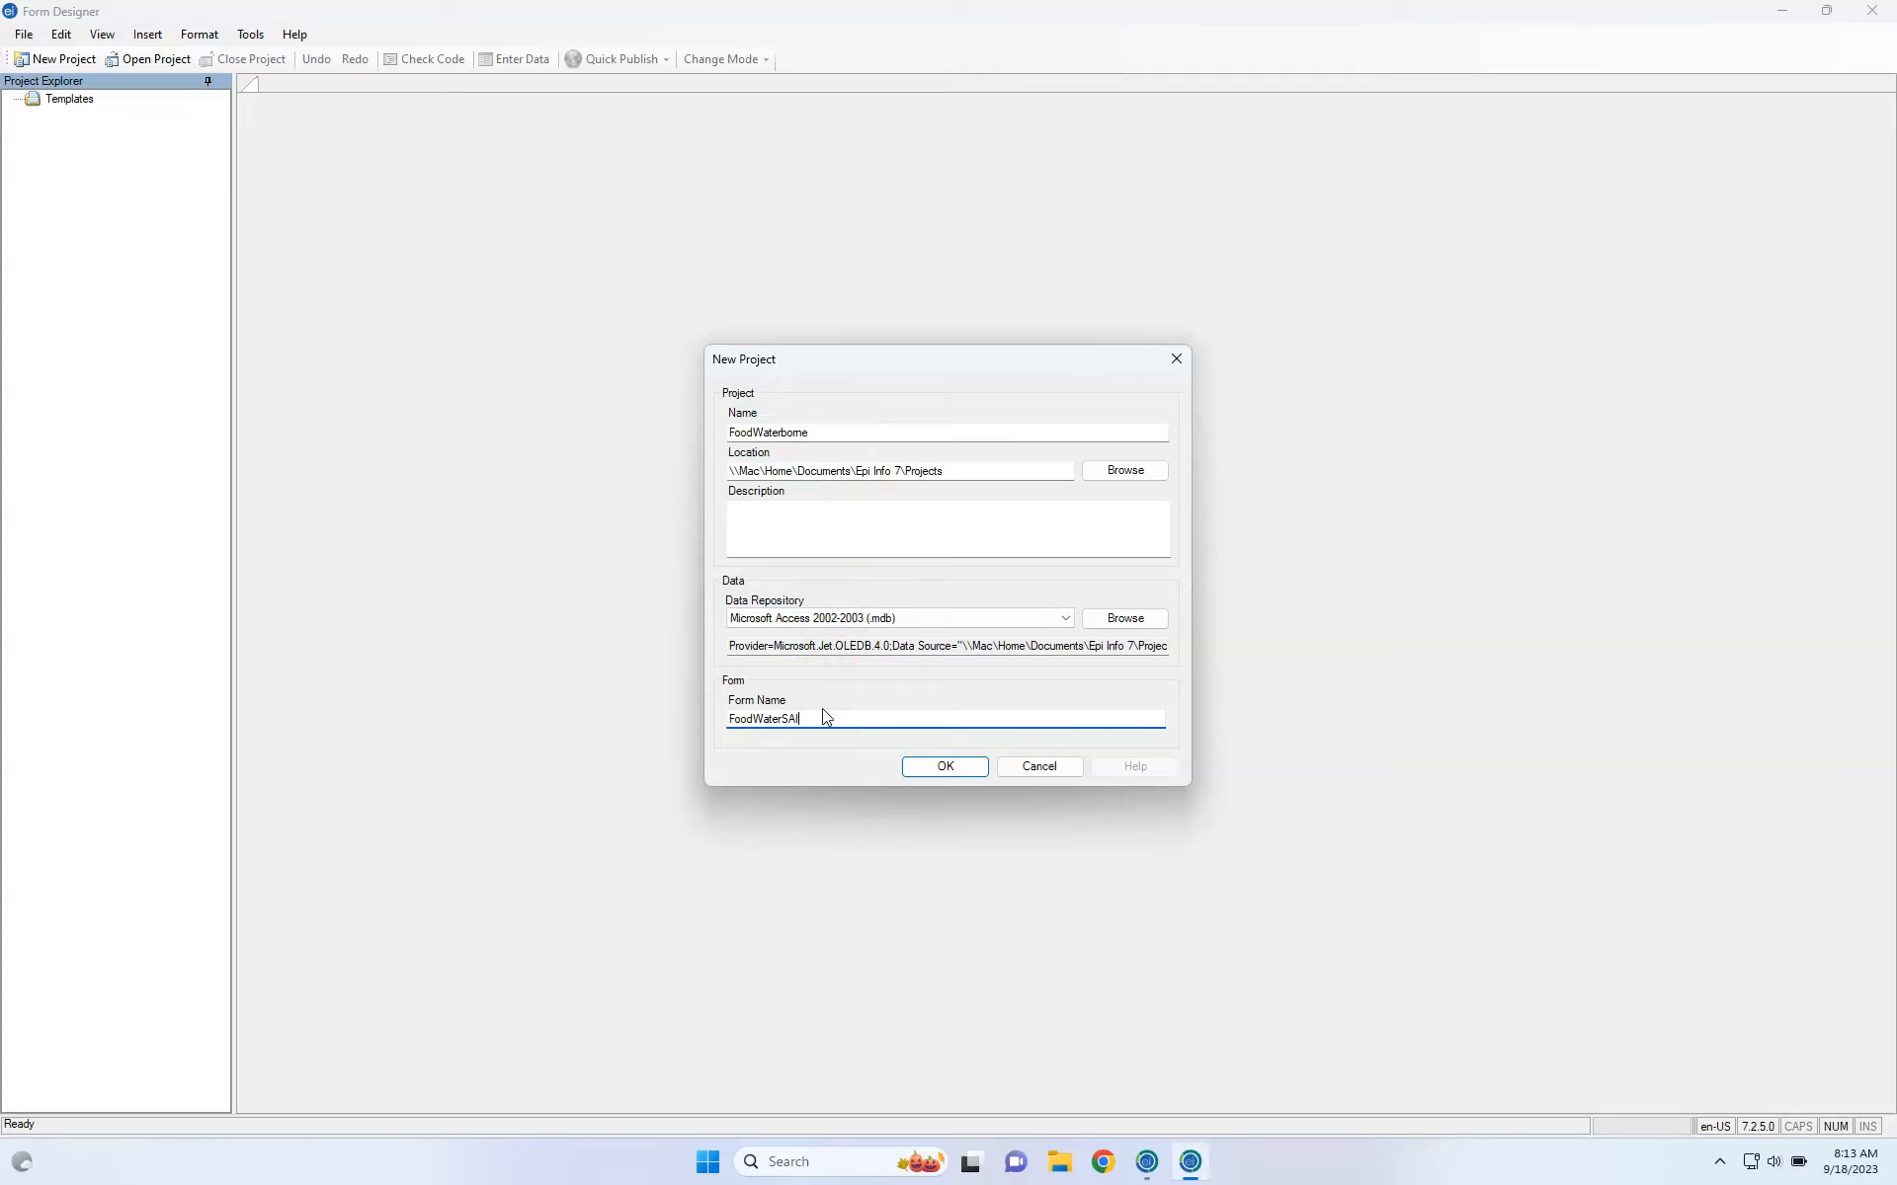
Confirm the New Project details to create FoodWaterborne with the form FoodWaterSAI.
left_click(927, 771)
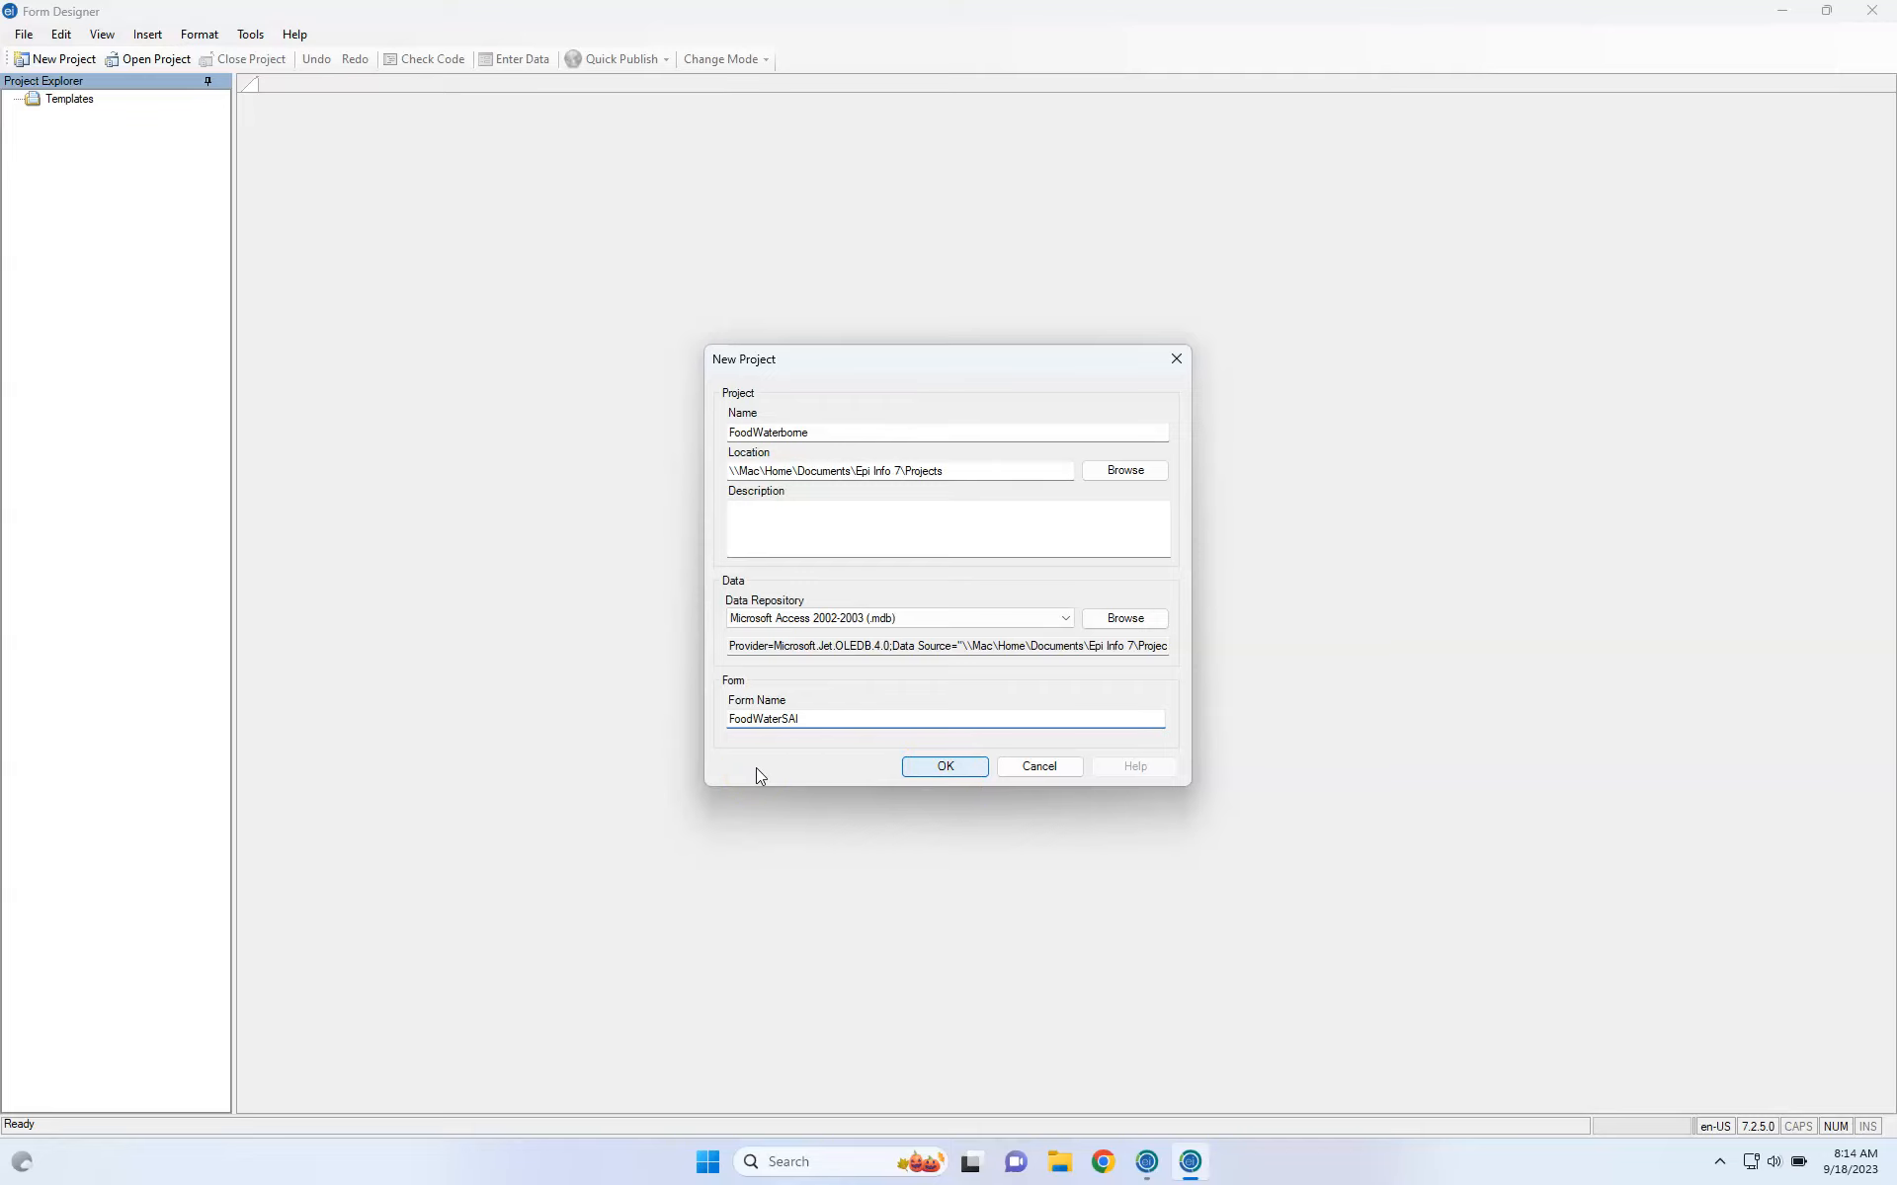
key("Return")
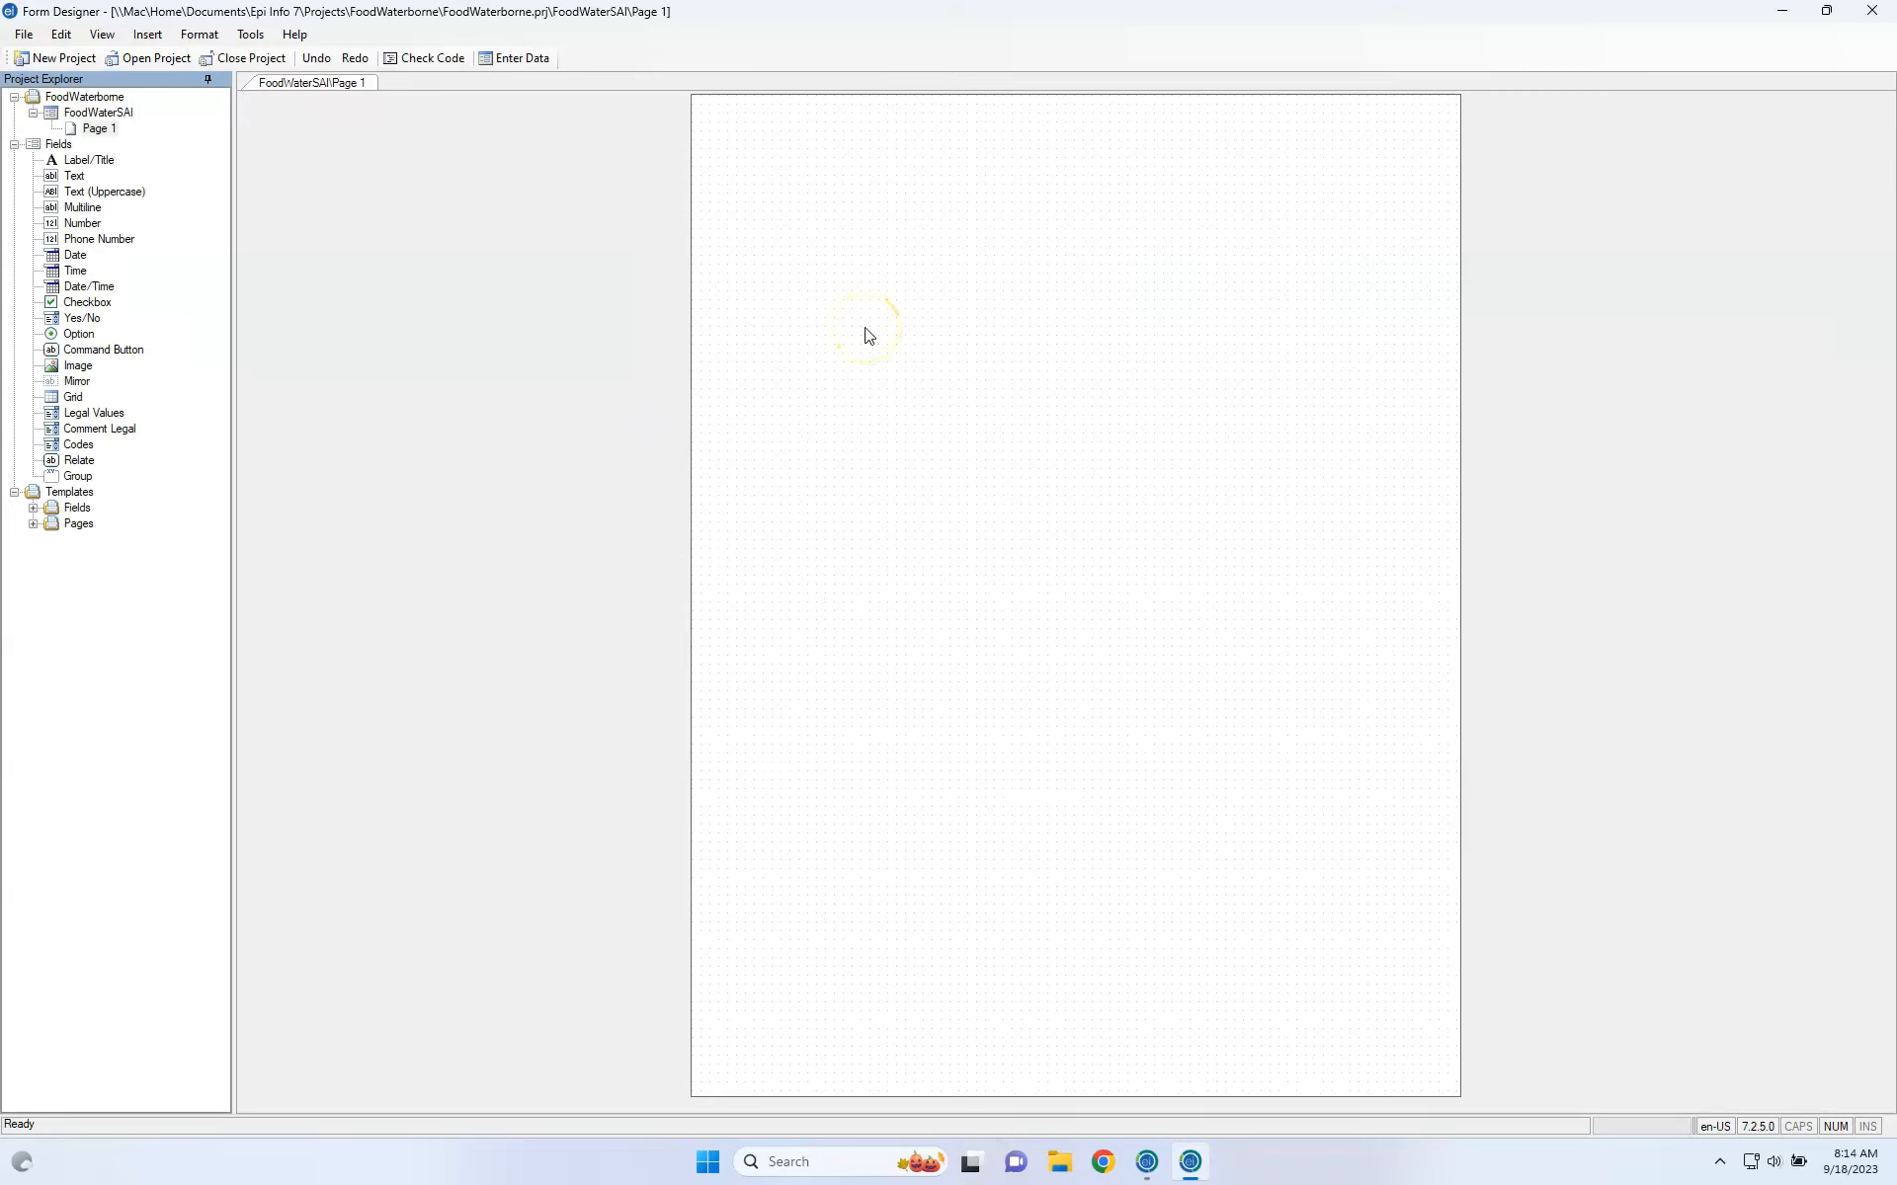
Focus the blank form page and select Page 1 in Project Explorer.
left_click(902, 286)
left_click(813, 263)
left_click(897, 251)
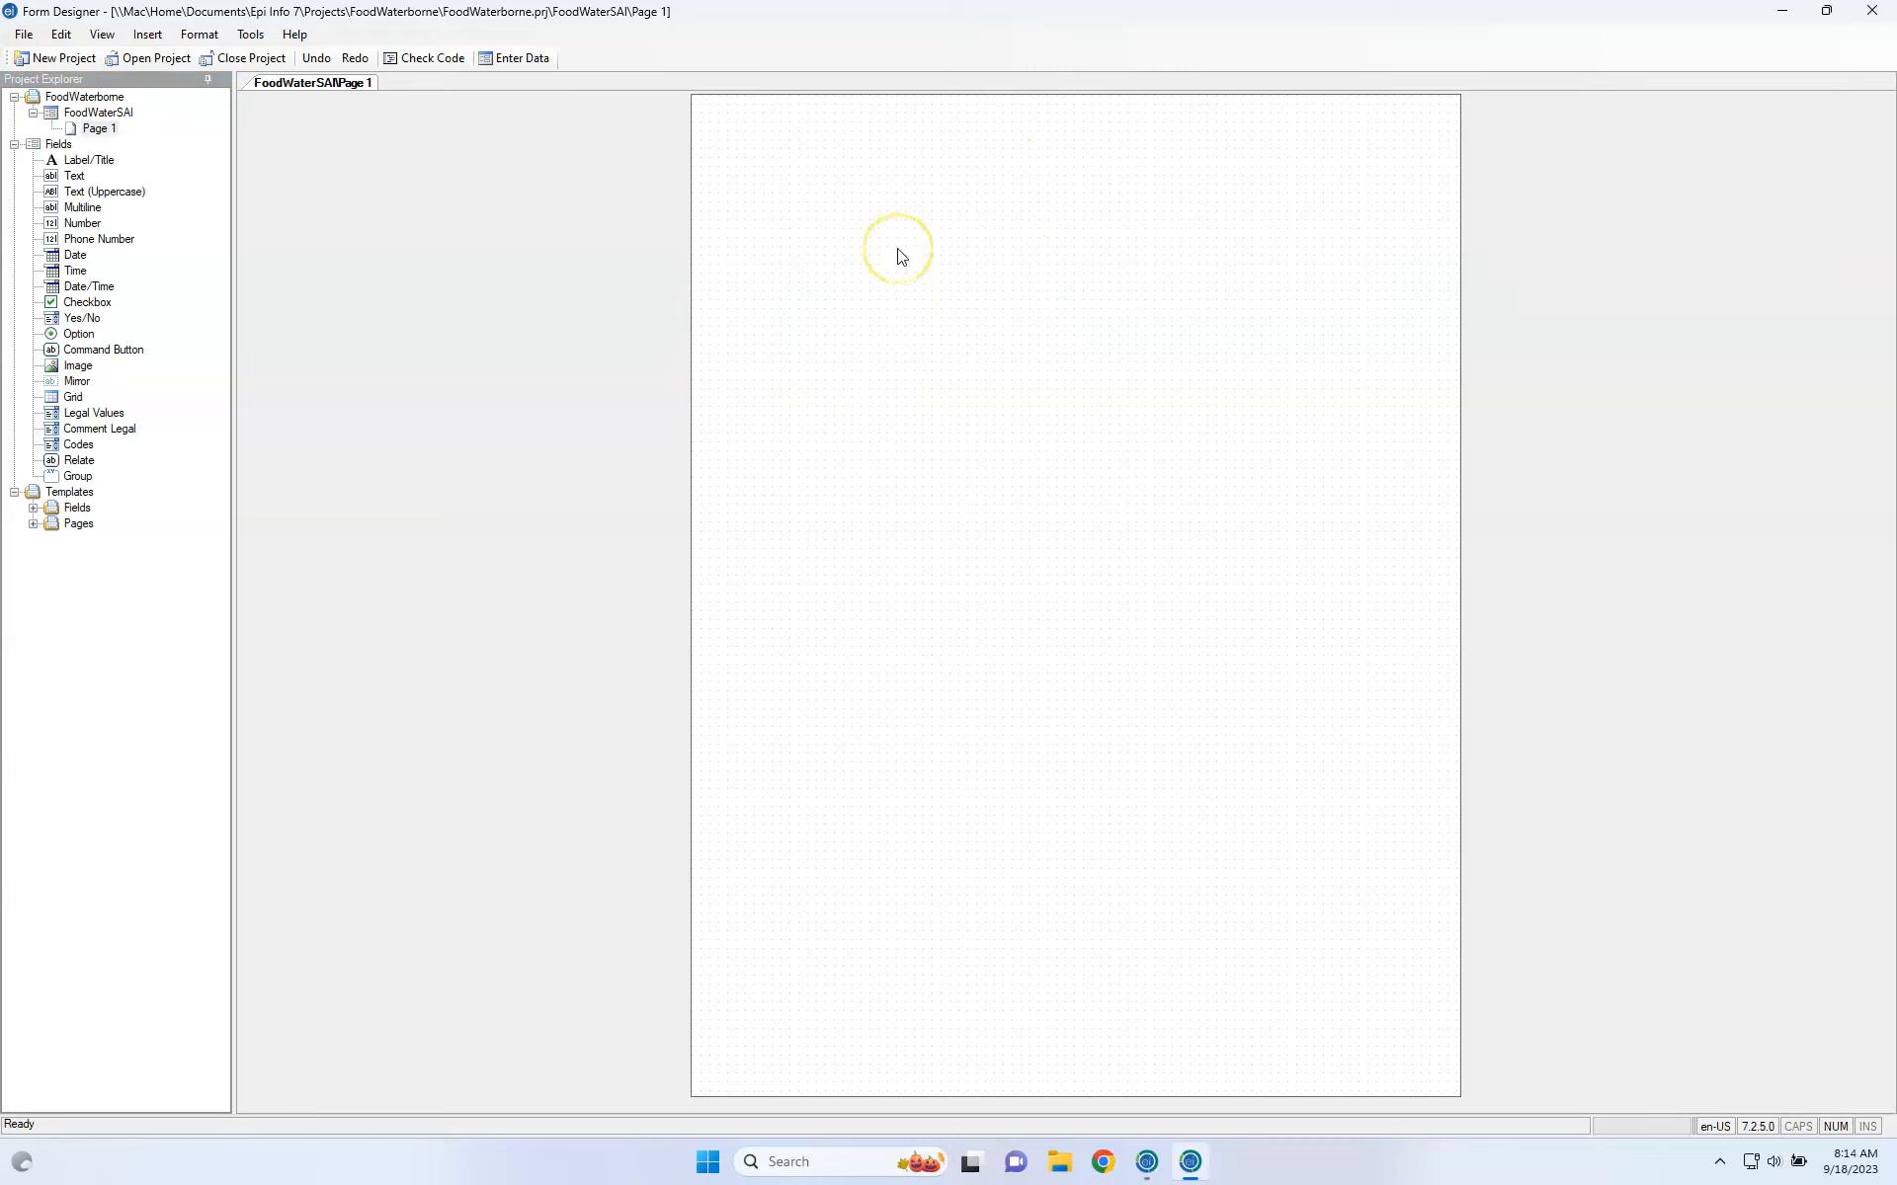
left_click(575, 189)
left_click(313, 210)
left_click(950, 134)
left_click(824, 221)
left_click(108, 129)
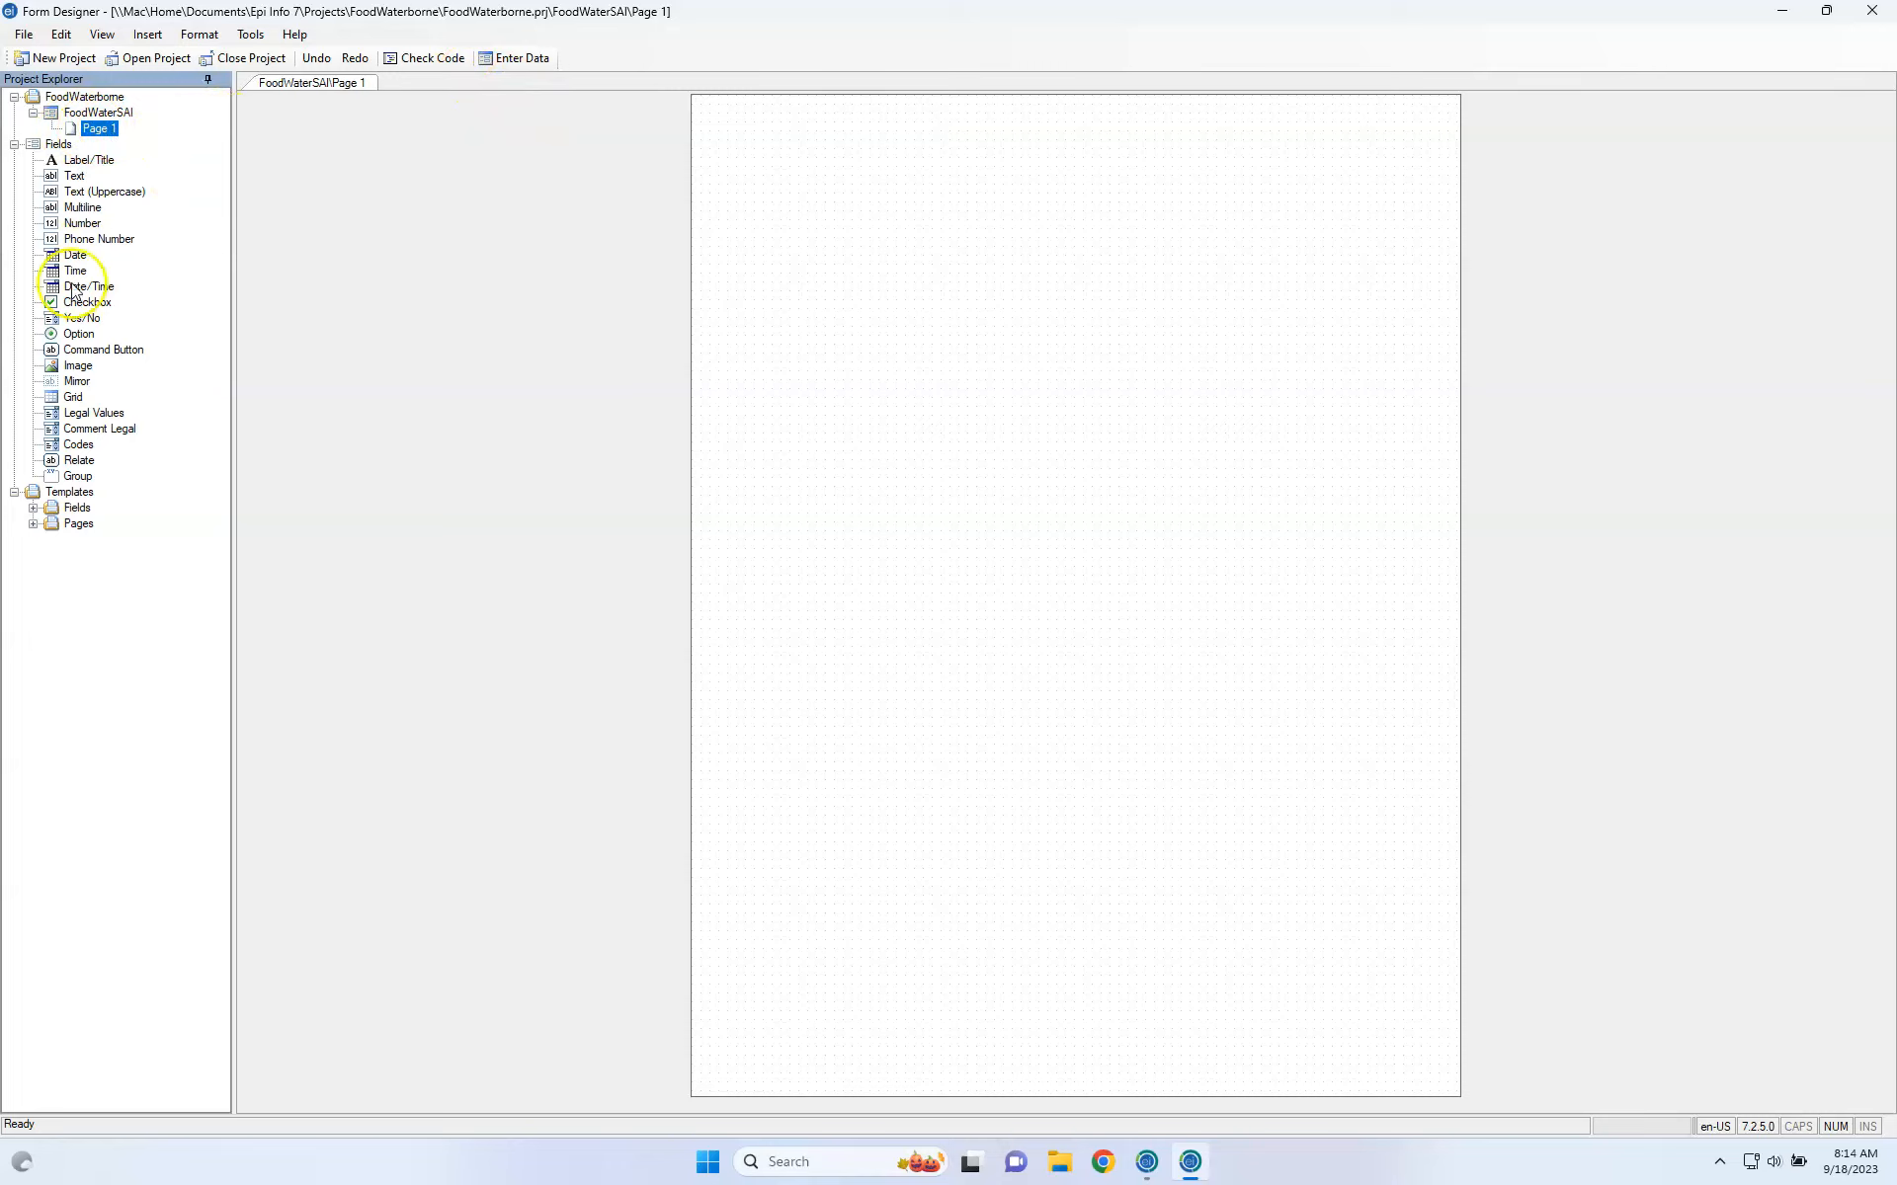
Expand the Fields, Pages and NBS (Landscape Page Layout) templates, widen the panel, and select Geo_Location.
left_click(33, 508)
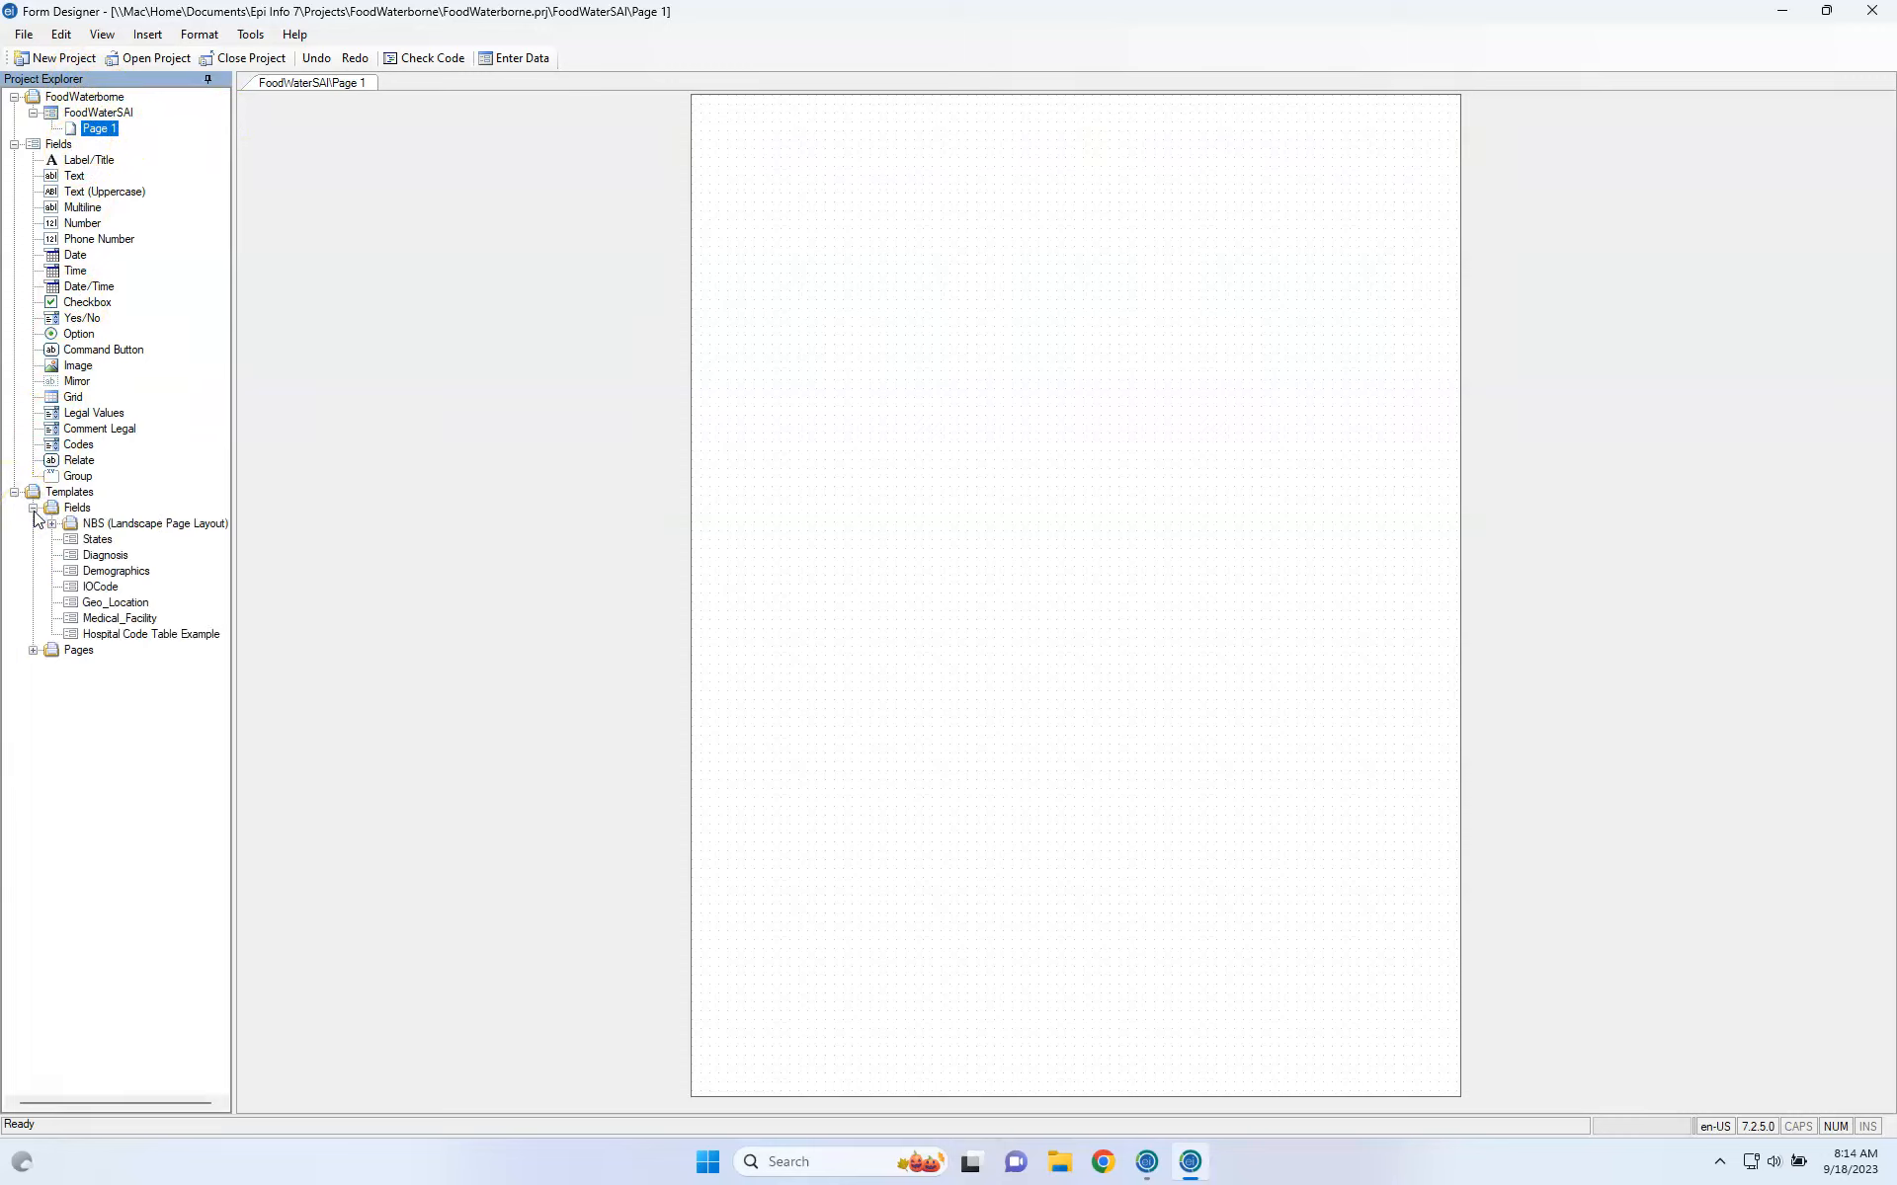
left_click(33, 650)
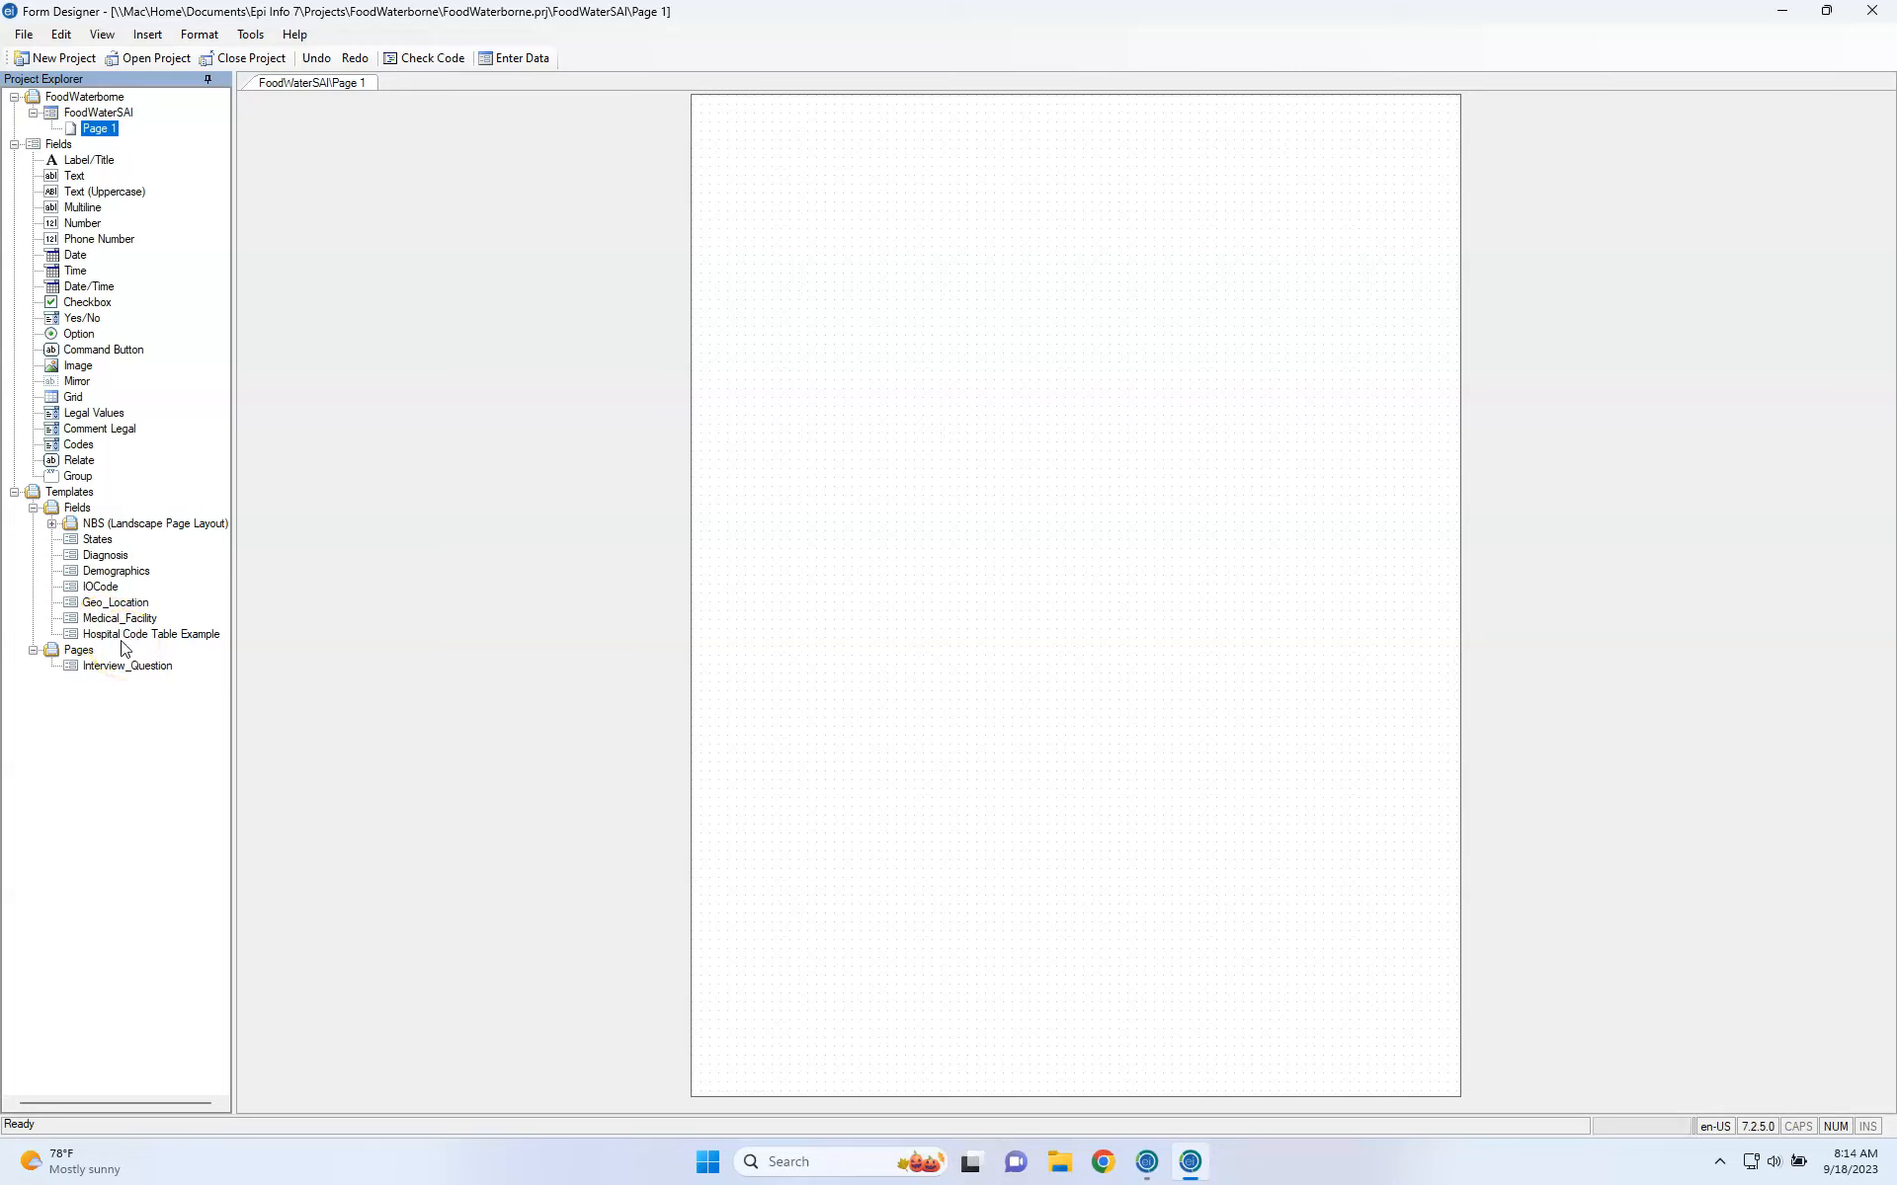
left_click(52, 526)
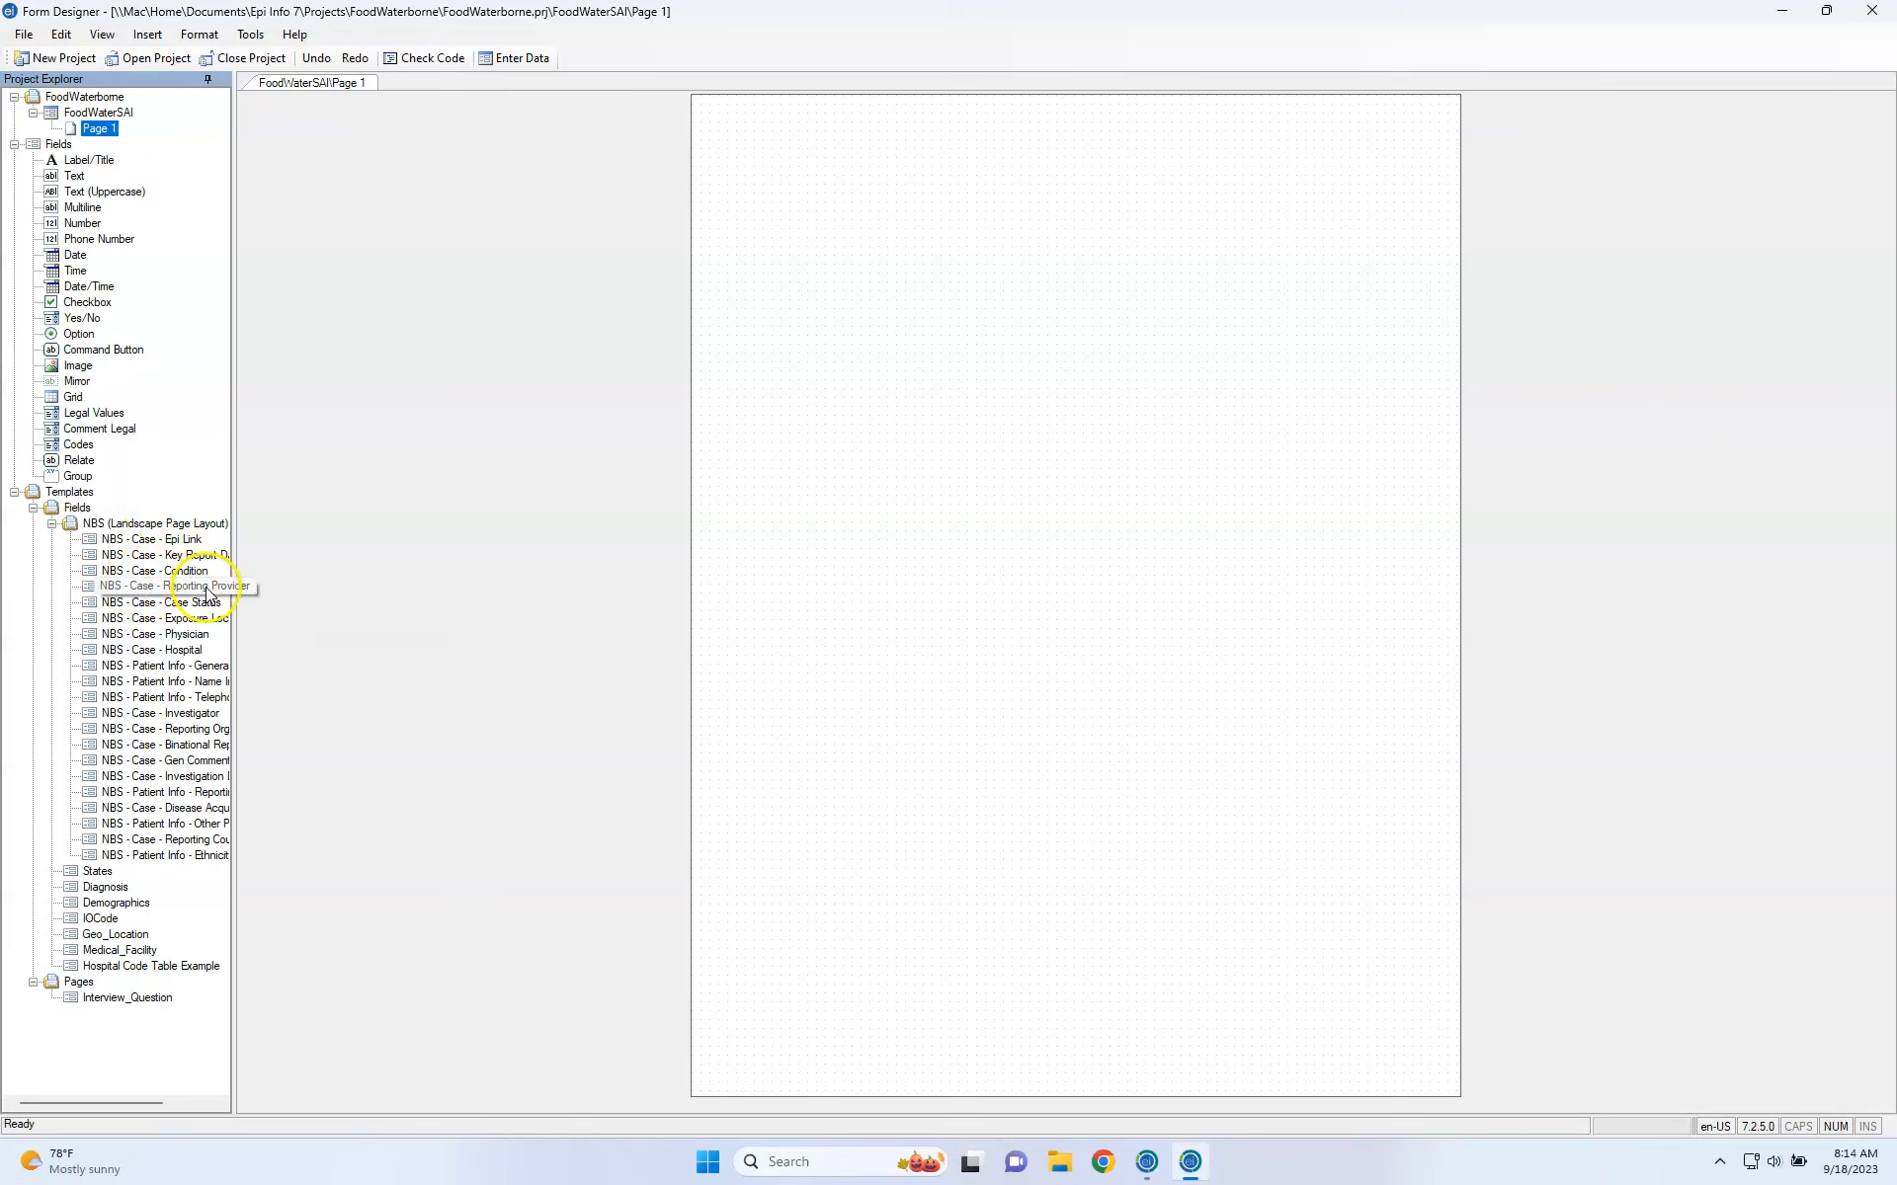
left_click_drag(233, 591, 373, 606)
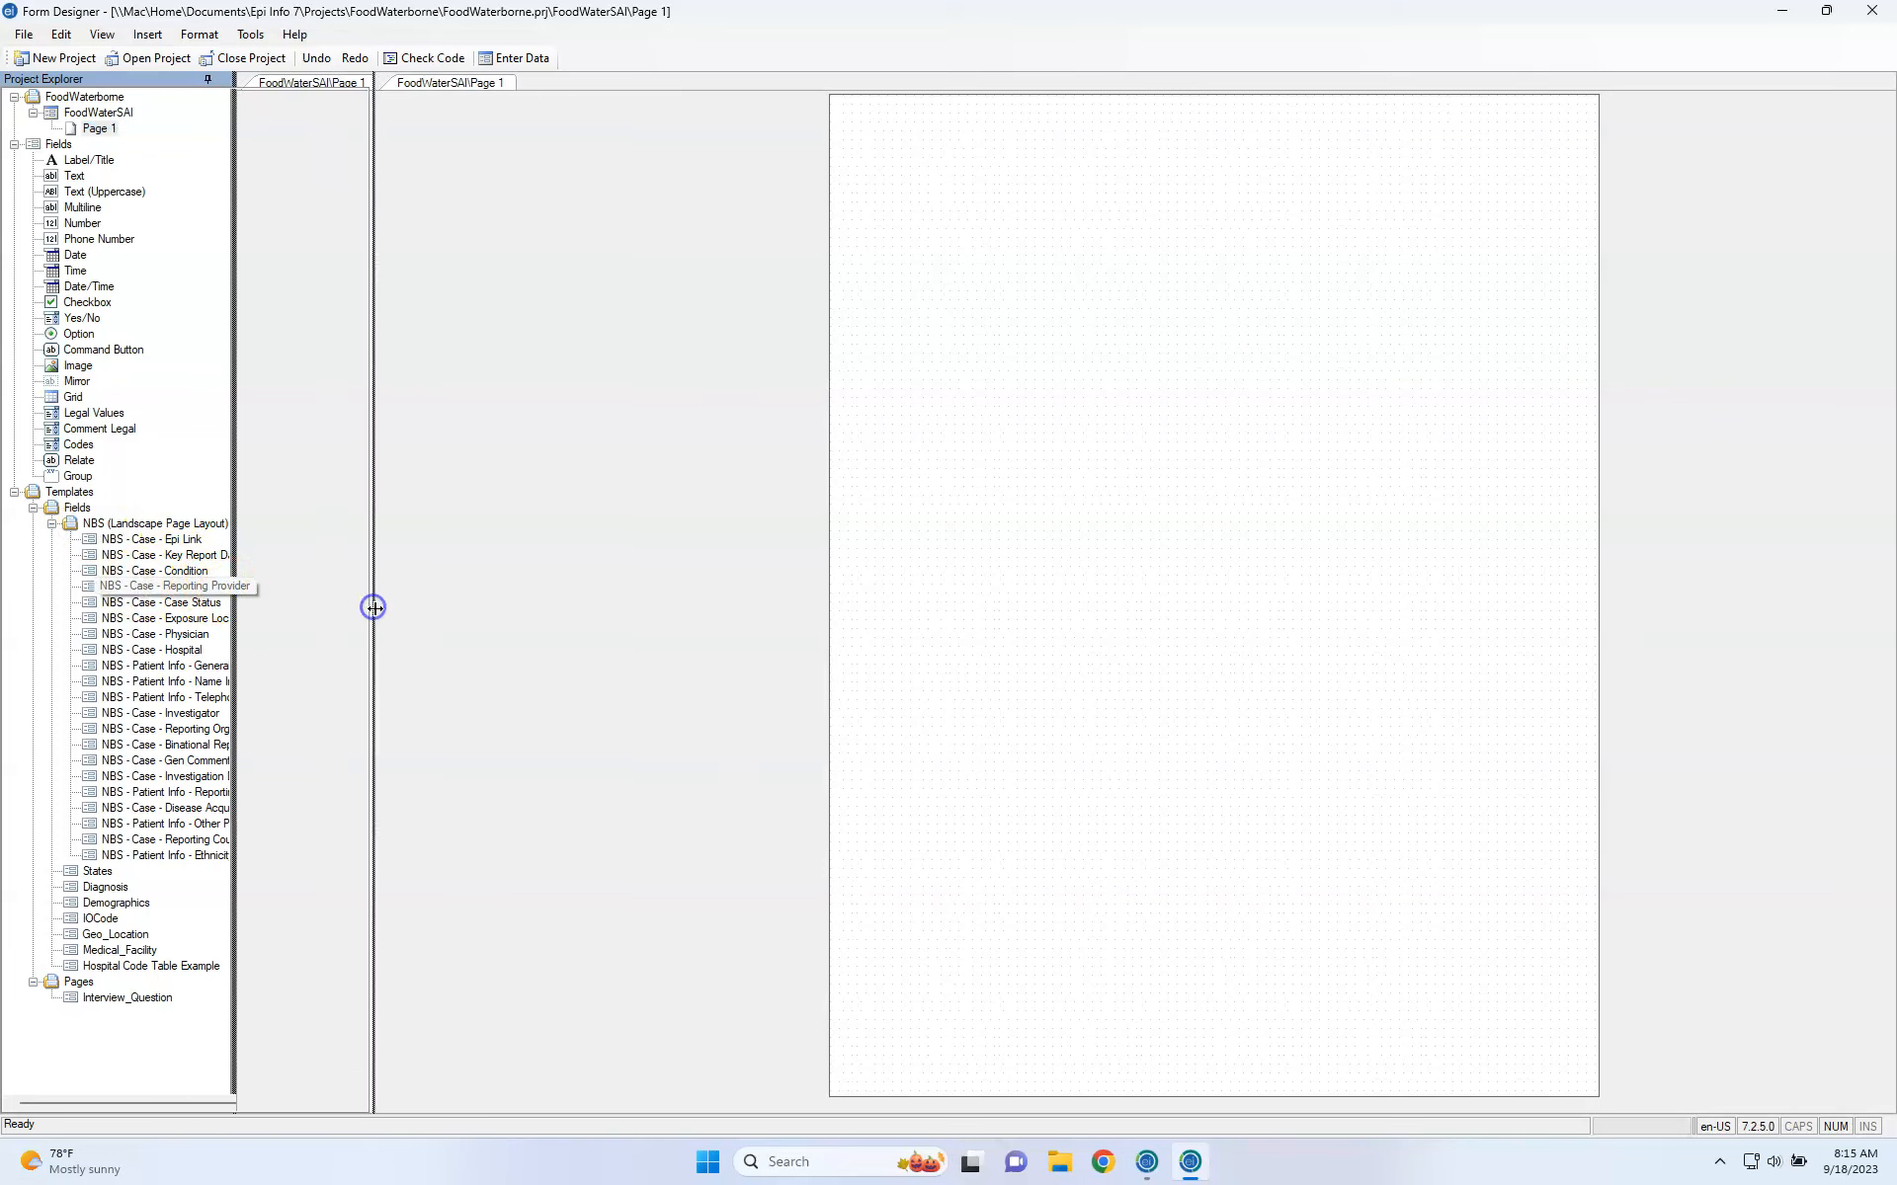
left_click(126, 937)
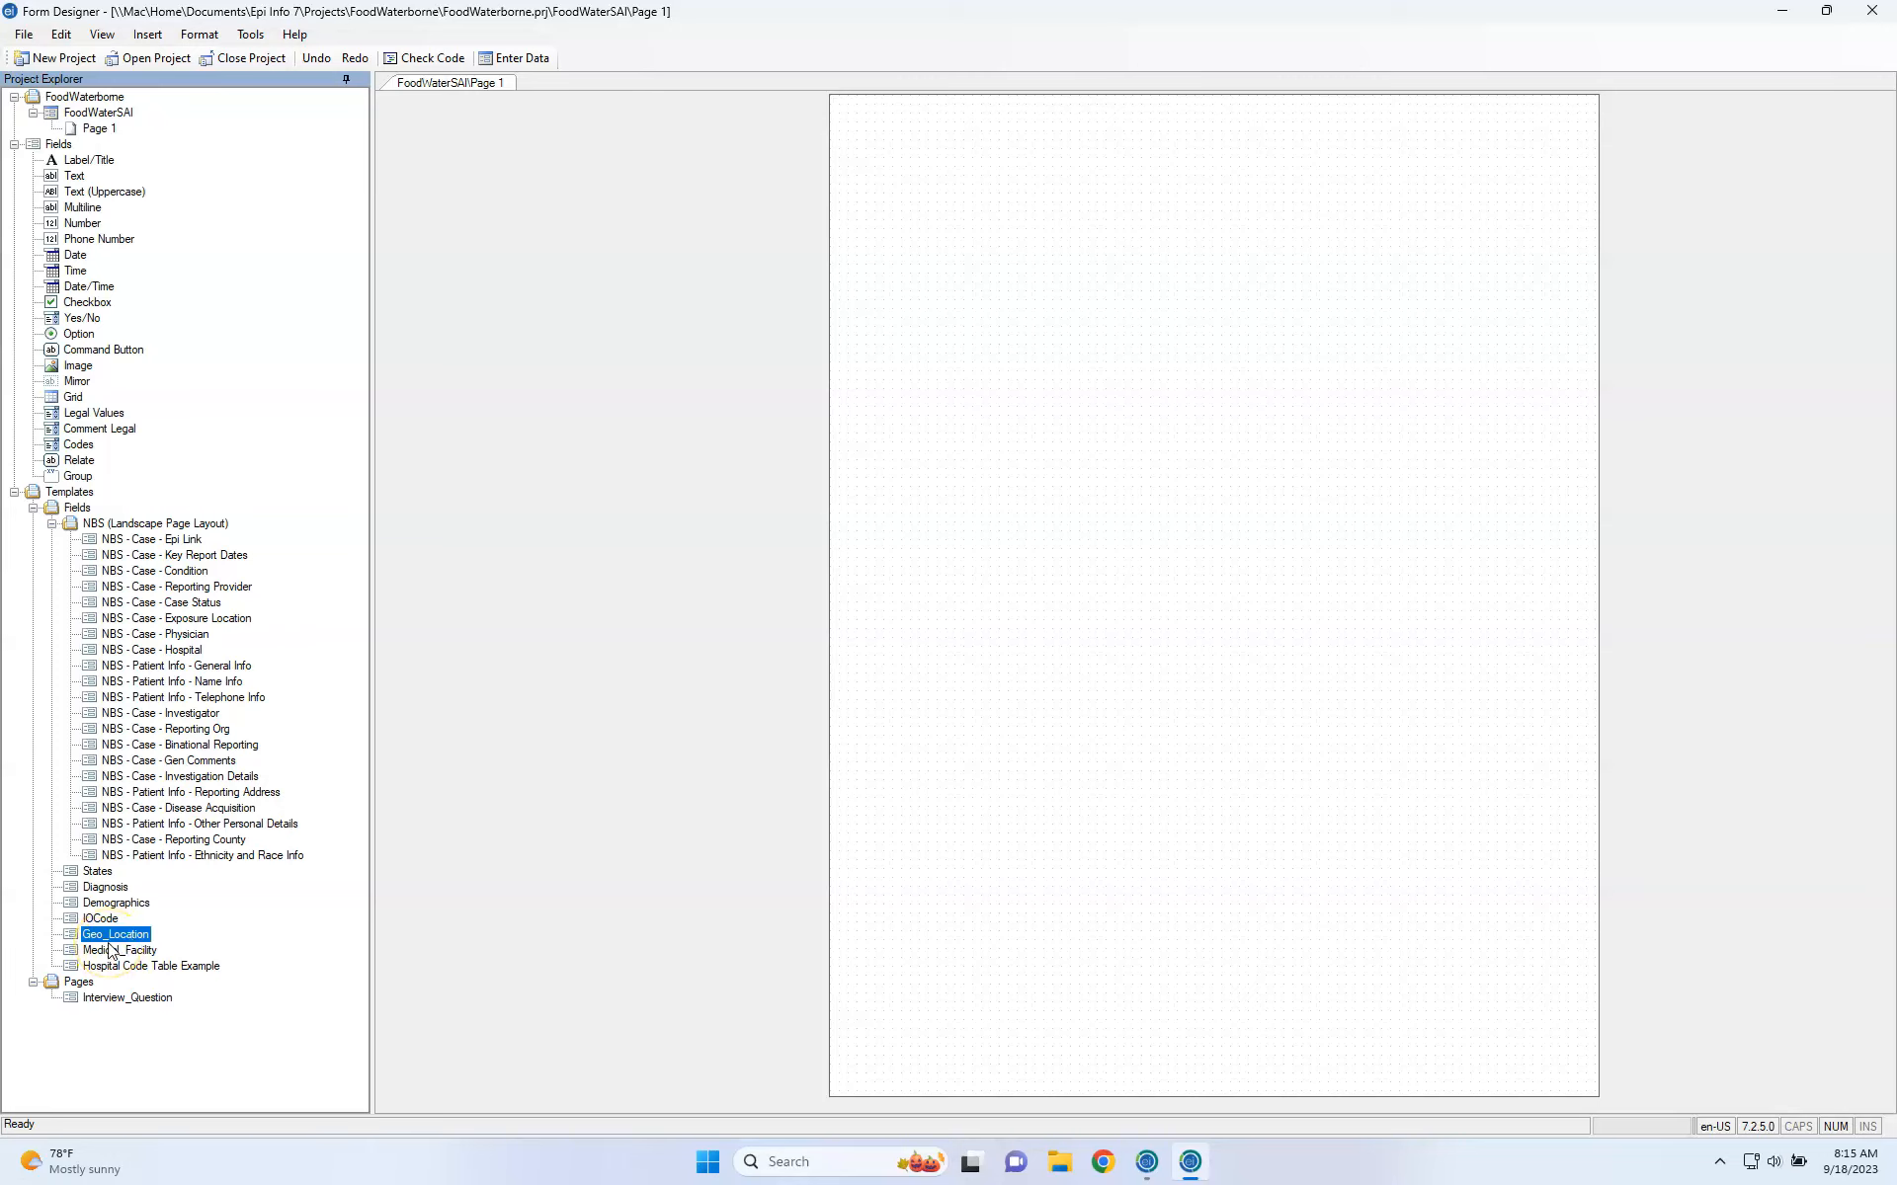
Drag the Geo_Location template onto Page 1, adding Address, Latitude, Longitude and Get Coordinates.
left_click(102, 941)
left_click_drag(97, 941, 982, 525)
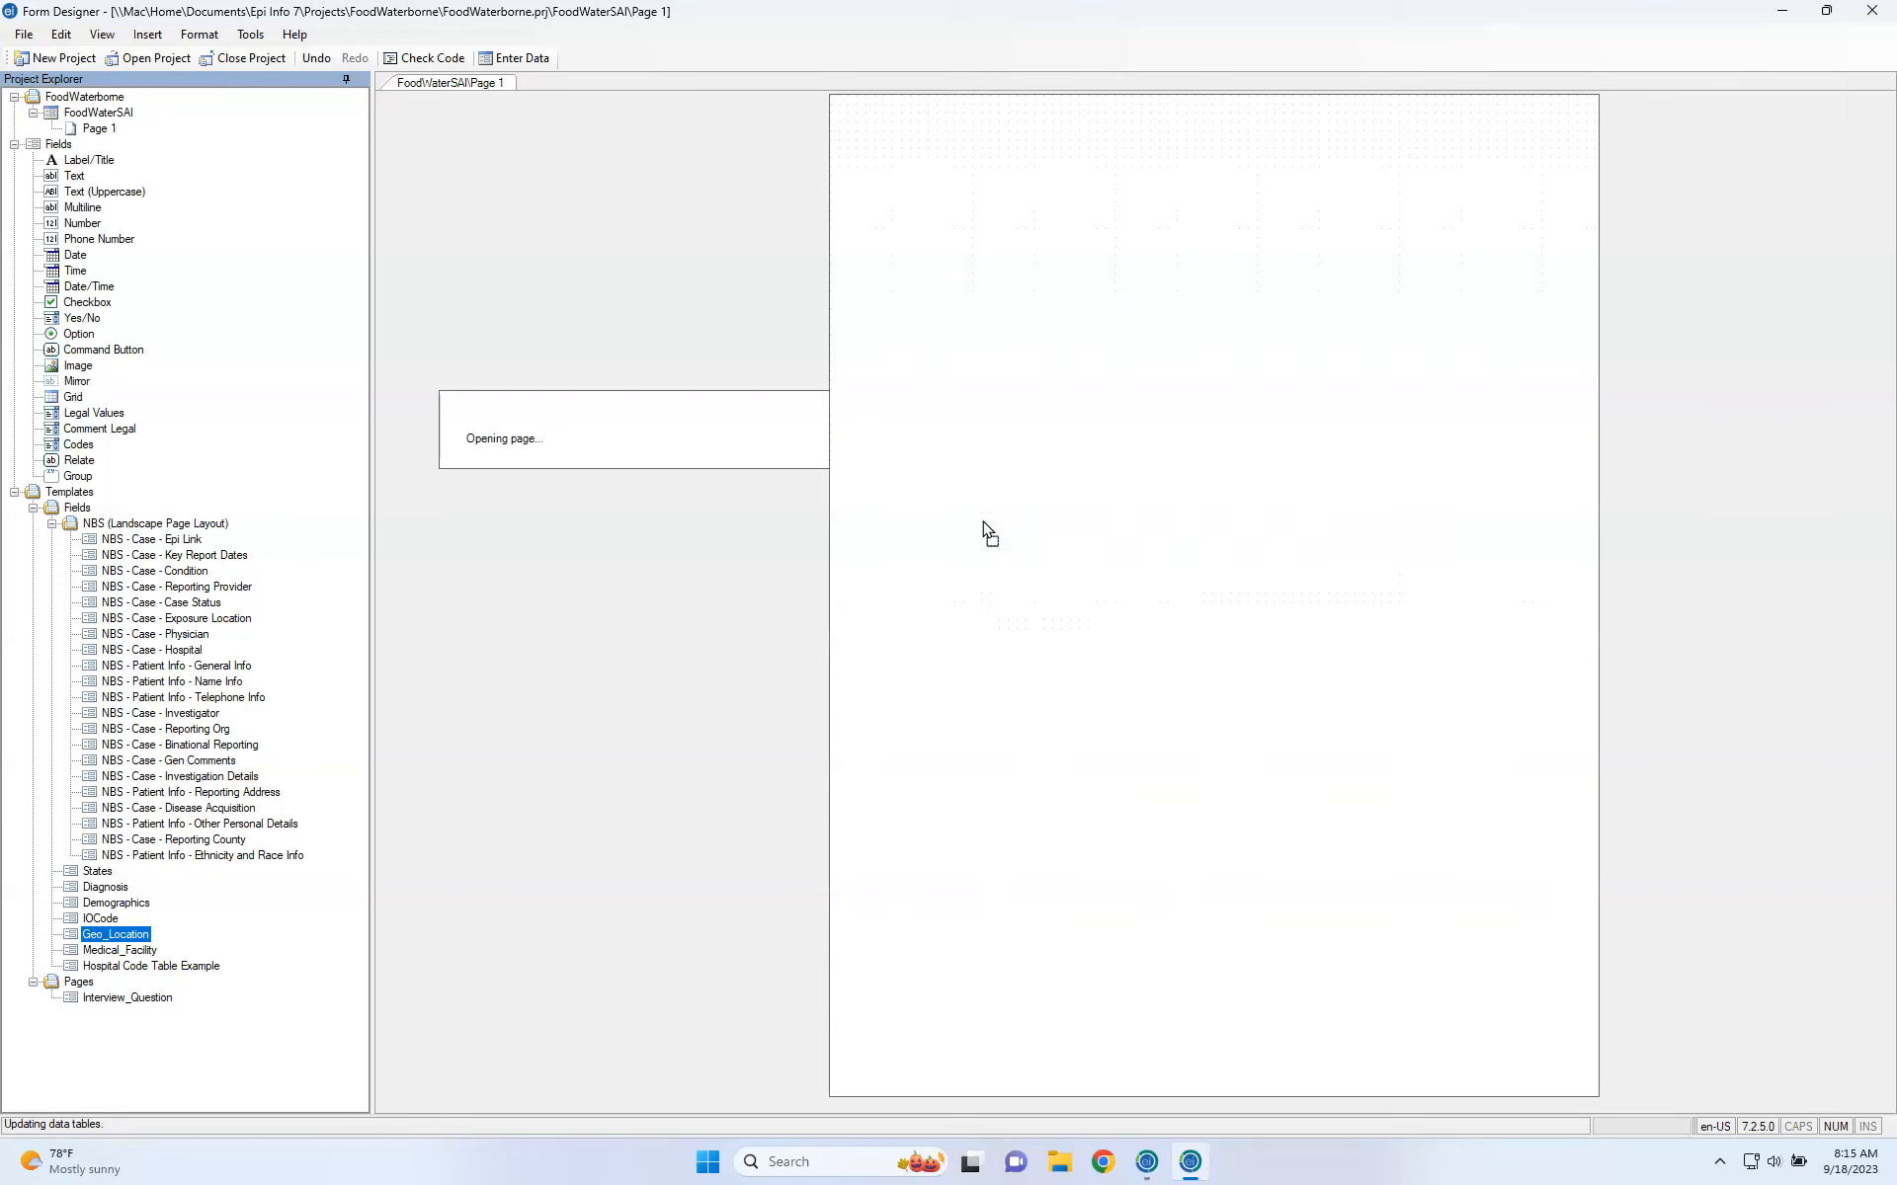
left_click(1076, 539)
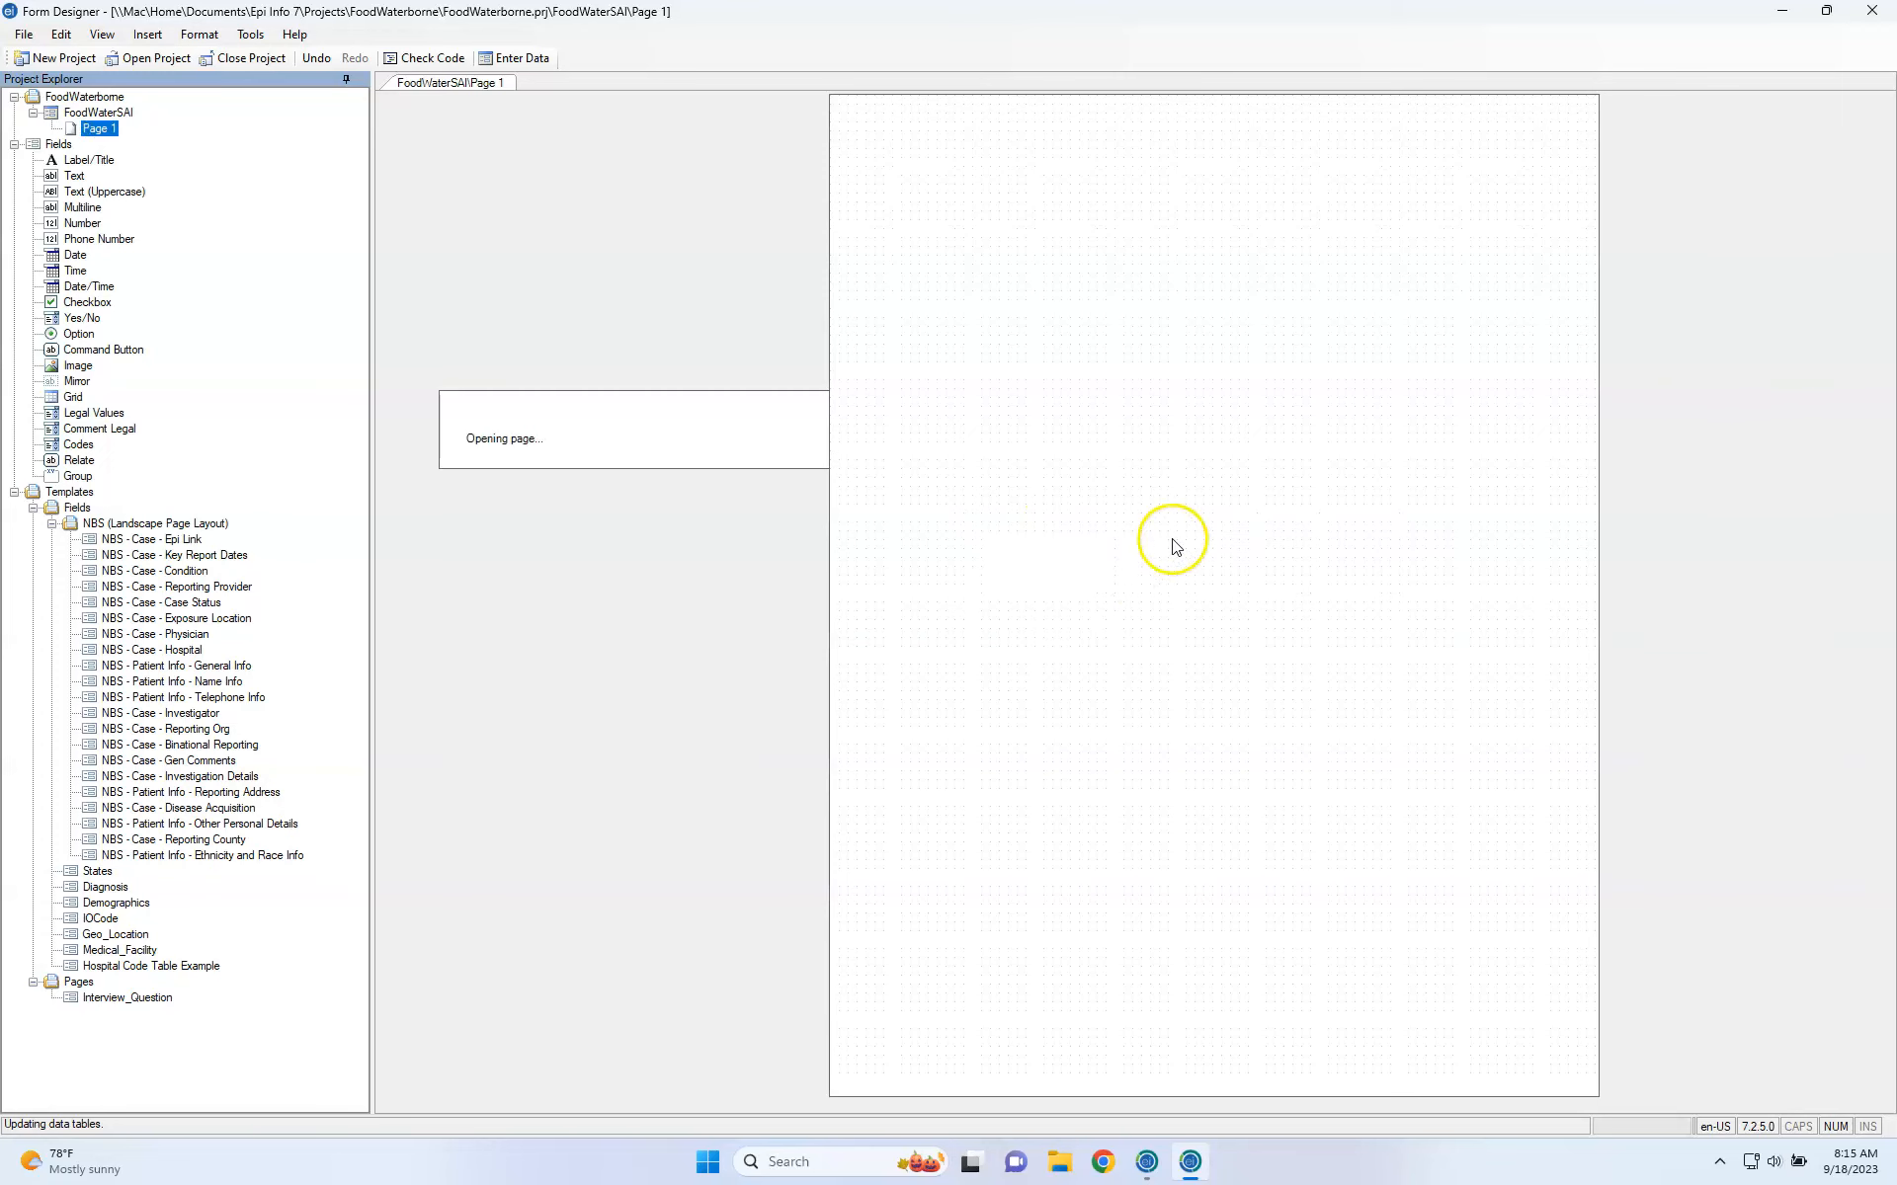
left_click(1093, 551)
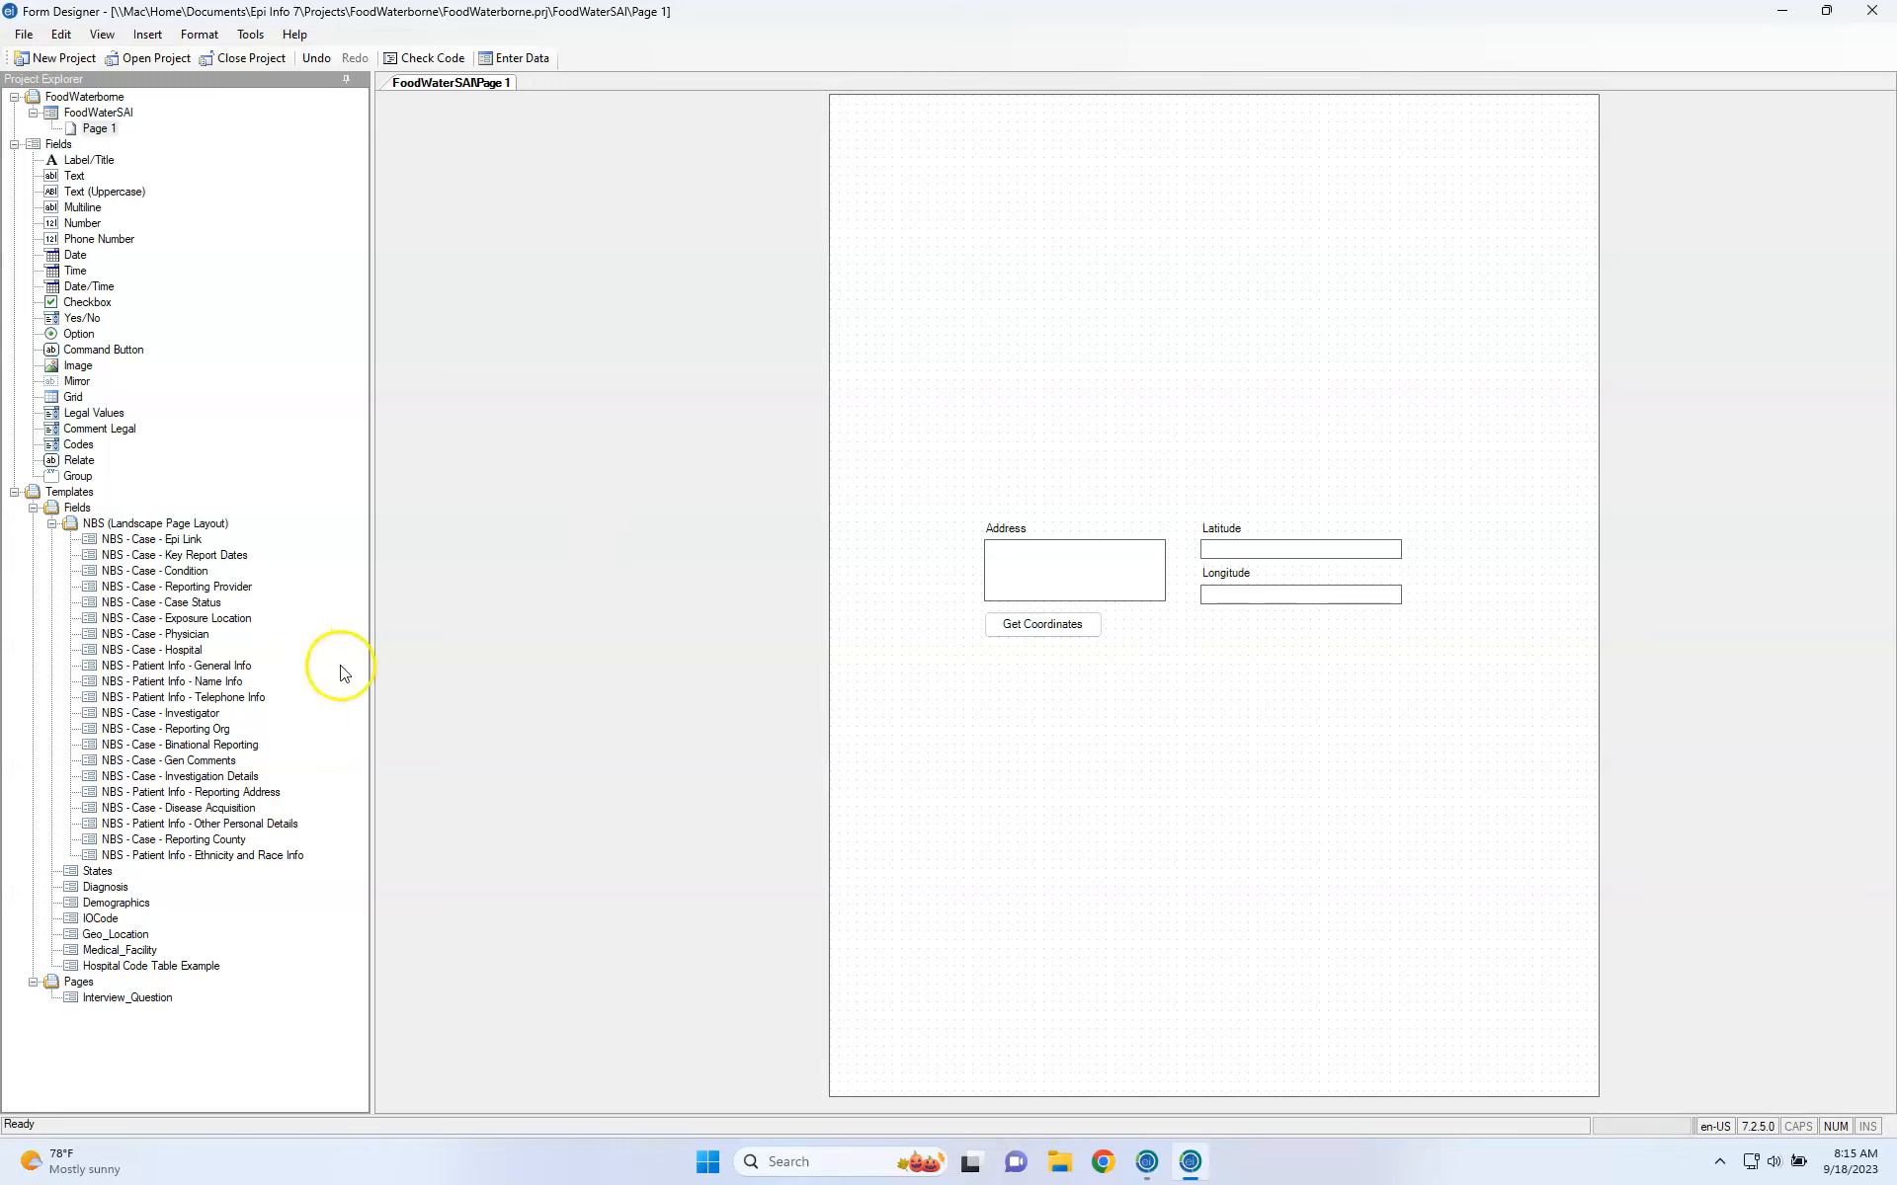
Collapse and re-expand the NBS and field template lists.
left_click(51, 526)
left_click(51, 527)
left_click(33, 509)
left_click(33, 509)
left_click(33, 509)
left_click(32, 510)
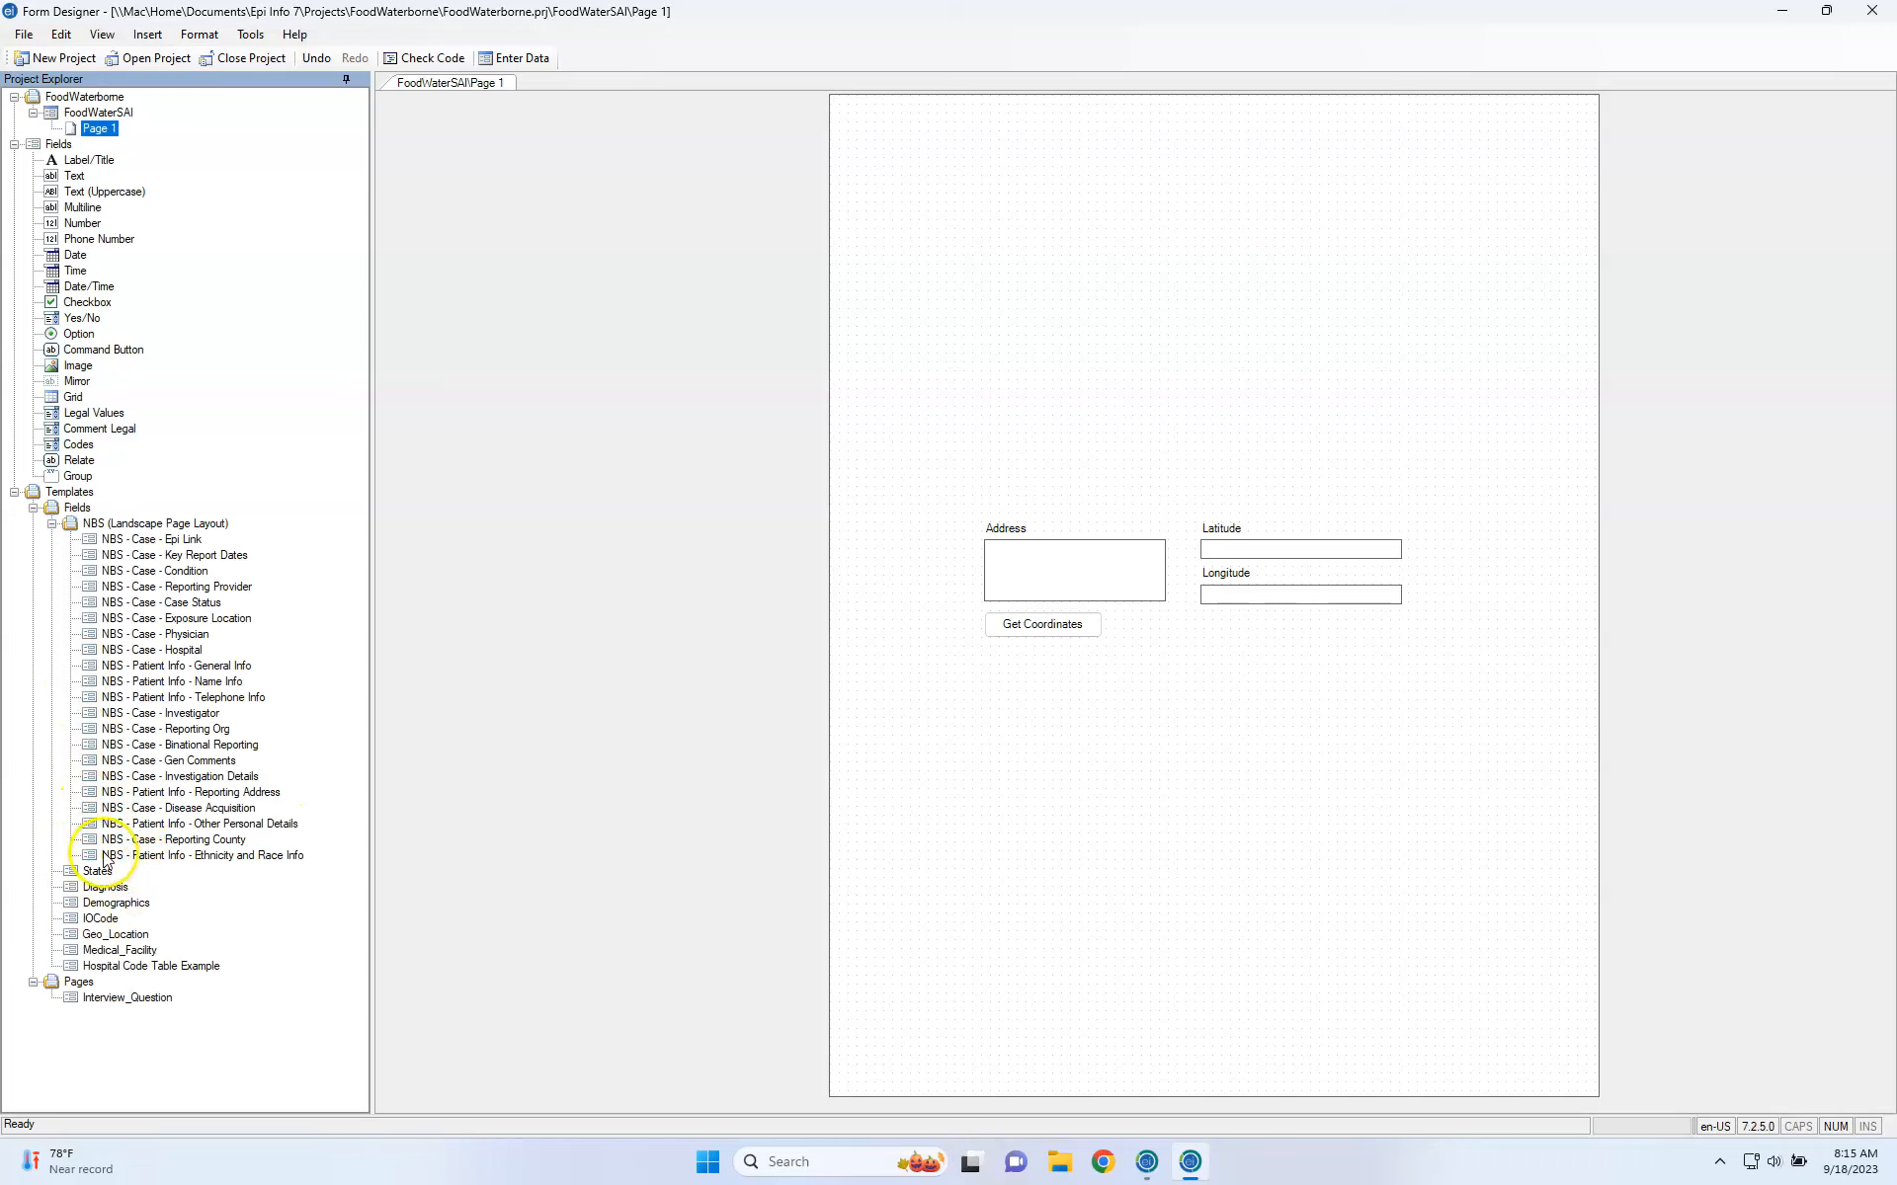
Marquee-select the Geo_Location fields, clear the selection, and select the NBS - Case - Epi Link template.
left_click(1178, 554)
left_click(1095, 550)
left_click(1184, 553)
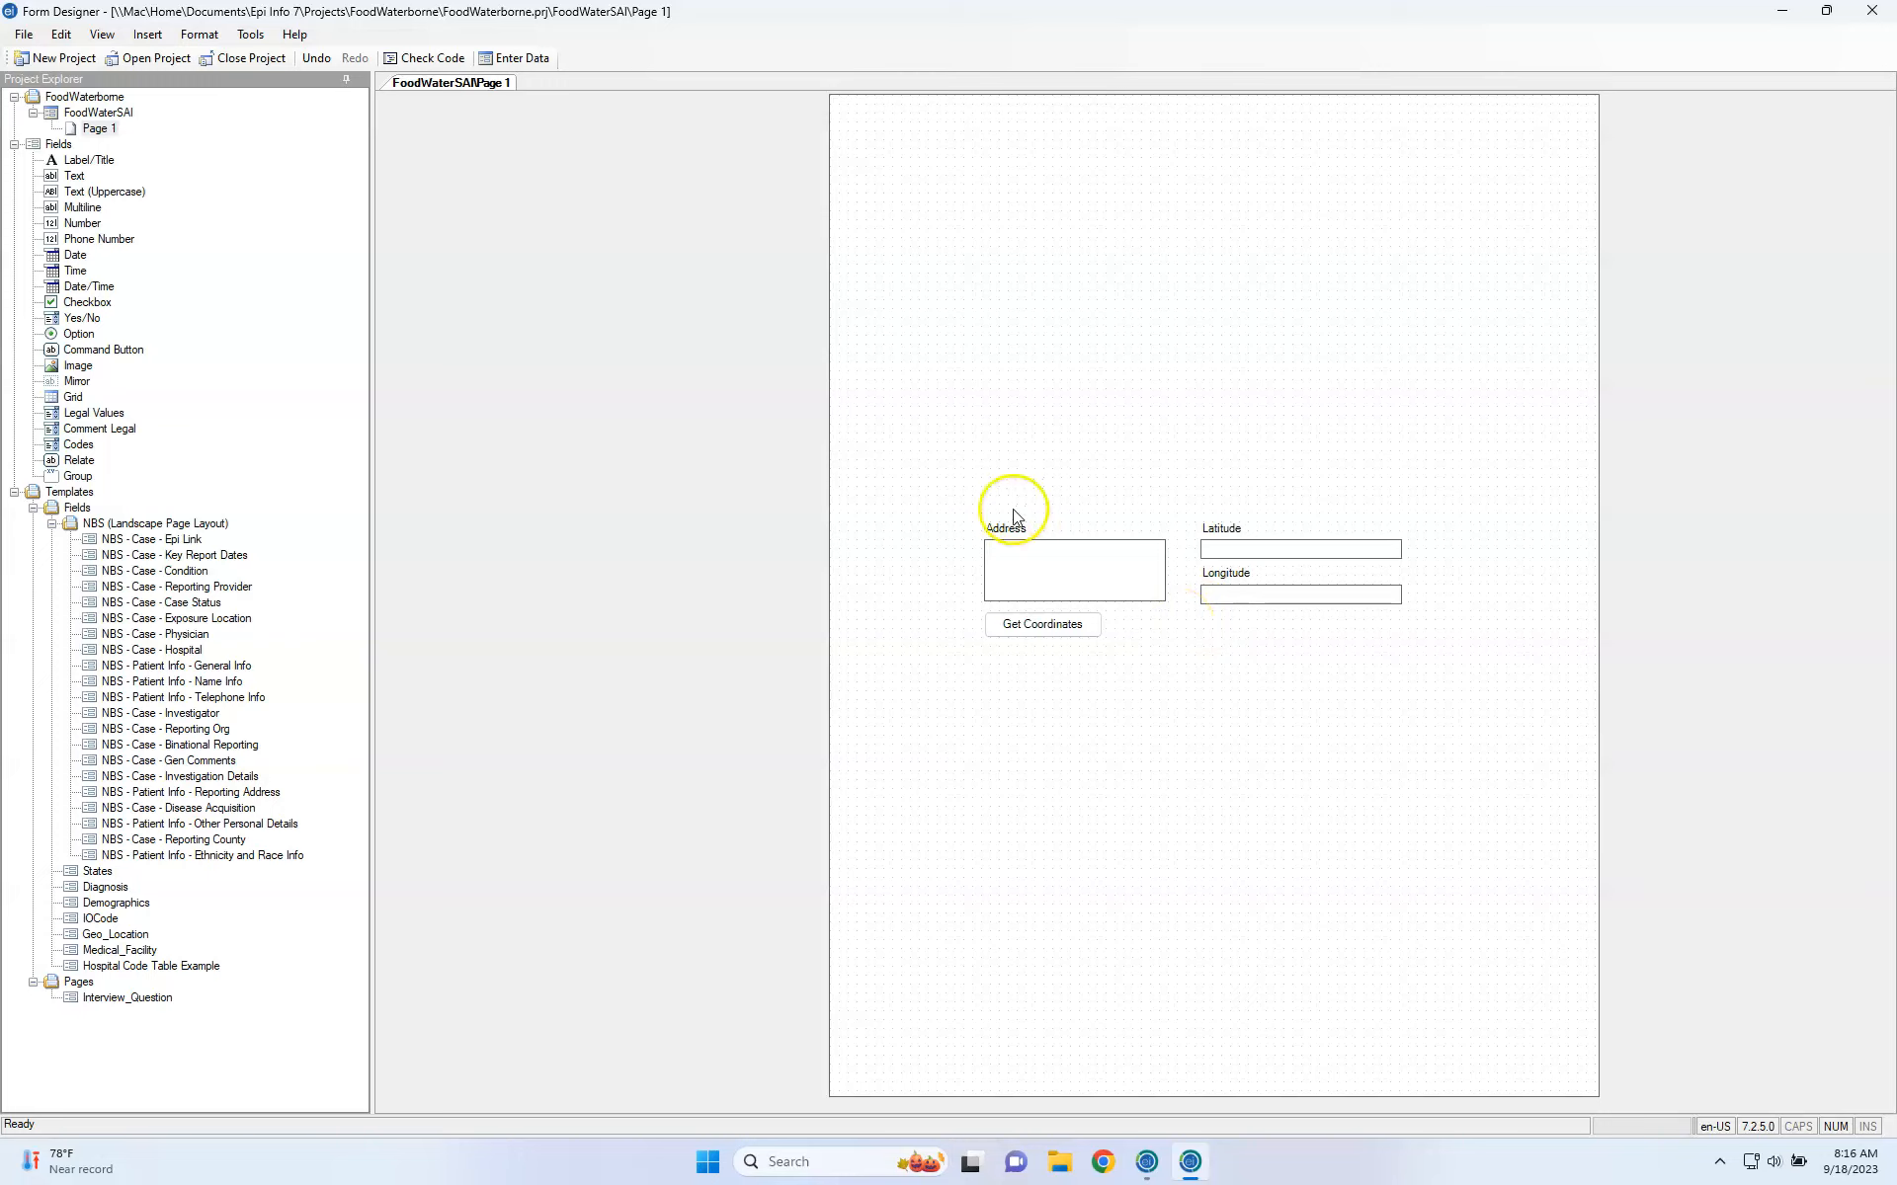
left_click_drag(918, 472, 1422, 711)
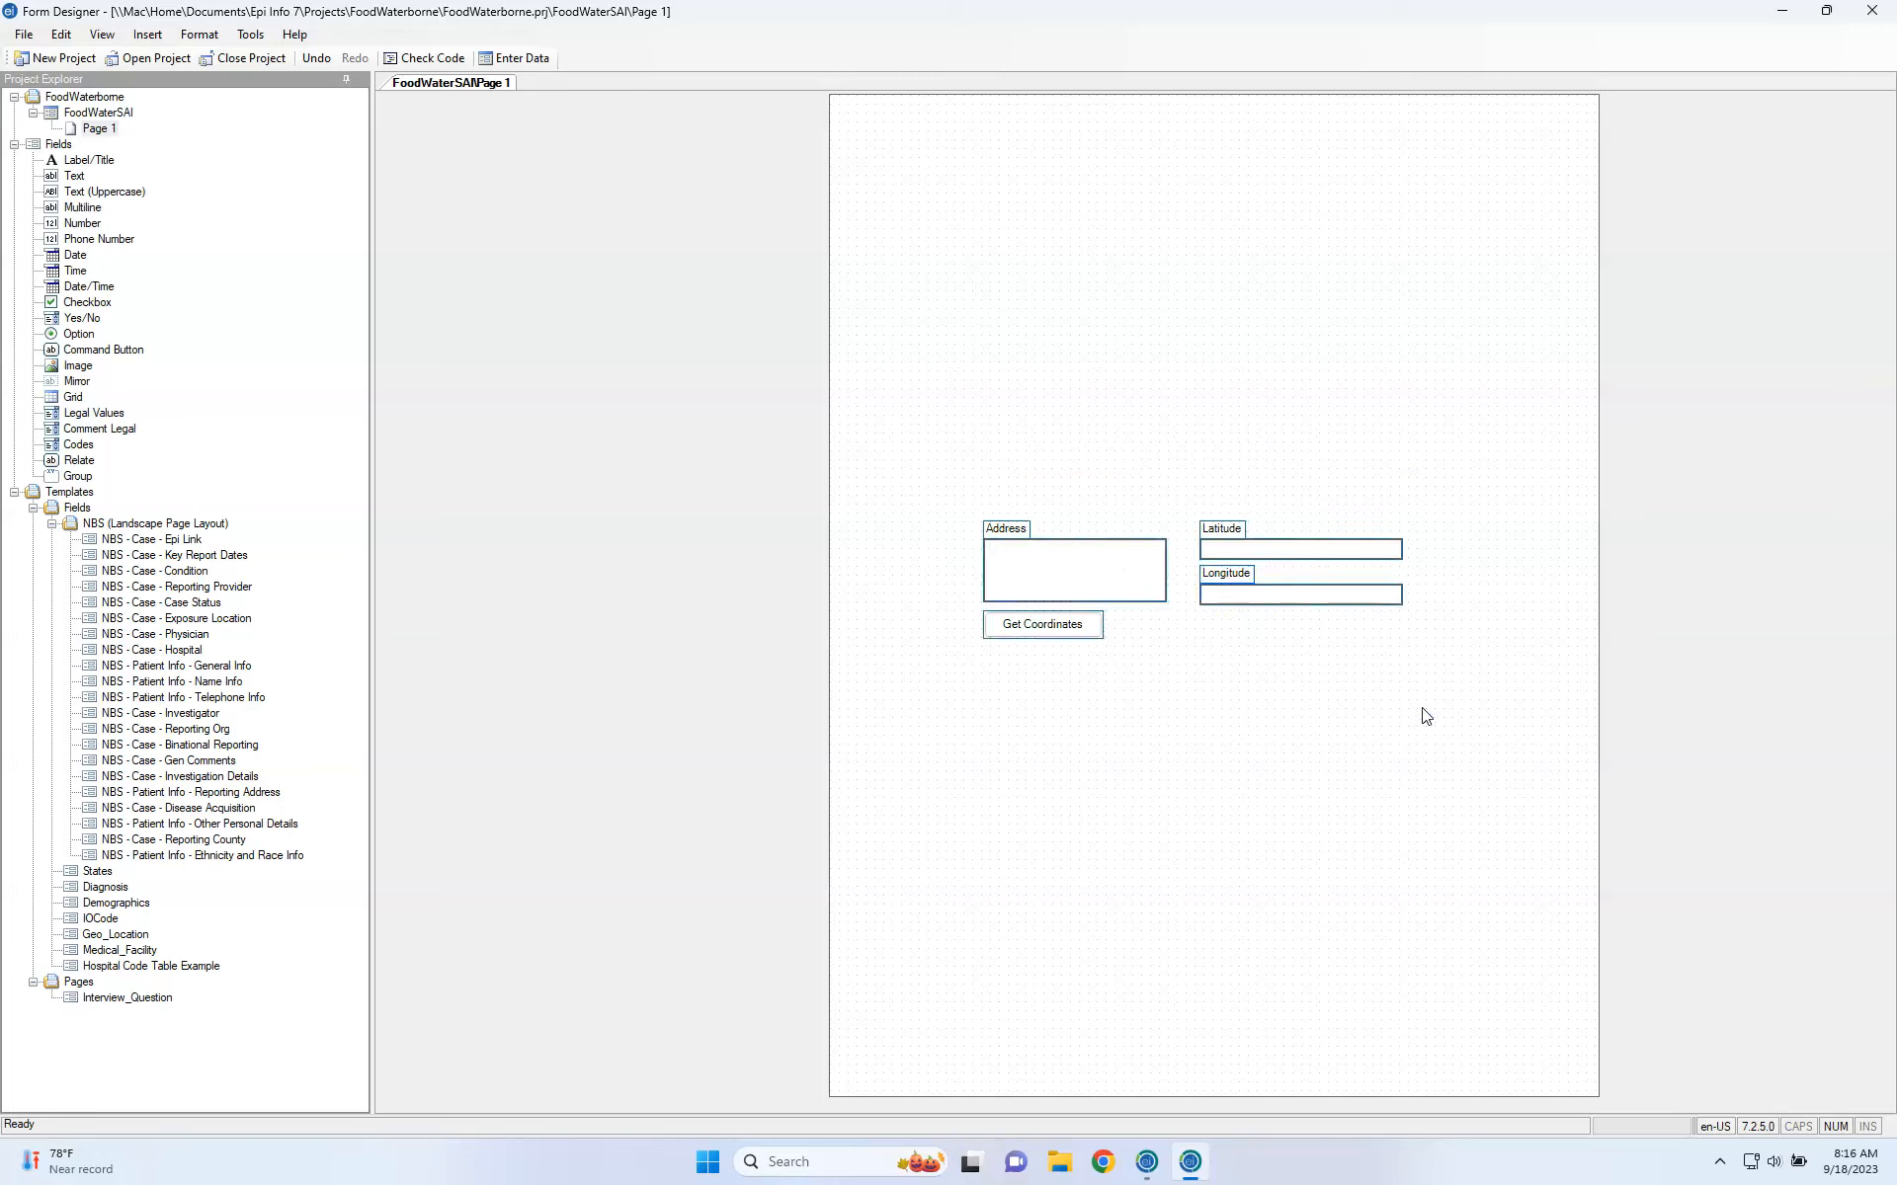
left_click(1309, 637)
left_click(1081, 564)
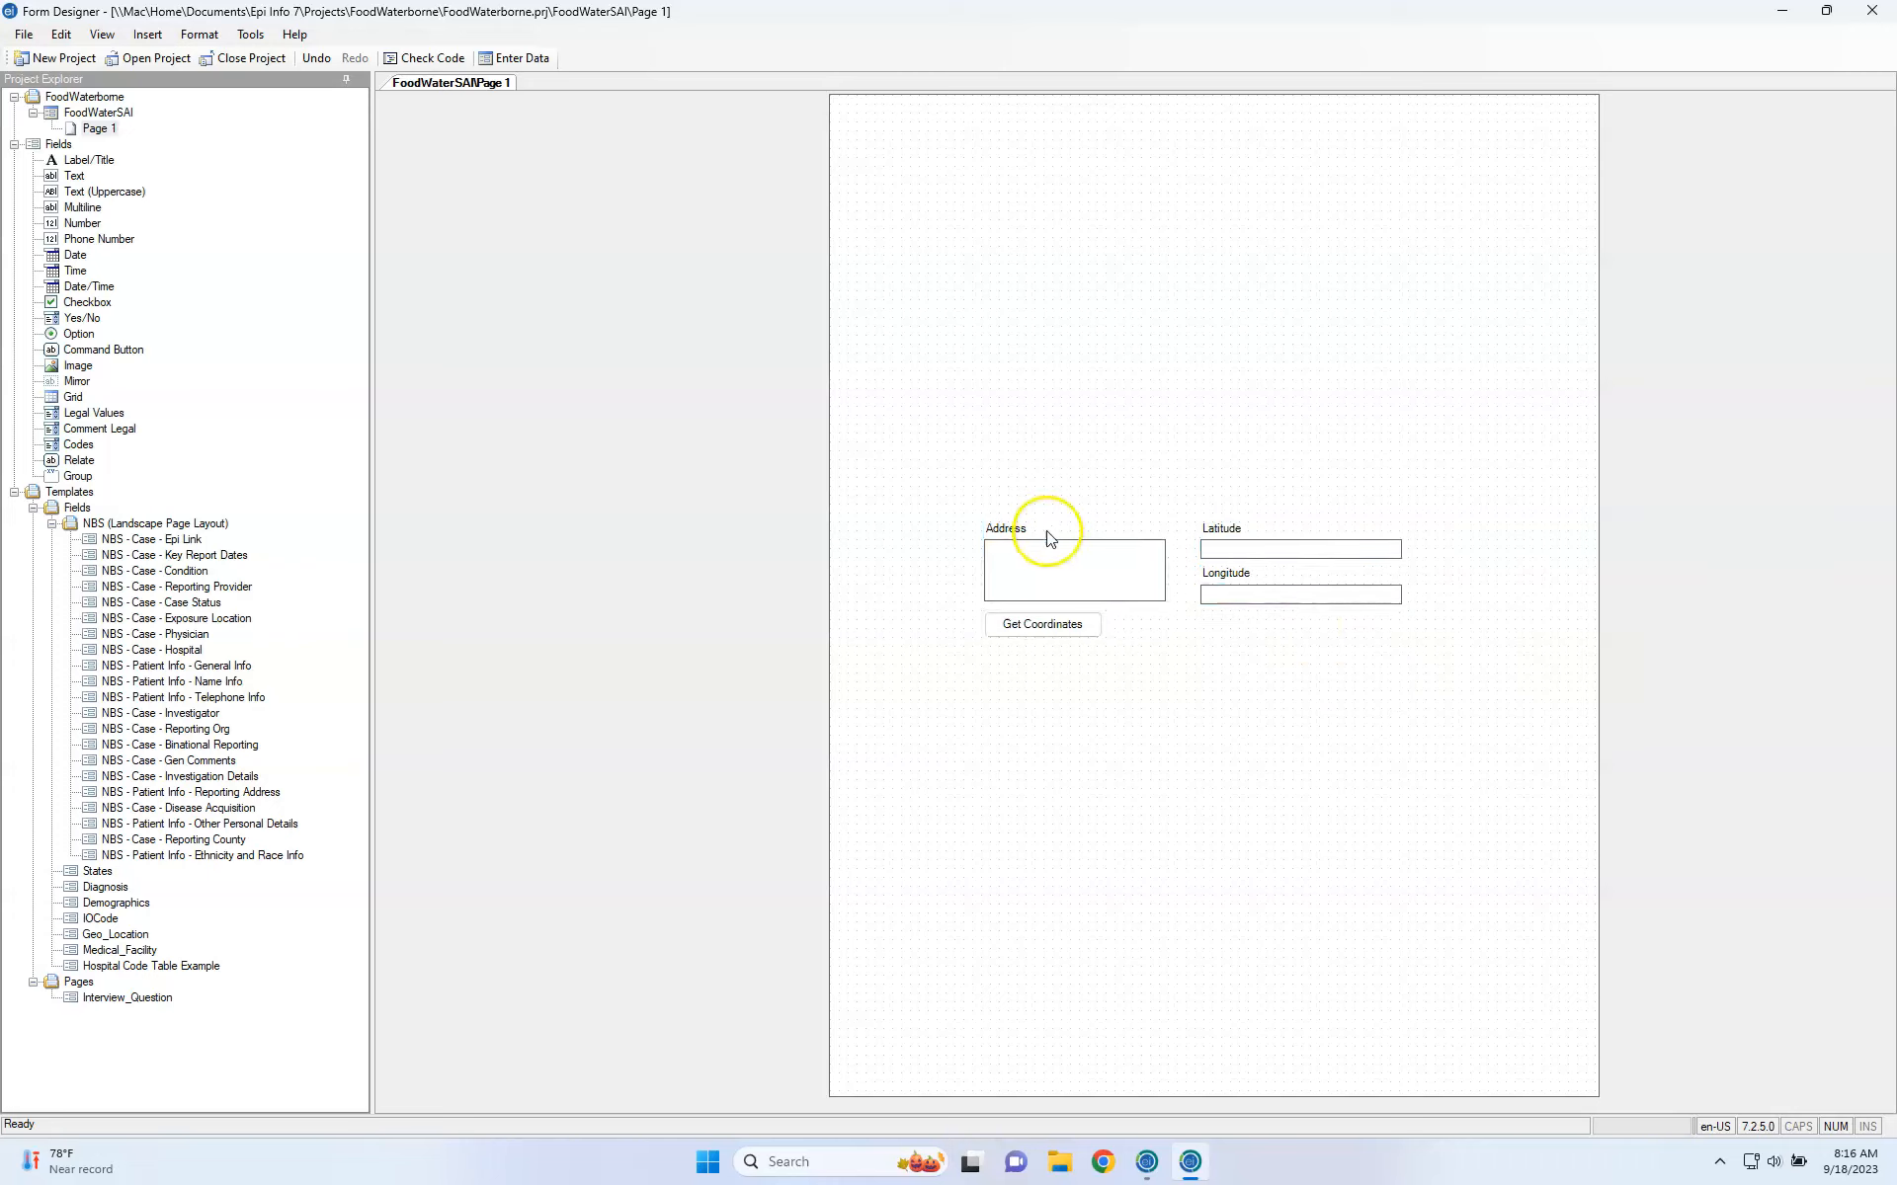
right_click(948, 495)
left_click_drag(947, 497, 1436, 673)
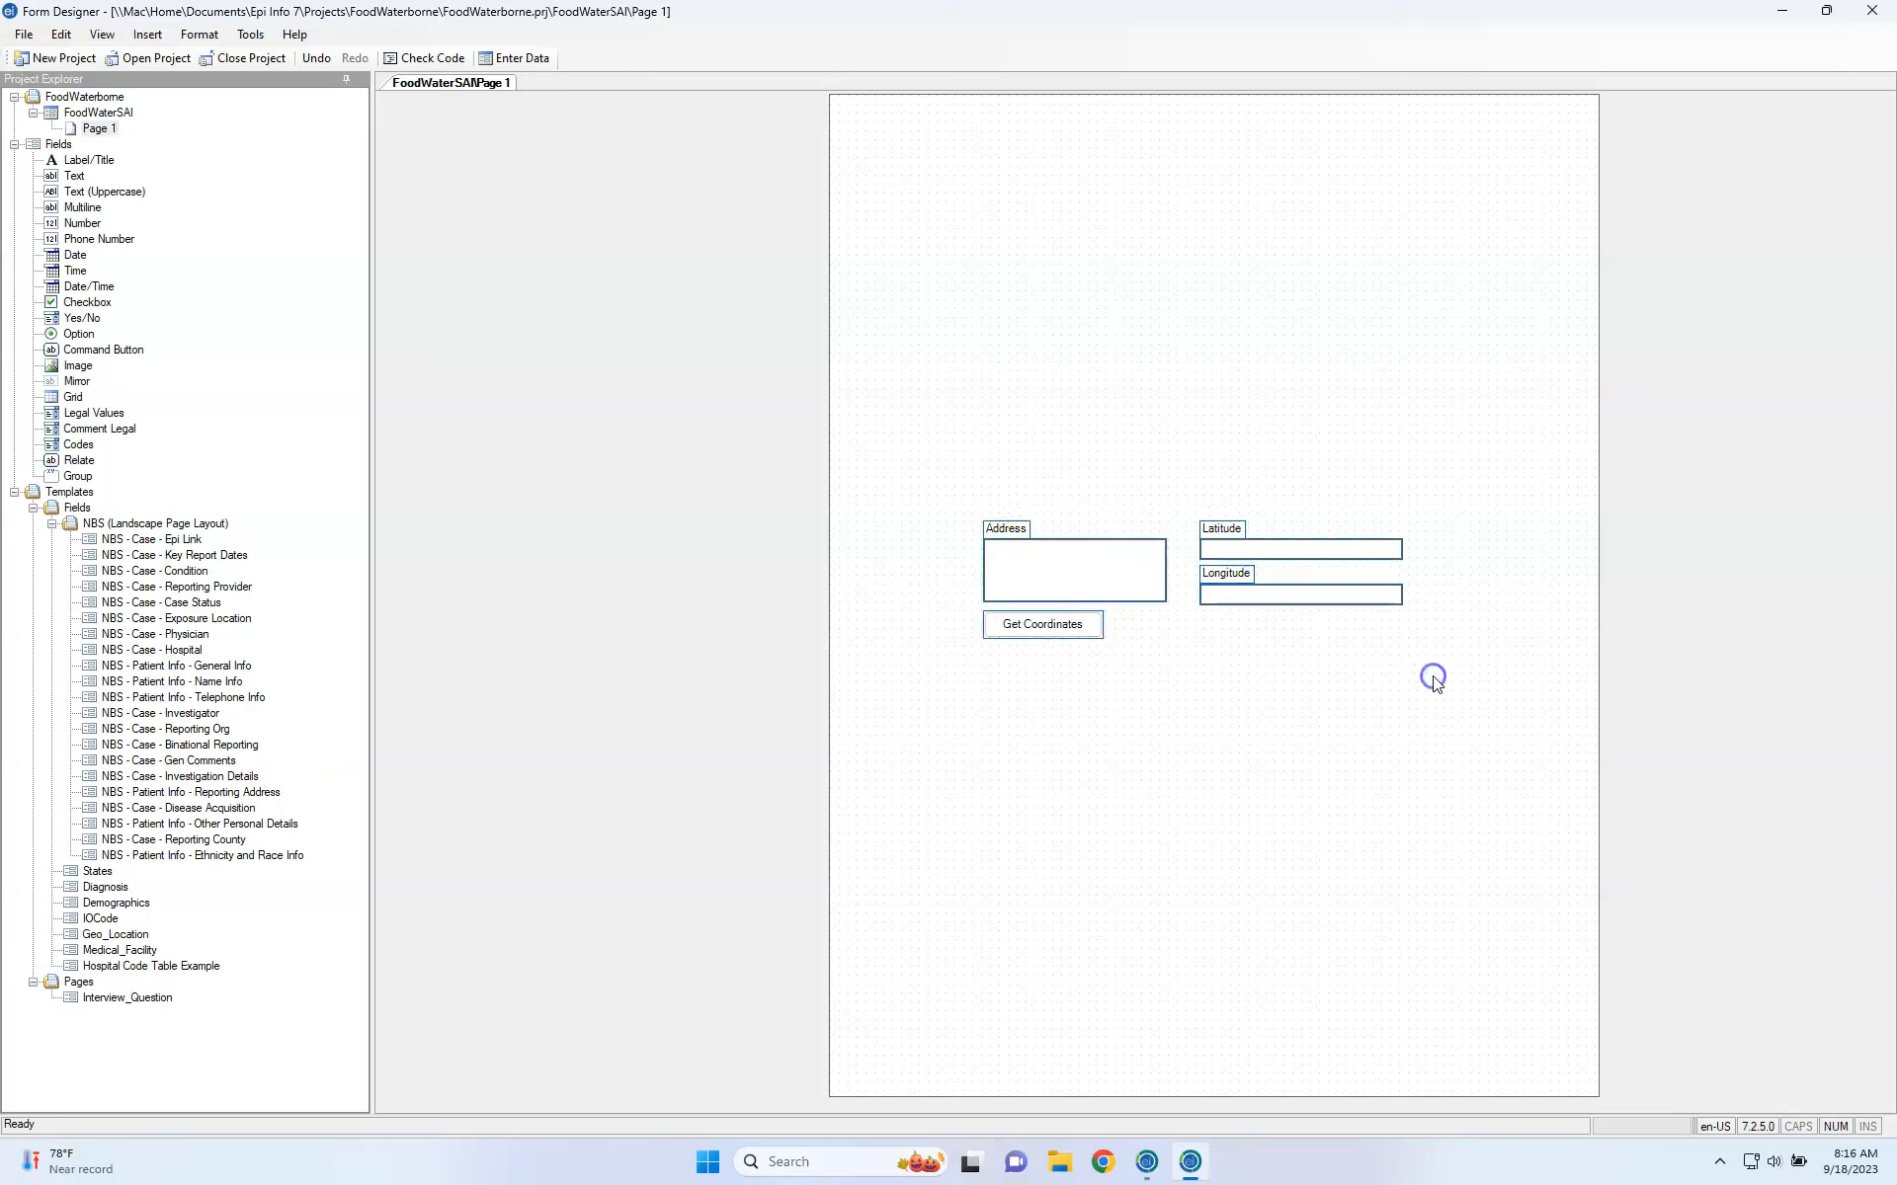
left_click(1278, 556)
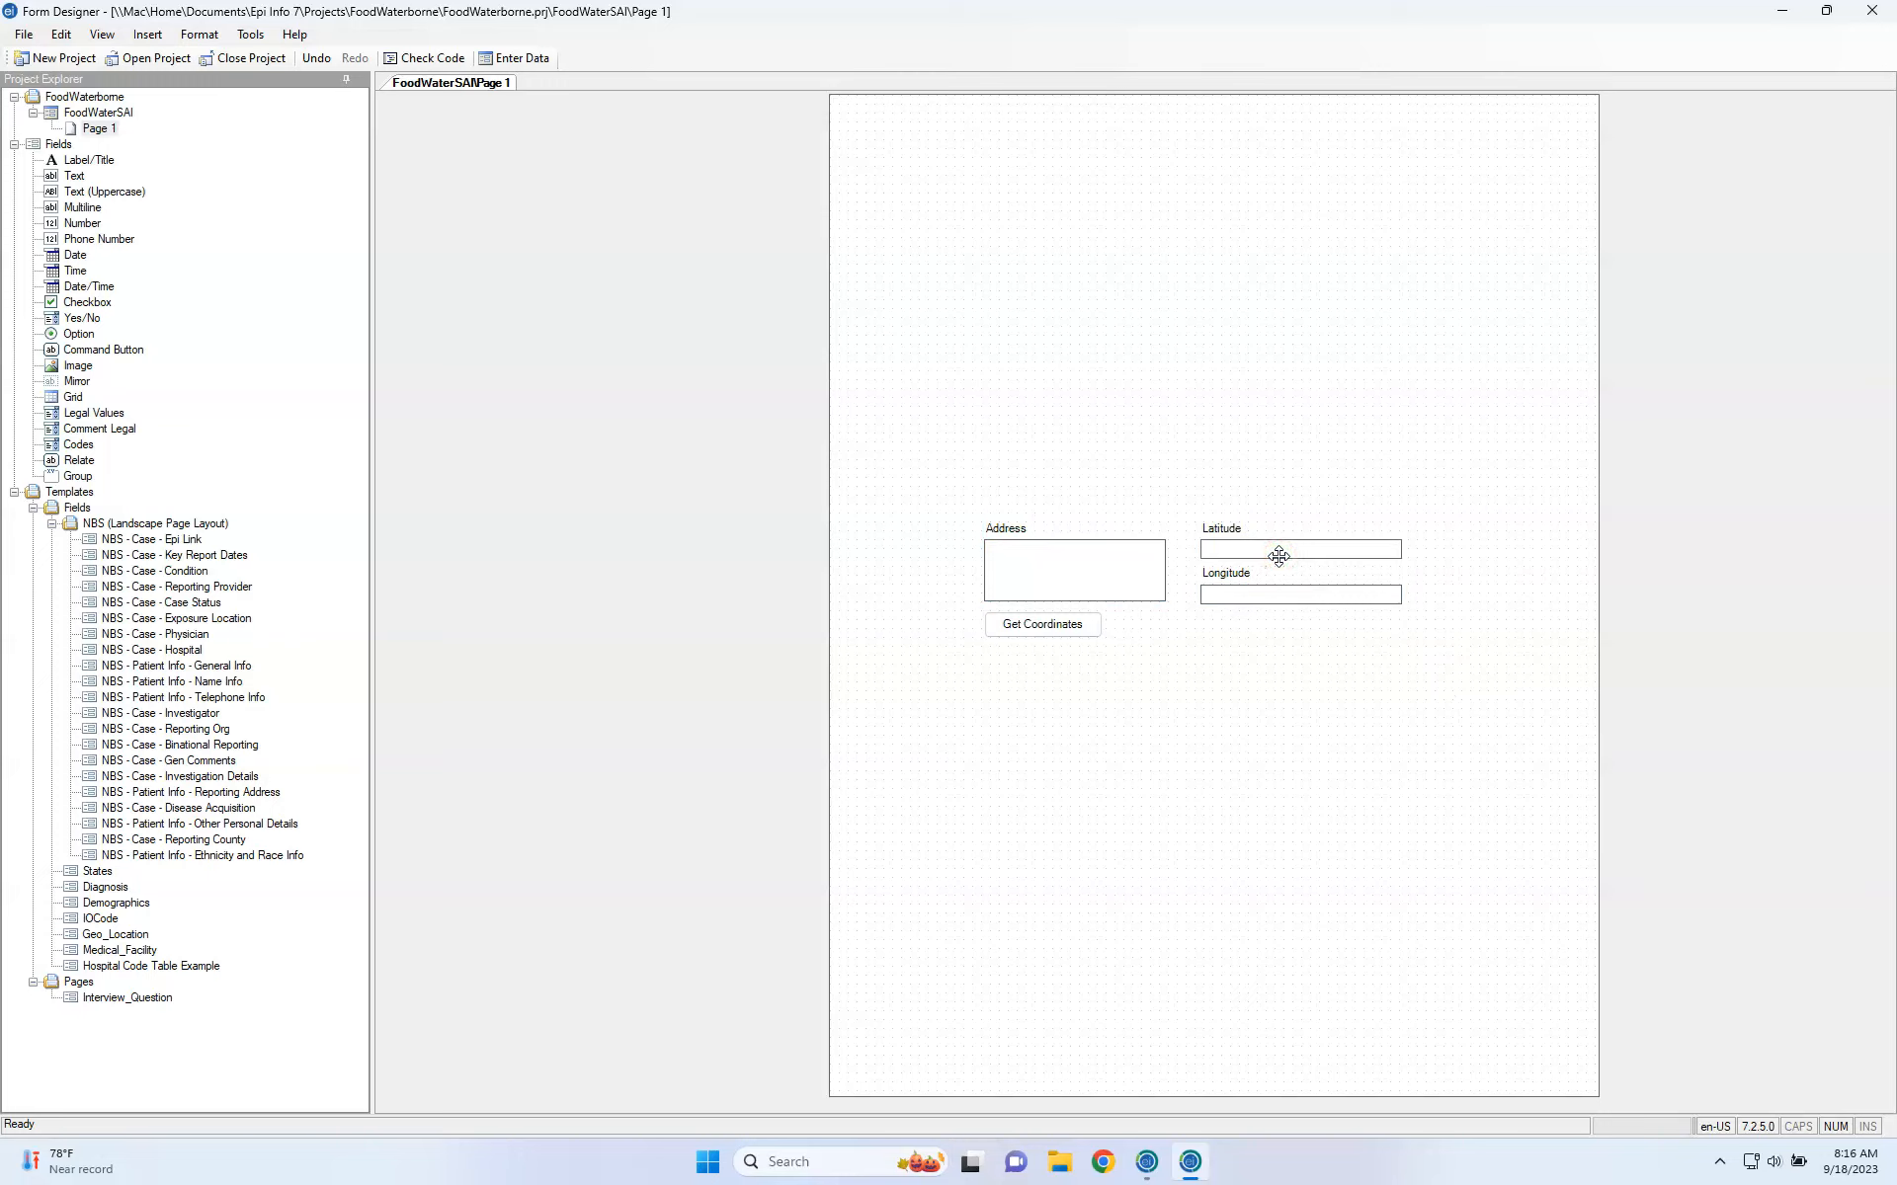
left_click(154, 541)
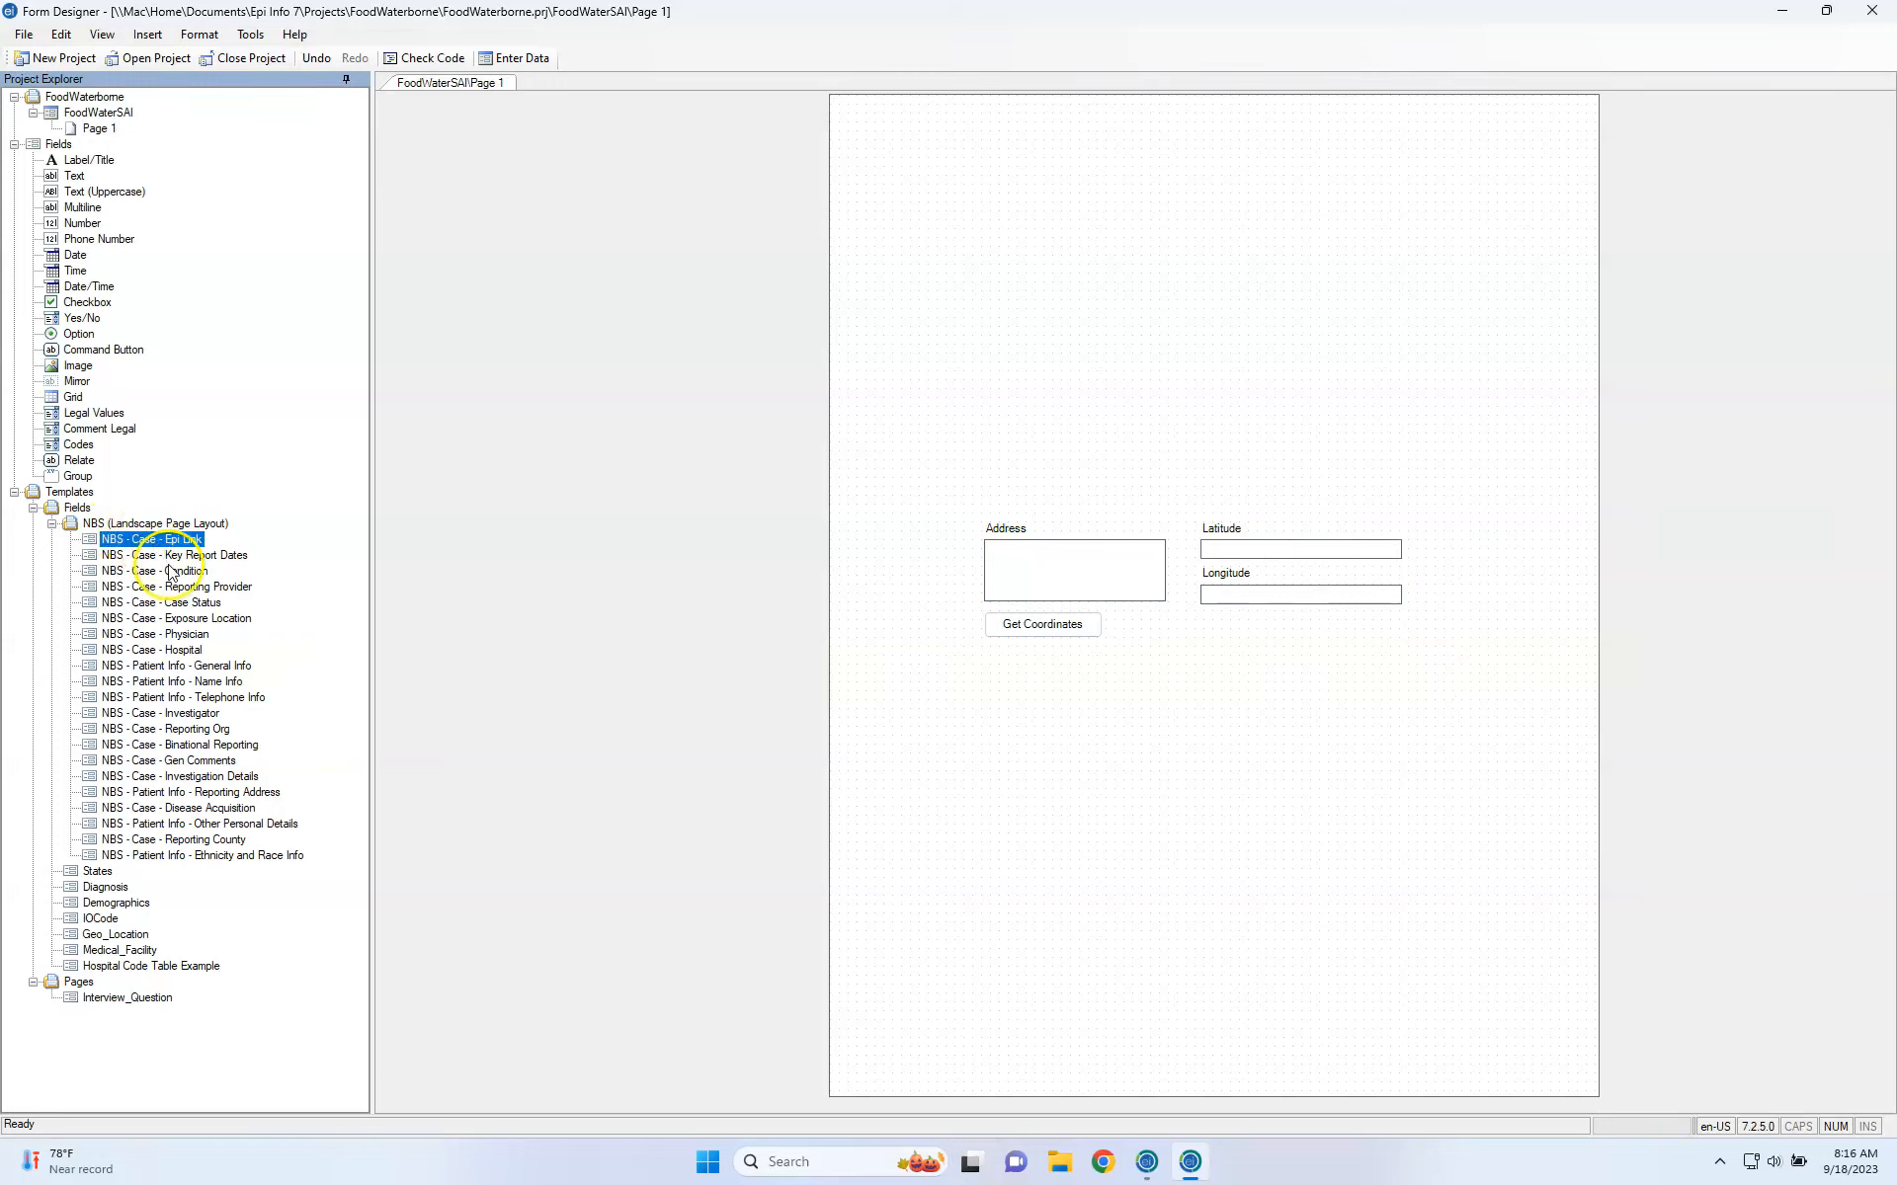
Drop the NBS - Case - Condition fields on the page, delete their Clinical - Condition group box, and close Form Designer.
left_click_drag(169, 573, 964, 161)
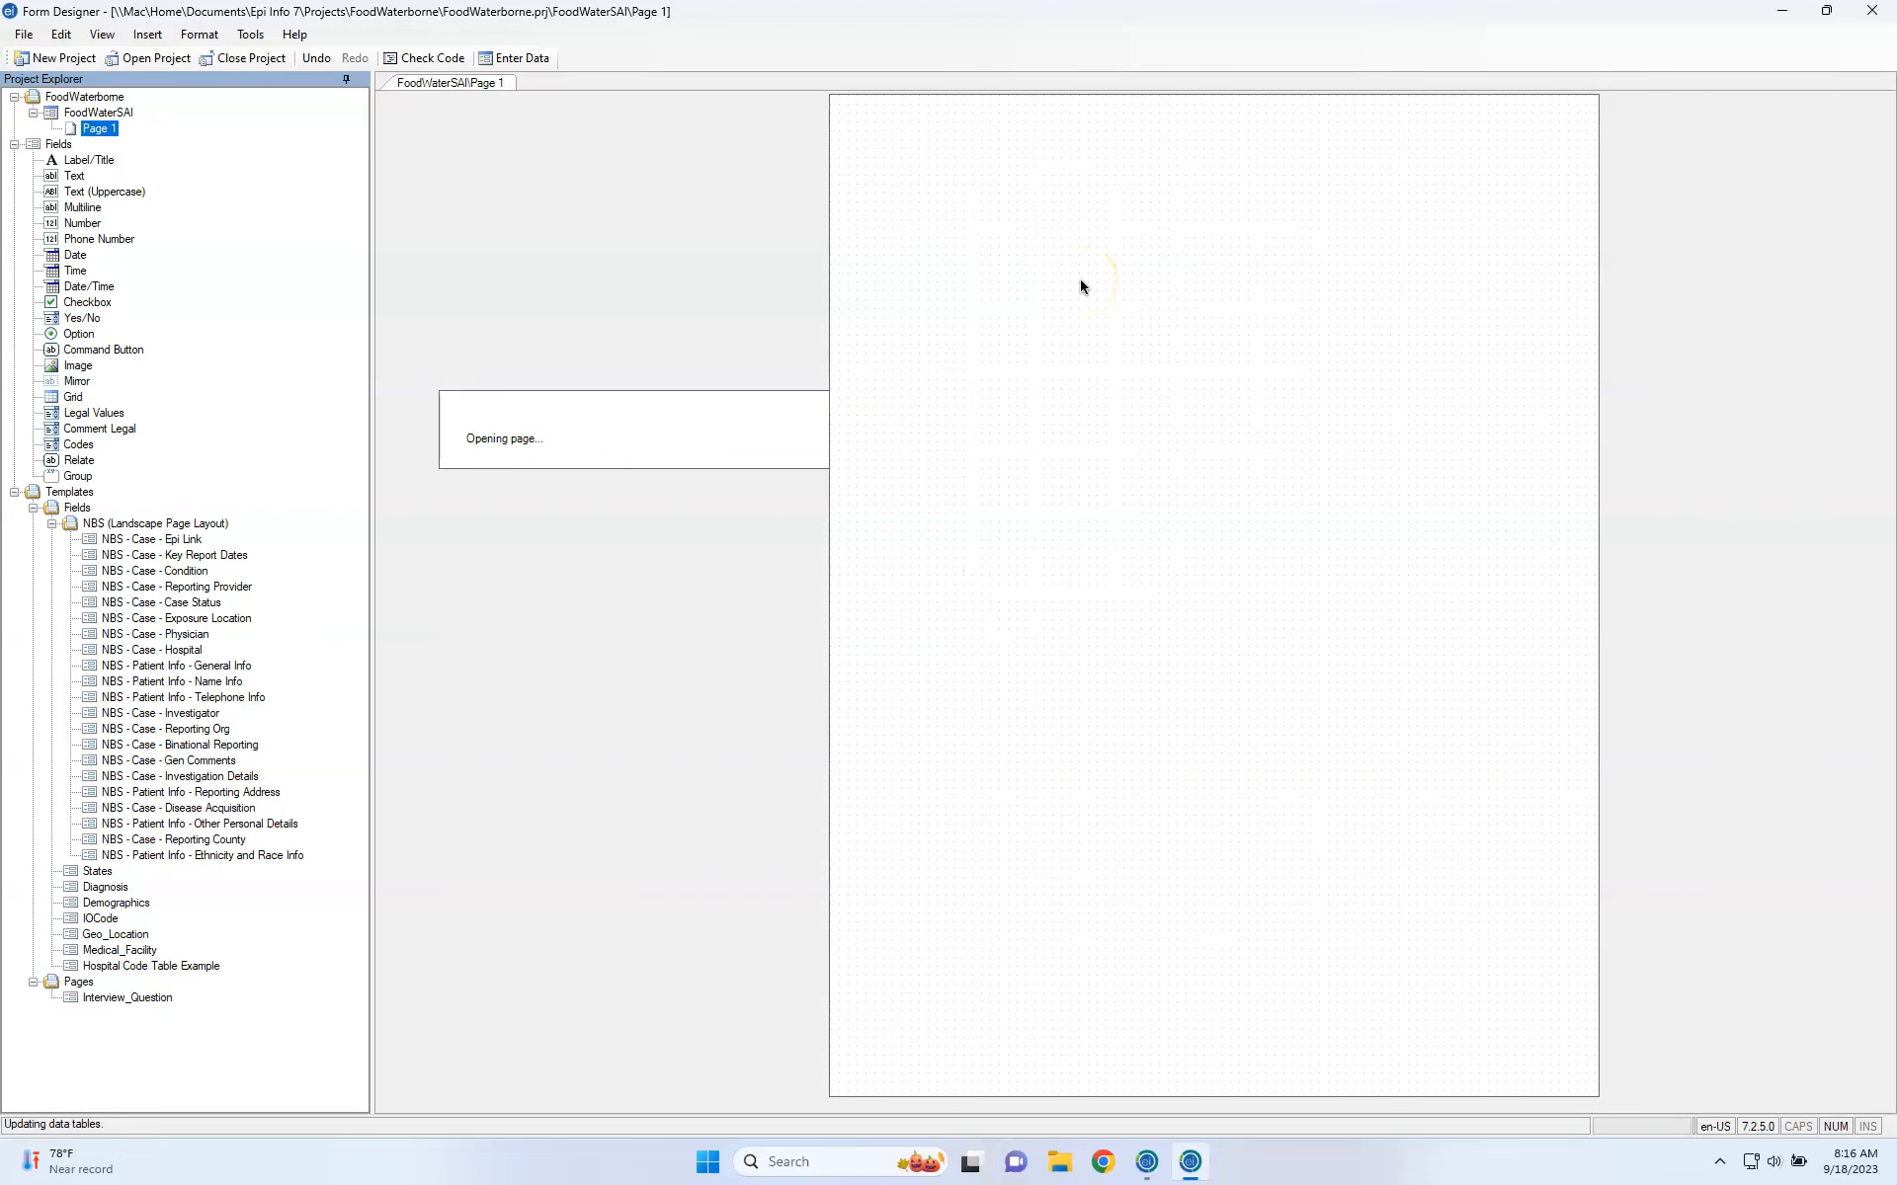
left_click_drag(1066, 279, 1179, 237)
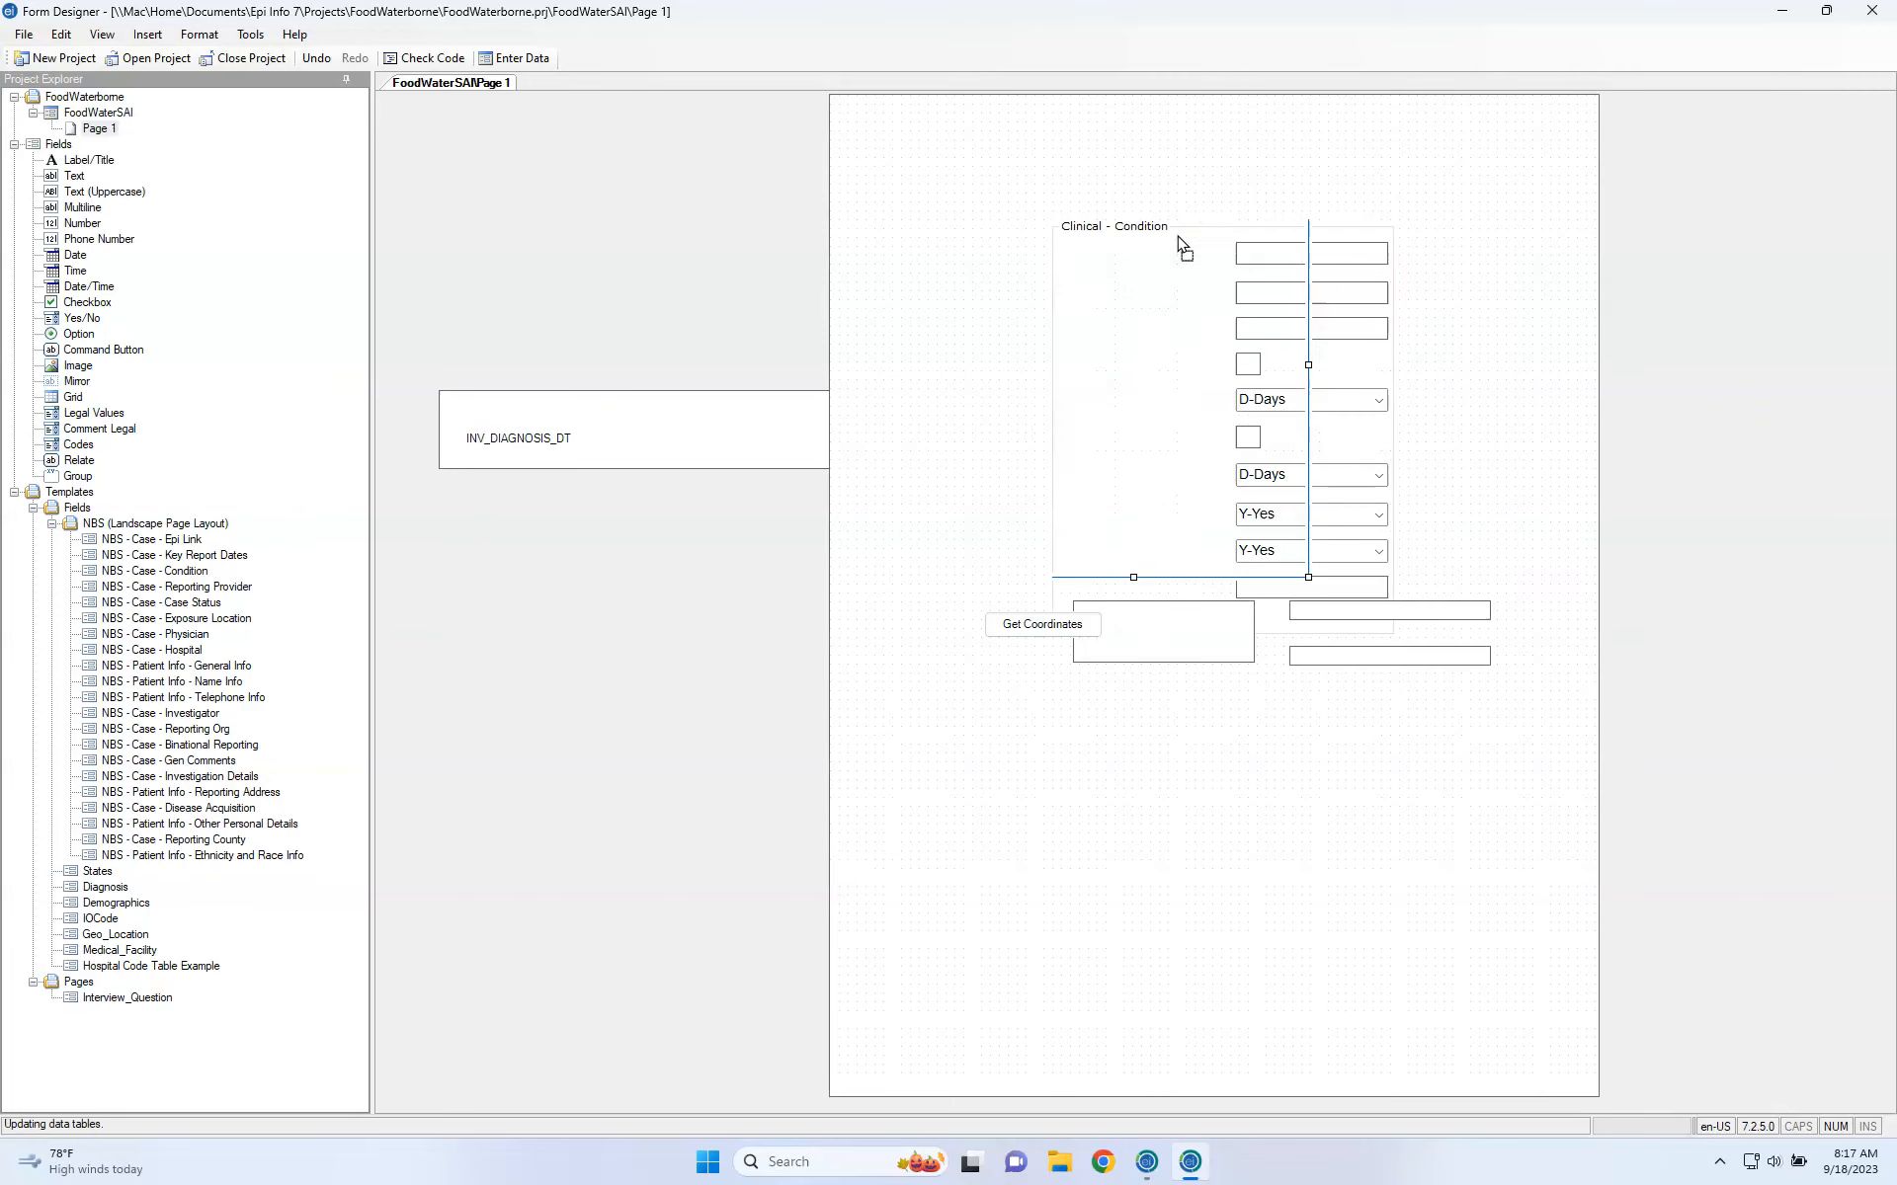
left_click(1215, 284)
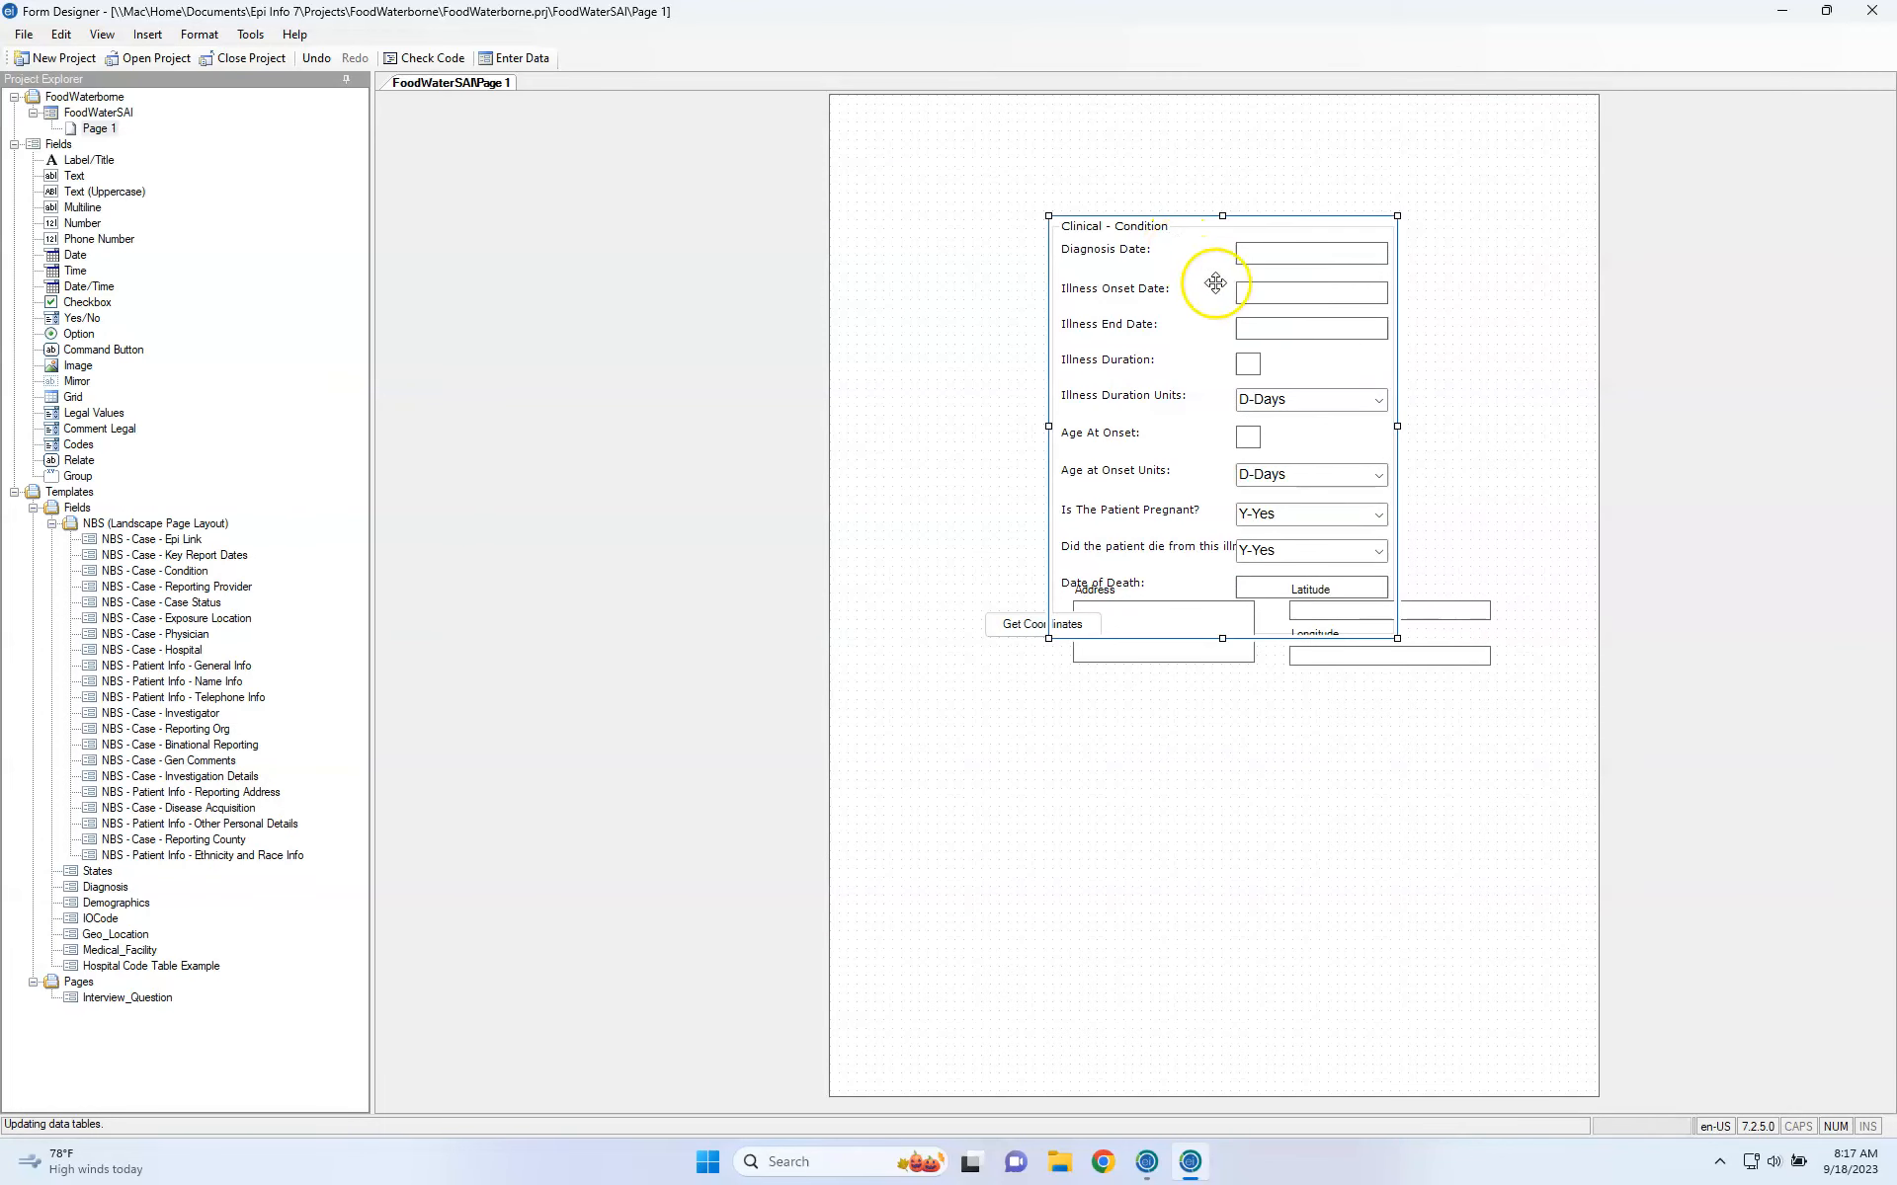
left_click(1212, 246)
right_click(1212, 246)
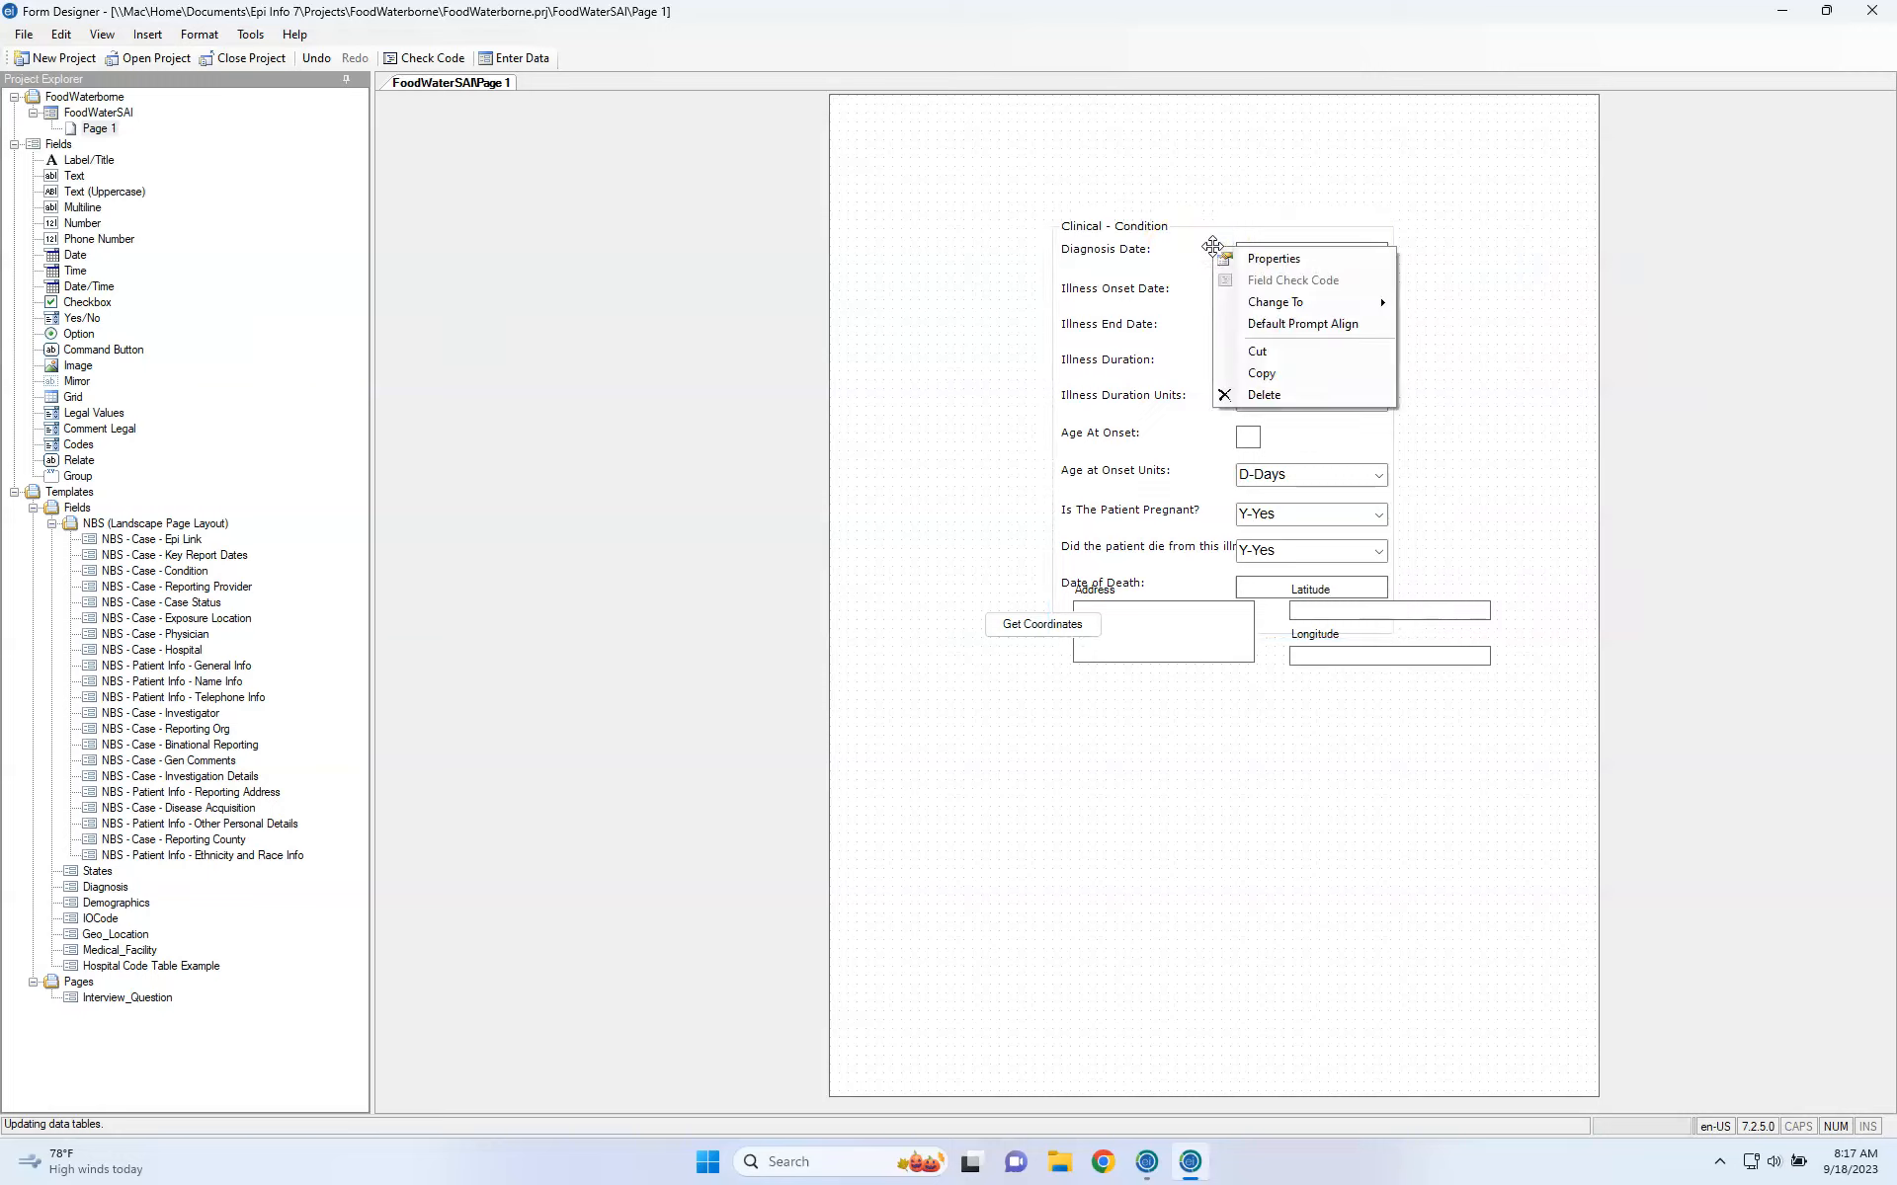
left_click(1274, 394)
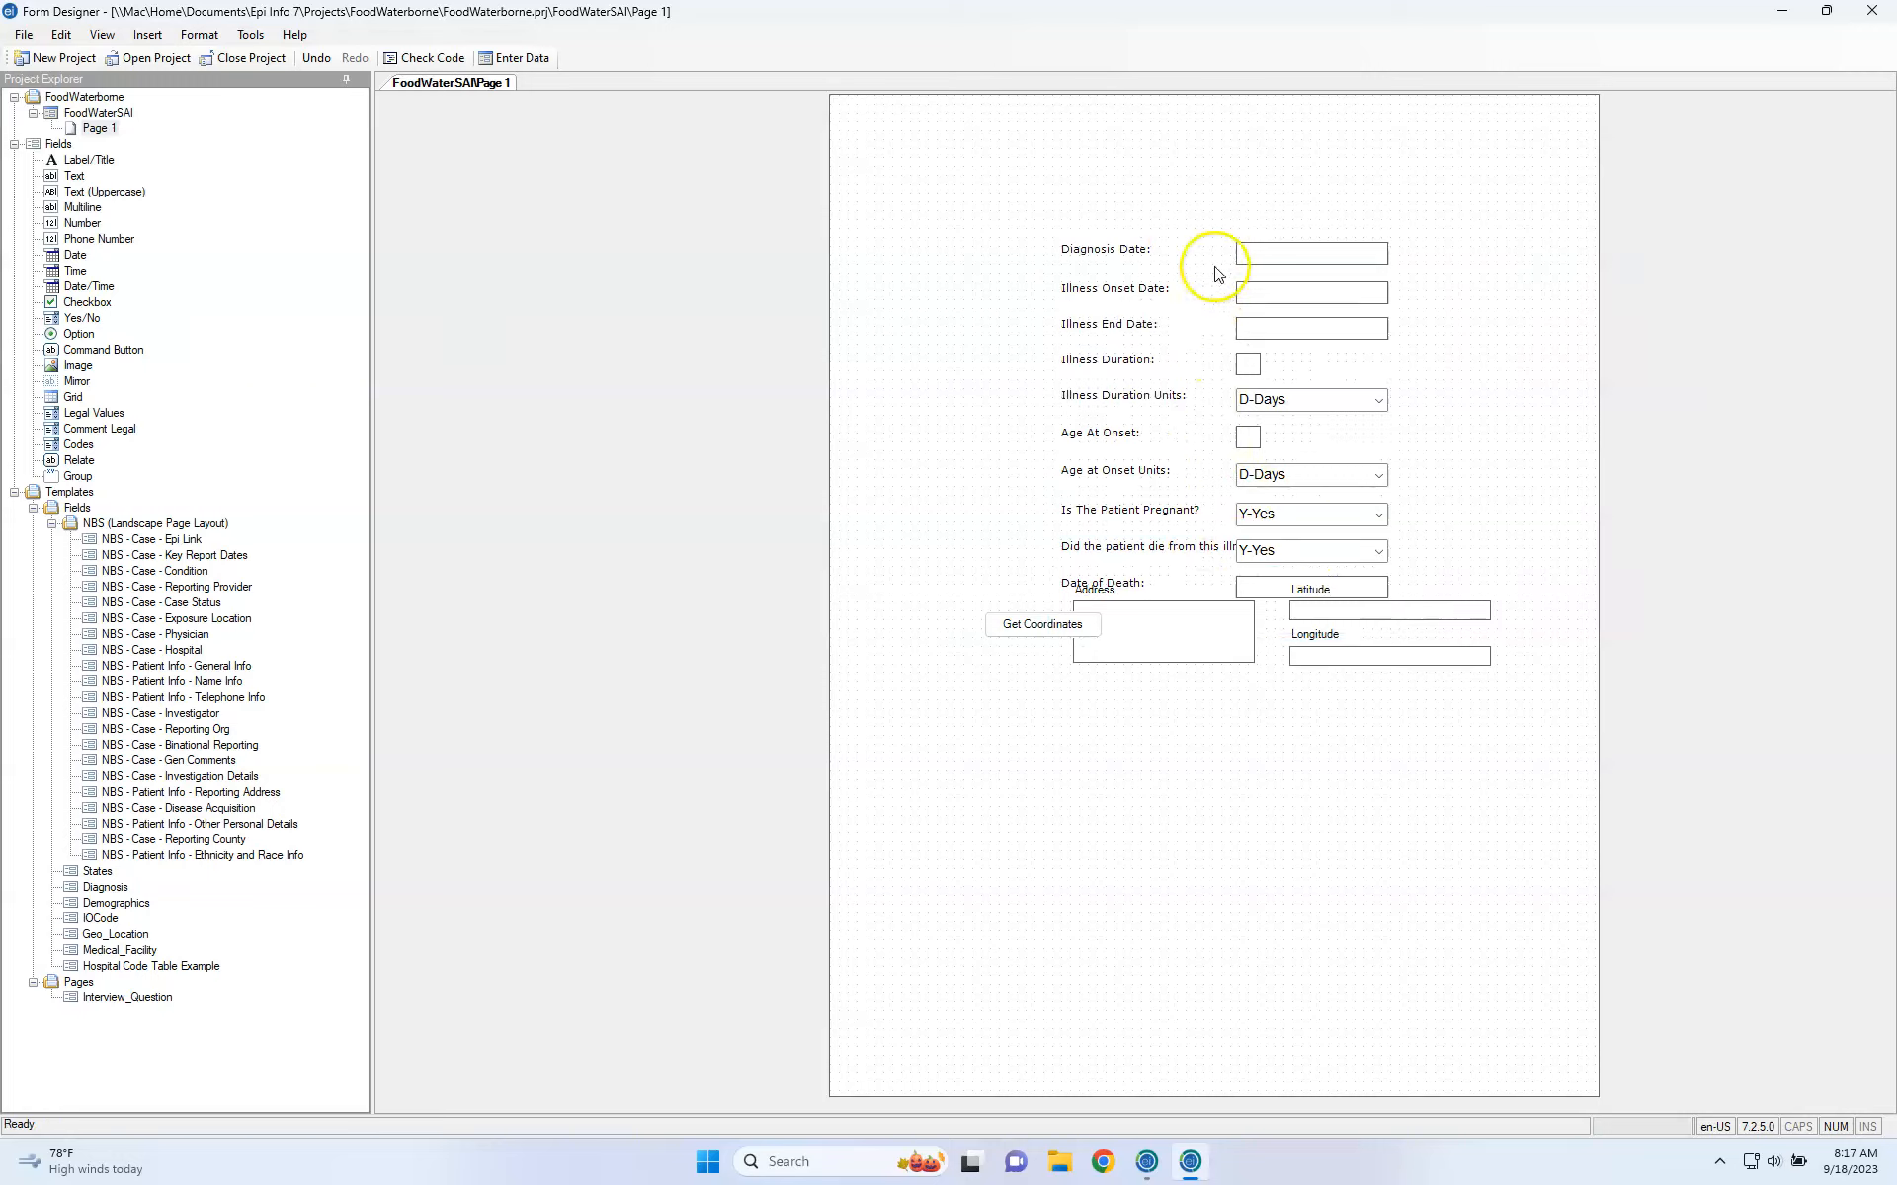
left_click_drag(1050, 247, 1518, 698)
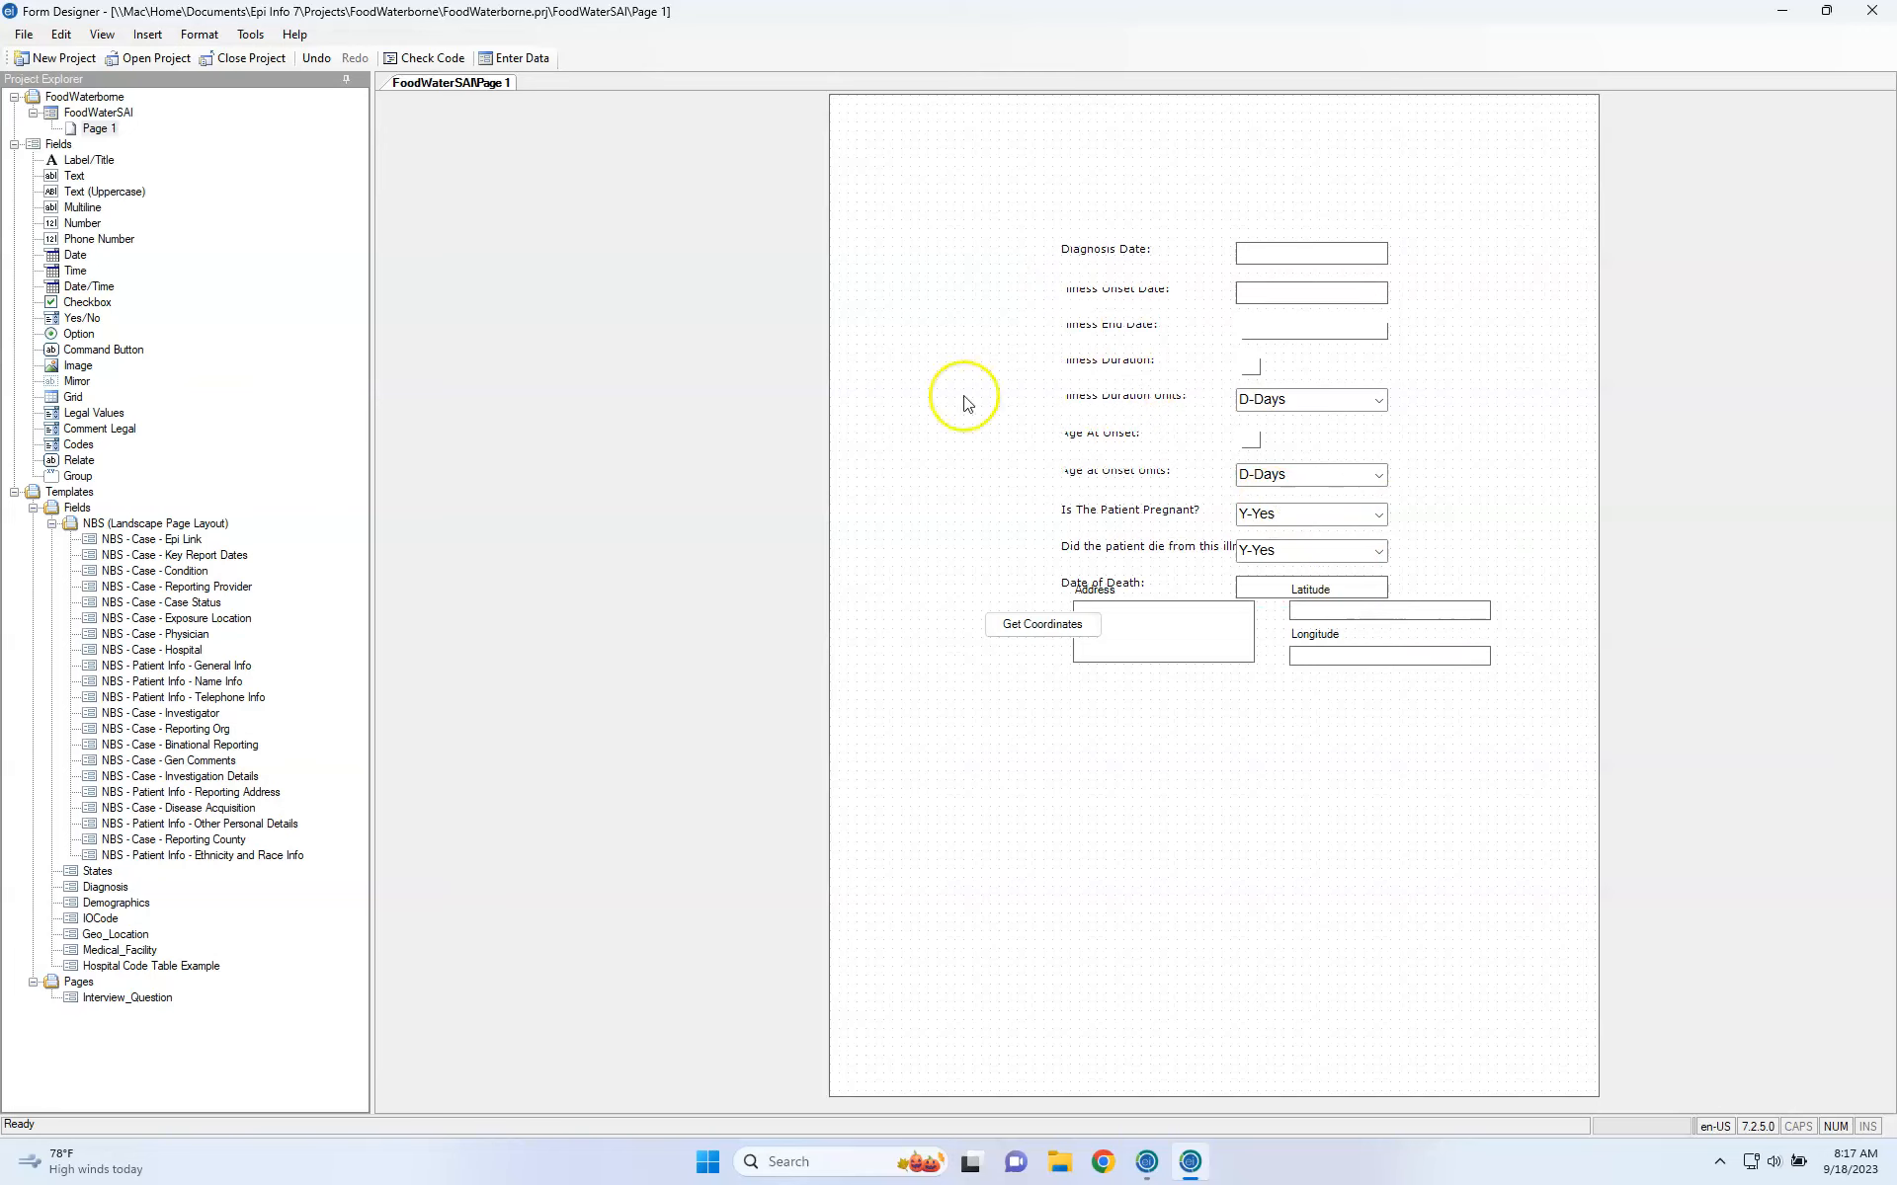
left_click(1872, 14)
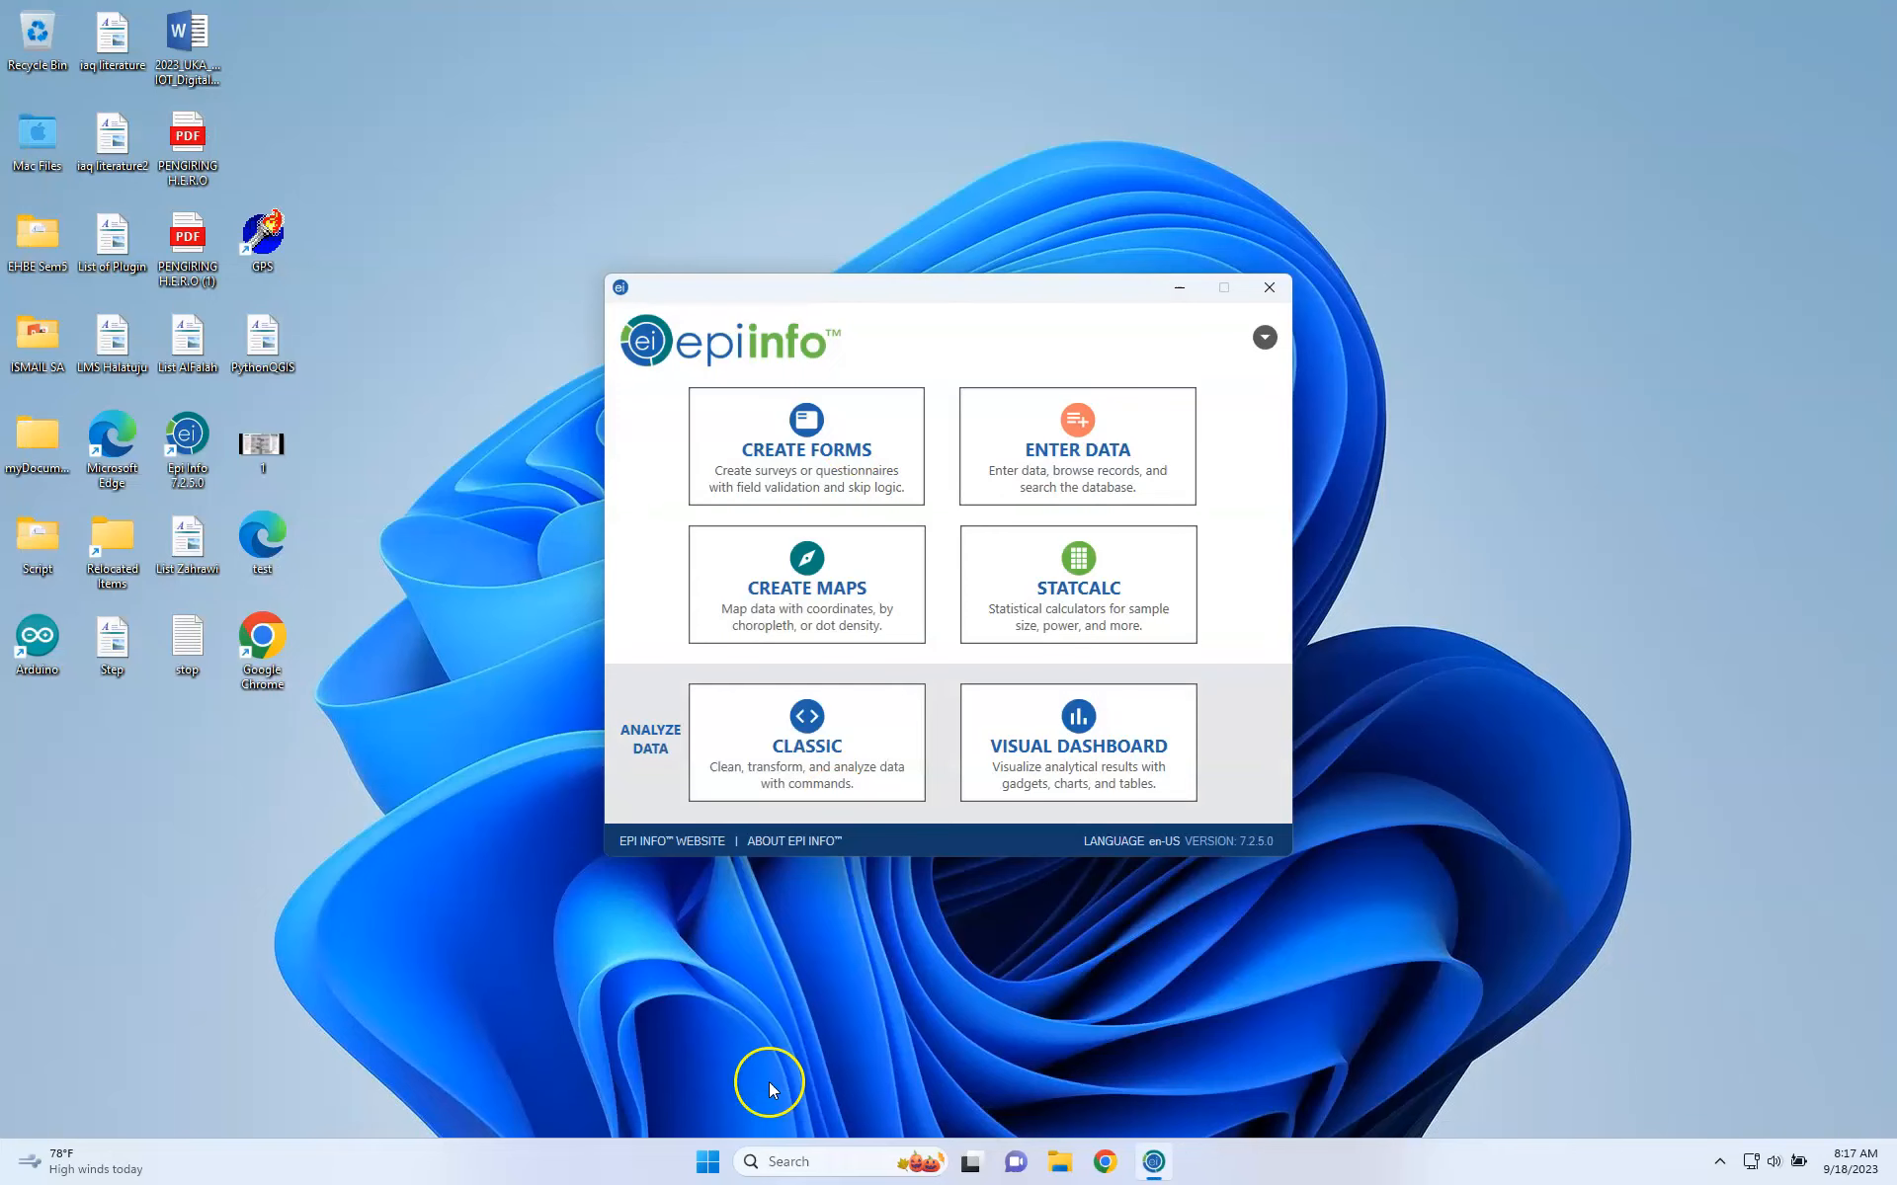
Browse to the Documents\Epi Info 7\Projects folder in File Explorer.
left_click(54, 167)
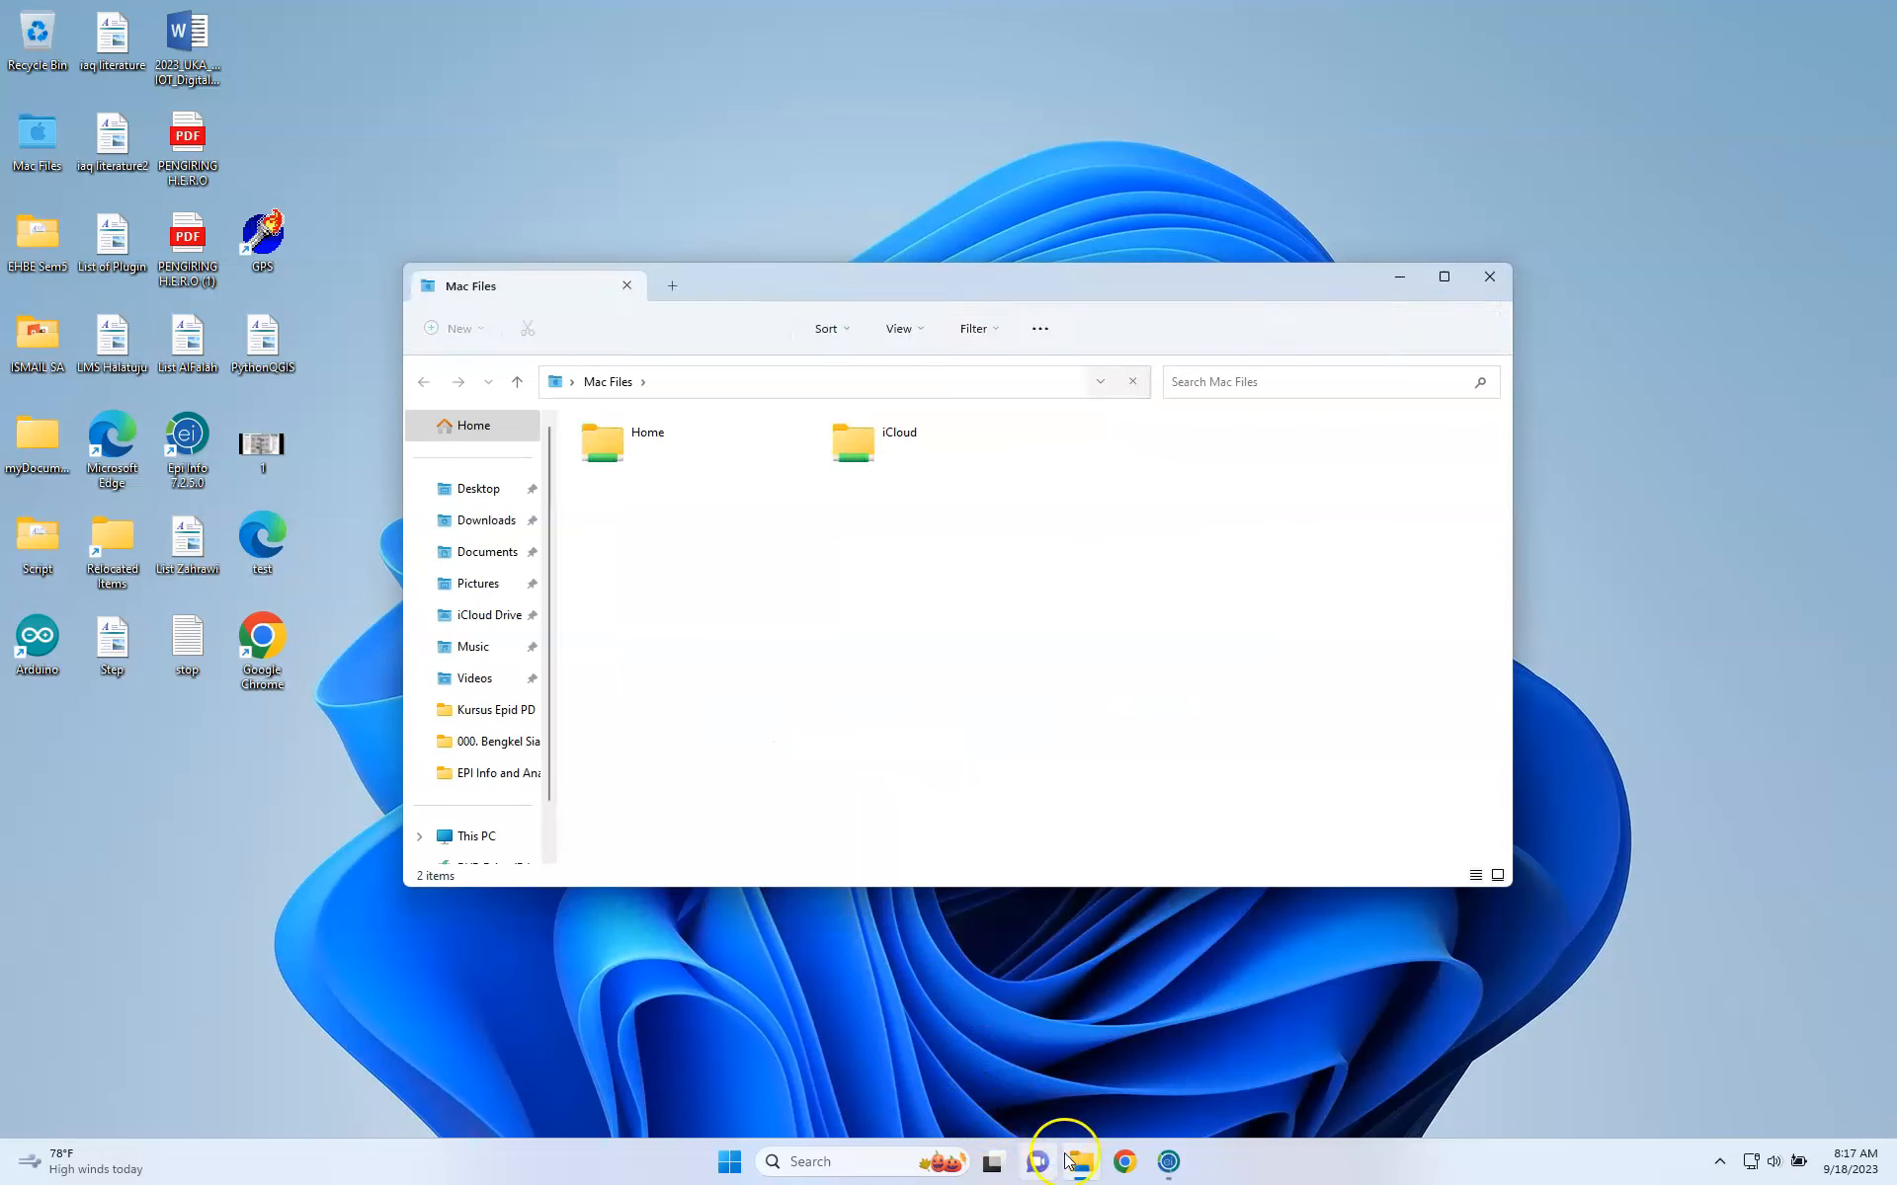
left_click(495, 565)
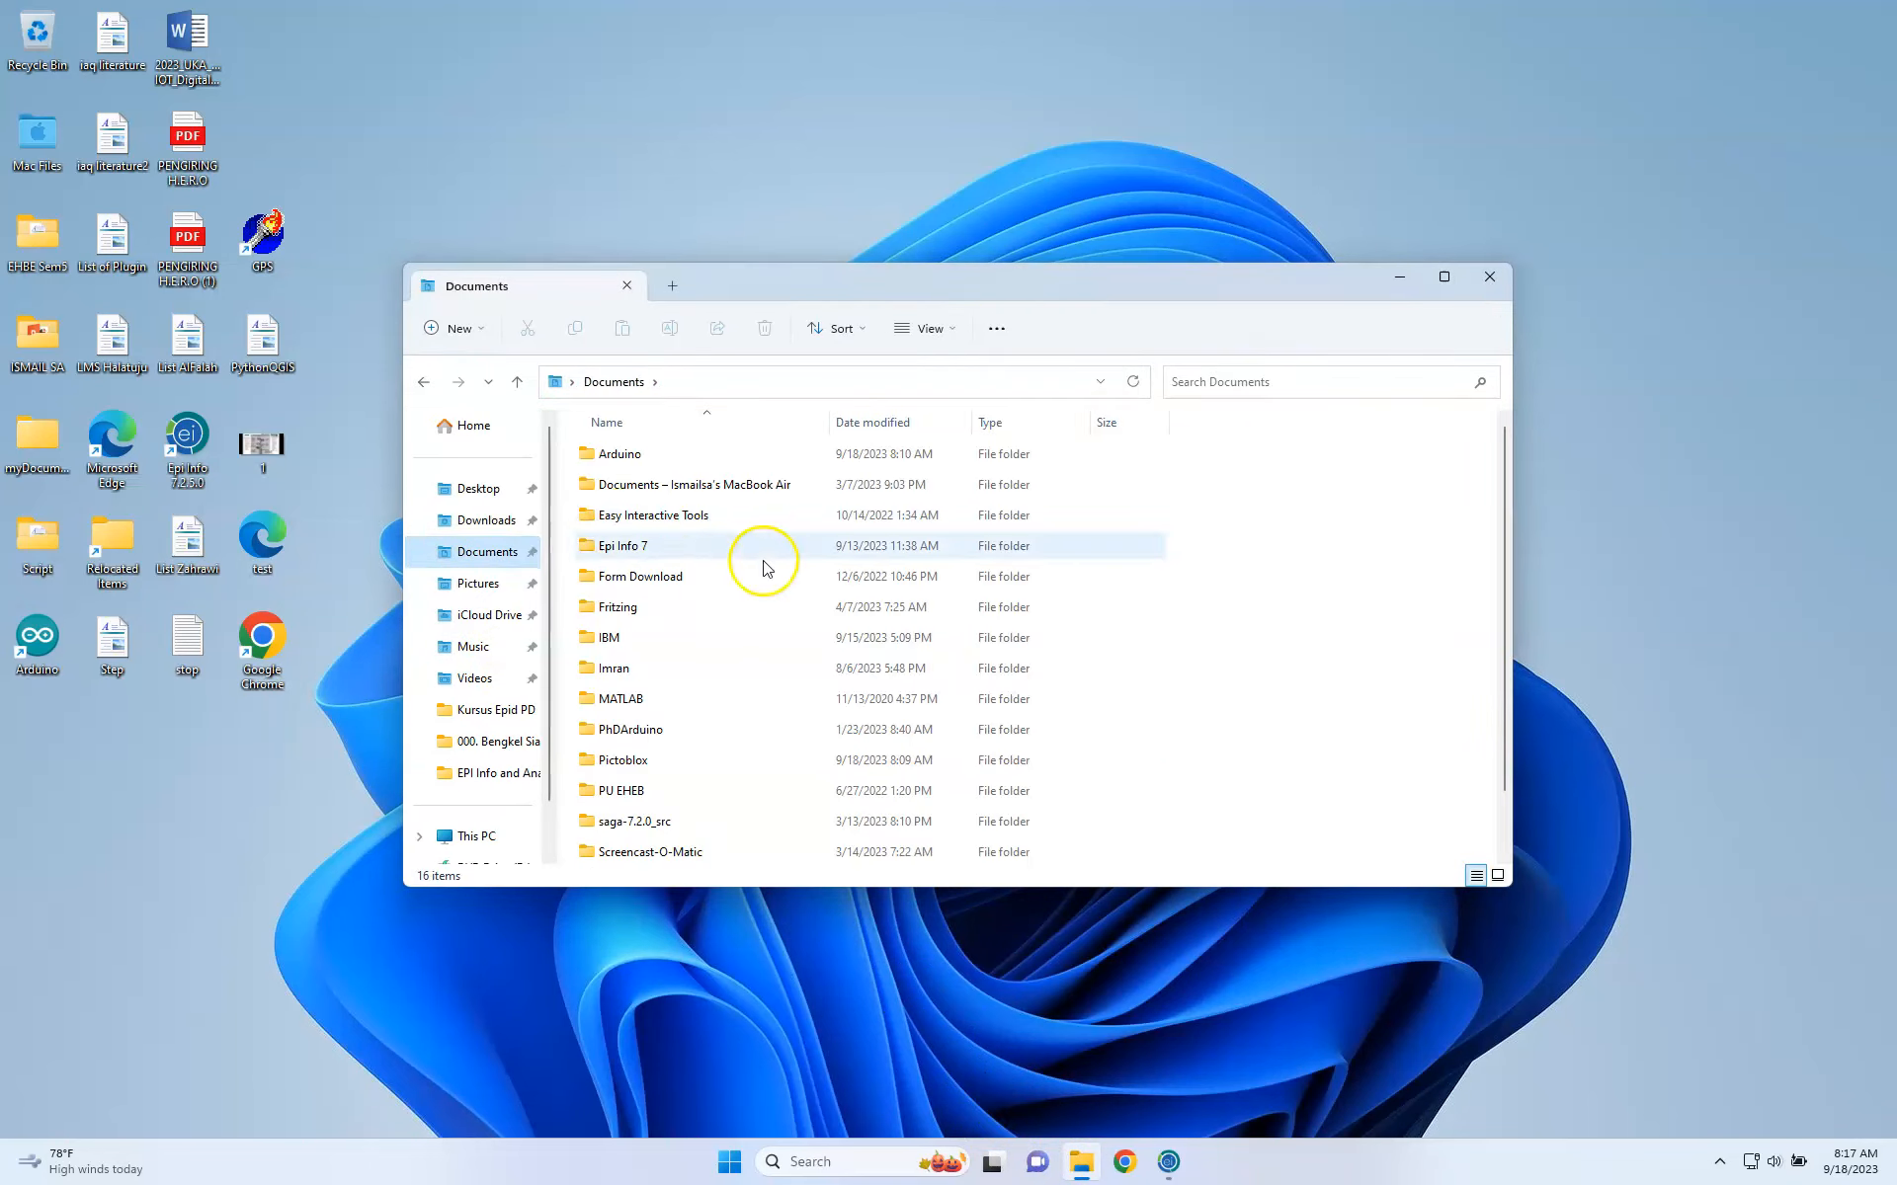
left_click(680, 545)
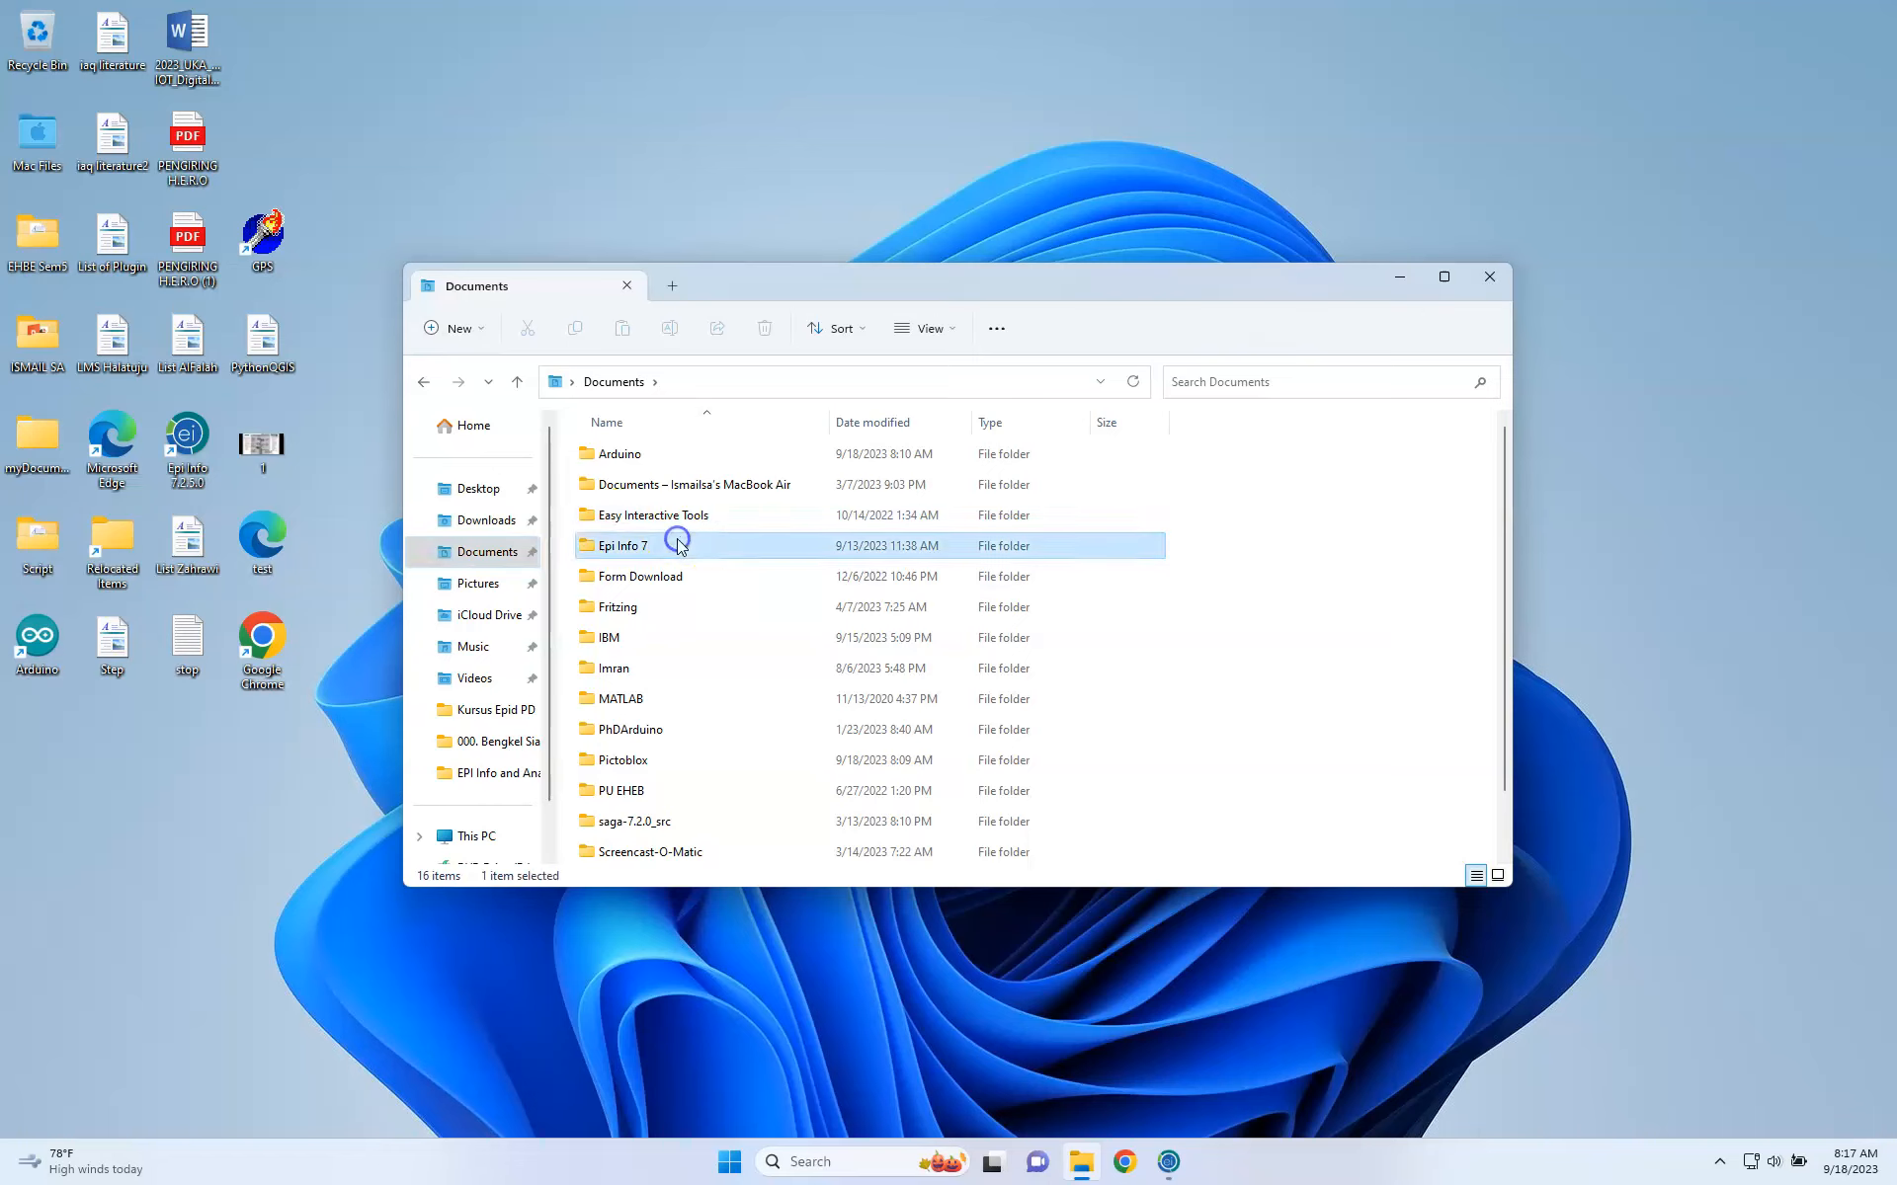
double_click(680, 545)
left_click(655, 542)
double_click(655, 542)
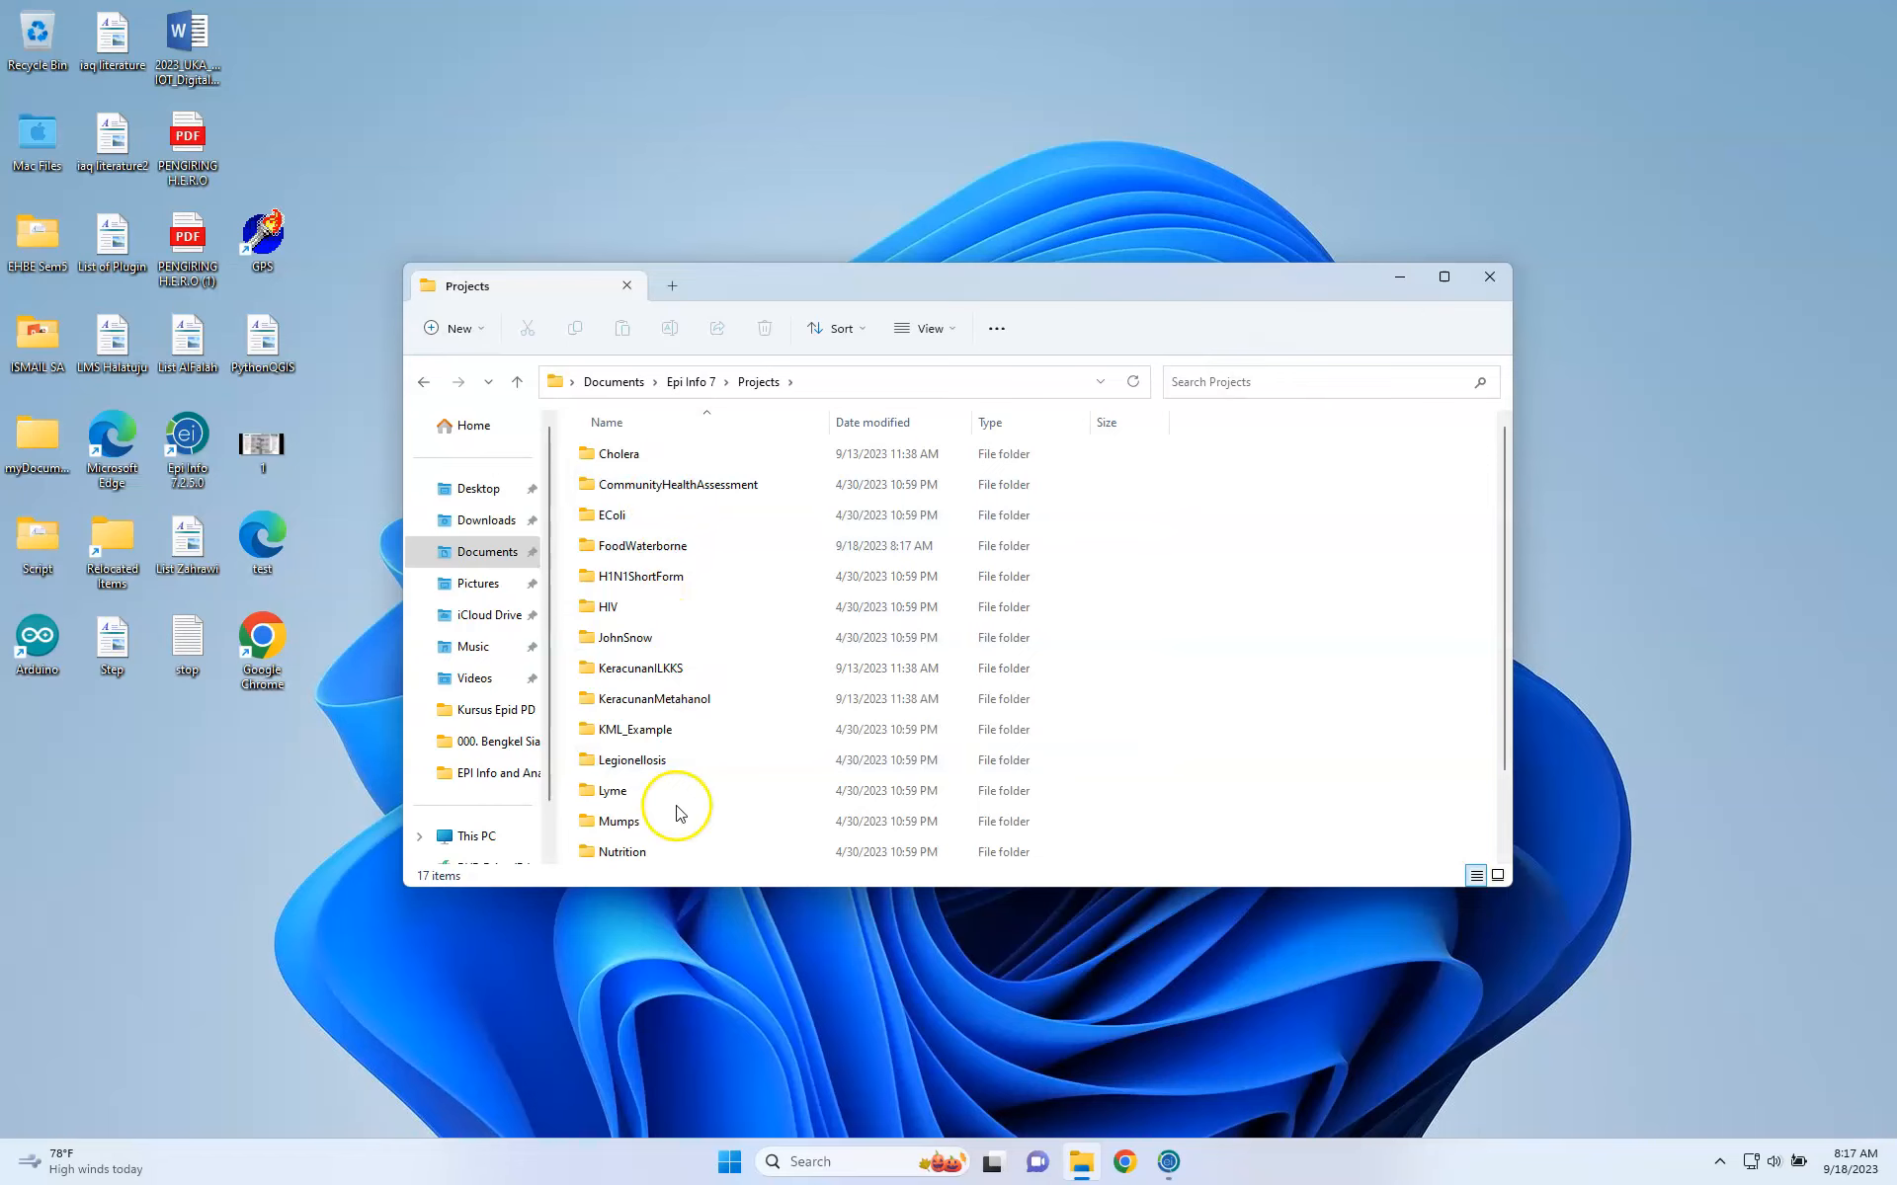
scroll(672, 820, "down", 1)
scroll(692, 638, "up", 1)
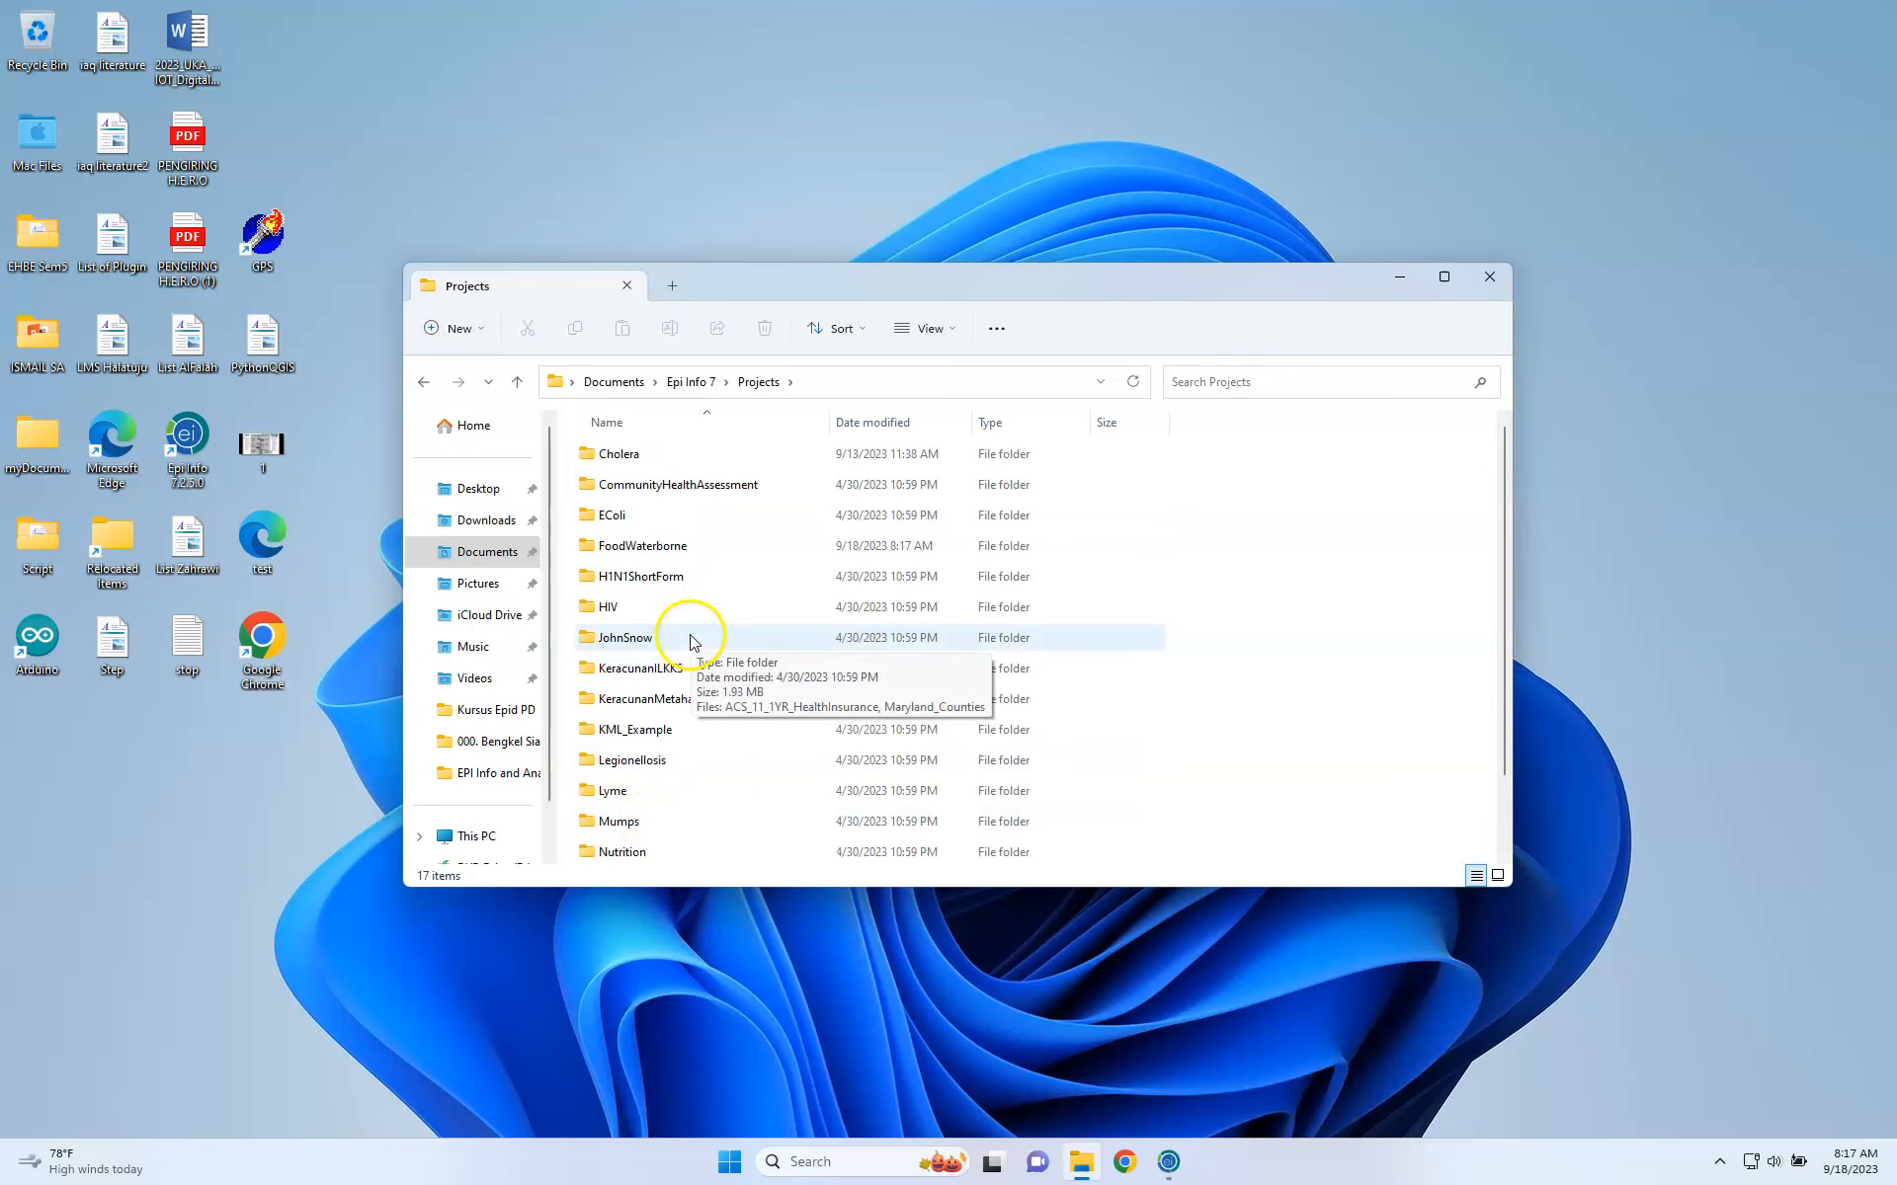
Delete the FoodWaterborne and KeracunanMetahanol folders and close the Projects window.
left_click(671, 549)
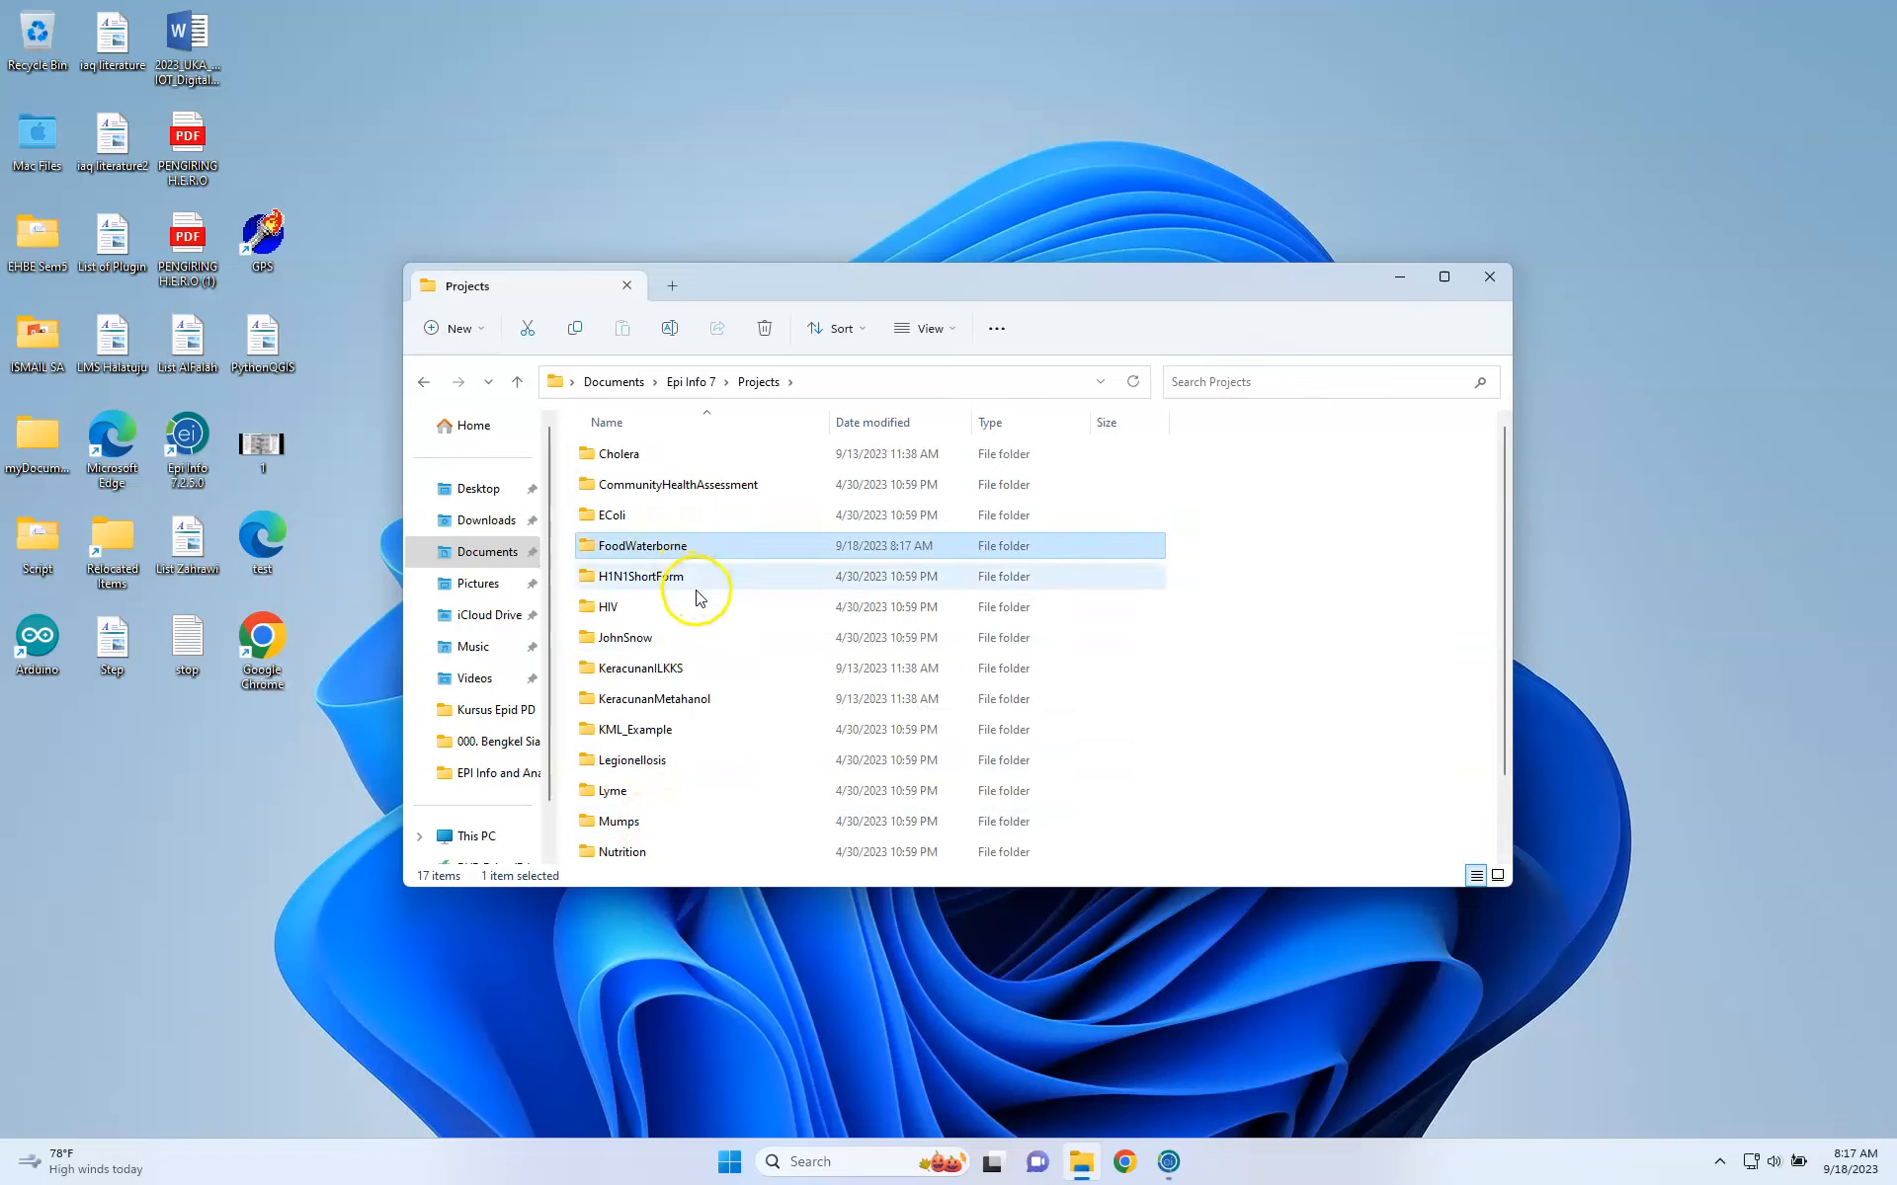
right_click(673, 553)
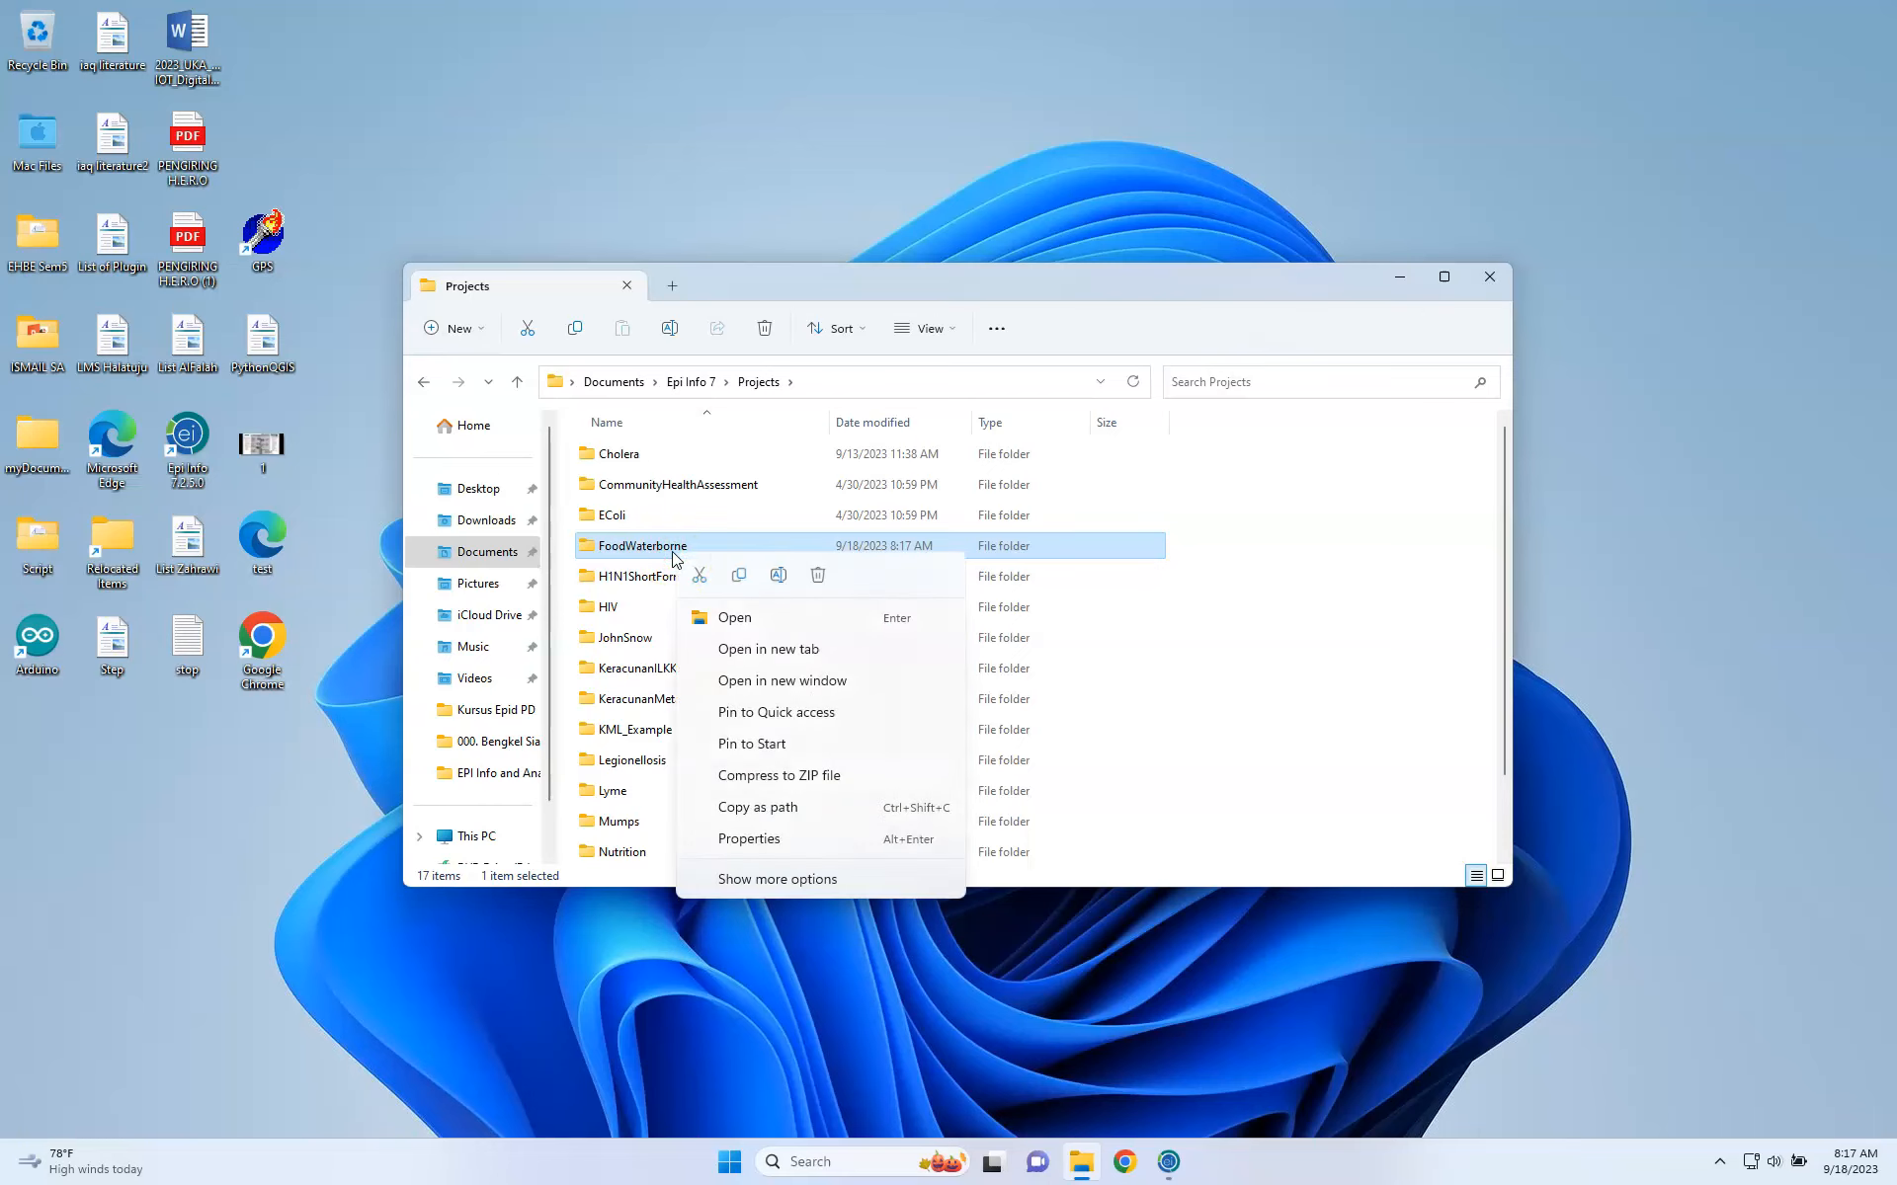
left_click(818, 577)
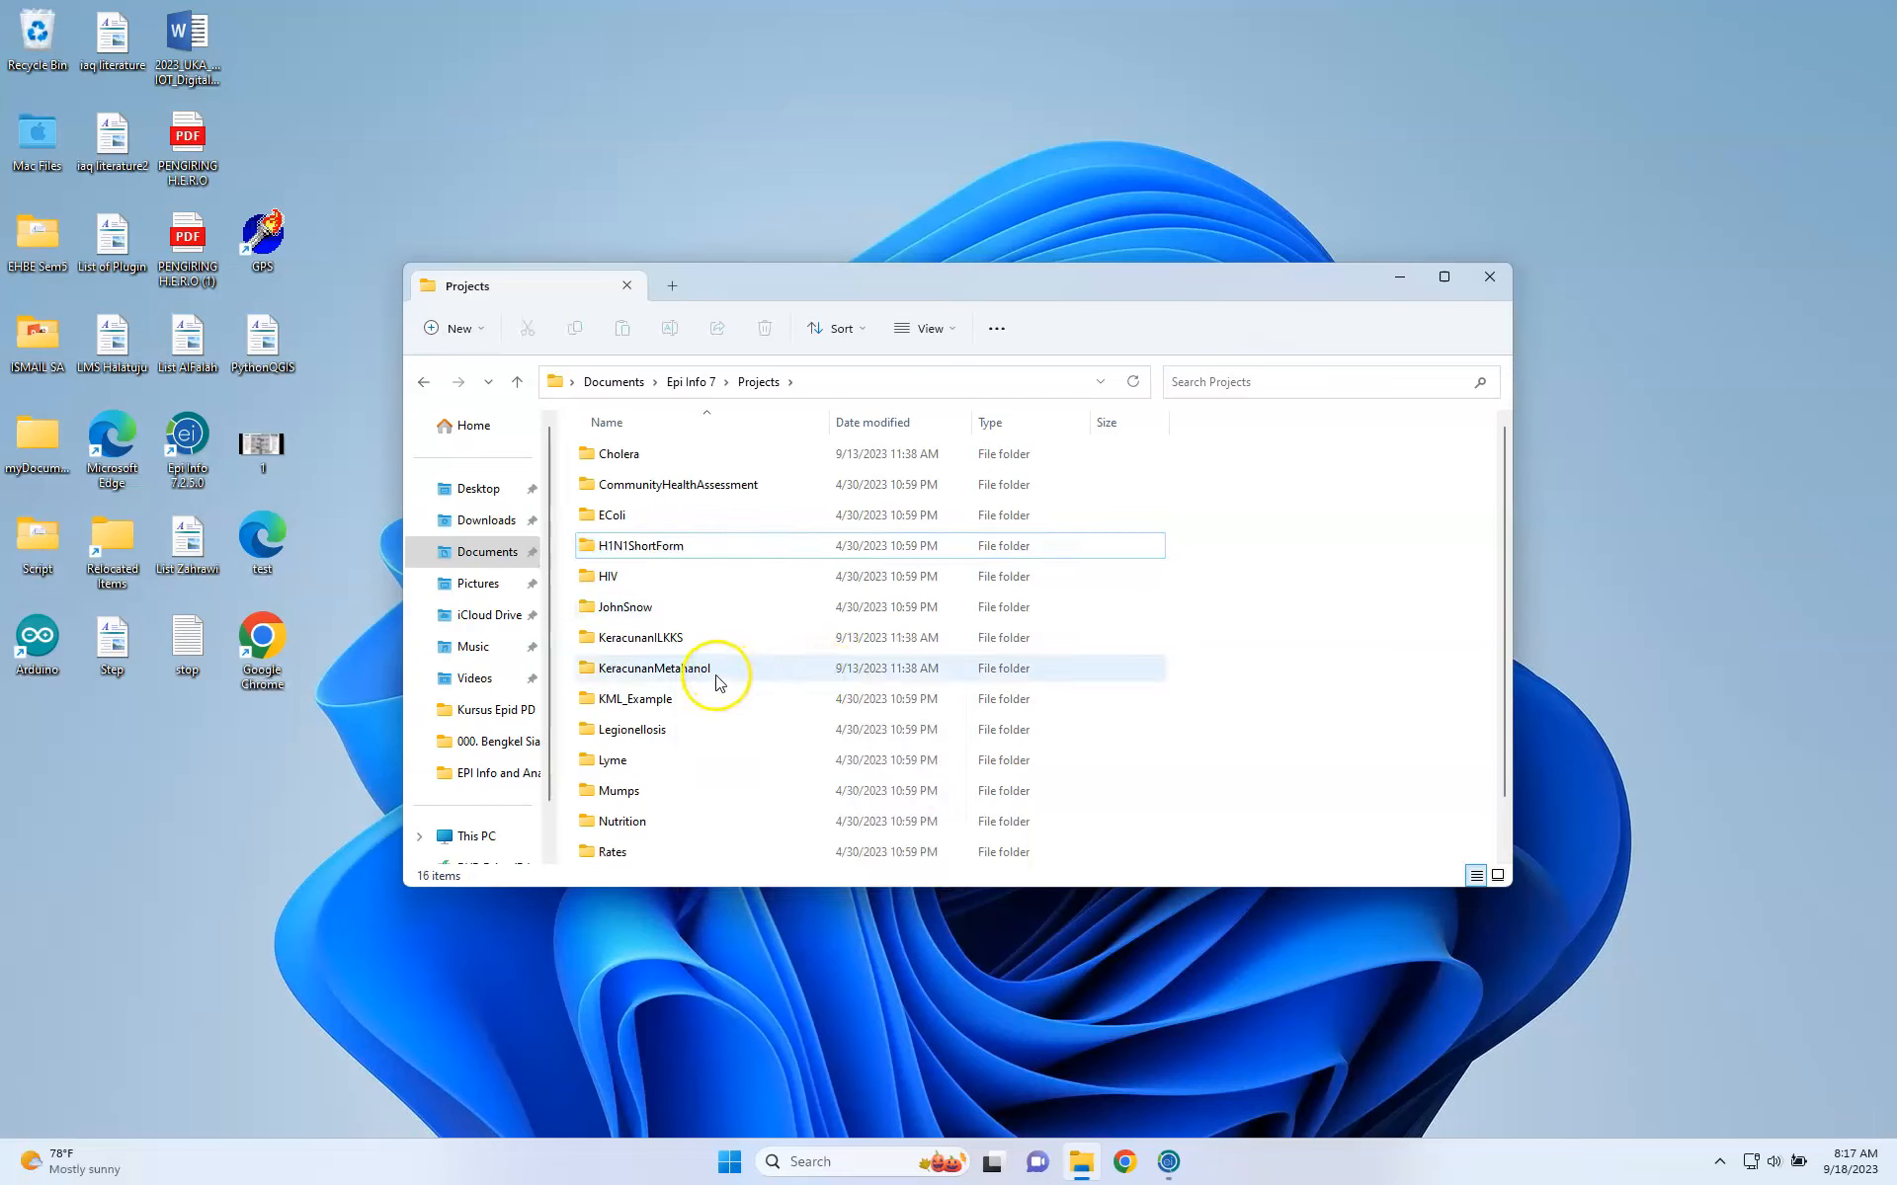
right_click(718, 674)
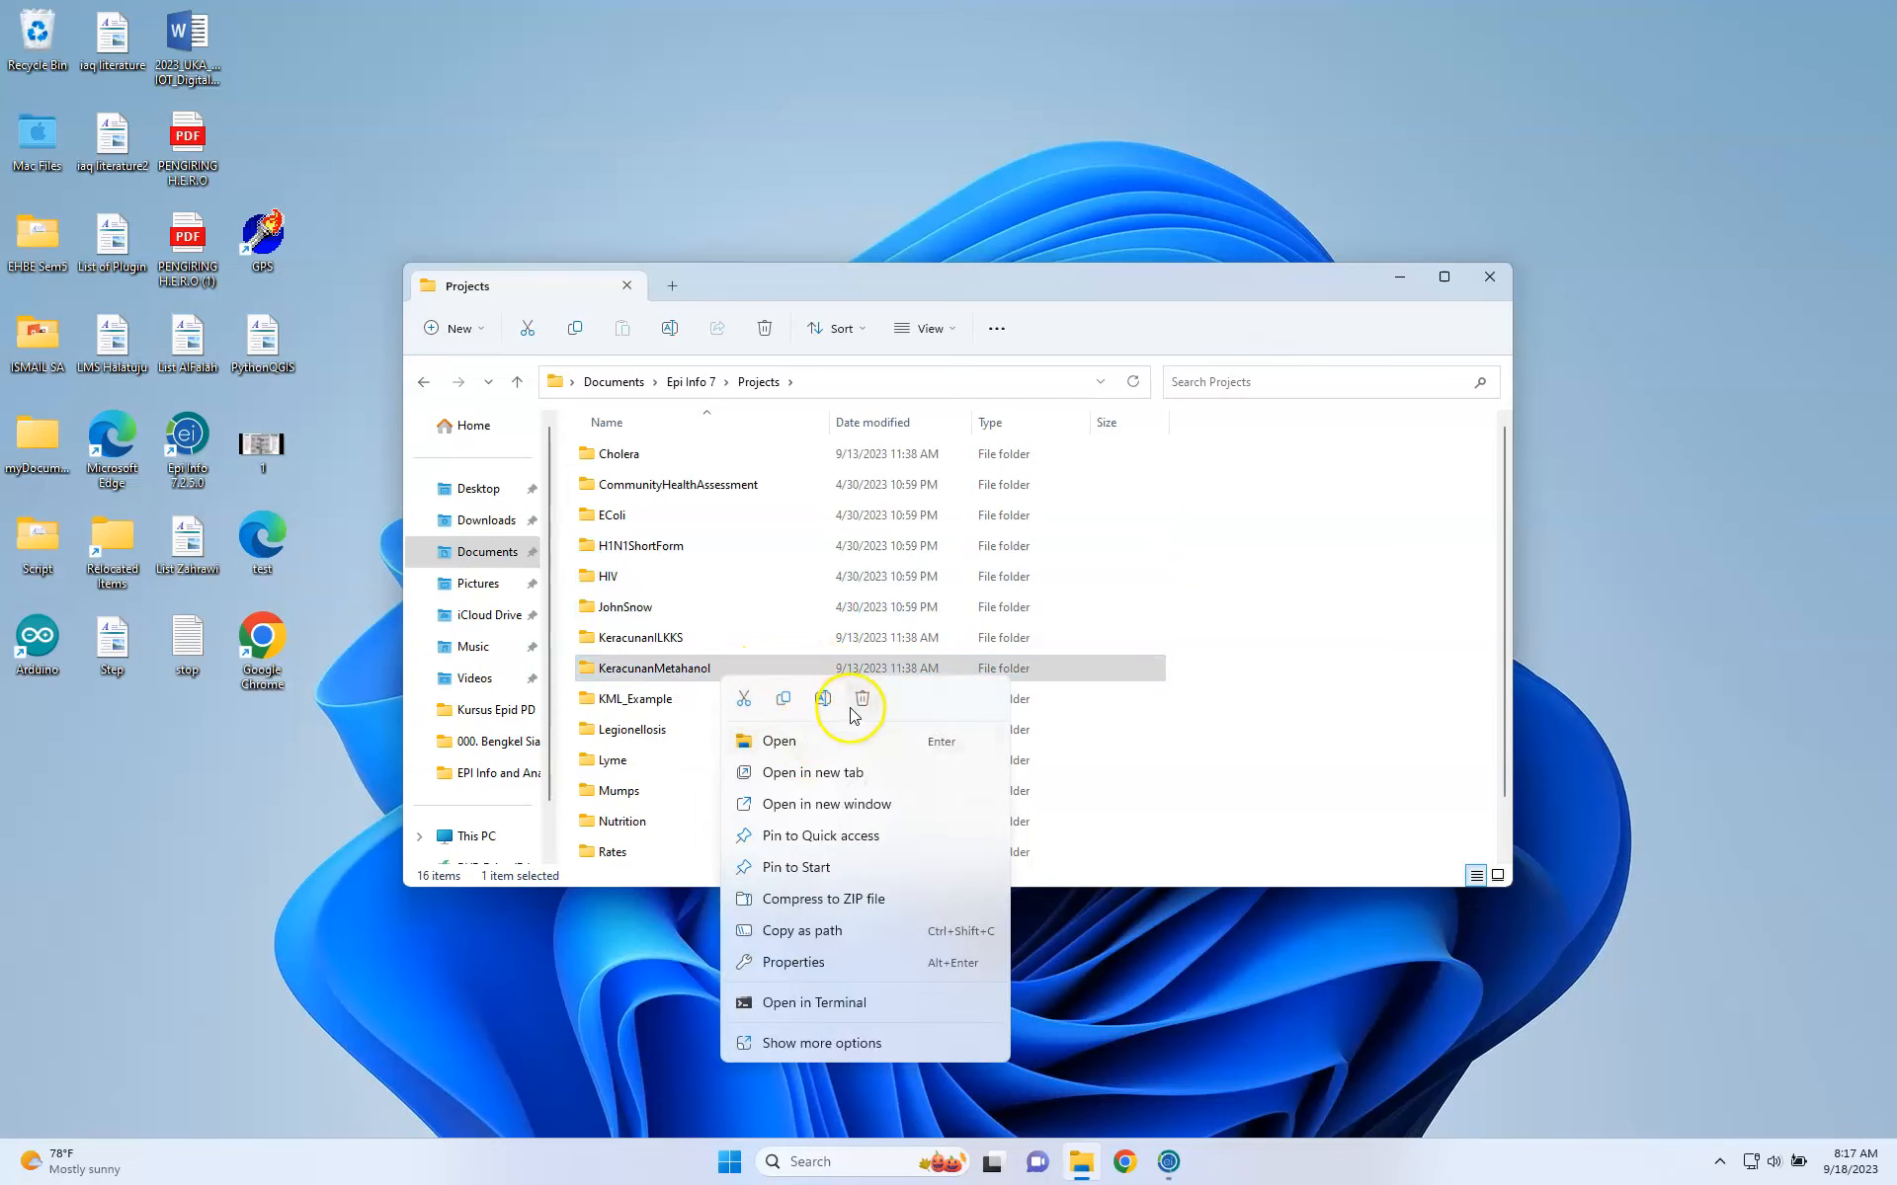
left_click(862, 699)
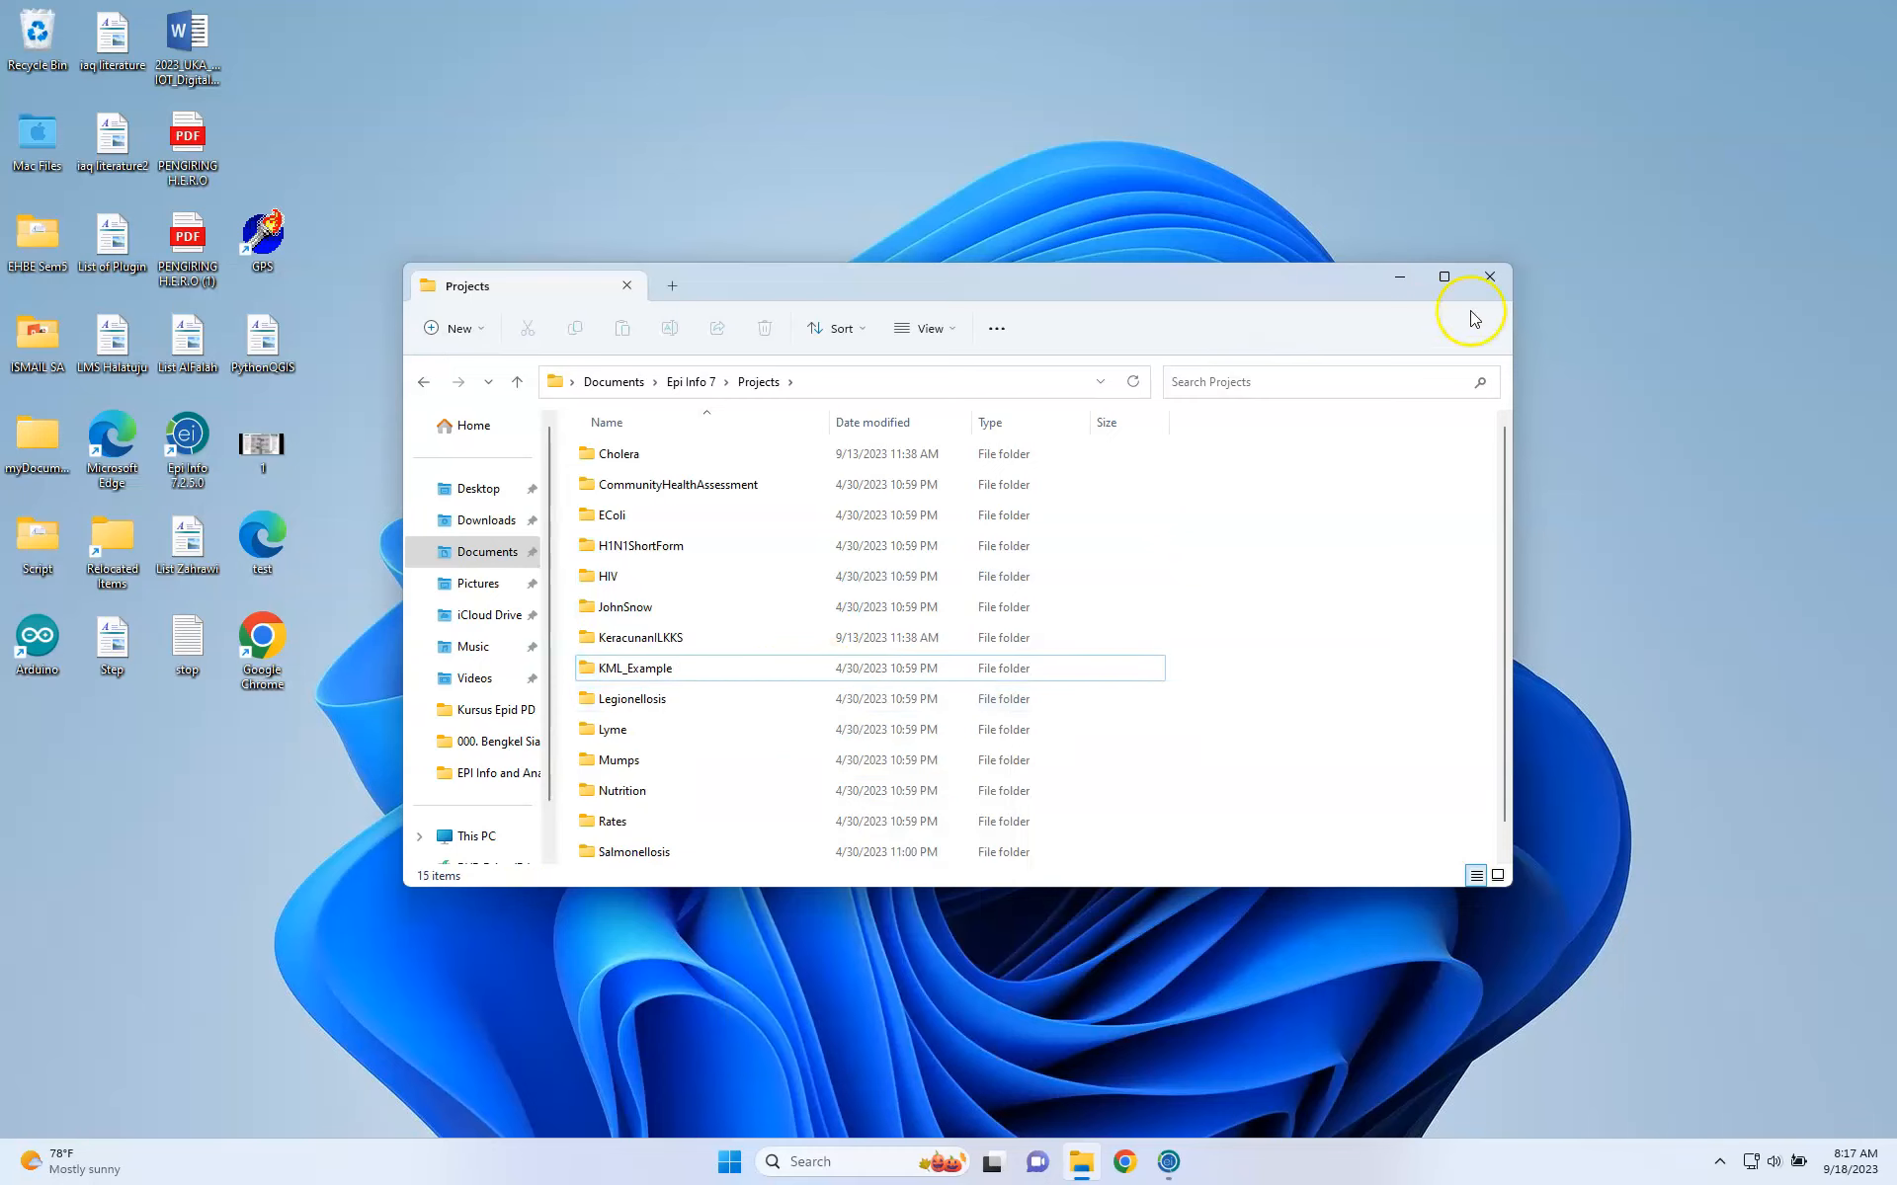
left_click(1489, 276)
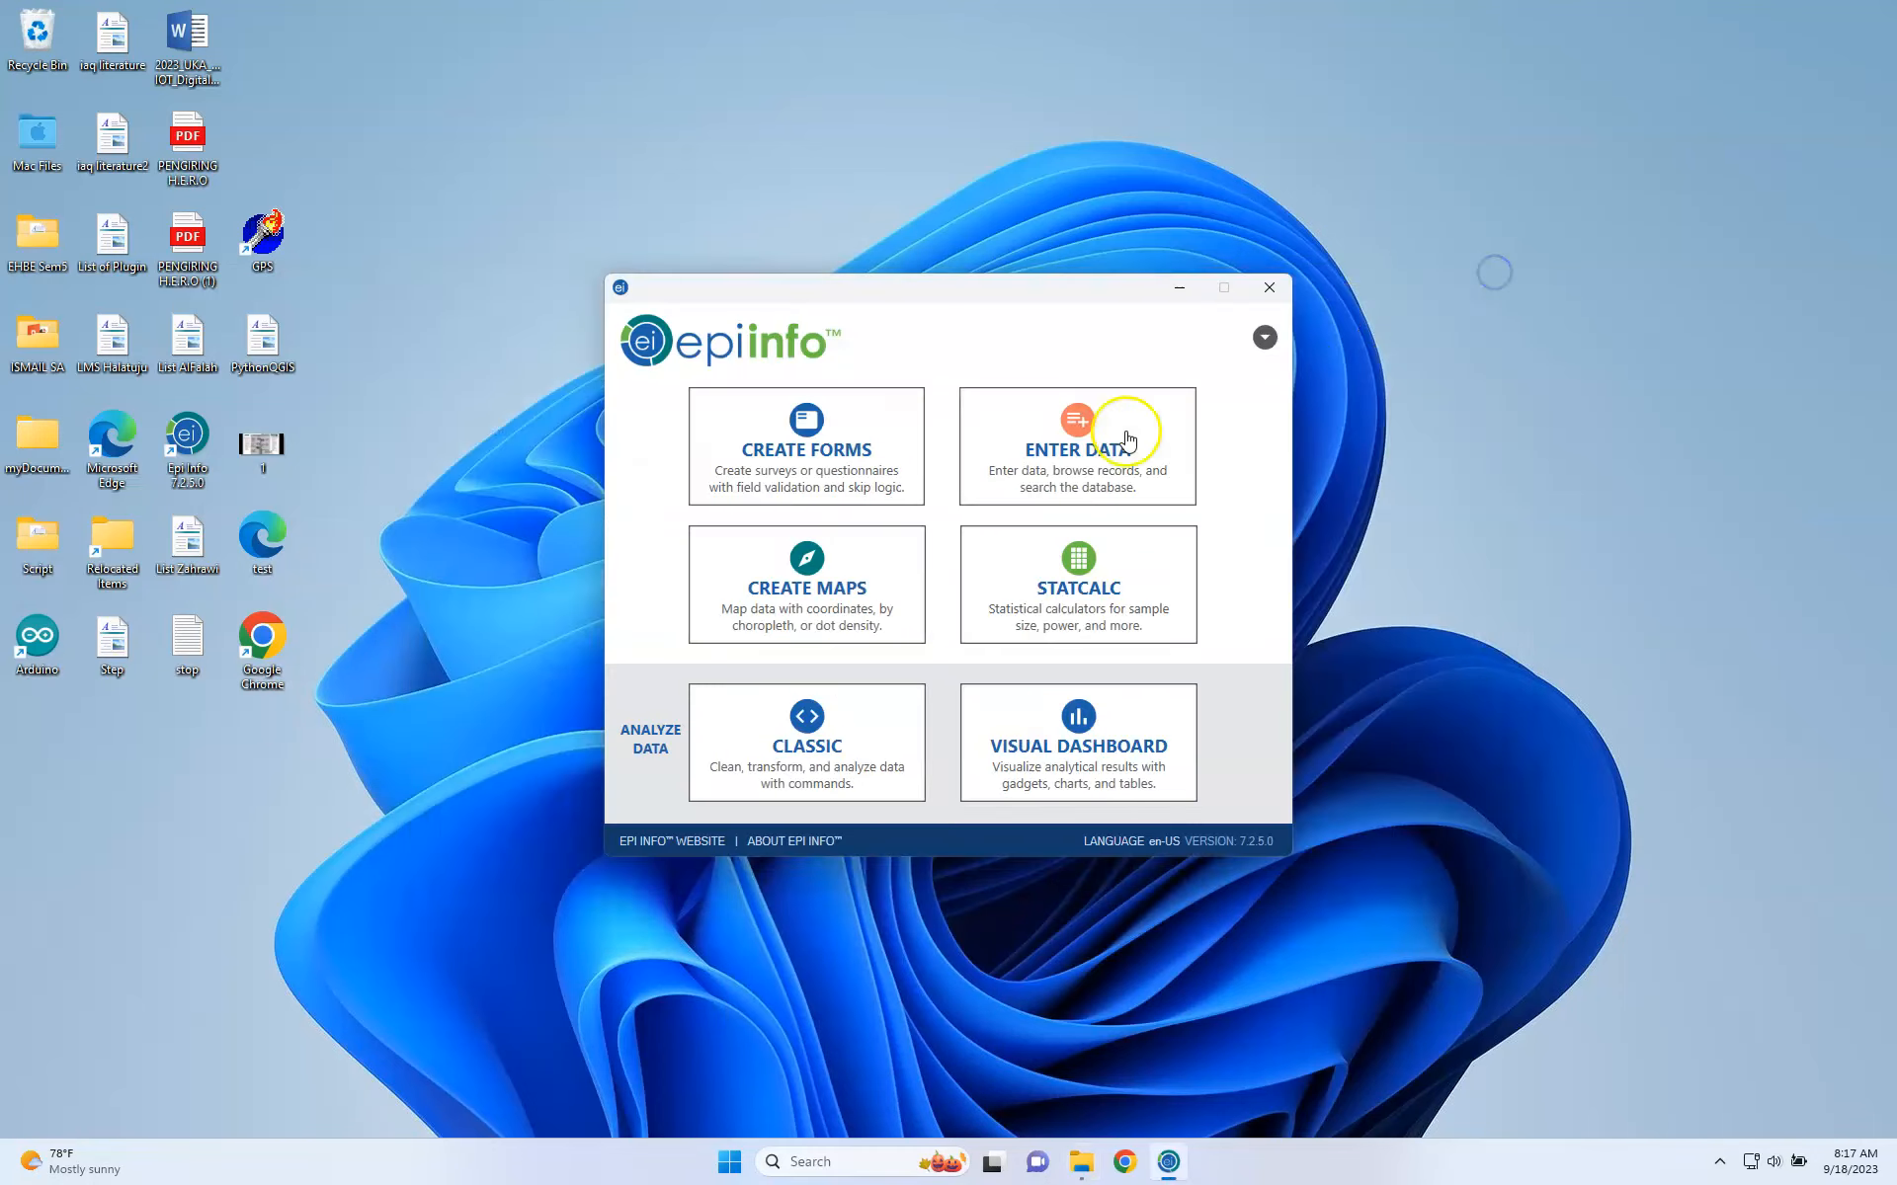
Open Form Designer and create project KeracunanMakanan in Epi Info 7\Projects with form KeracunanMakanan.
left_click(869, 470)
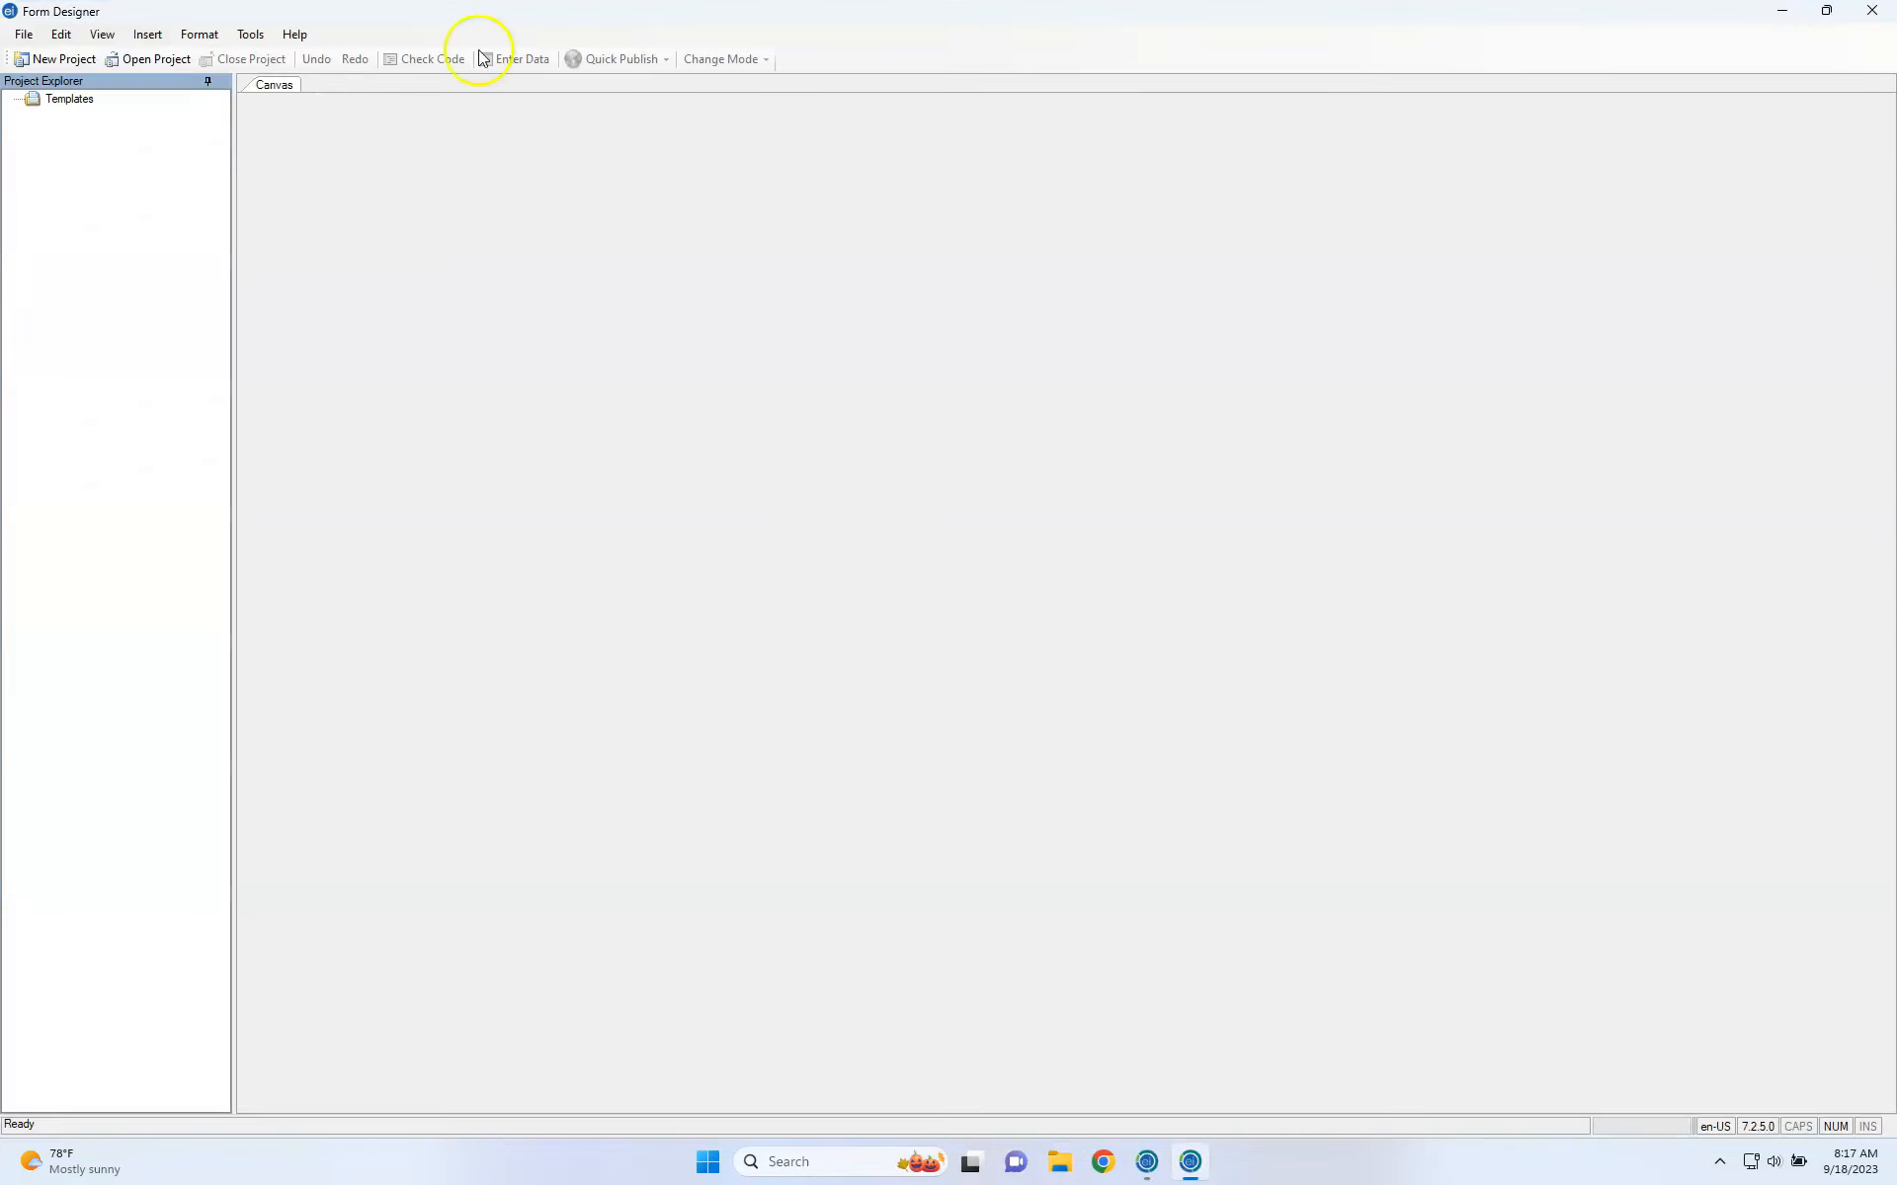
left_click(67, 63)
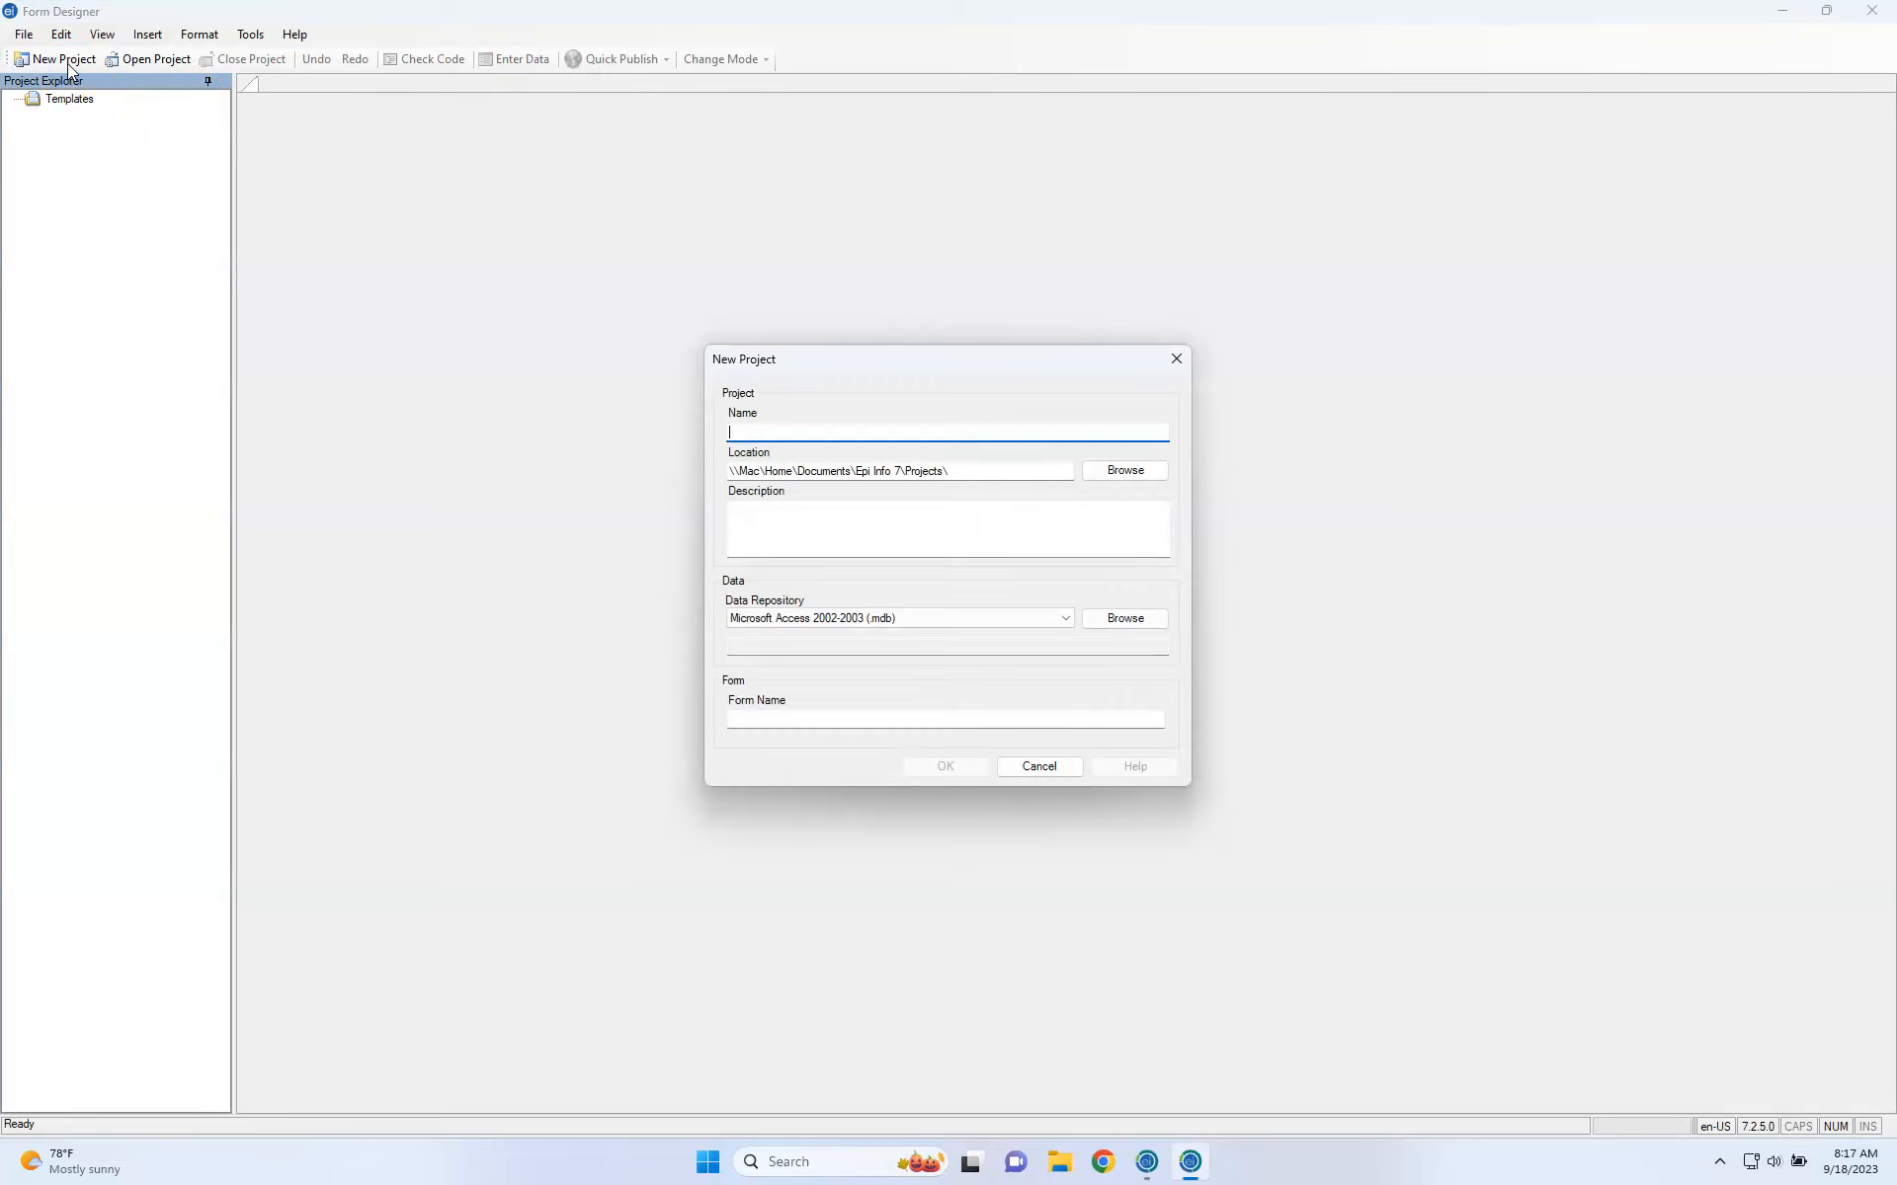
left_click(814, 432)
type("KeracunanMakanan")
left_click(1105, 474)
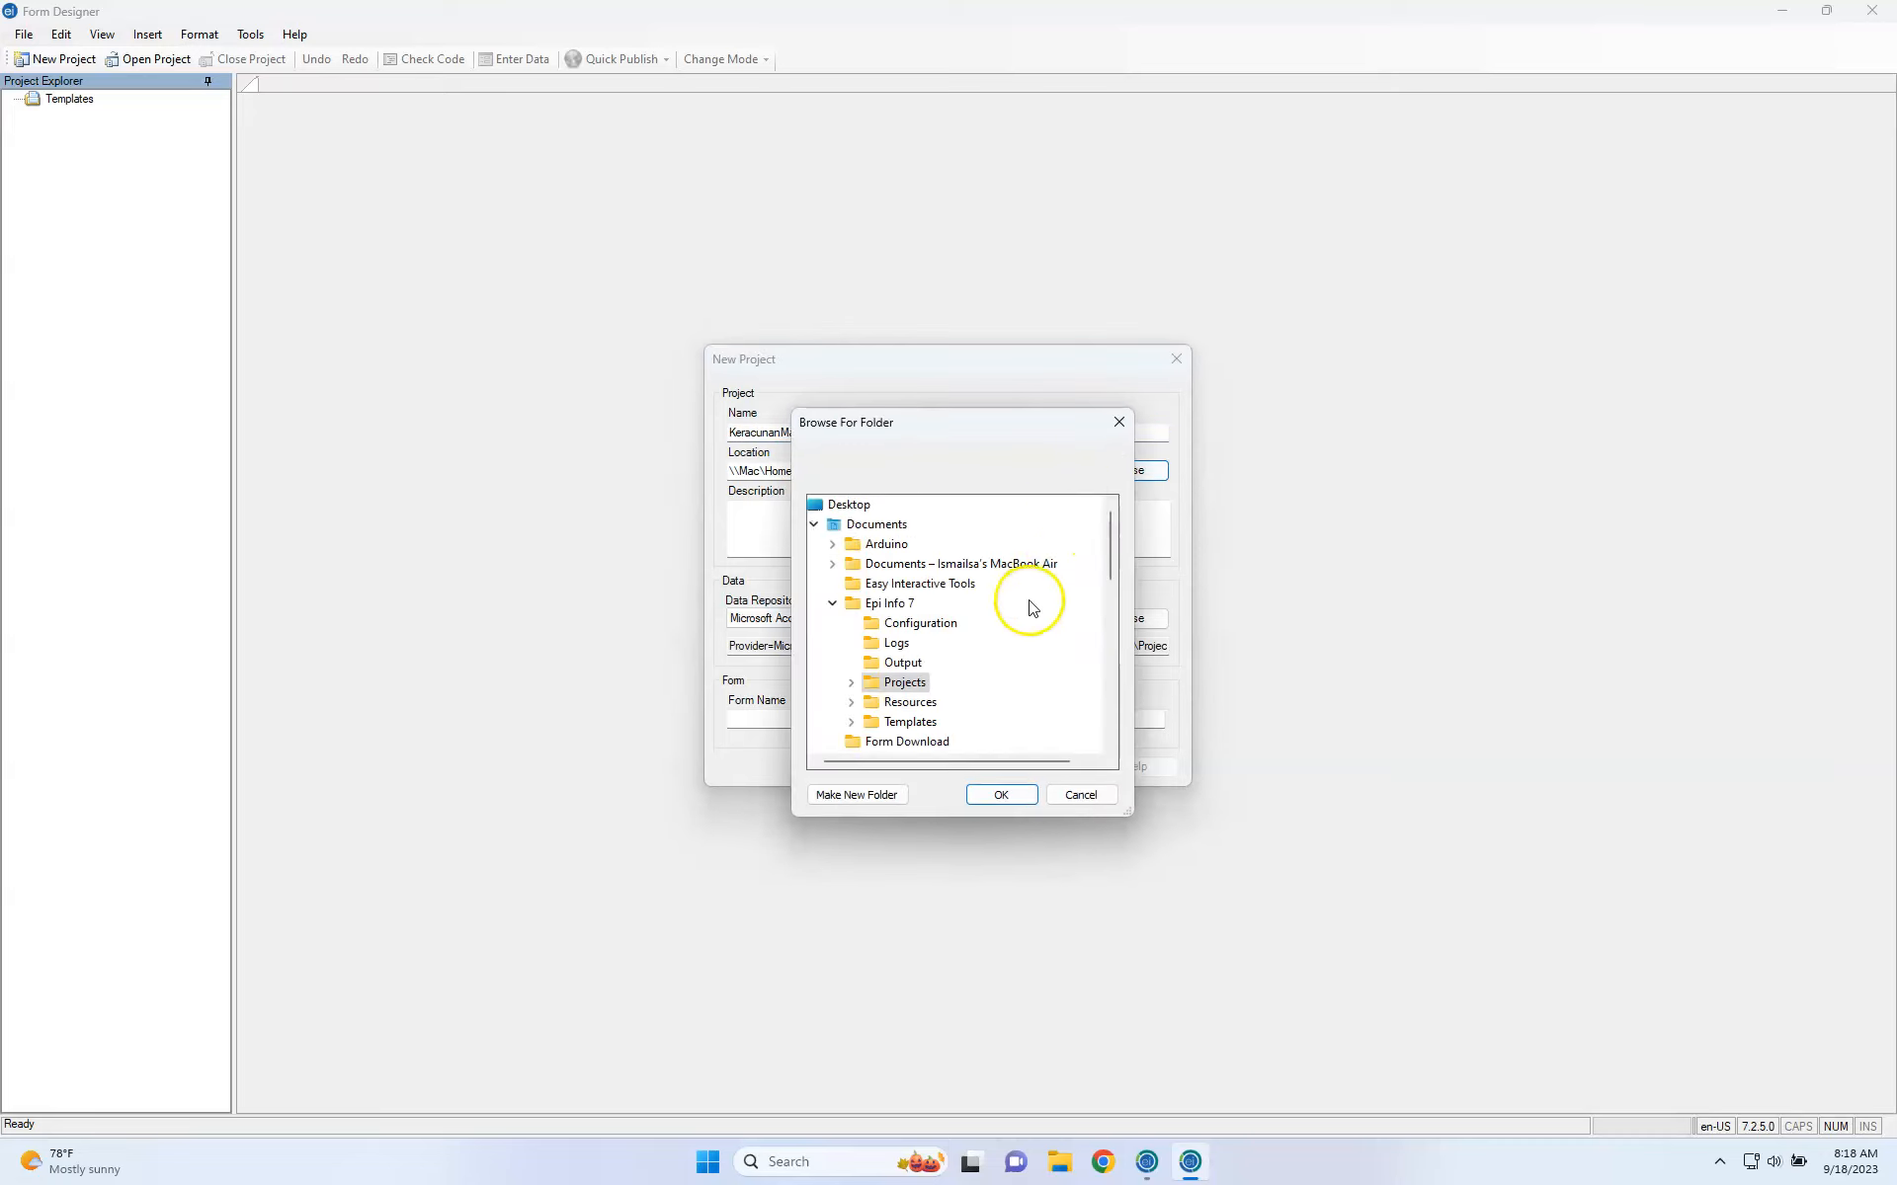
left_click(1018, 798)
left_click(934, 720)
type("KeracunanMakanan")
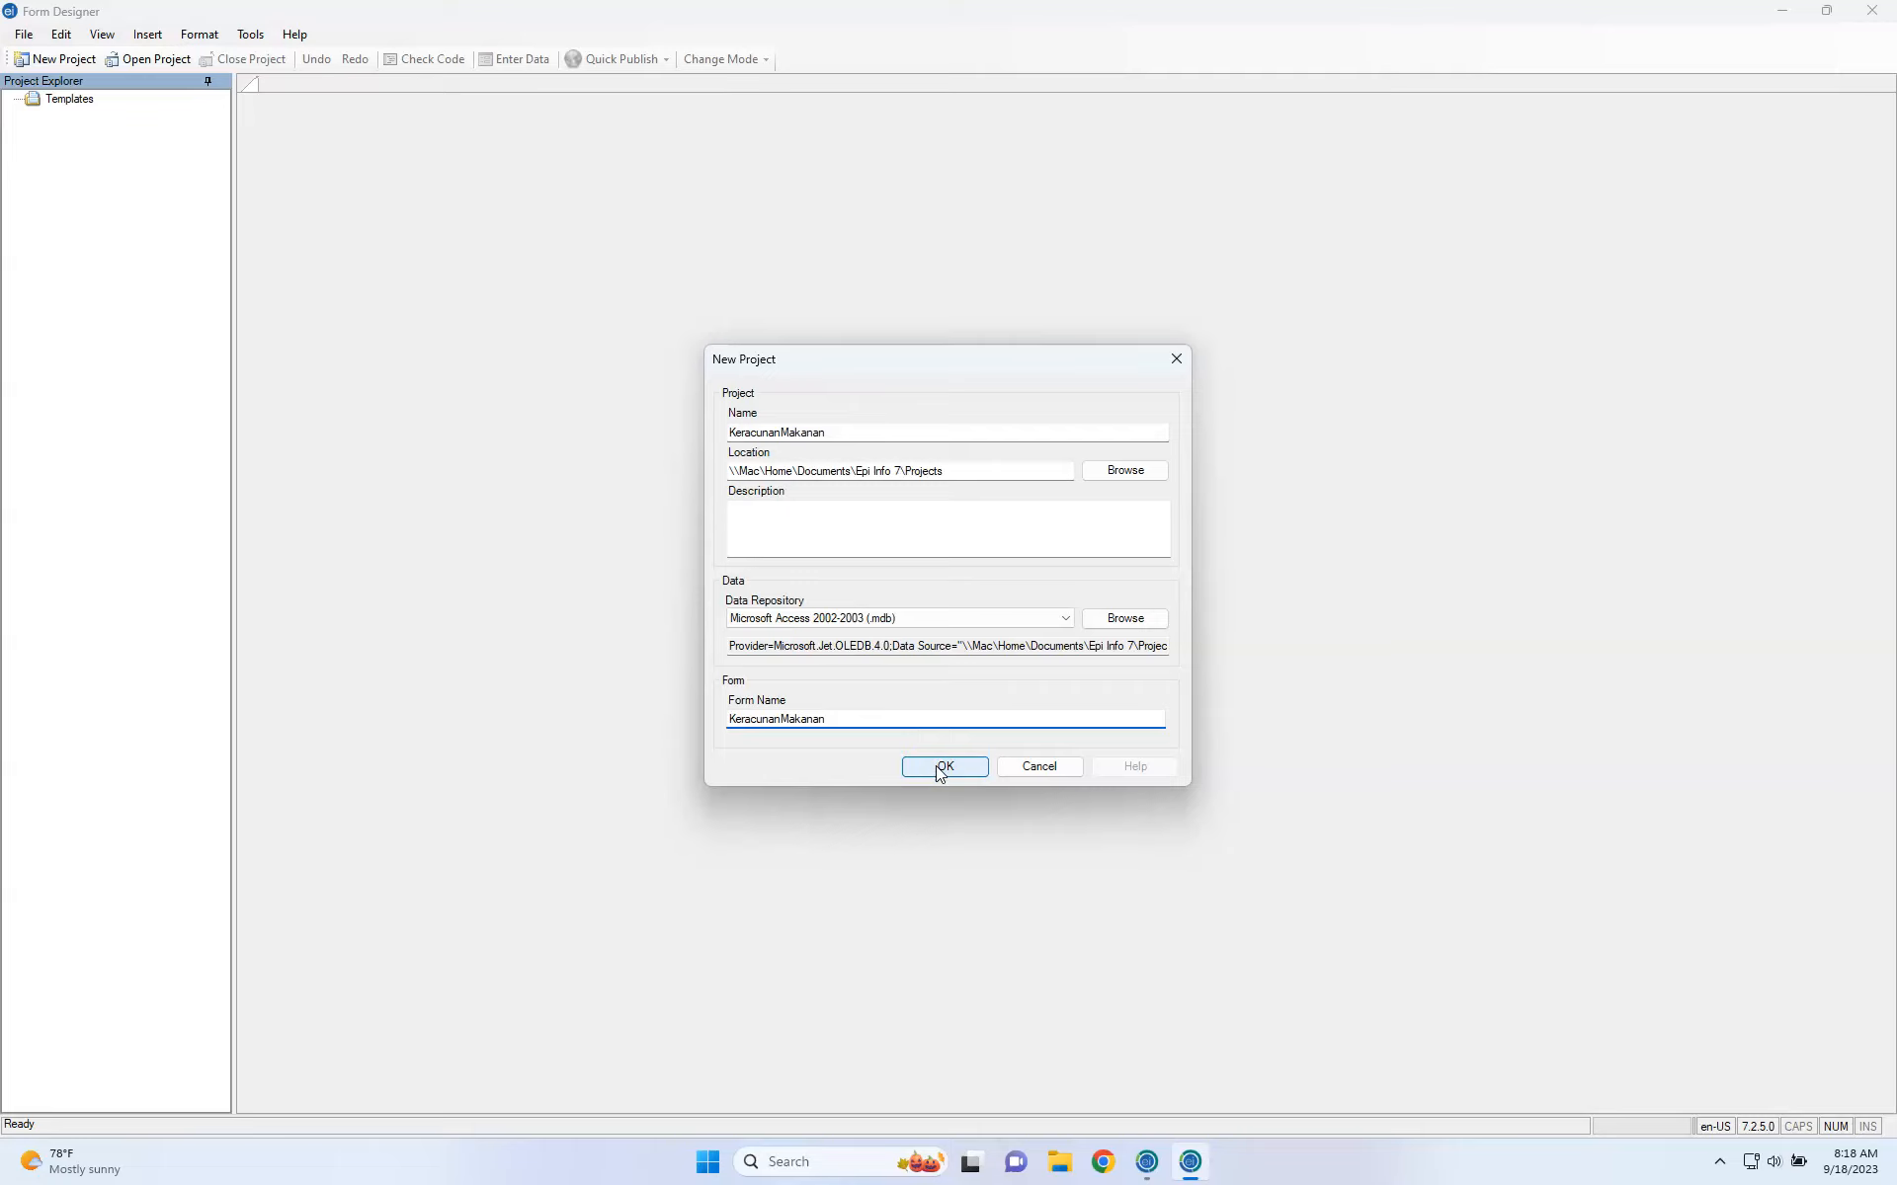
left_click(937, 767)
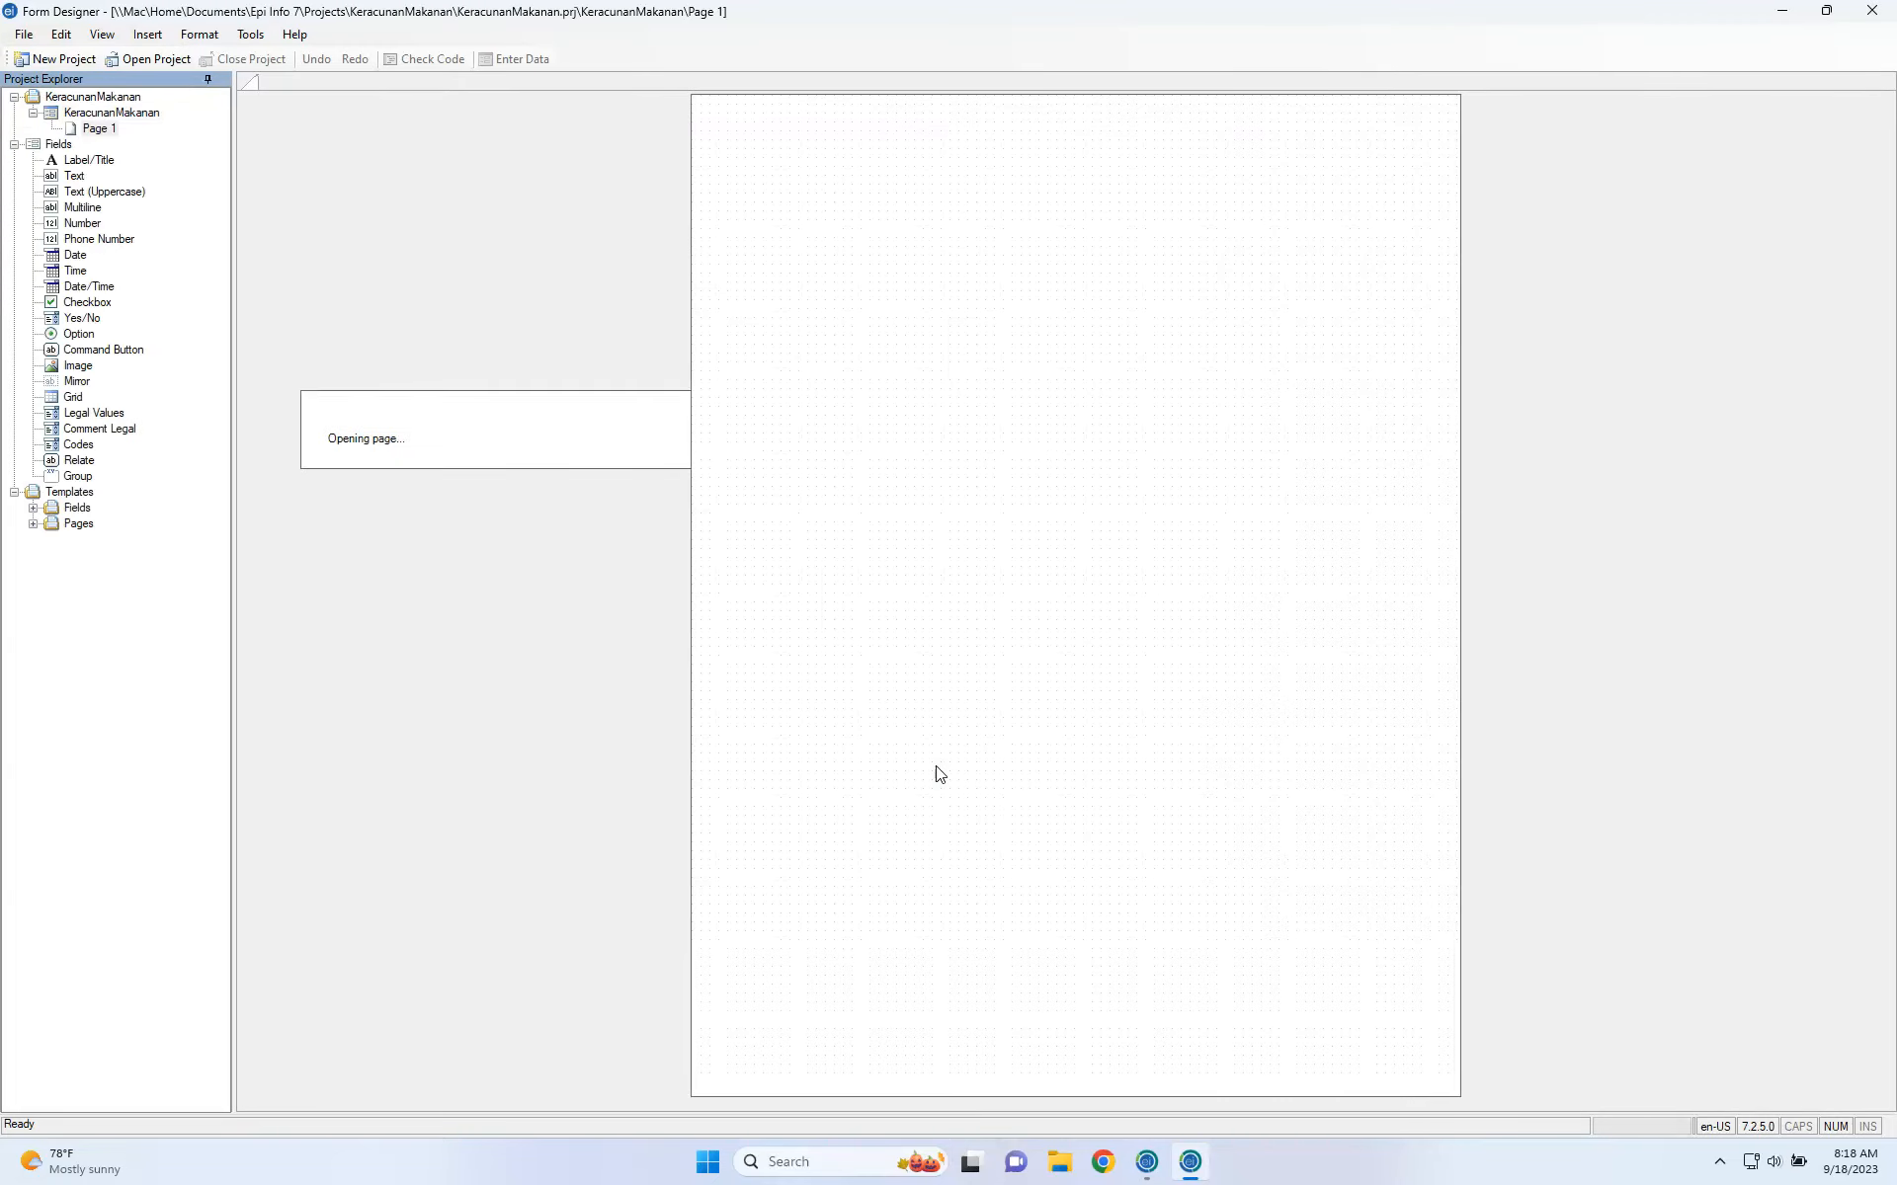
Select the KeracunanMakanan form and project nodes, then bring up the form's context menu.
left_click(106, 116)
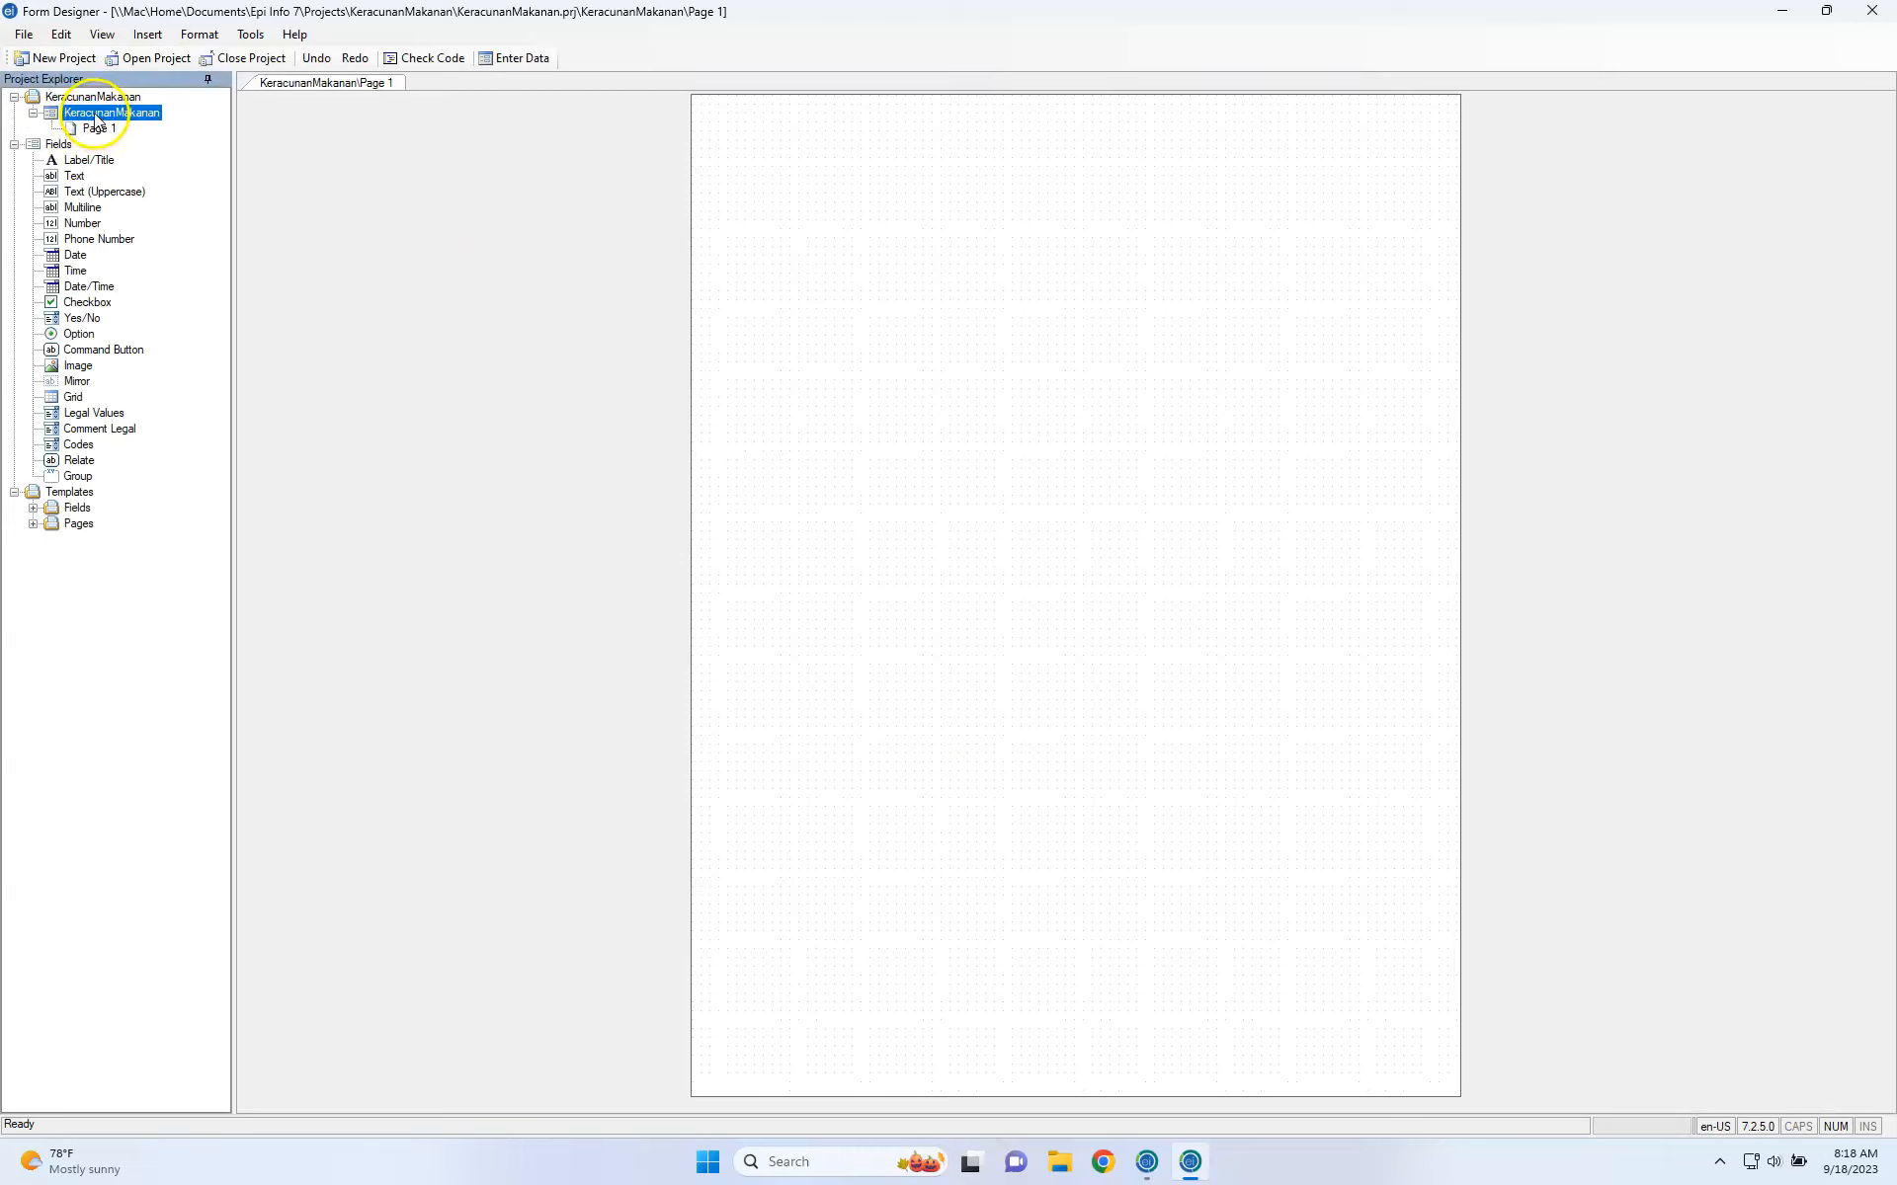
left_click(103, 97)
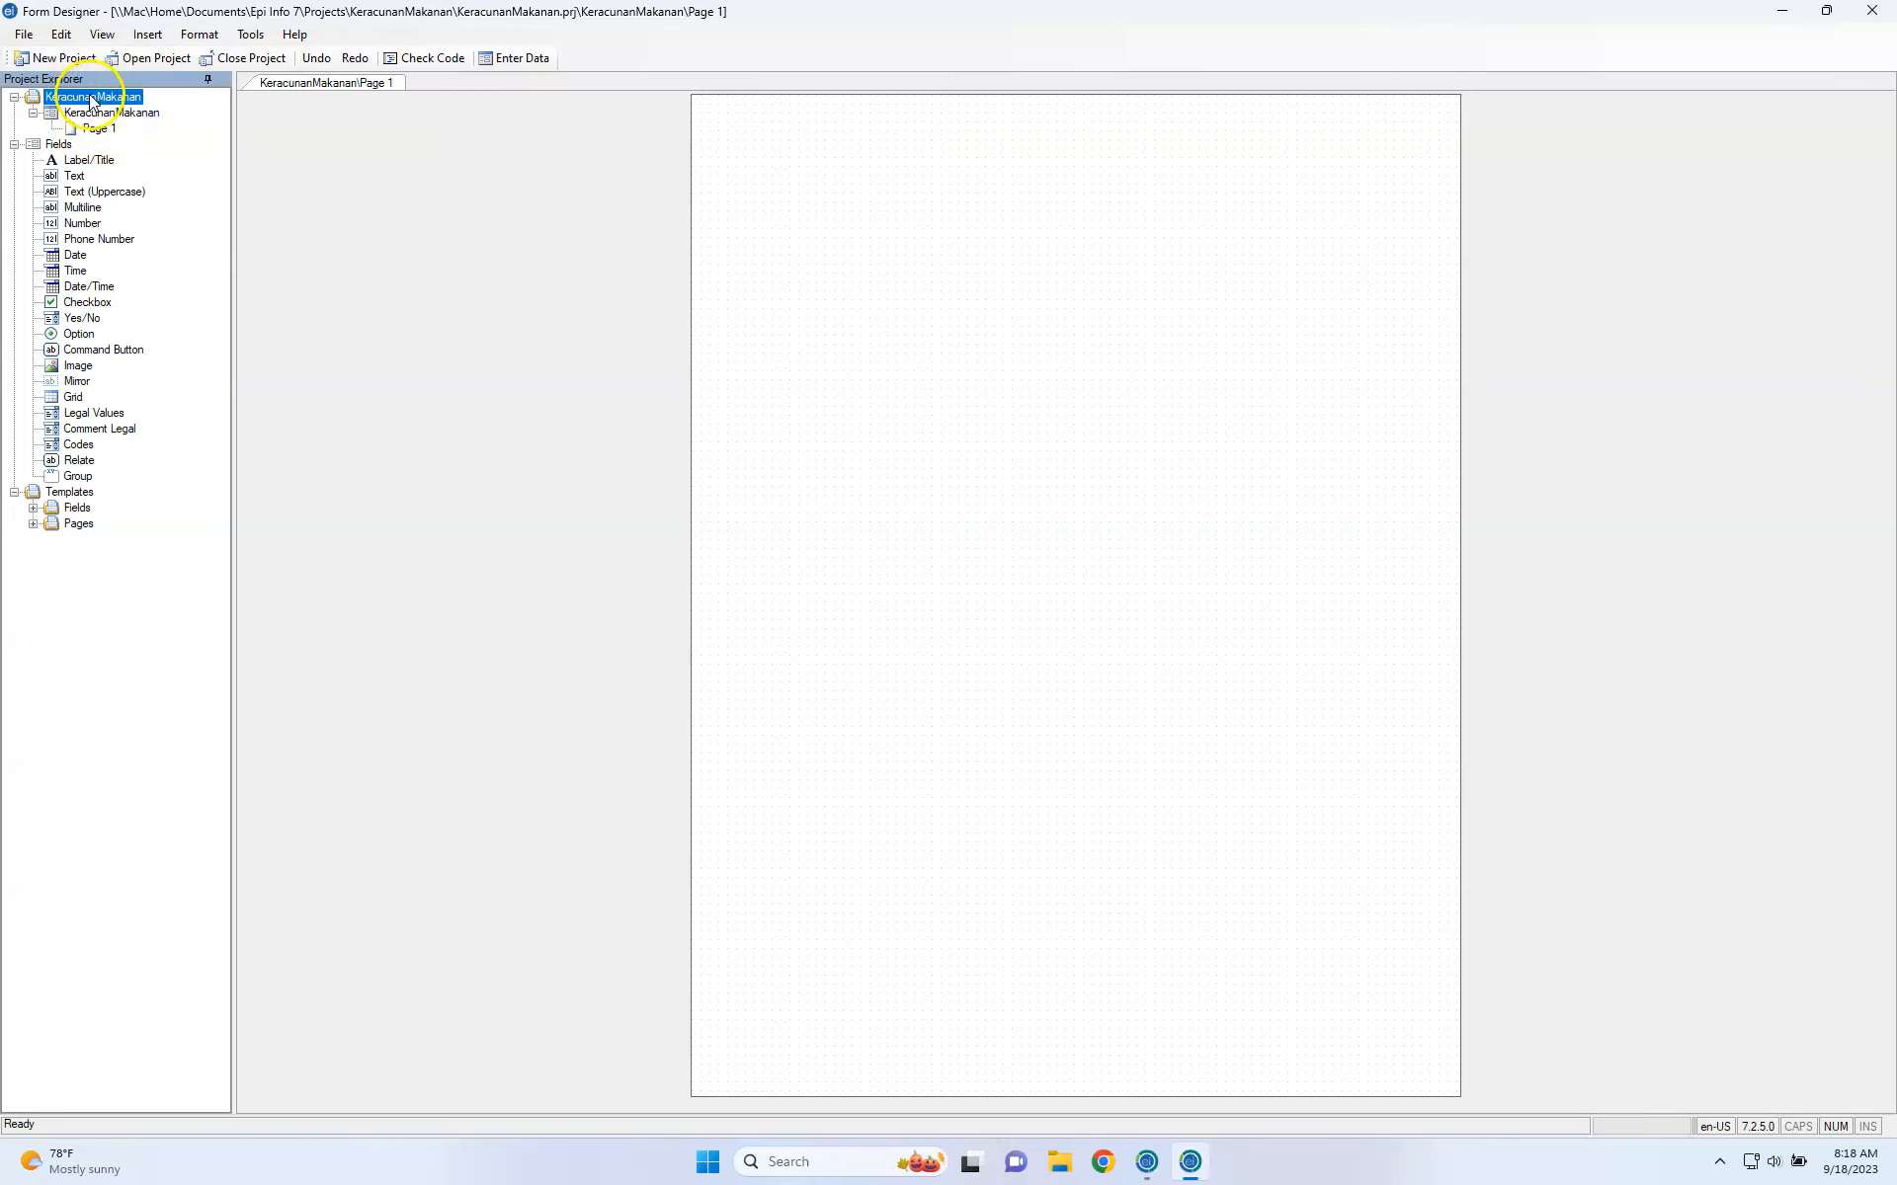
left_click(87, 115)
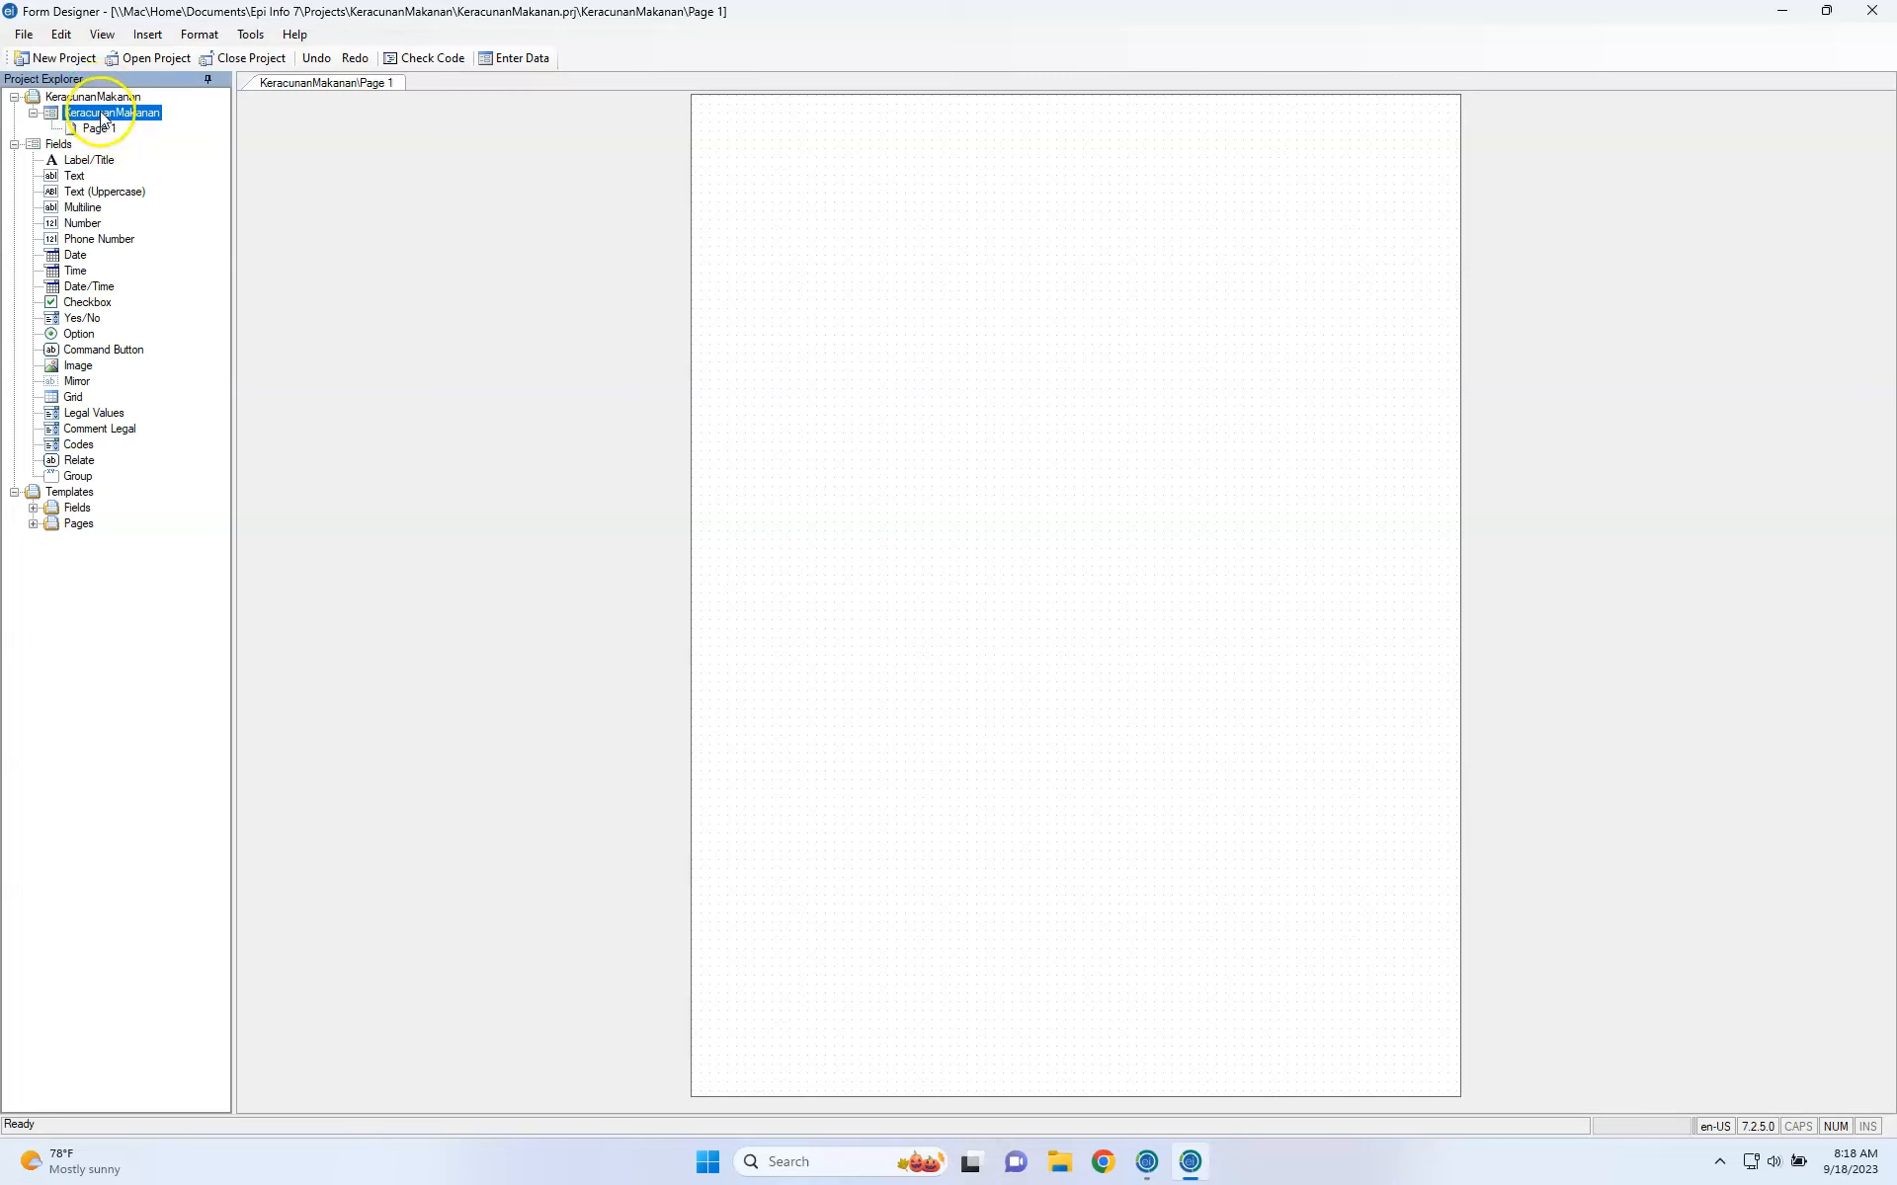
right_click(85, 117)
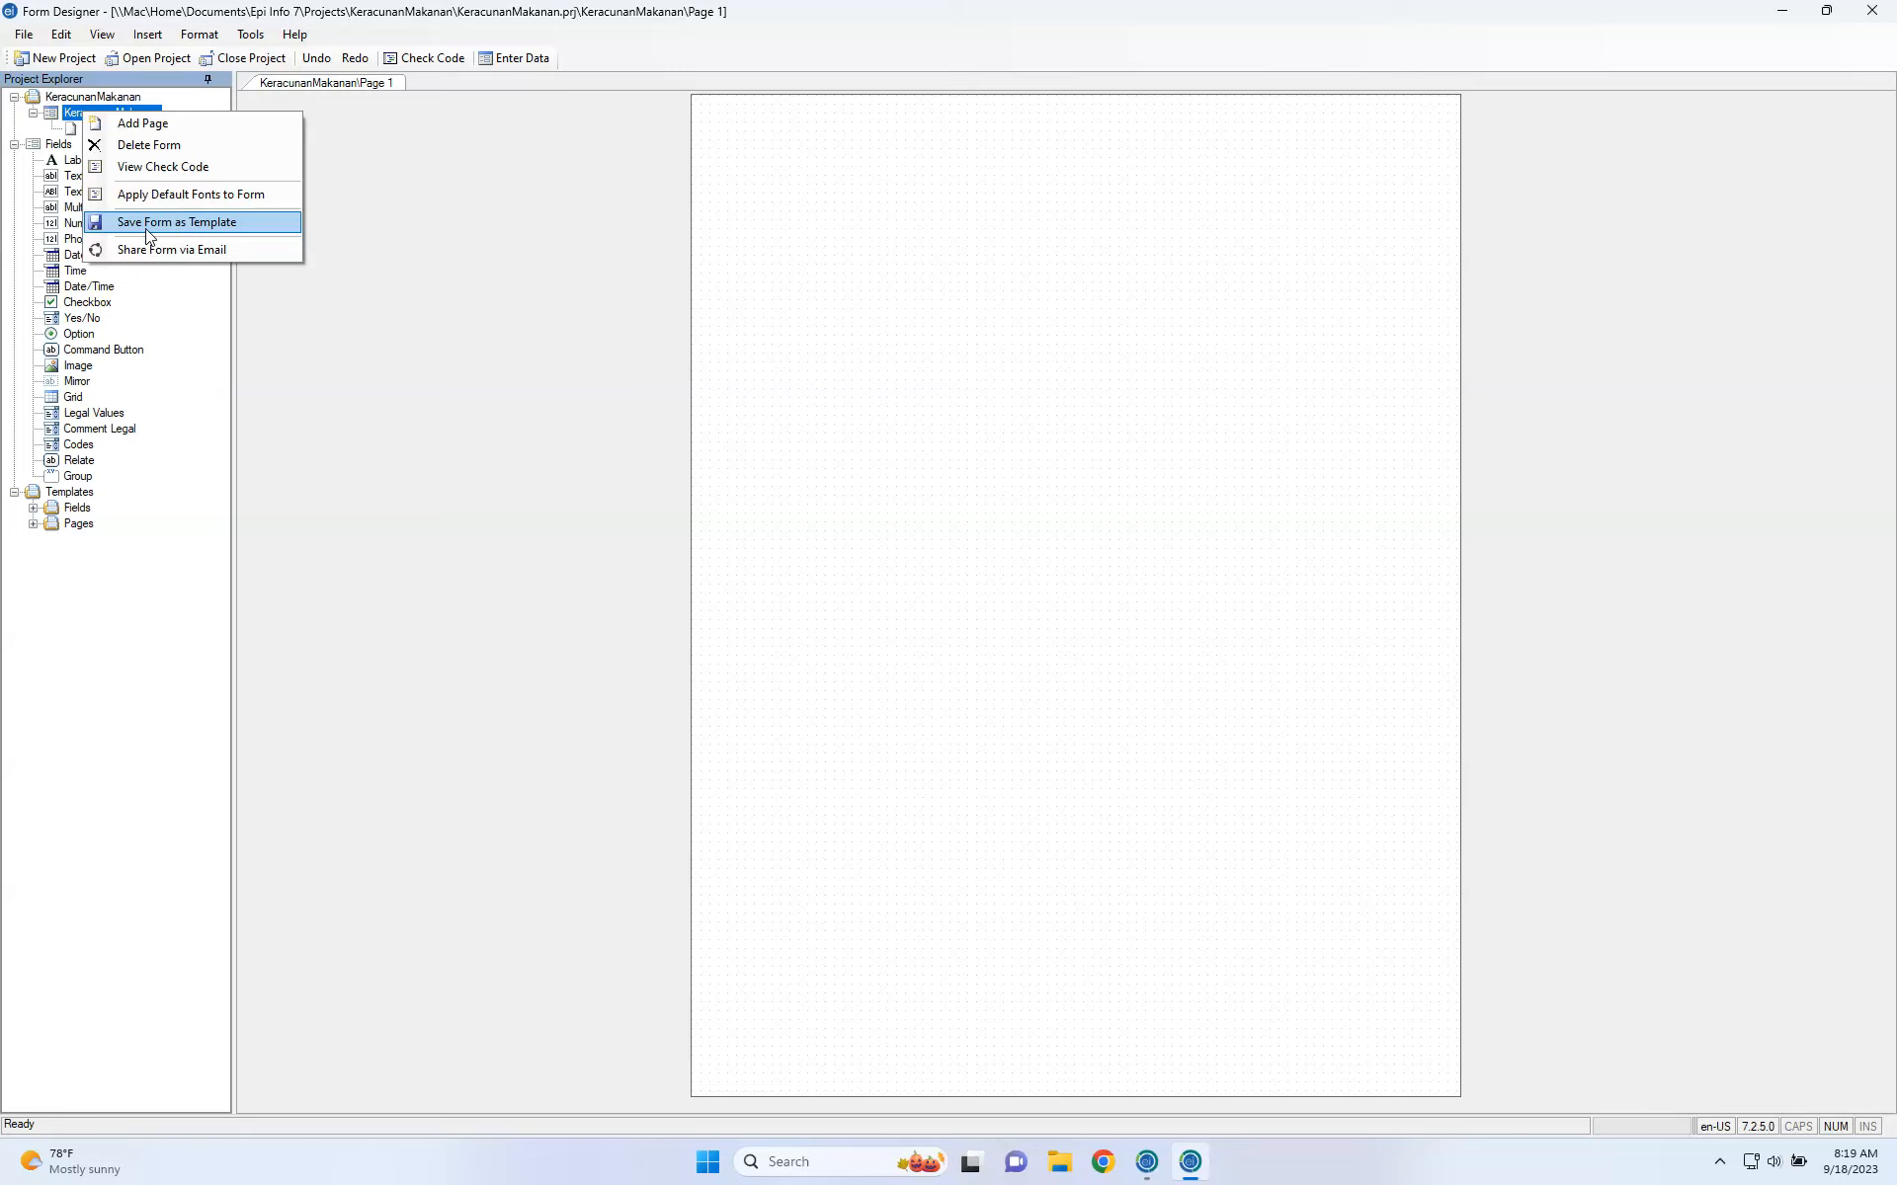
Start Save Form as Template for KeracunanMakanan, cancel it, and return to Page 1.
left_click(143, 225)
left_click(42, 495)
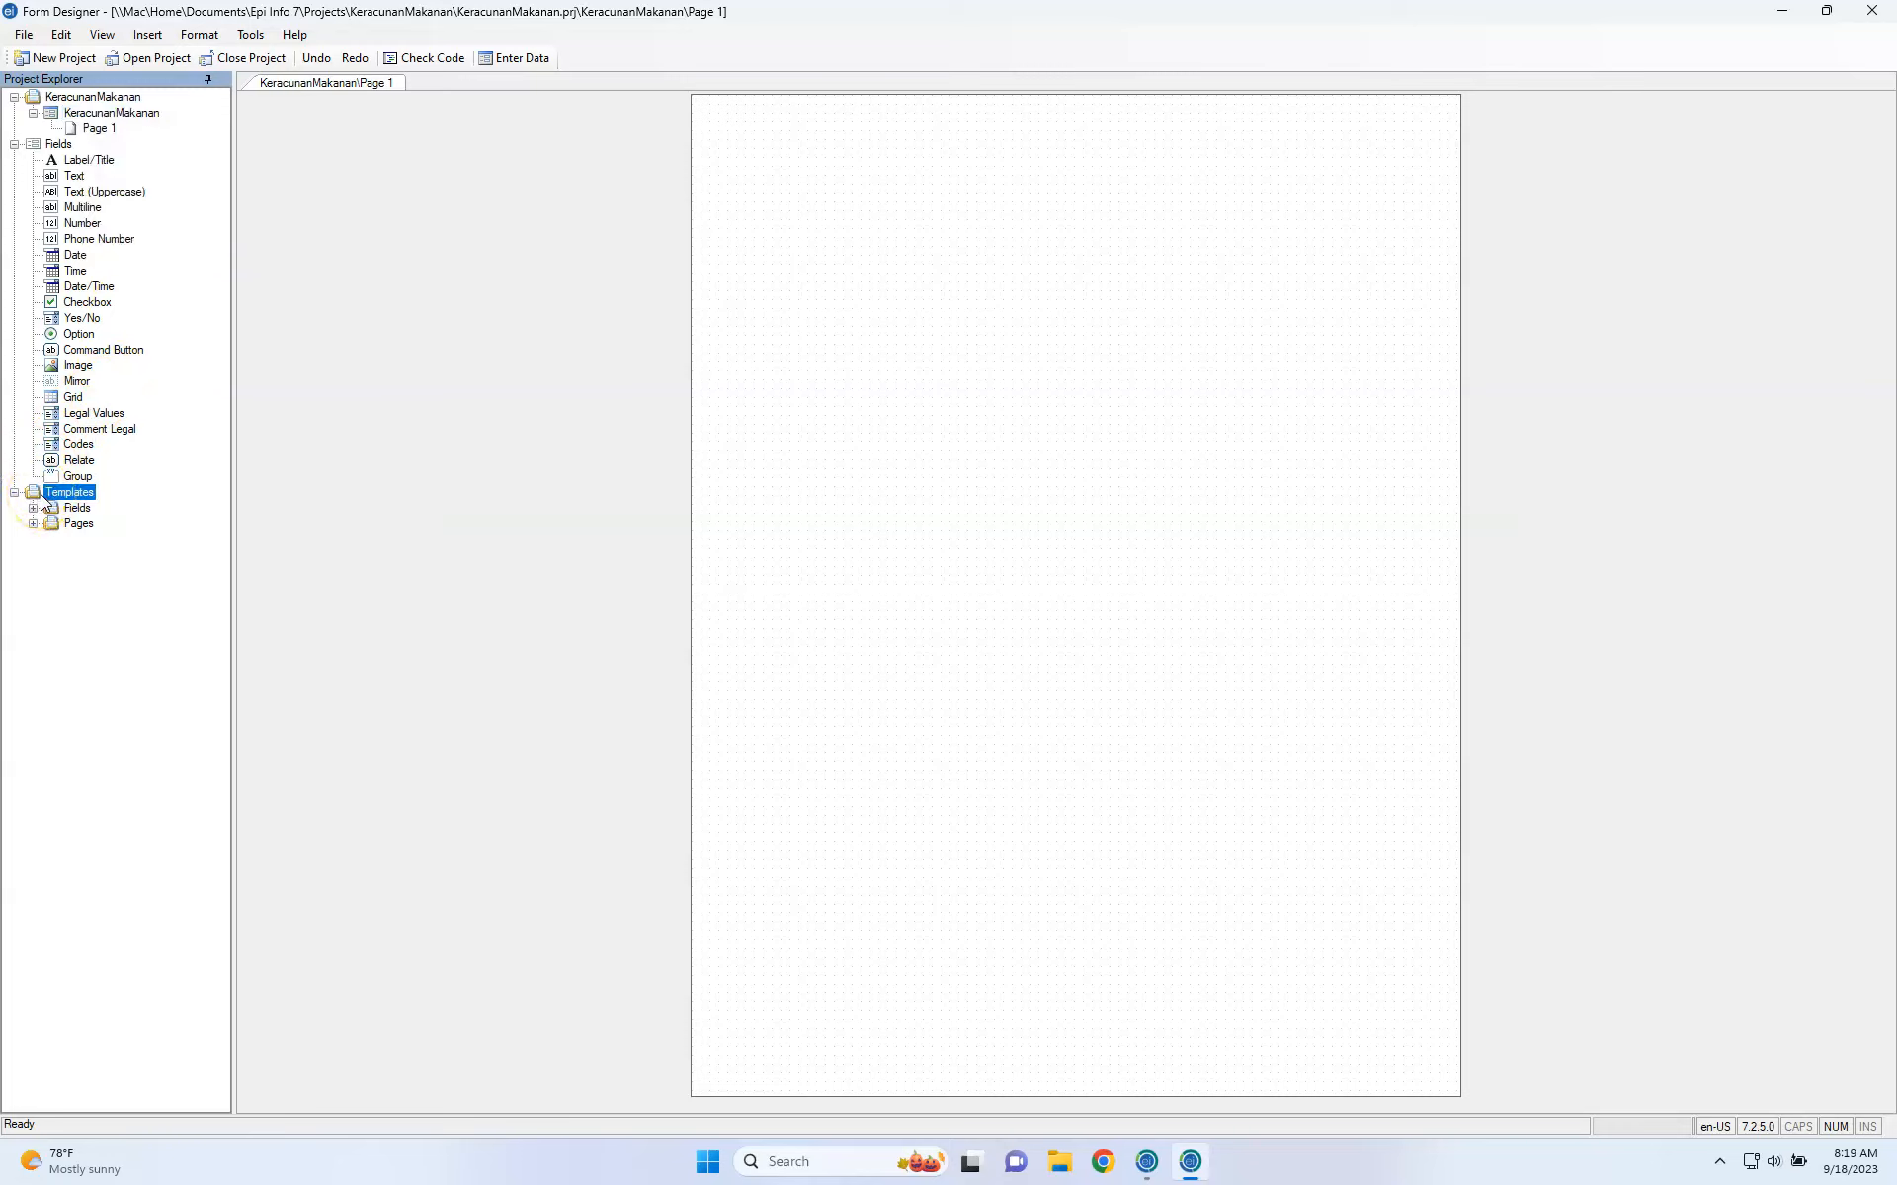
right_click(106, 116)
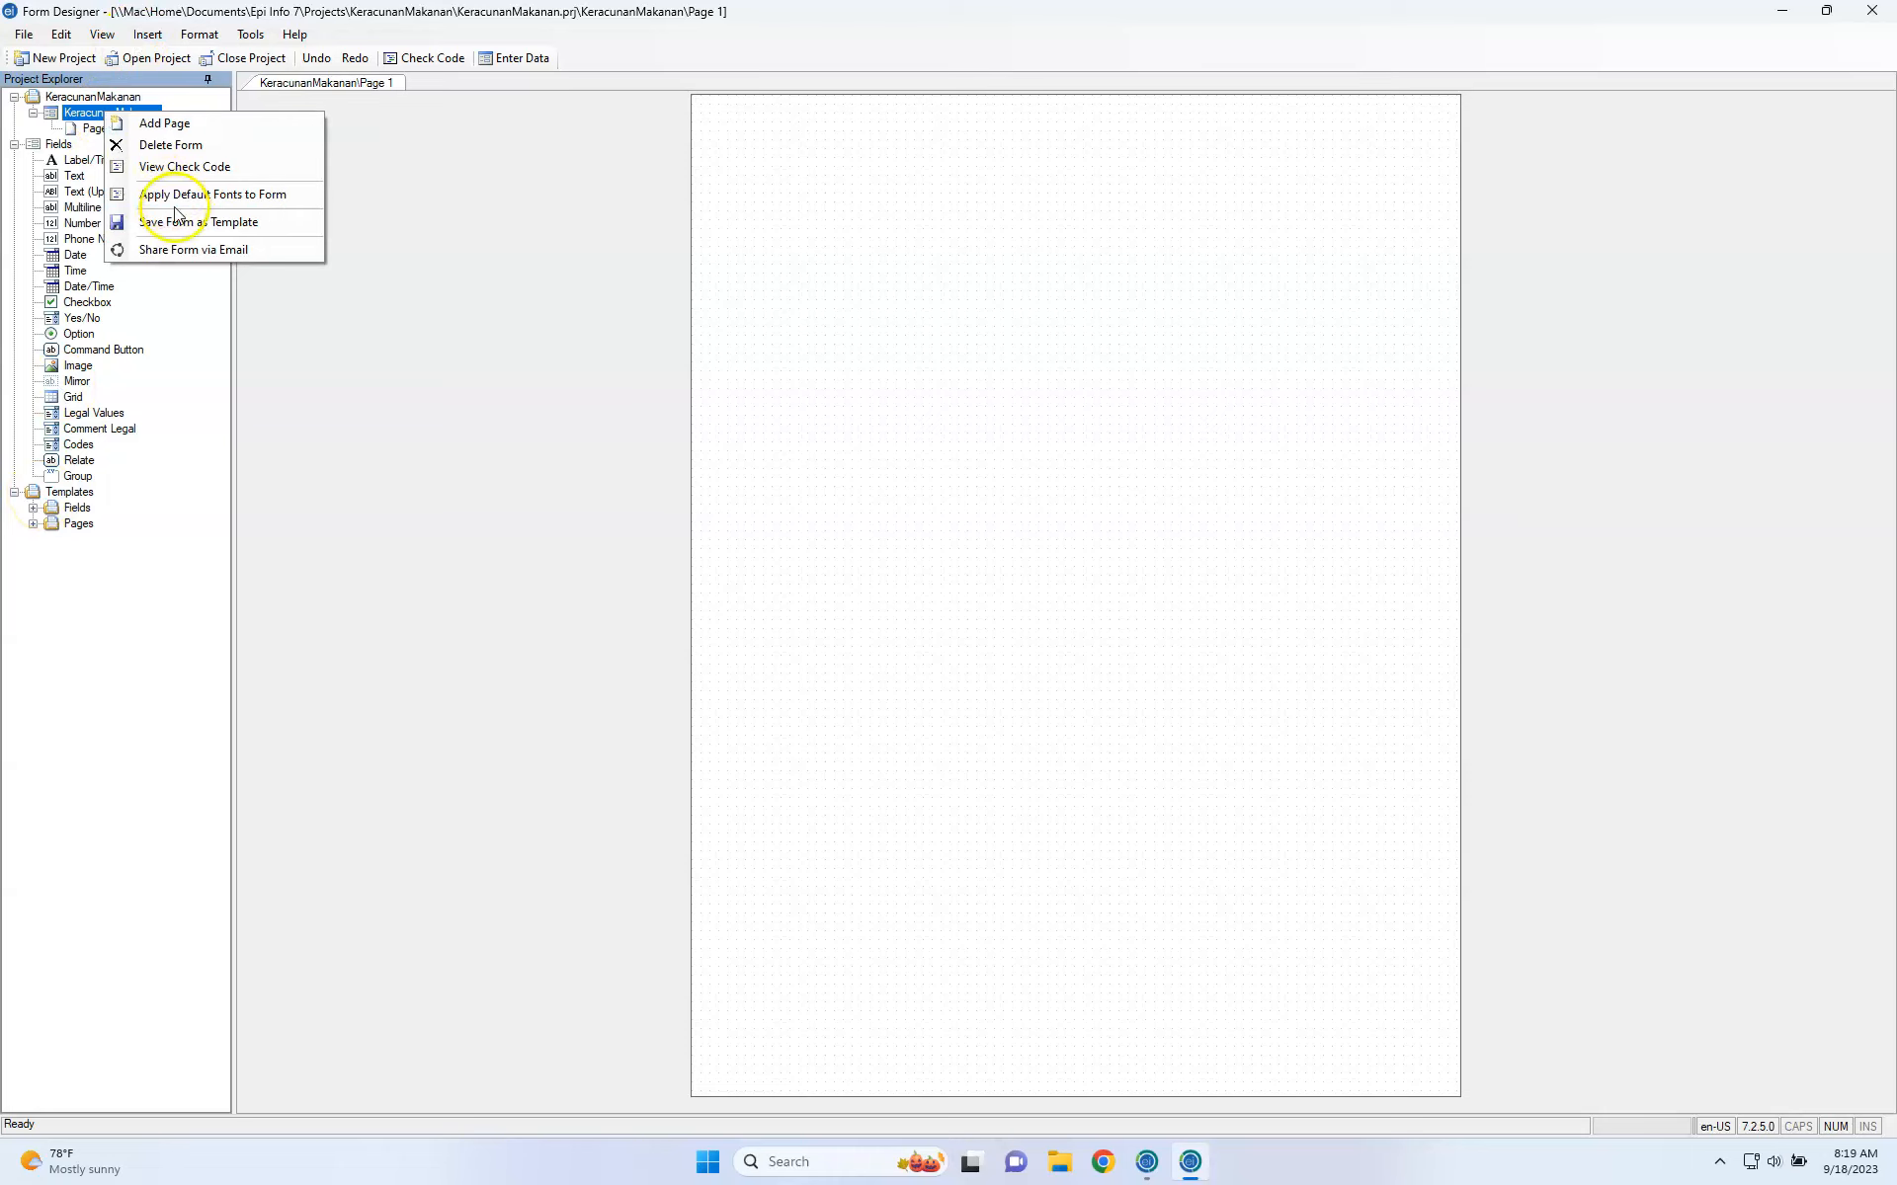
left_click(178, 221)
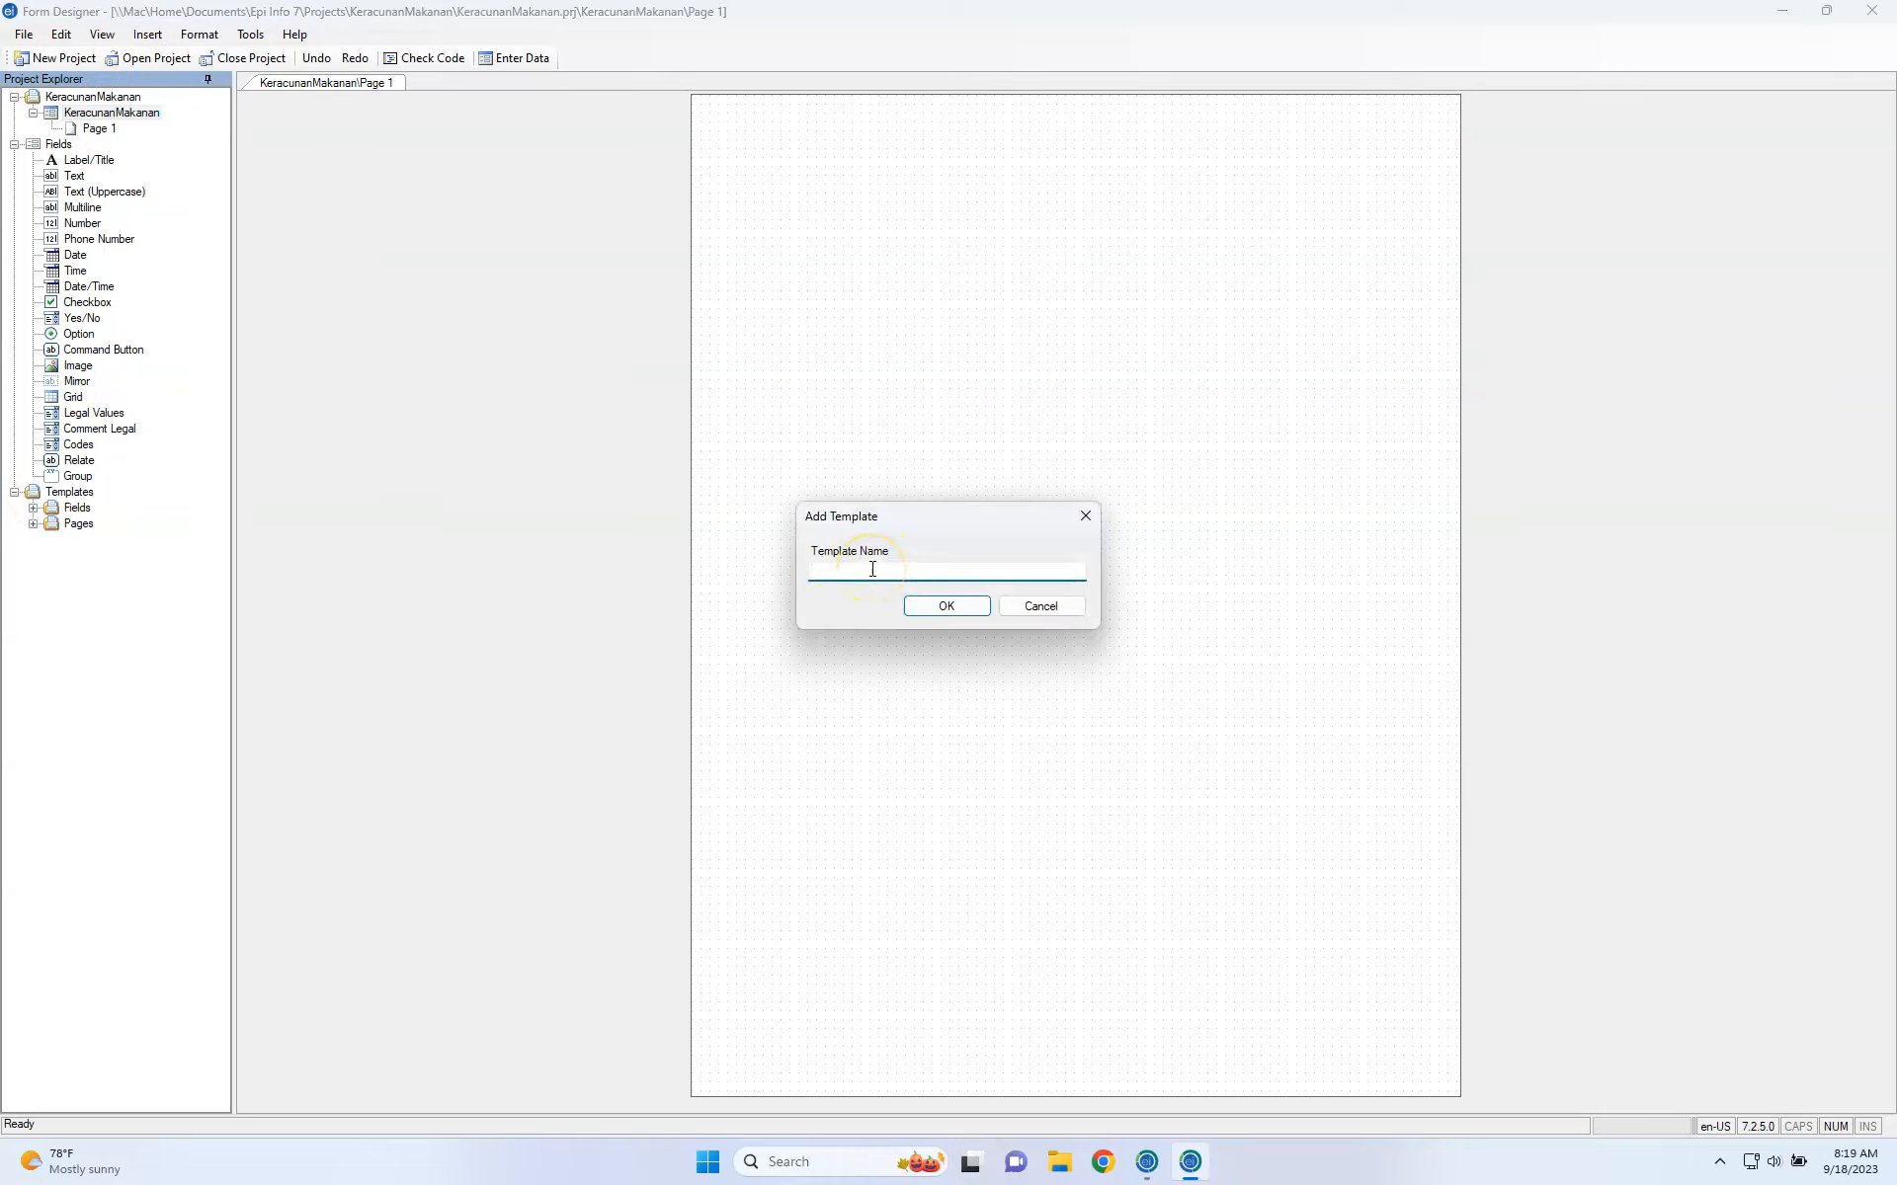
left_click(1041, 605)
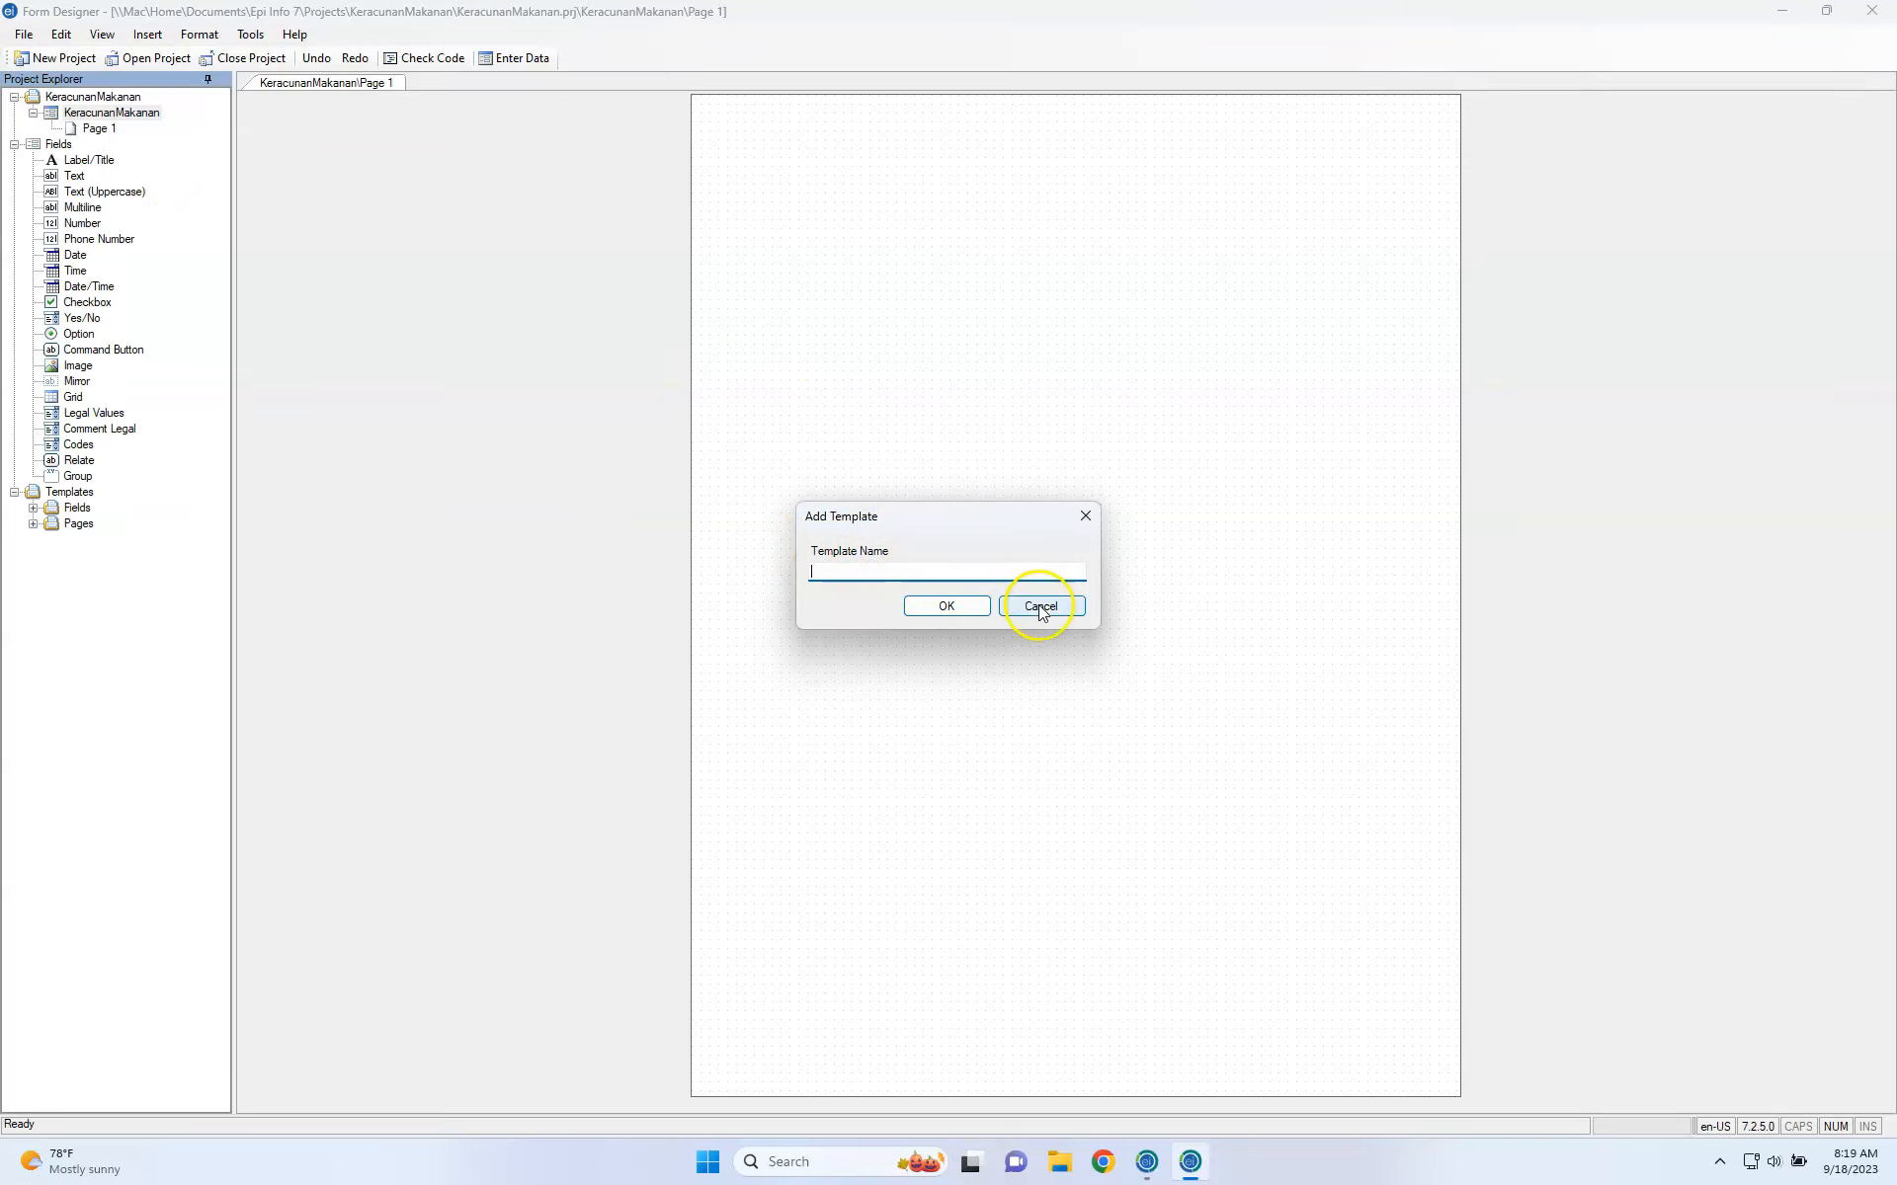
left_click(109, 130)
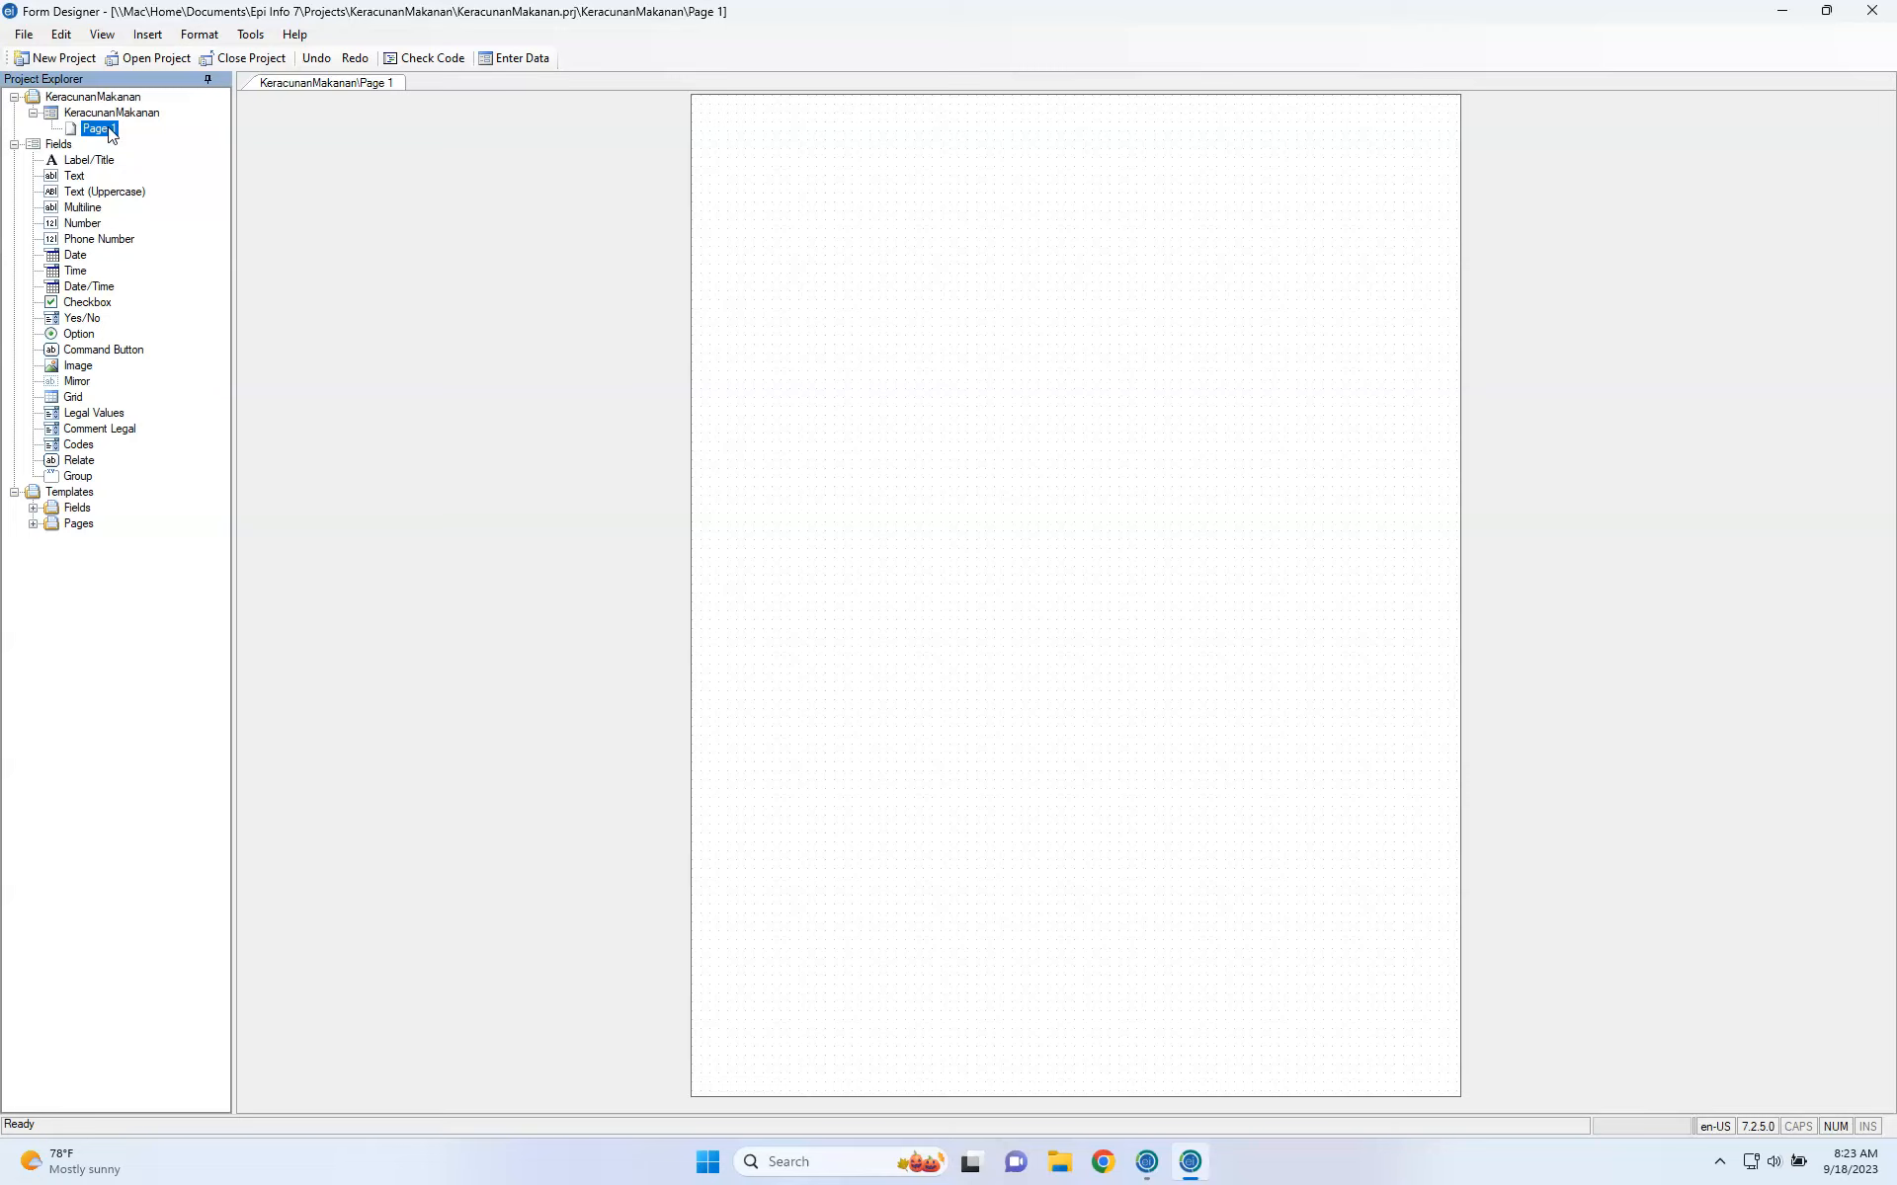
Switch to the Mac desktop and back to the full-screen Form Designer.
key("ctrl+Left")
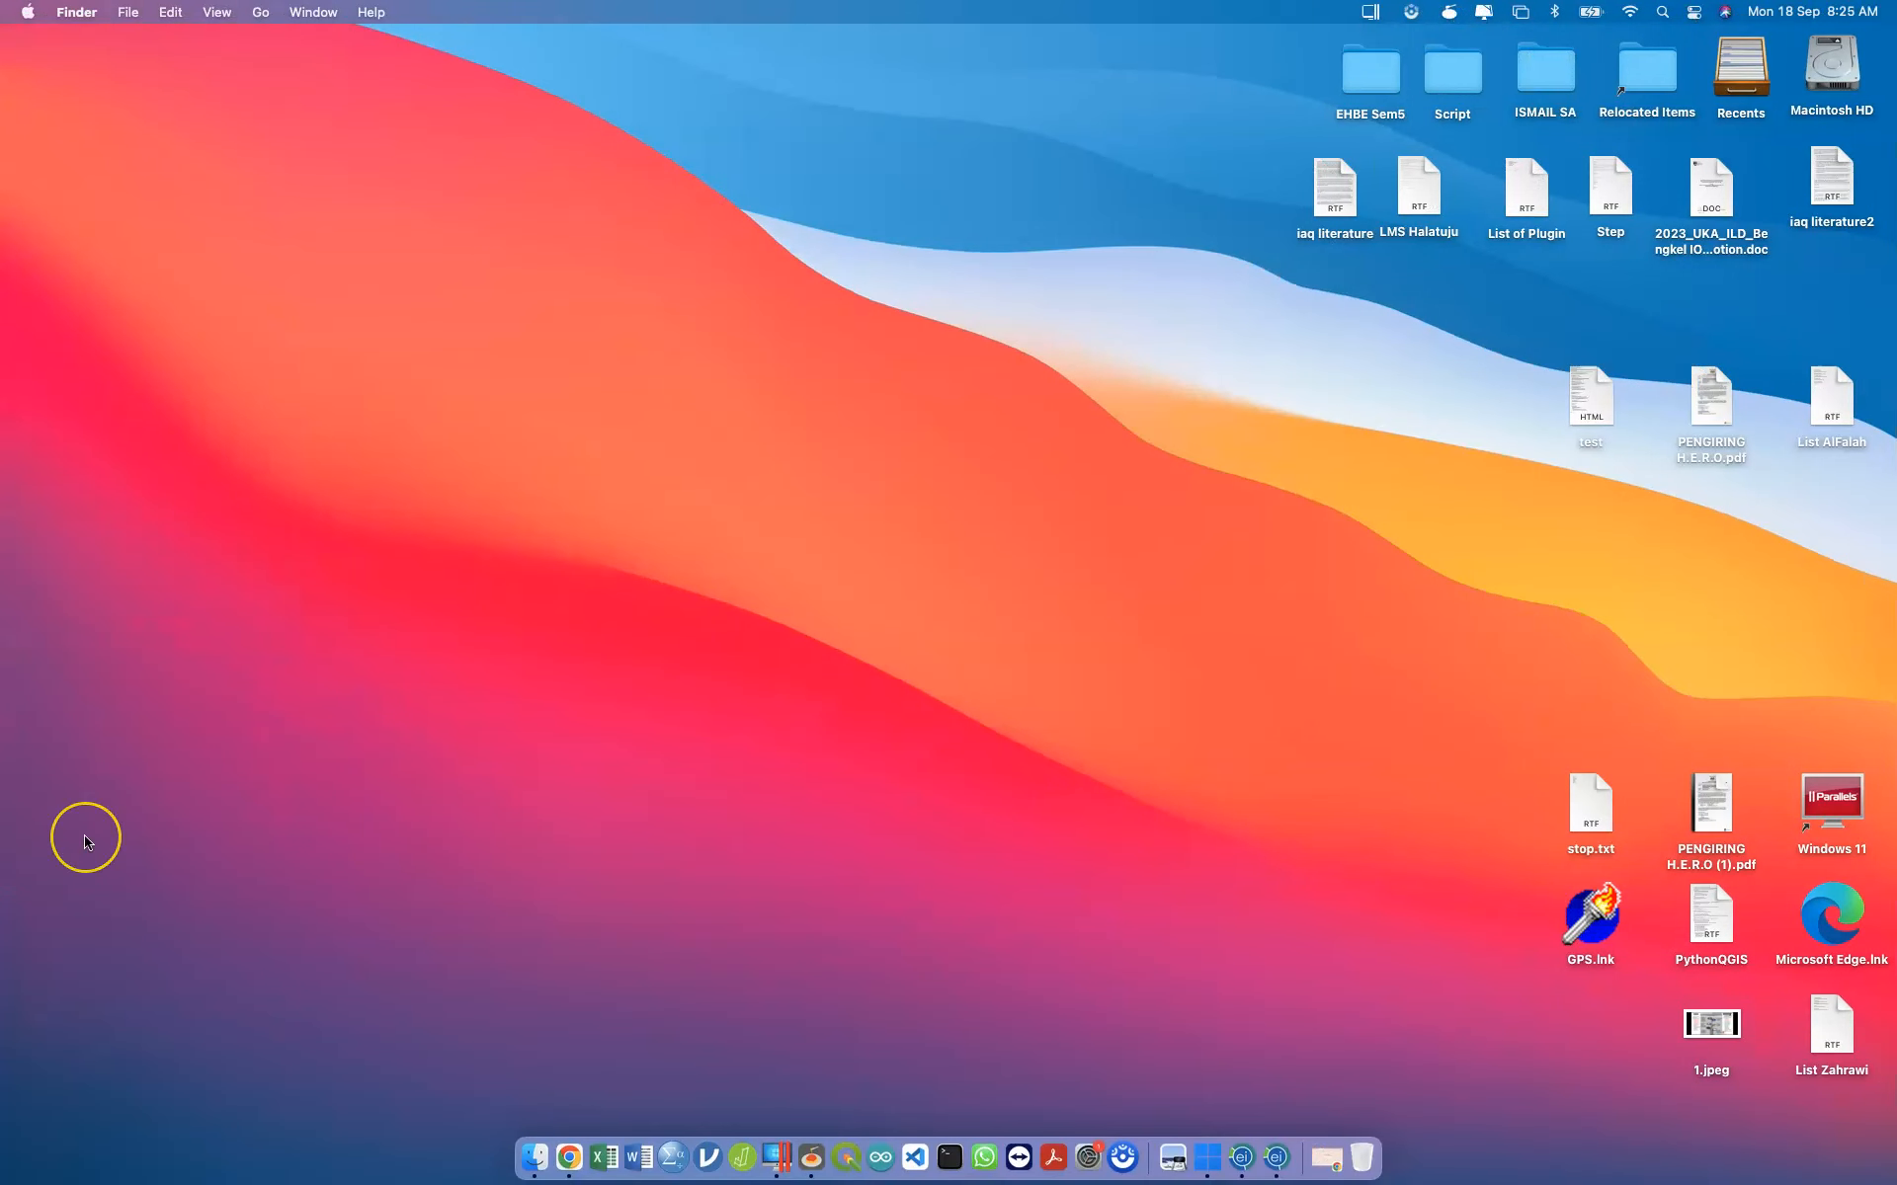
key("ctrl+Right")
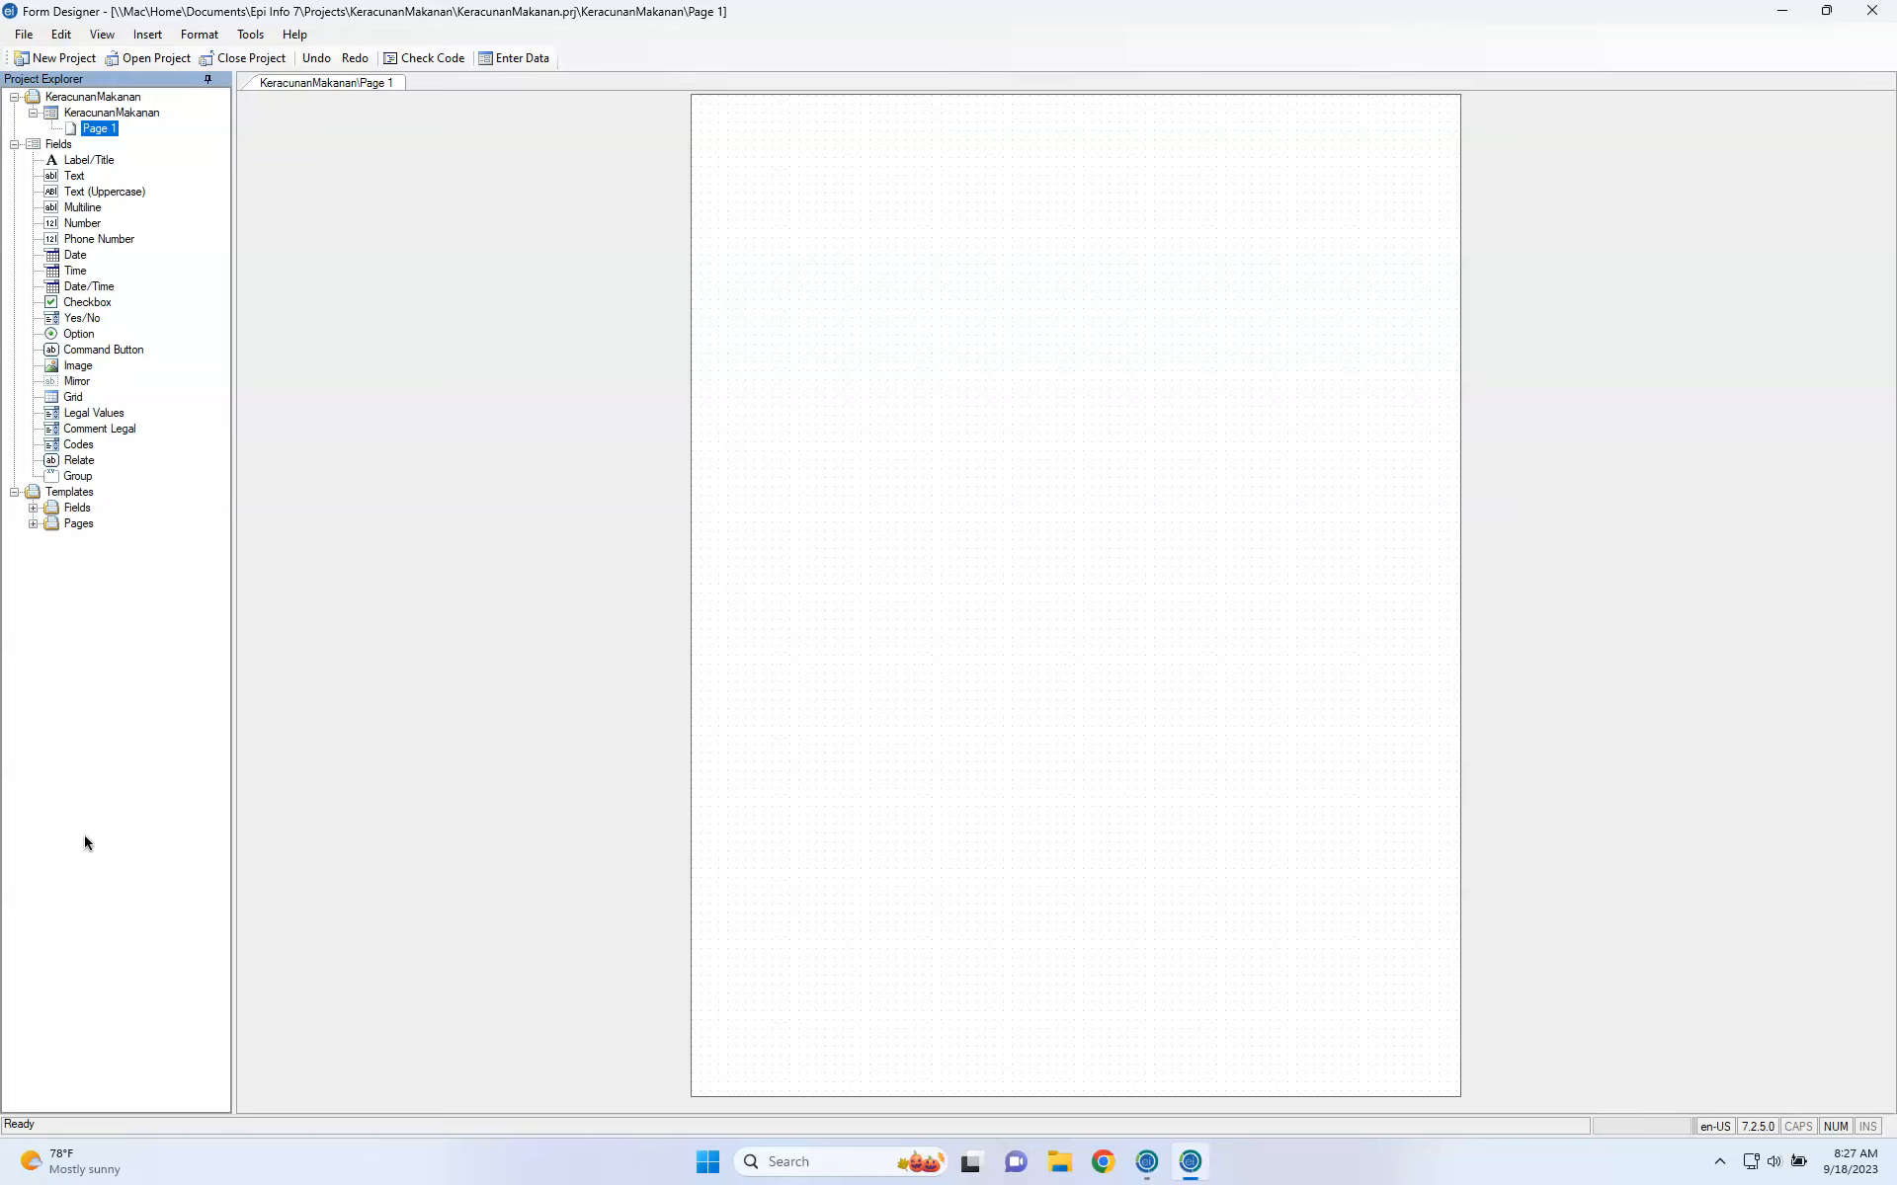
Rename Page 1 to 'Demografi' using the page's Rename Page option.
left_click(99, 133)
right_click(100, 137)
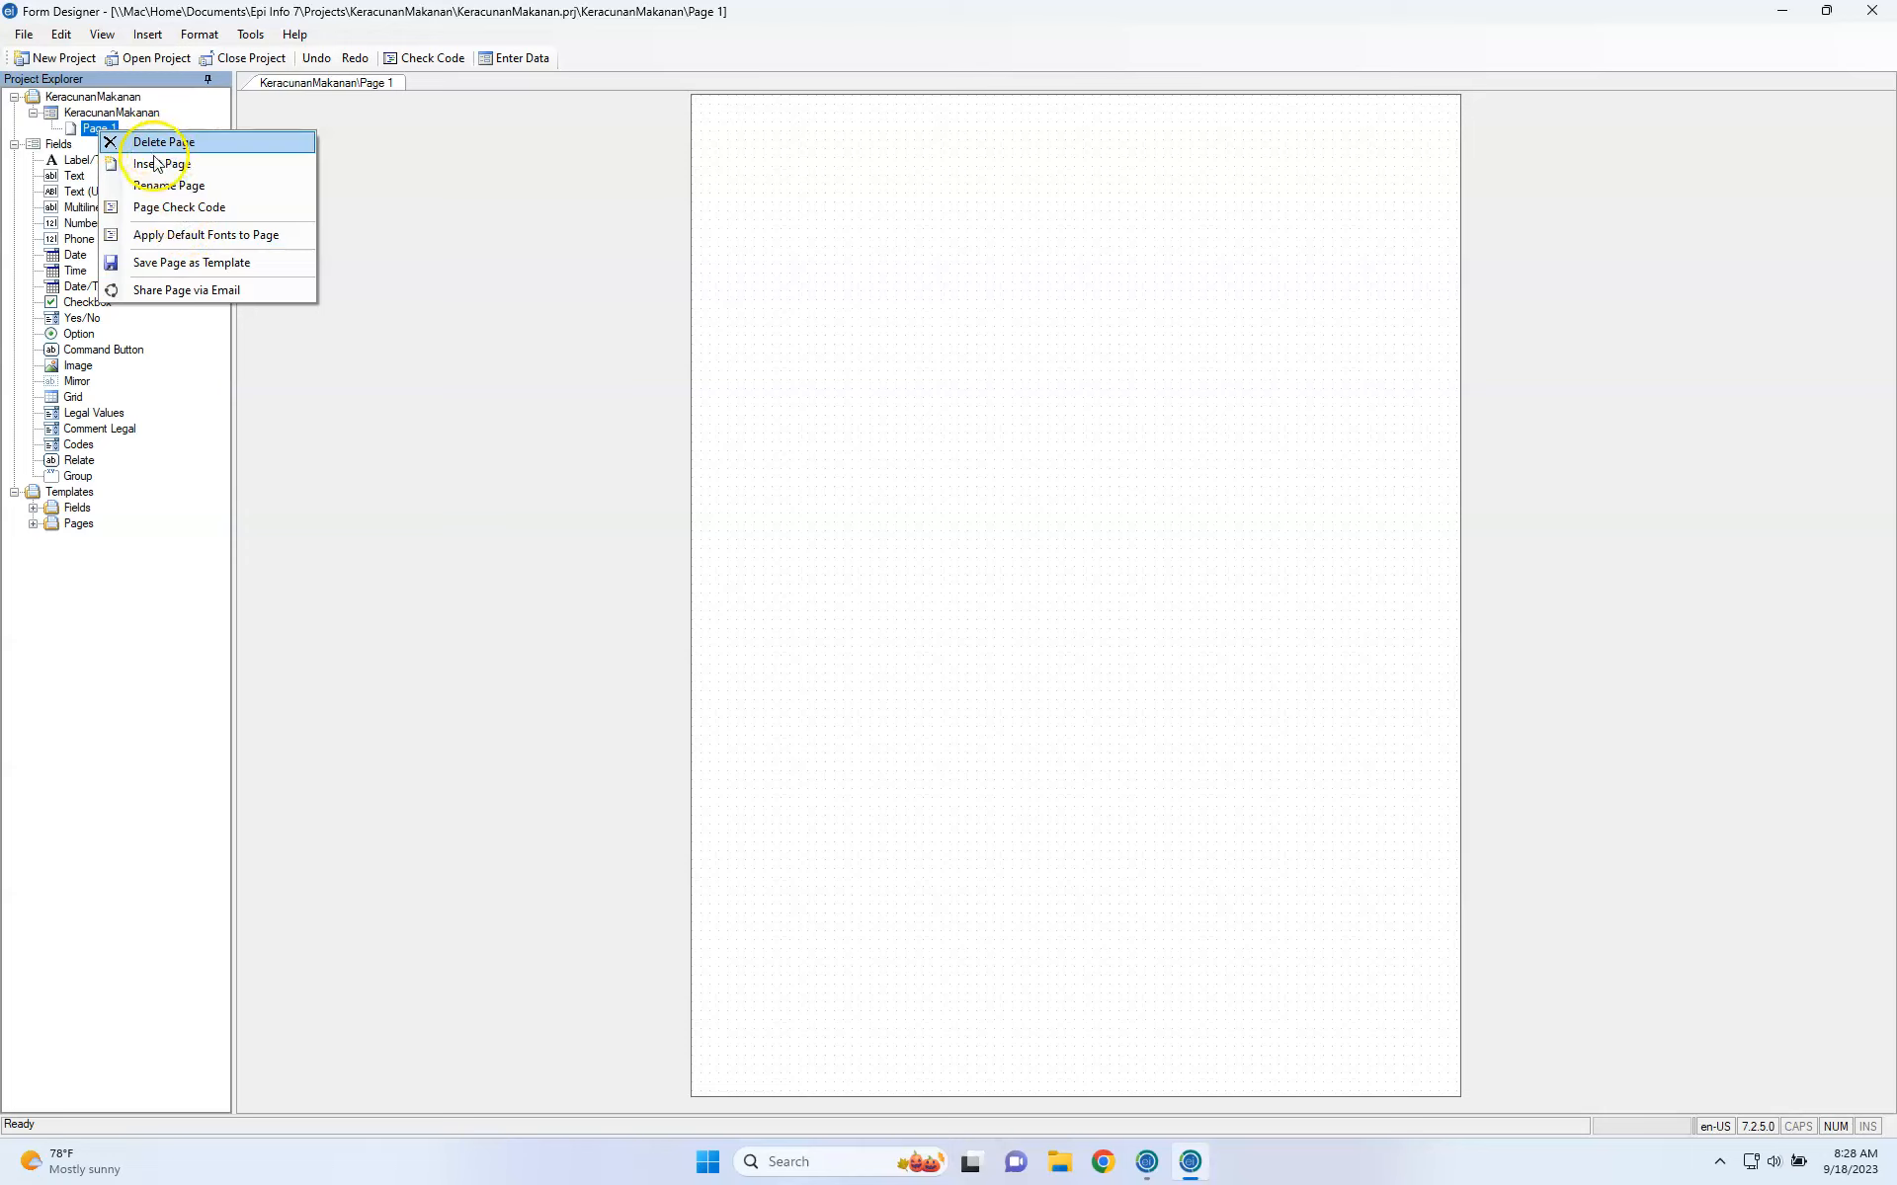
left_click(171, 188)
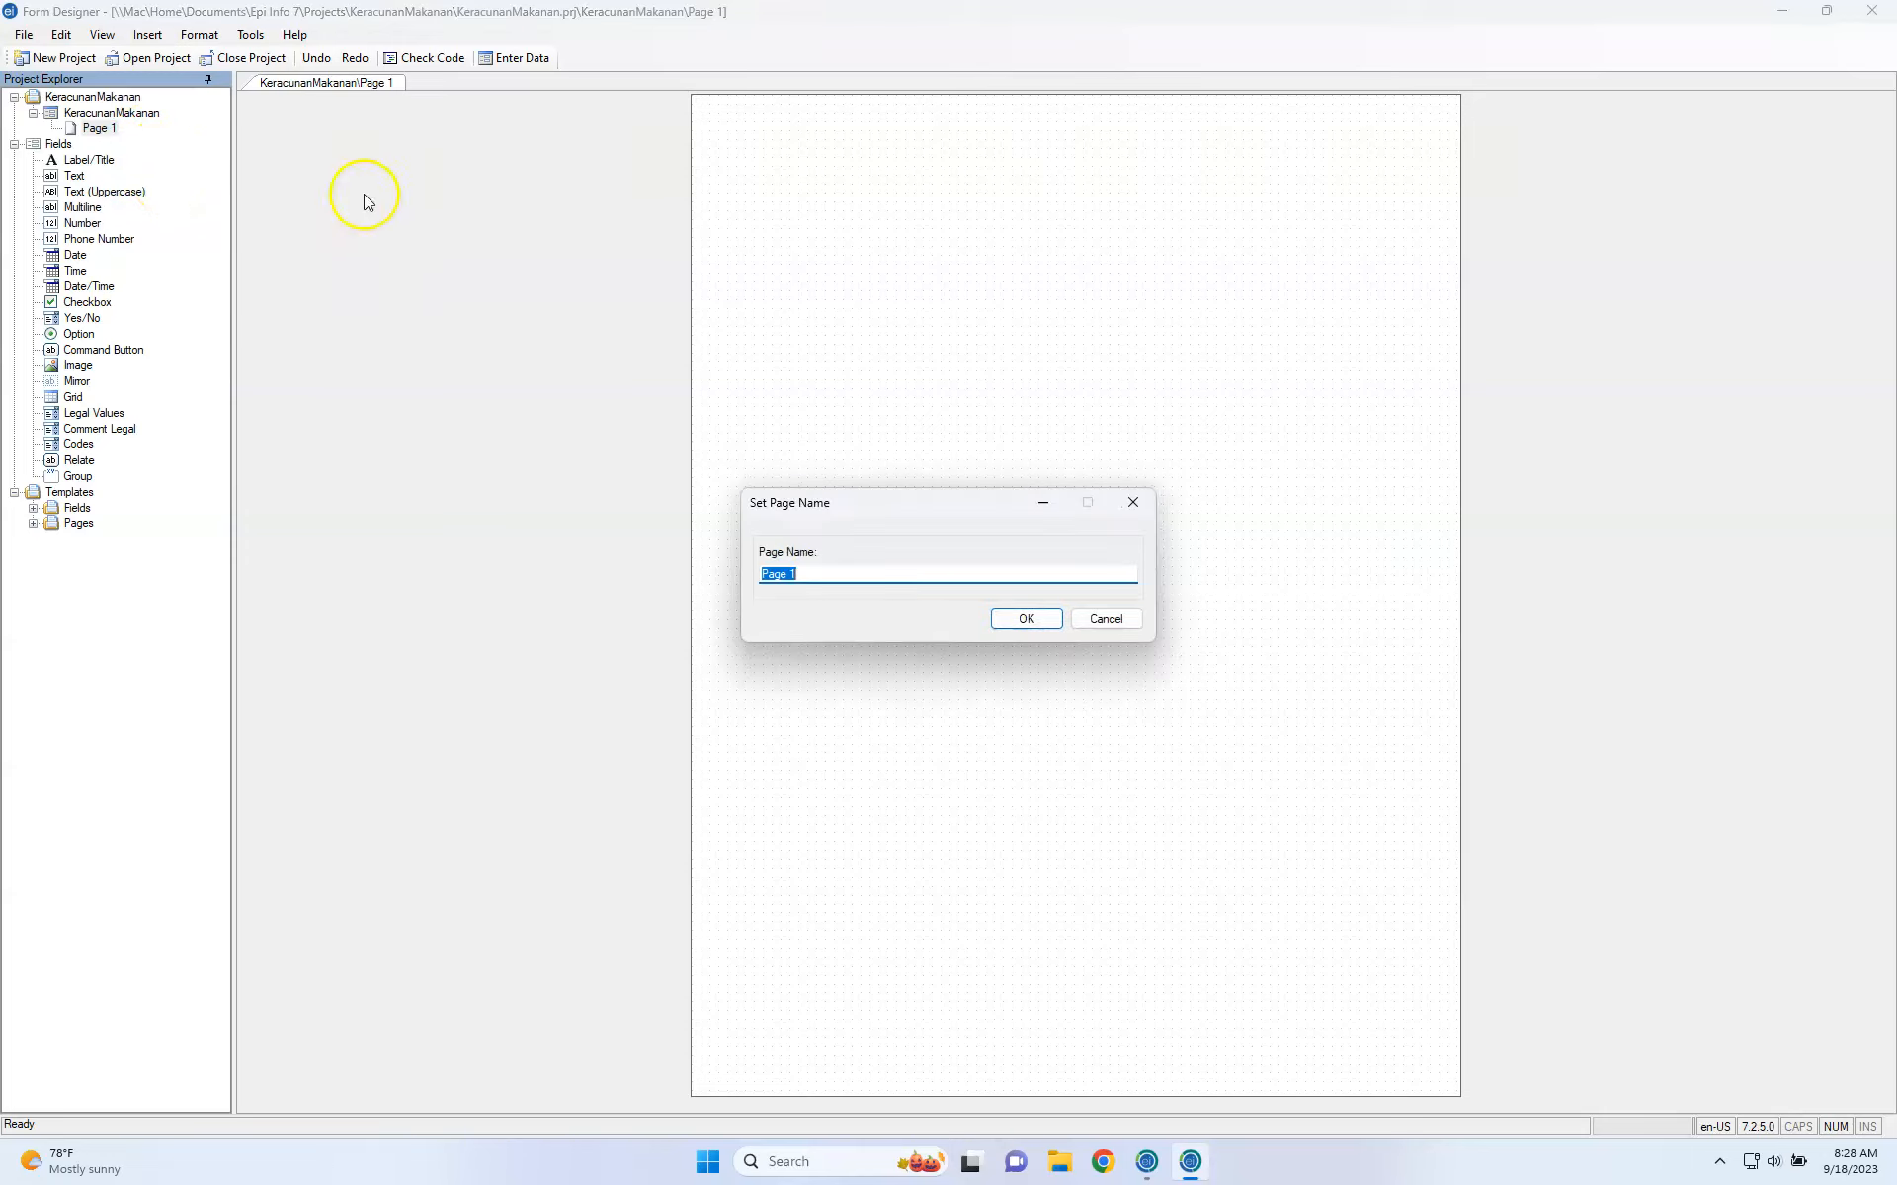
left_click(1096, 615)
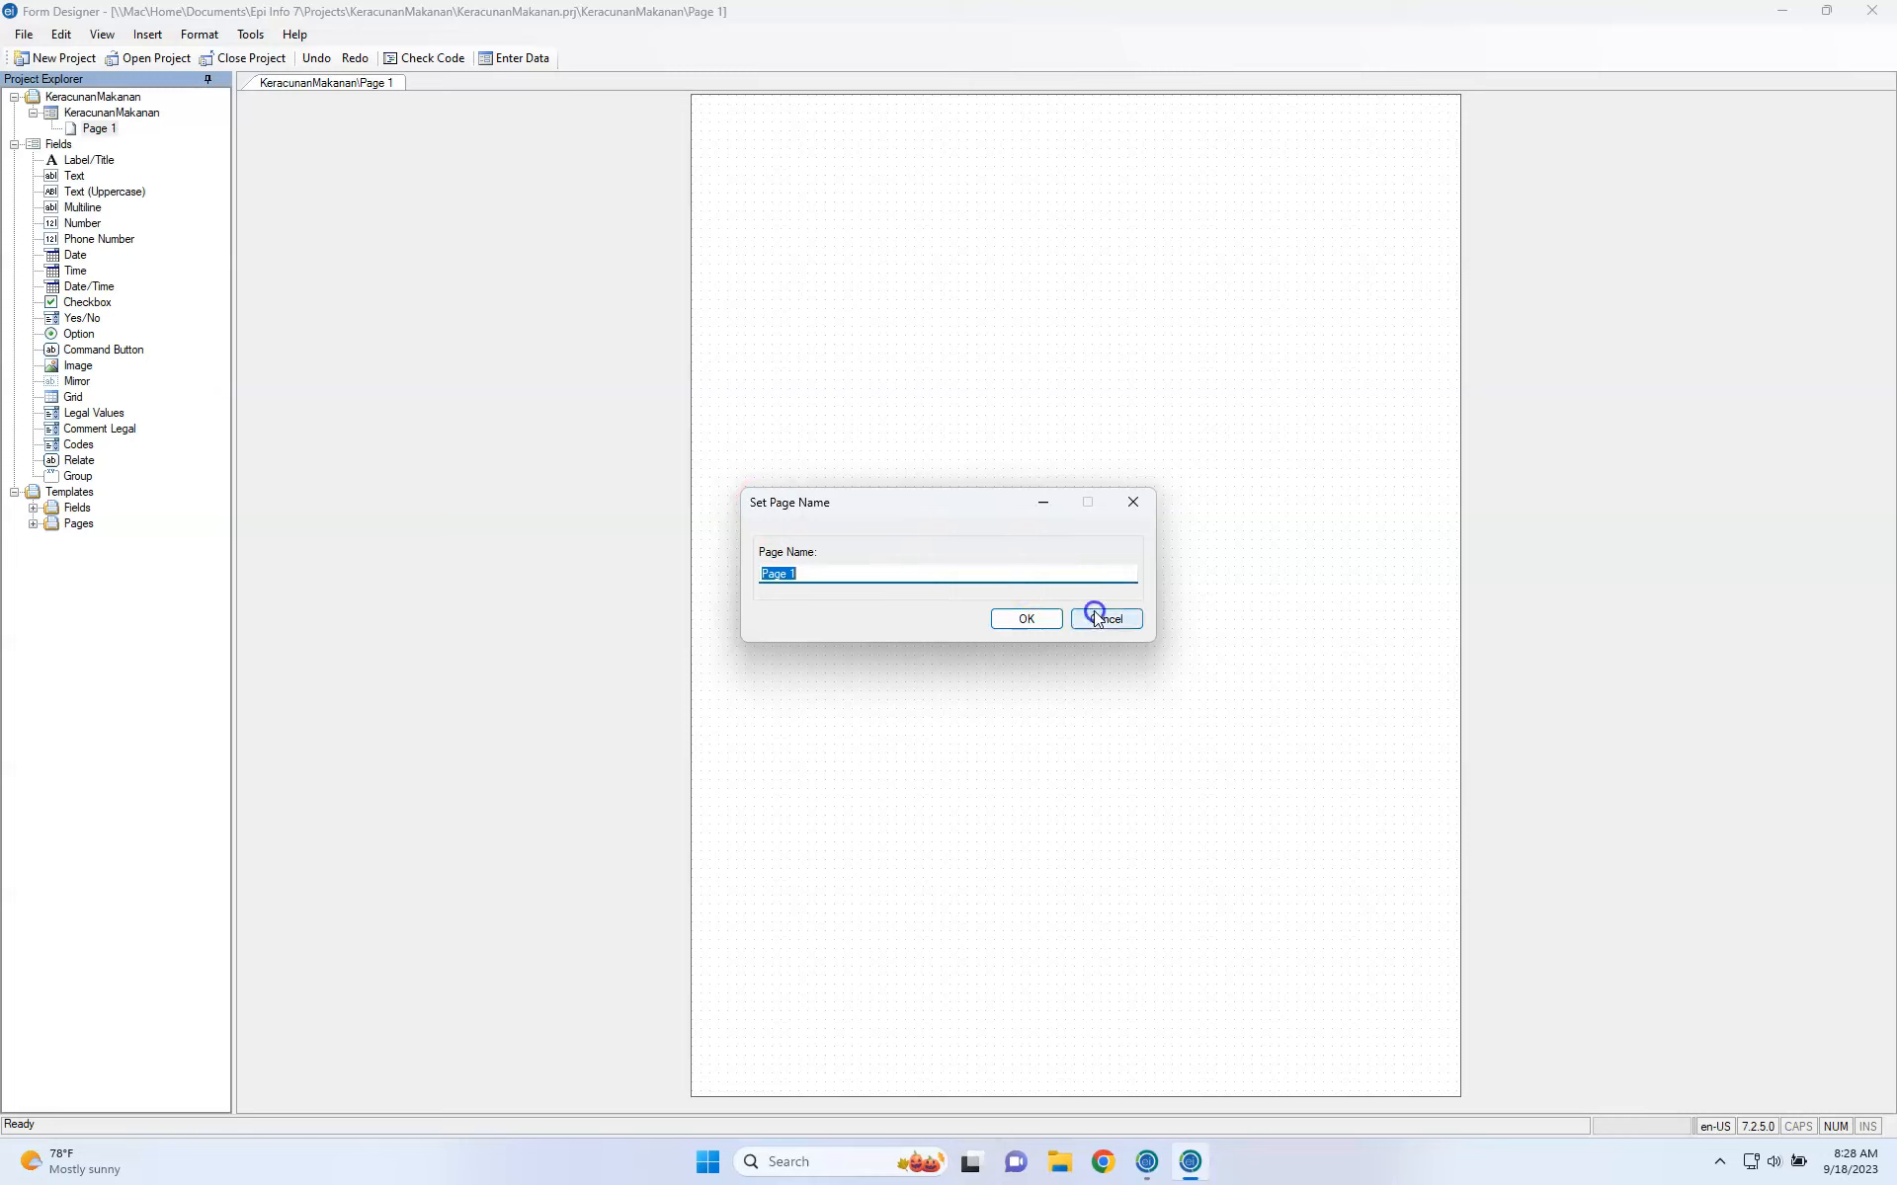
right_click(120, 136)
left_click(158, 186)
type("Demografi")
key("Return")
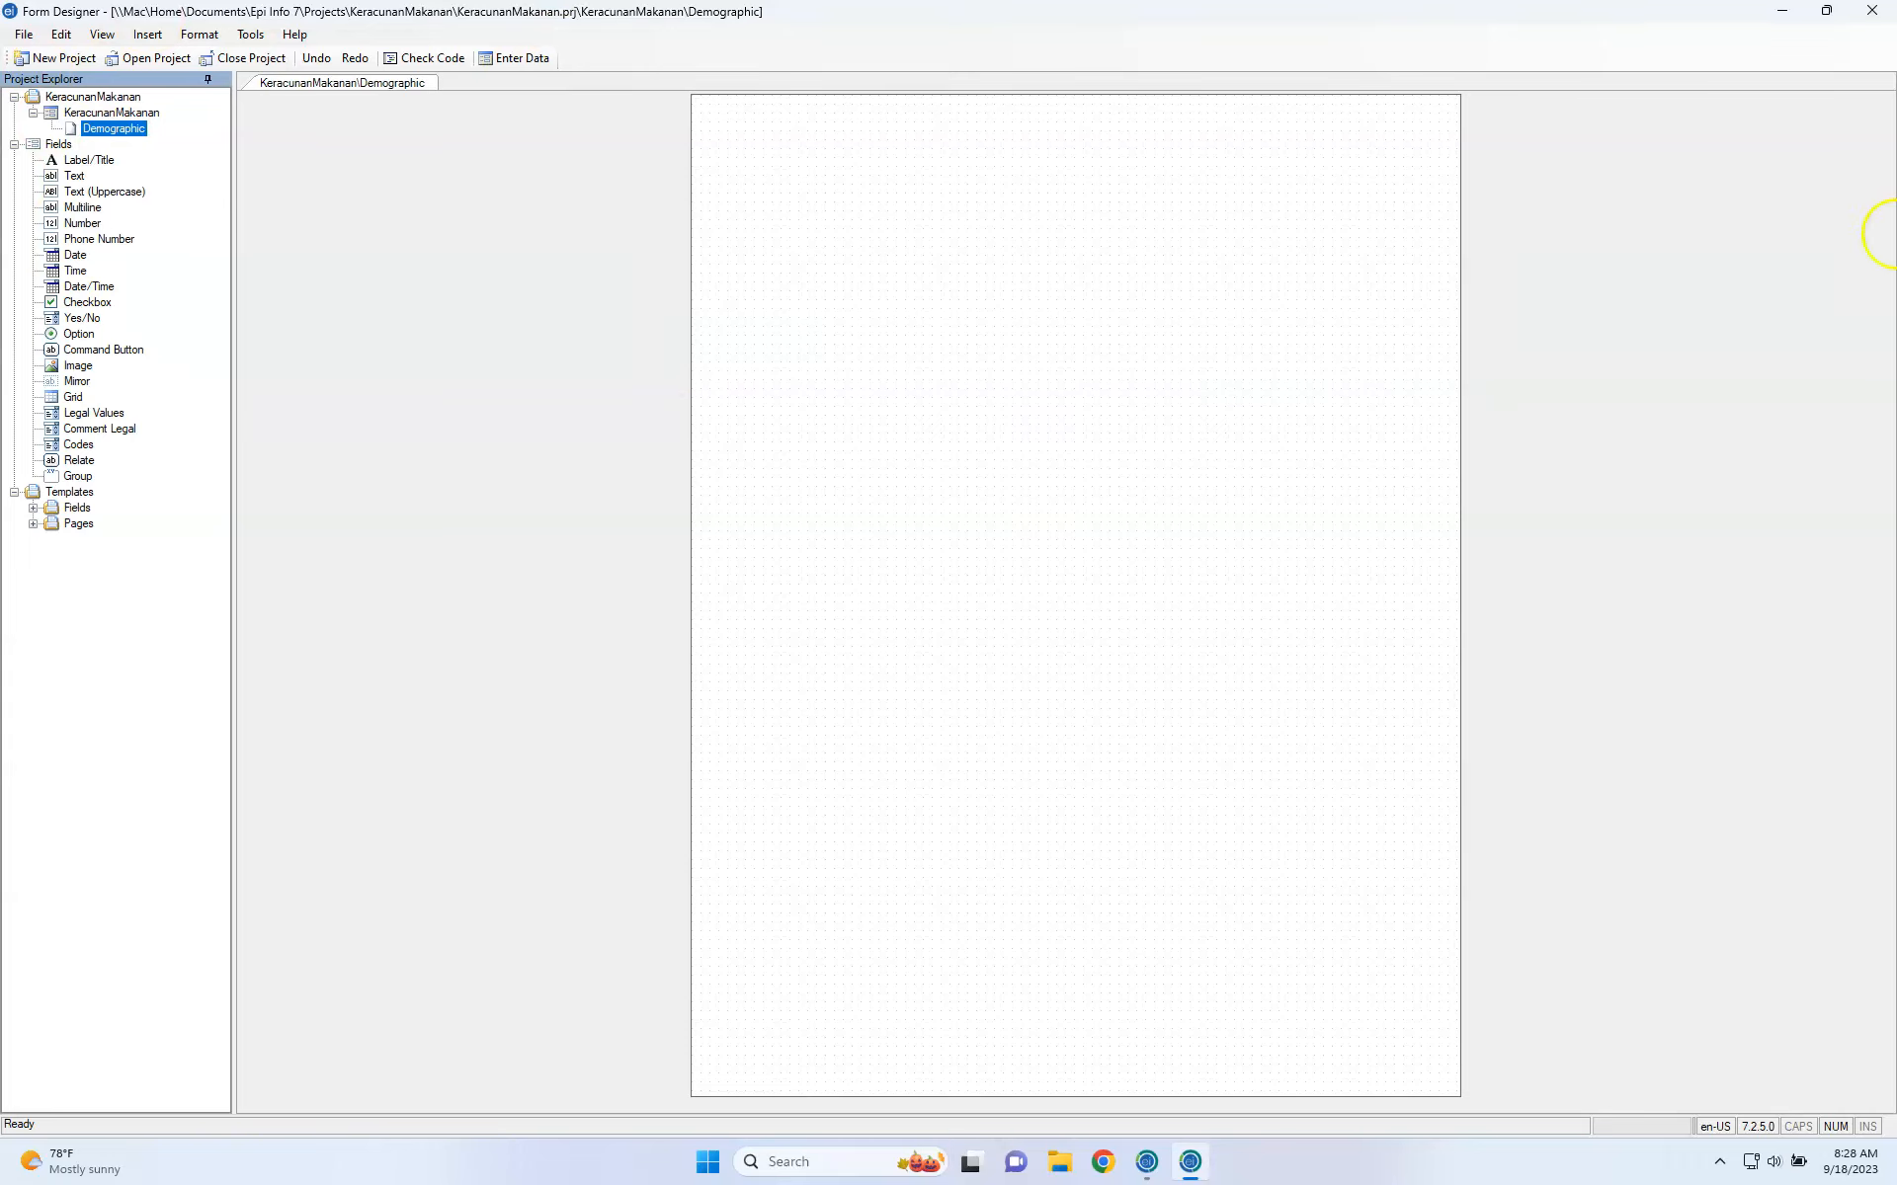
key("ctrl+Left")
Insert a new page named EpidClinical after the Demographic page.
key("ctrl+Right")
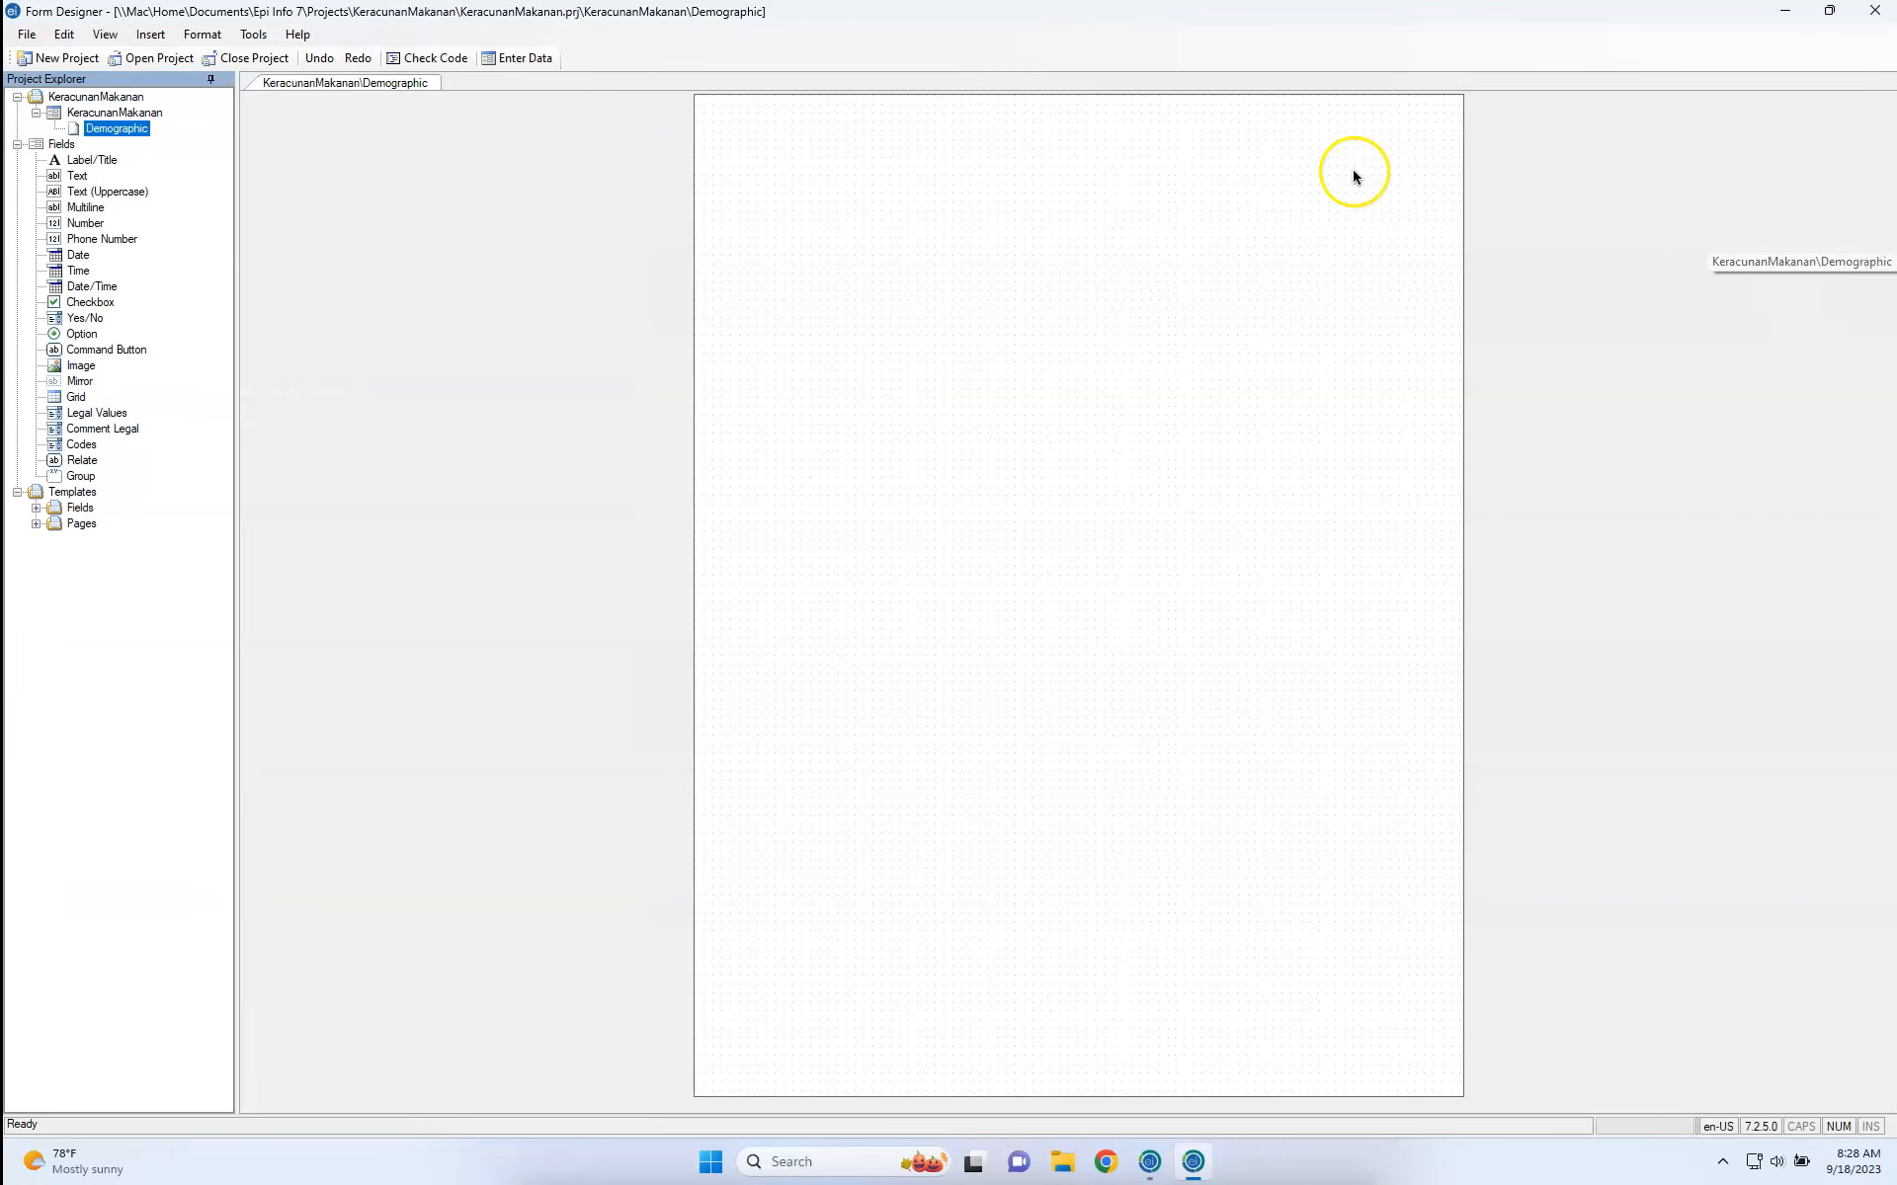
right_click(134, 128)
left_click(155, 161)
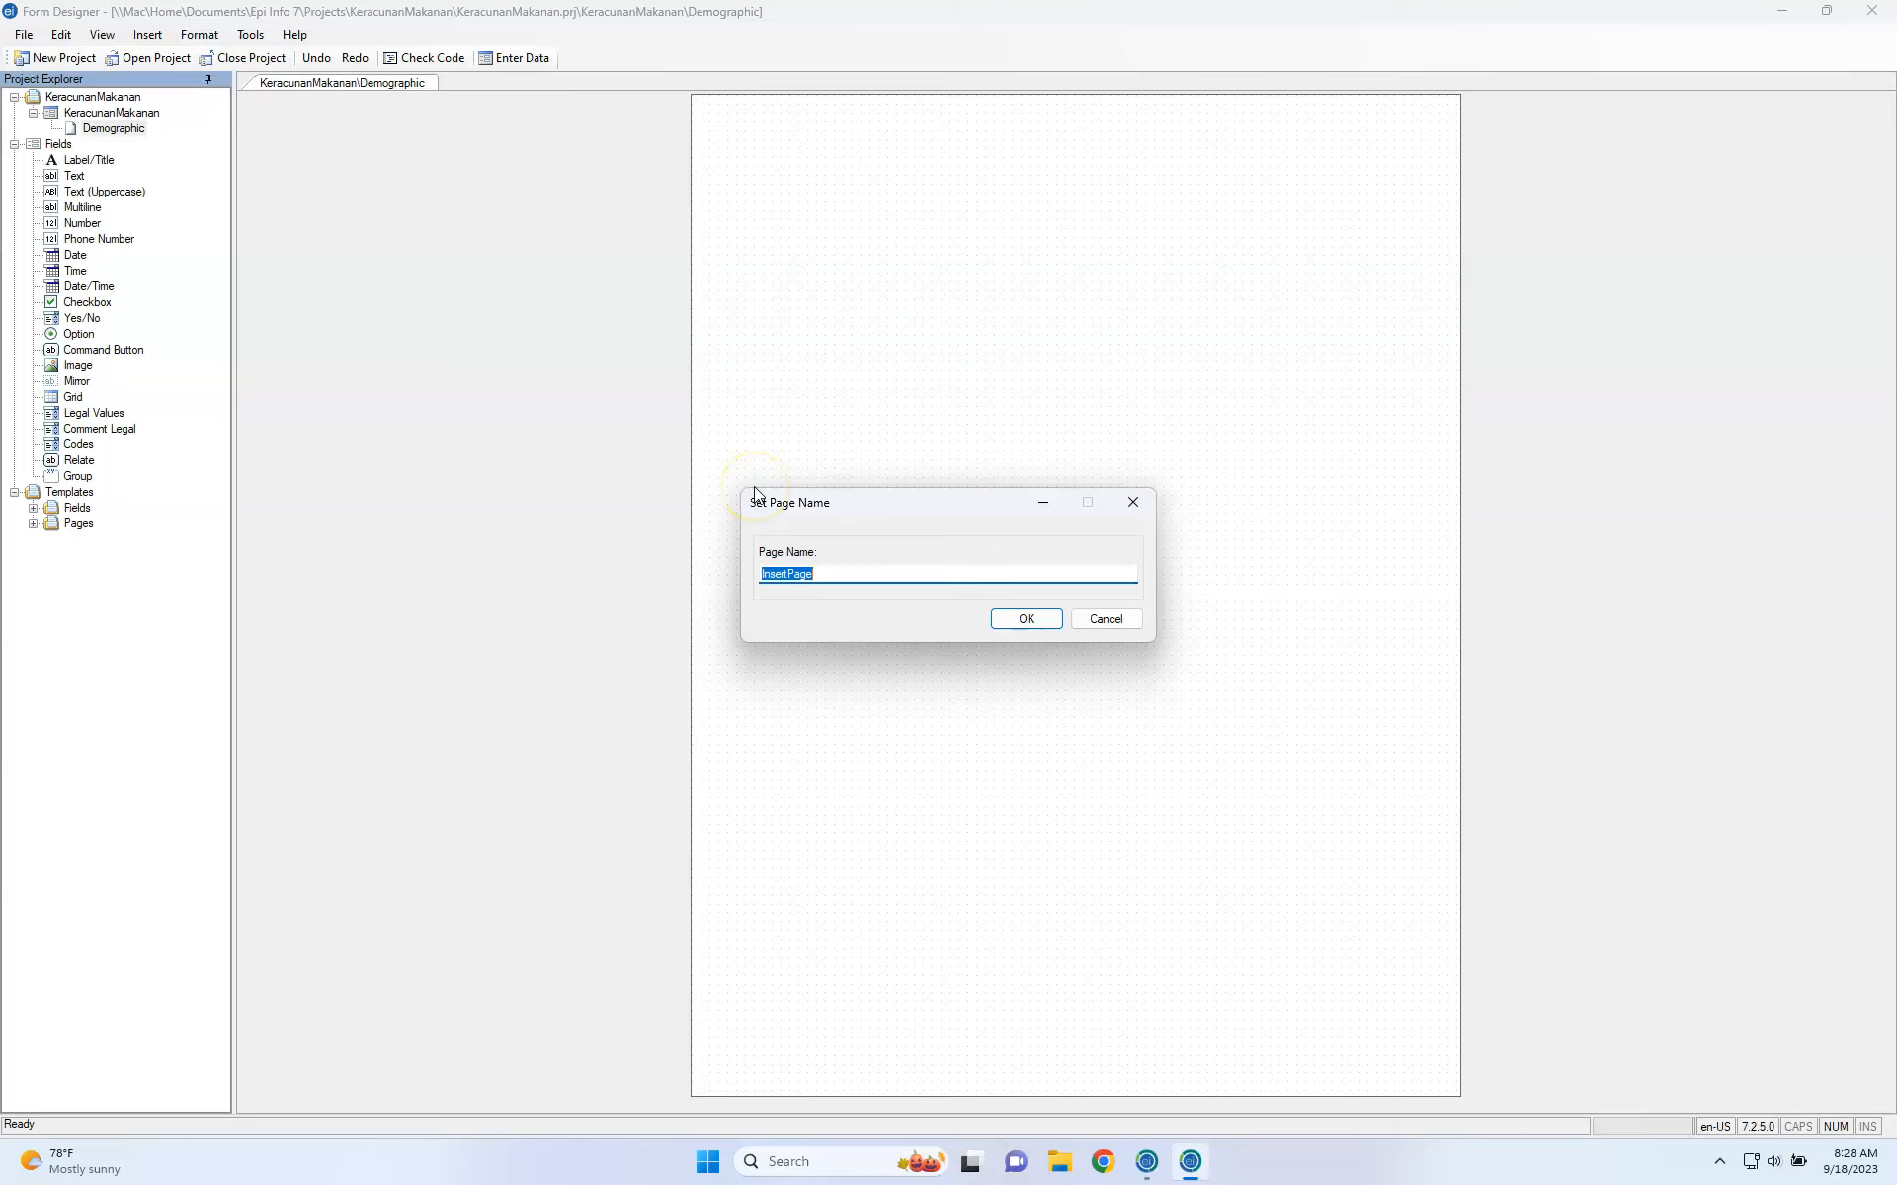
type("Epid")
key("BackSpace")
key("BackSpace")
type("dLab")
key("BackSpace")
key("BackSpace")
key("BackSpace")
type("Clinical")
key("Return")
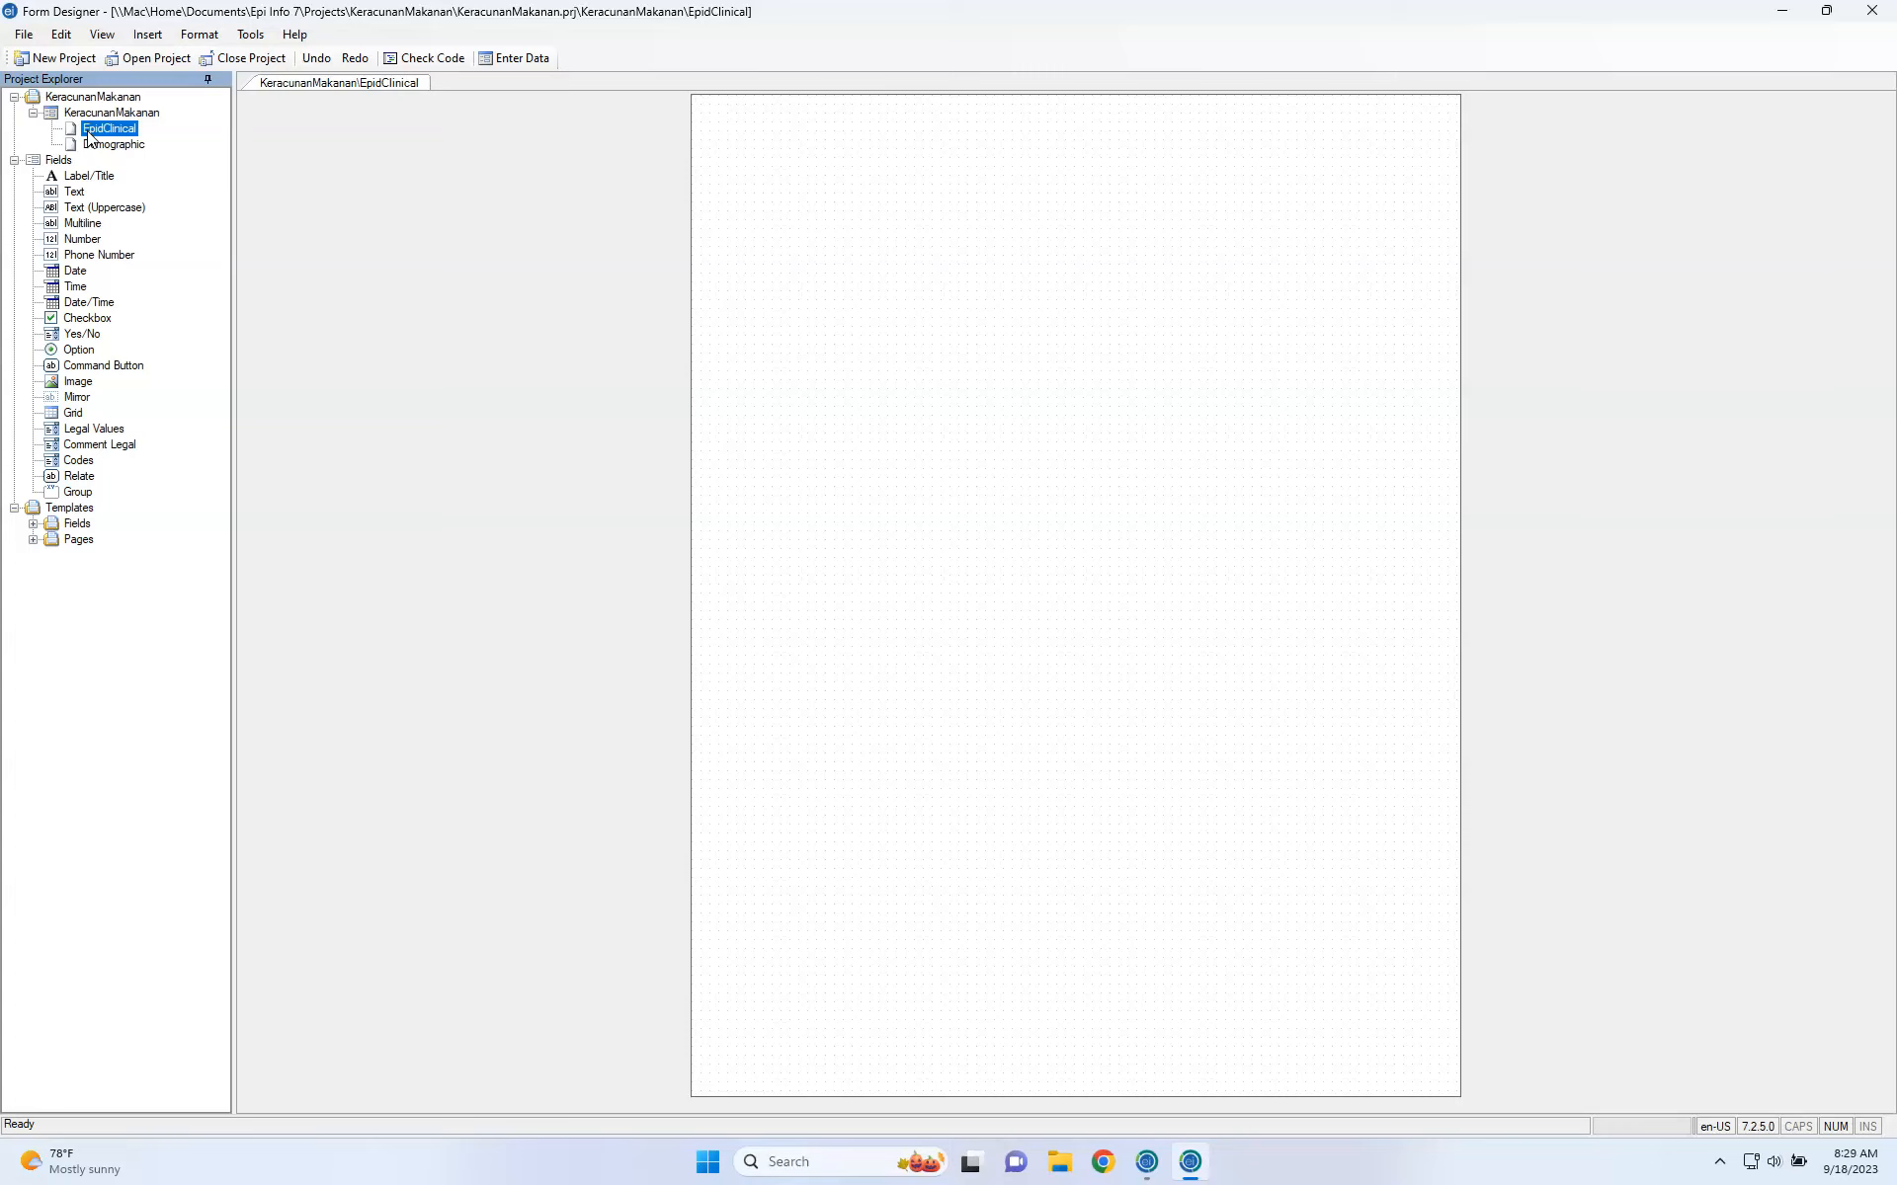
Insert another new page named Laboratory after EpidClinical.
right_click(89, 137)
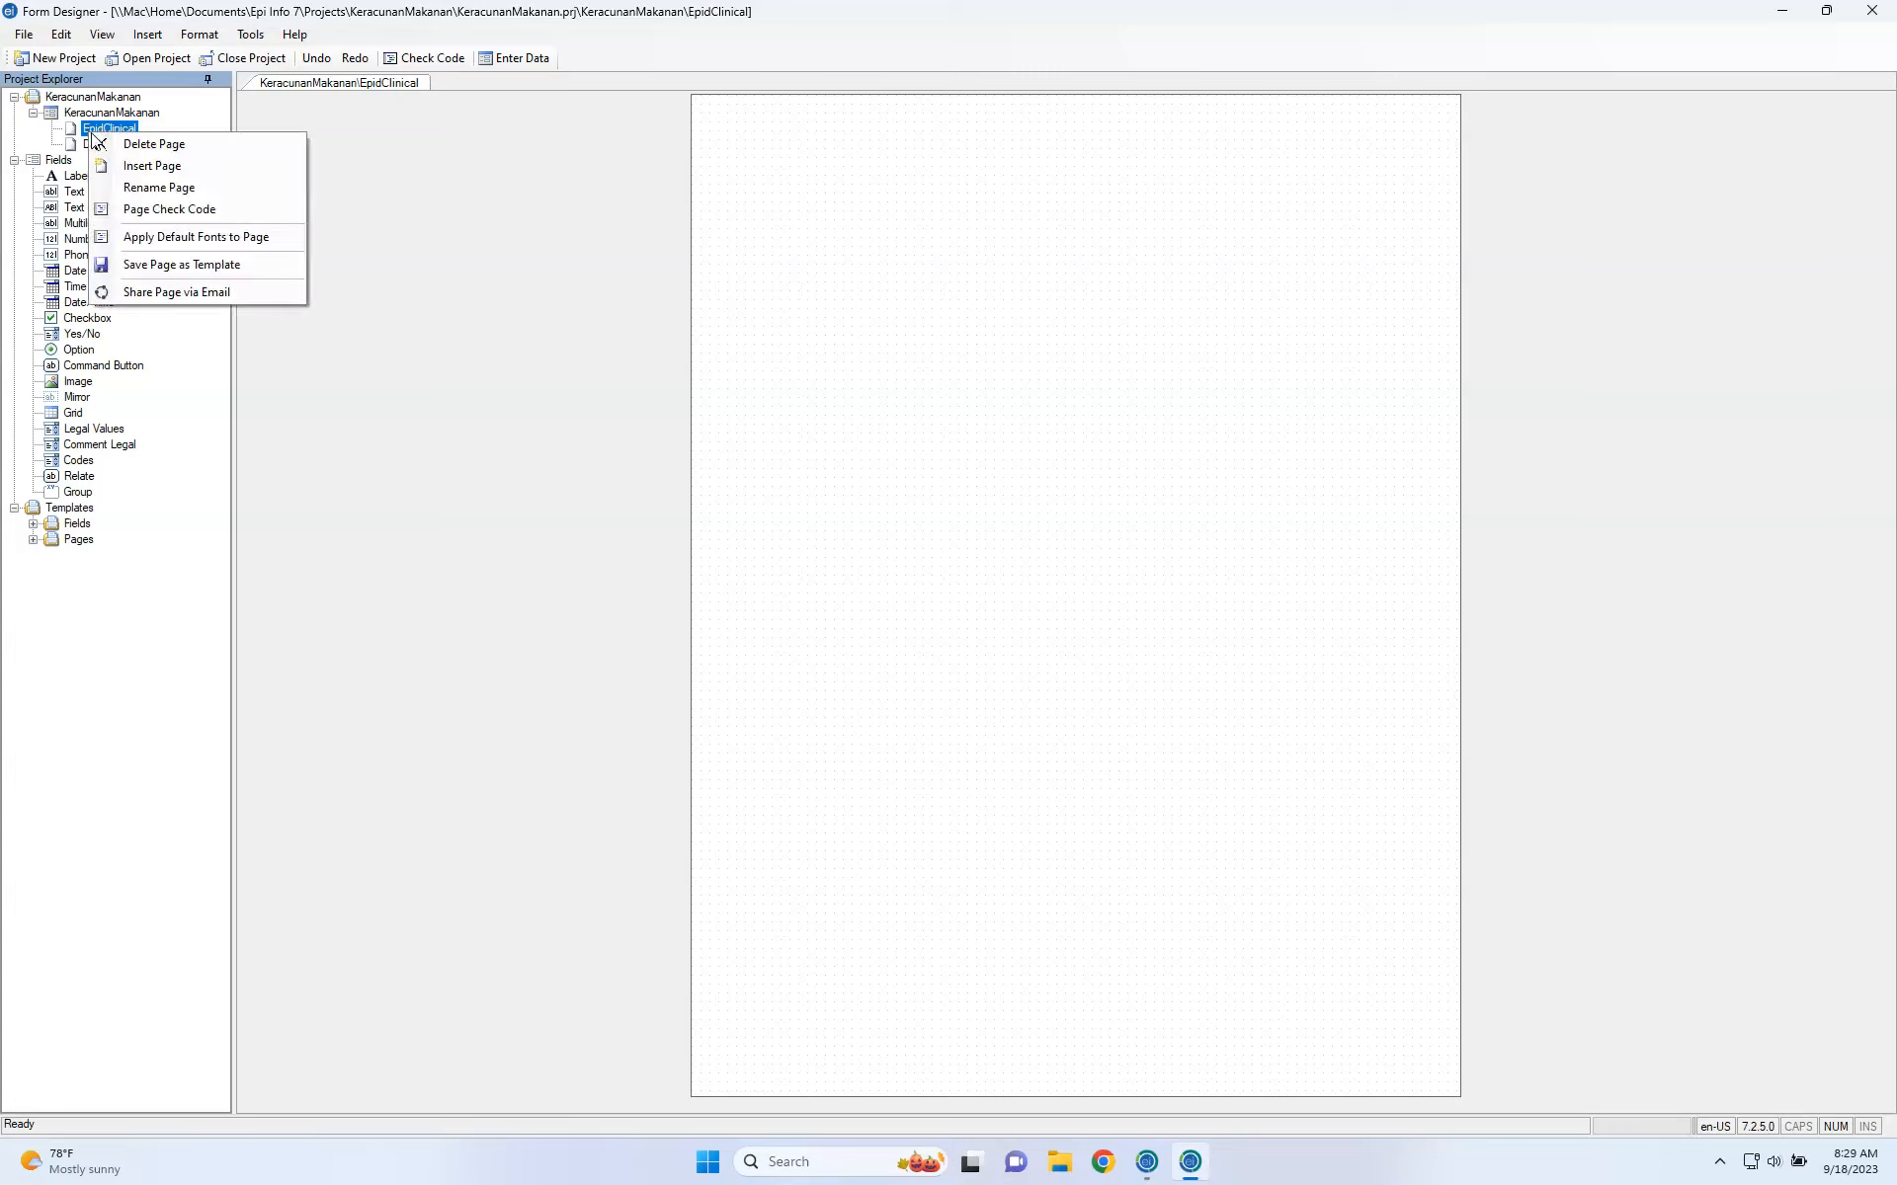
left_click(119, 164)
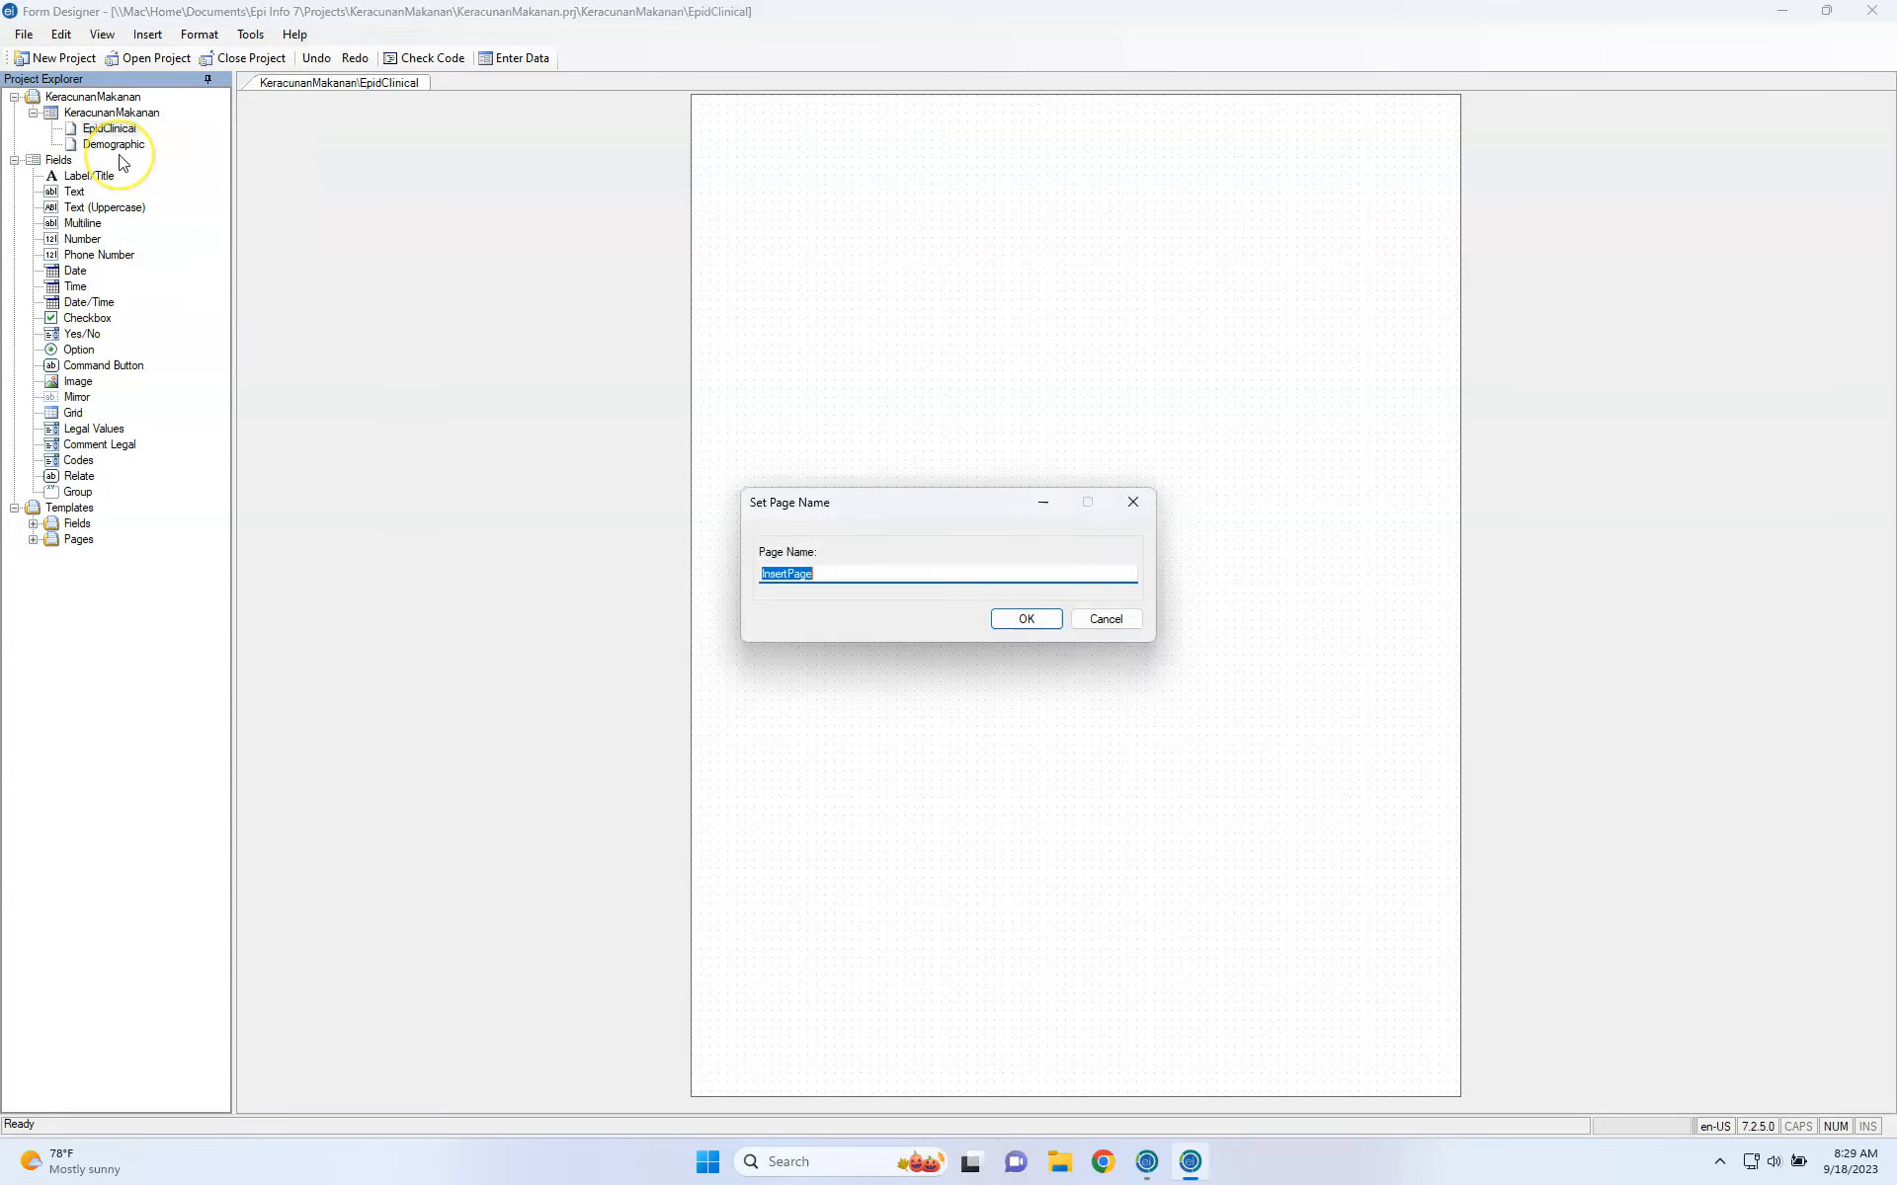
type("Labraorator")
key("Return")
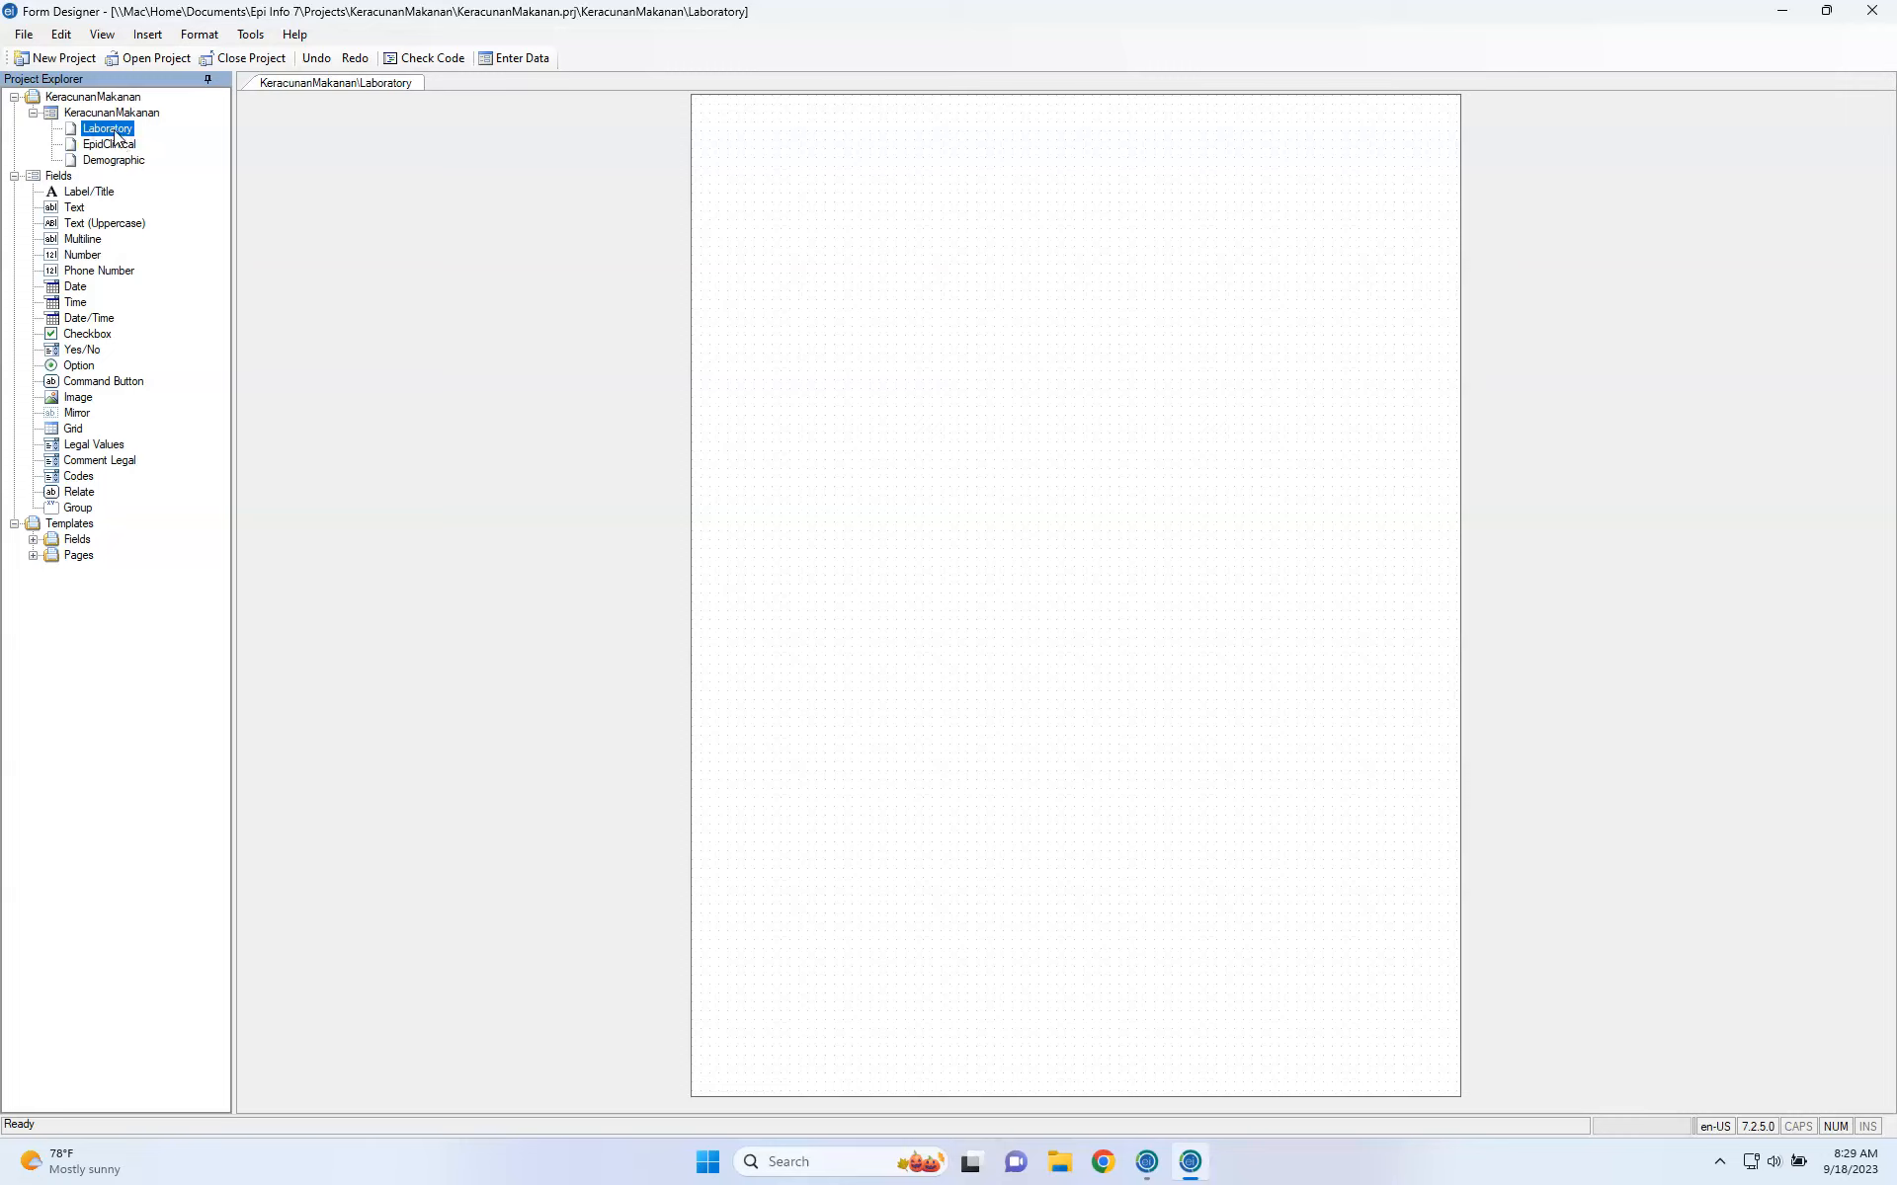
Insert a third page named Environment, then return to the Demographic page.
right_click(112, 133)
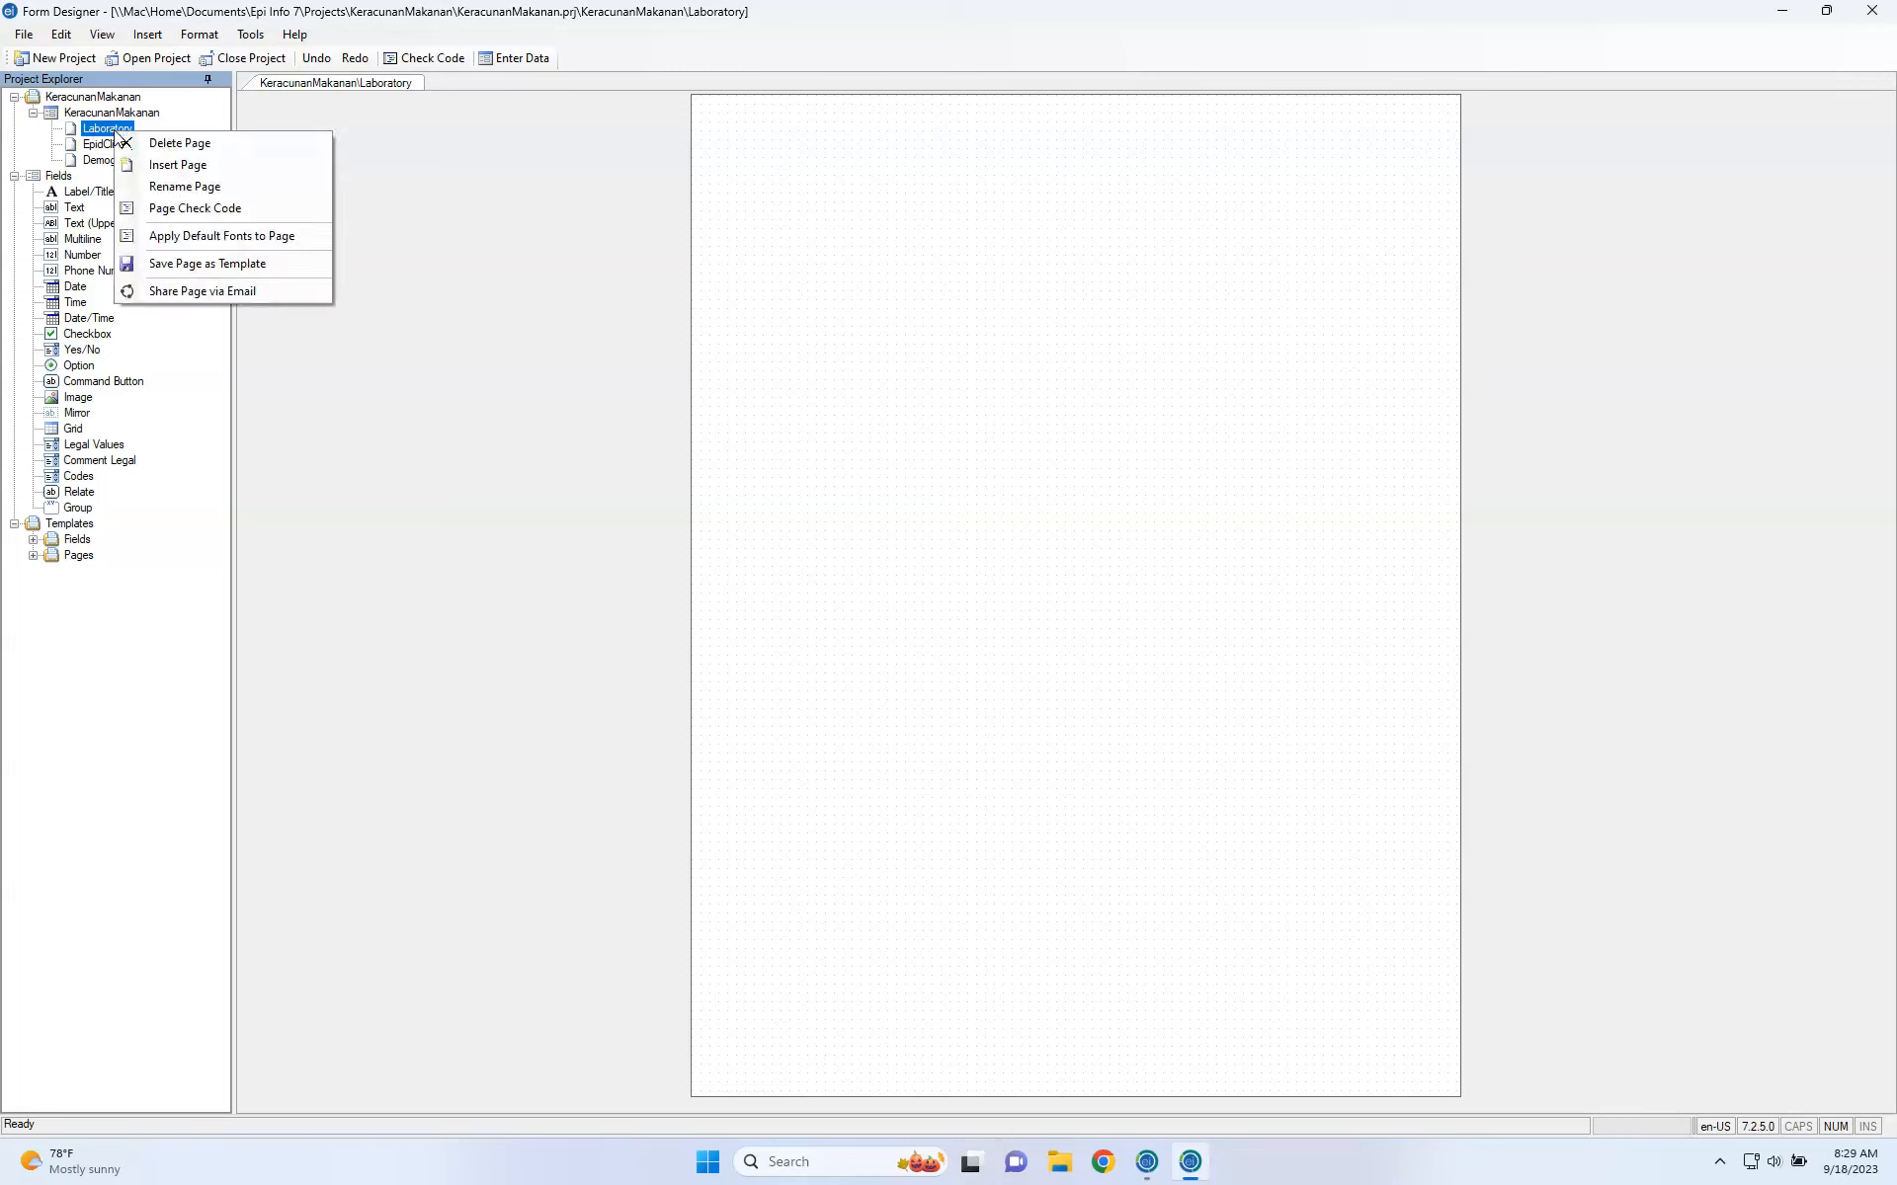
left_click(164, 164)
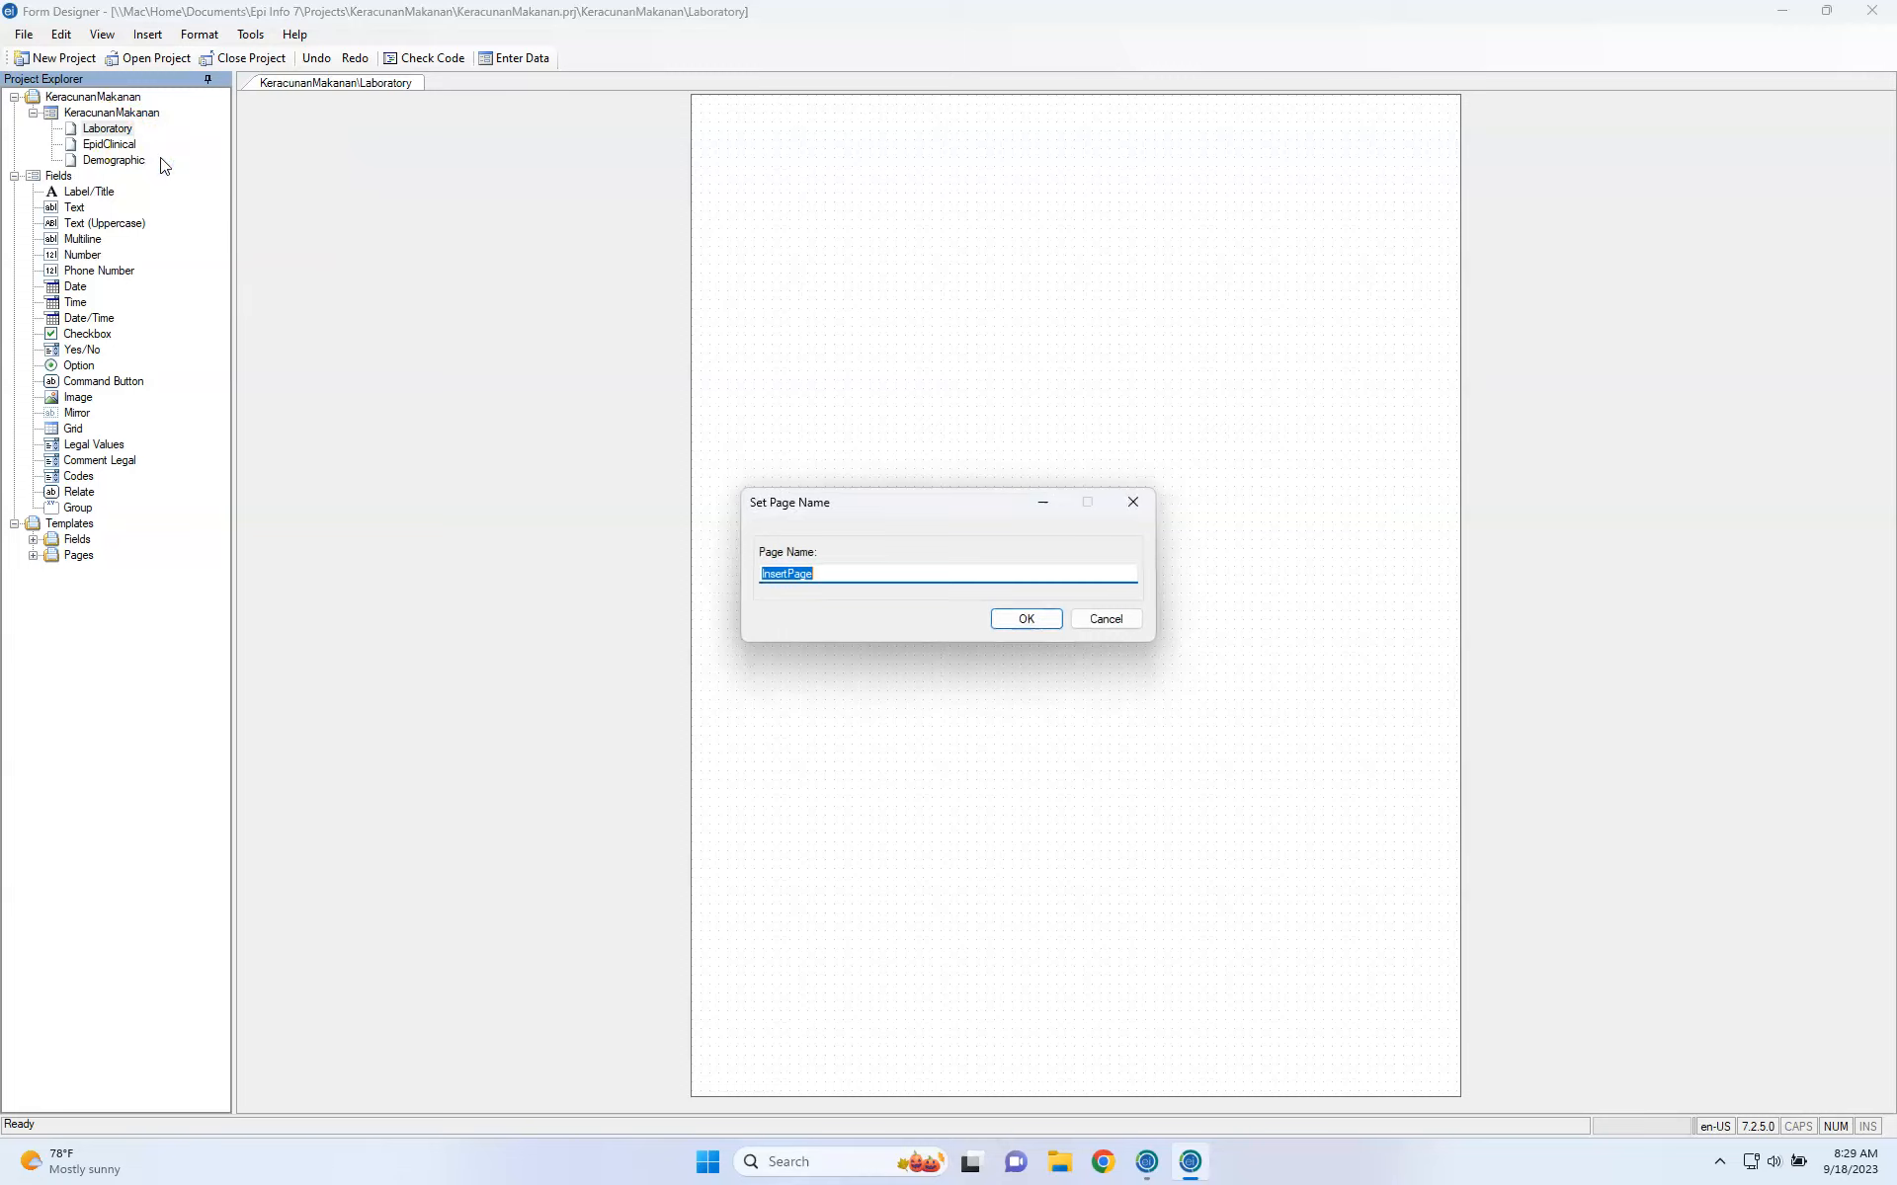
type("Environment")
key("Return")
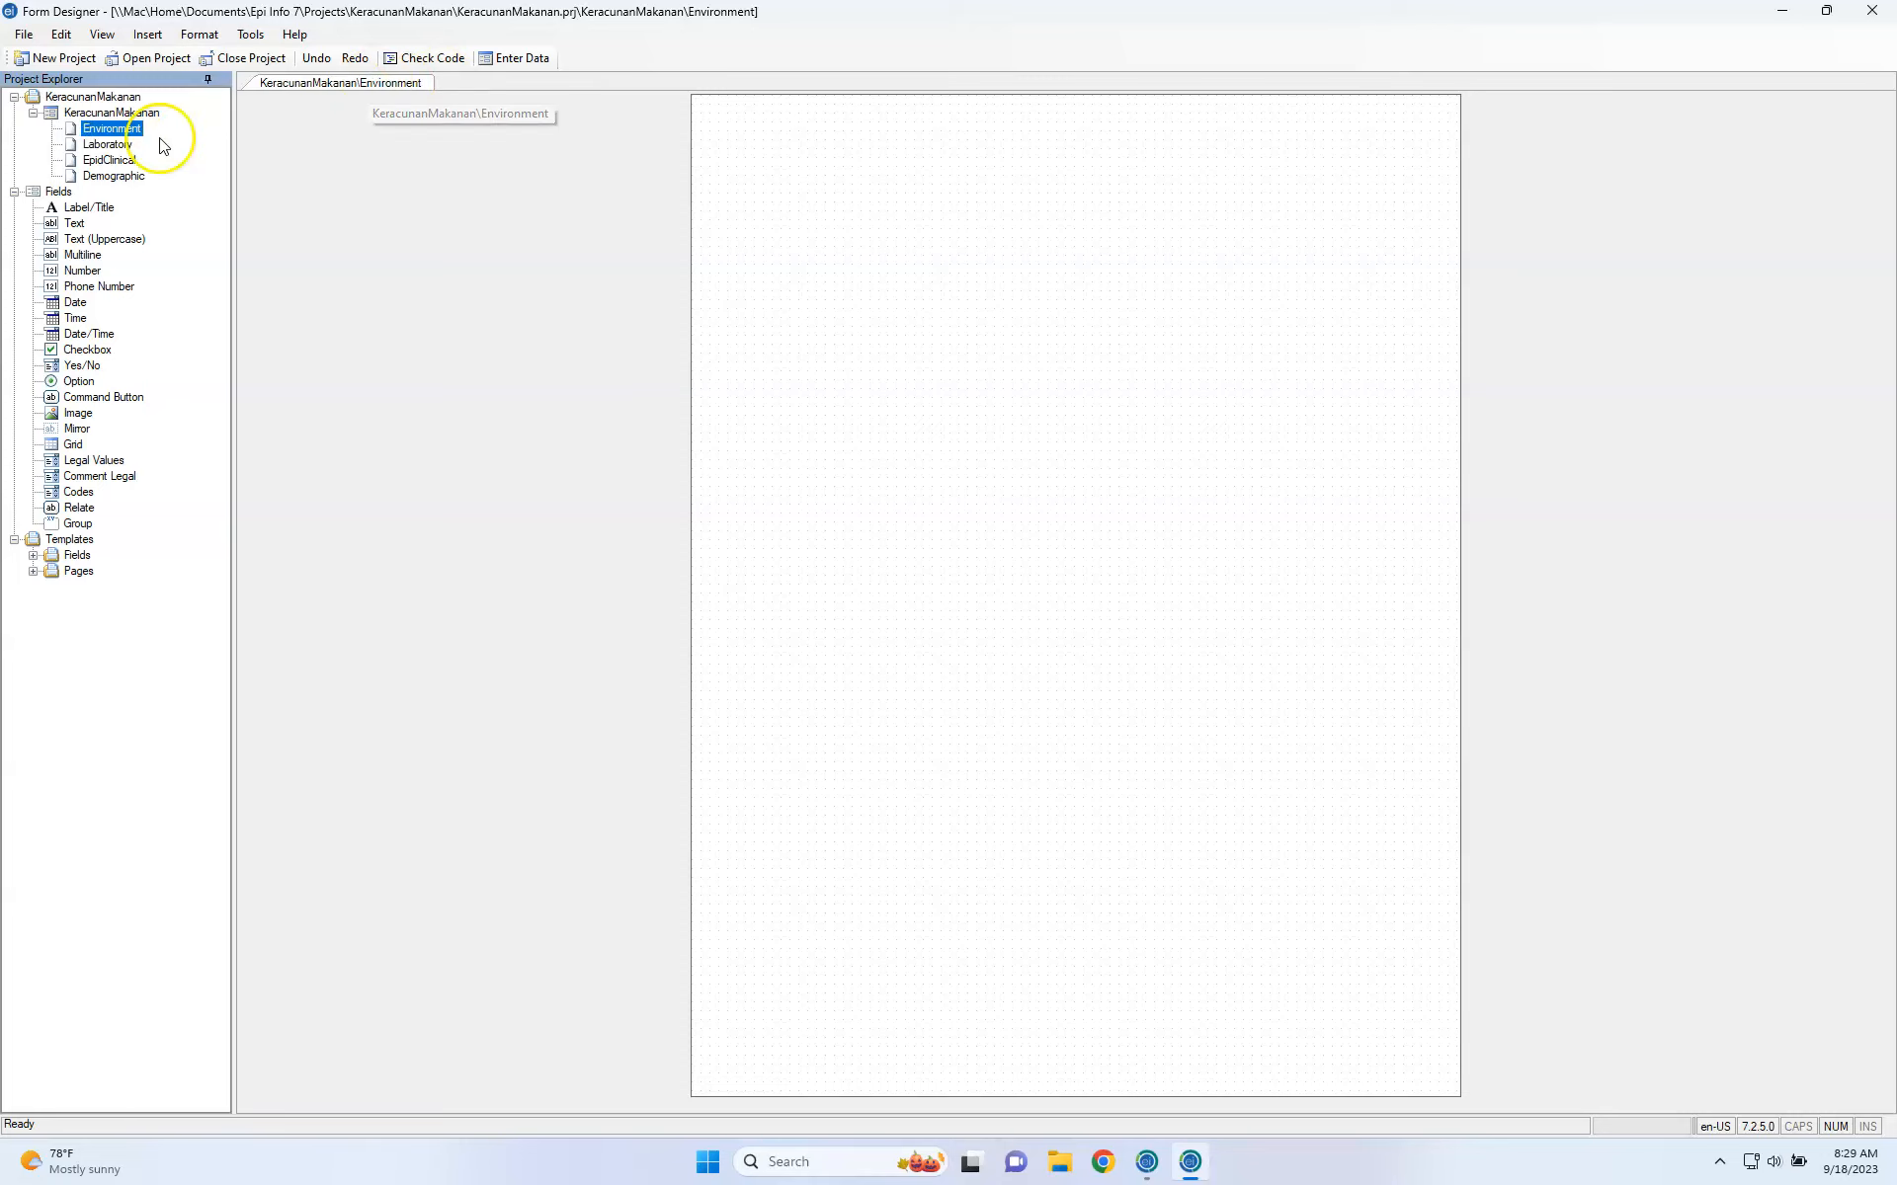
left_click(113, 178)
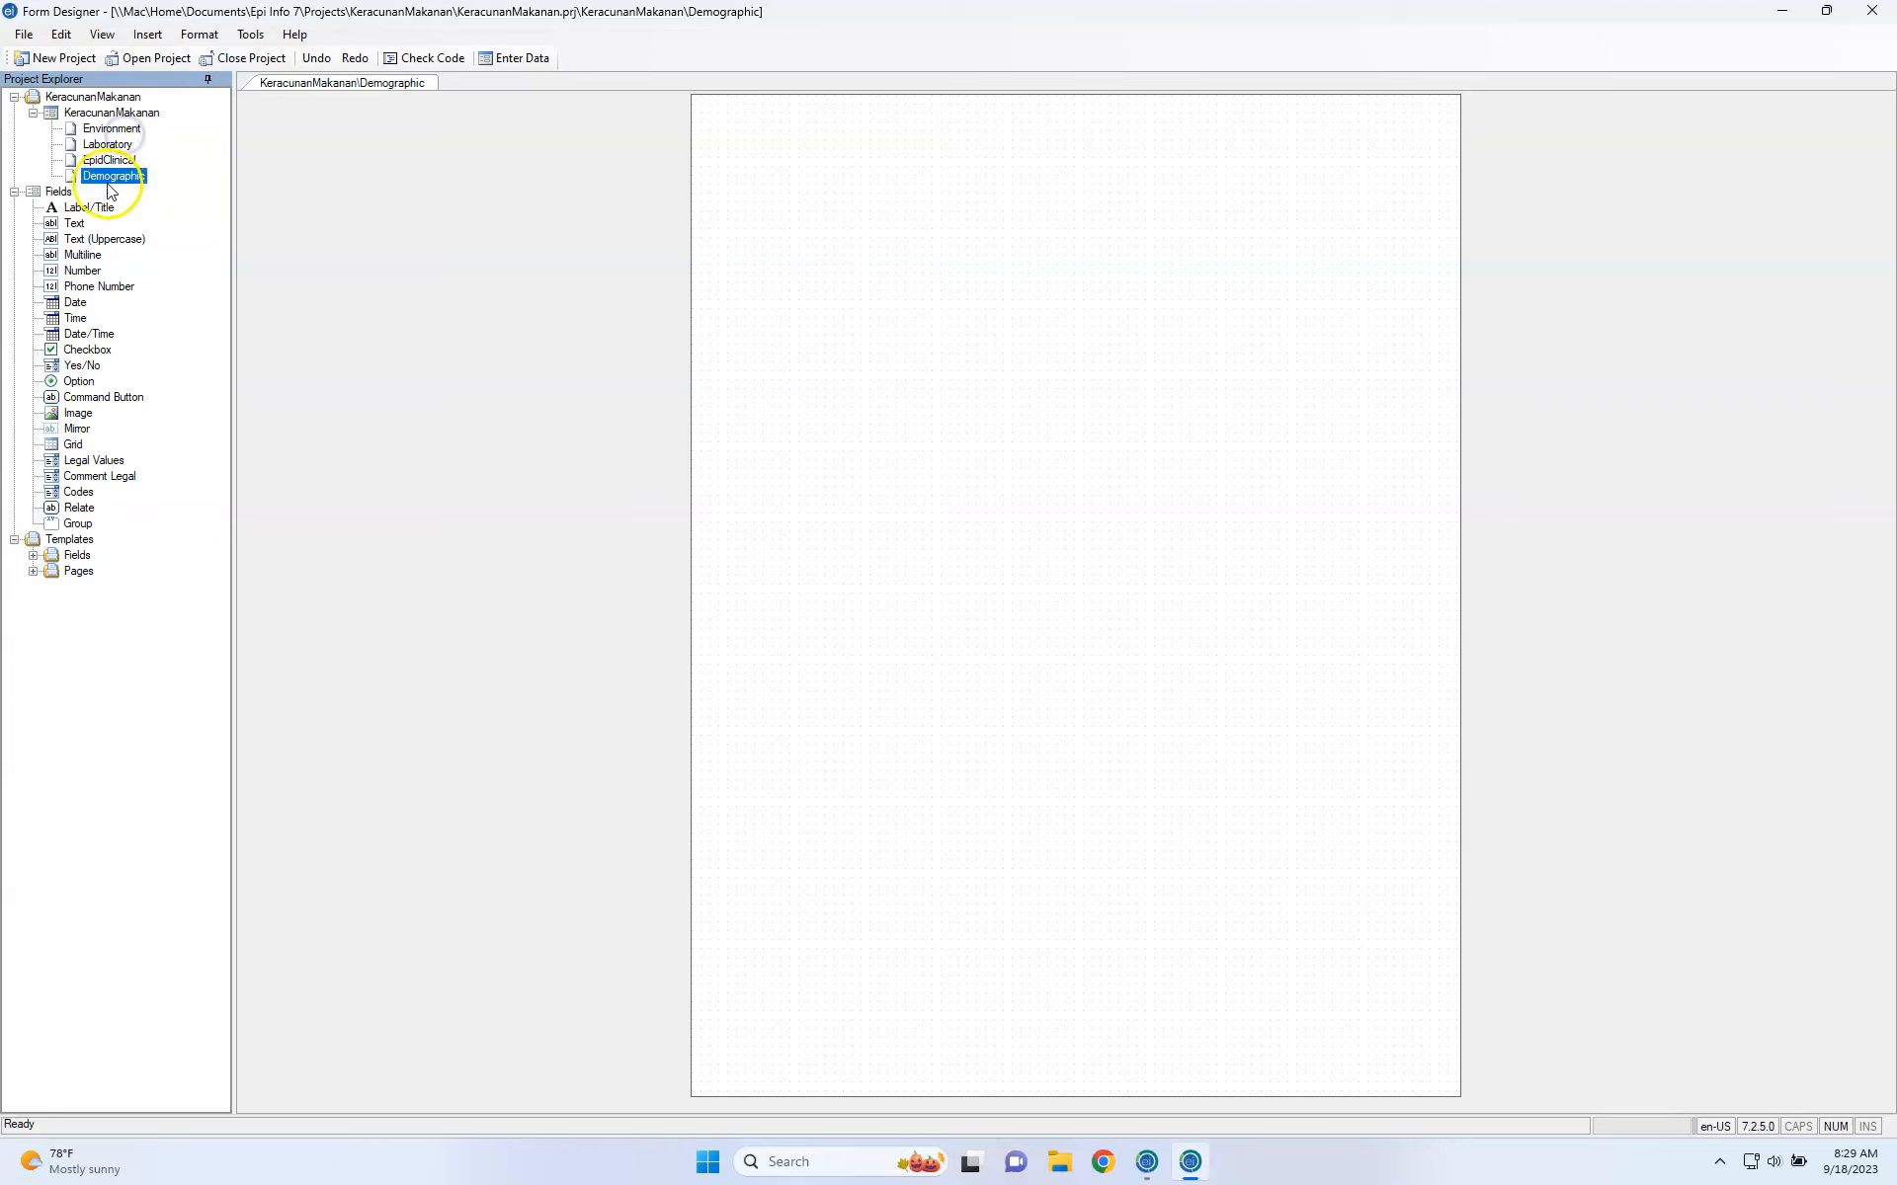
Move Demographic to the top of the page list and EpidClinical directly after it.
left_click_drag(115, 130, 116, 125)
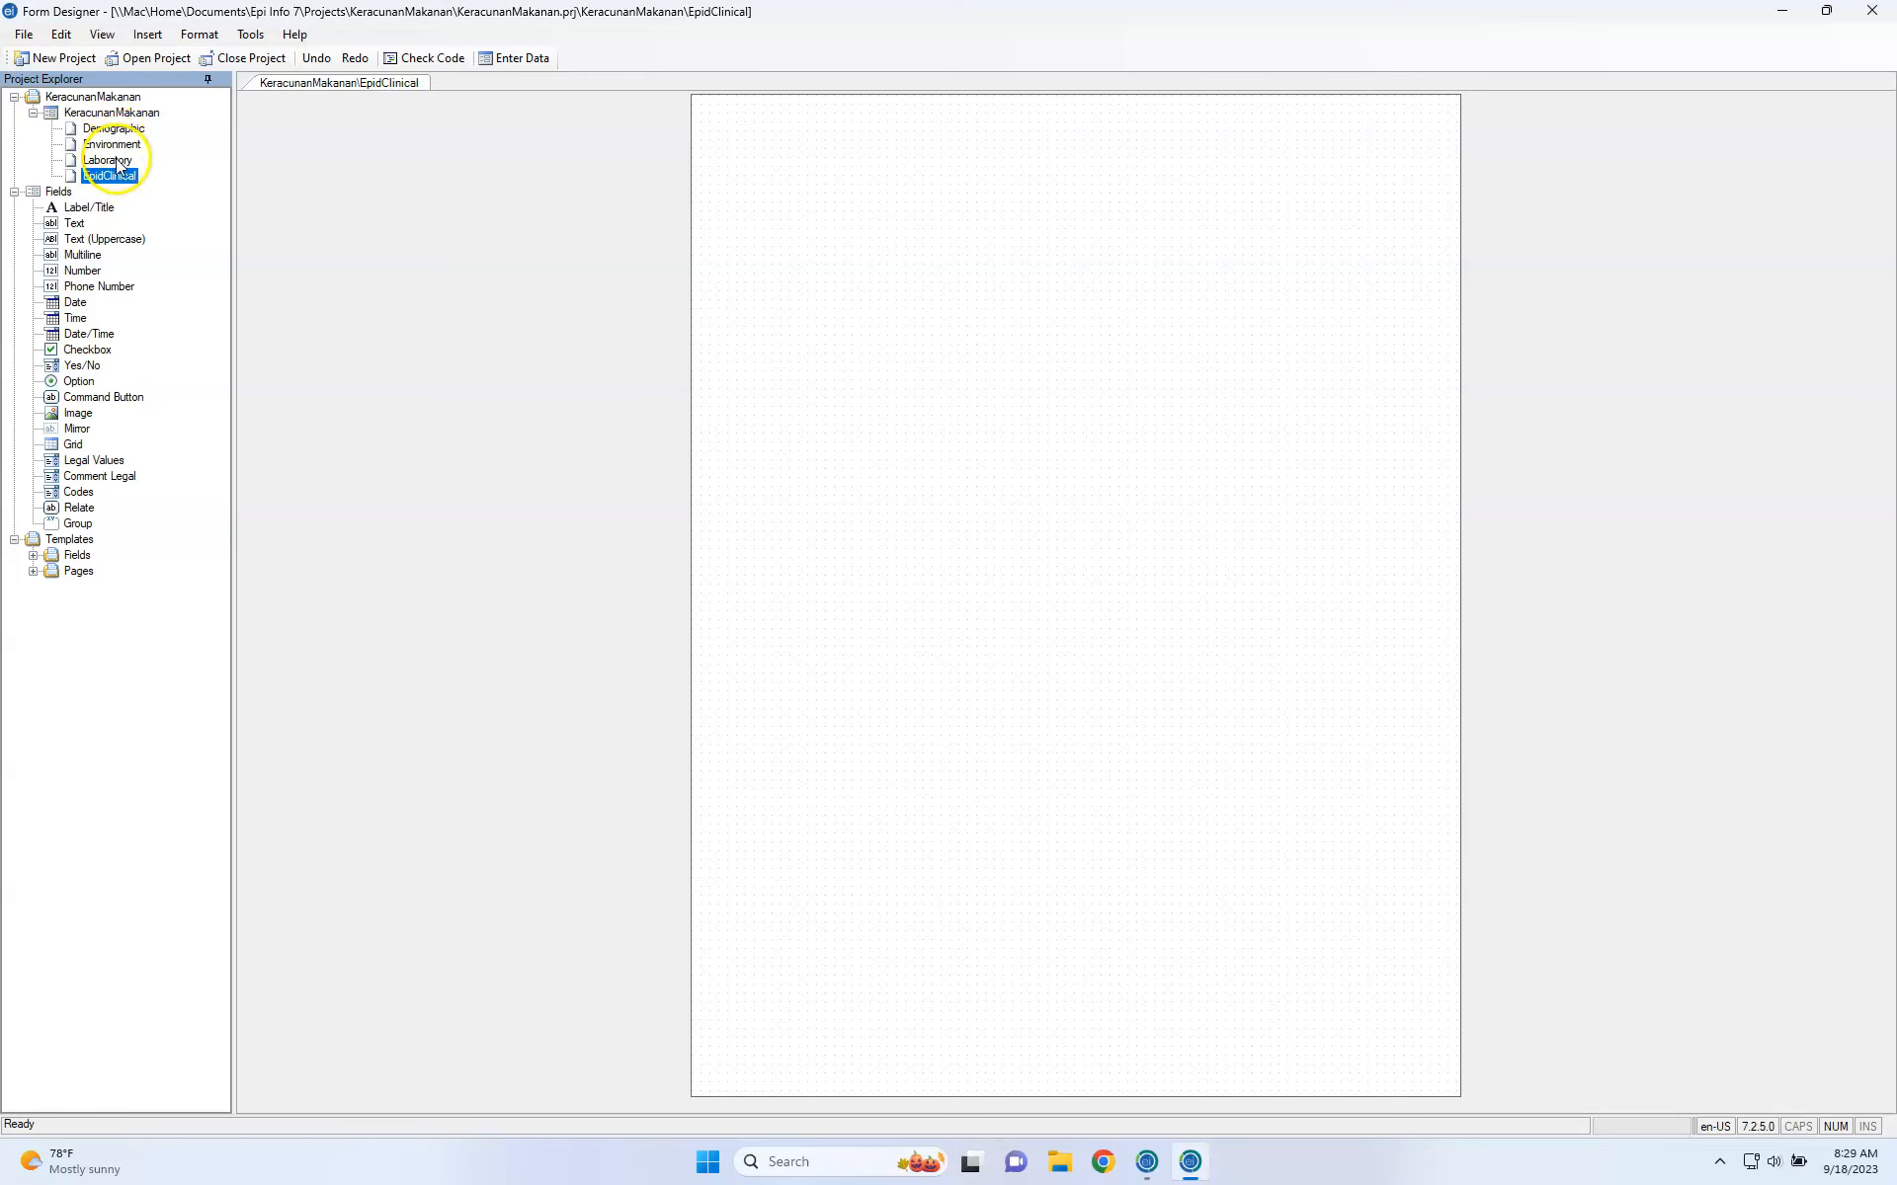
left_click_drag(117, 146, 109, 164)
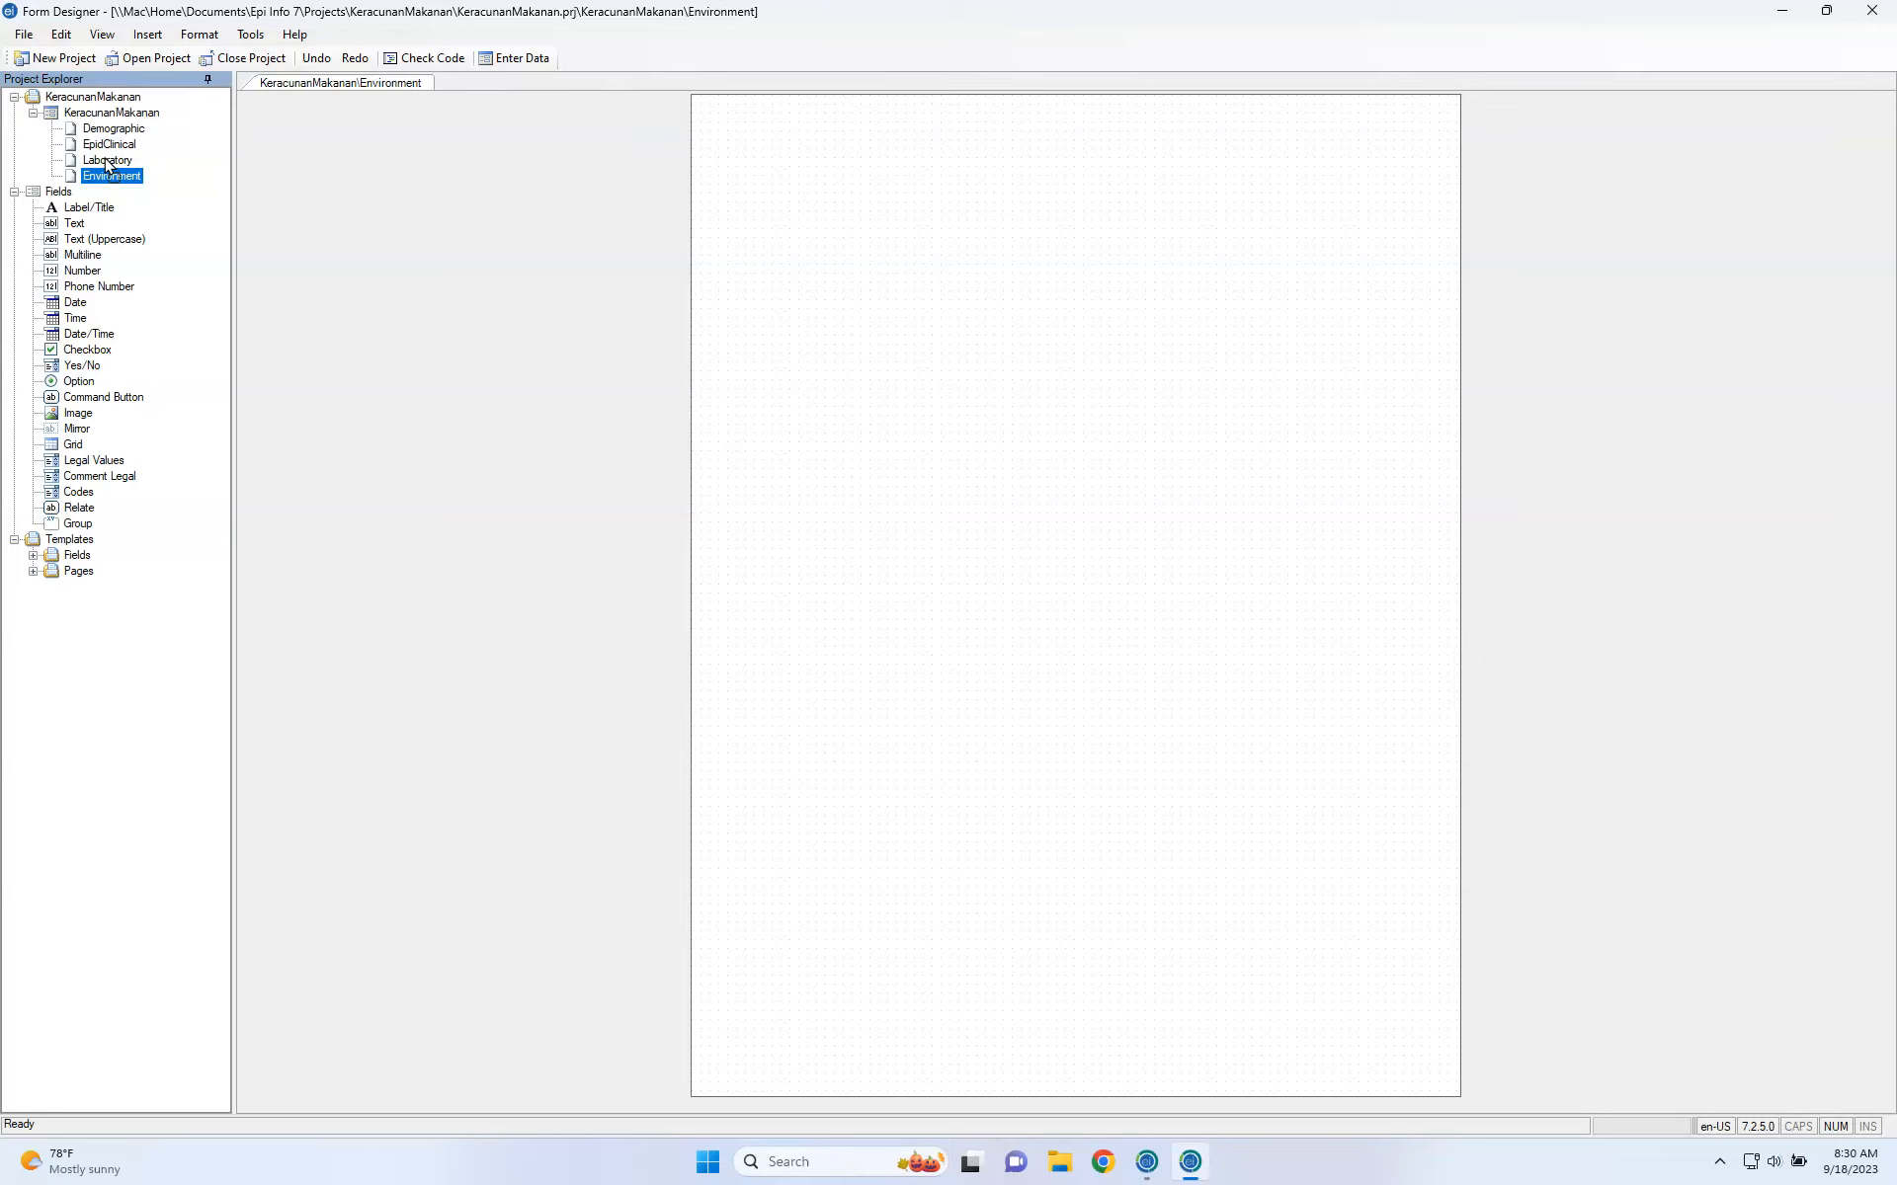
left_click(115, 130)
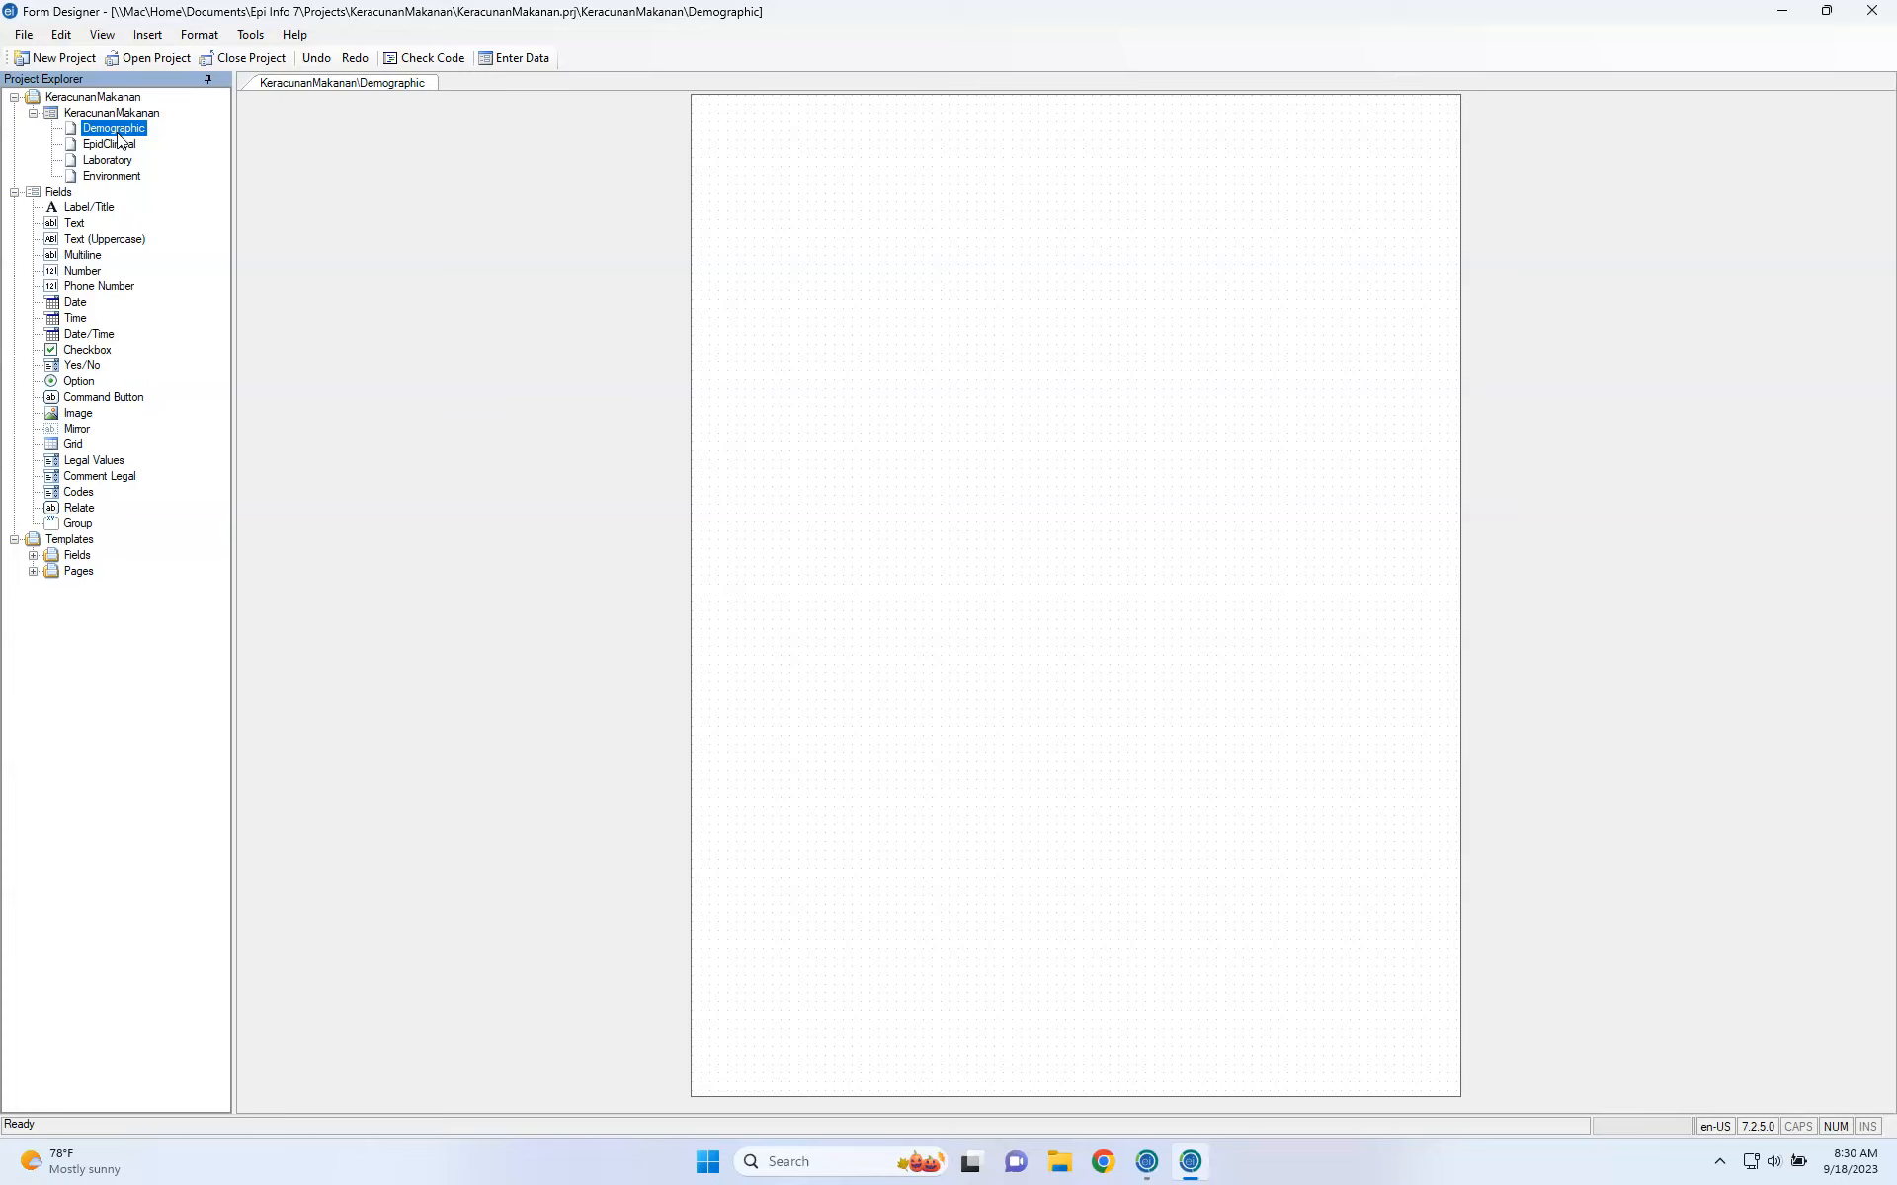
left_click(96, 145)
left_click(110, 144)
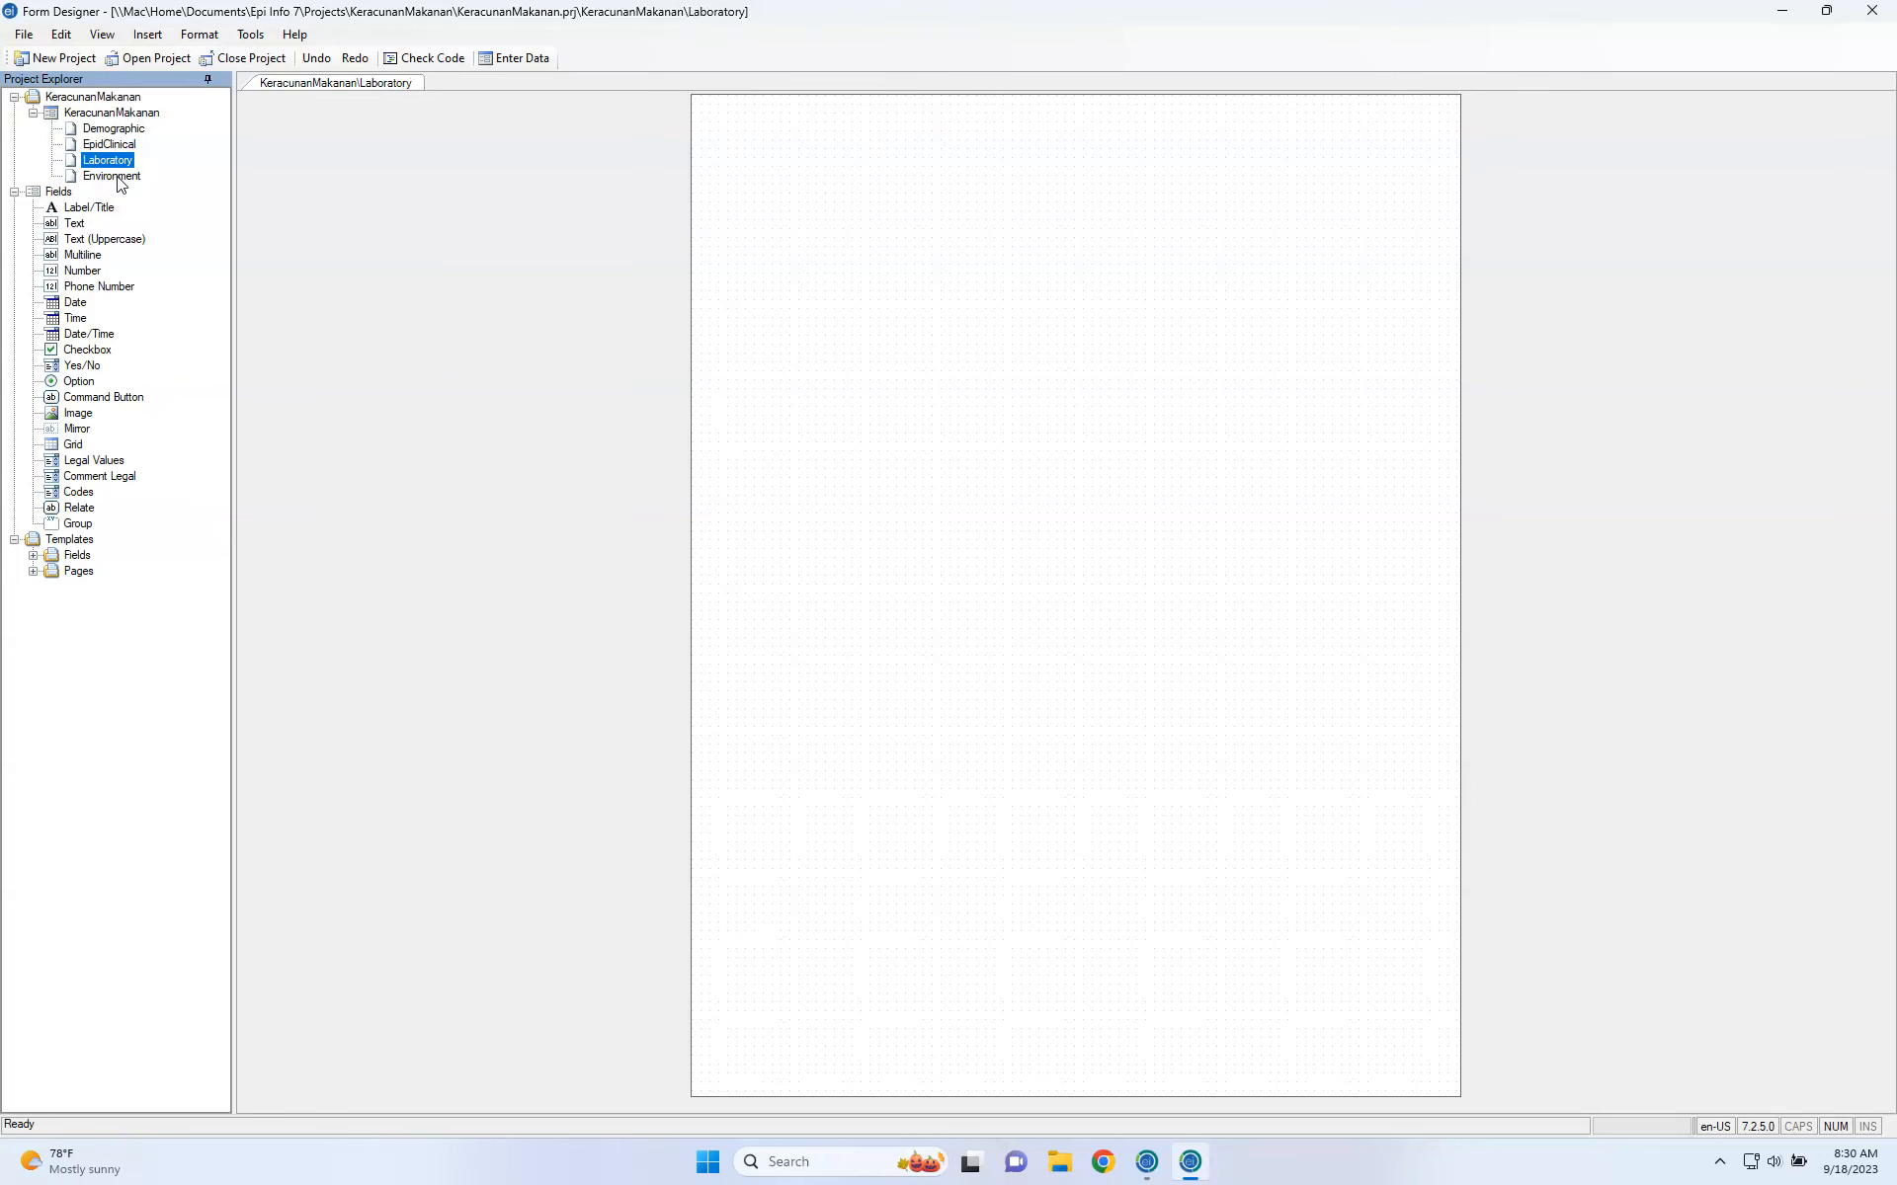
left_click(111, 176)
left_click(115, 115)
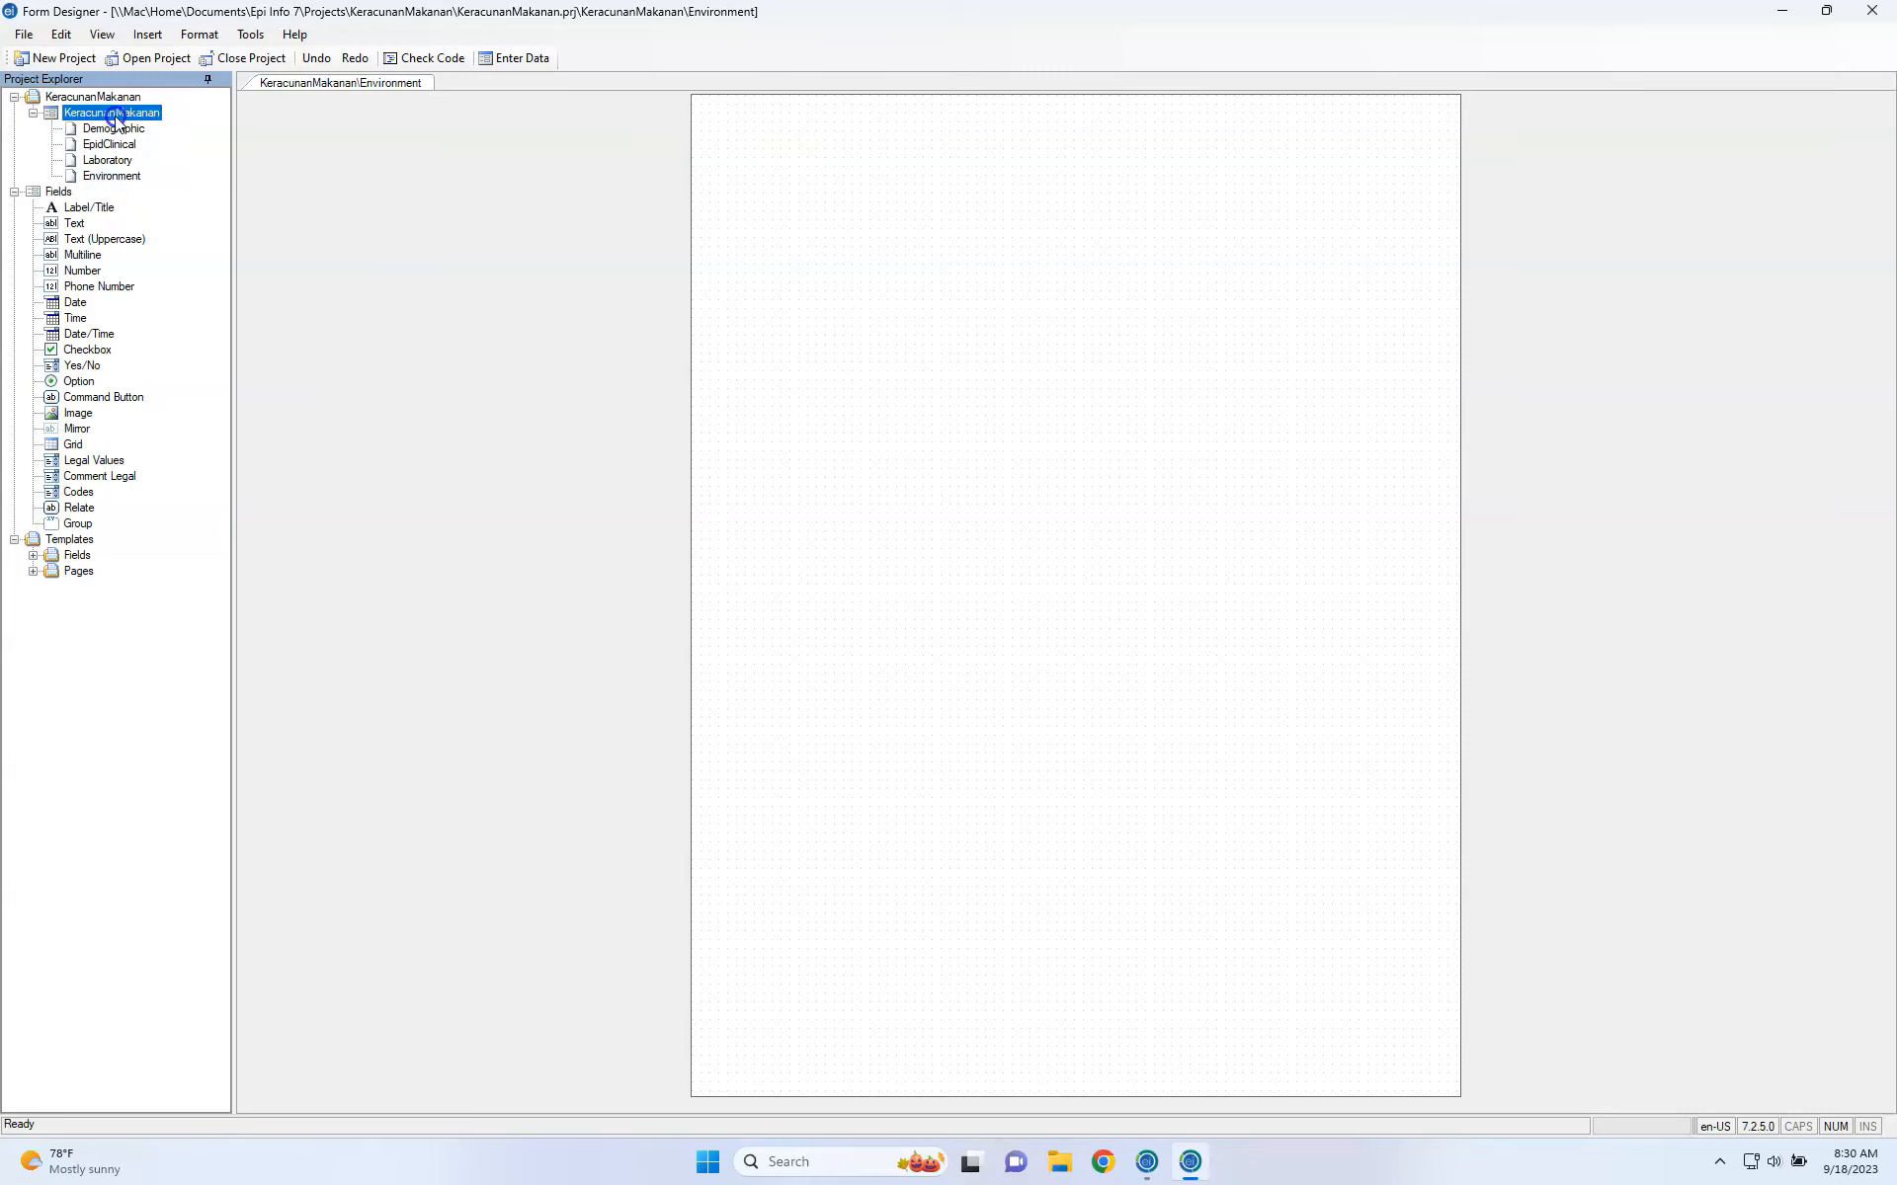
right_click(117, 123)
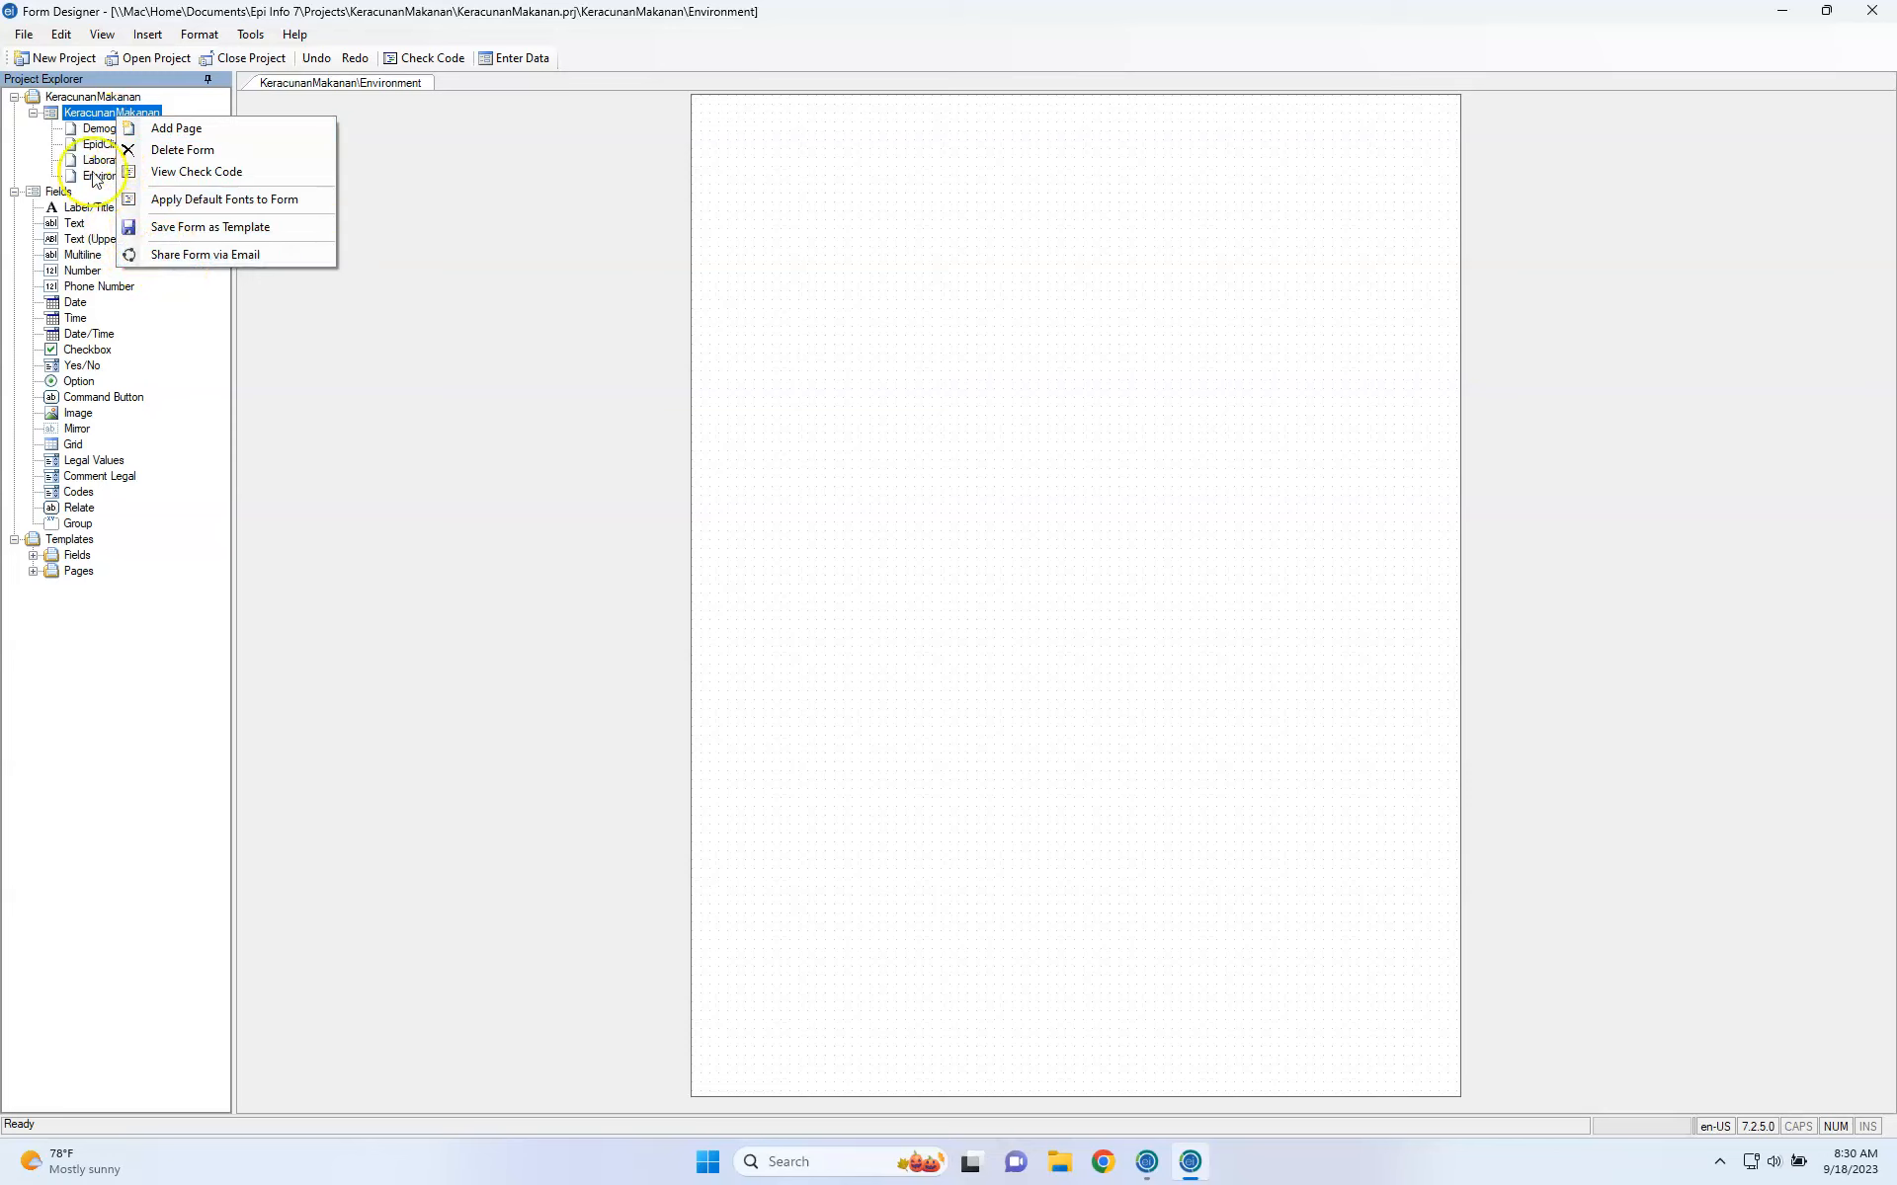
left_click(91, 138)
left_click(99, 131)
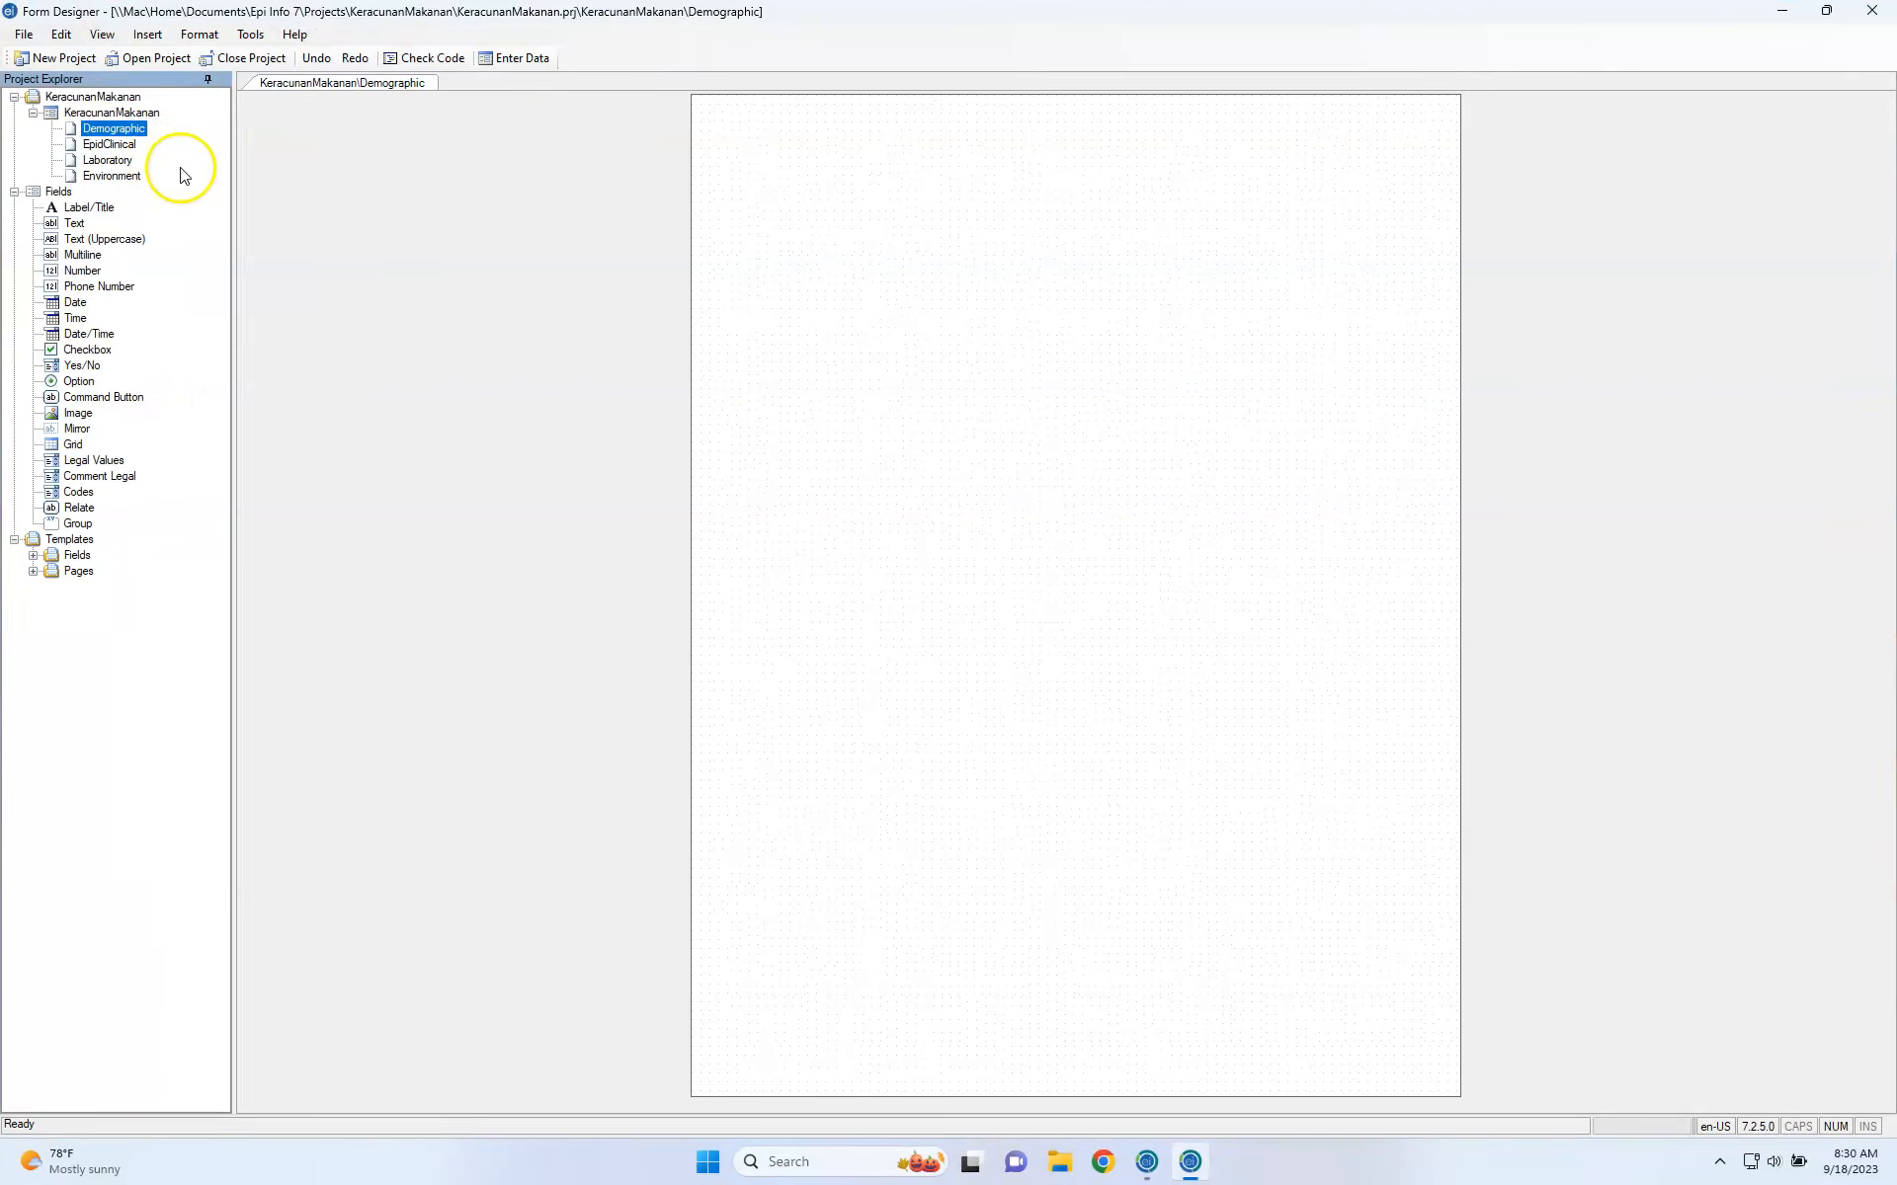
left_click(102, 36)
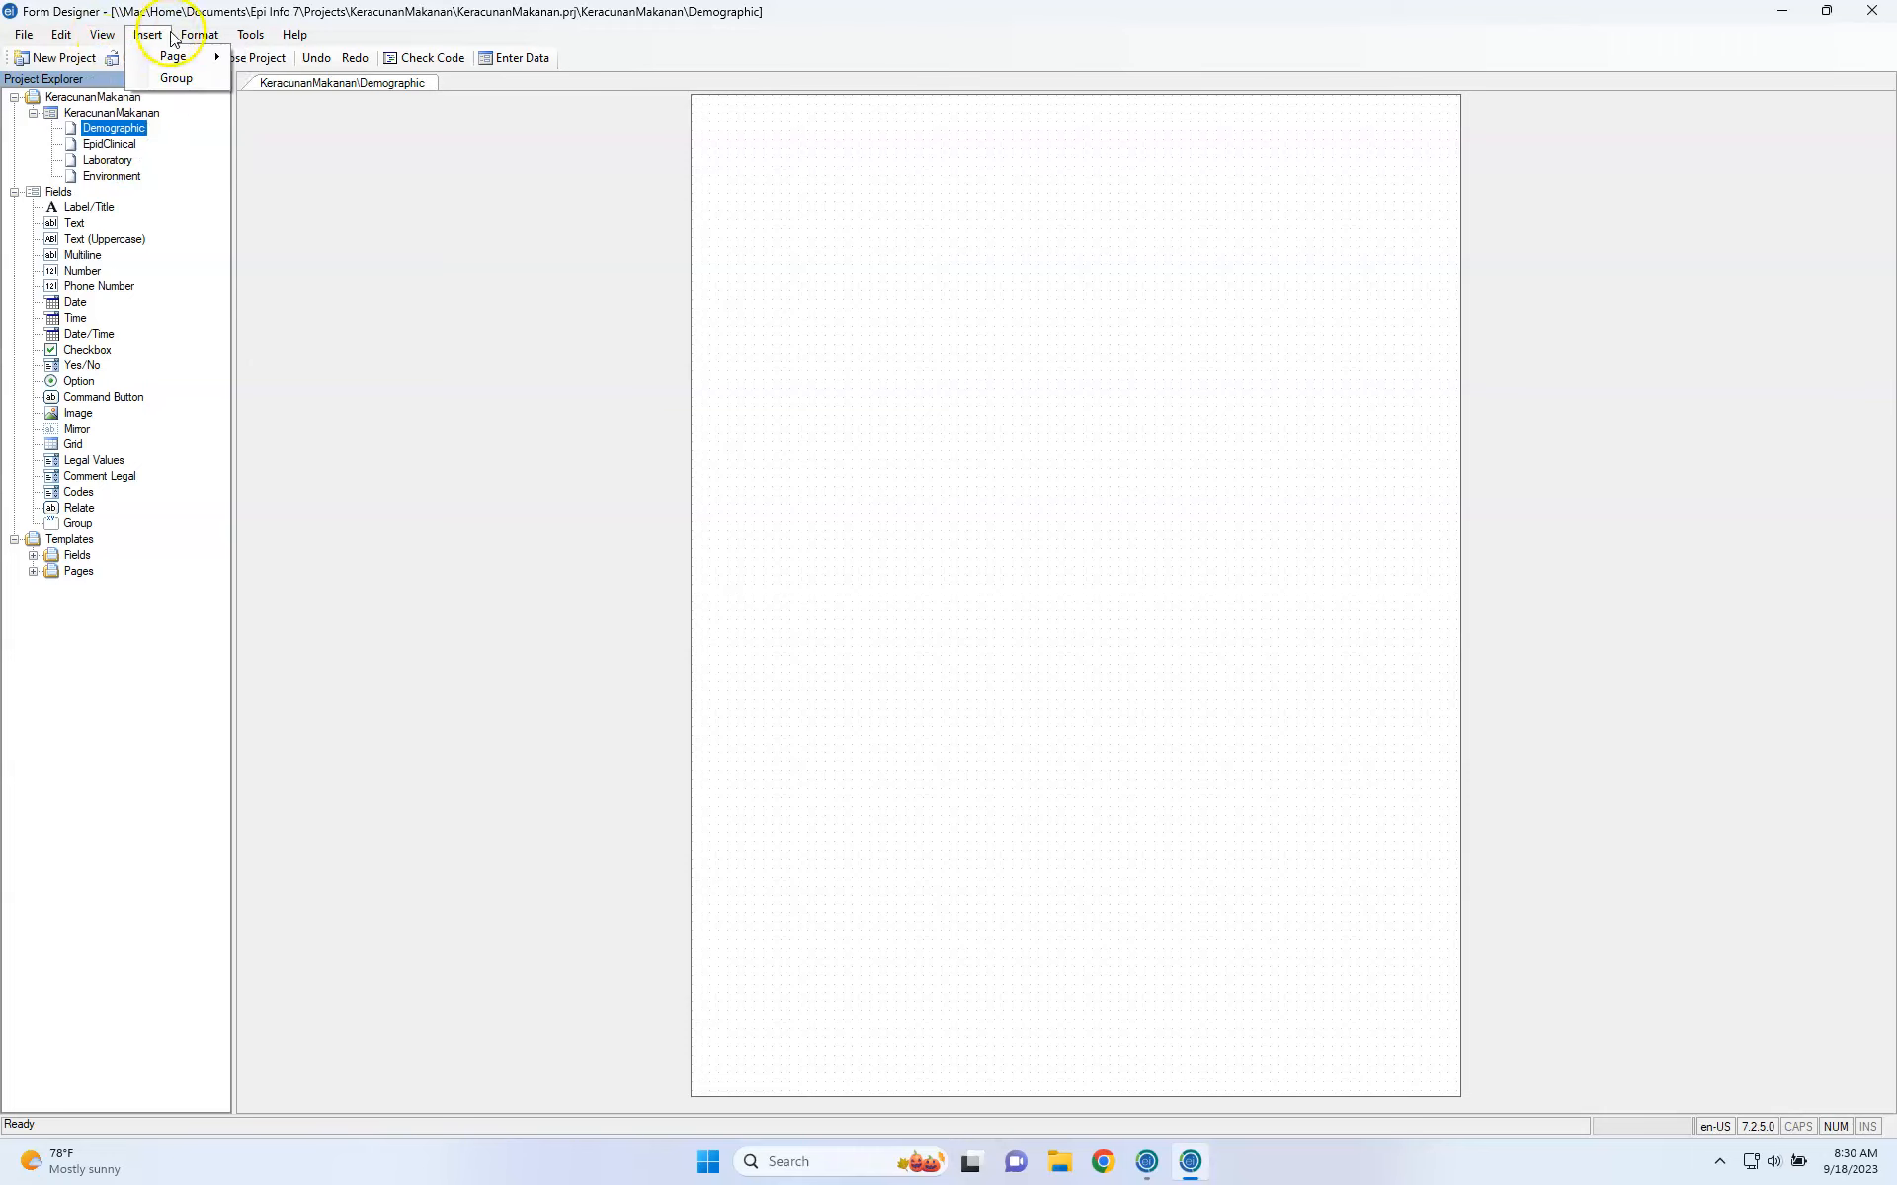
In Page Setup, change the paper size to A4 (210x297mm) and apply it.
mouse_move(193, 41)
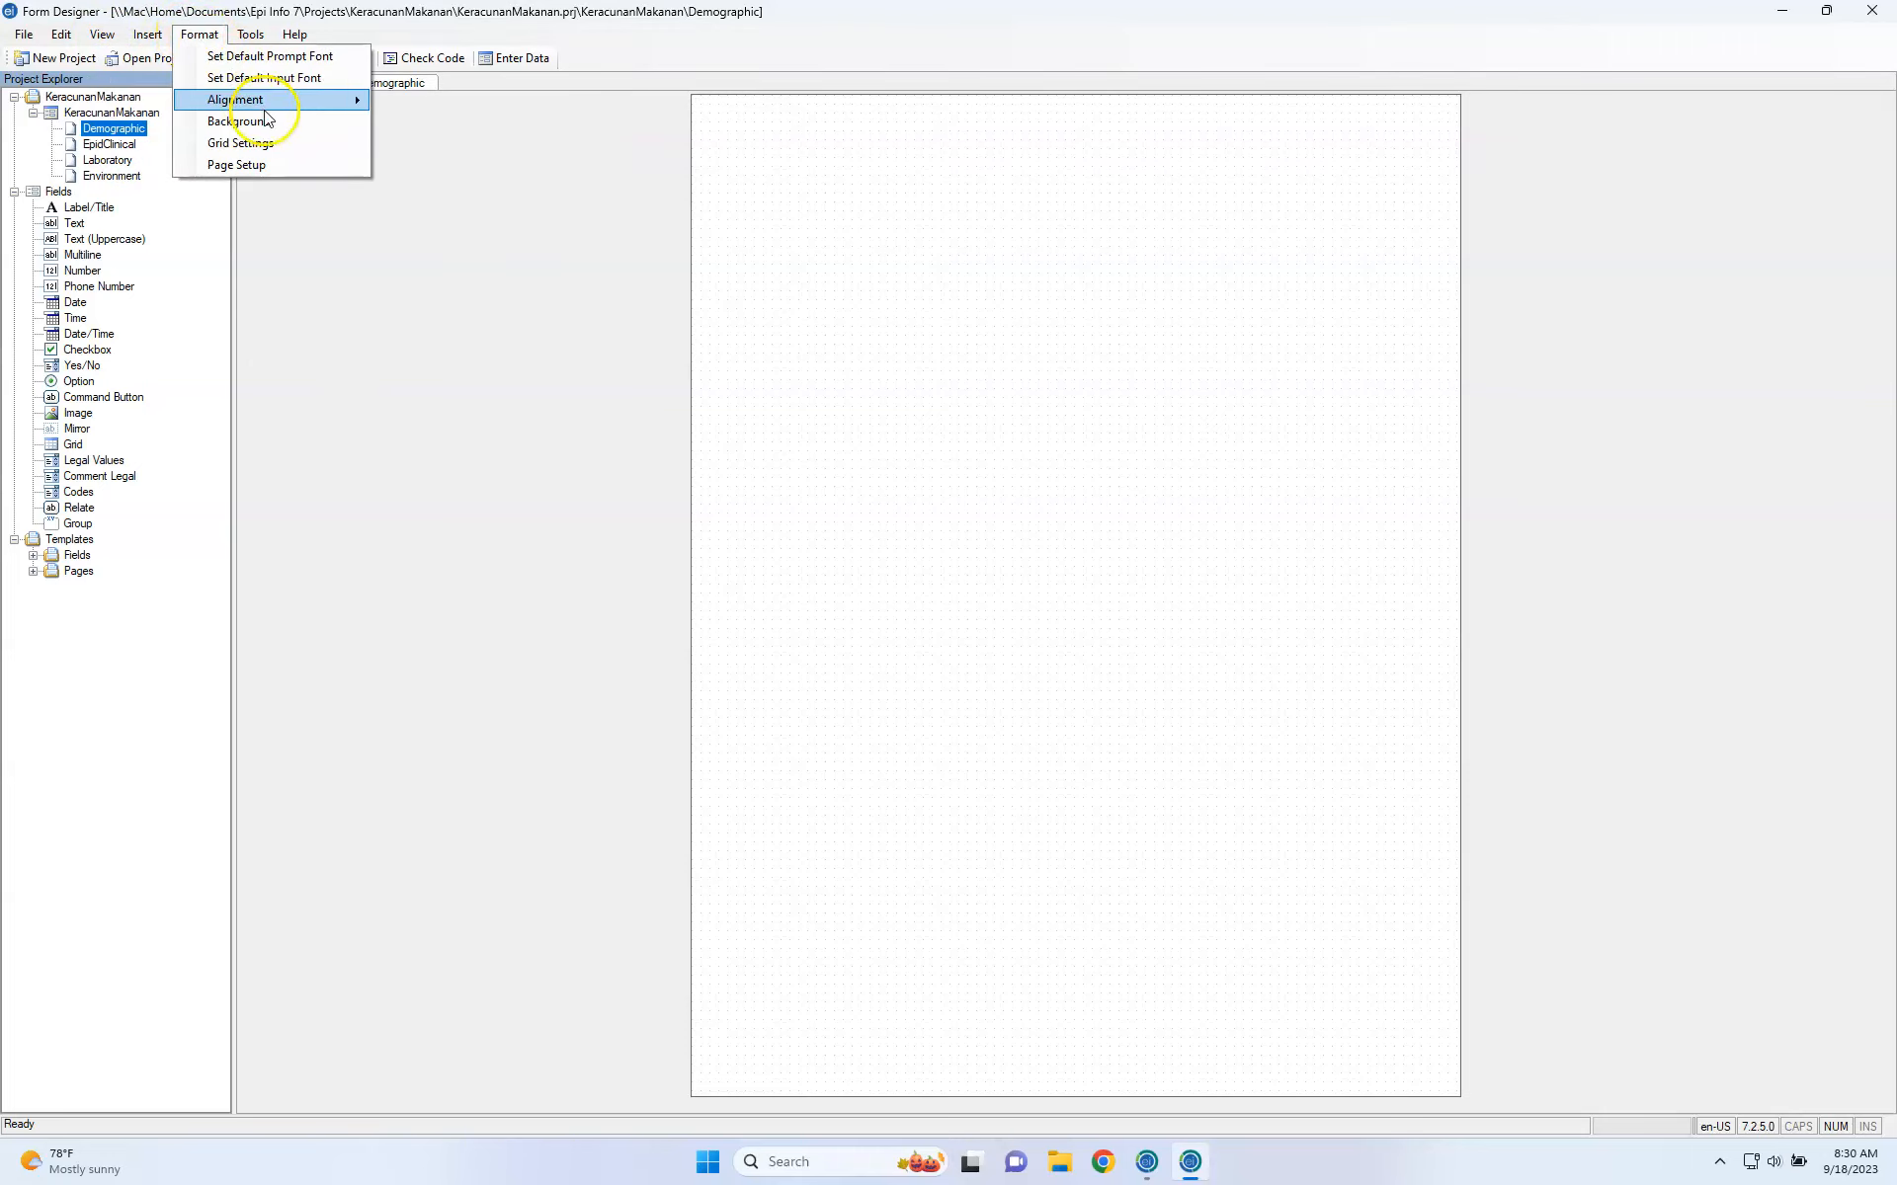
left_click(298, 166)
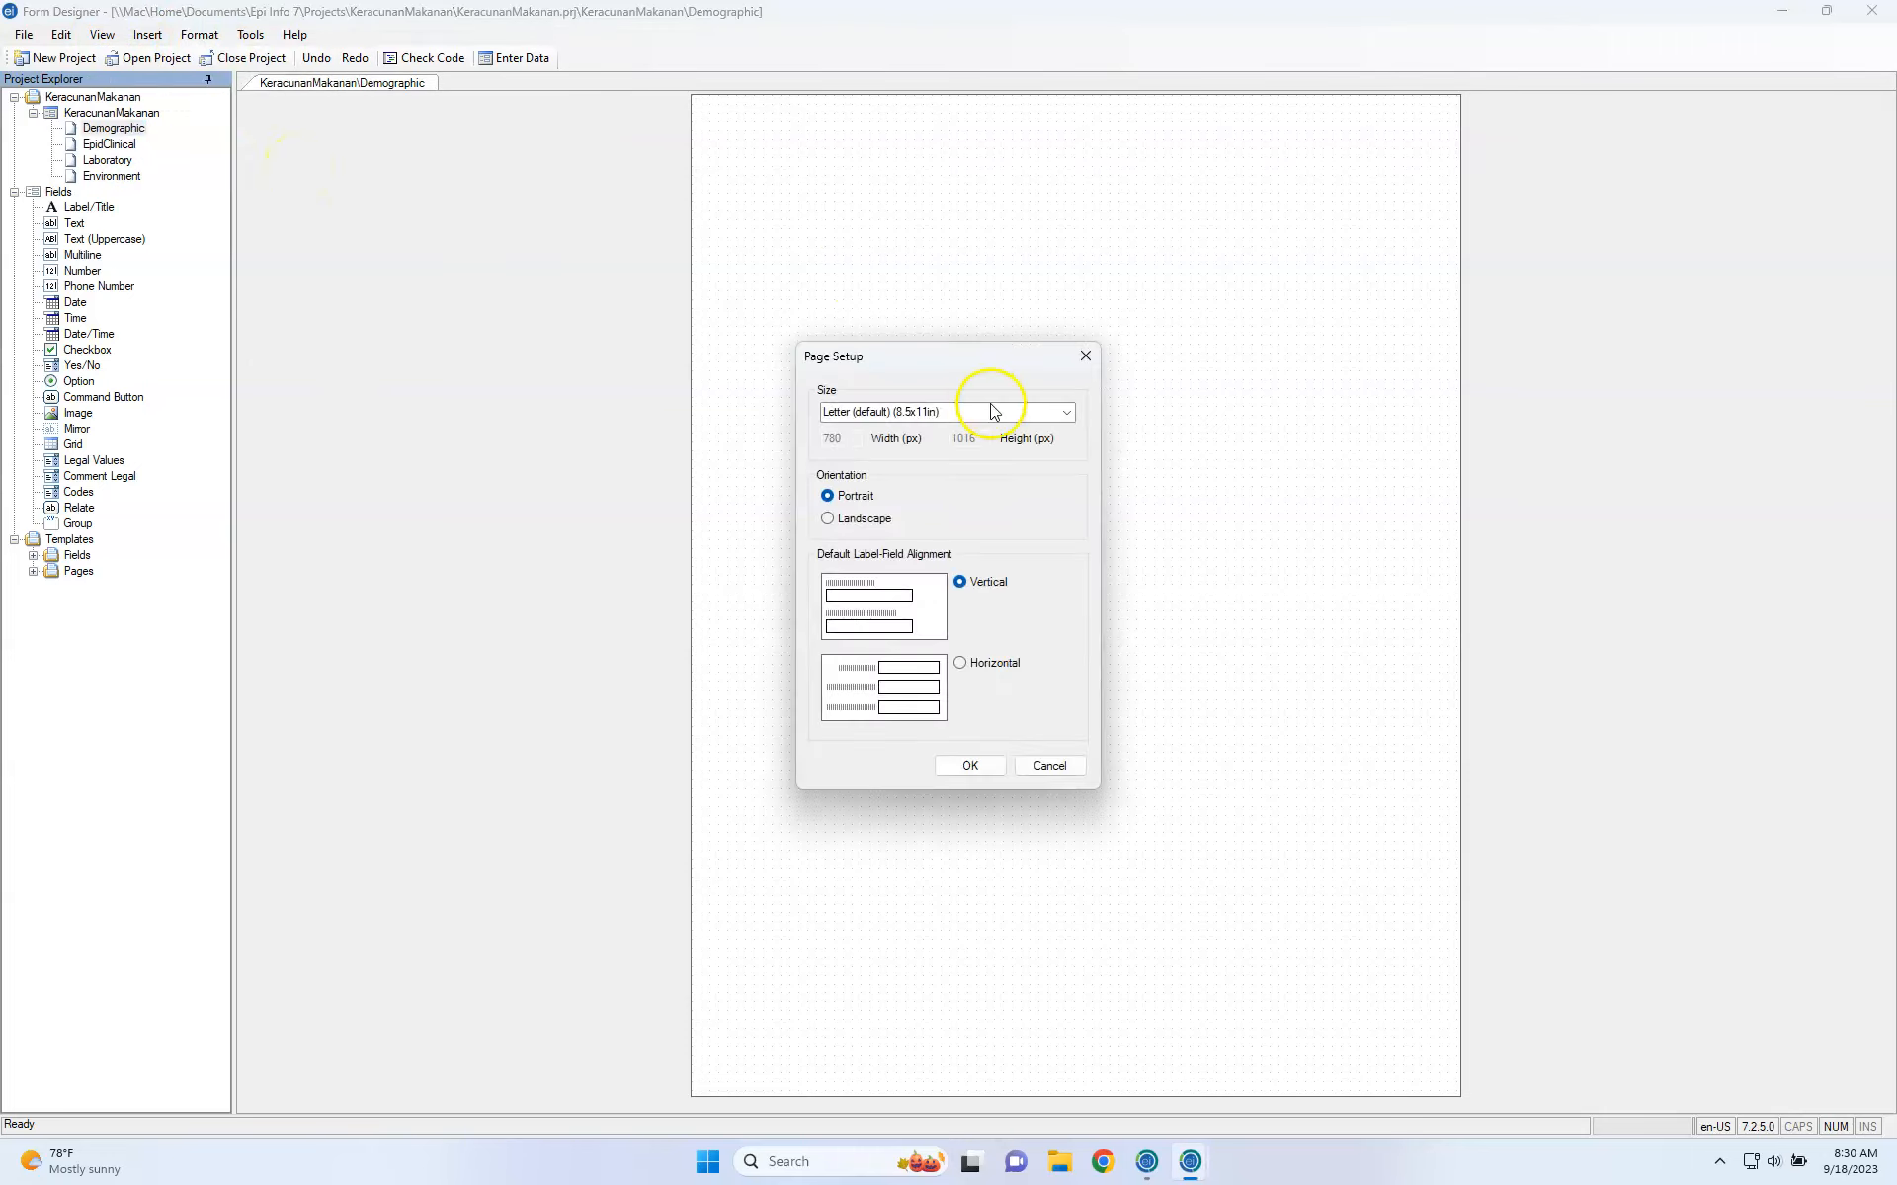
left_click(996, 415)
left_click(1067, 413)
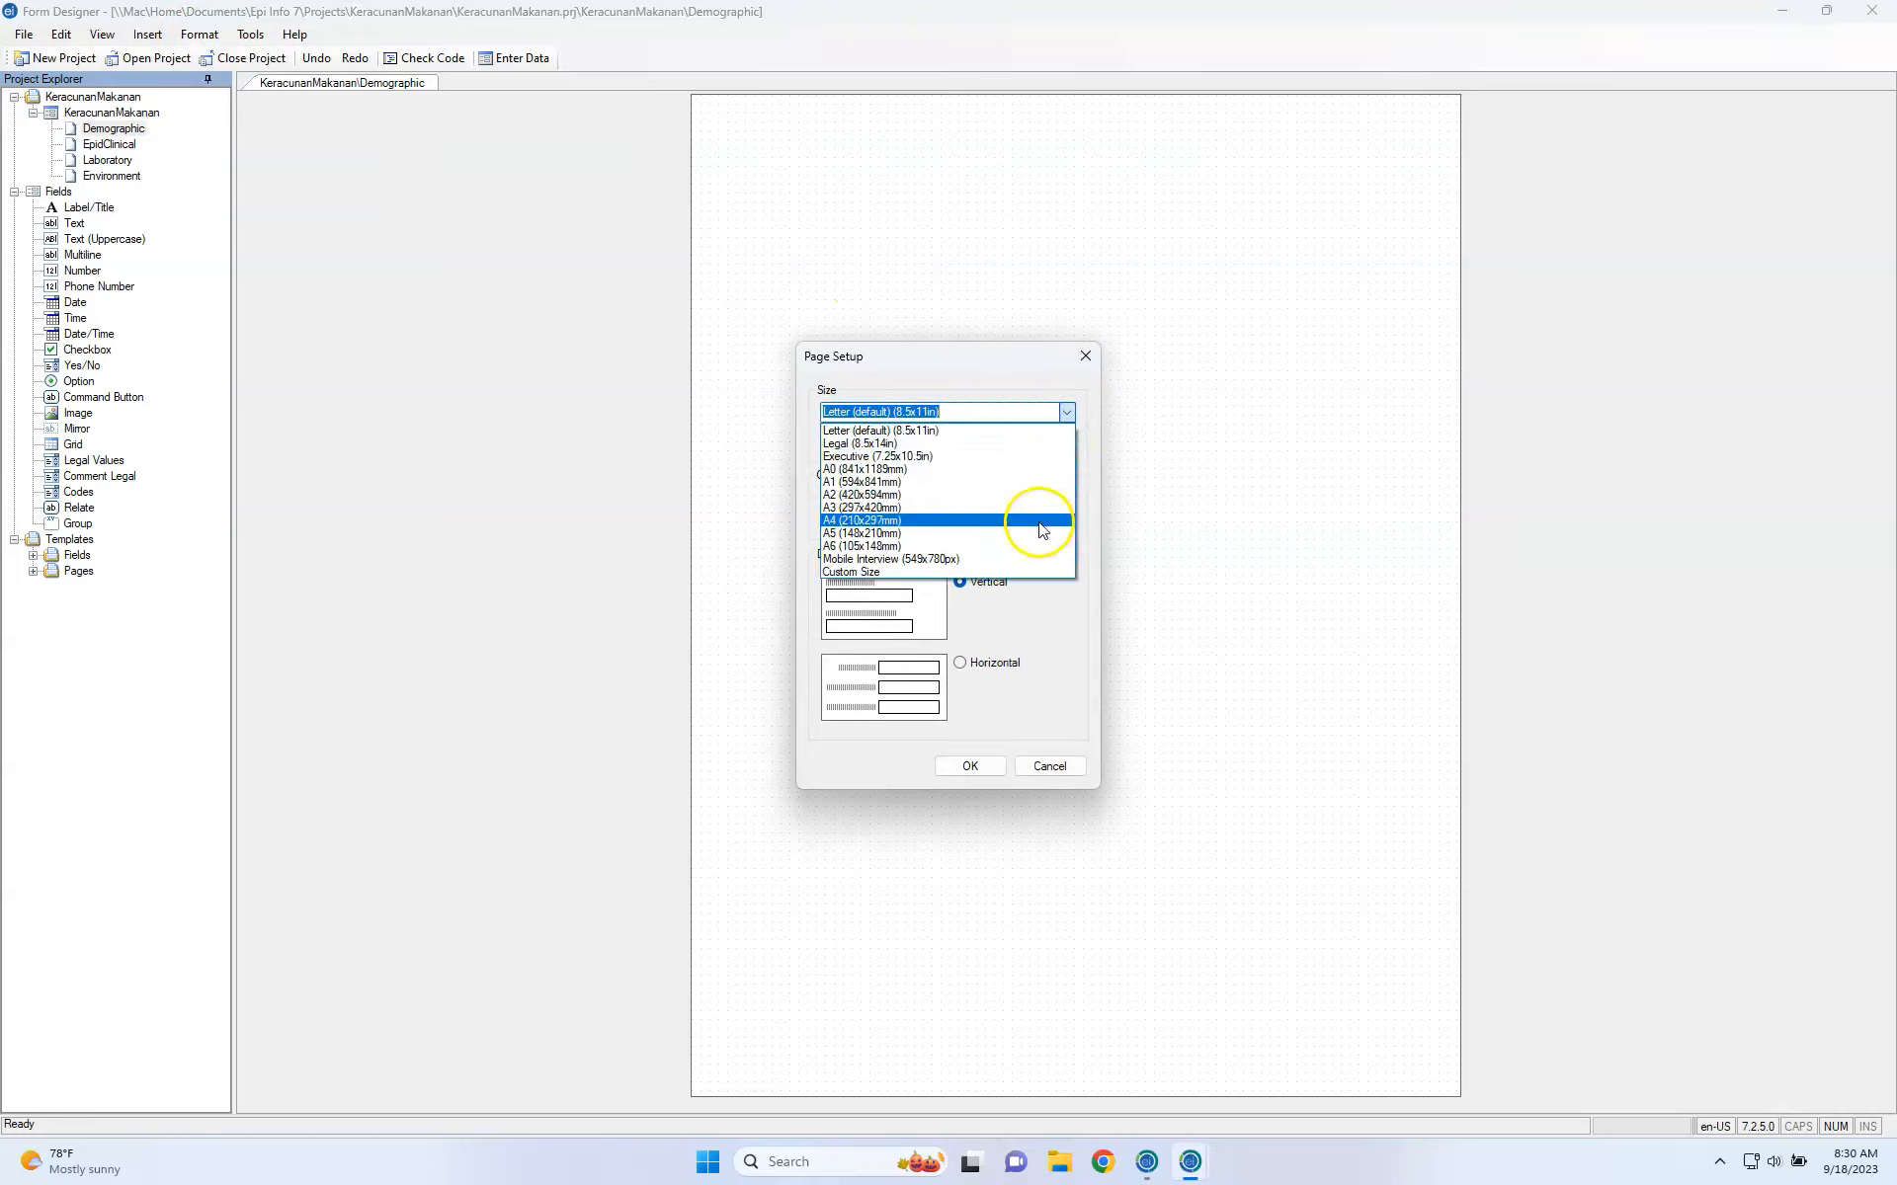
left_click(1037, 521)
left_click(969, 767)
left_click(954, 731)
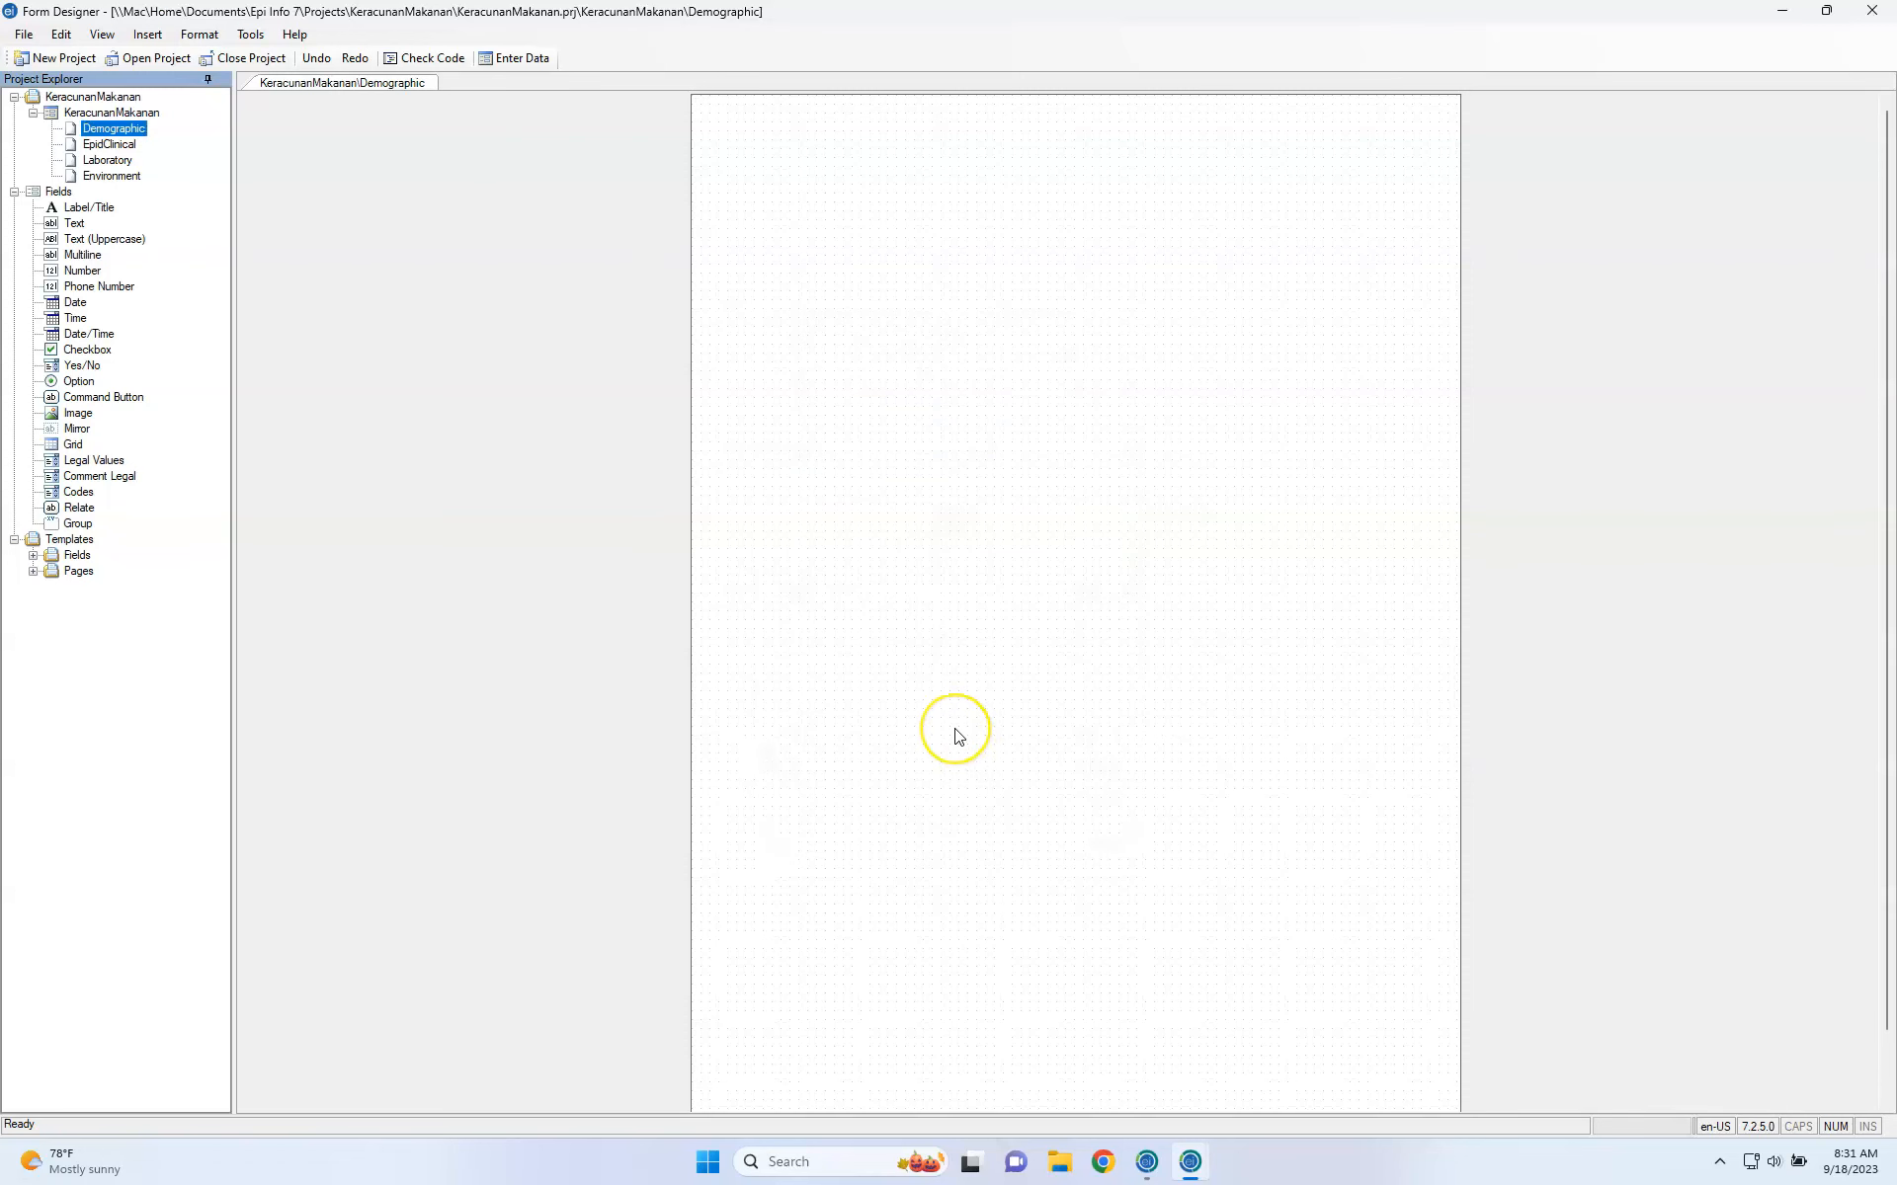
left_click(893, 733)
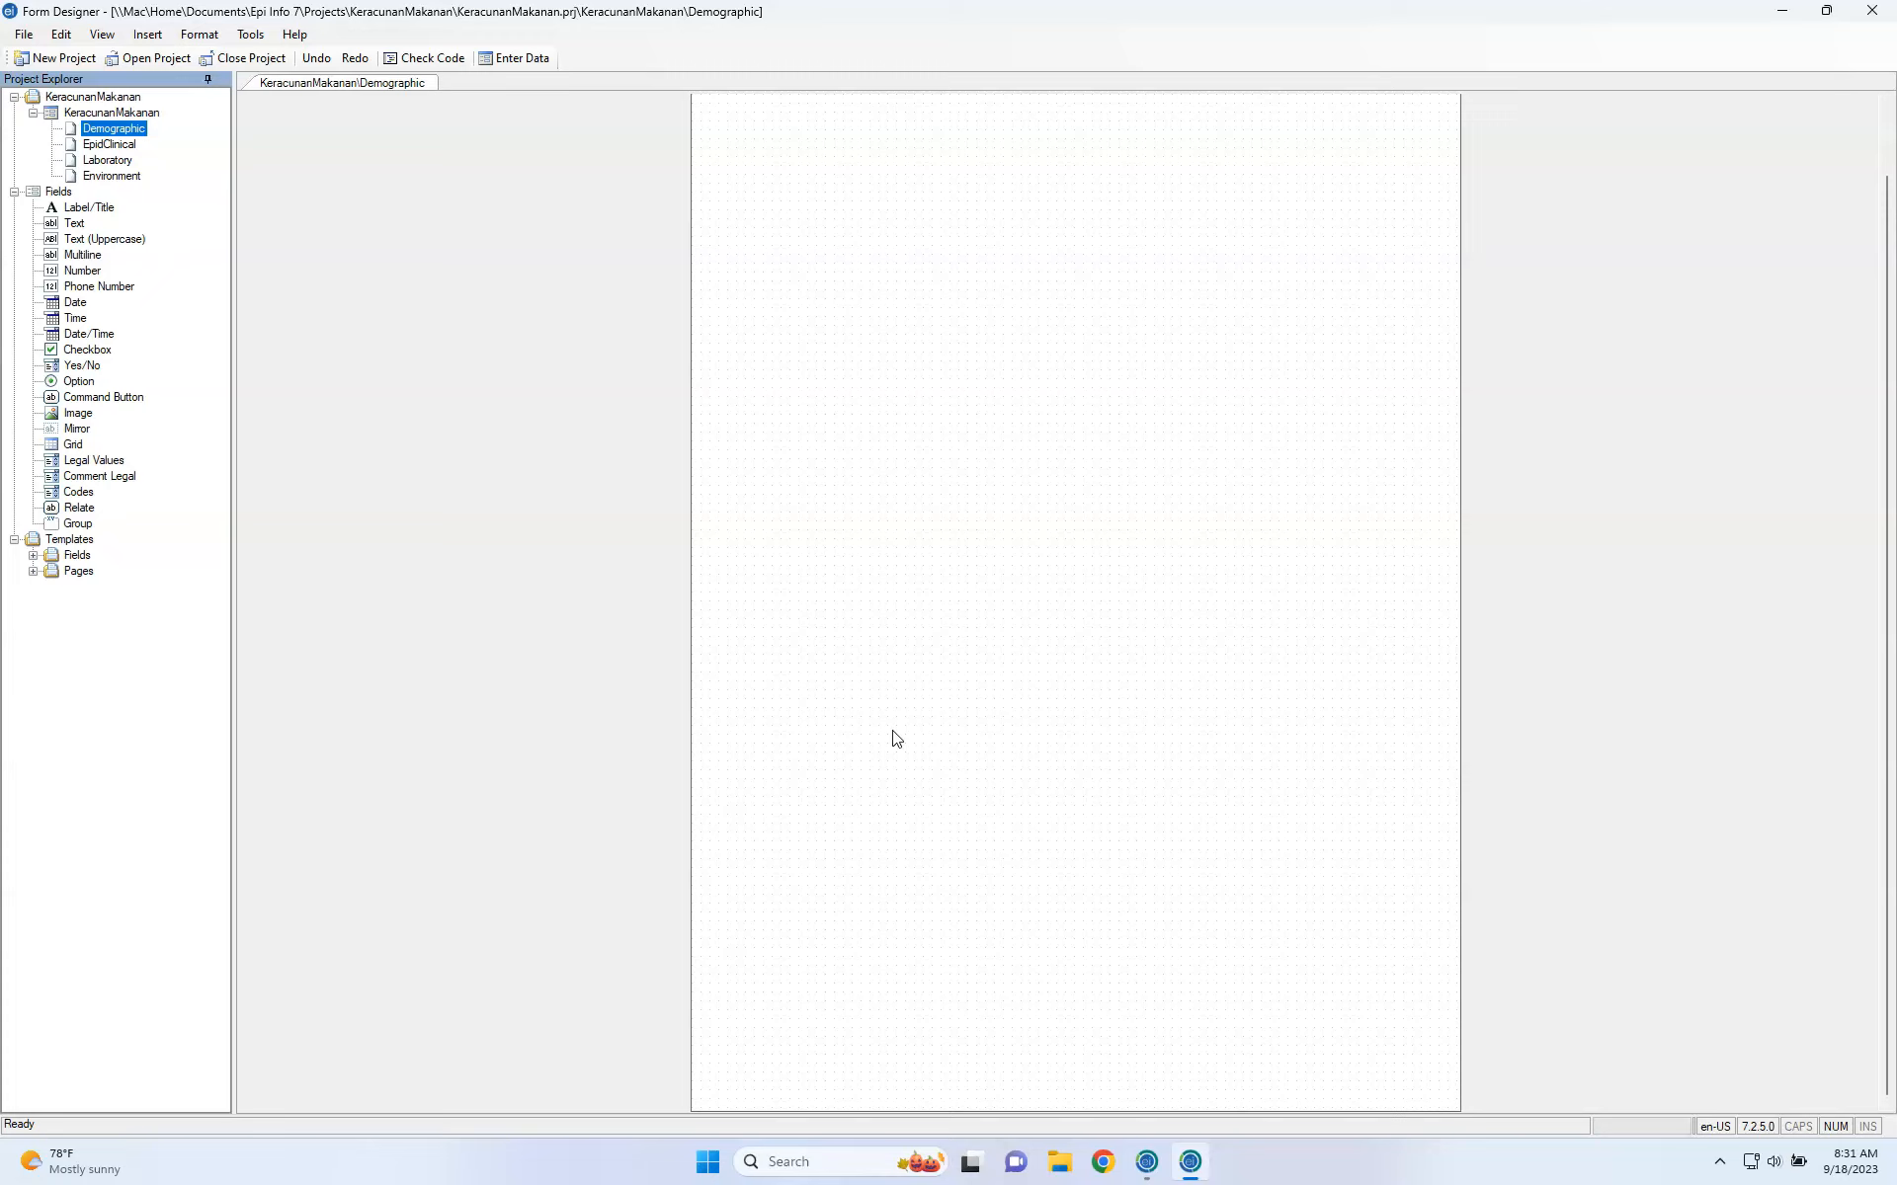
left_click(1827, 12)
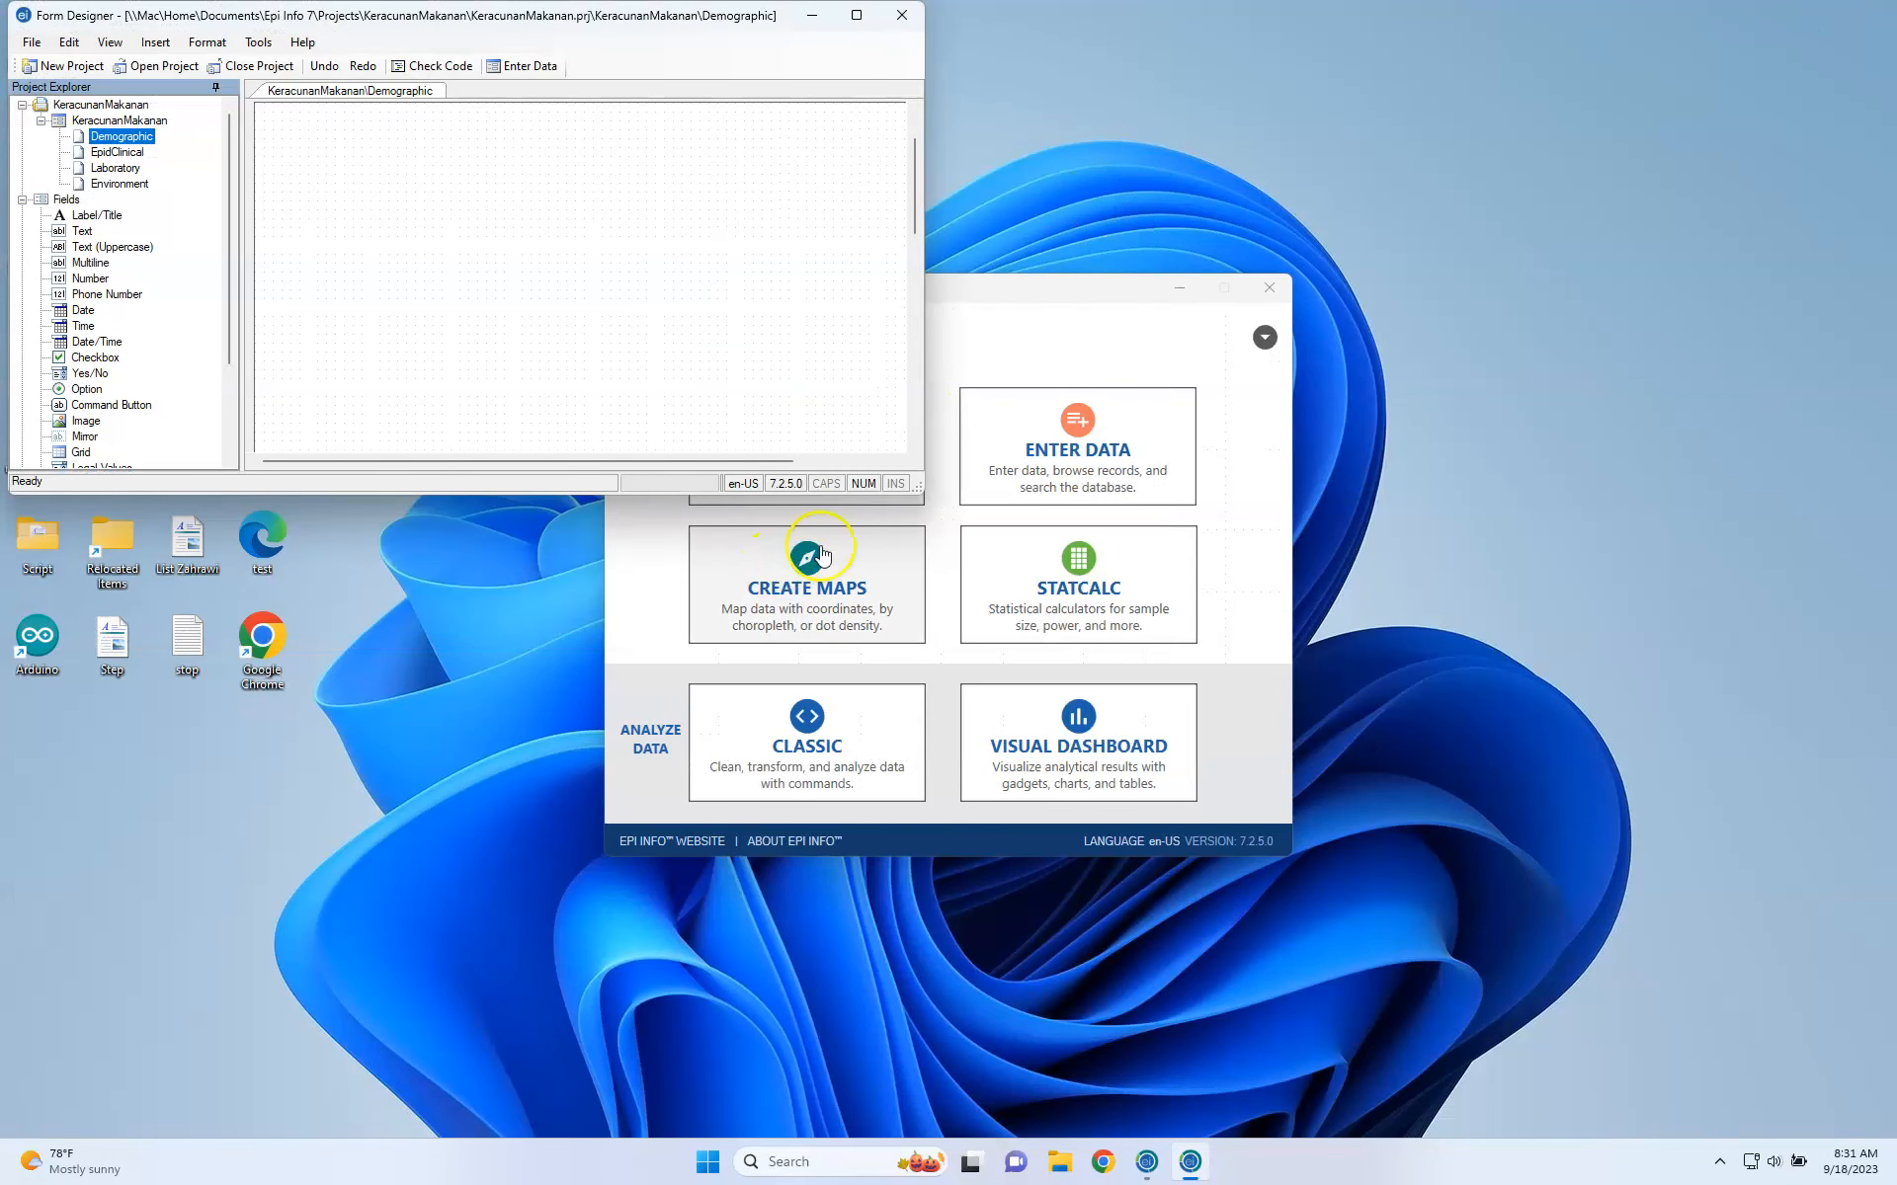
left_click(791, 484)
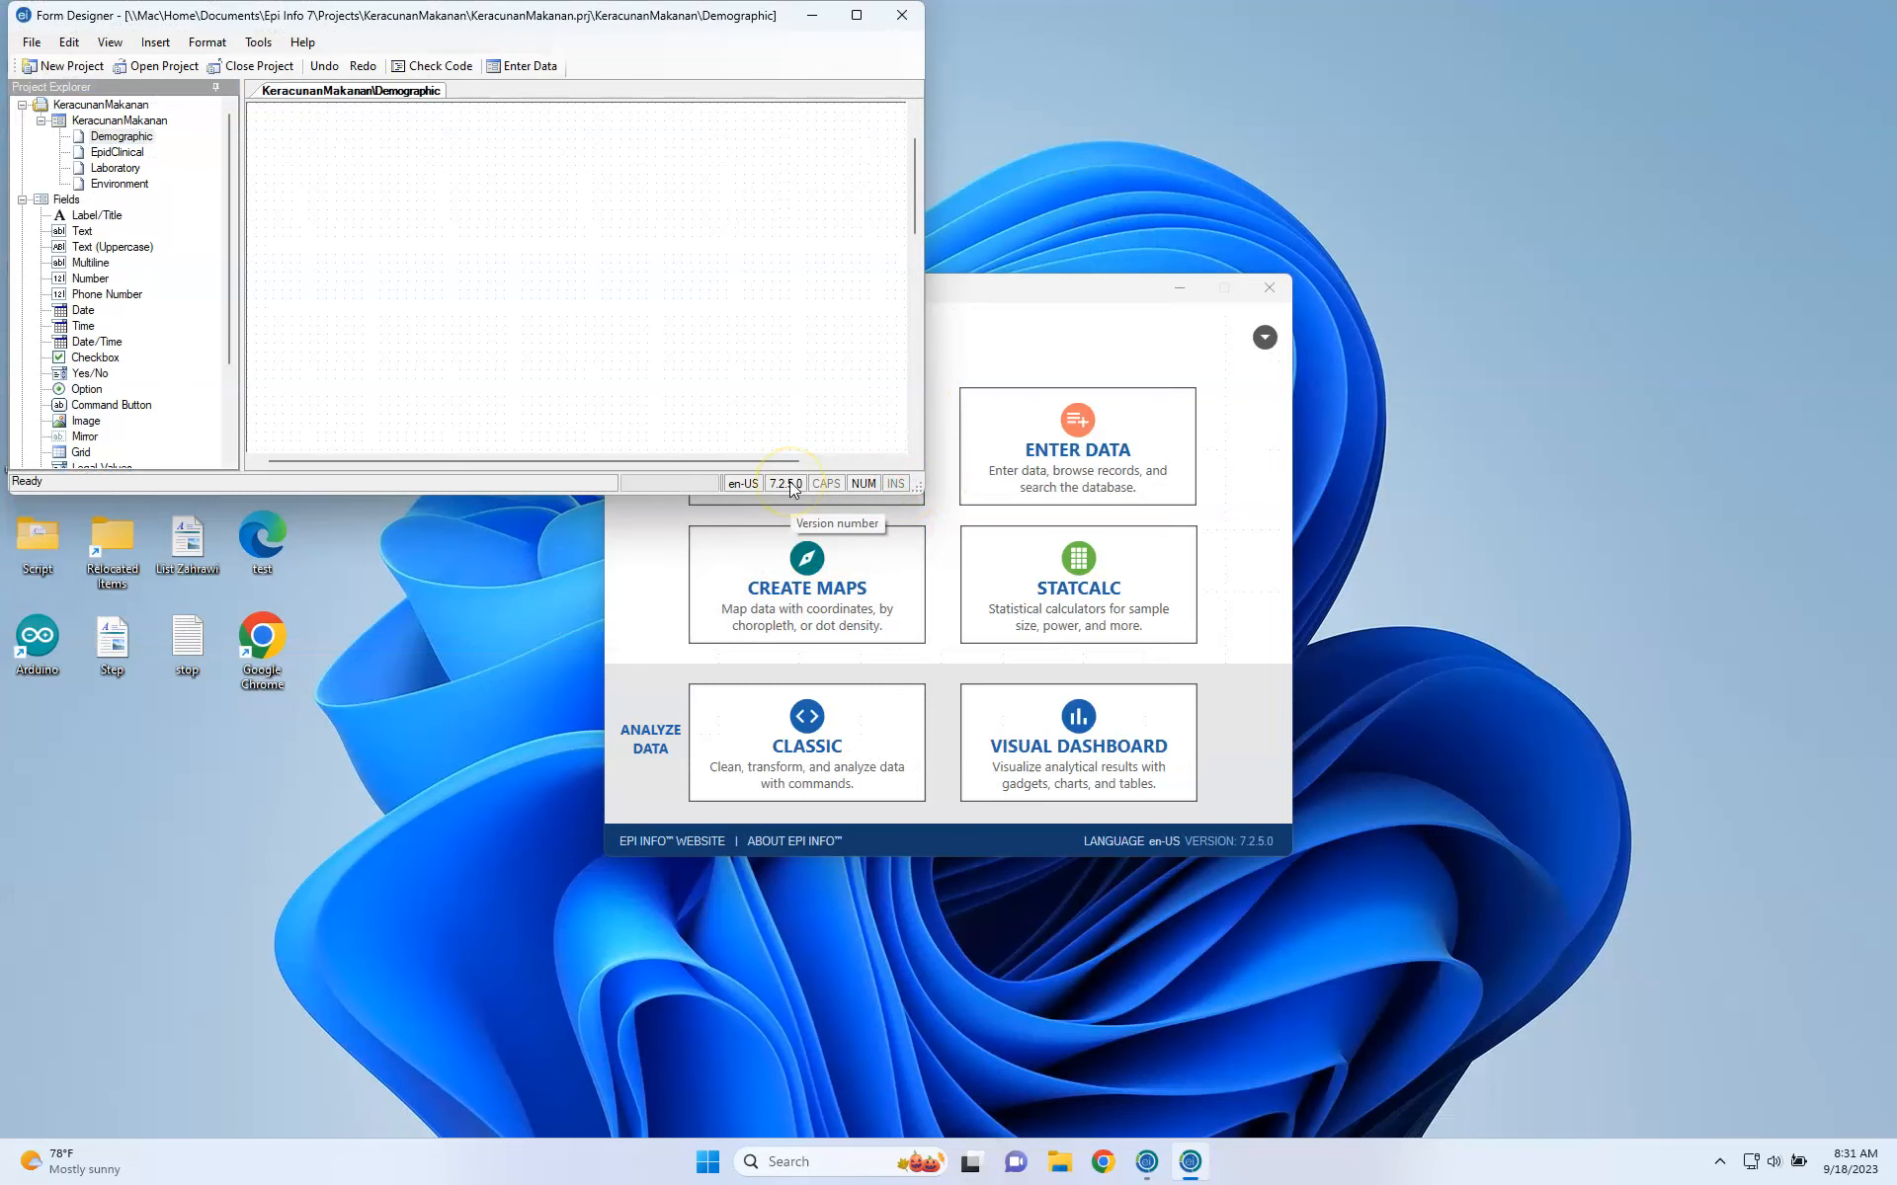
key("super")
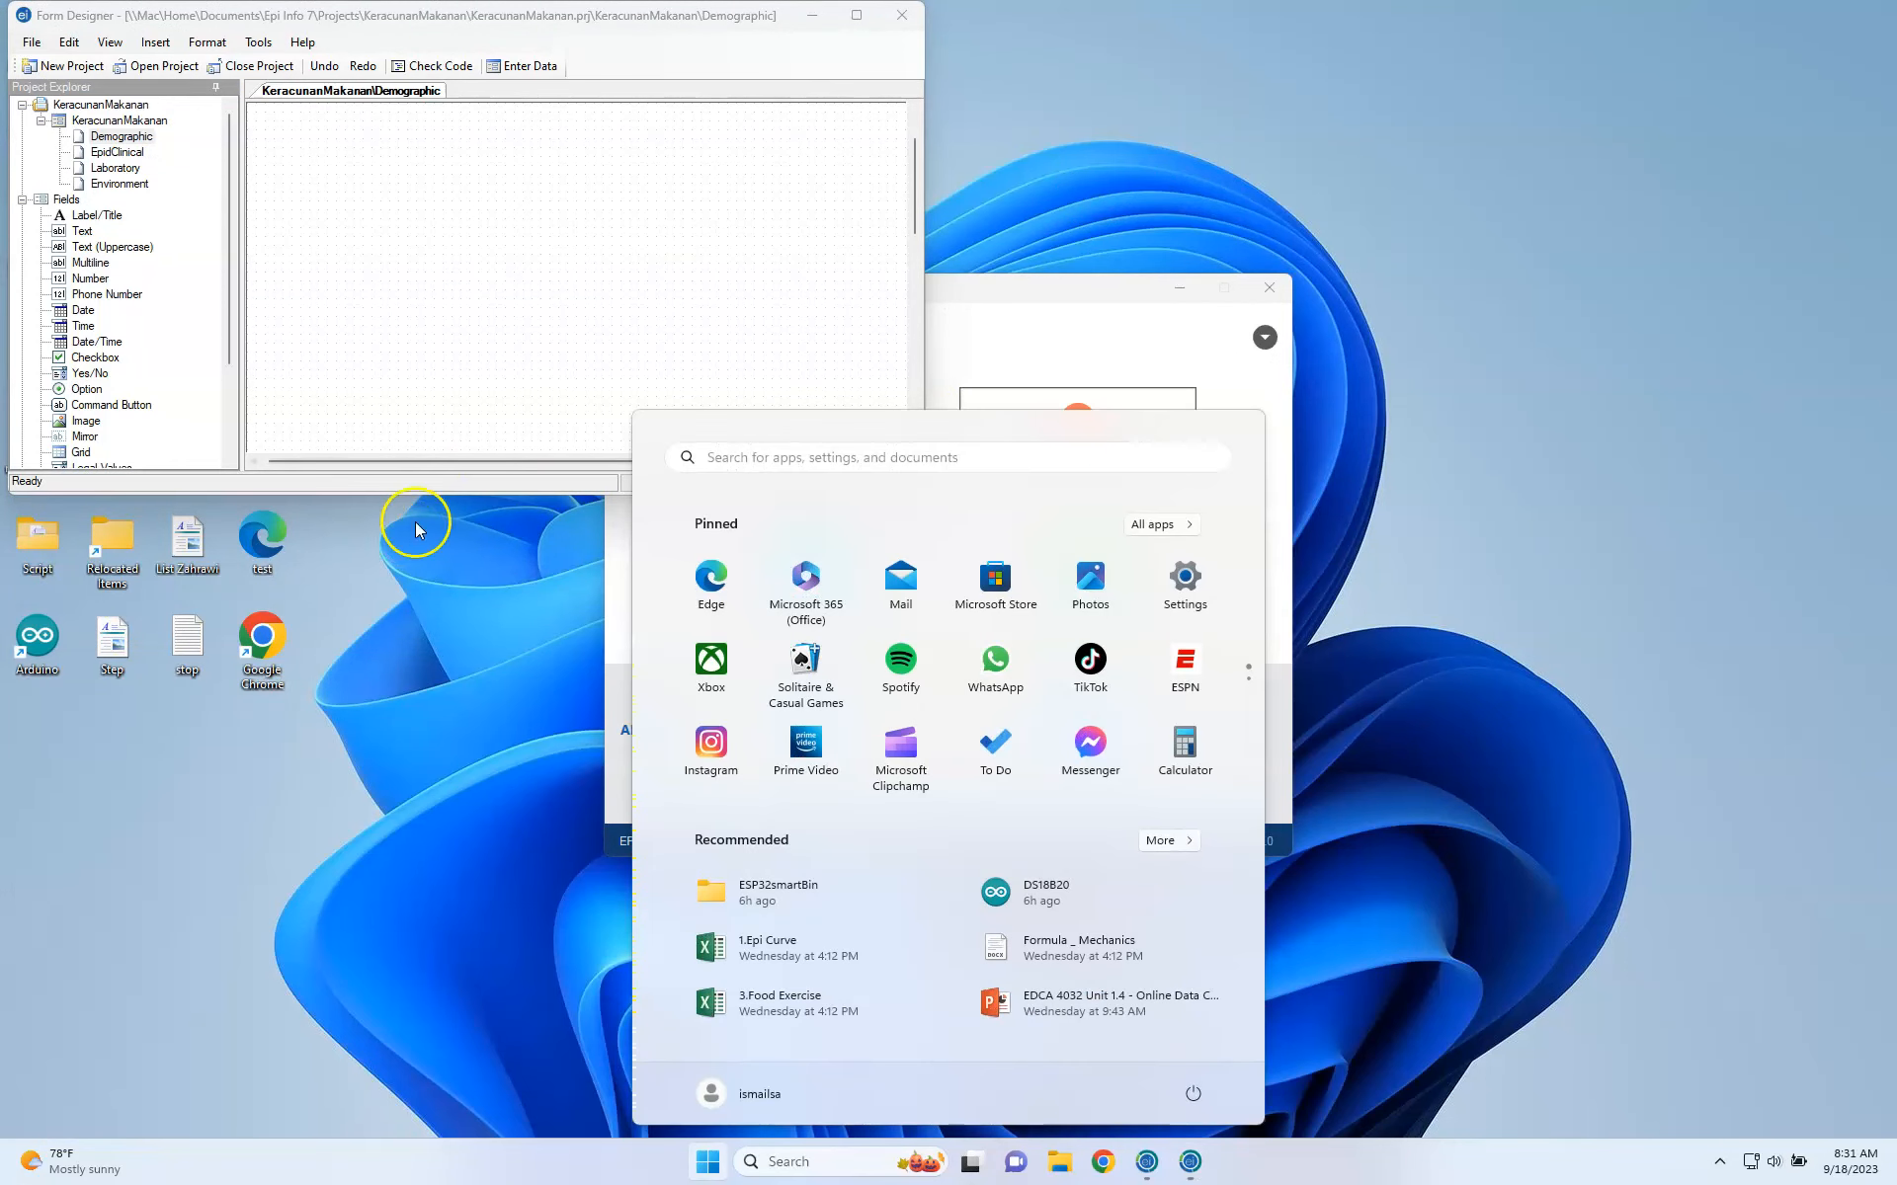
left_click(563, 394)
left_click(856, 16)
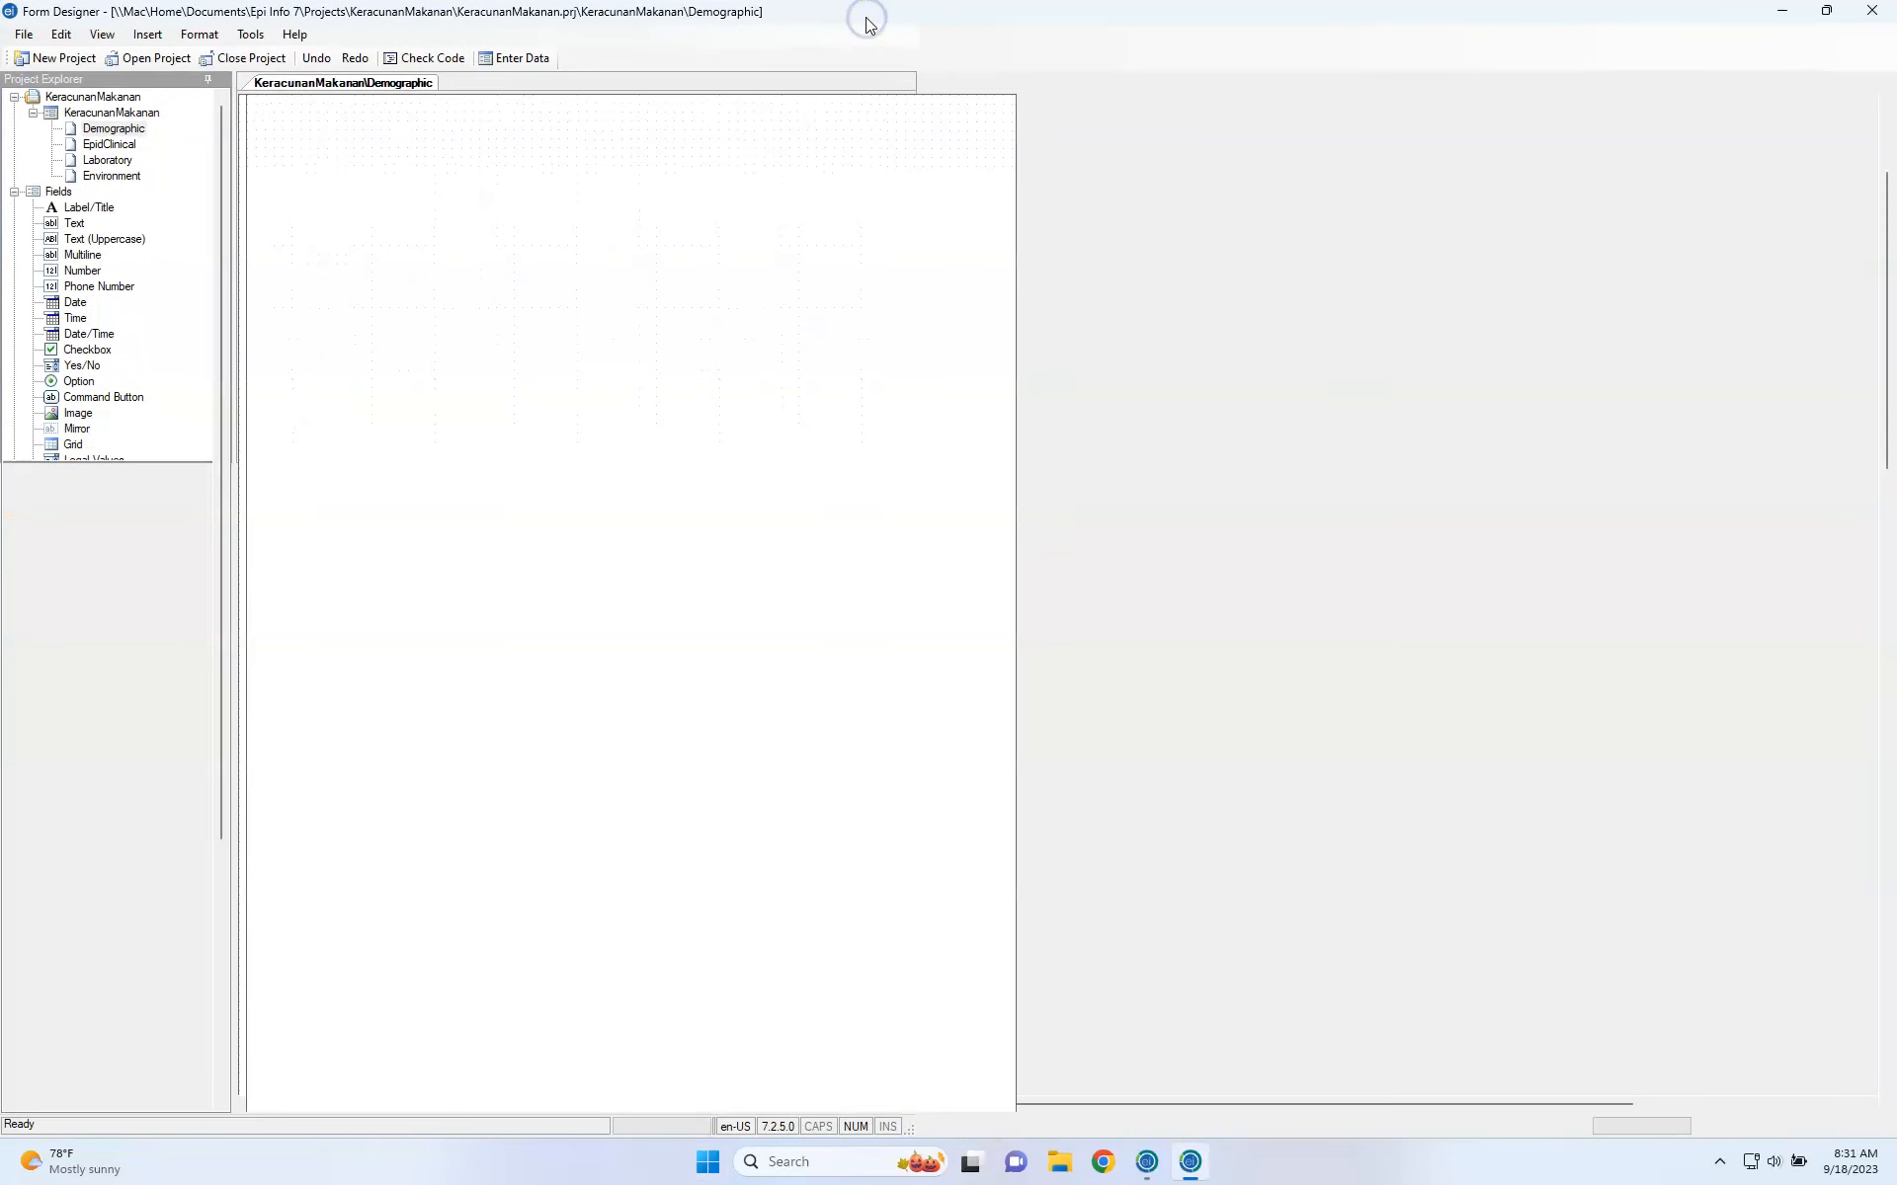
left_click(132, 131)
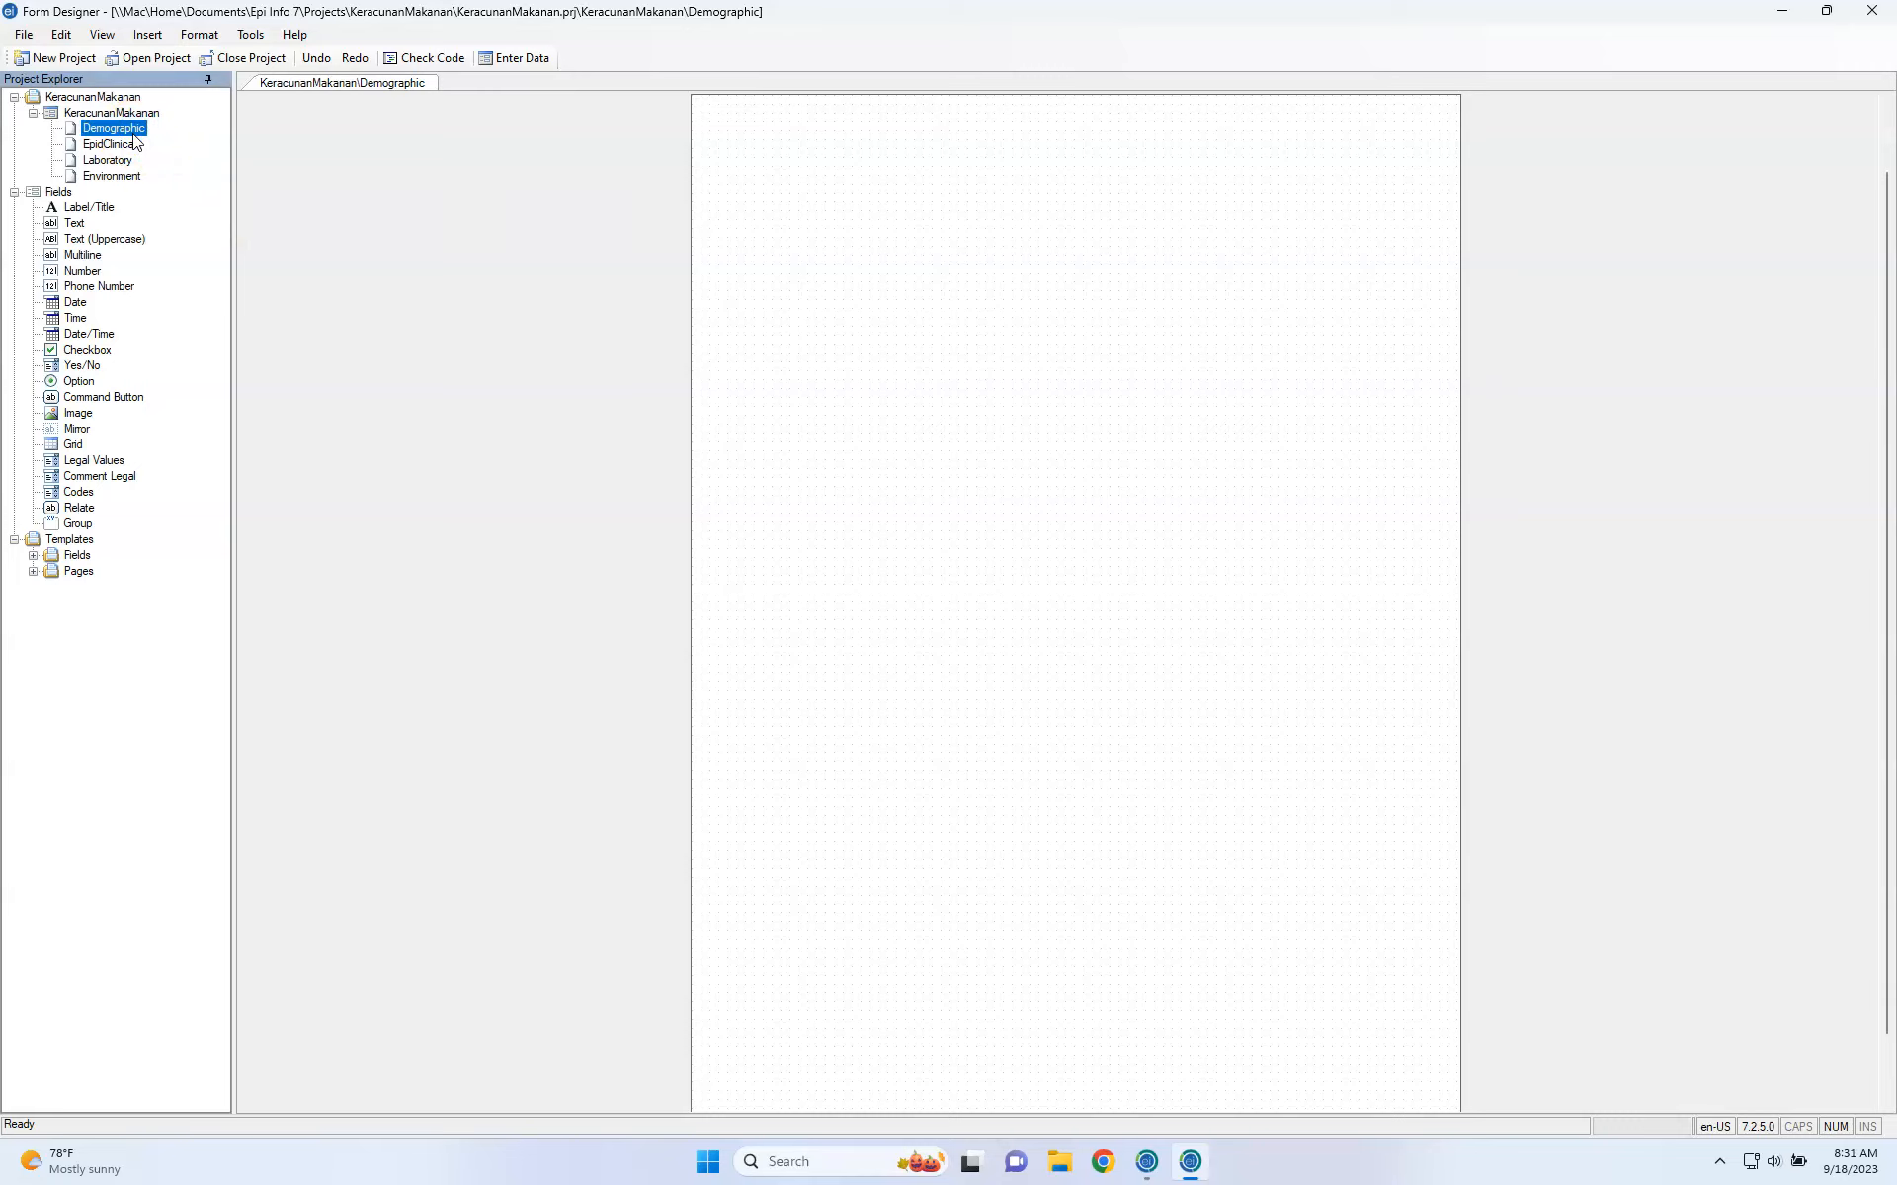
left_click(129, 135)
left_click(92, 210)
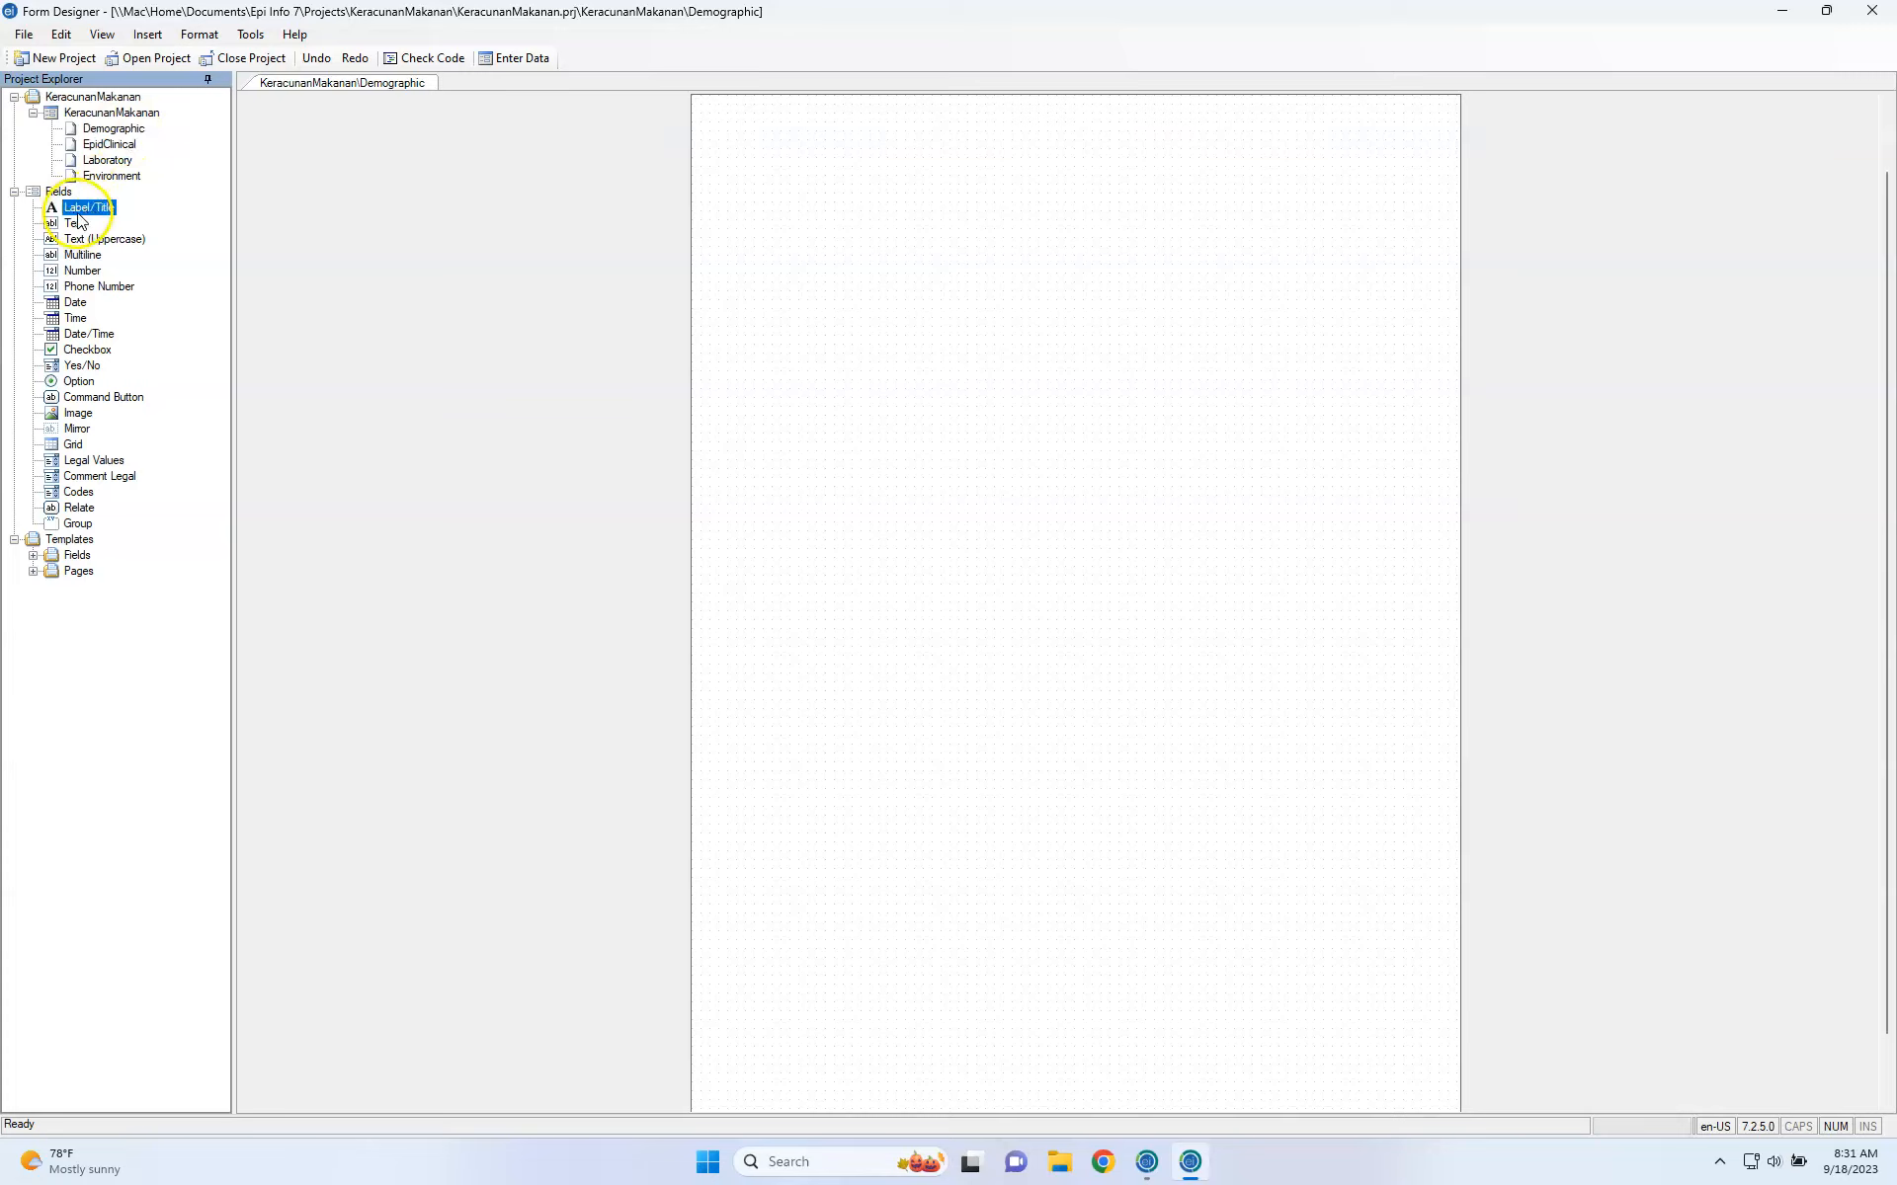
left_click(79, 227)
left_click(83, 240)
left_click(83, 256)
left_click(87, 271)
left_click(89, 289)
left_click(77, 303)
left_click(77, 319)
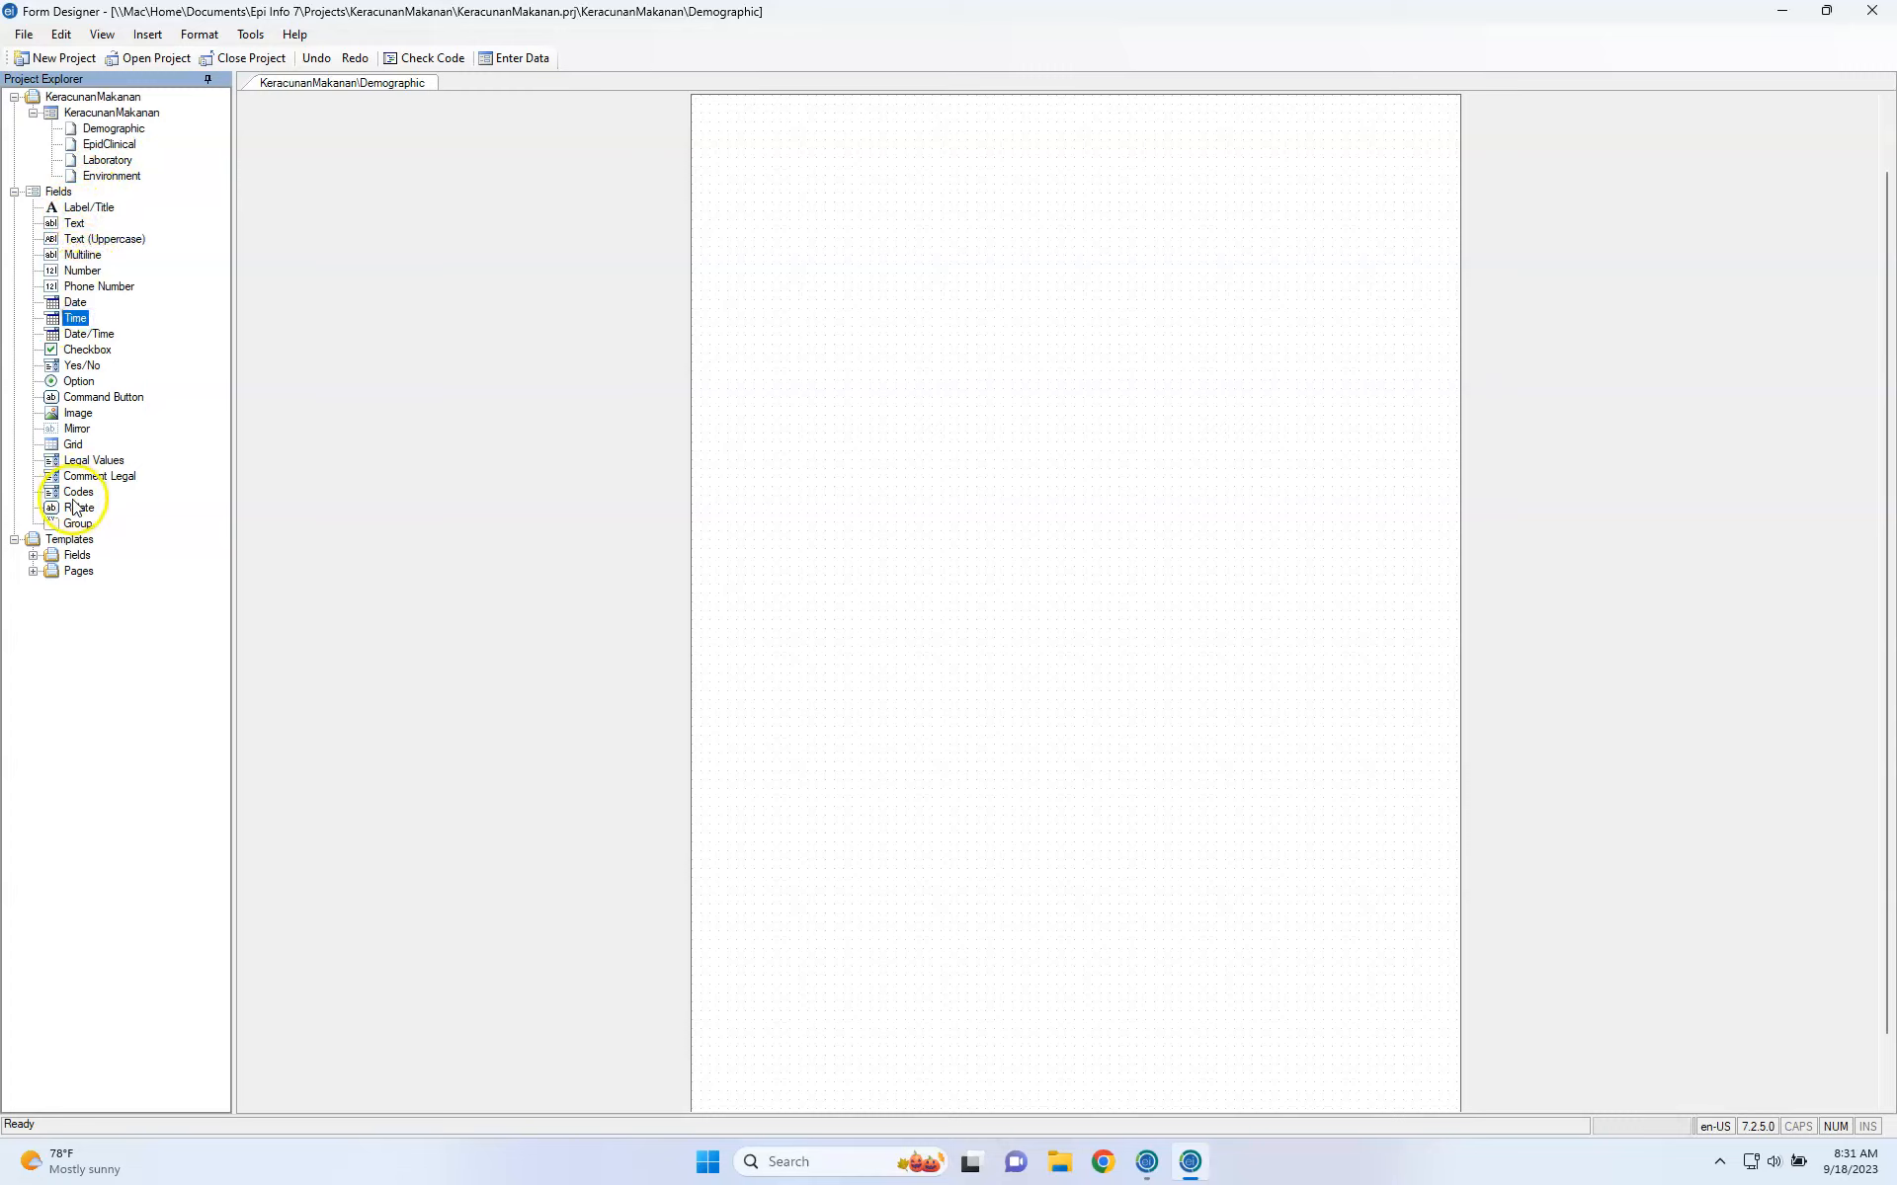
left_click(75, 209)
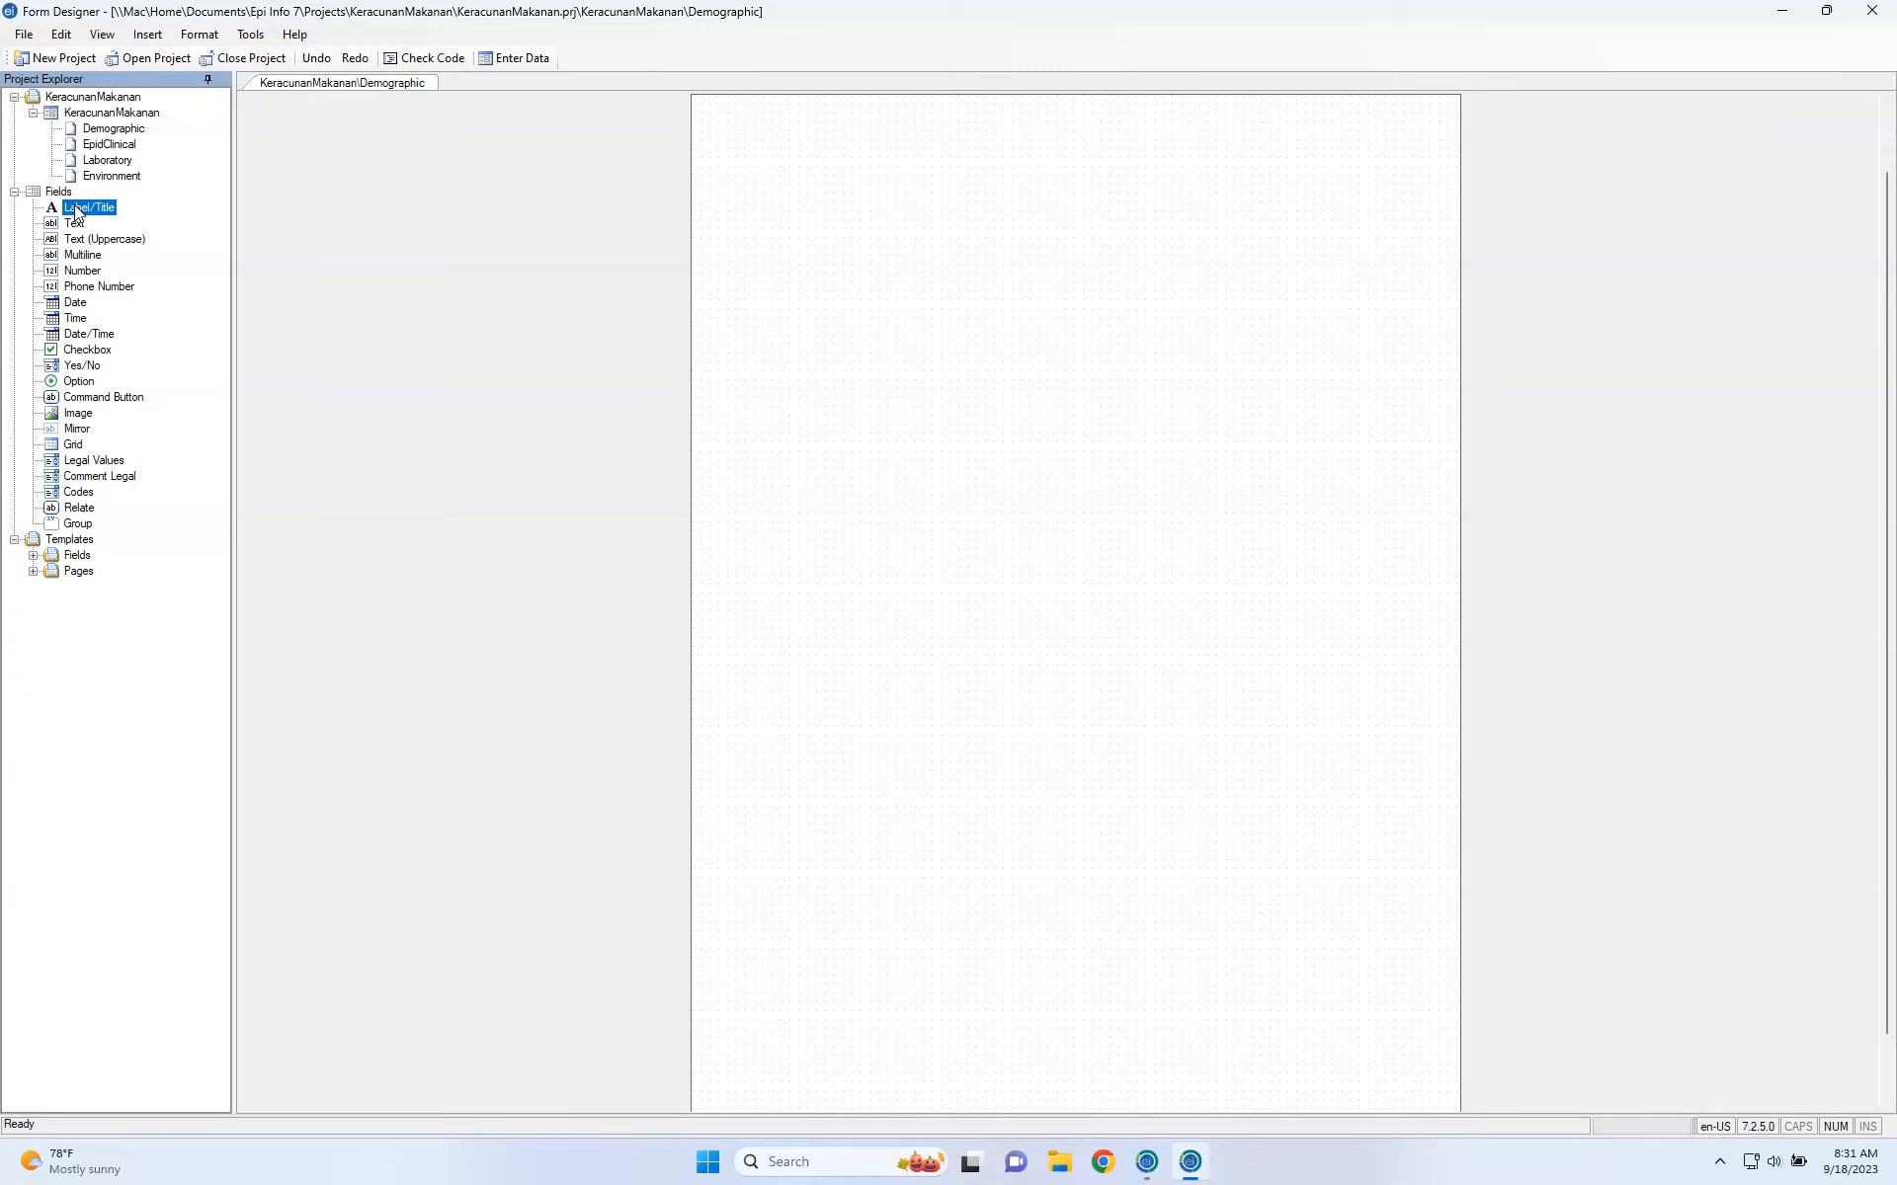
left_click_drag(75, 210, 768, 141)
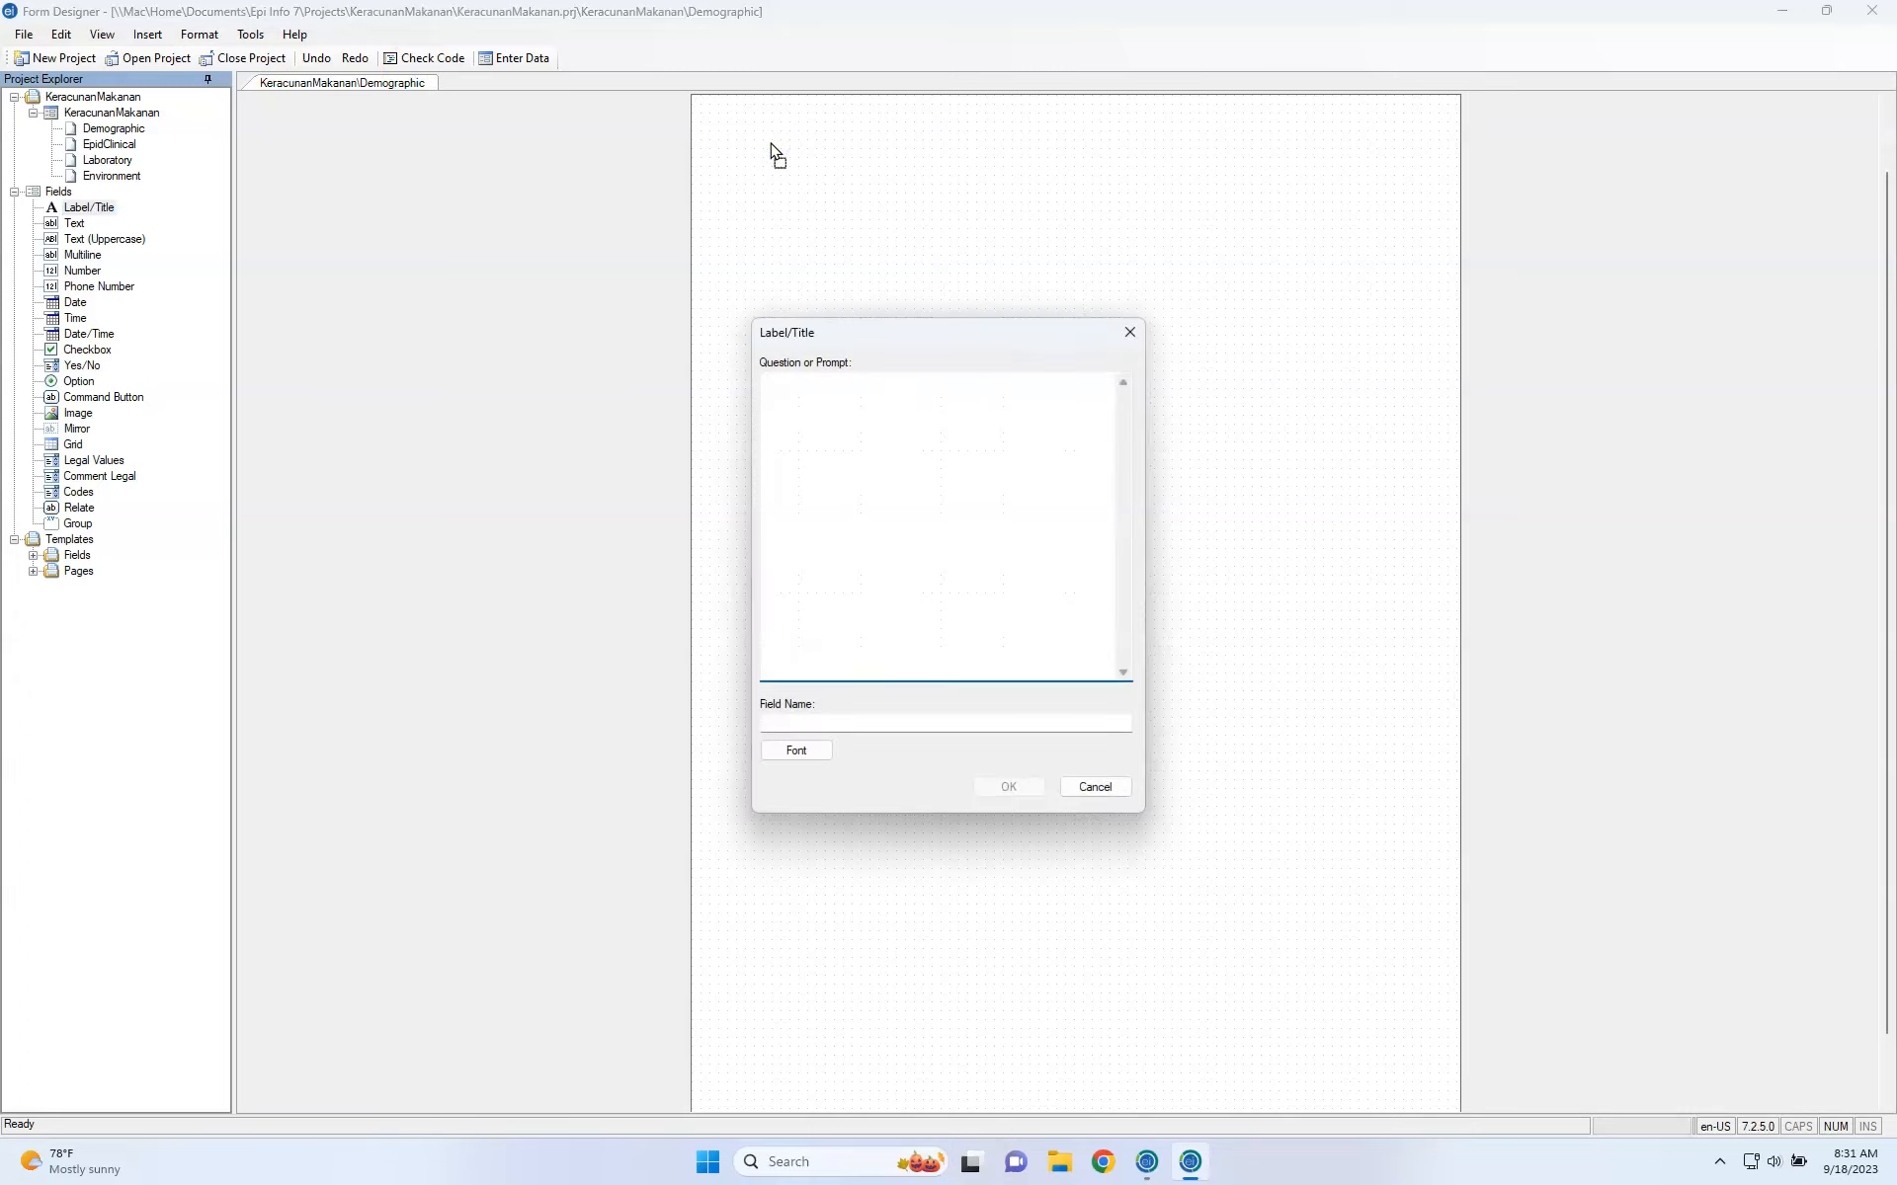
left_click(1129, 332)
left_click(81, 208)
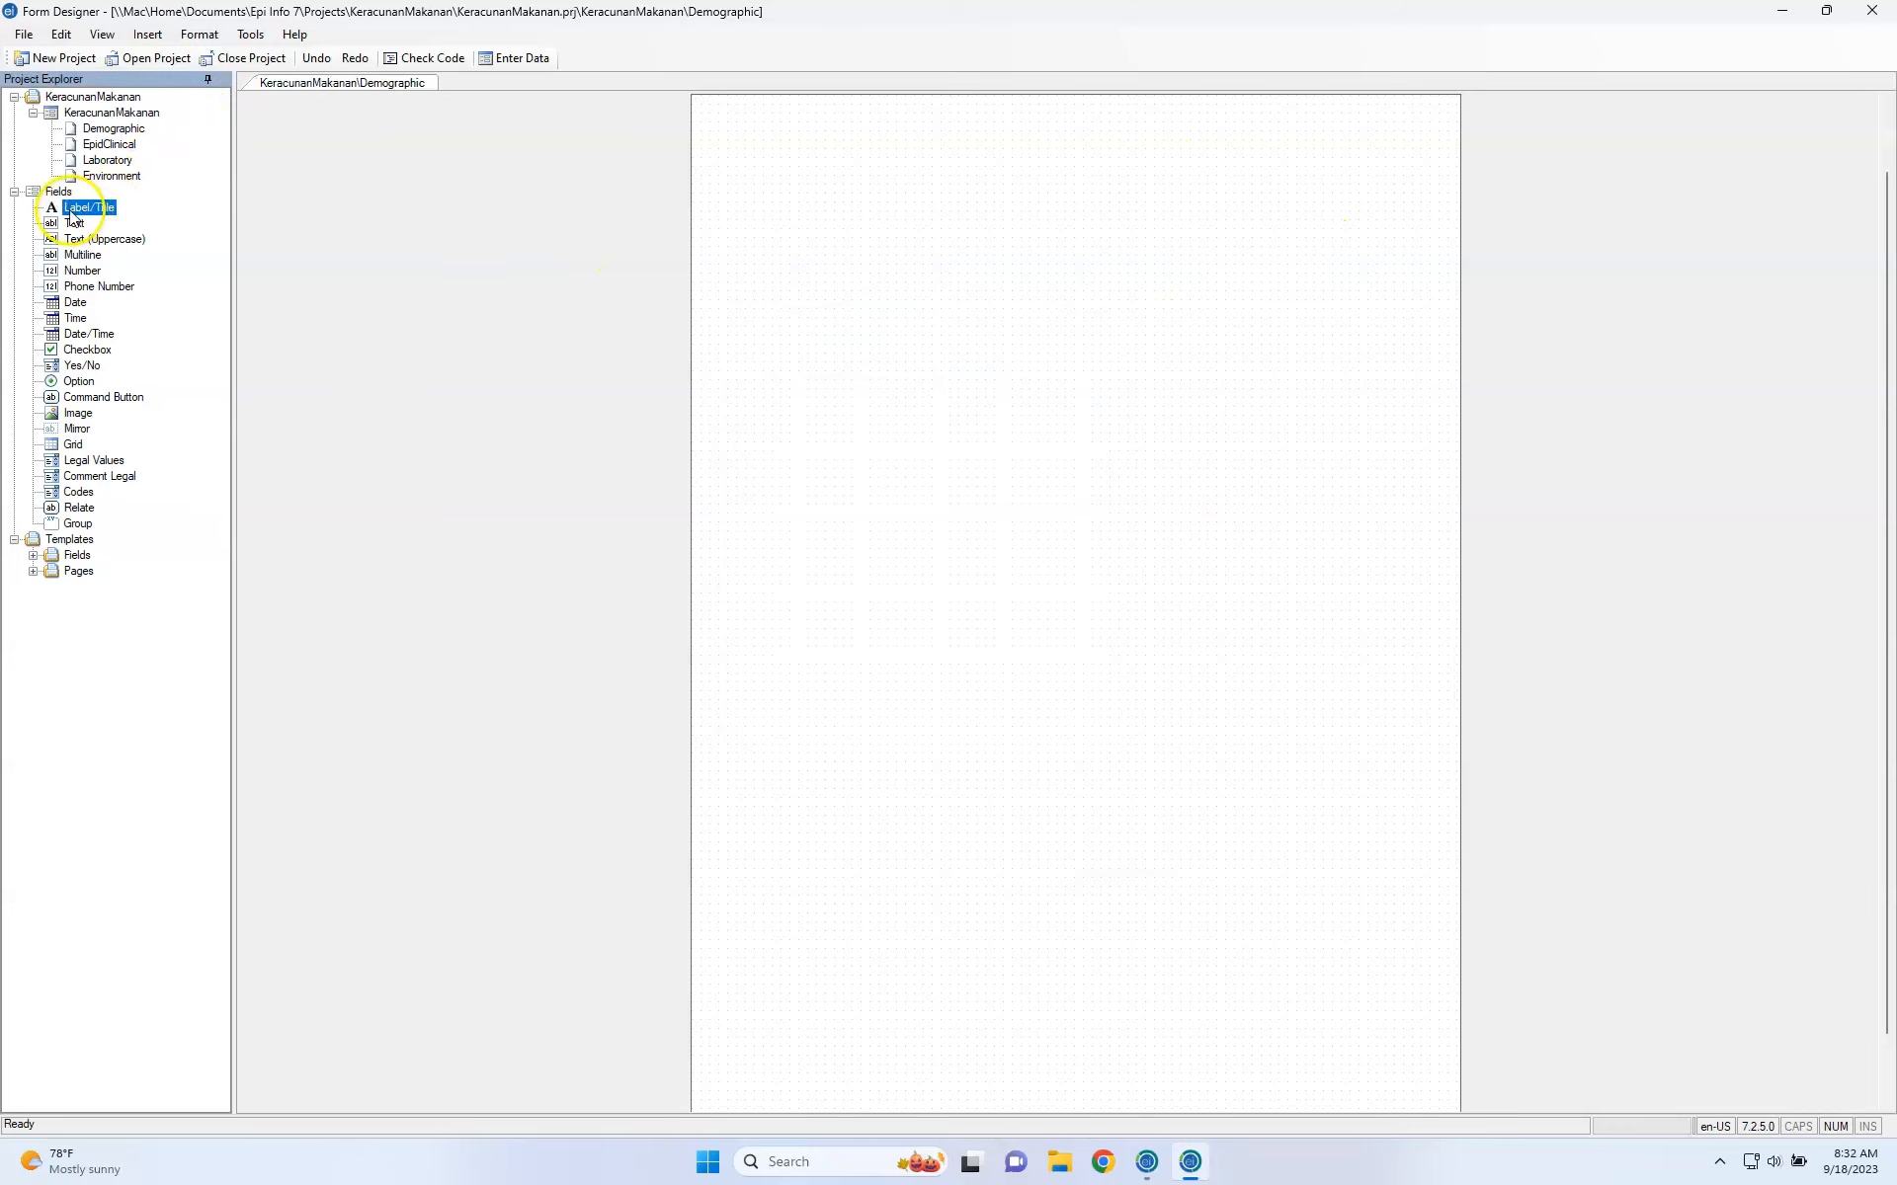
Place a label reading 'BORANG SIASATAN PENYAKIT BERJANGKIT BAWAAN AIR DAN MAKANAN' with field name titile1.
left_click_drag(71, 215, 873, 227)
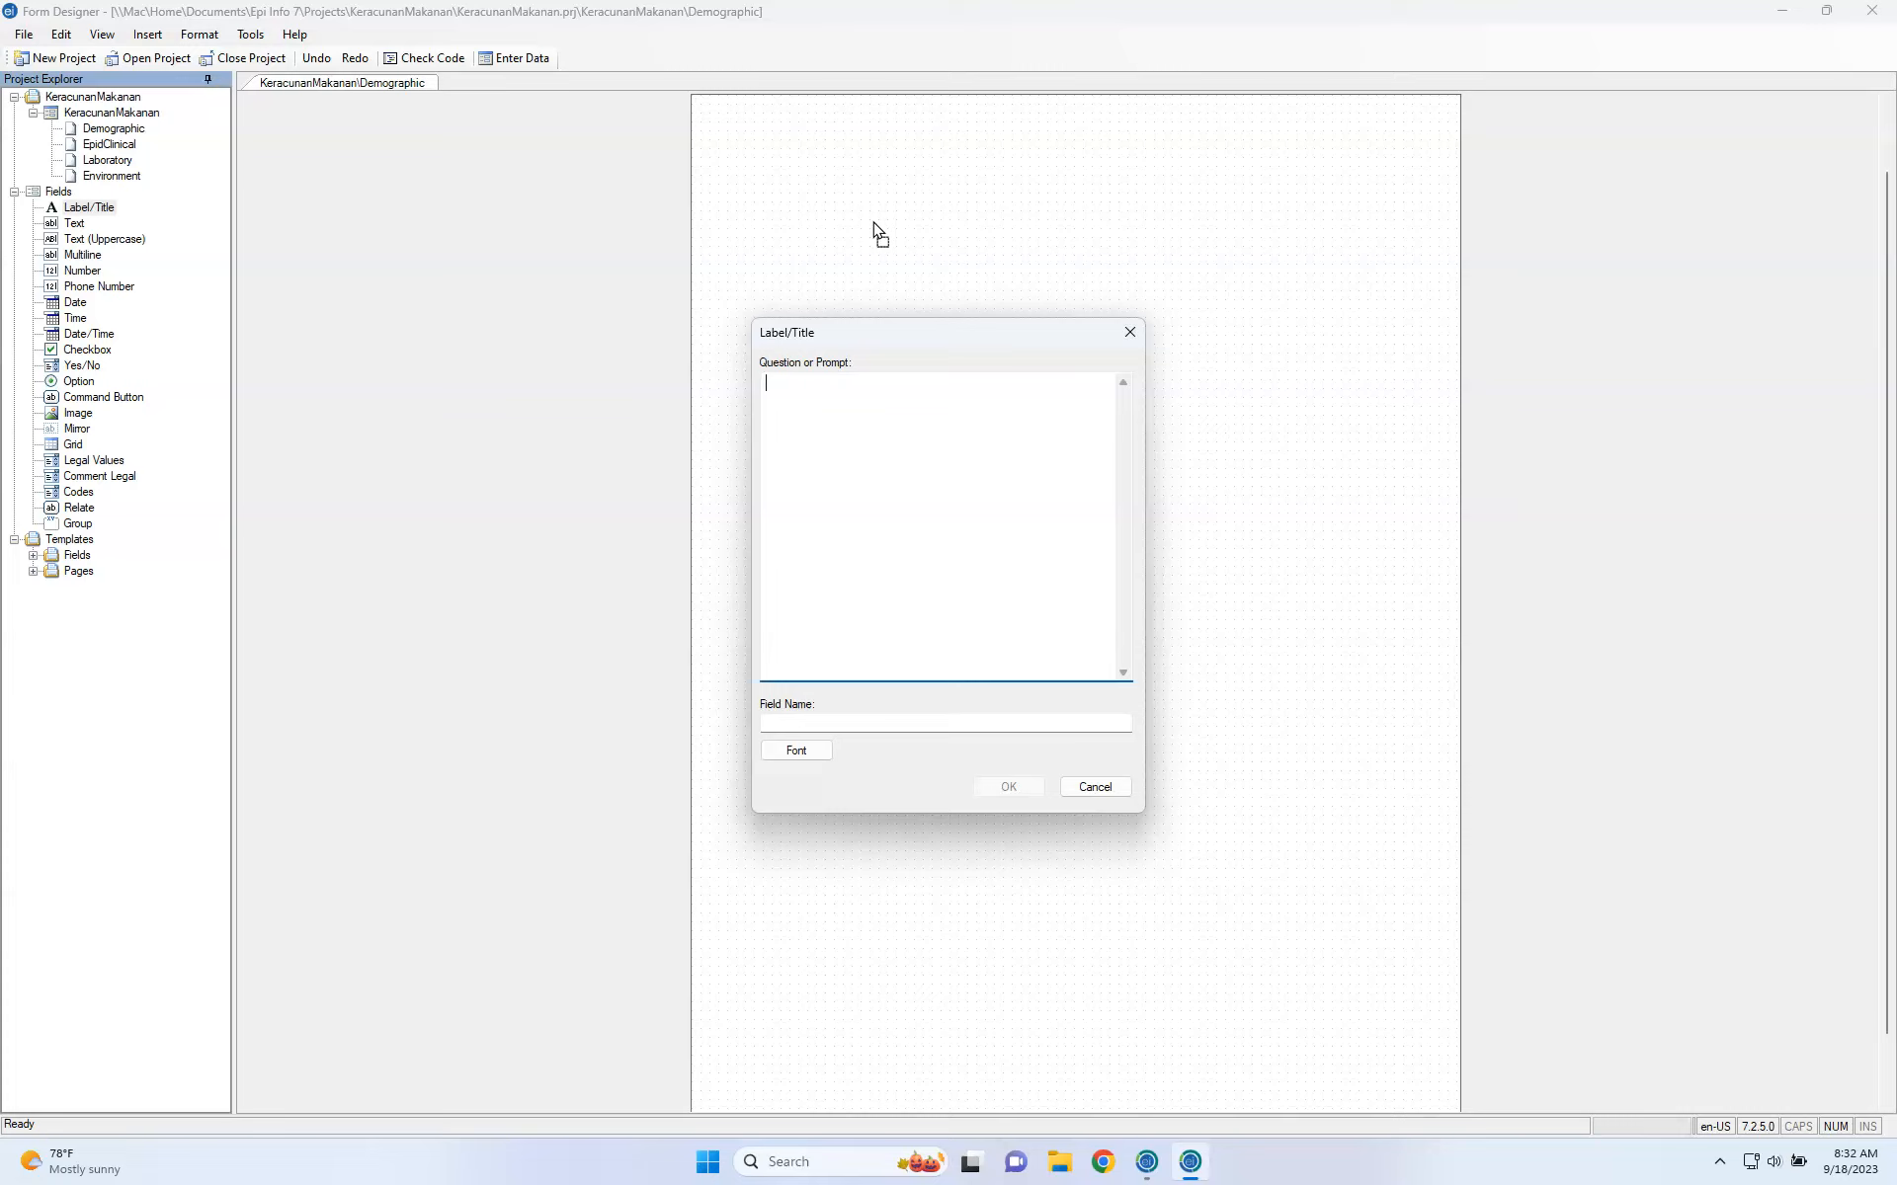
type("BORANG SIASATAN PENYAKIT BERJANGKIT BAWA")
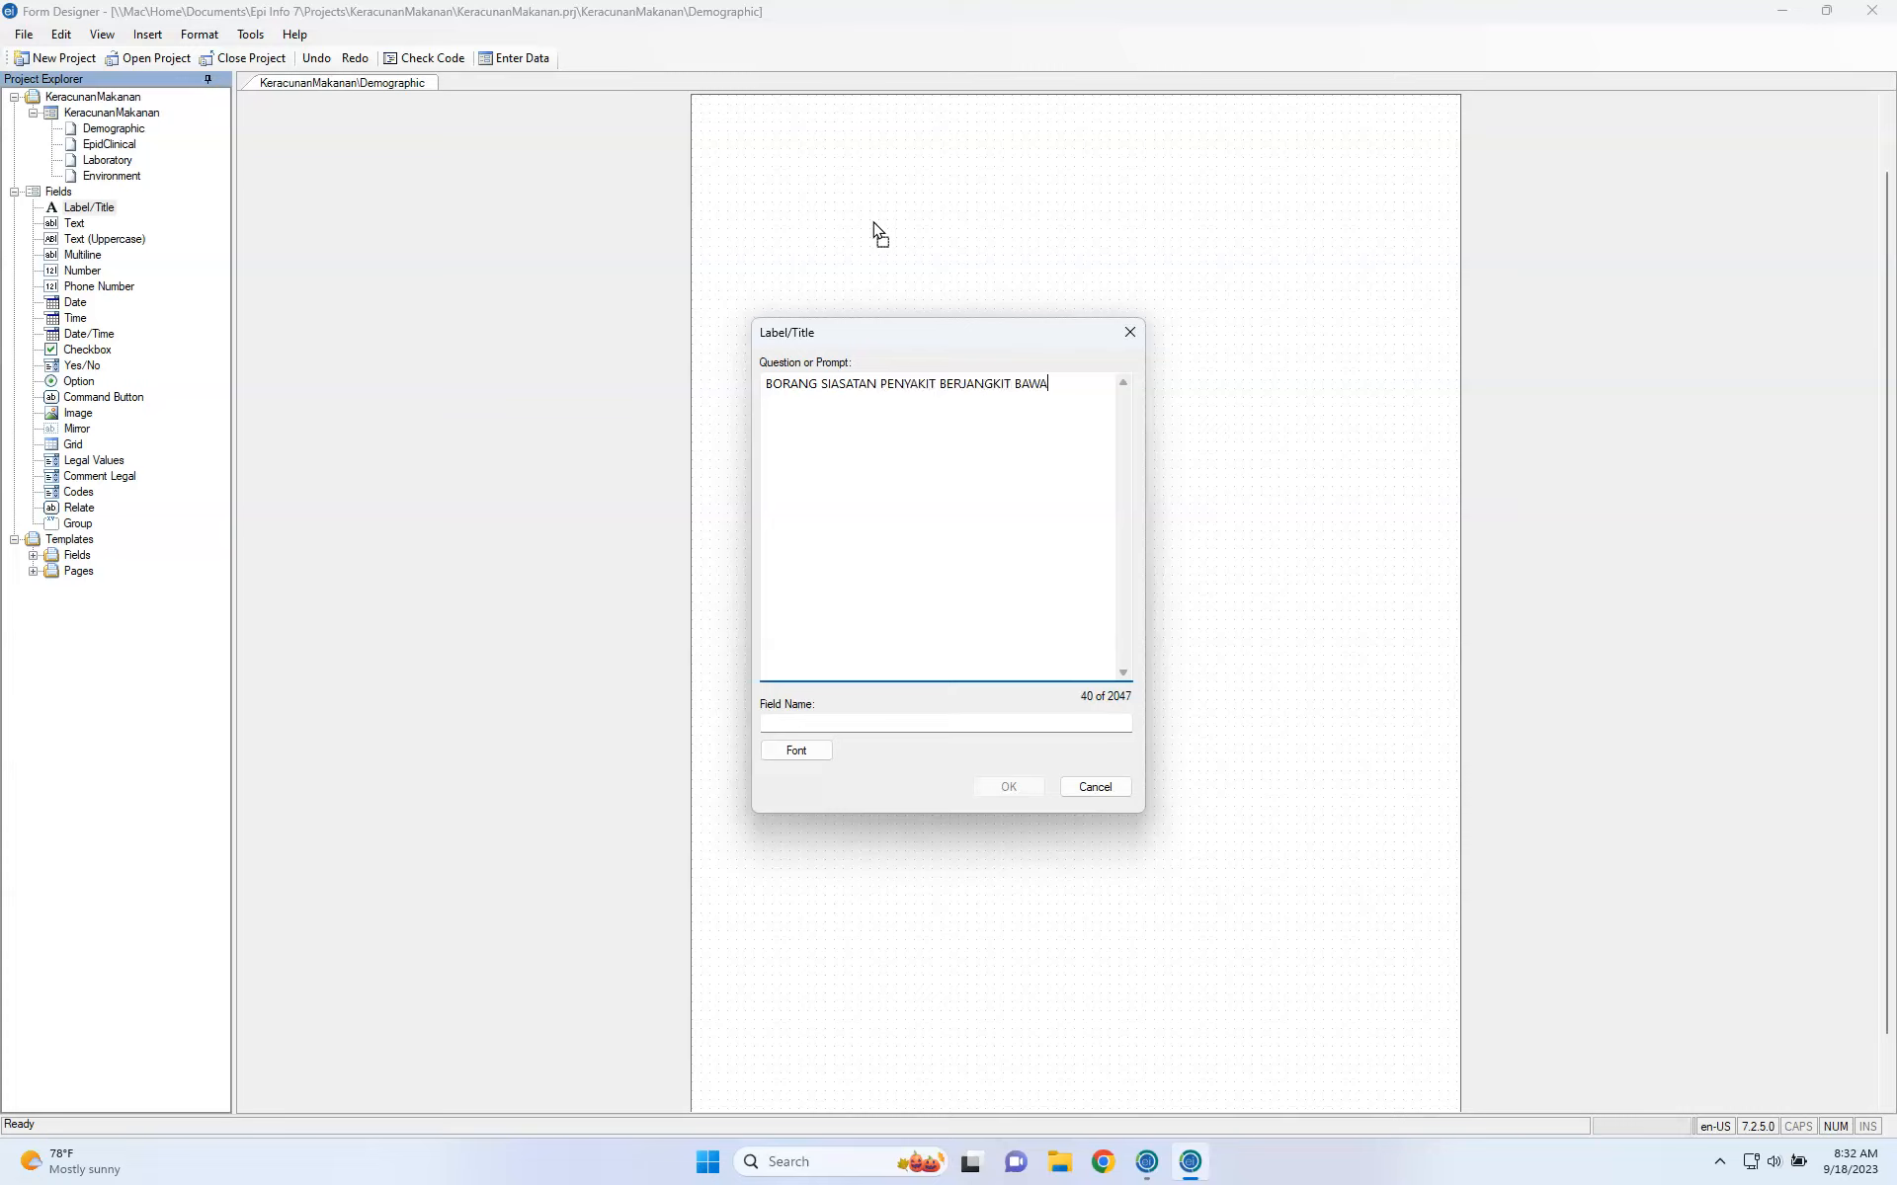
type("AN AIR DAN MAKANAN")
left_click(890, 724)
double_click(892, 724)
left_click(908, 722)
double_click(911, 722)
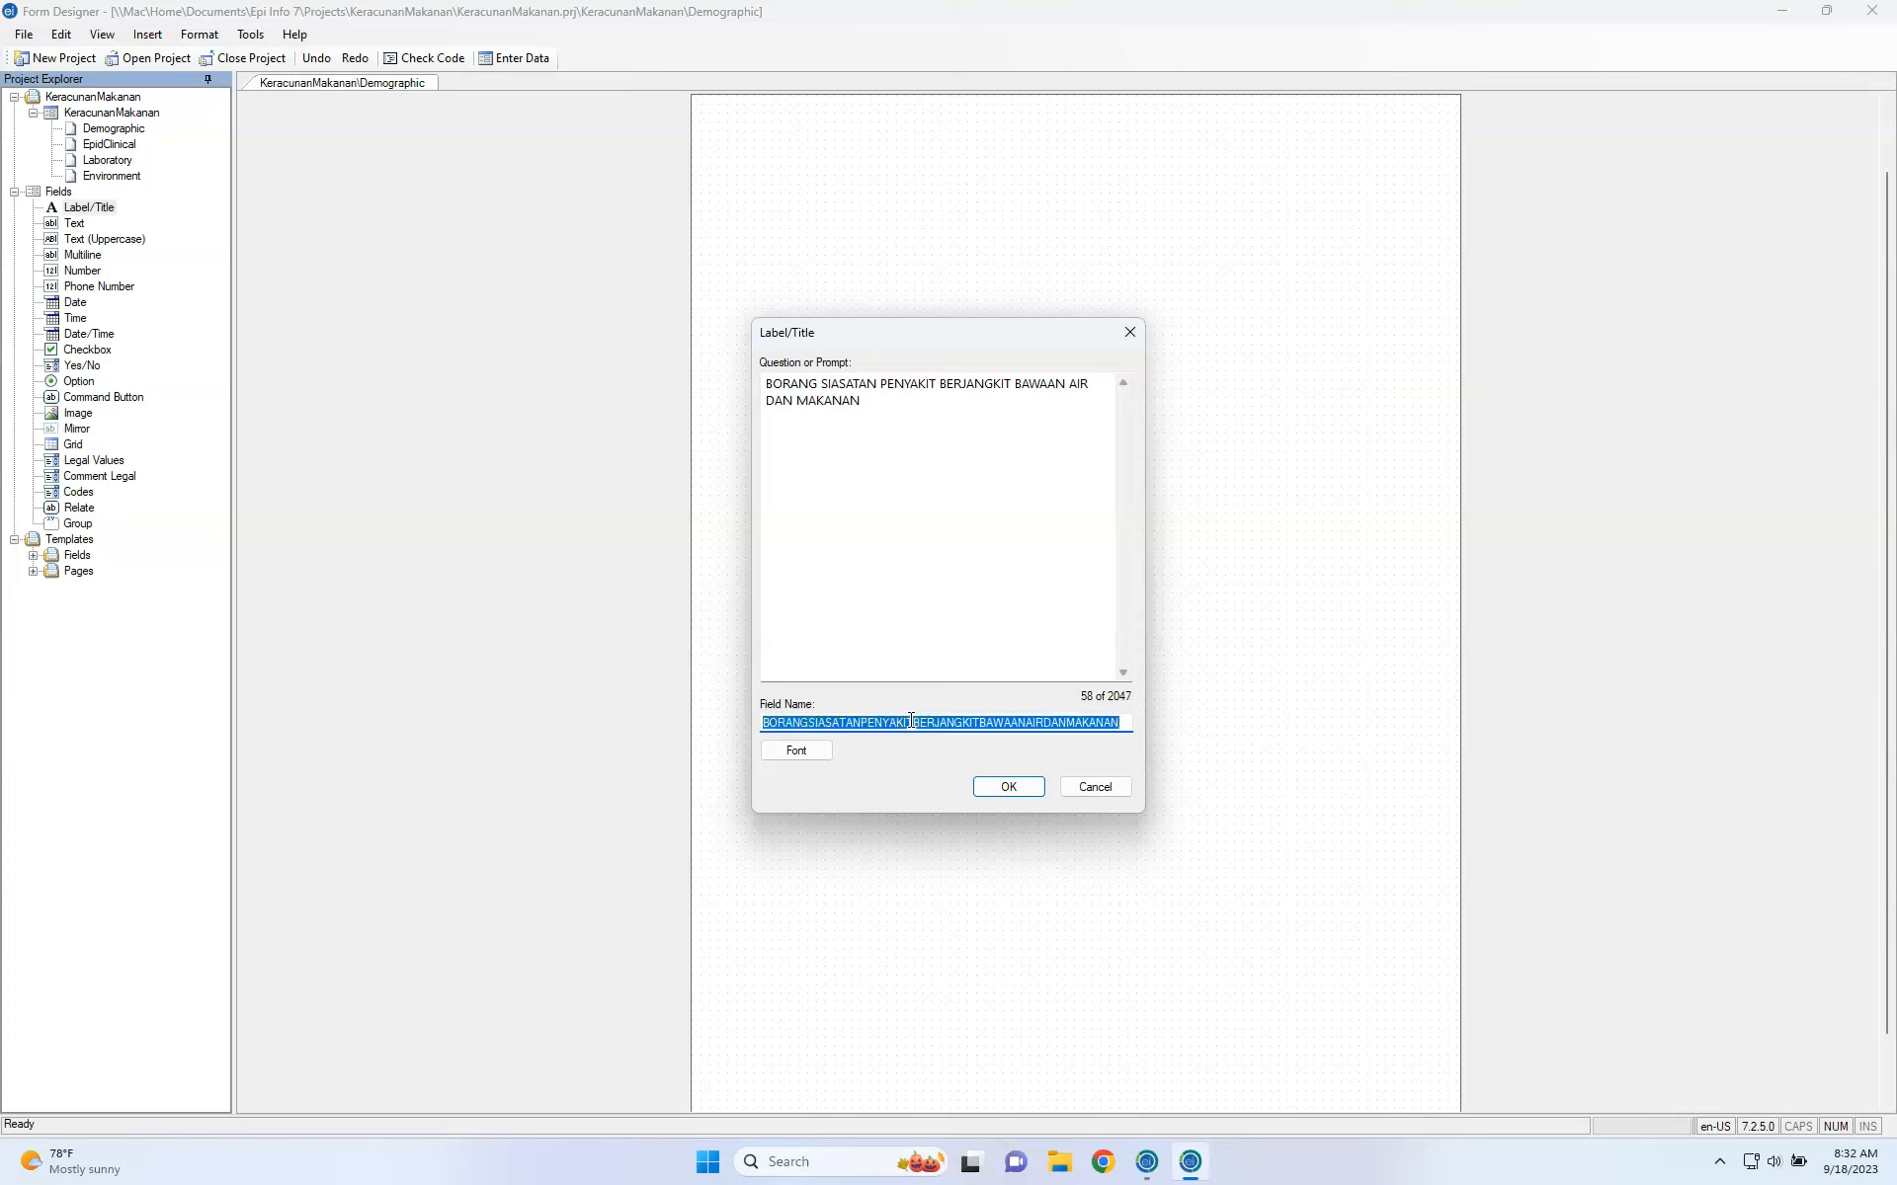
type("nam")
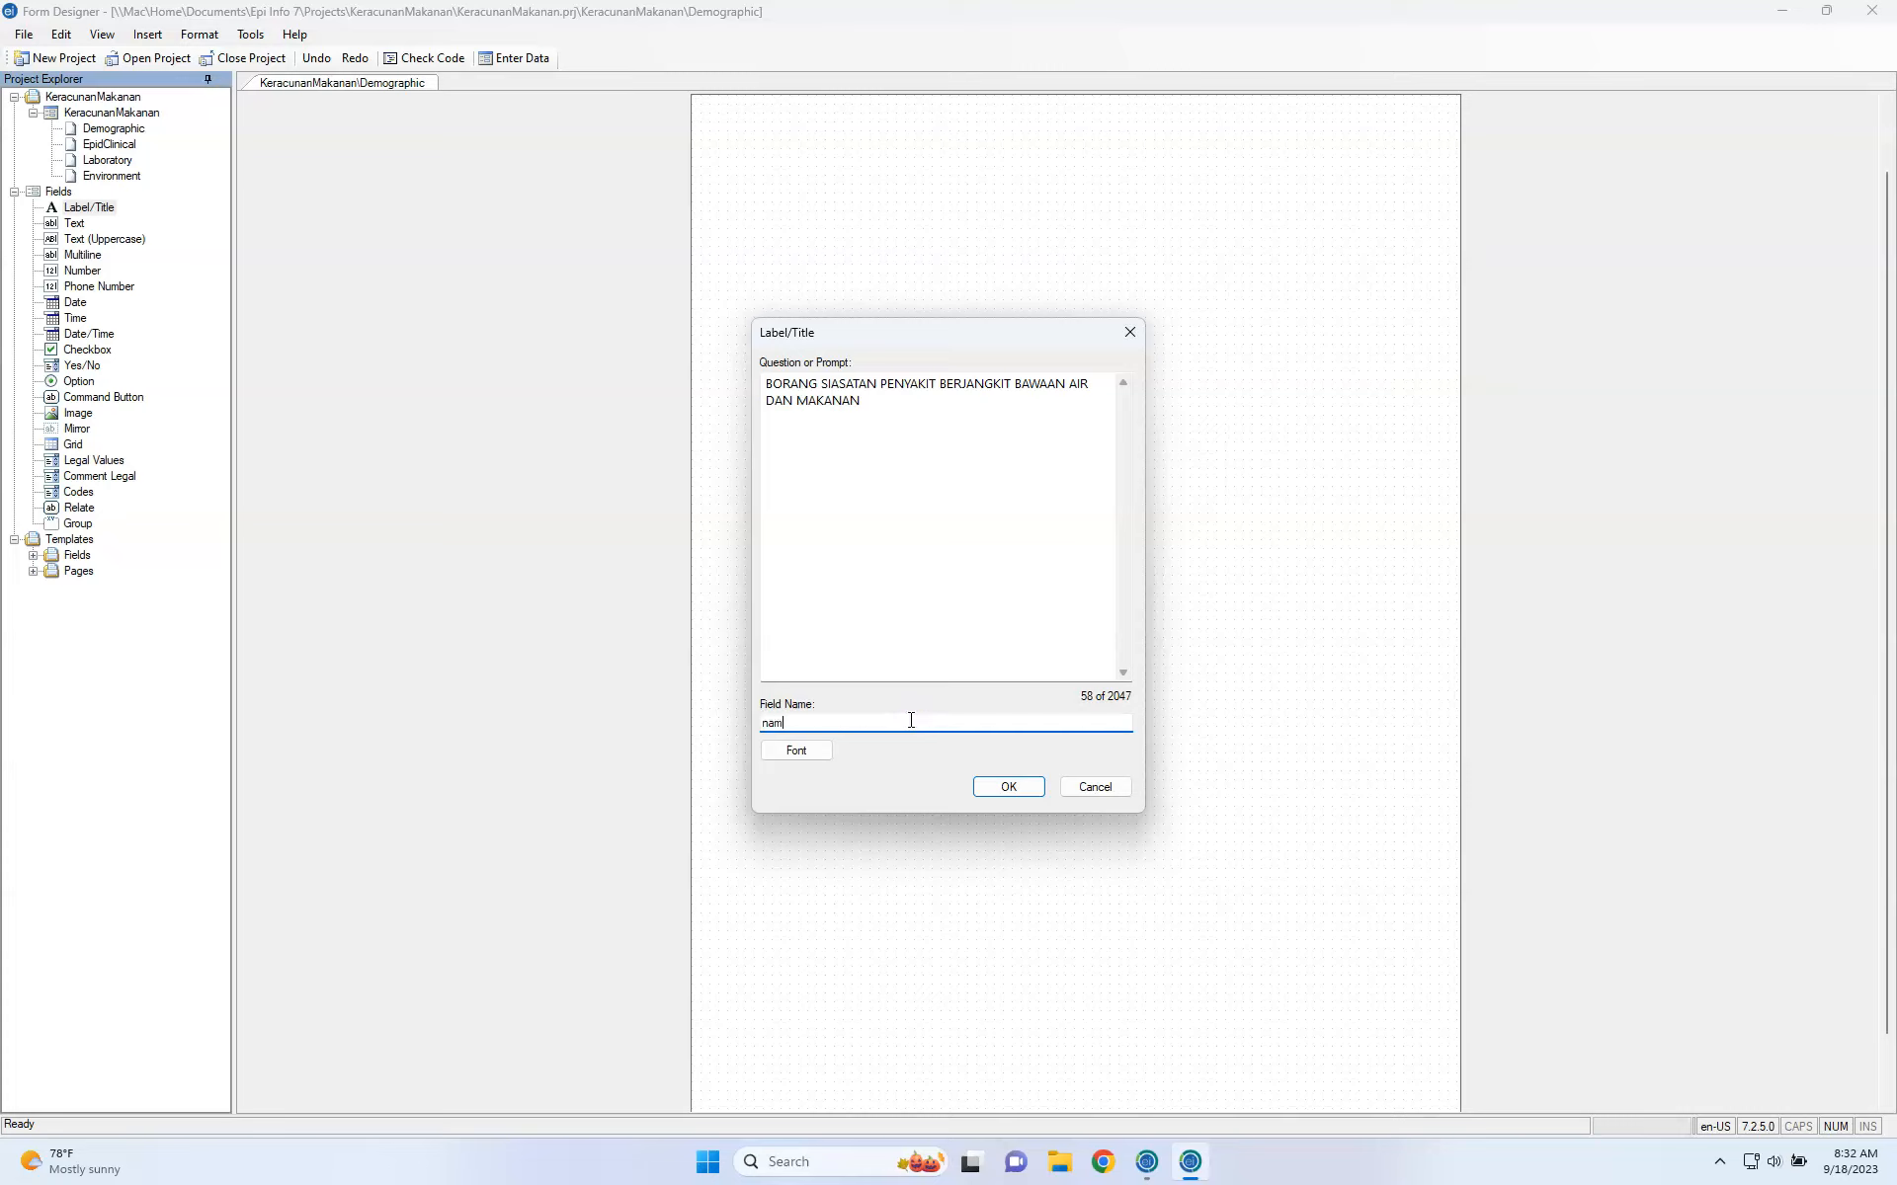
type("eofborang")
double_click(911, 722)
type("titile1")
Set the title's font to Arial Bold 20 and add the label to the page.
left_click(797, 751)
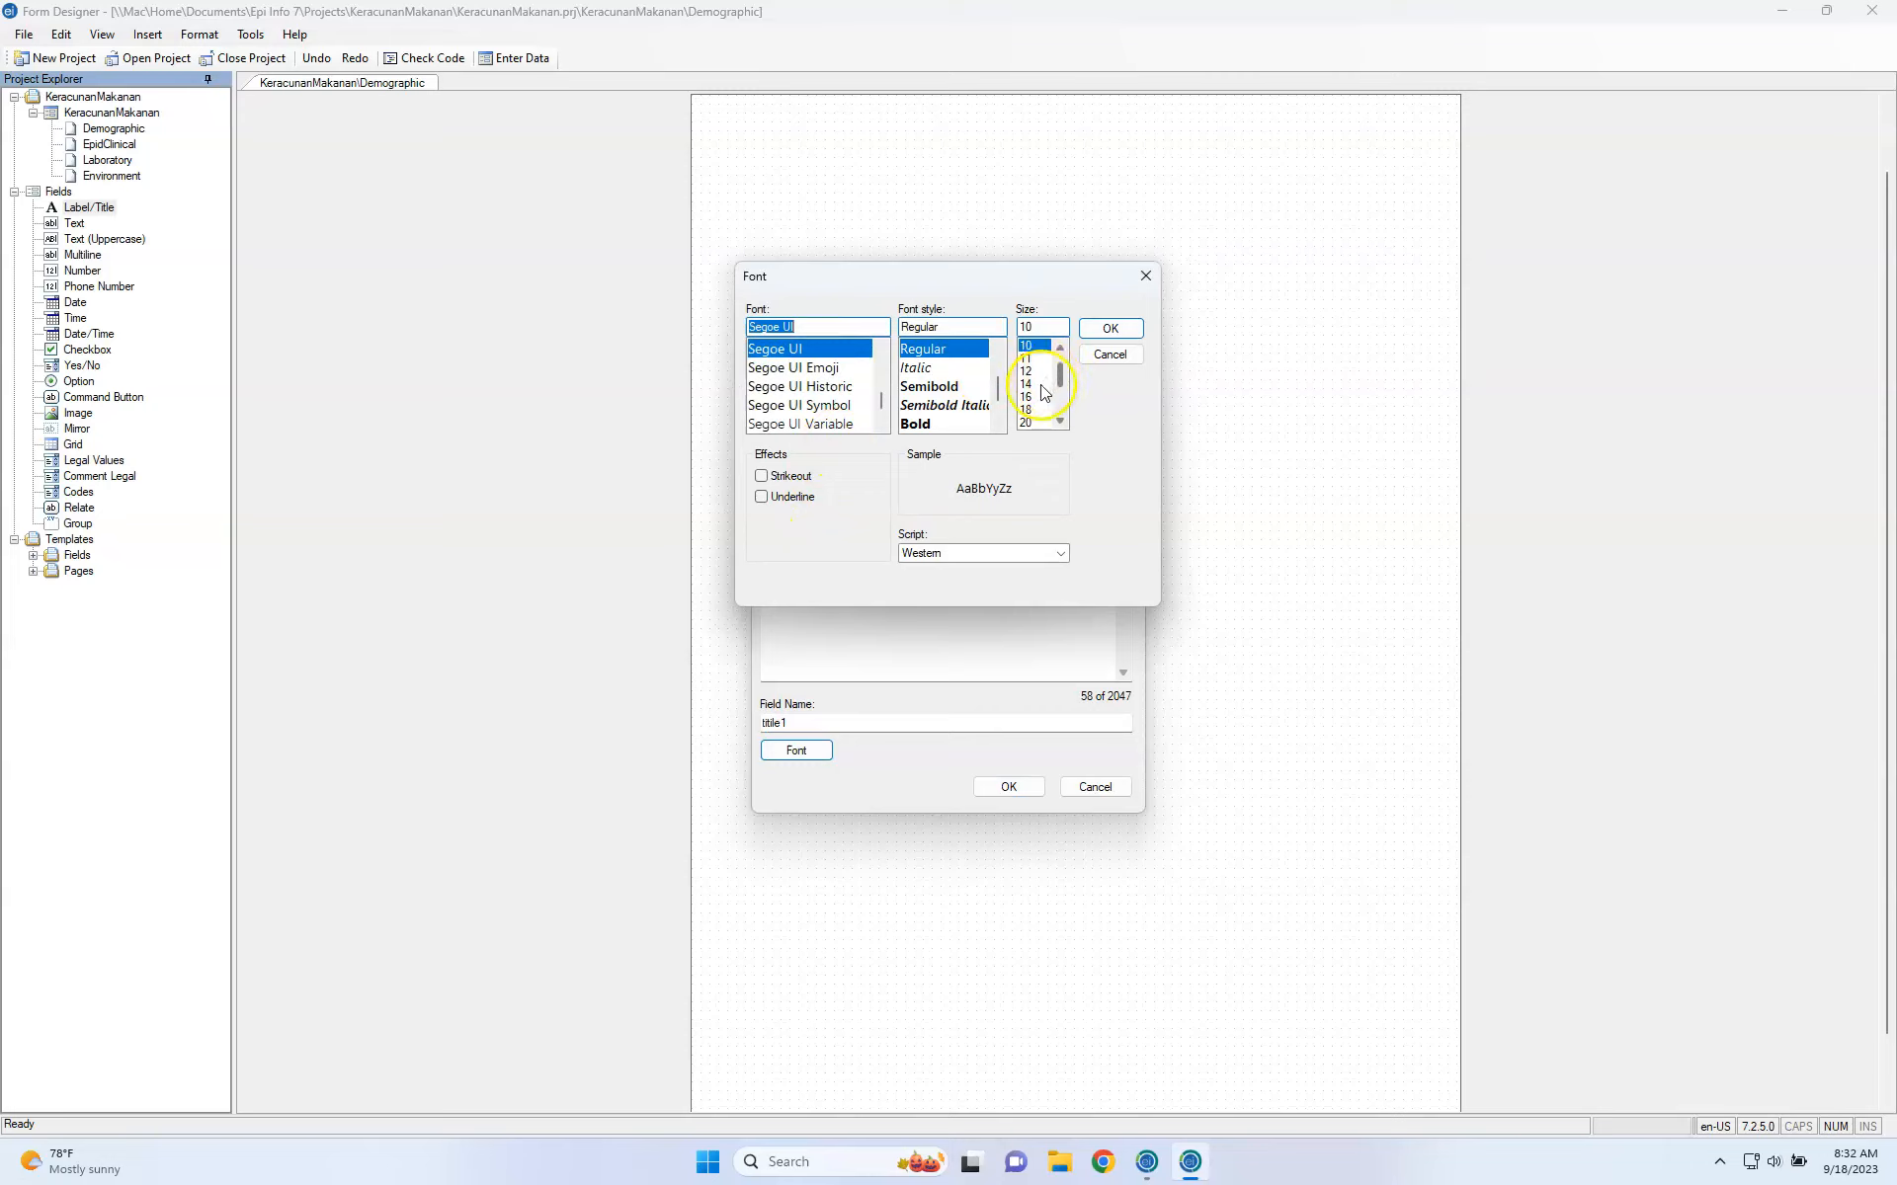
left_click(1028, 423)
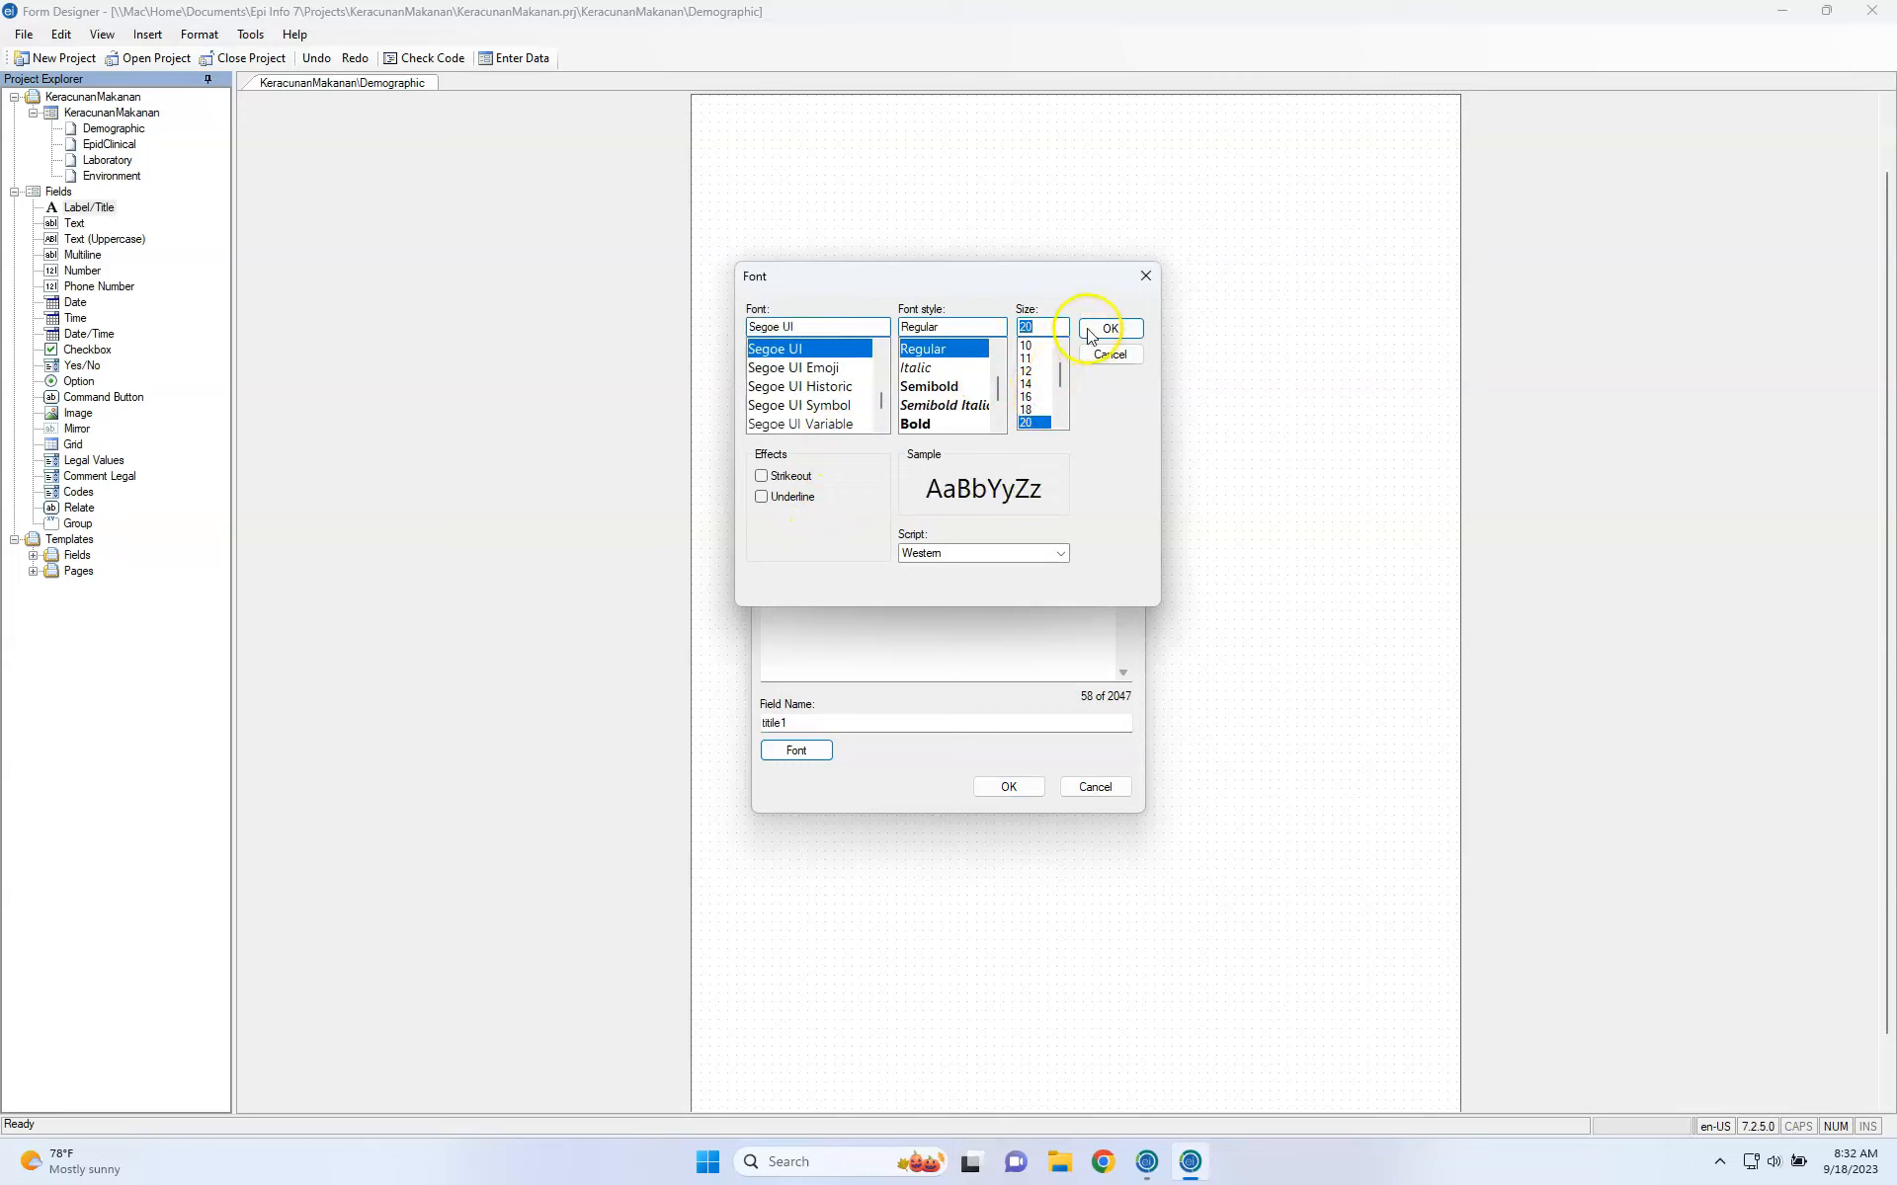
left_click(976, 422)
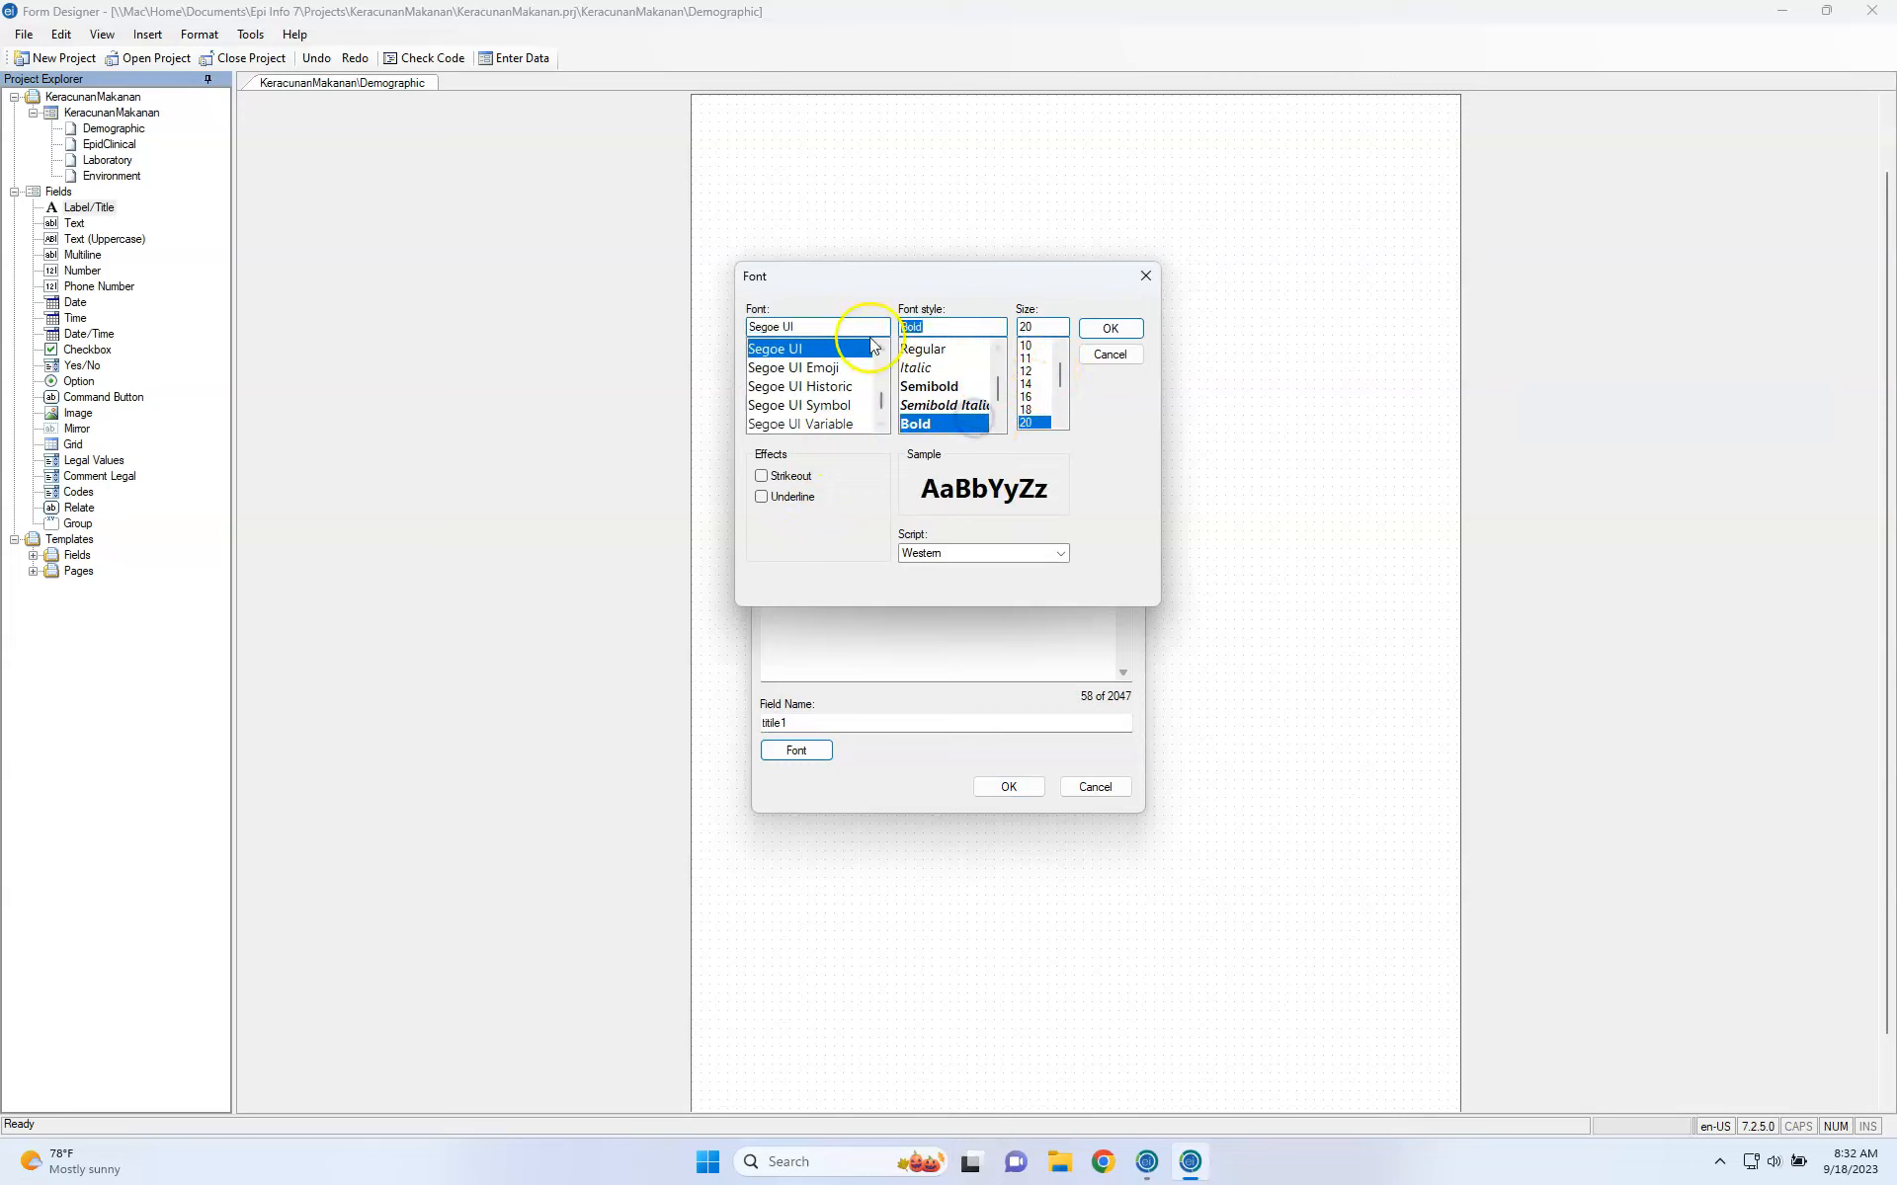
double_click(830, 326)
key("ctrl+a")
type("Ar")
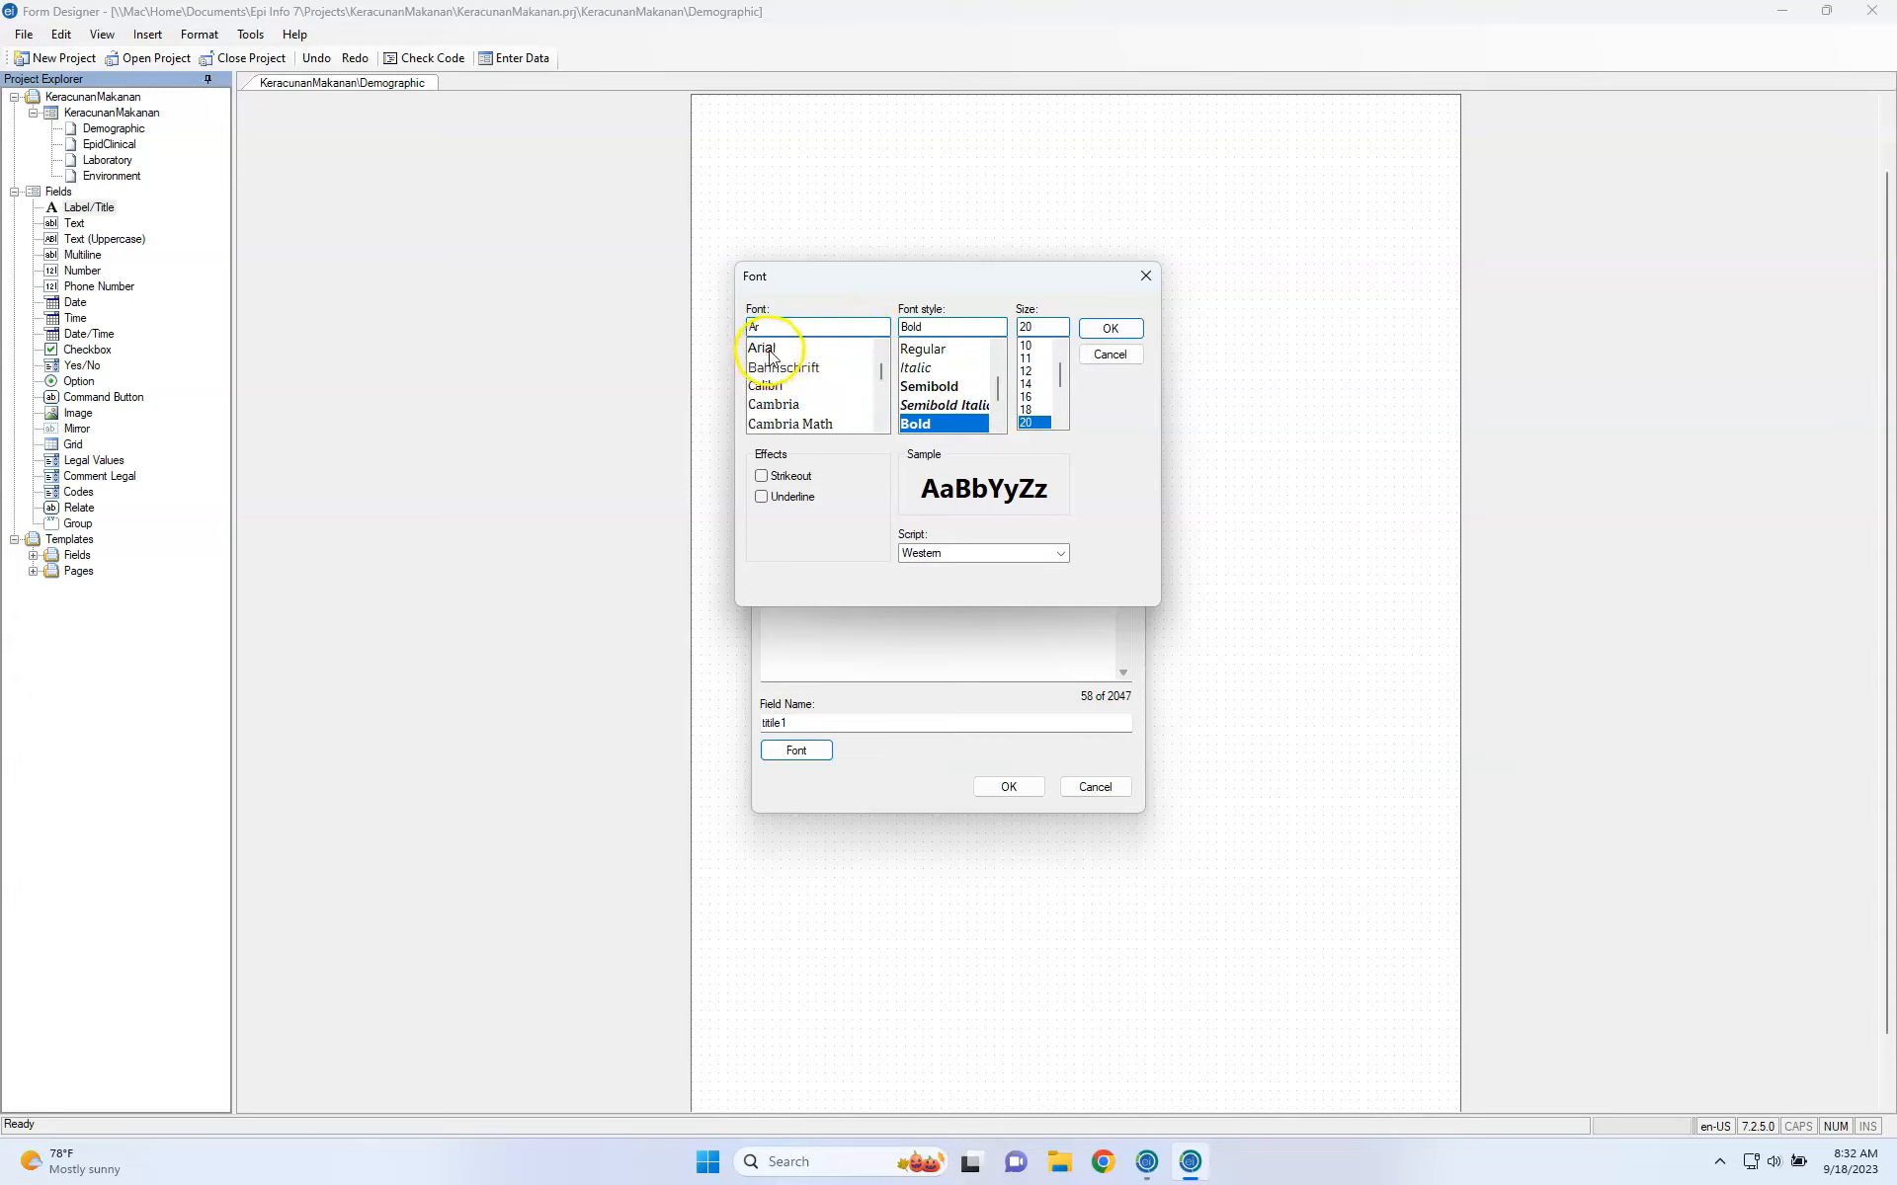
left_click(768, 349)
left_click(1107, 330)
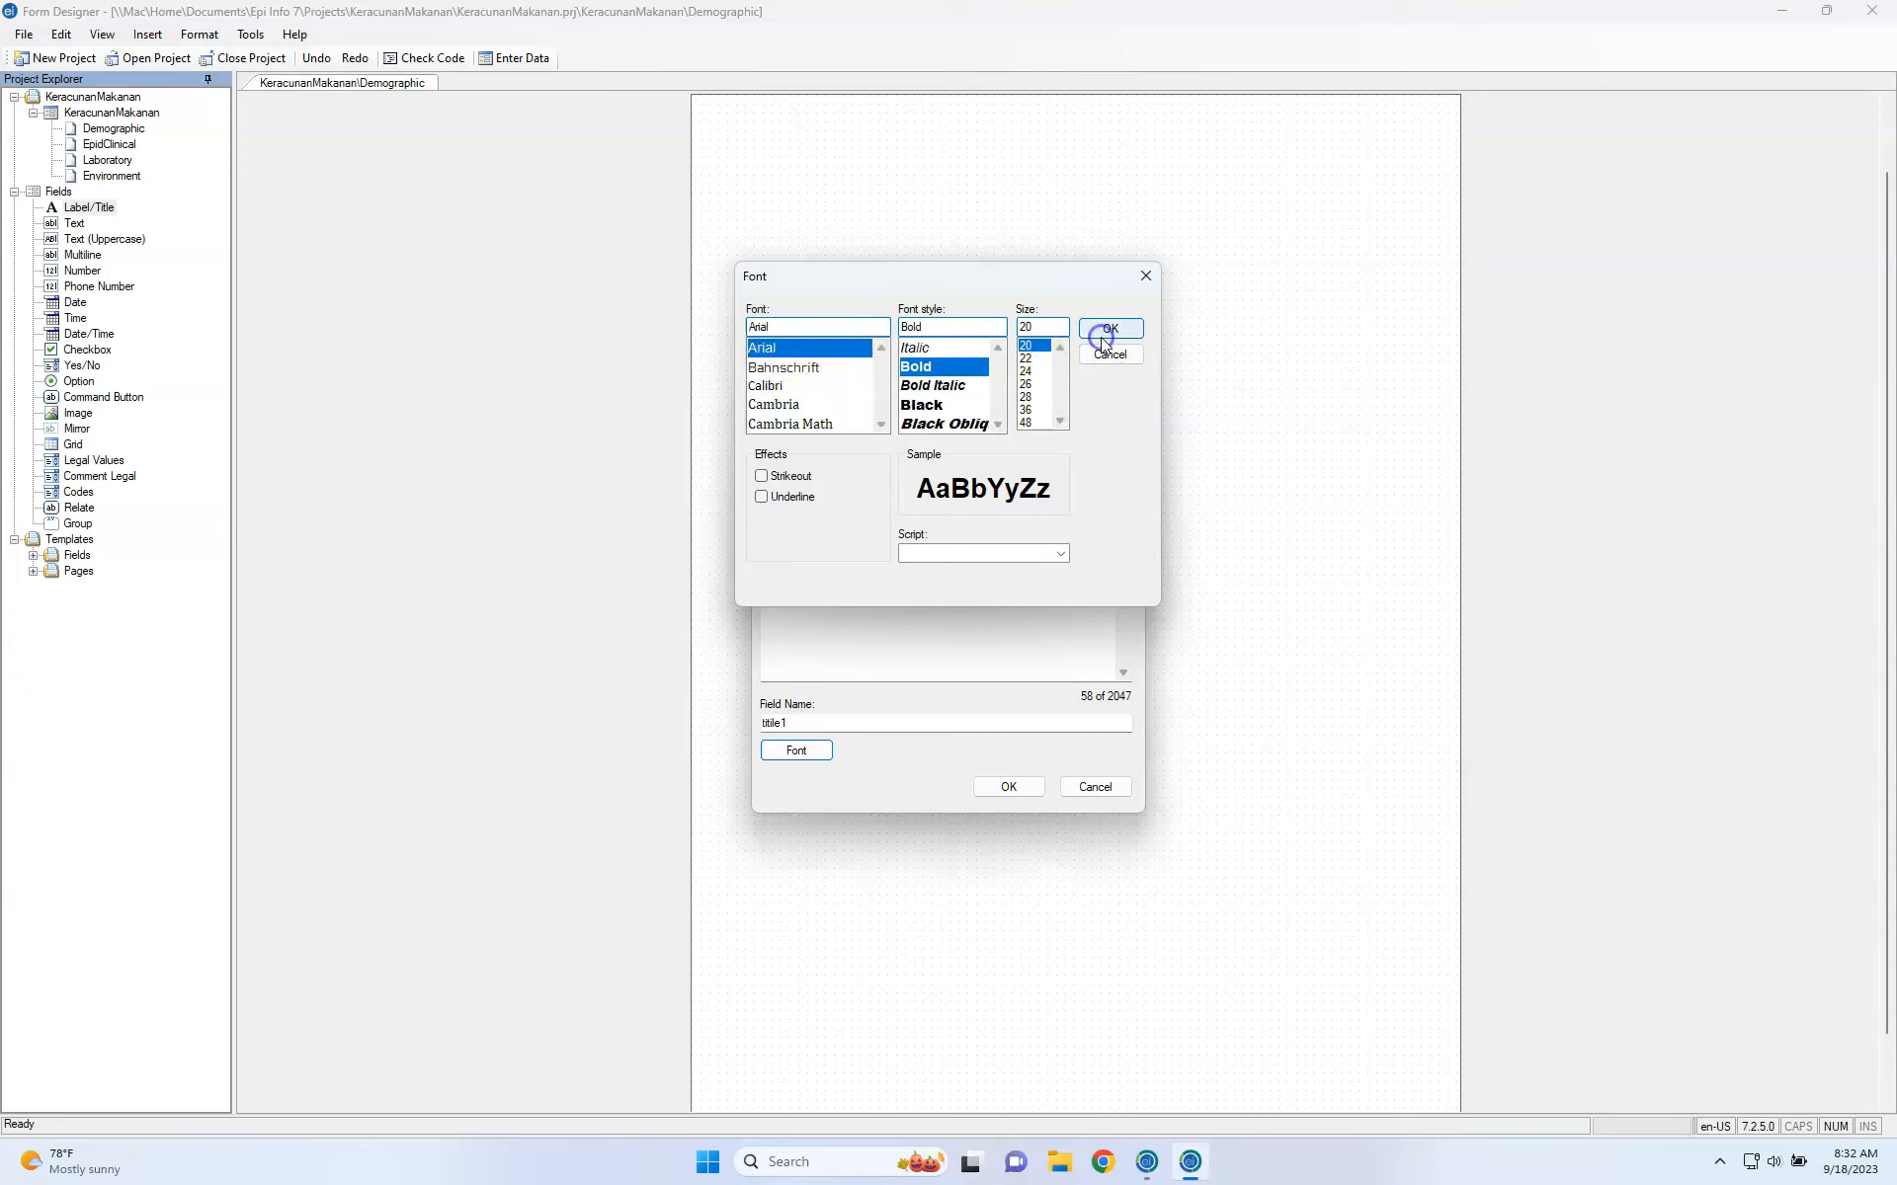
left_click(1037, 786)
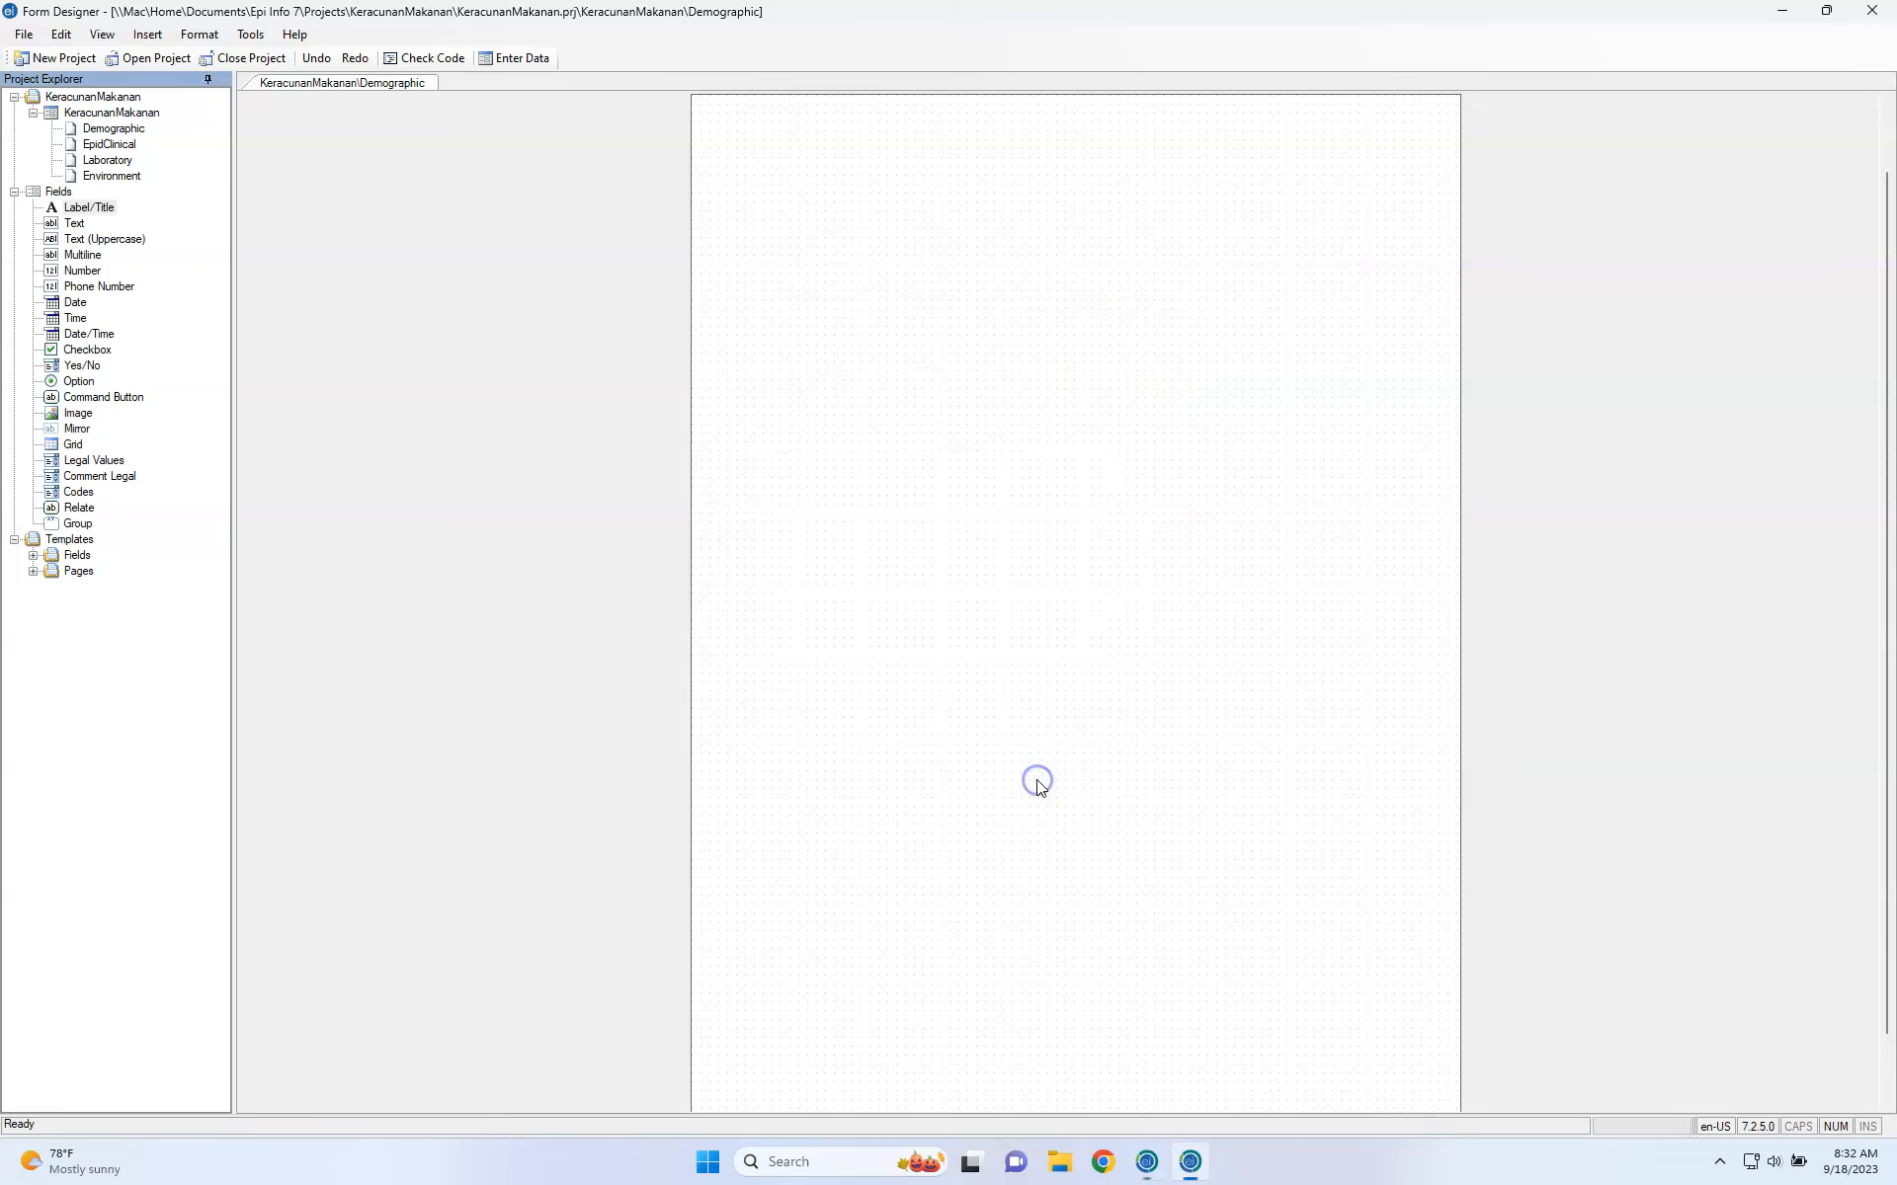
Move the title label to the top-left of the page, then switch to the macOS desktop.
left_click_drag(1035, 269, 876, 179)
left_click_drag(1190, 188, 1390, 213)
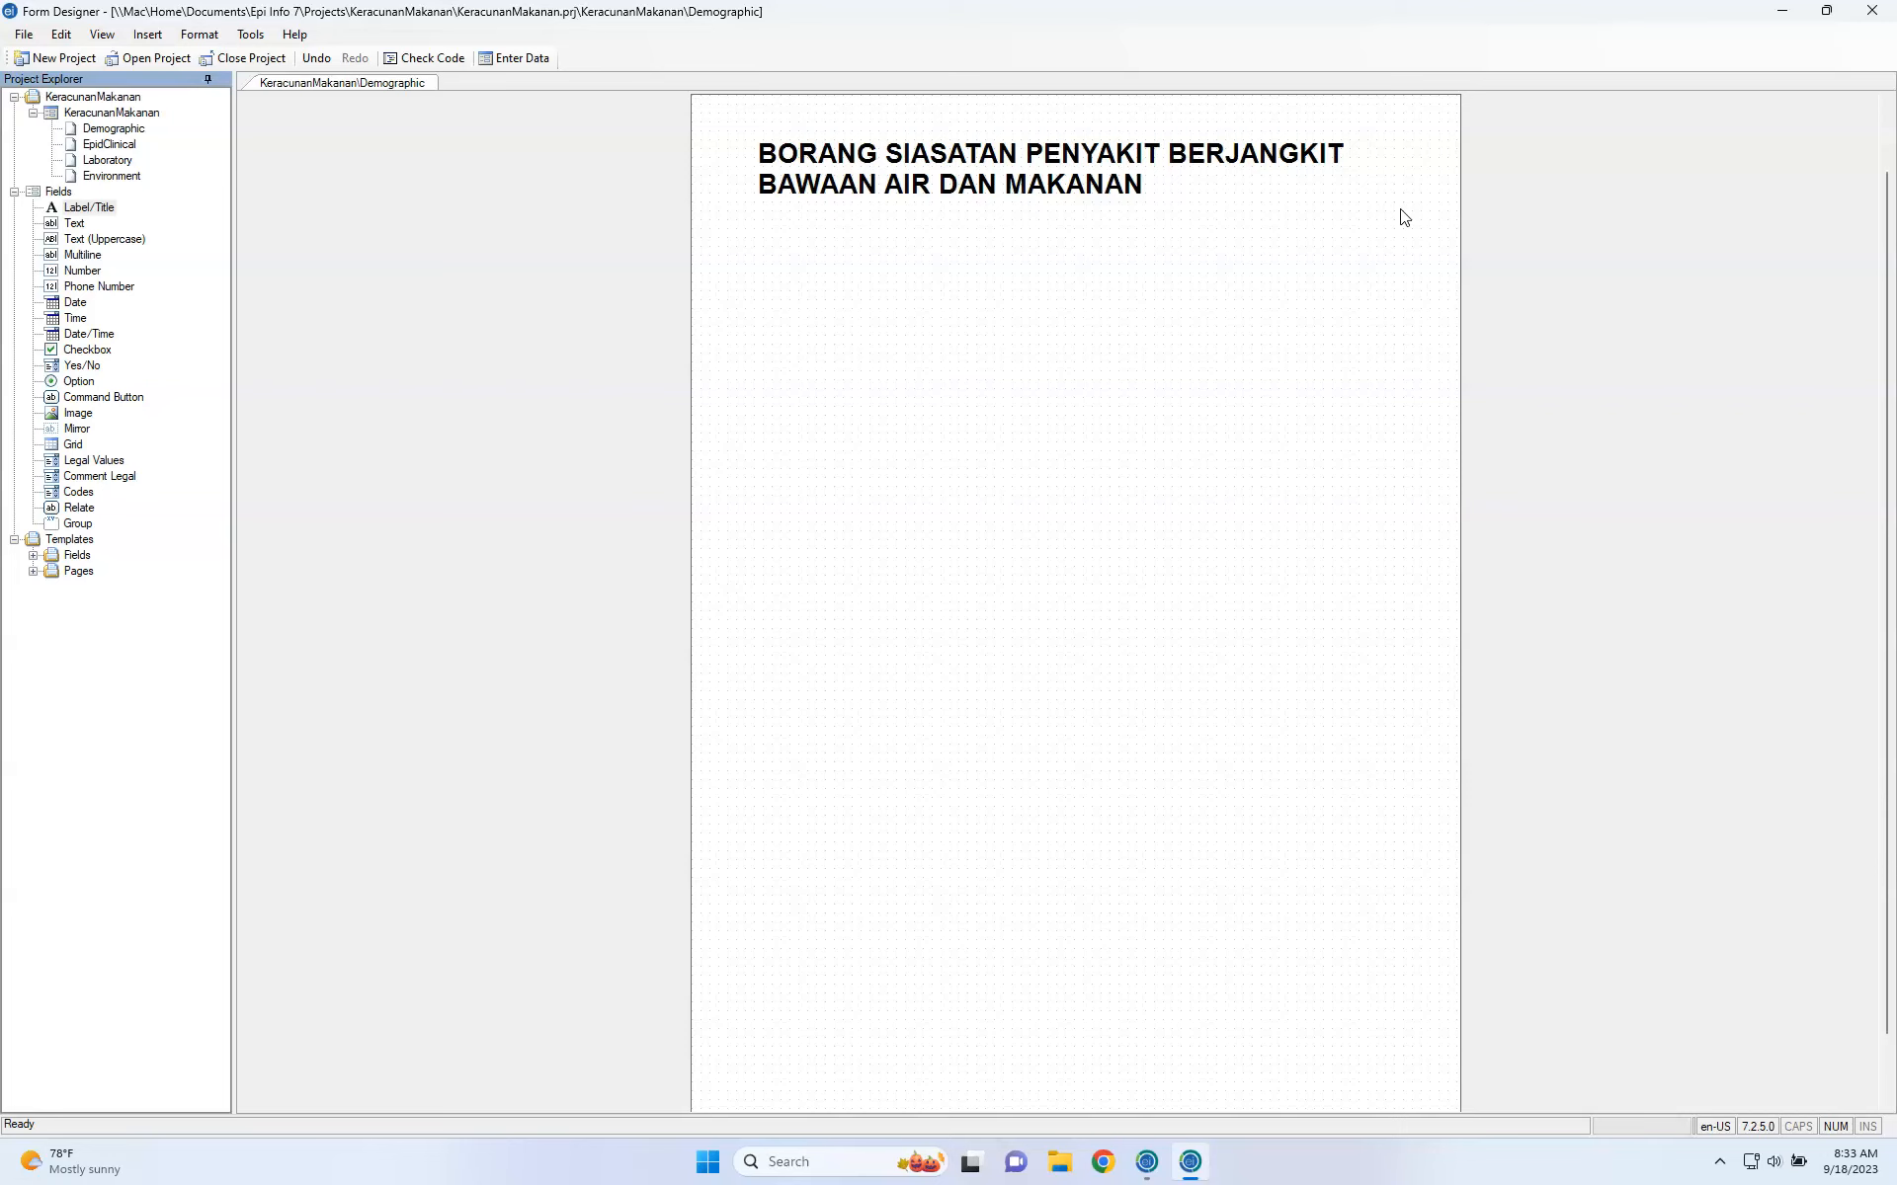
left_click(1376, 194)
left_click_drag(1219, 169, 1186, 183)
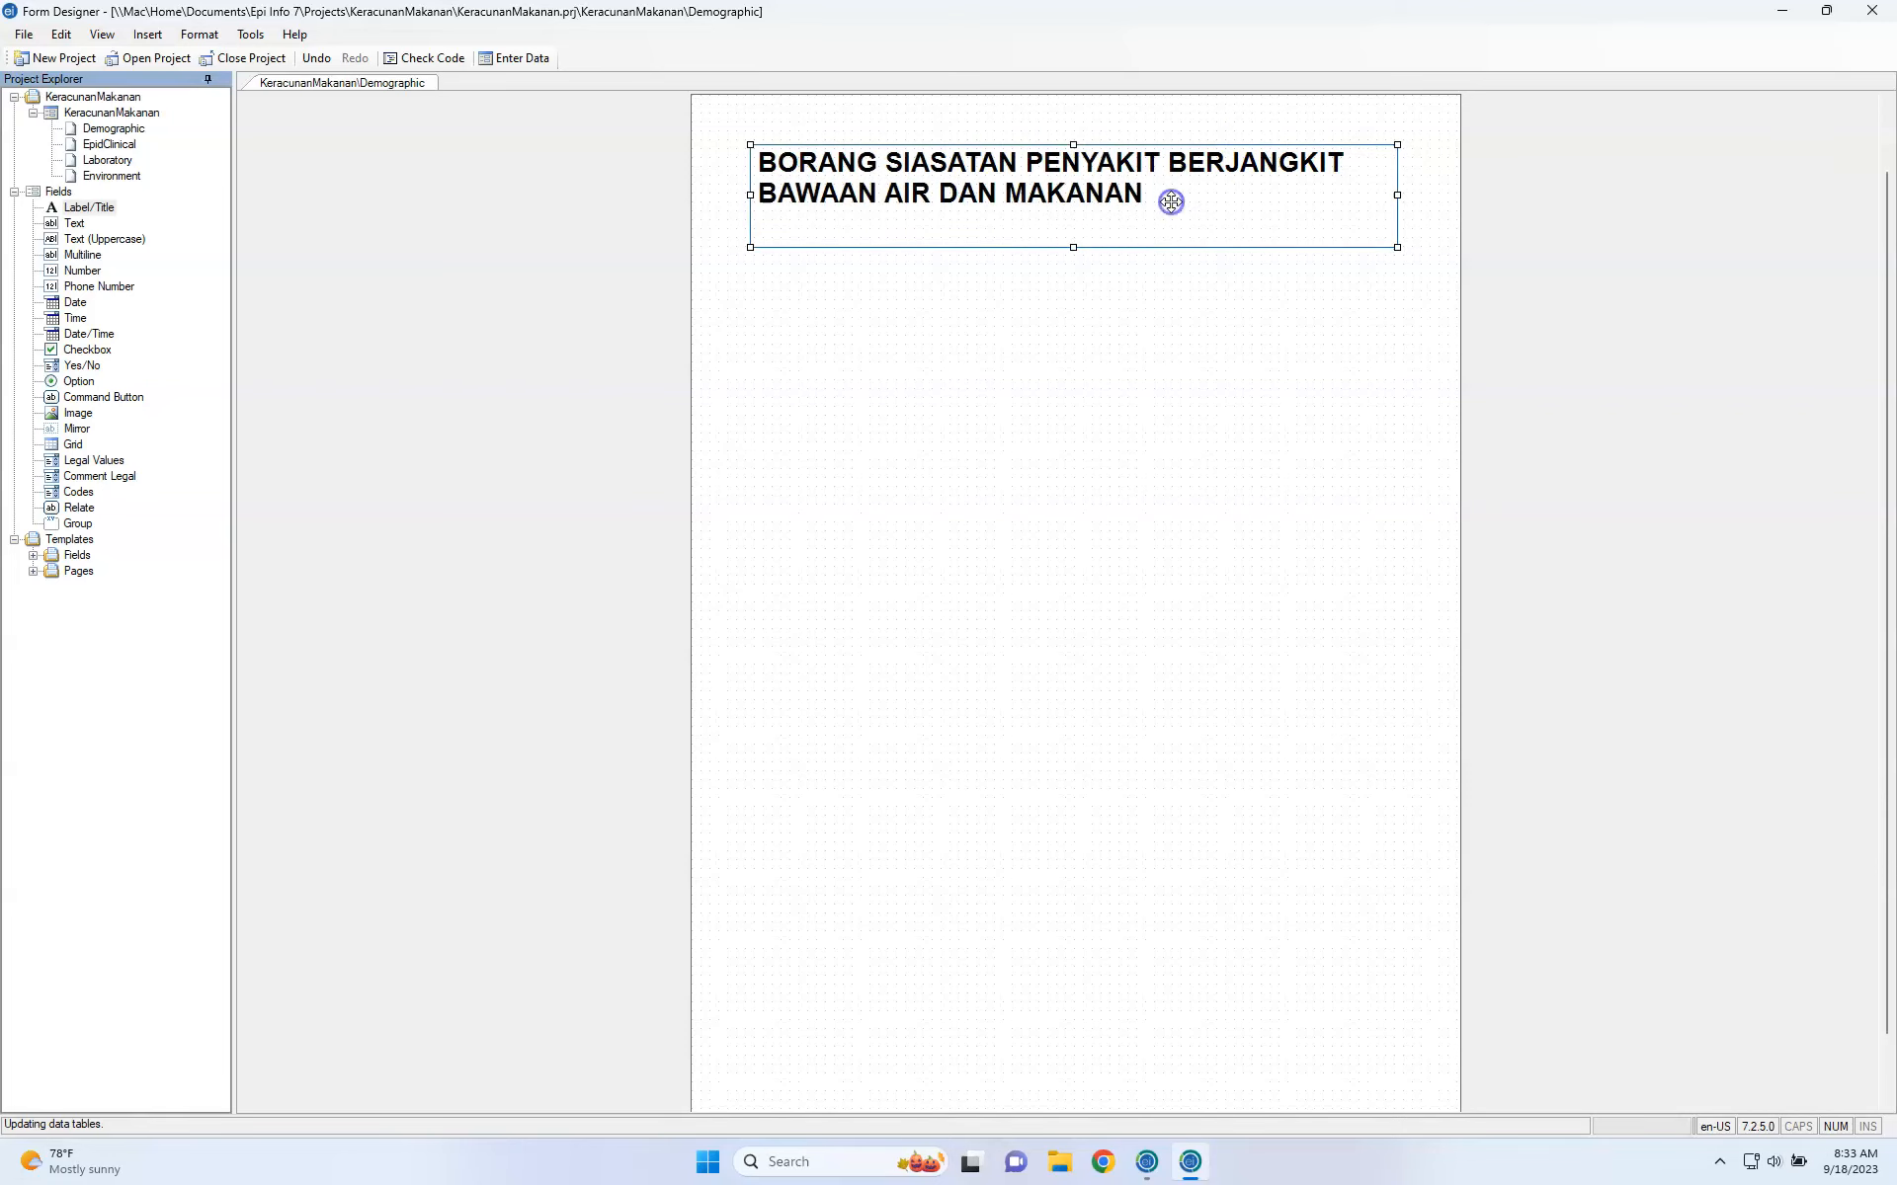
left_click_drag(1073, 247, 1073, 228)
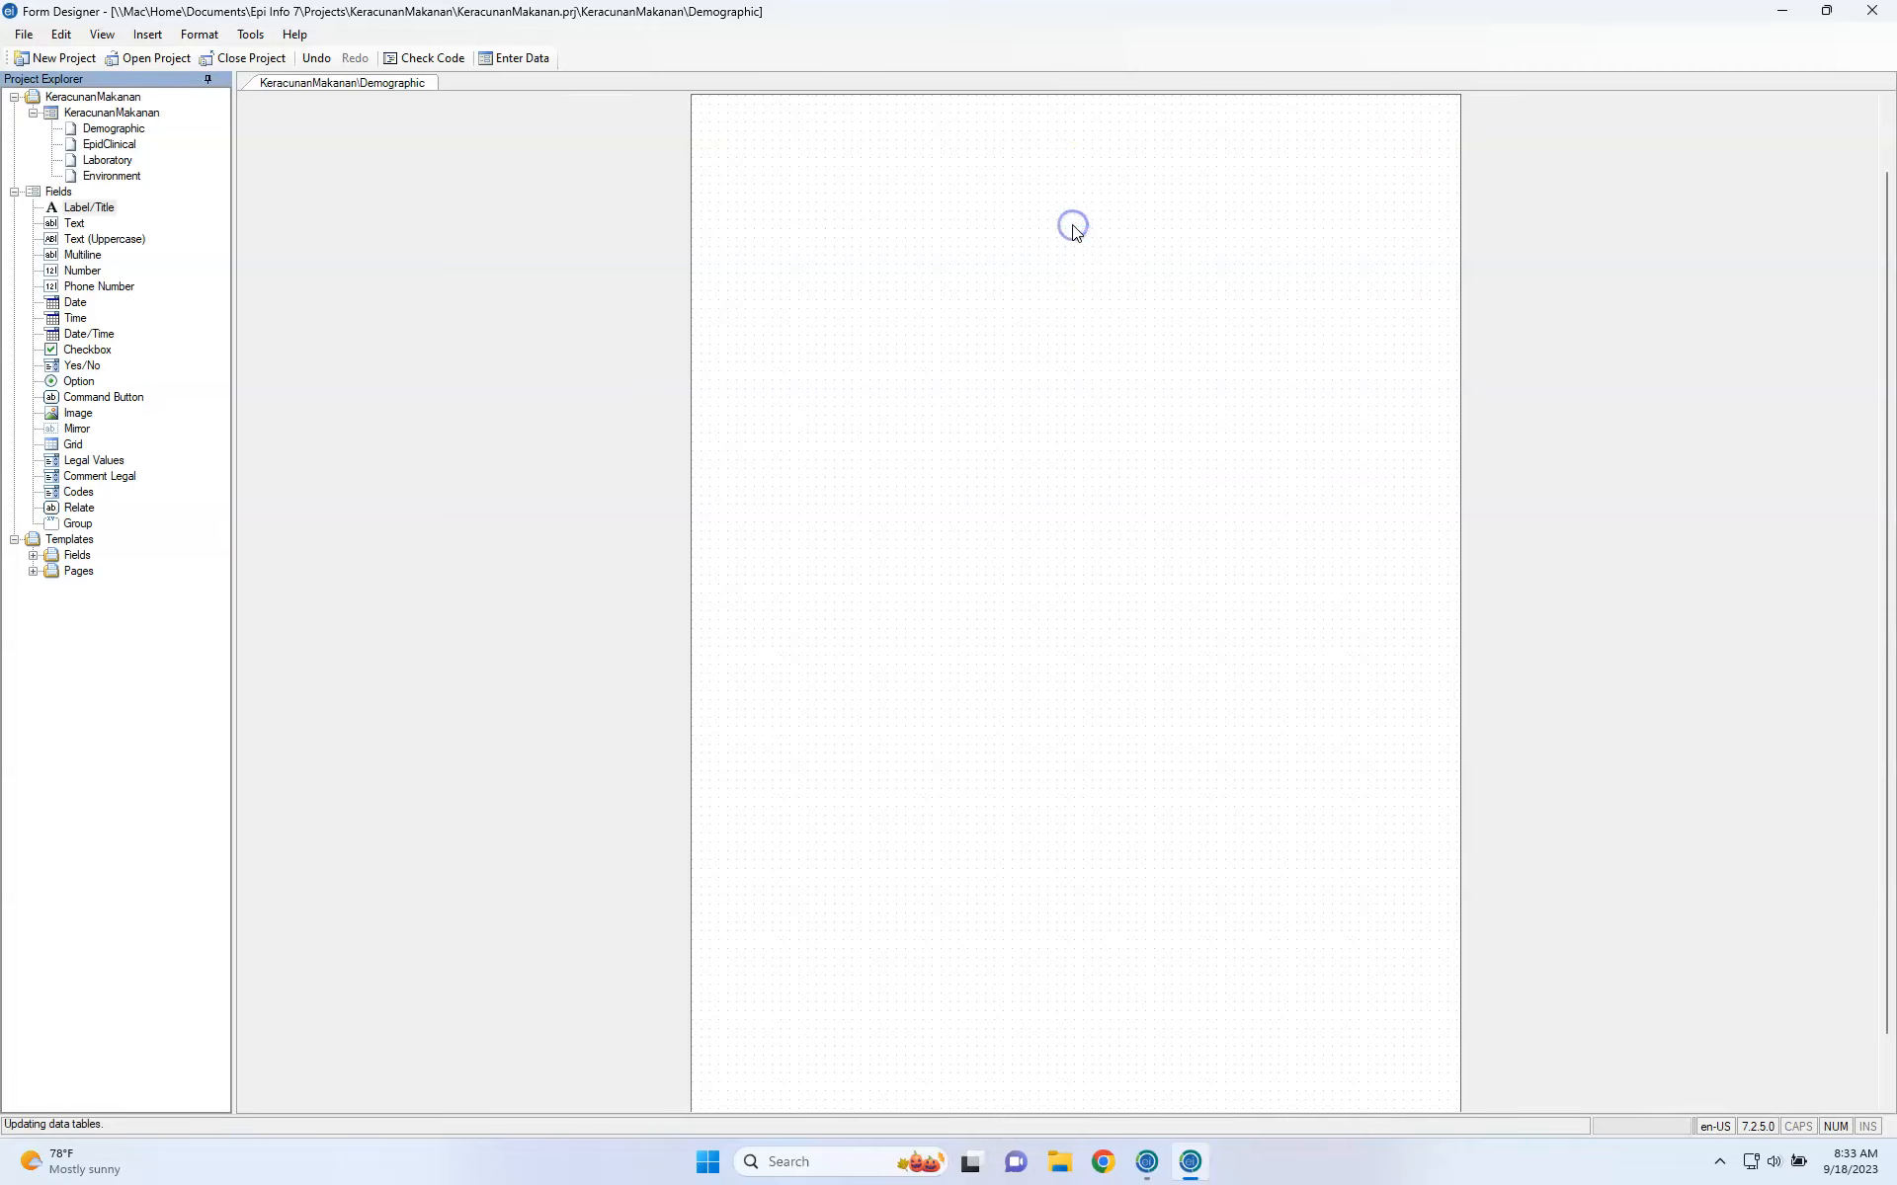
key("ctrl+Left")
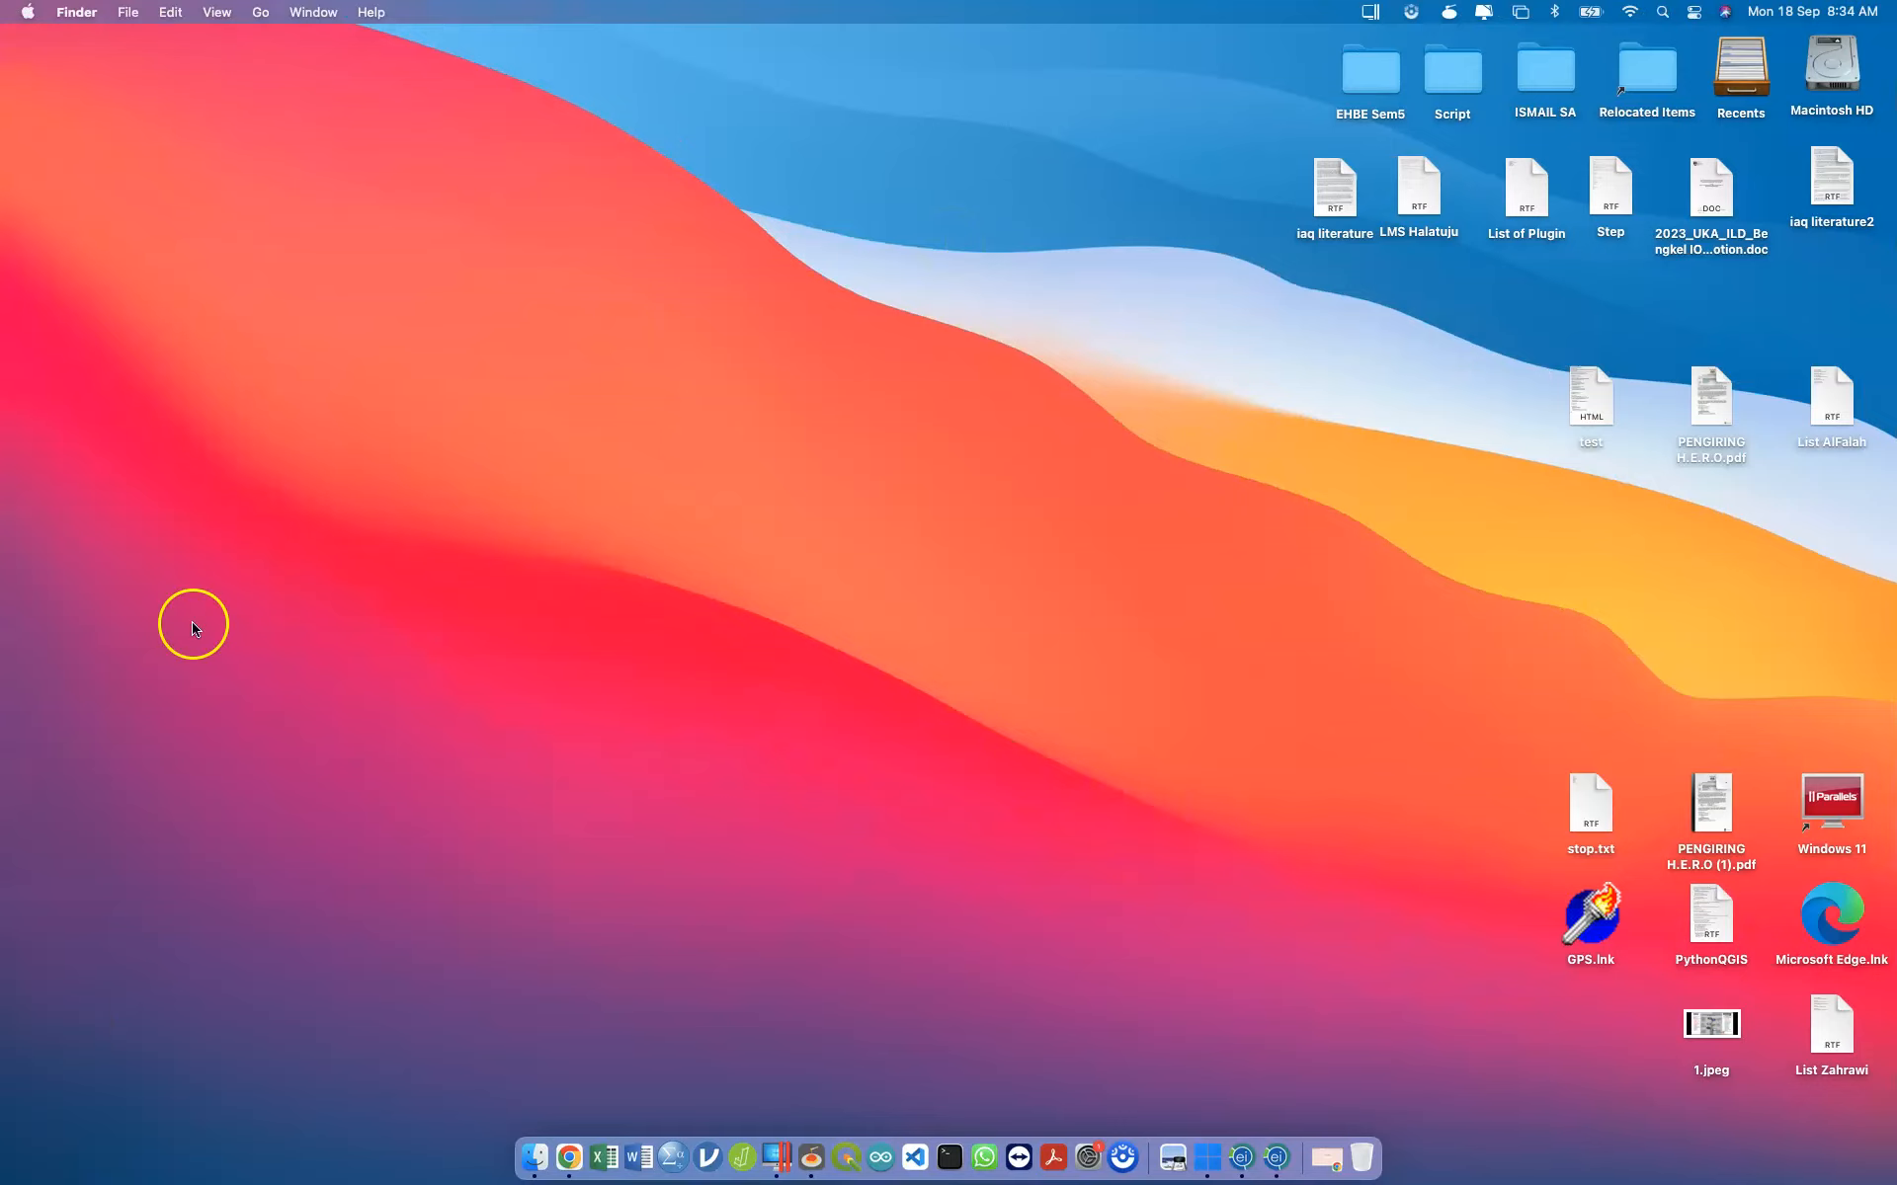
Slide back from the macOS desktop to the Windows Form Designer showing the Demographic page.
key("ctrl+Right")
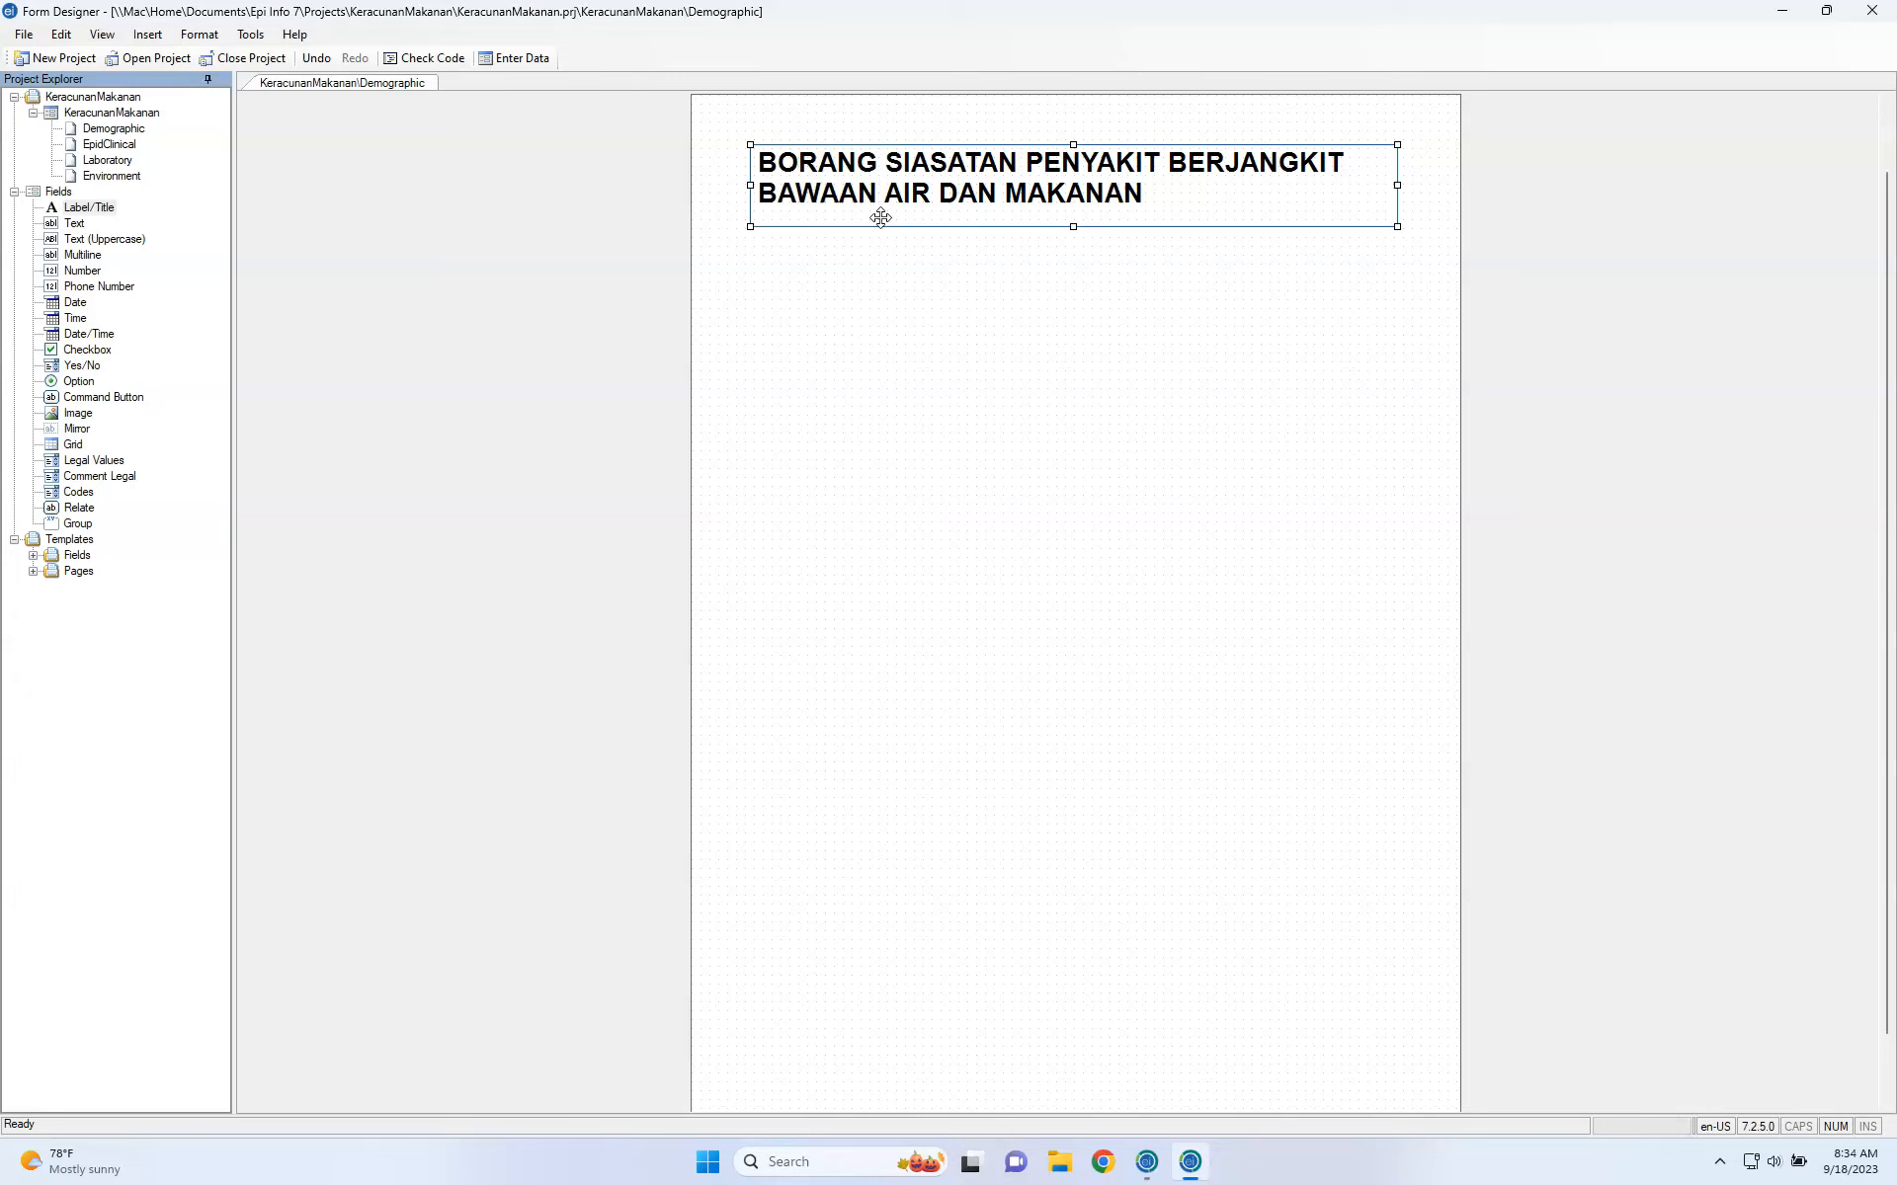
Place a new label with the Malay 'Borang ini adalah diwujudkan…' paragraph and field name pernyataan.
left_click_drag(89, 208, 811, 337)
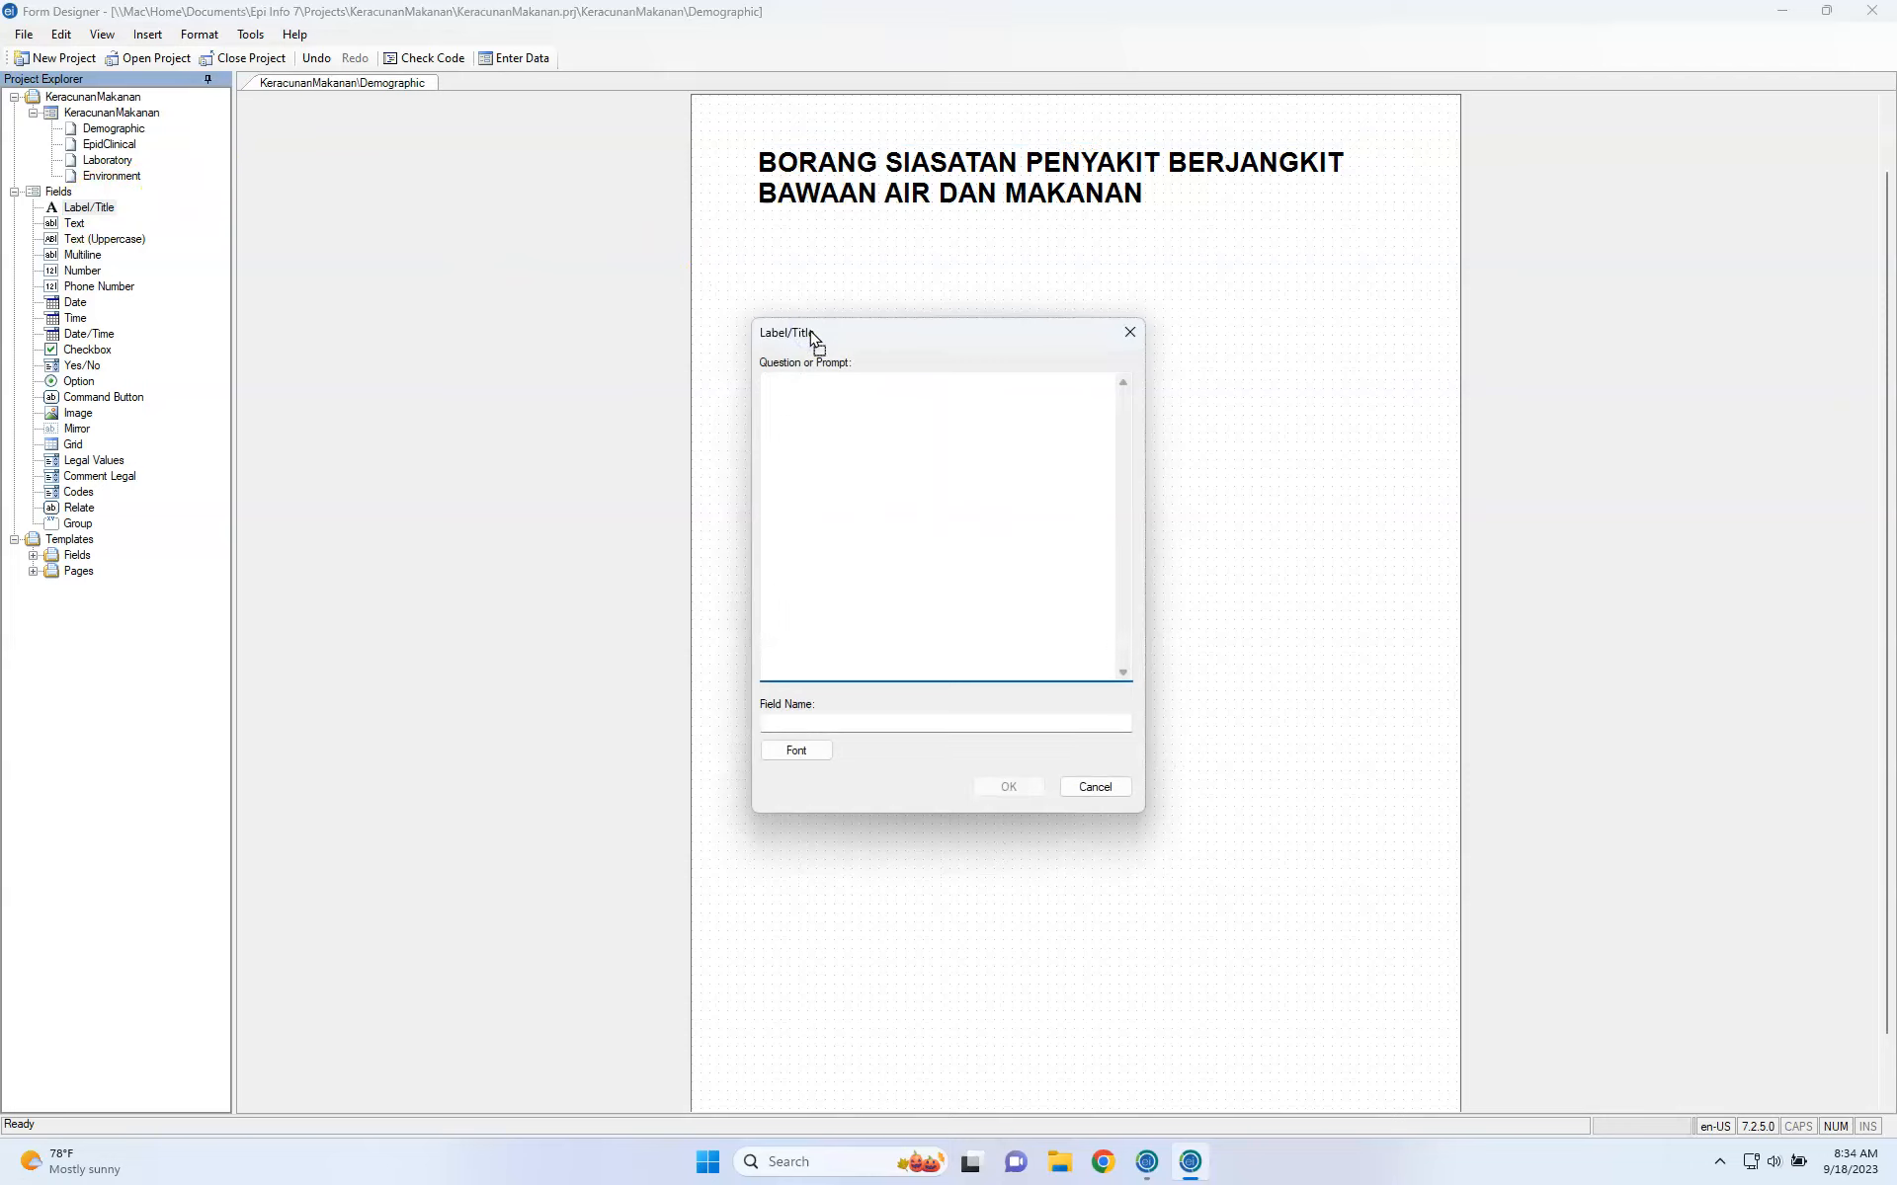
type("This form")
key("BackSpace")
key("BackSpace")
key("ctrl+a")
type("Borang ini adalah diwujudkan untuk meng")
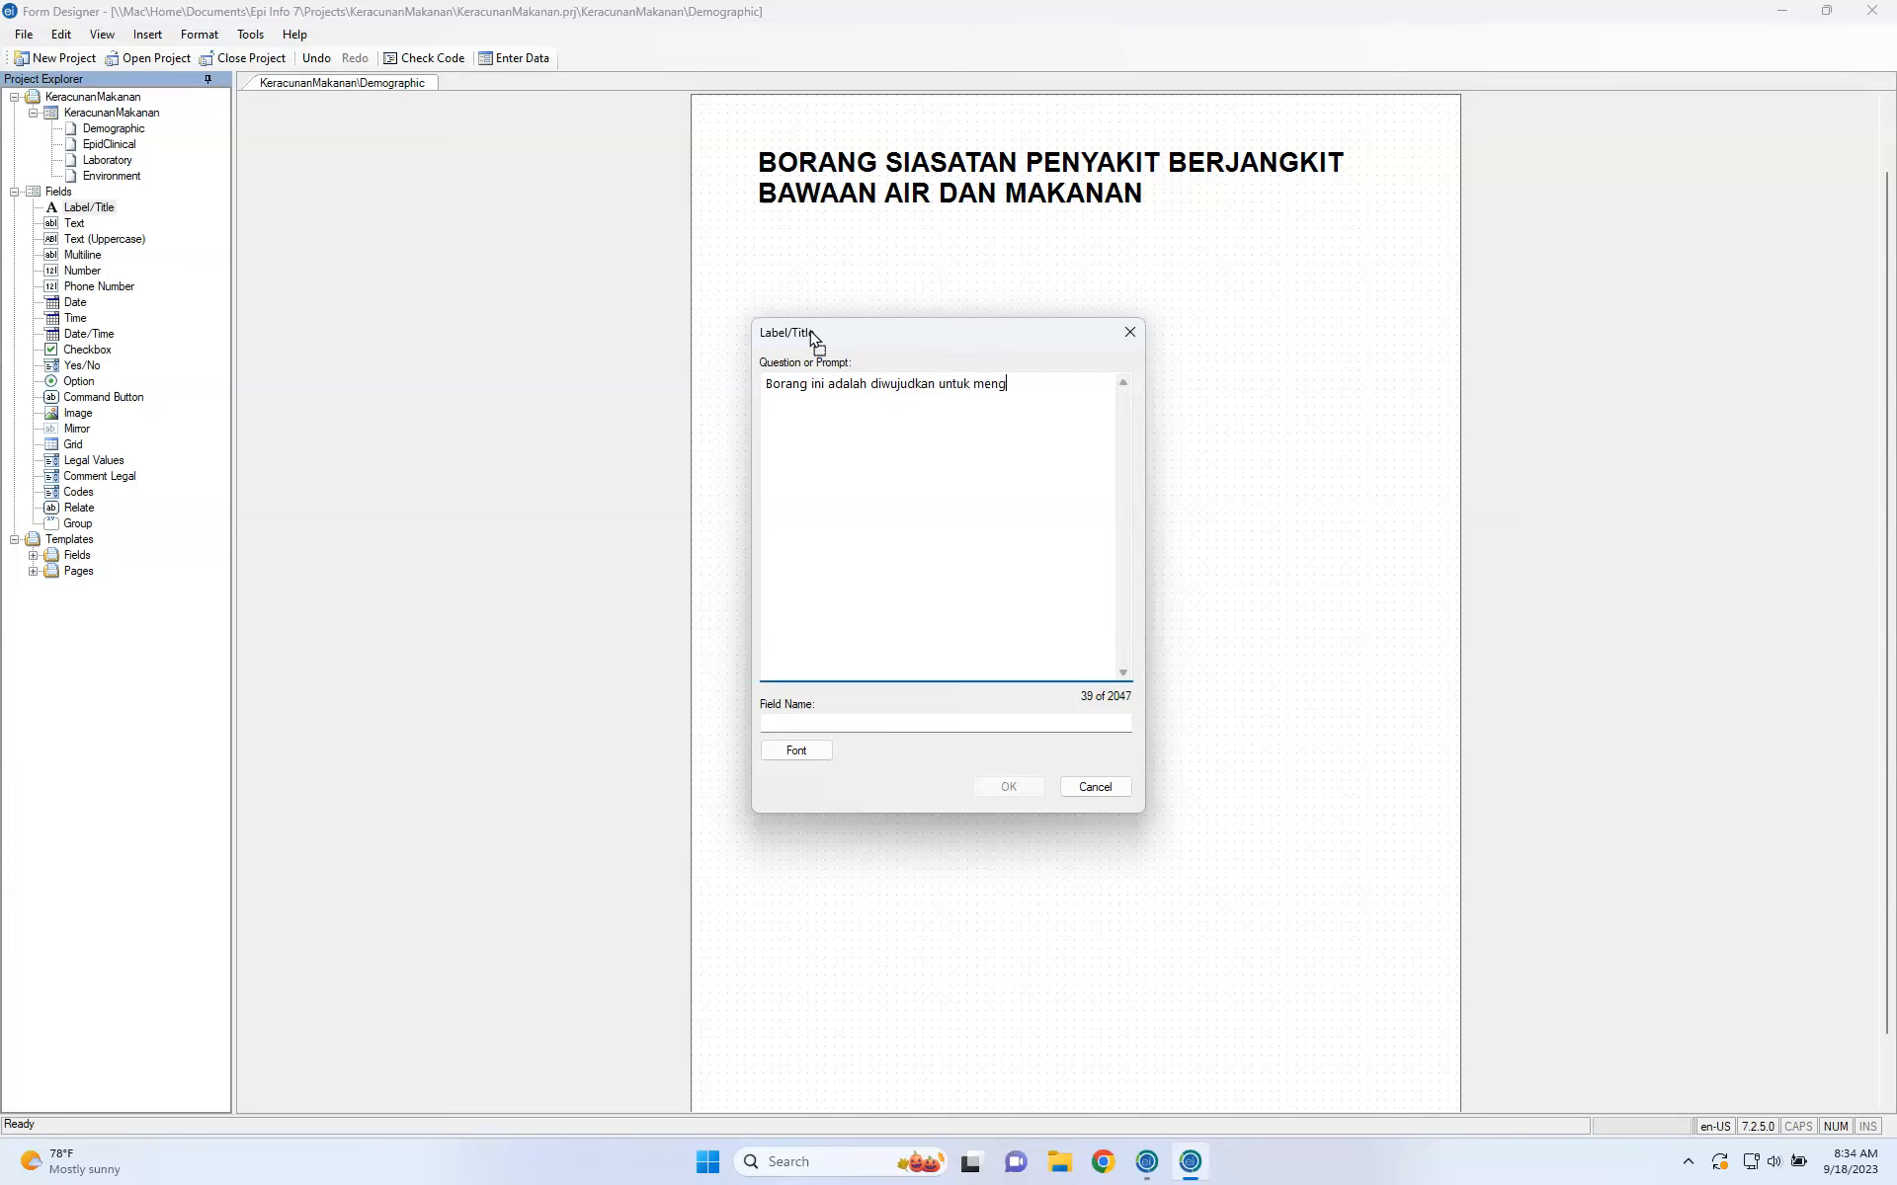
type("ambil sampel maklumat berkaitan dengan pe")
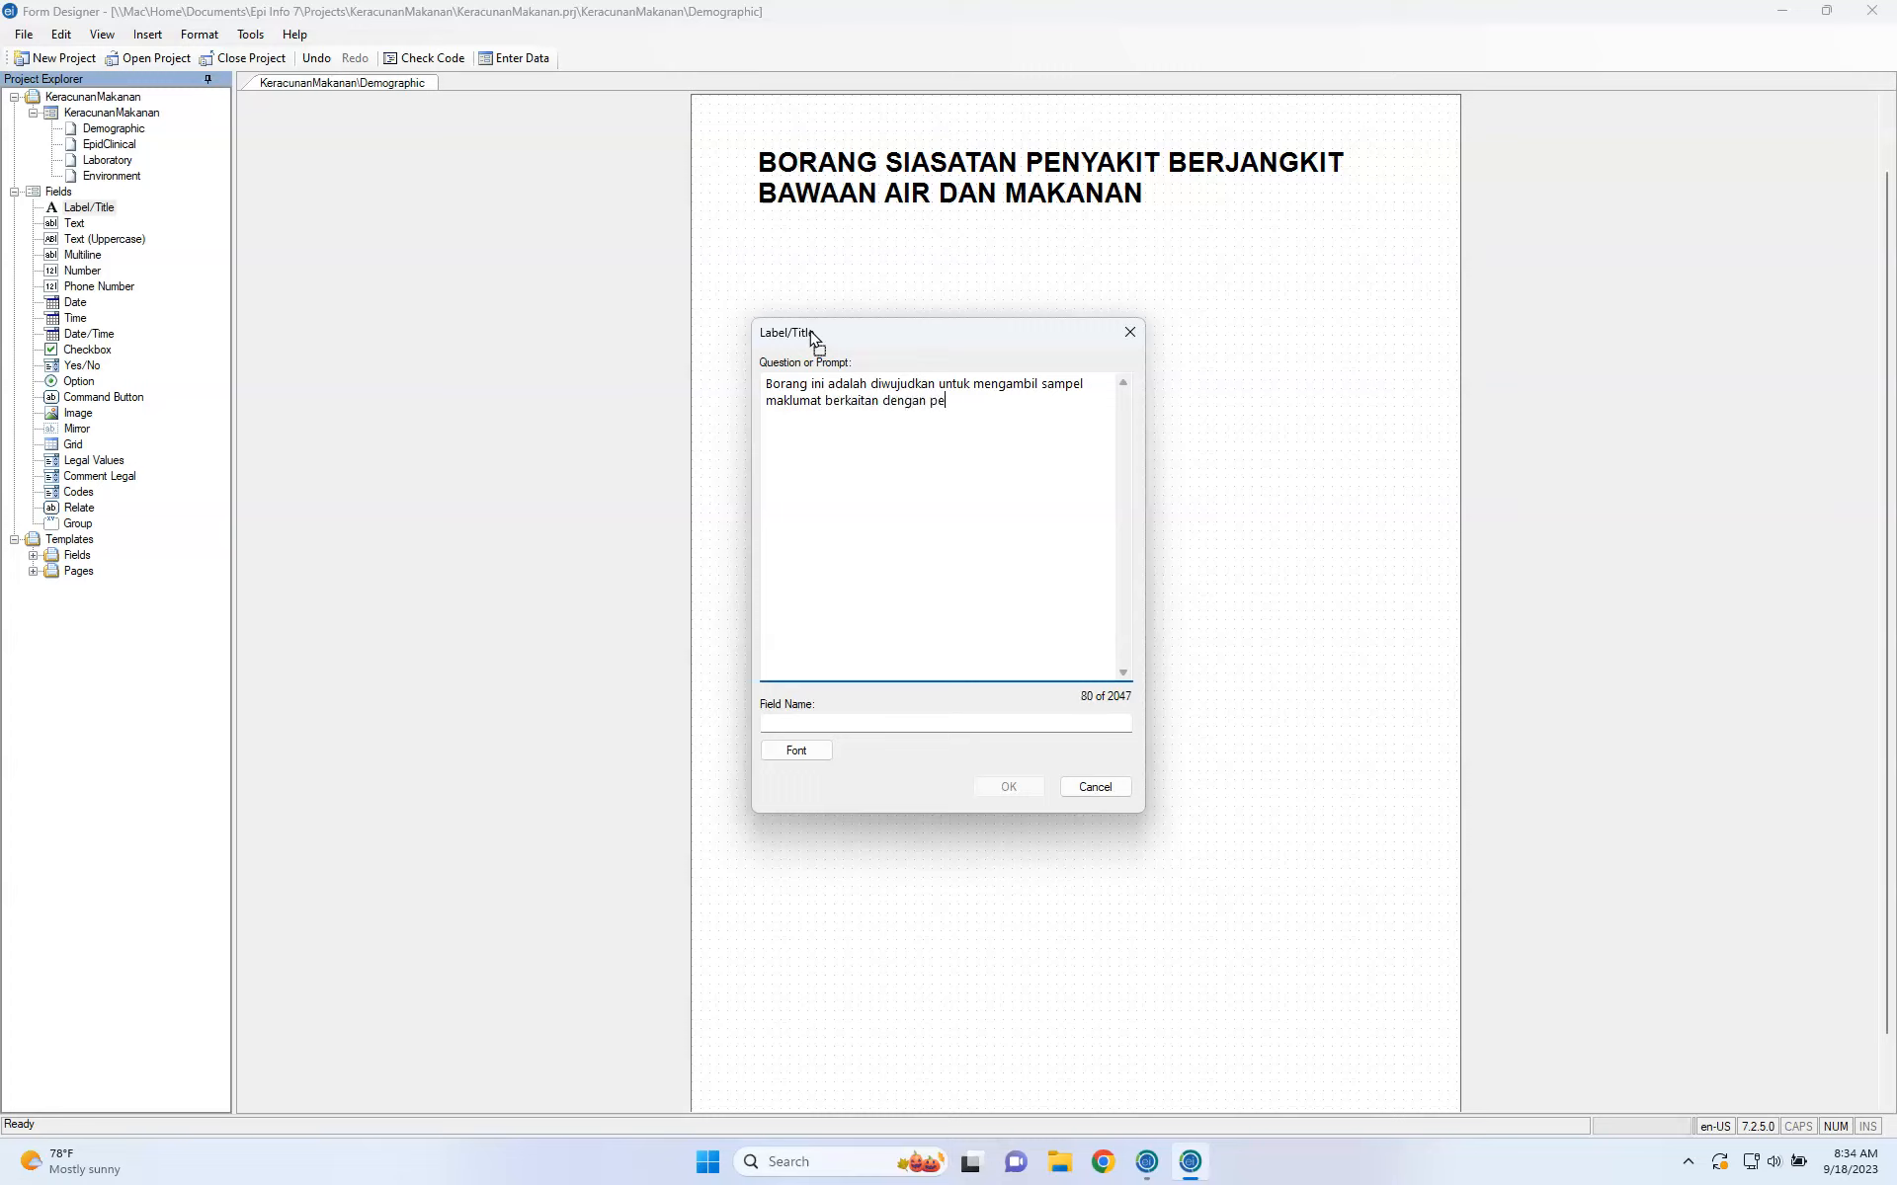
type("nyakit berjang")
type("kit bawaa")
type("n makanan dan ai")
type("r. Ianya")
type(" akan d")
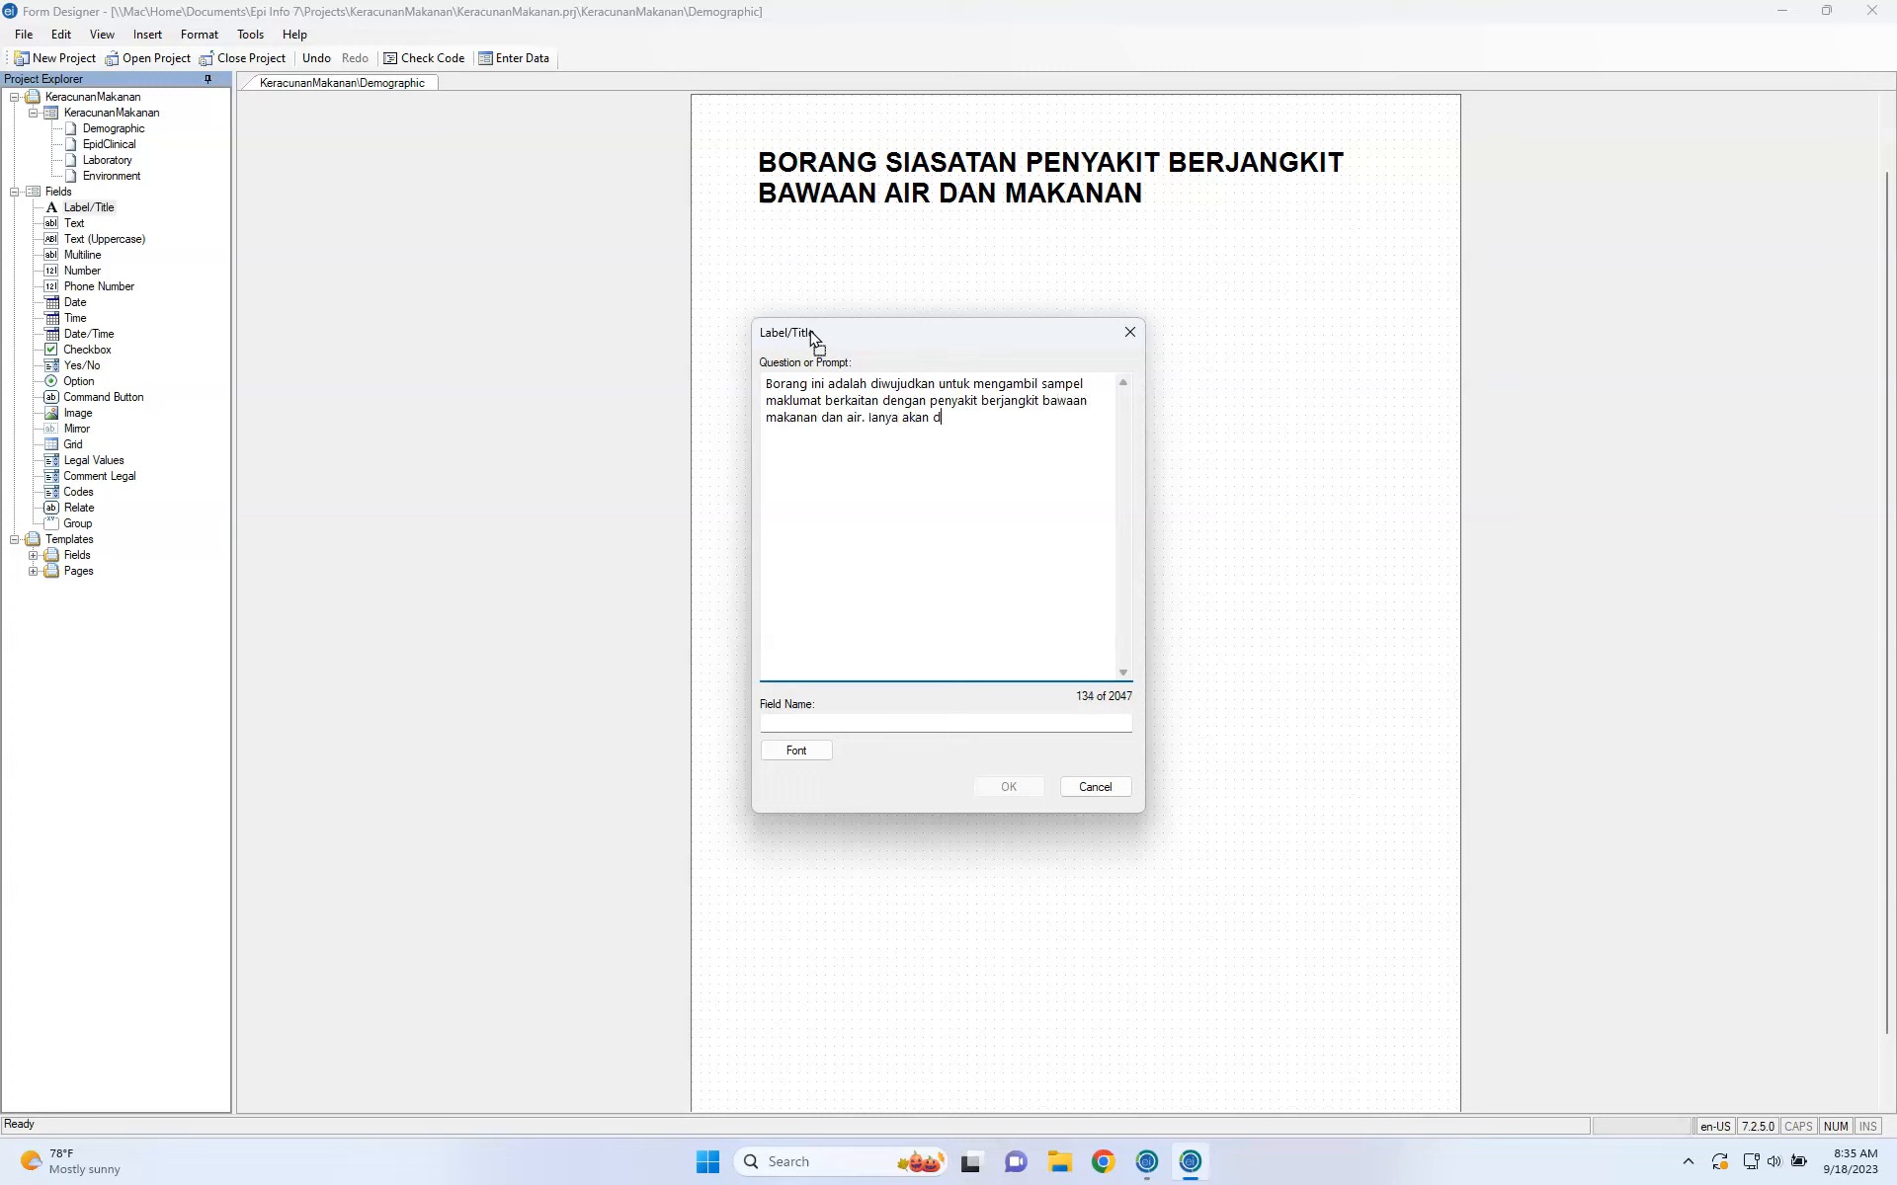
type("iisi oleh pegawai kesihatan persekitaran dan ")
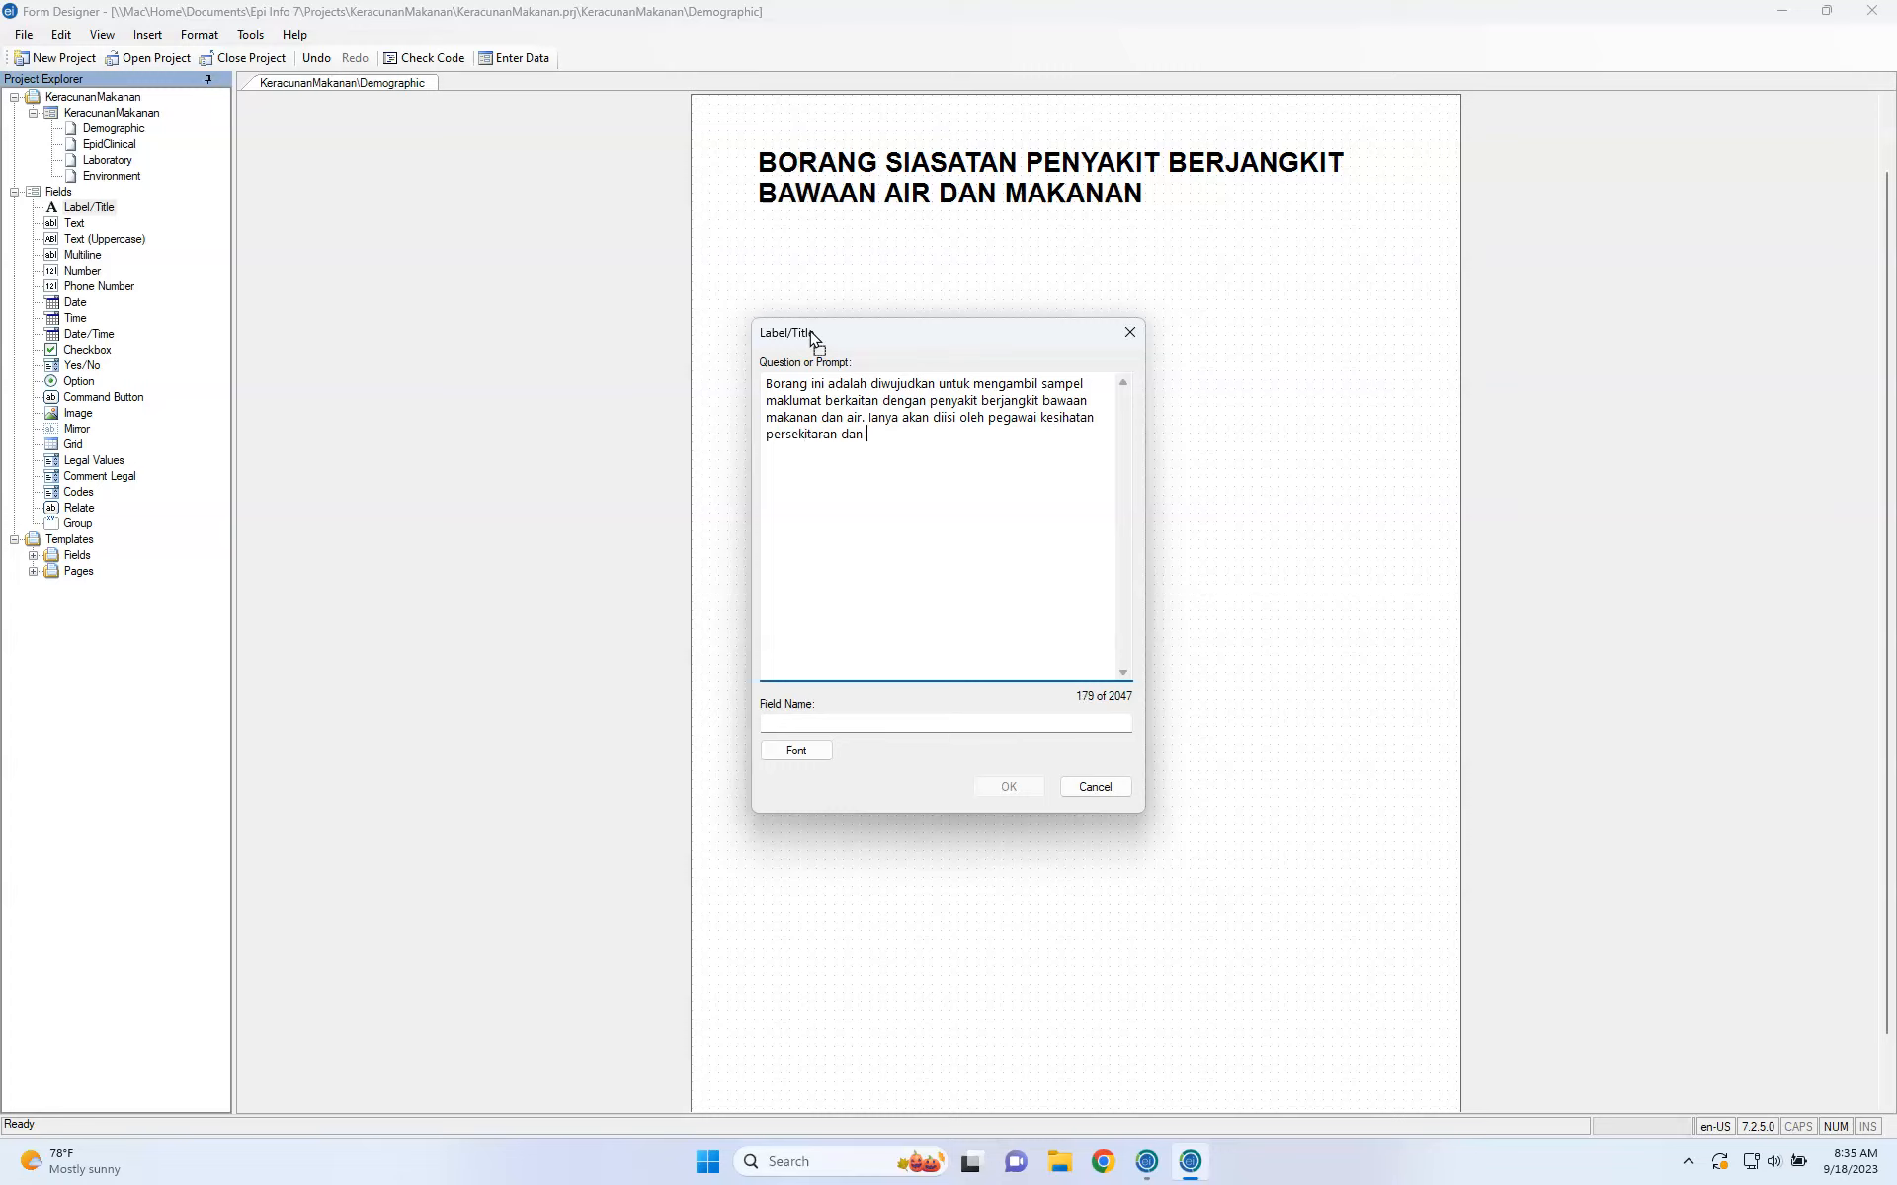
type("sewaktu denga")
left_click(797, 726)
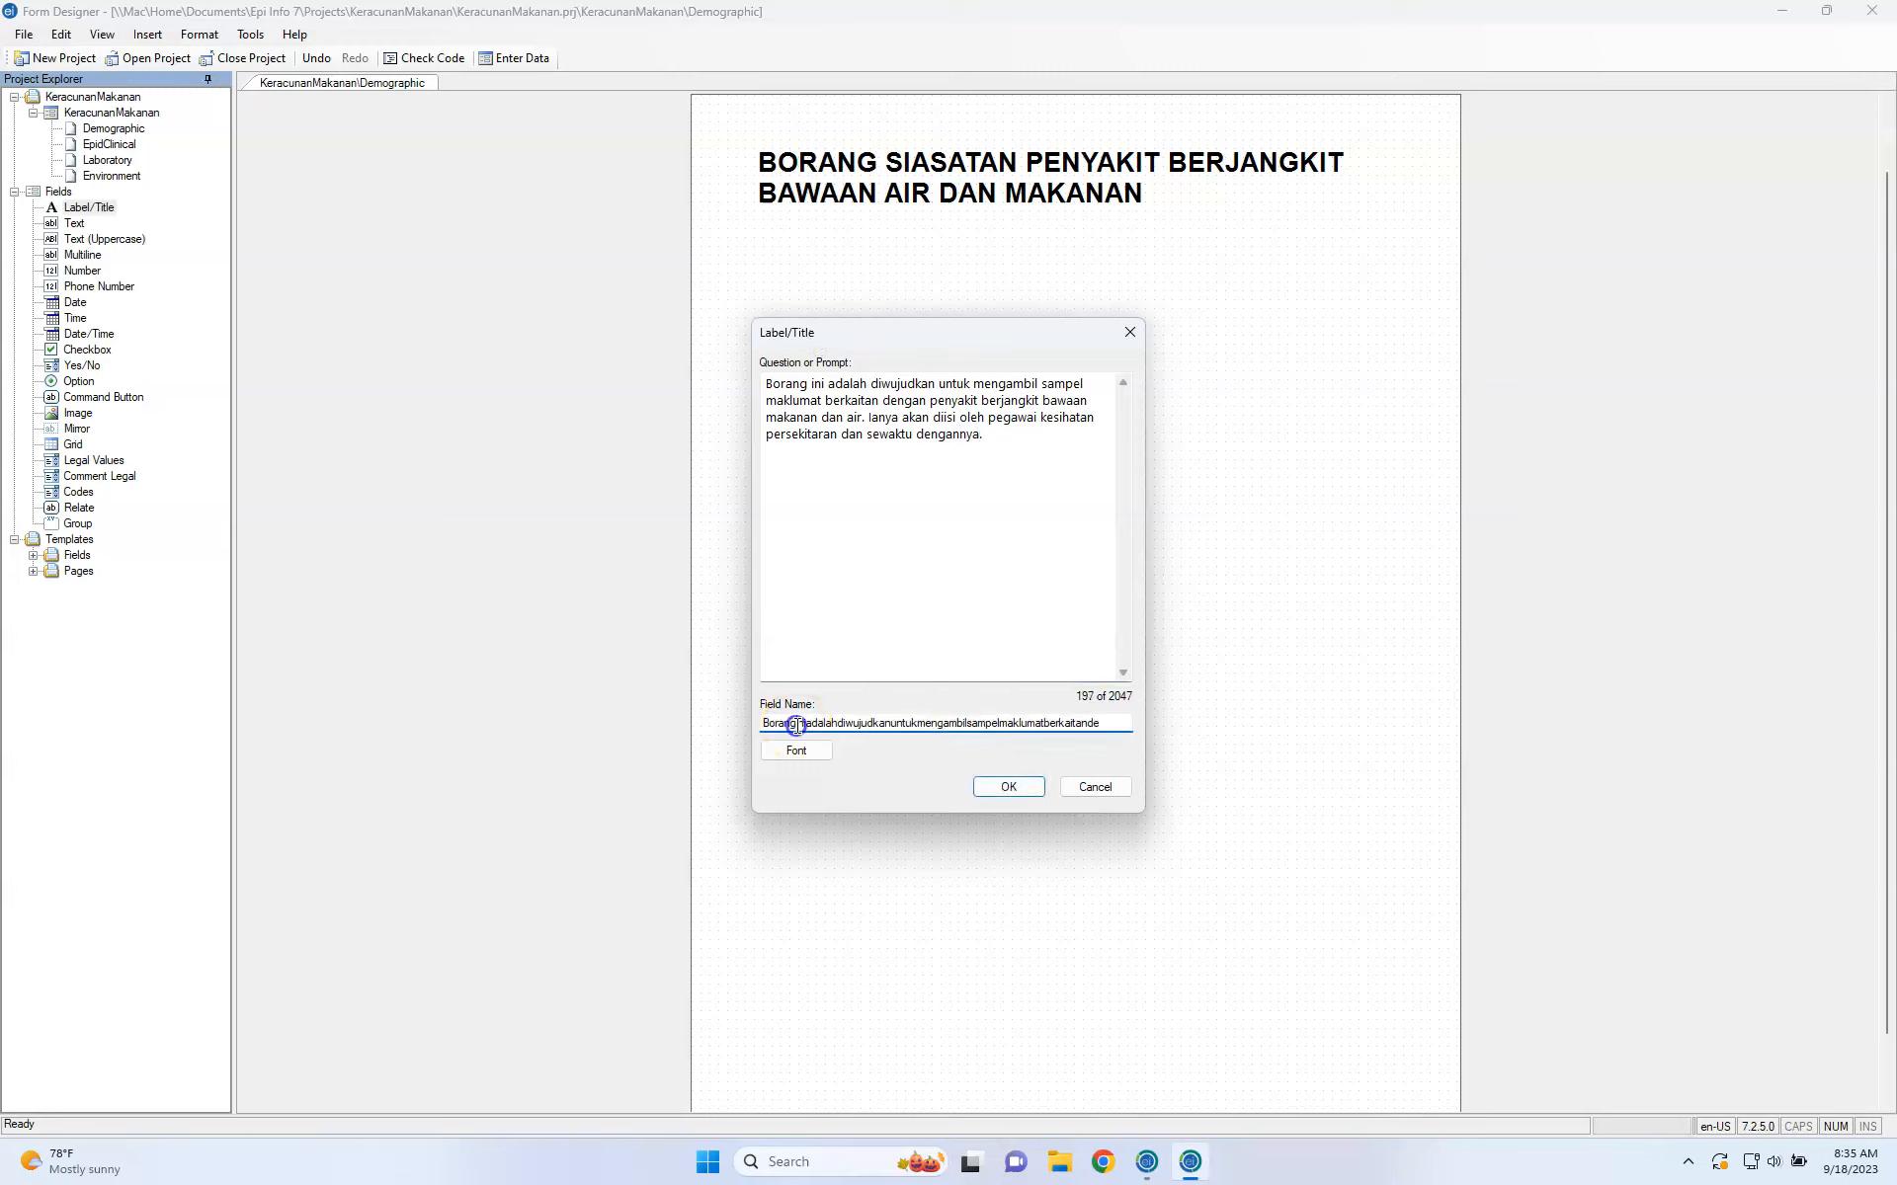
double_click(796, 726)
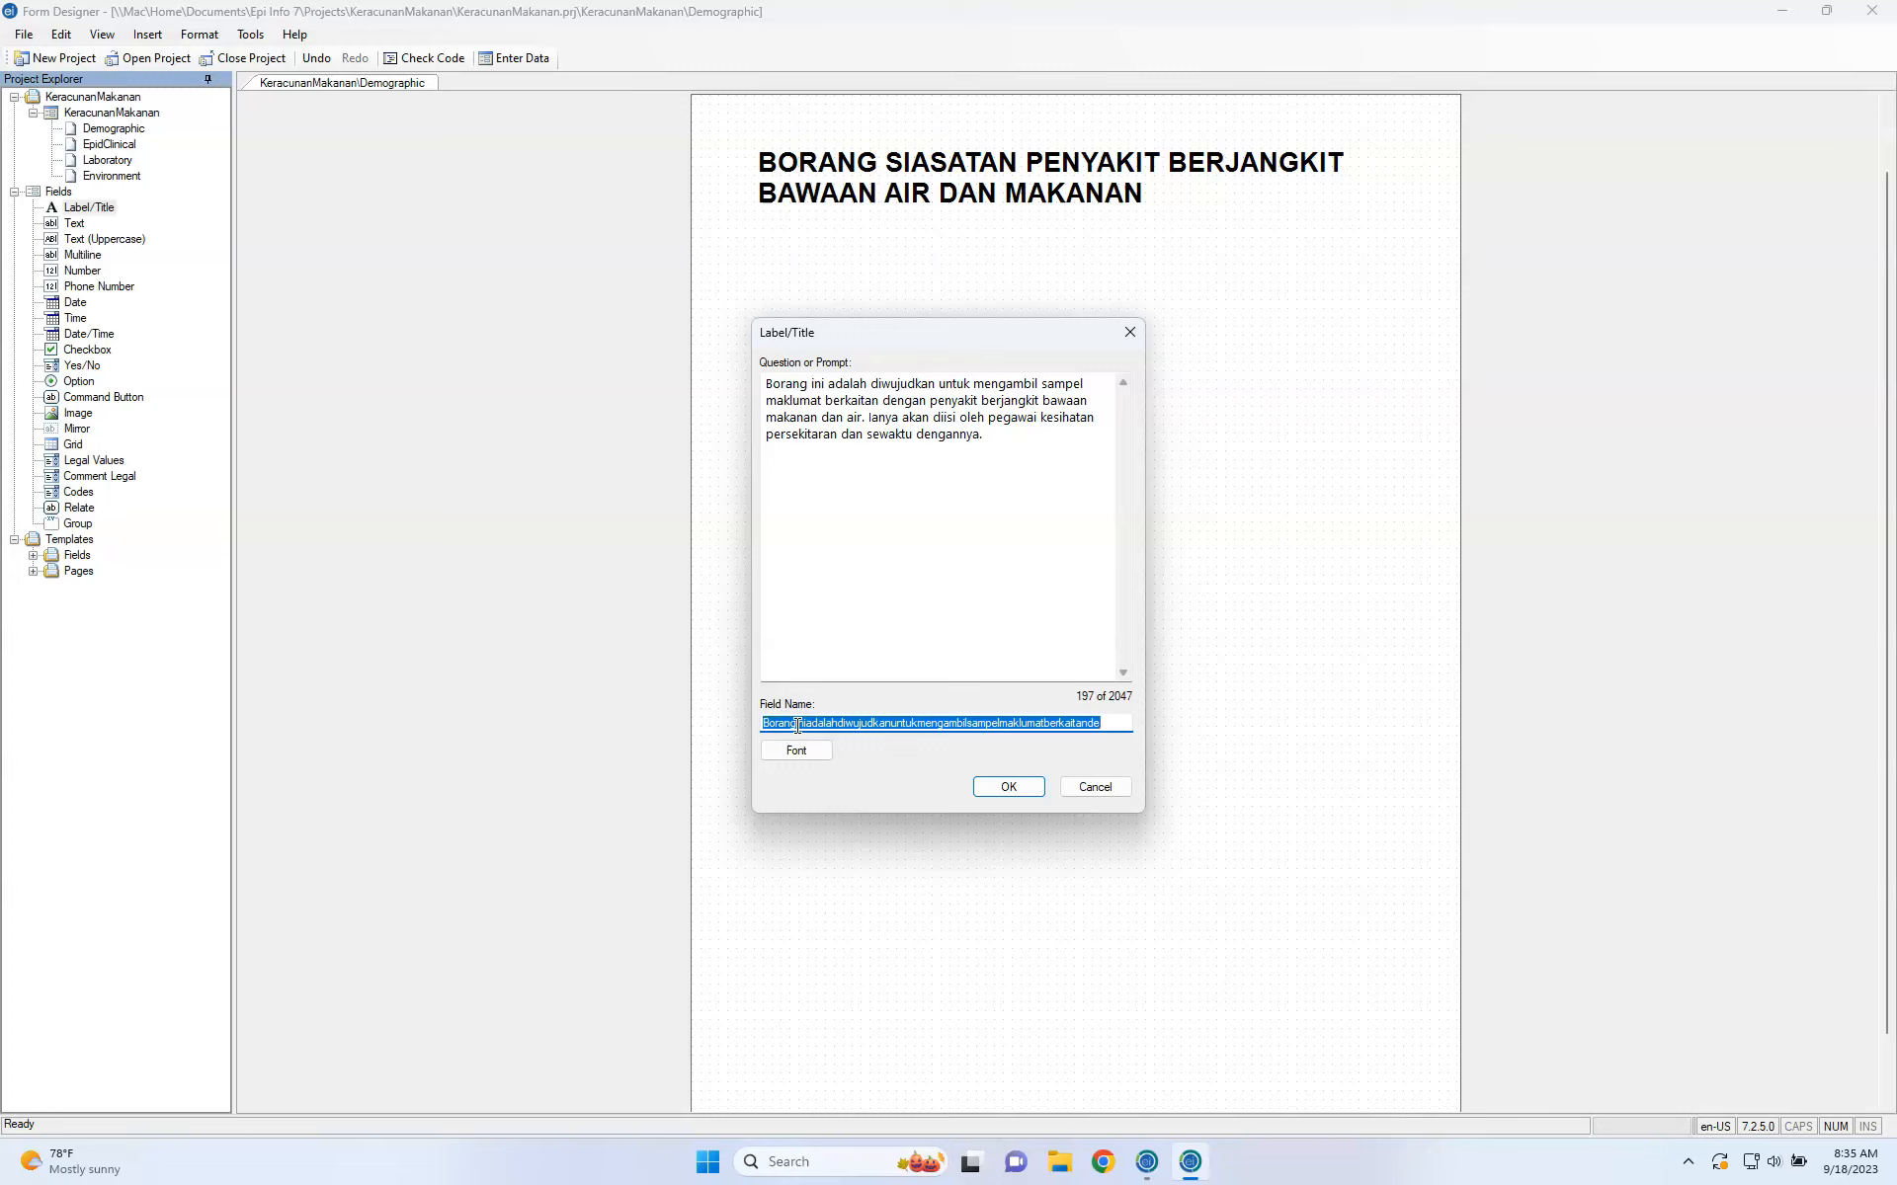
type("pernyataan")
left_click(792, 751)
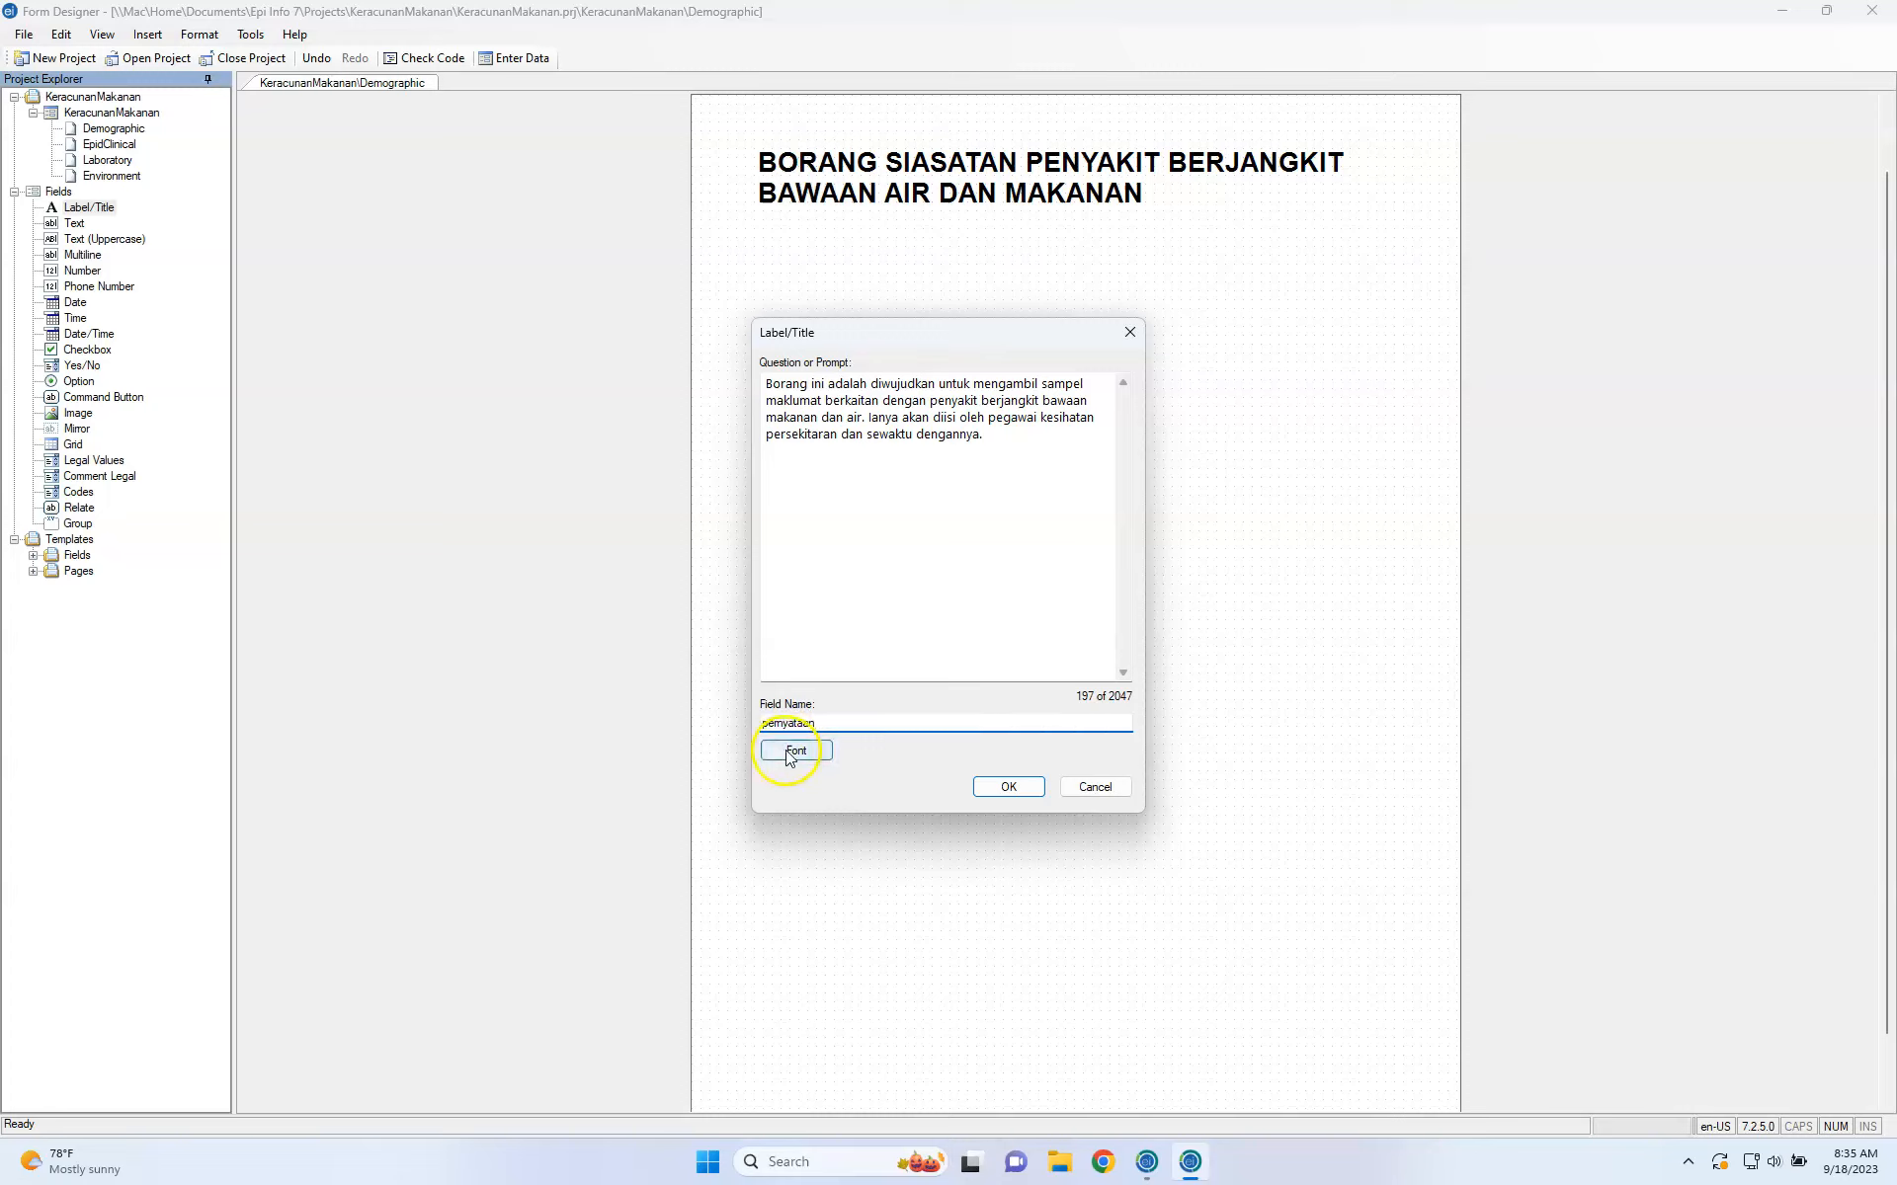
Set the description paragraph's font to Arial 12 and add the label to the page.
left_click(1032, 372)
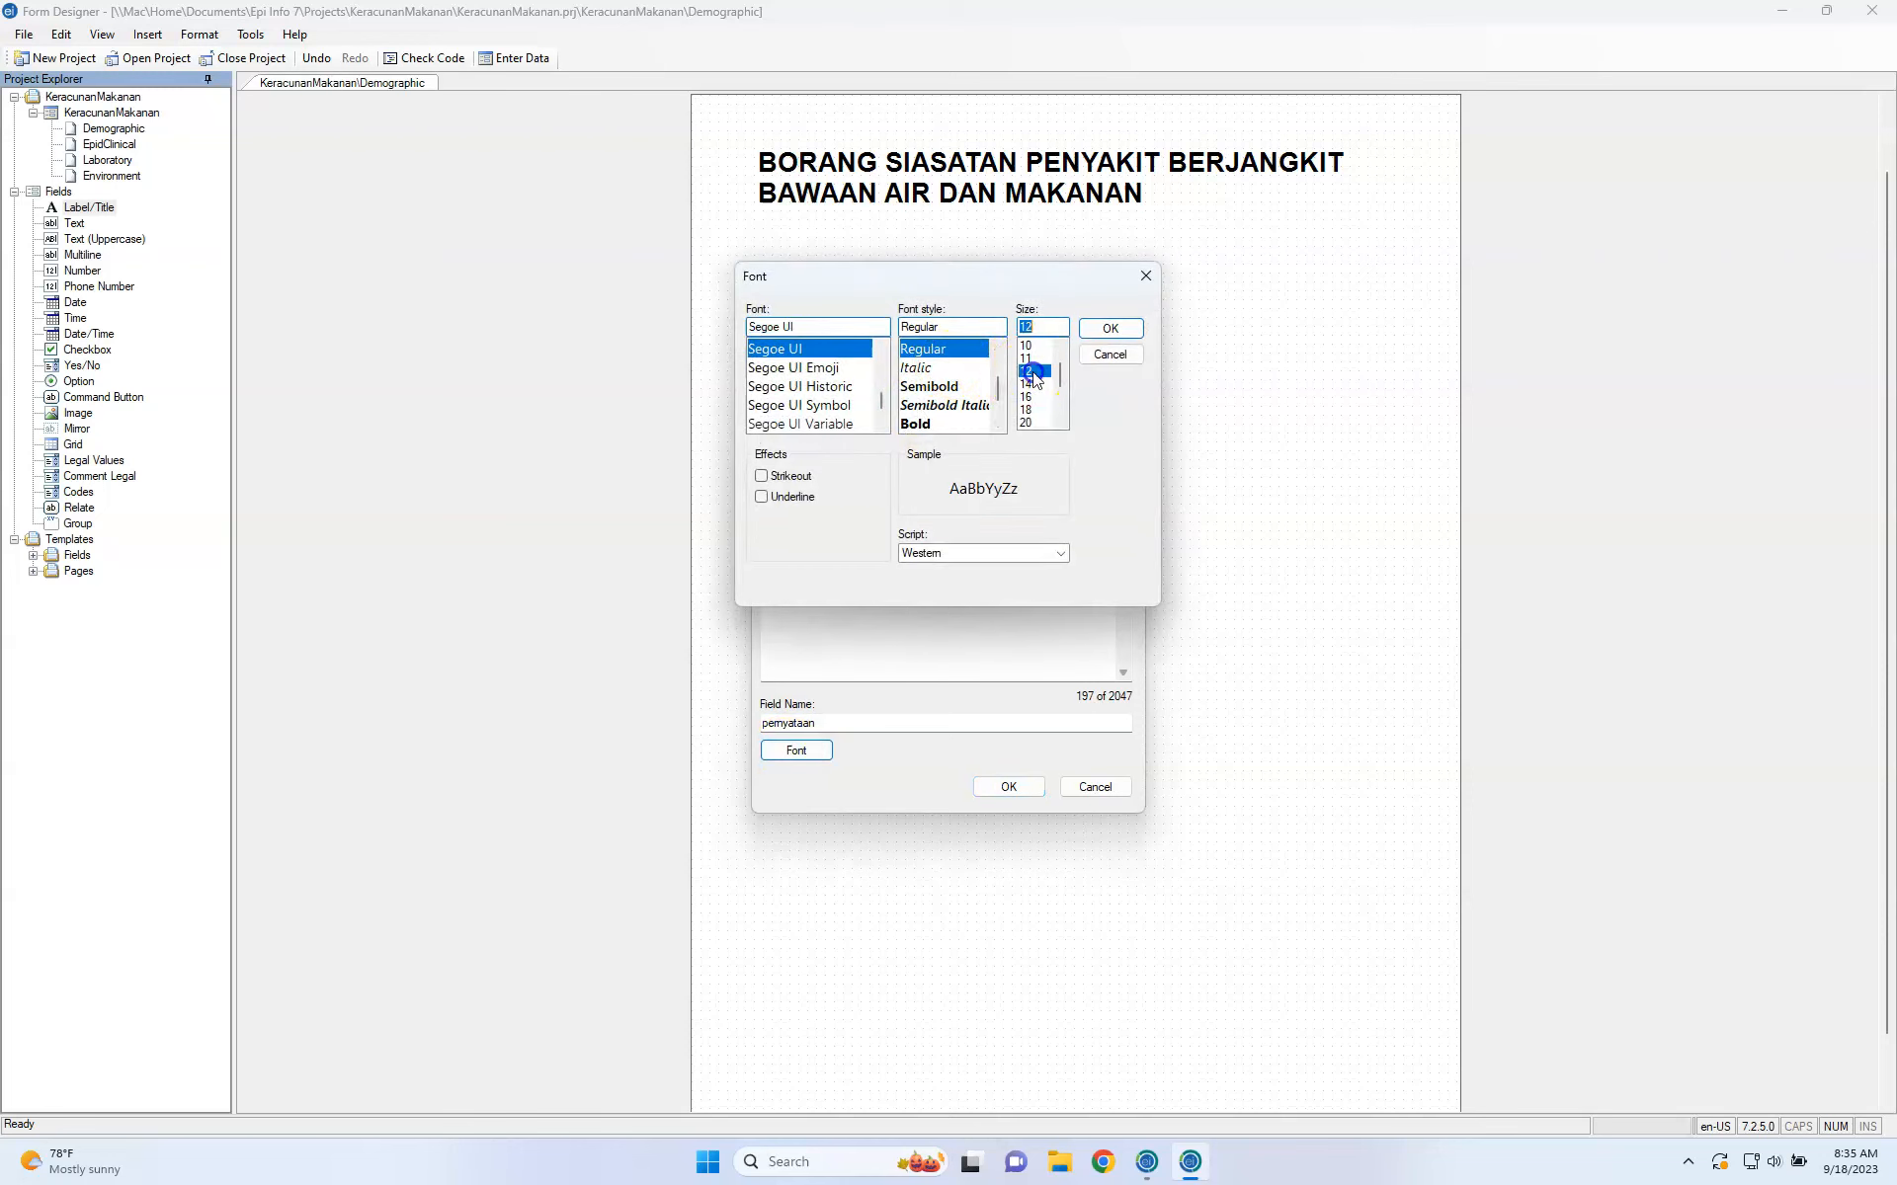
left_click(870, 327)
type("Ar")
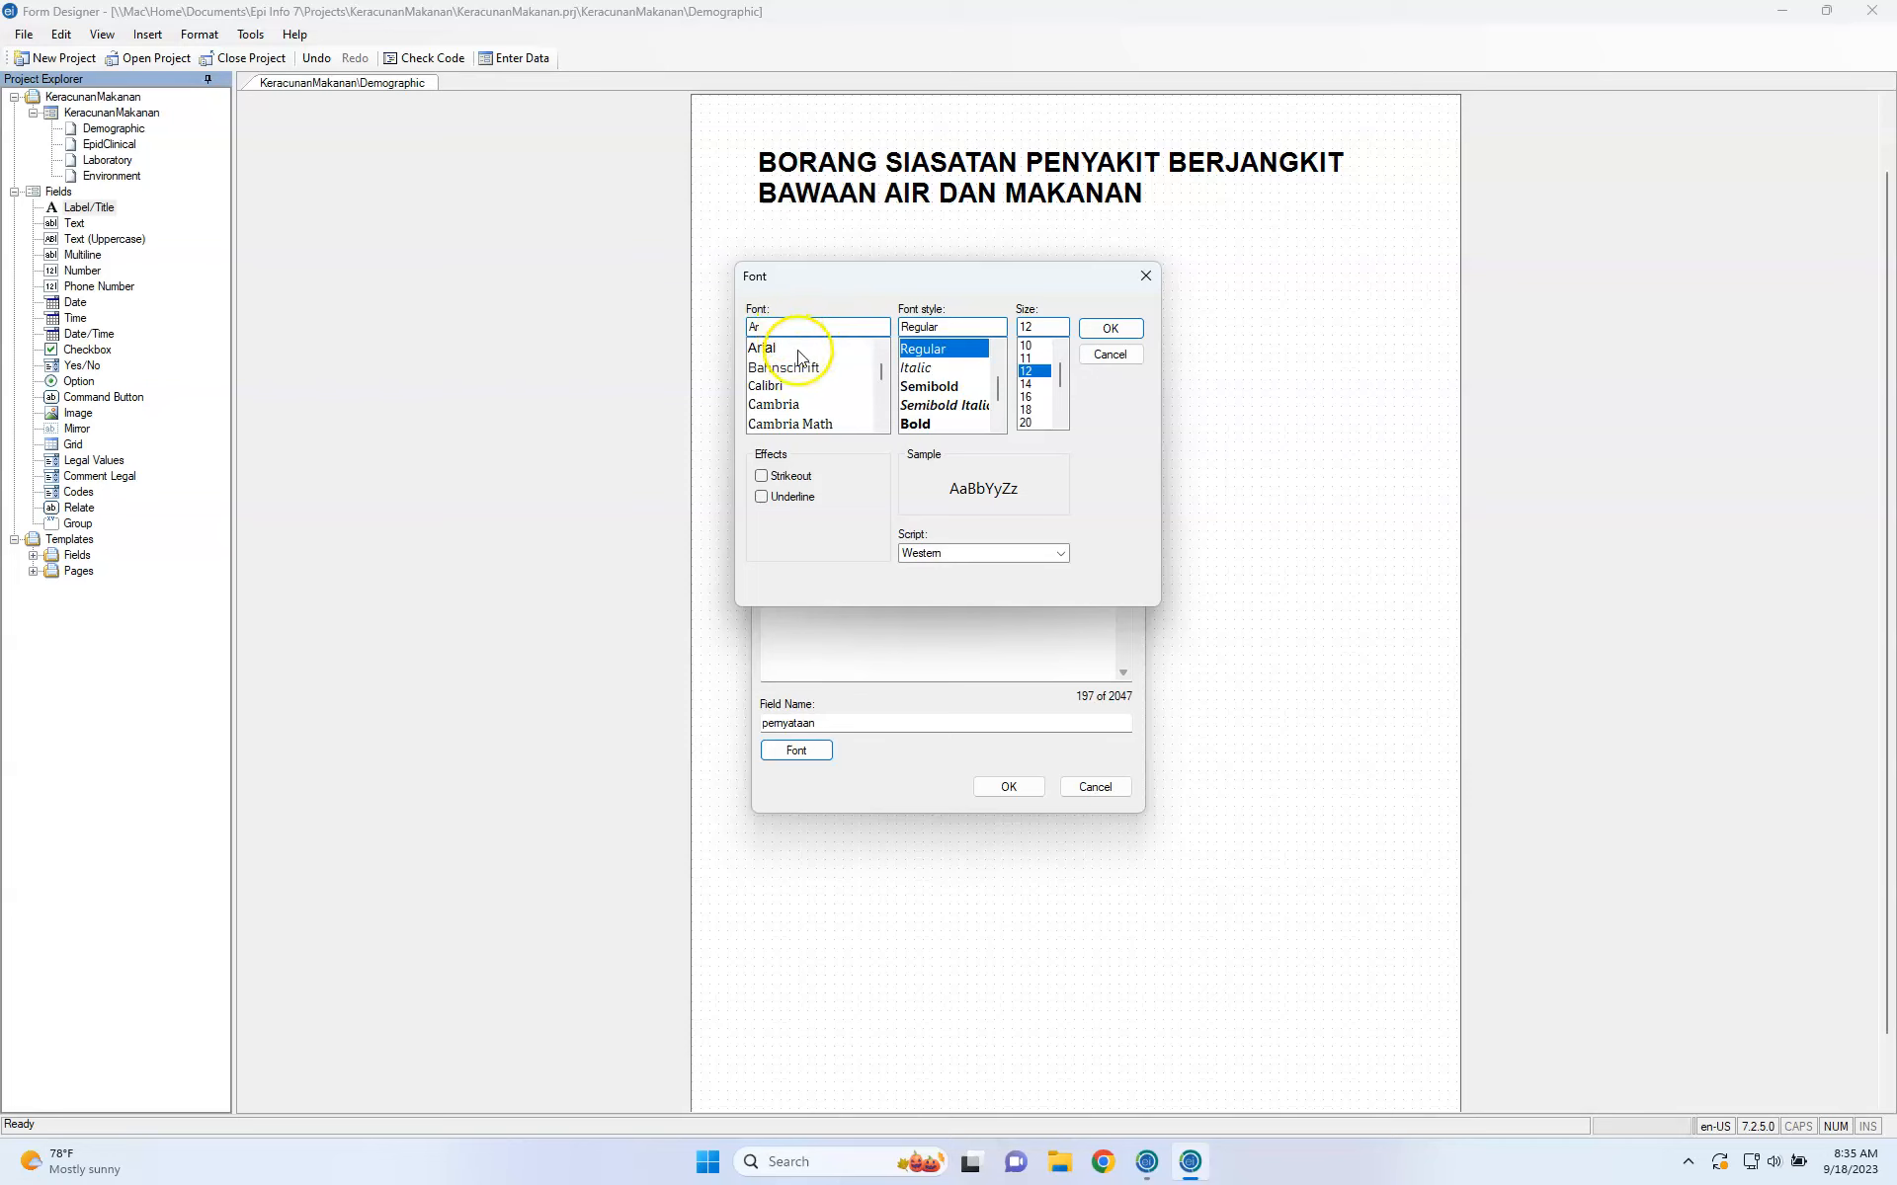
left_click(780, 348)
left_click(1100, 330)
left_click(1018, 787)
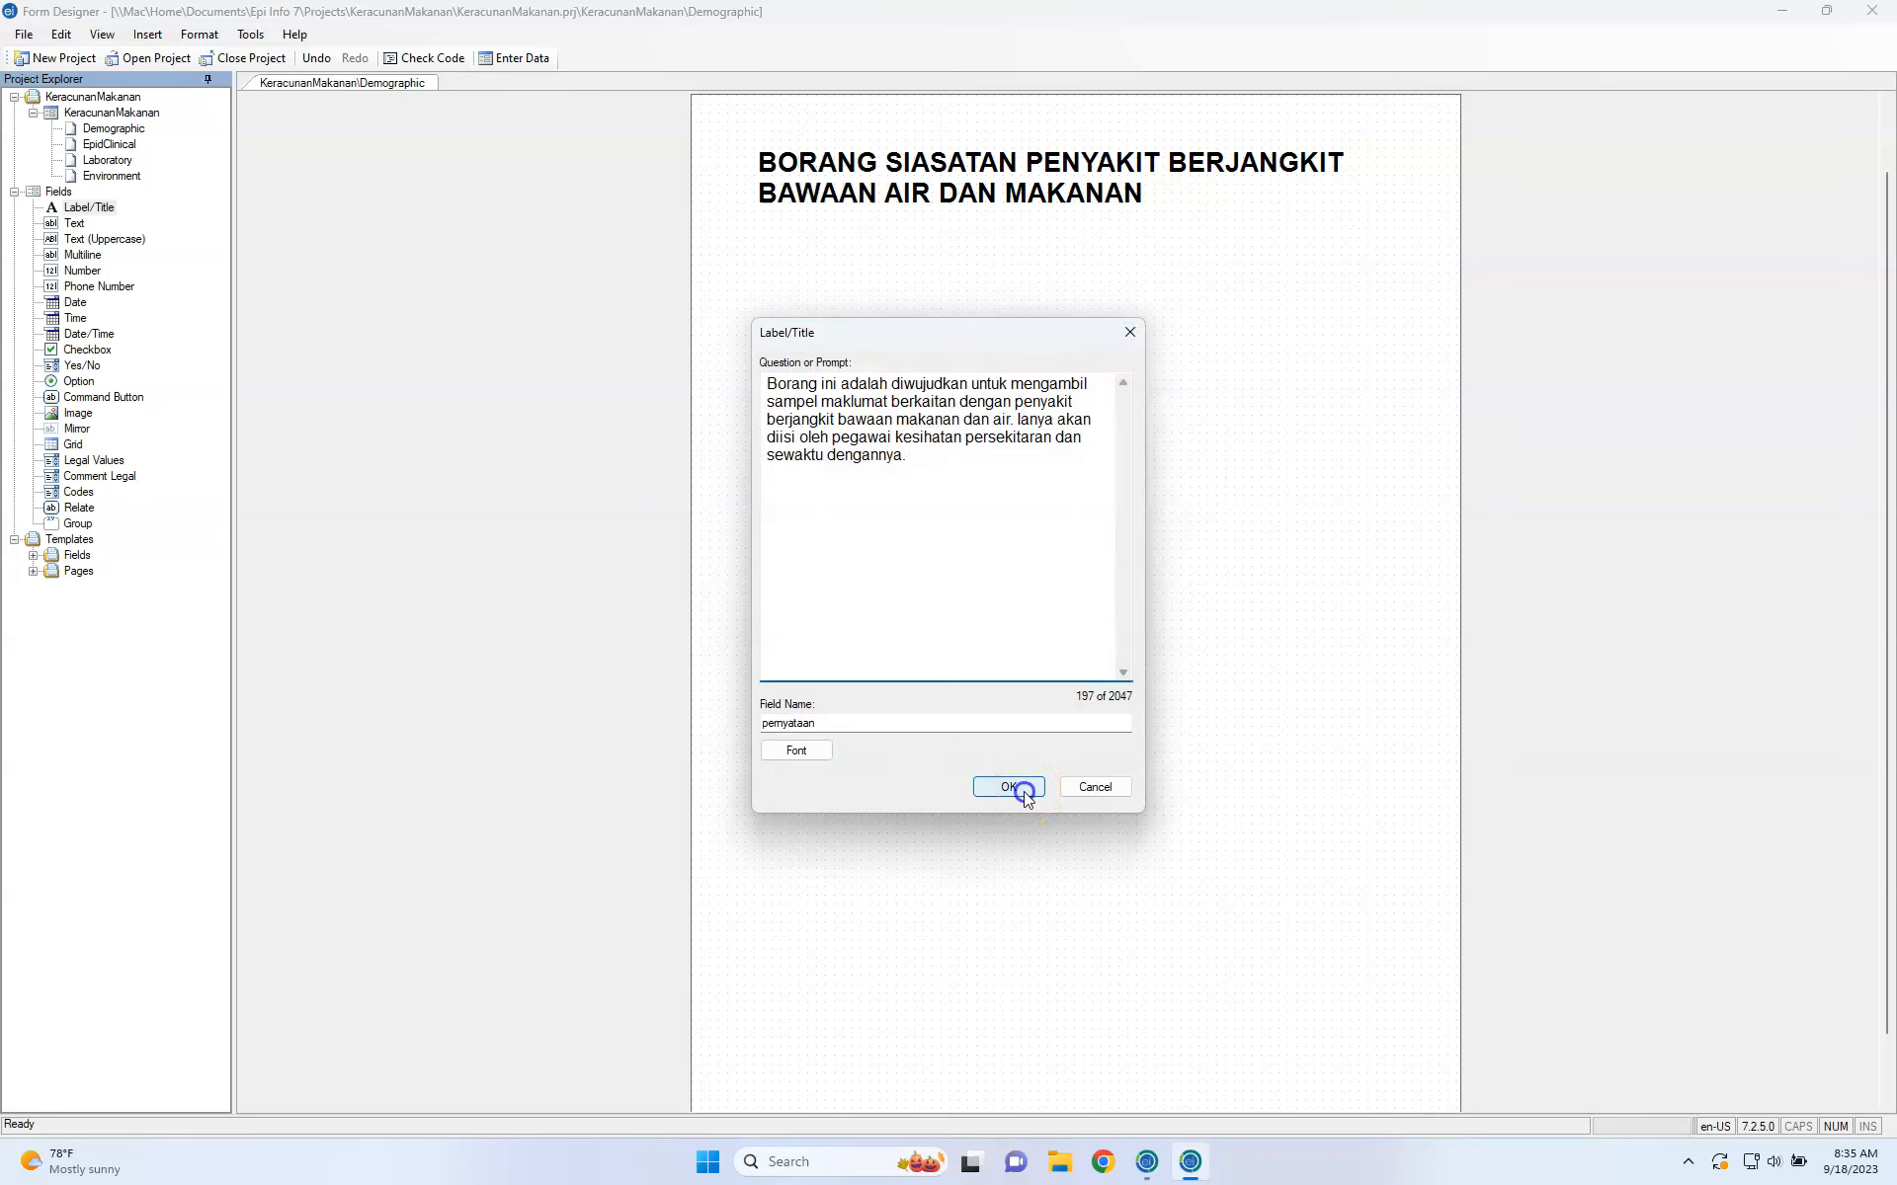
Move the paragraph beneath the title and narrow it so the text rewraps.
left_click_drag(1028, 365, 979, 261)
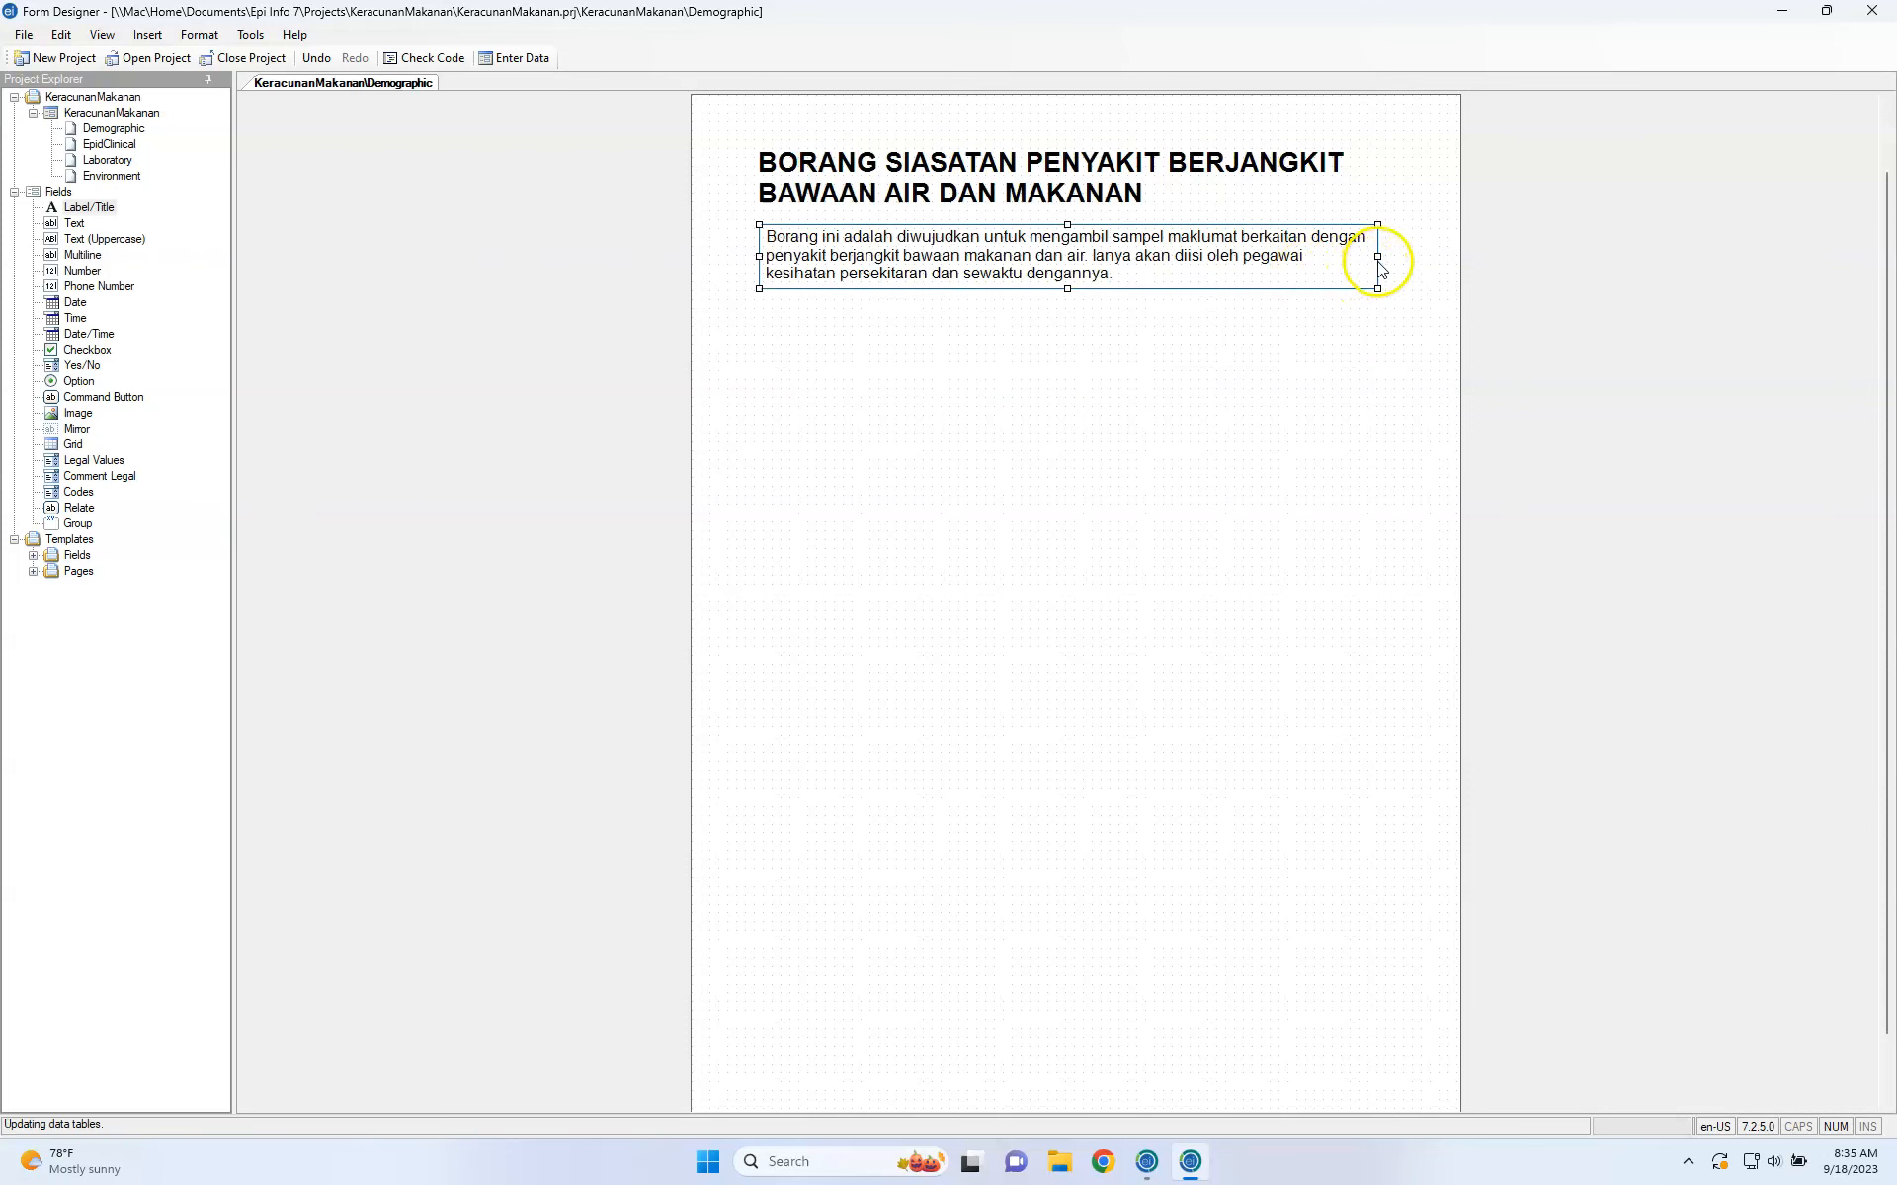
left_click_drag(1375, 255, 1147, 279)
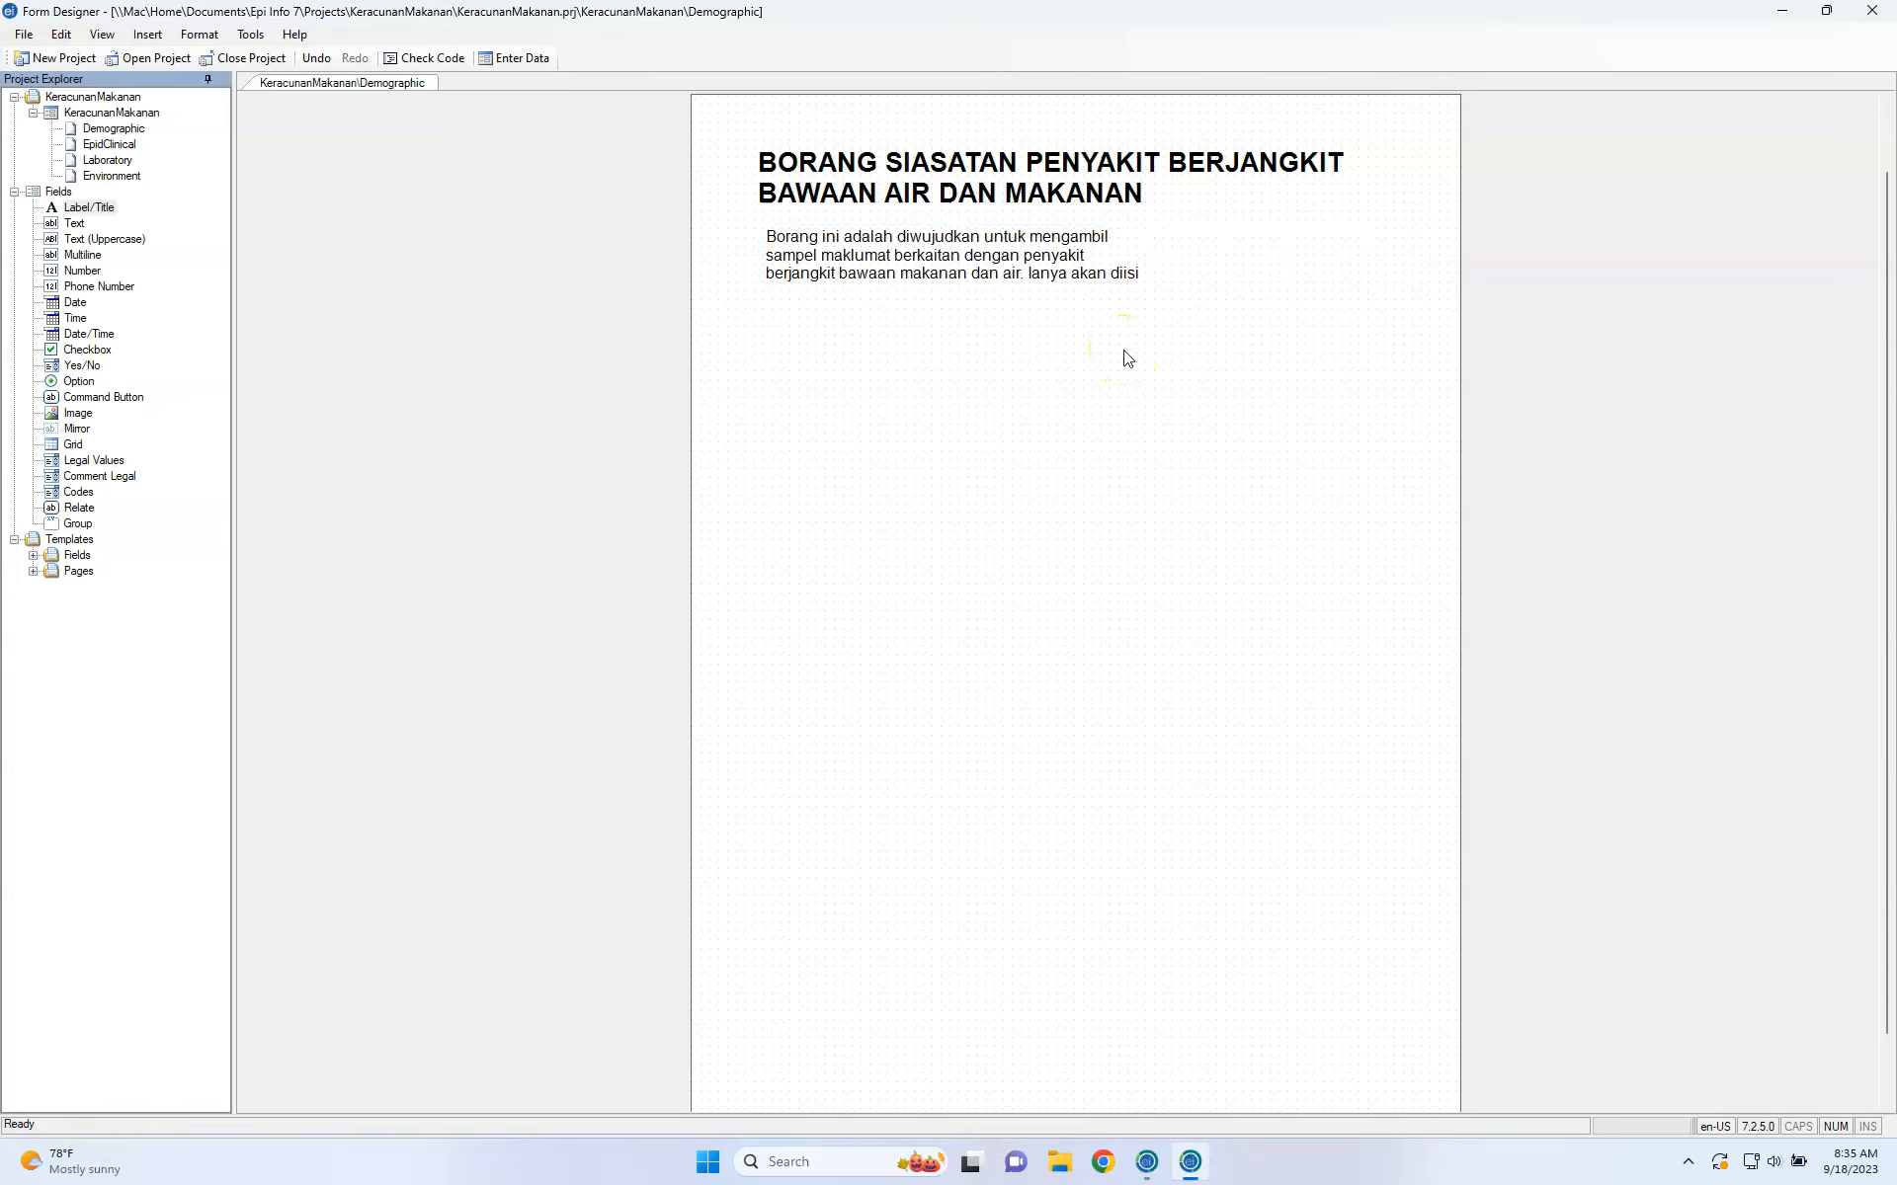
key("ctrl+Left")
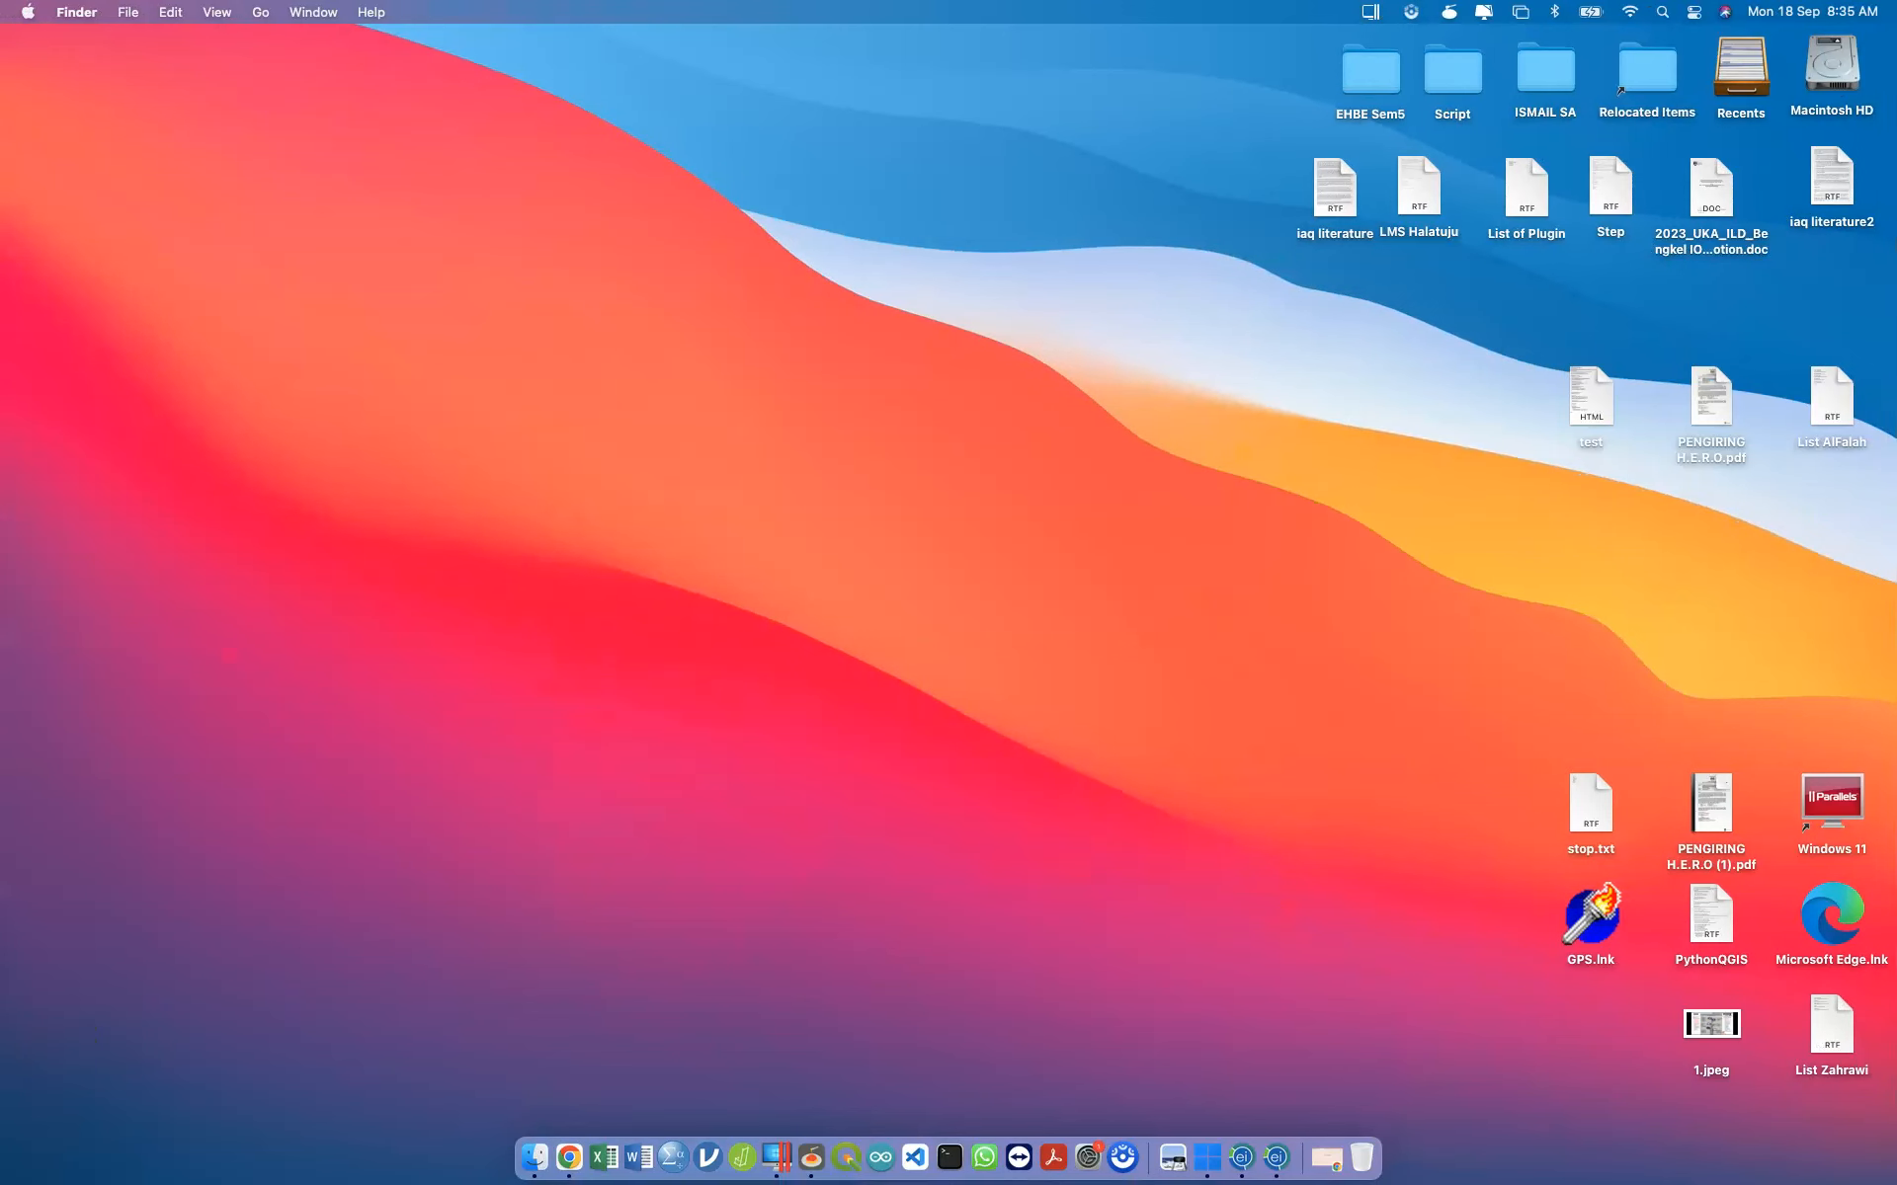
key("ctrl+Right")
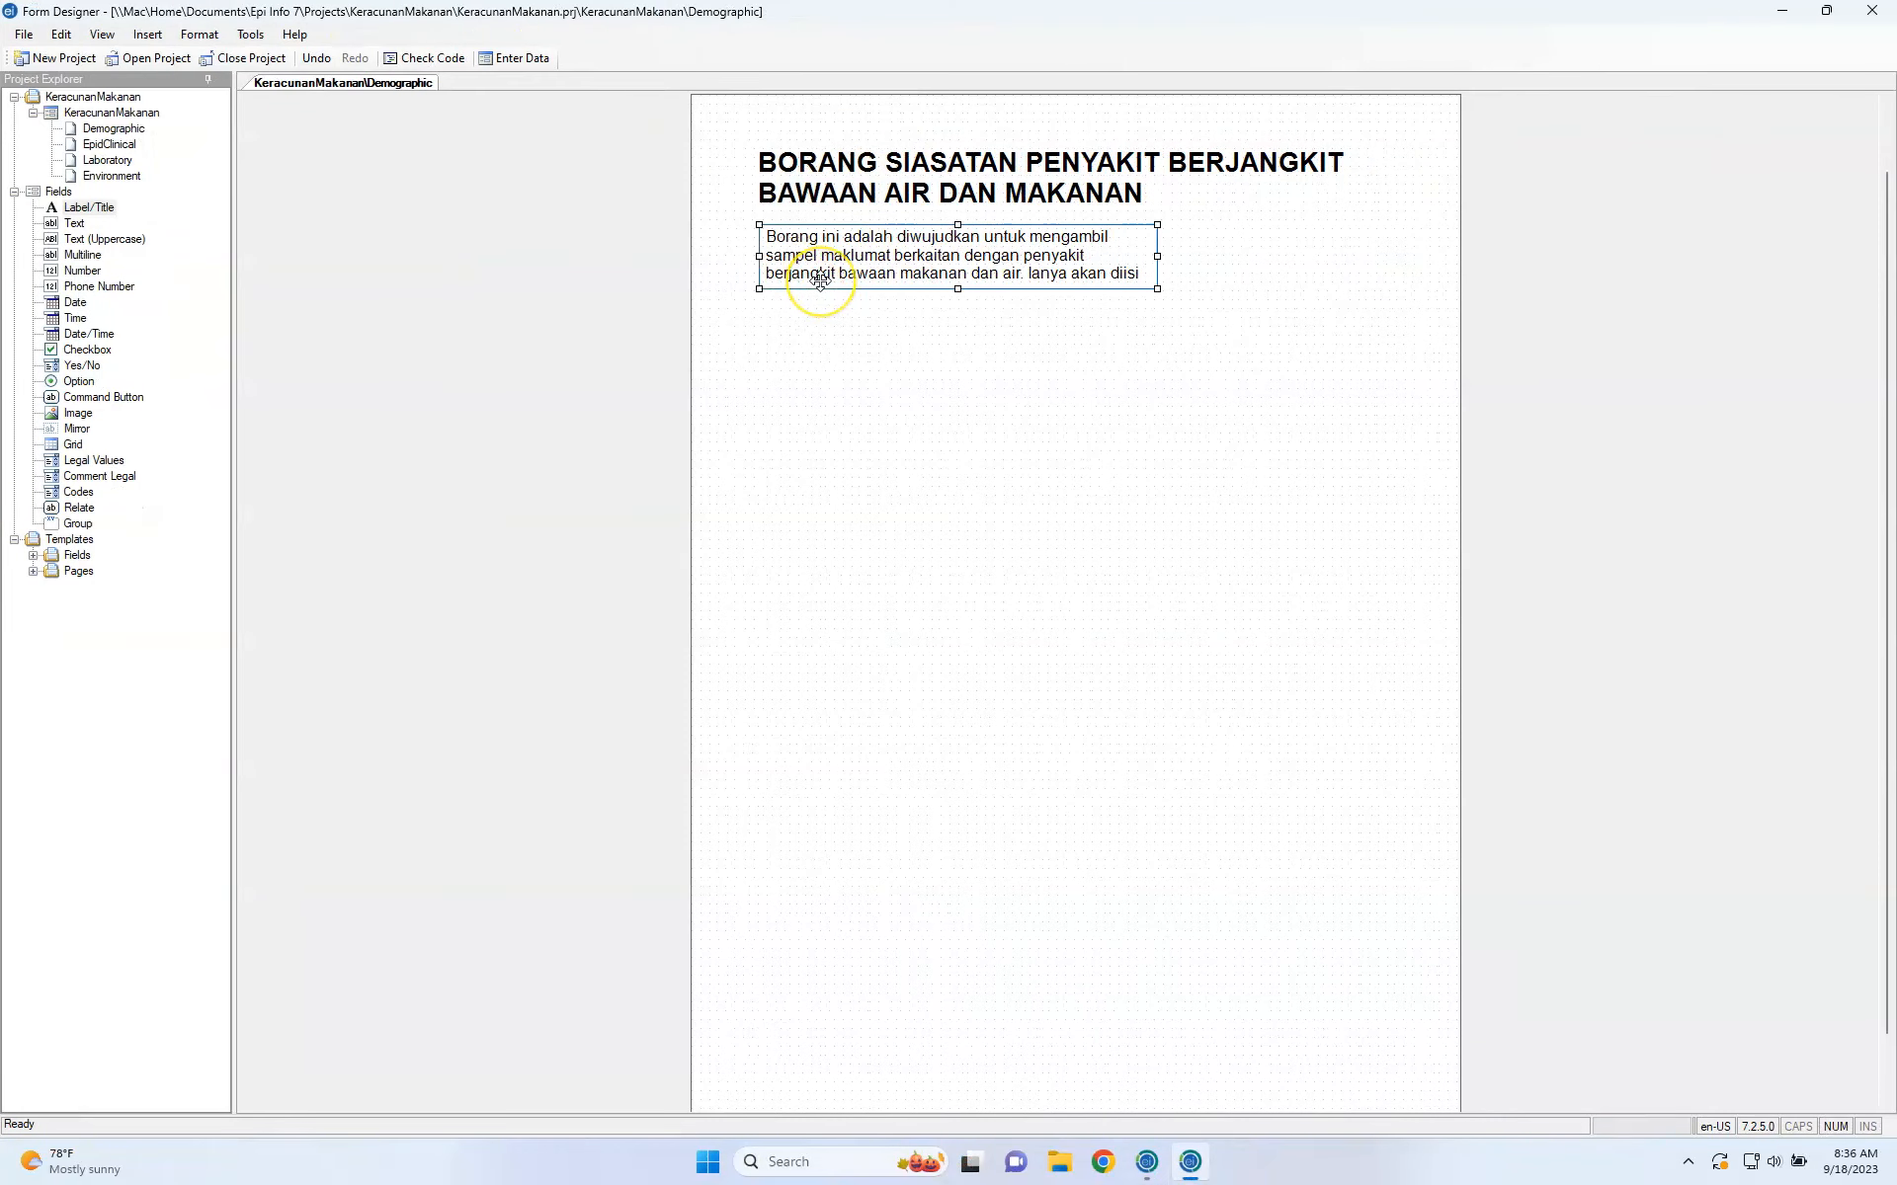
right_click(821, 283)
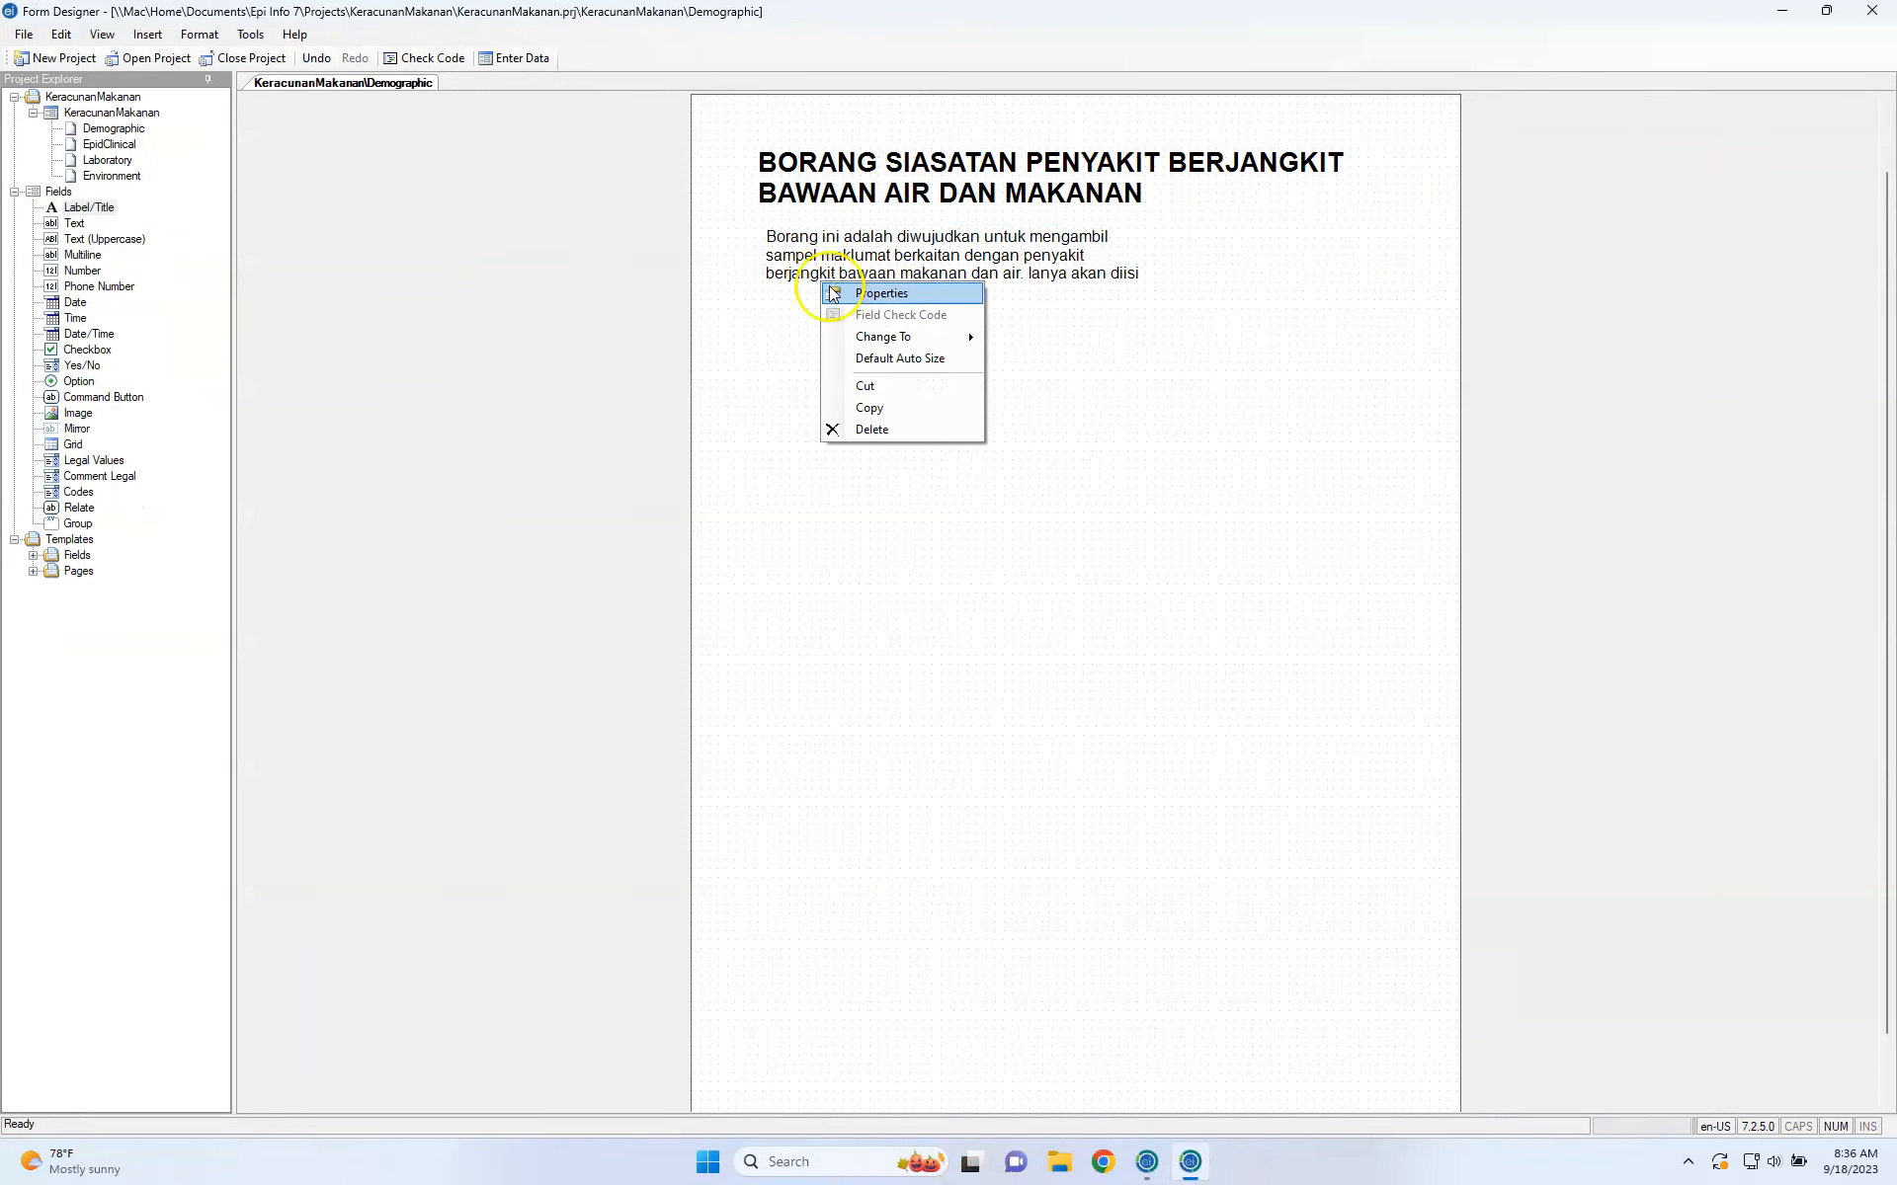
left_click(846, 295)
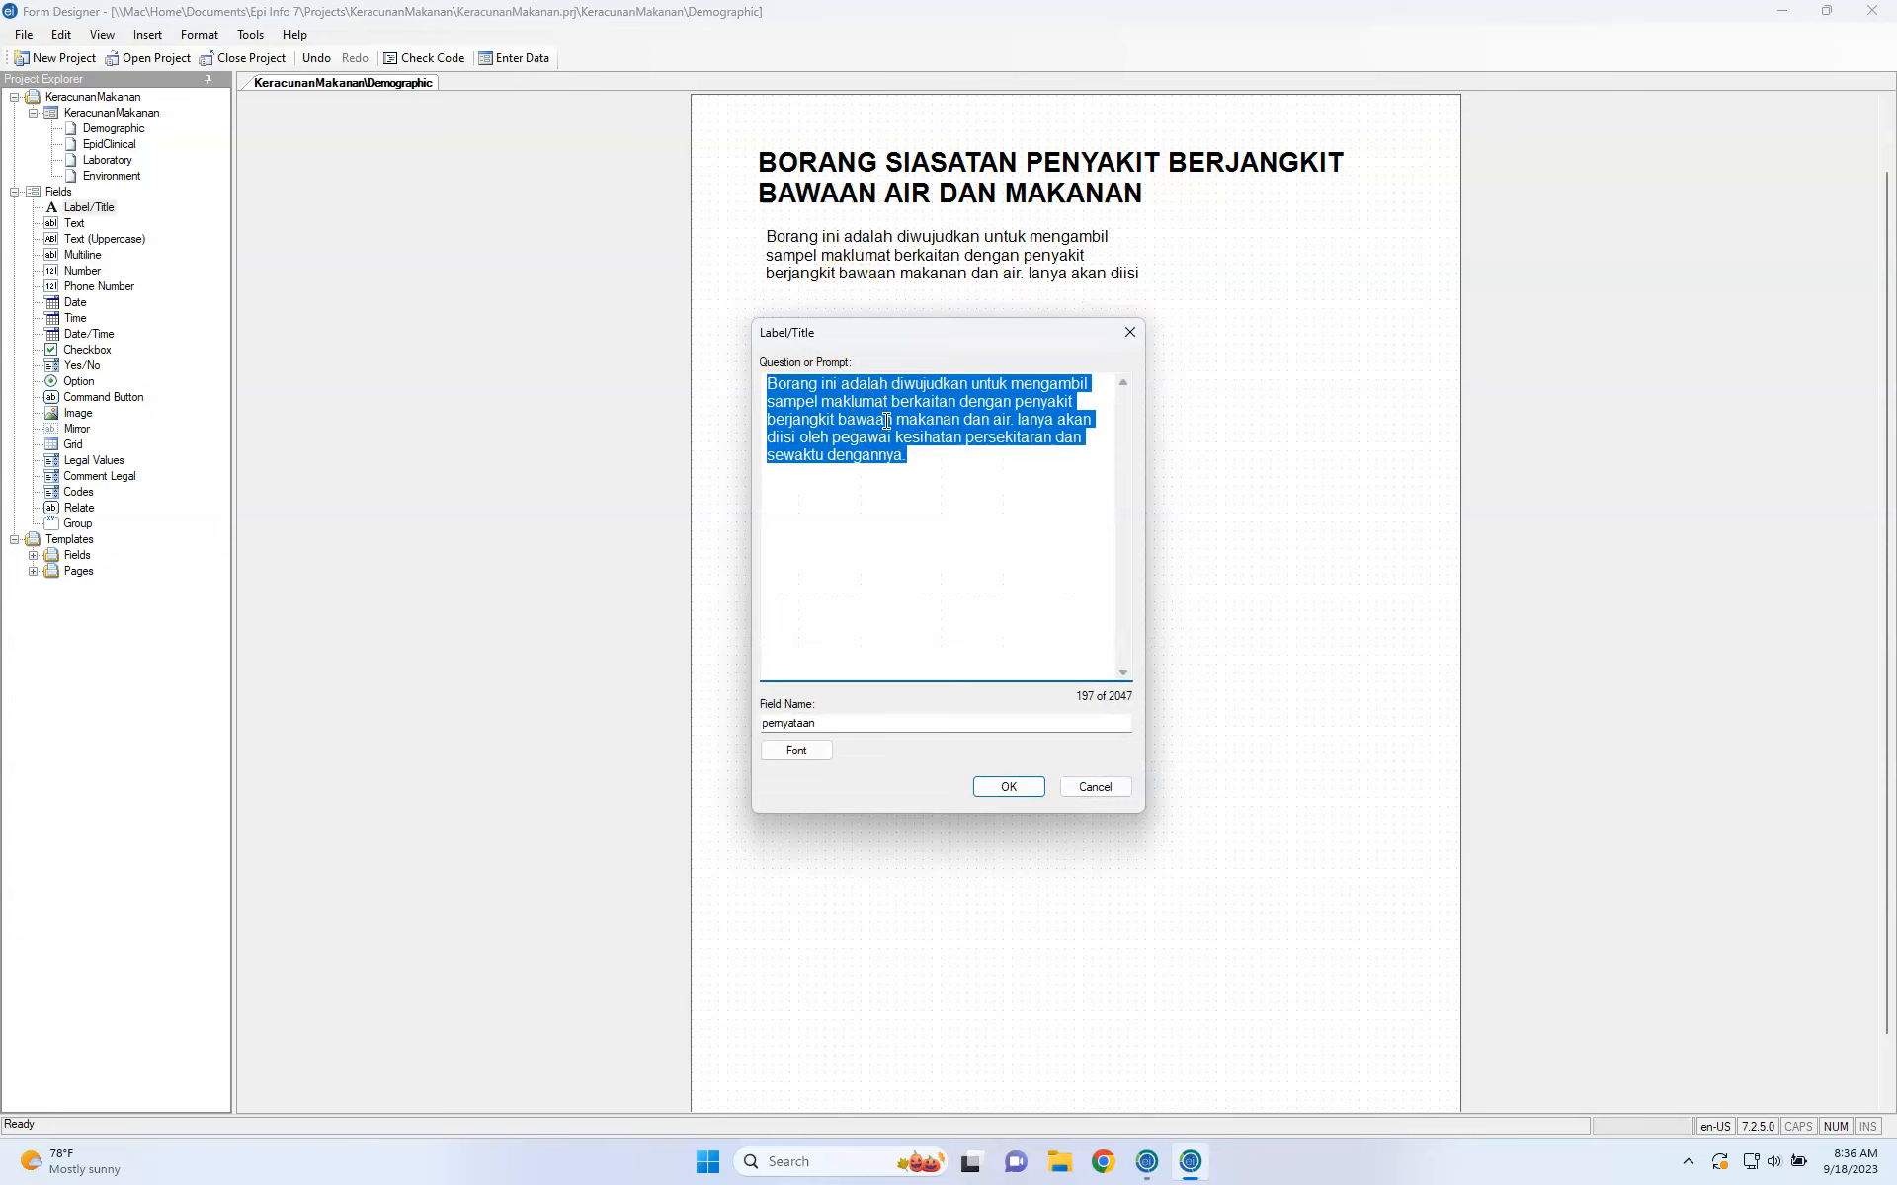
left_click(949, 462)
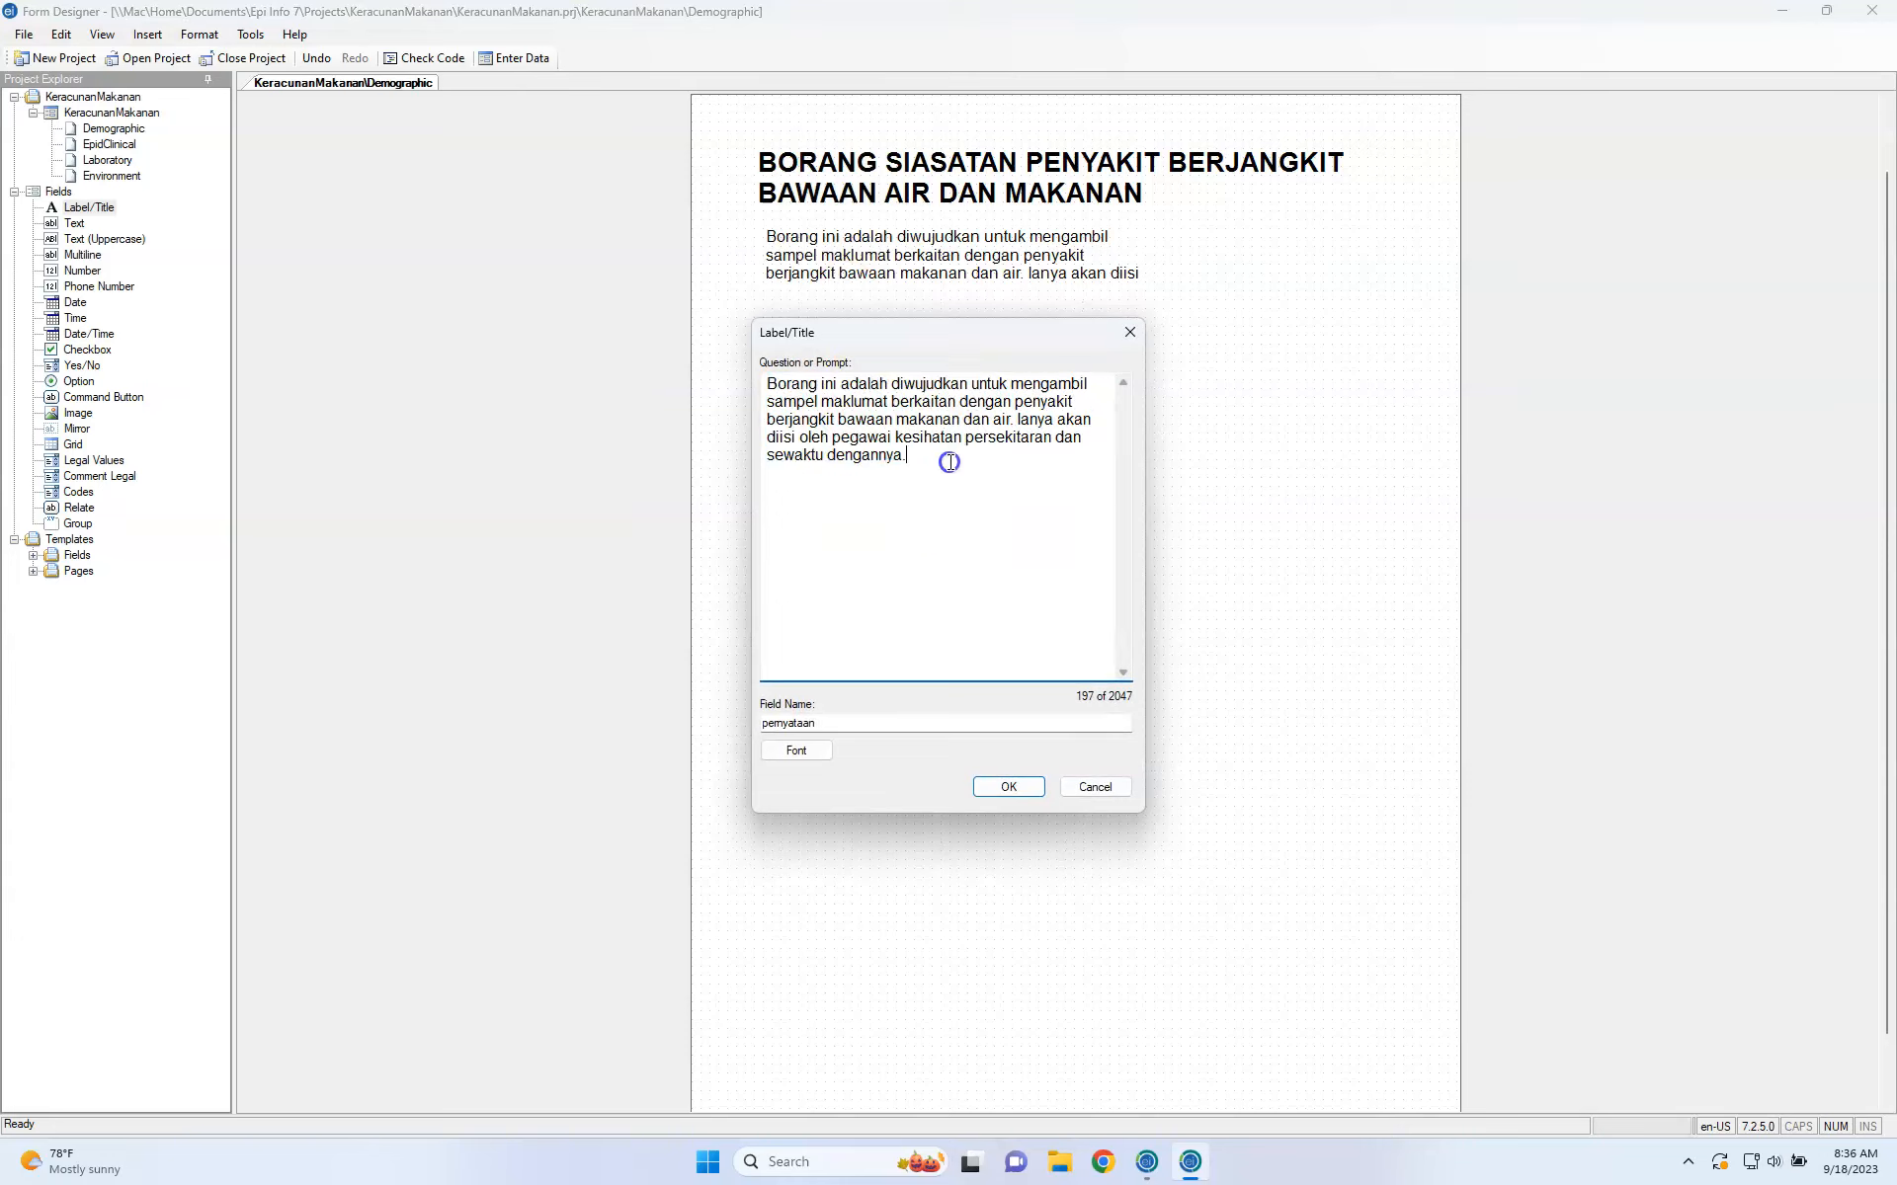
type("Link")
type(": https")
type("://")
type("ibes")
type(".ill")
type("lkkmsbe")
type(".edu.my")
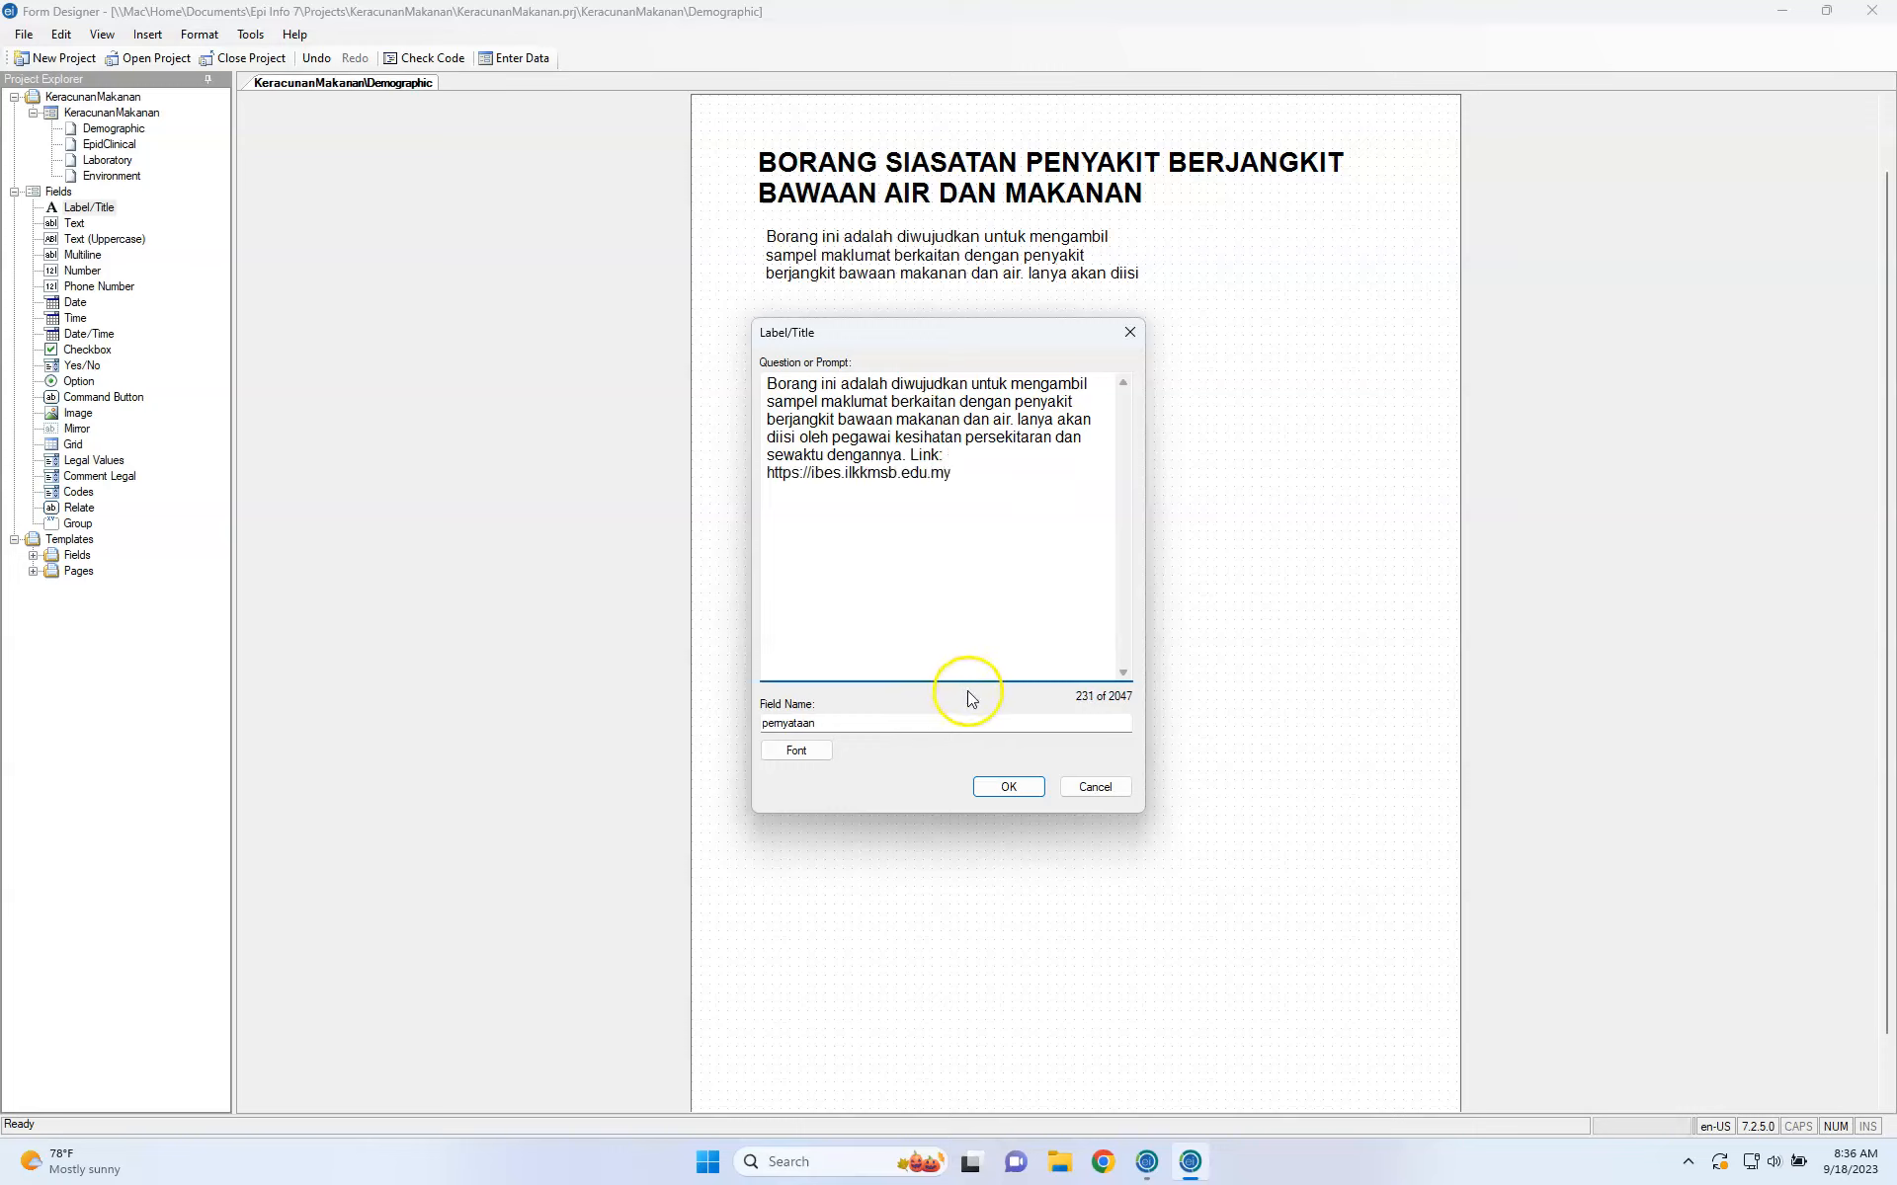
left_click(1007, 787)
Widen the description label so the paragraph wraps over wider lines.
left_click(1051, 279)
left_click_drag(1158, 257, 1282, 255)
left_click(1076, 309)
left_click(1038, 275)
left_click(1023, 331)
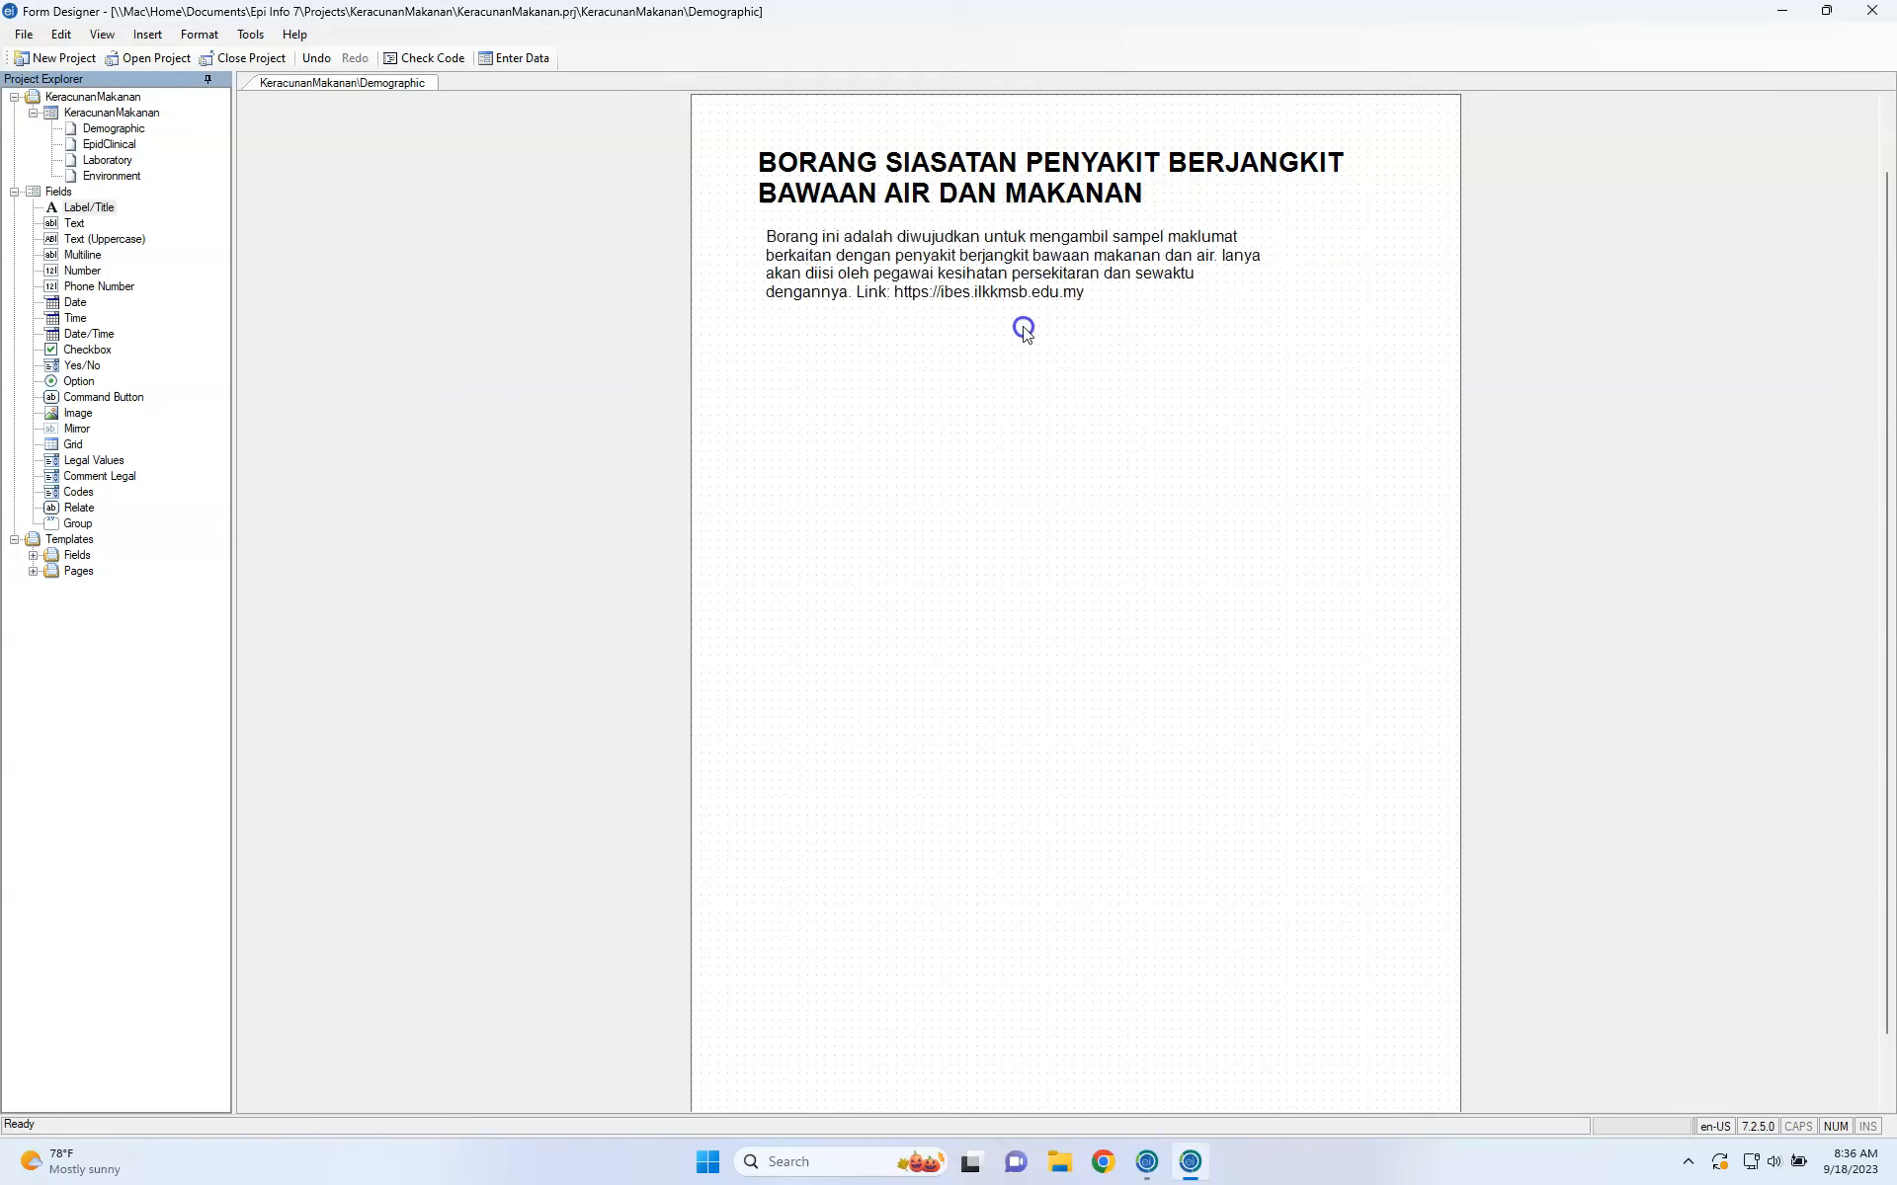
left_click(1014, 294)
left_click(1015, 314)
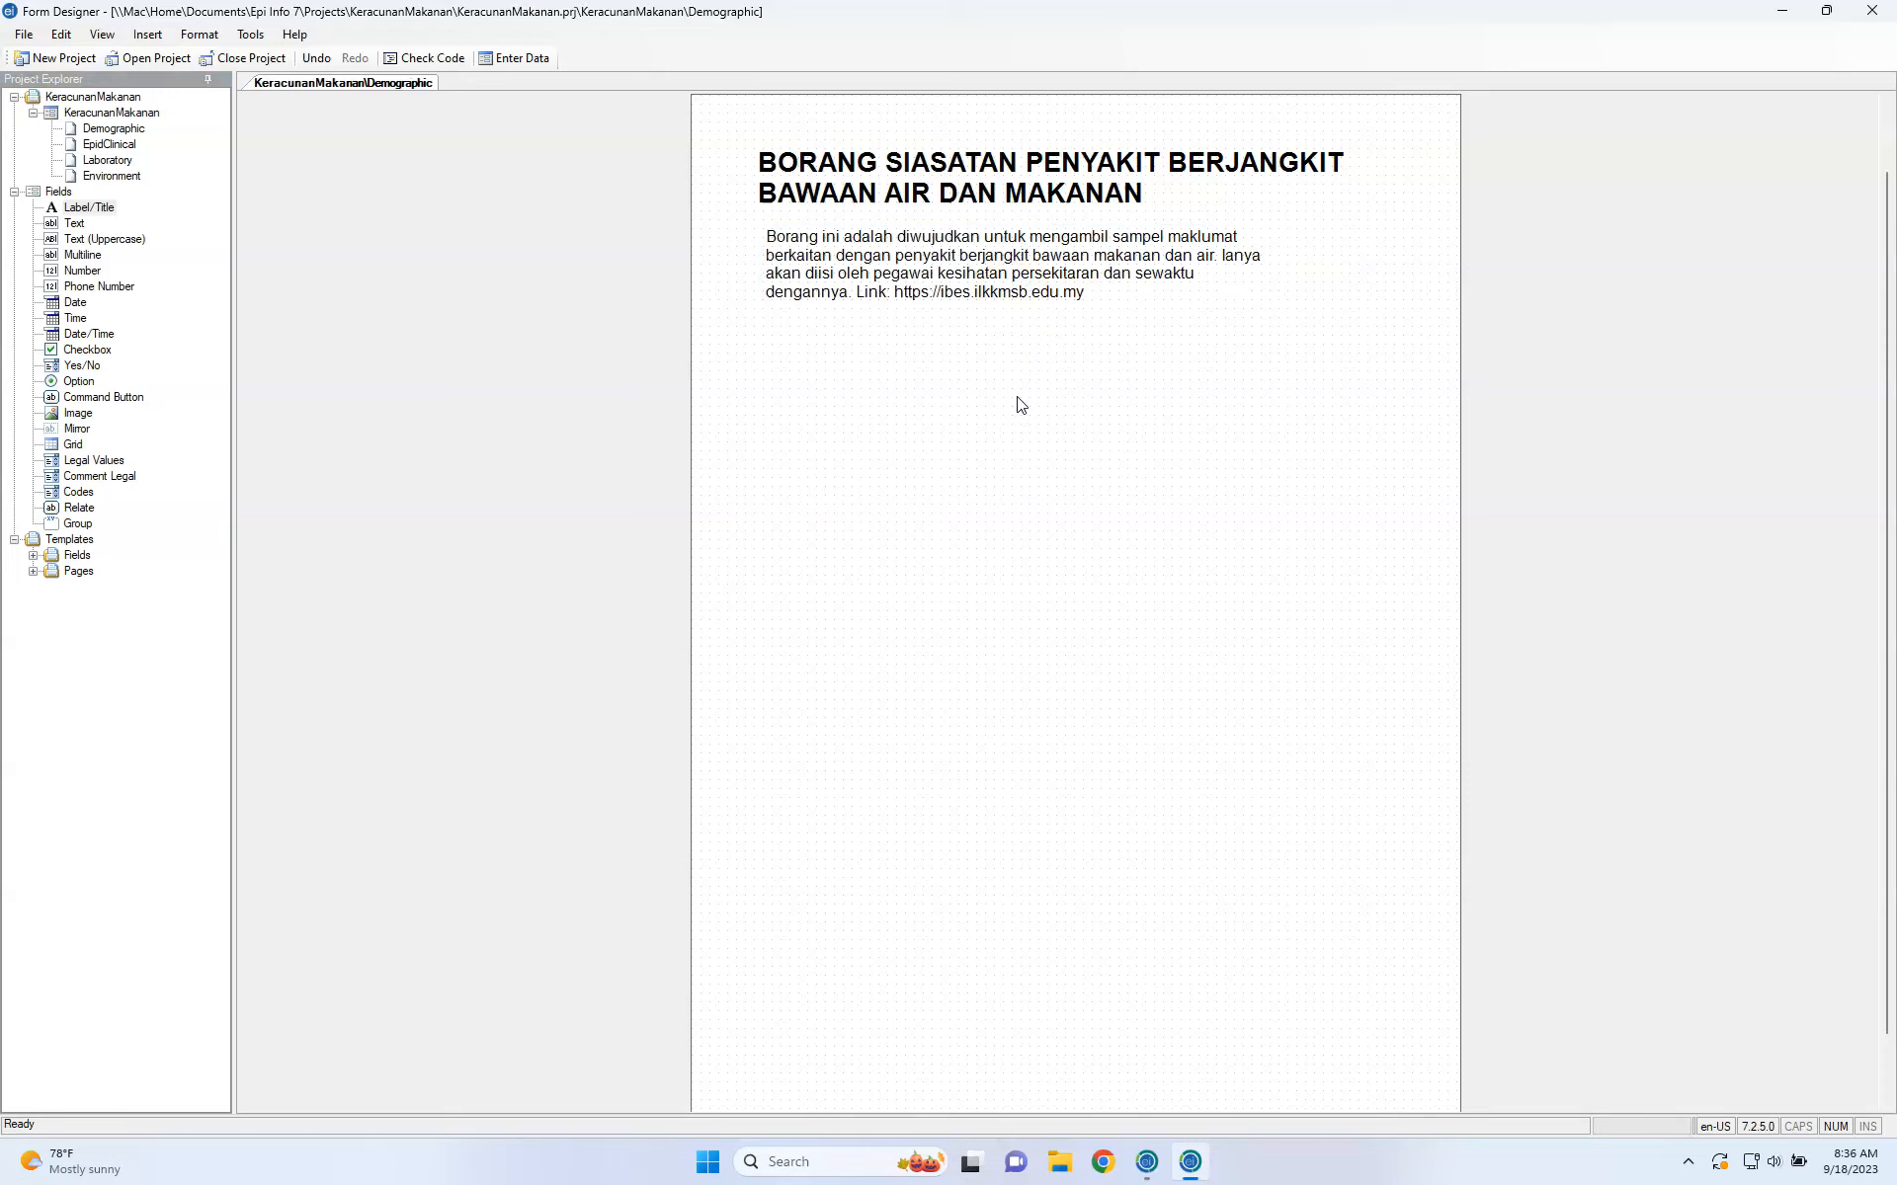
left_click(1037, 301)
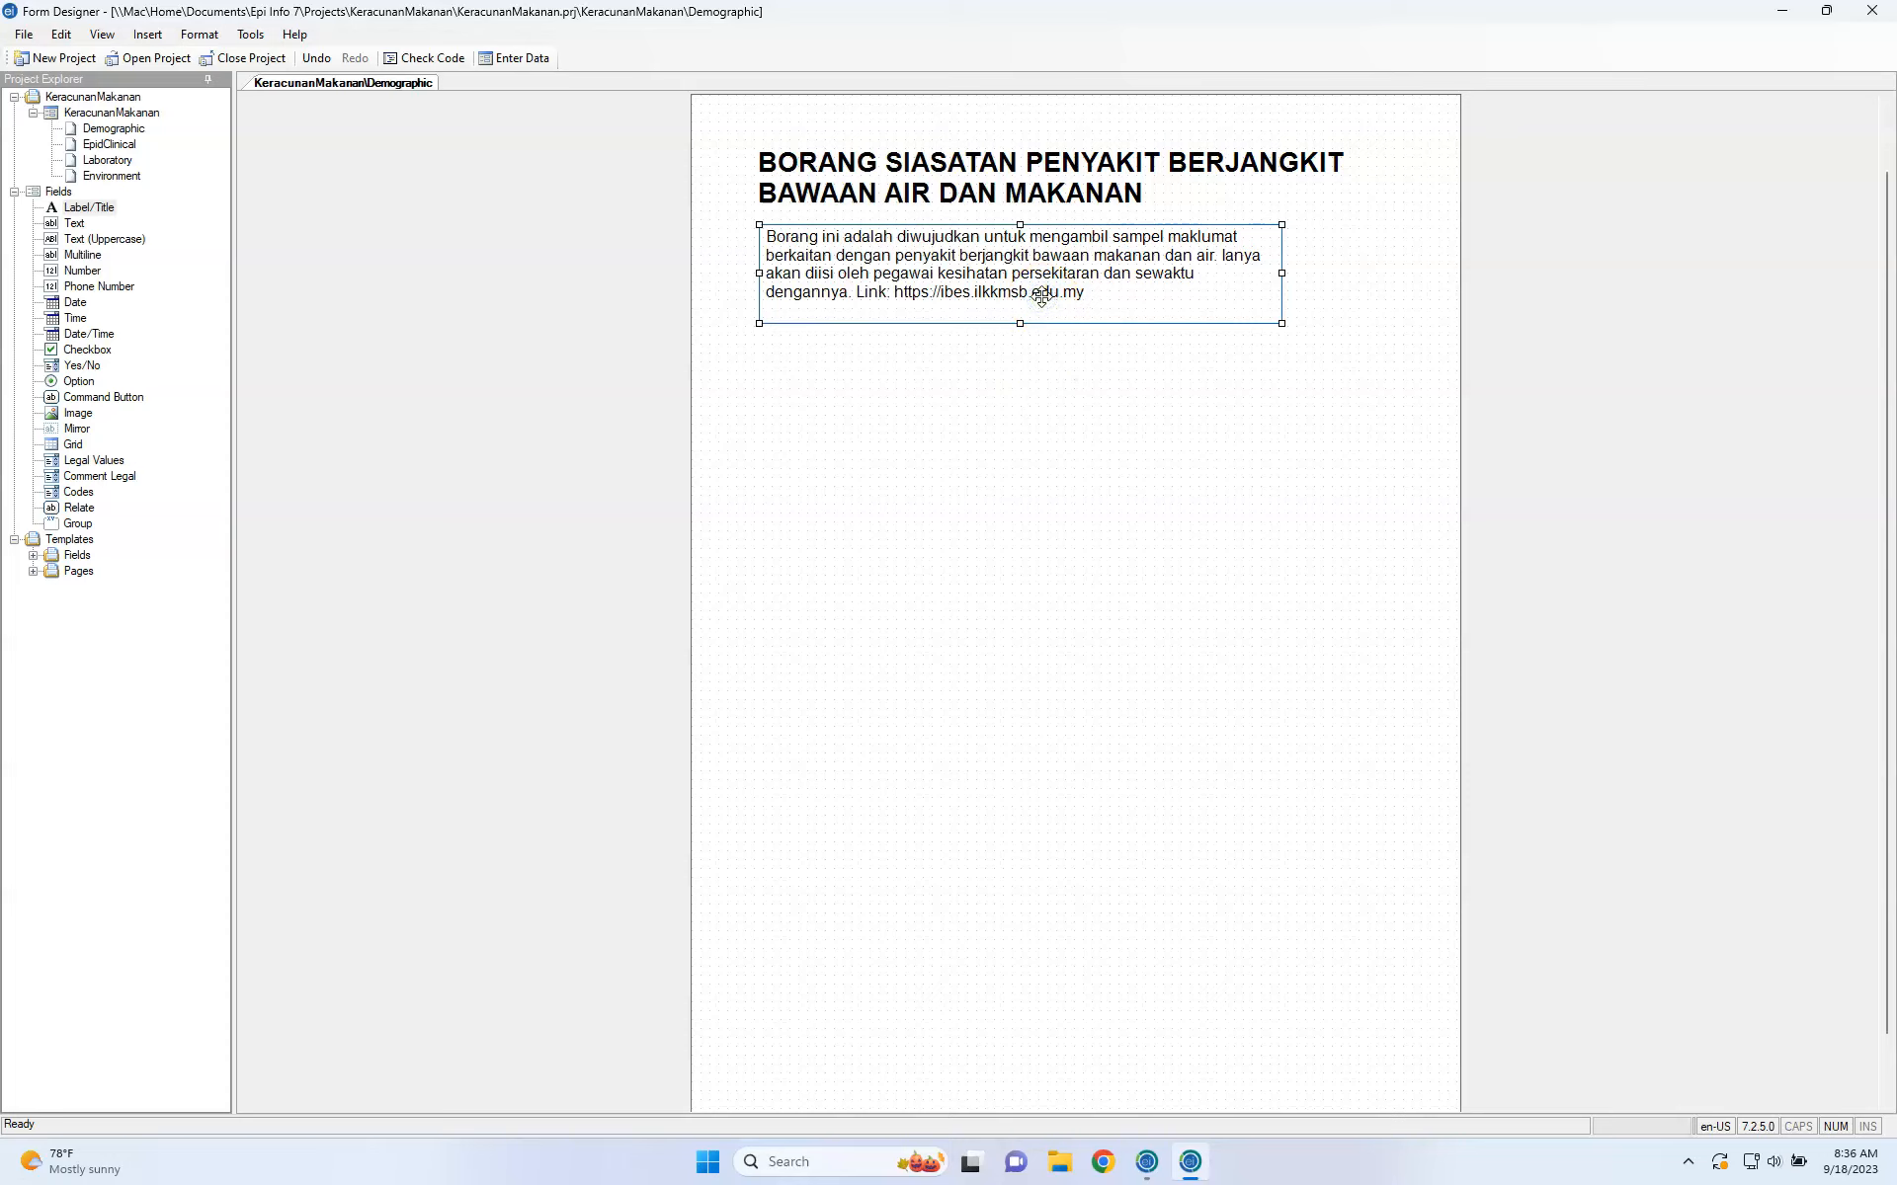
right_click(1041, 292)
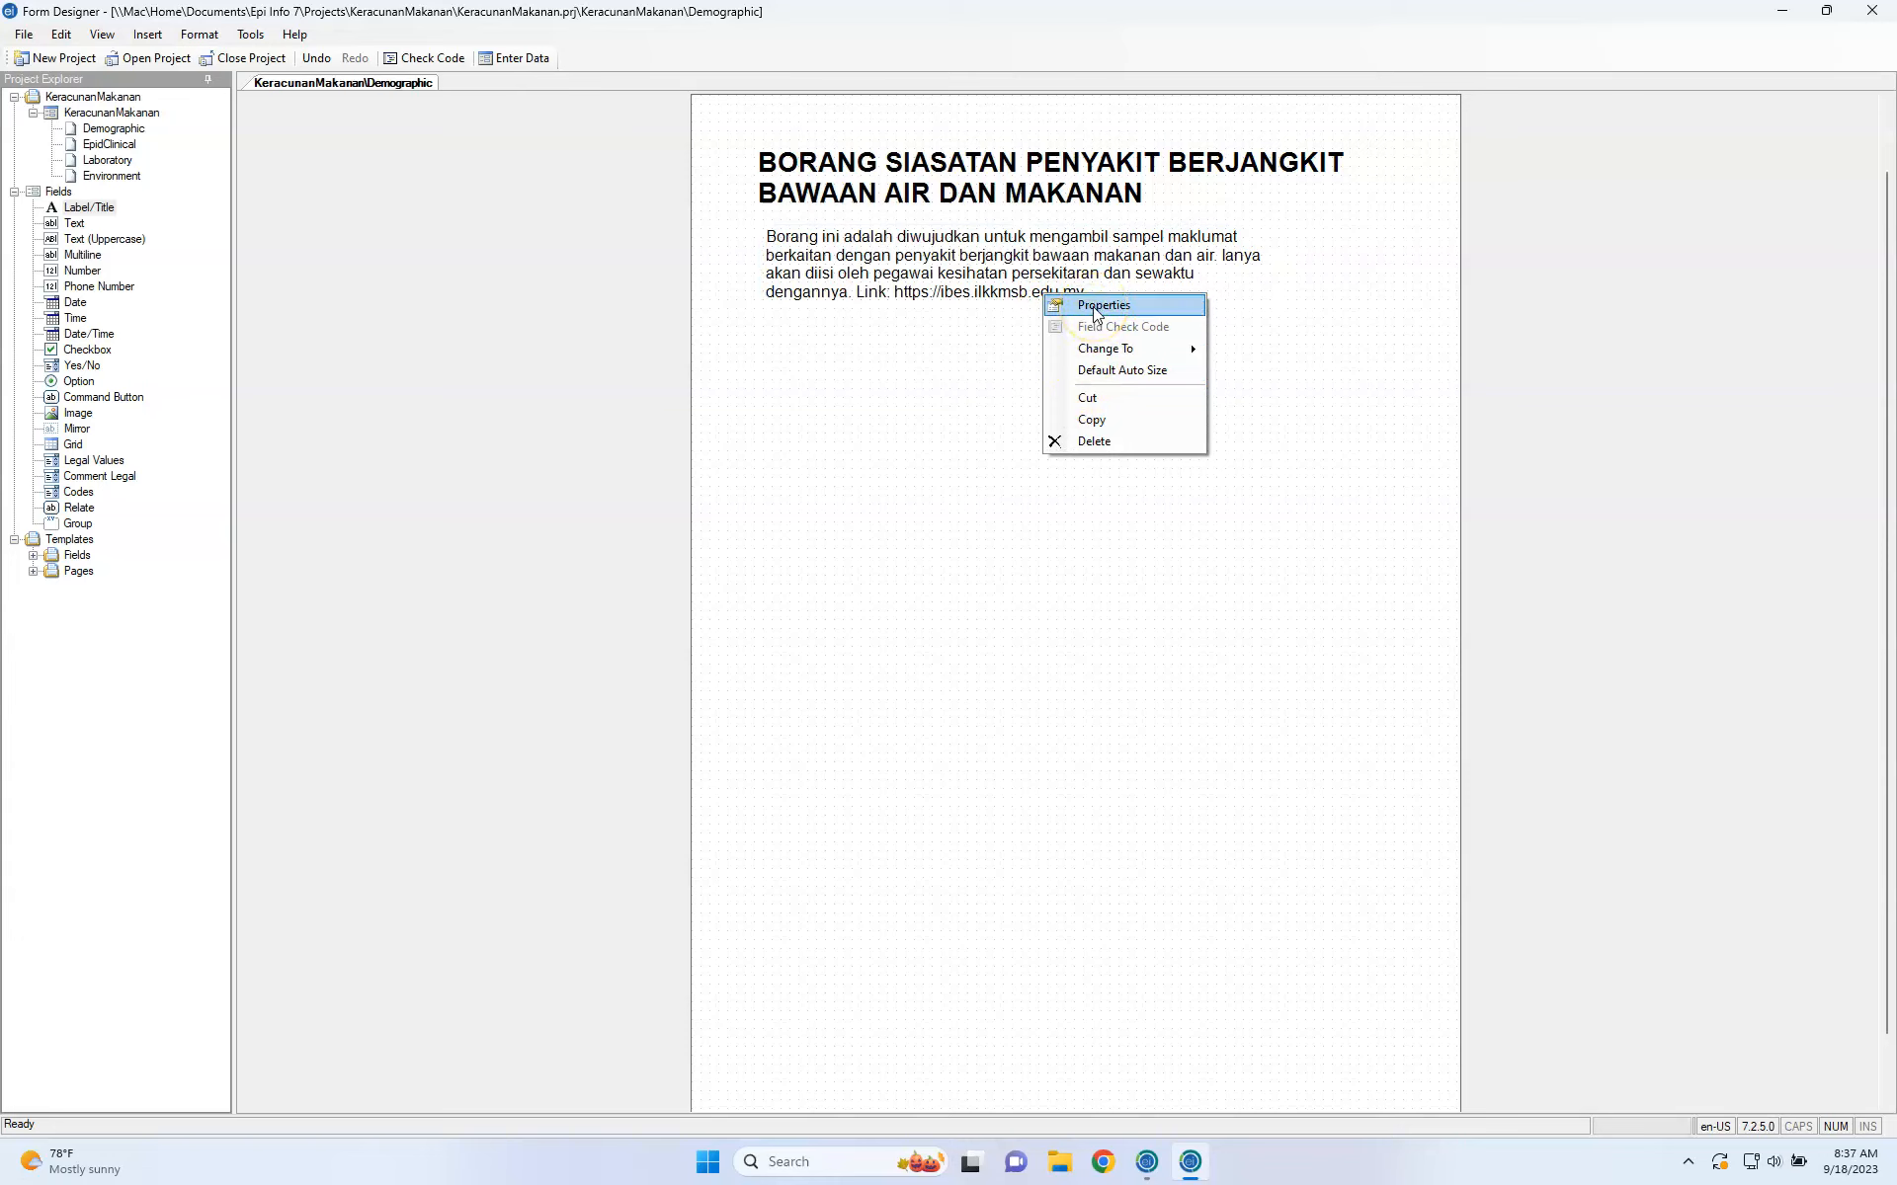
mouse_move(1108, 357)
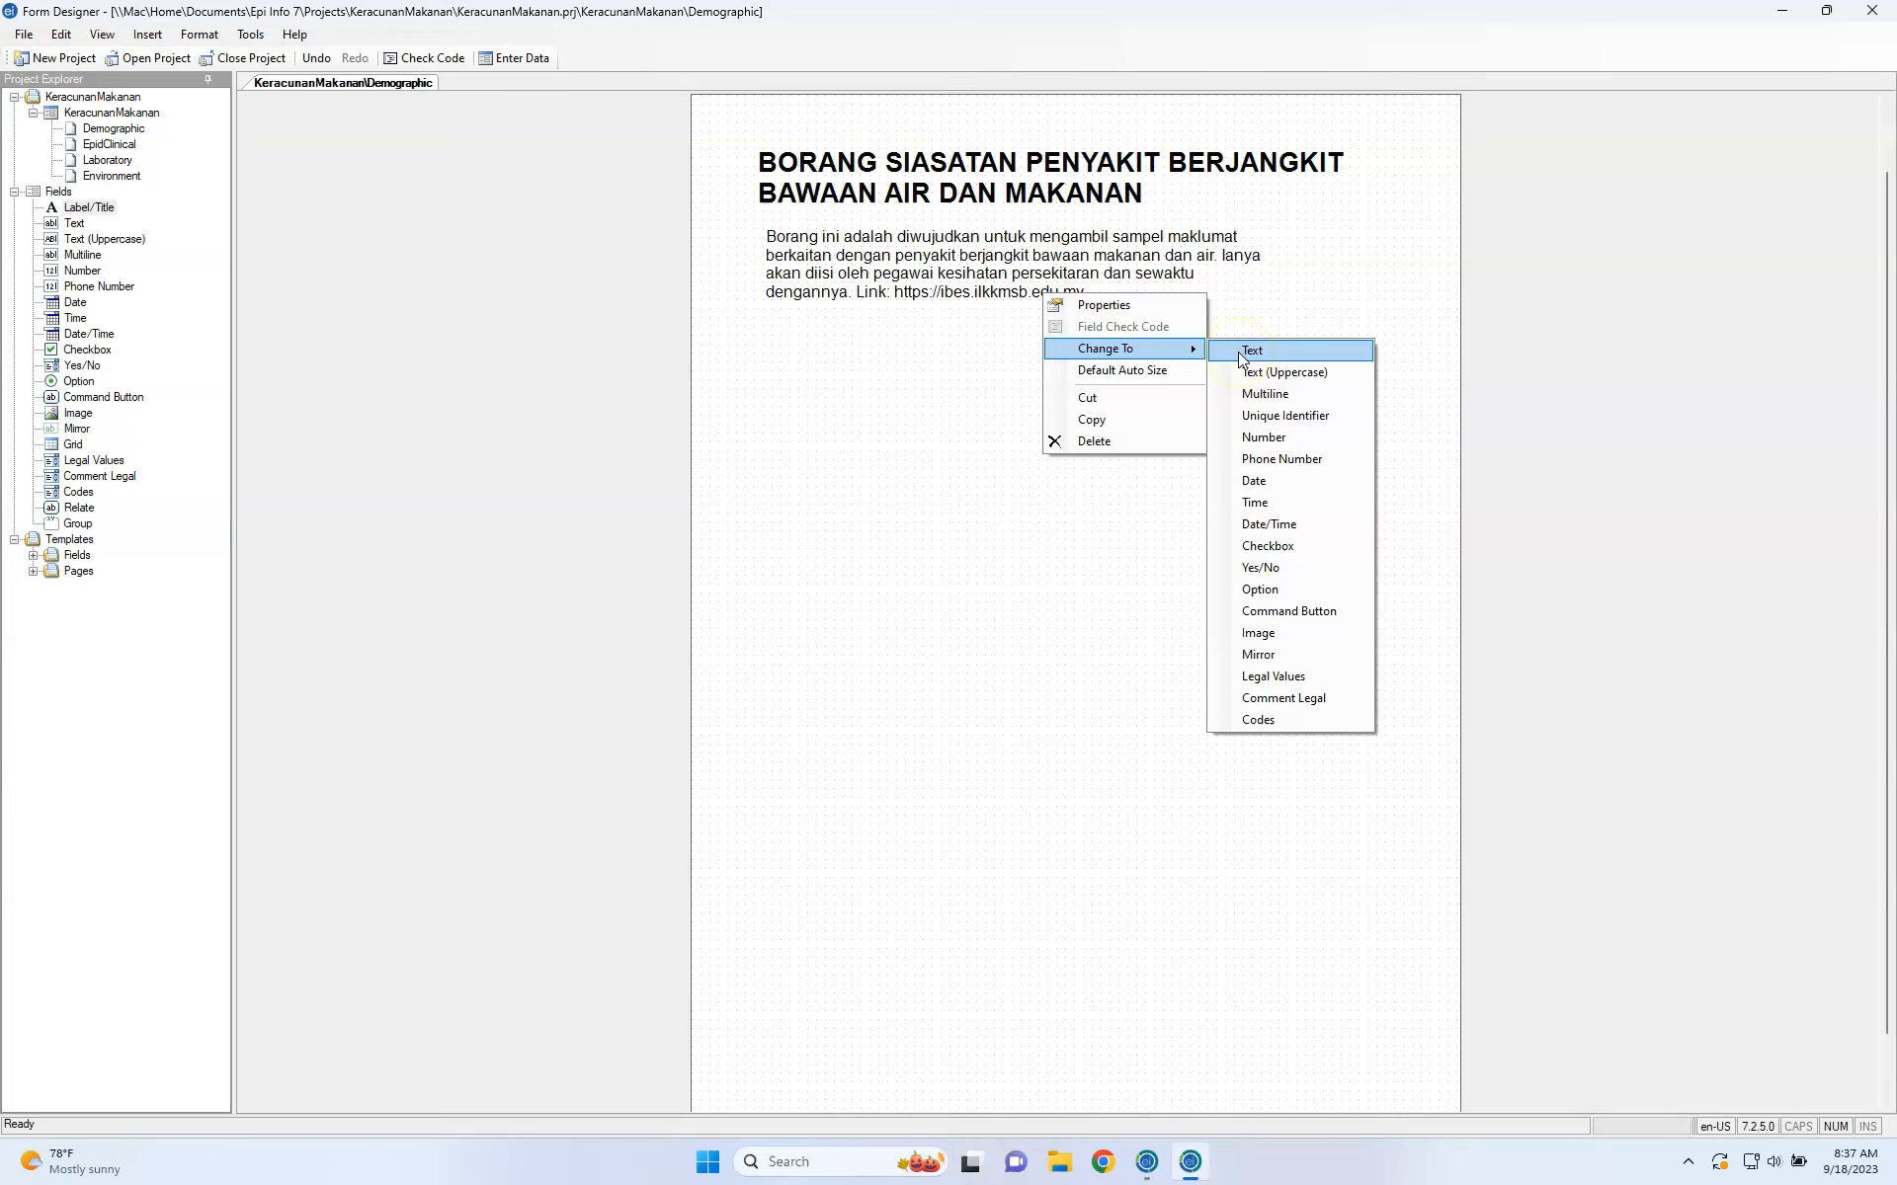
left_click(880, 393)
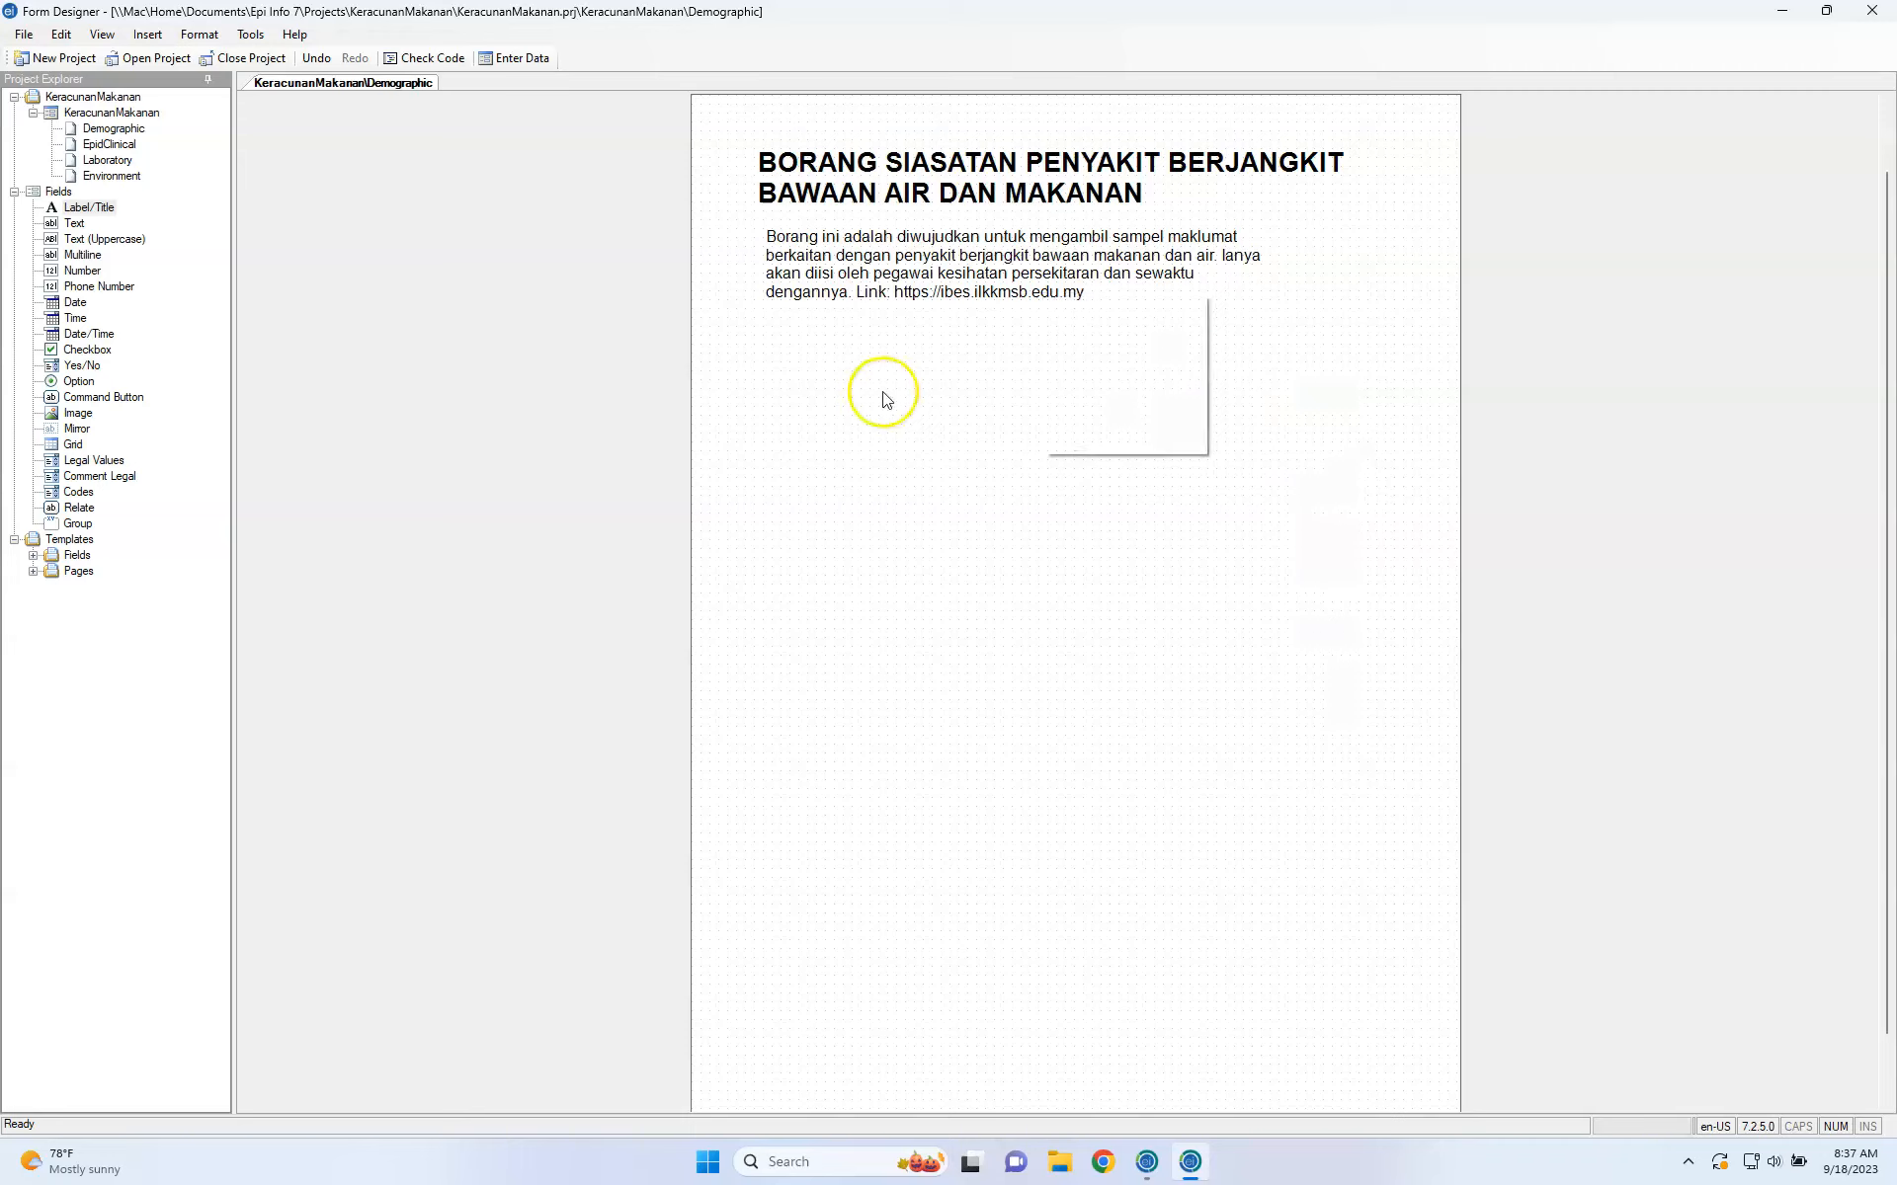
left_click(876, 268)
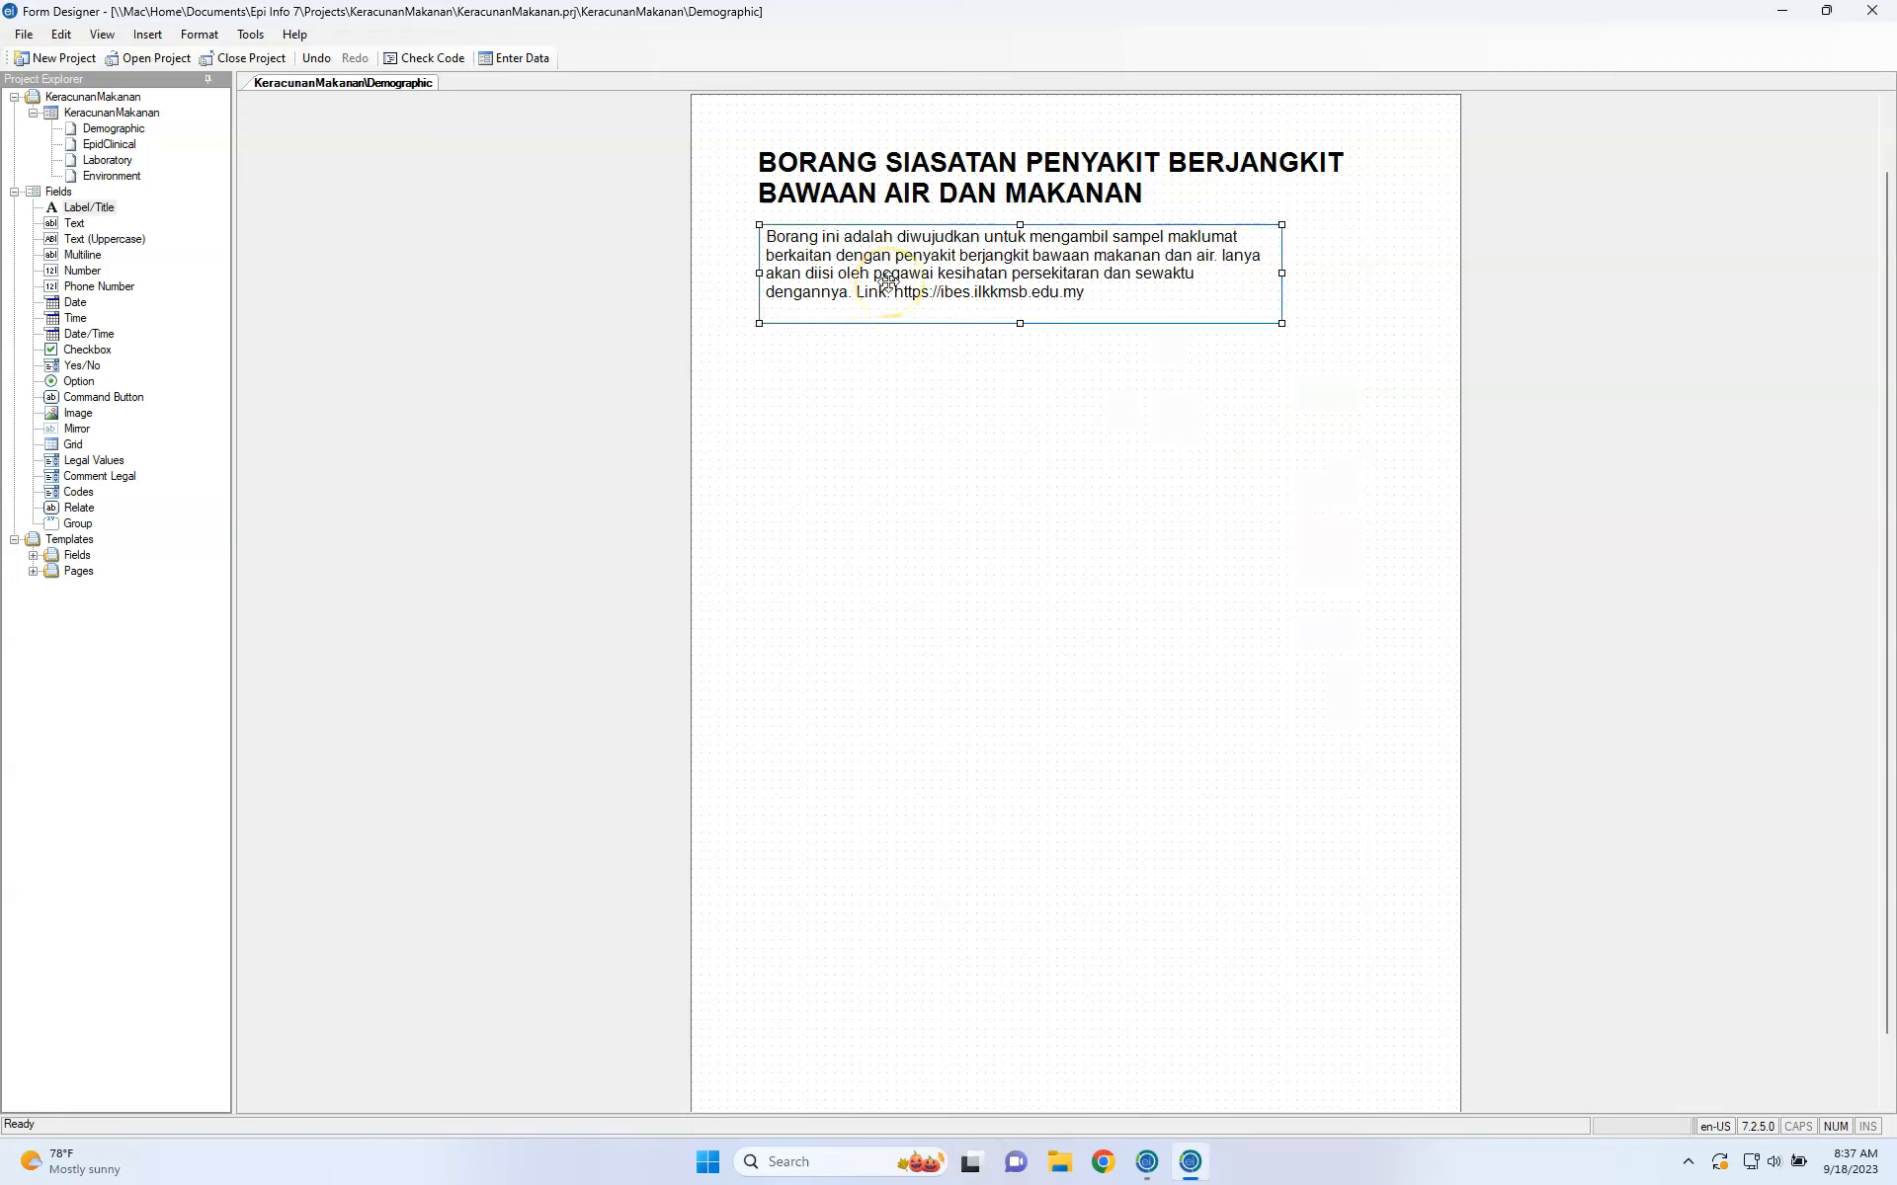
left_click(887, 283)
right_click(887, 283)
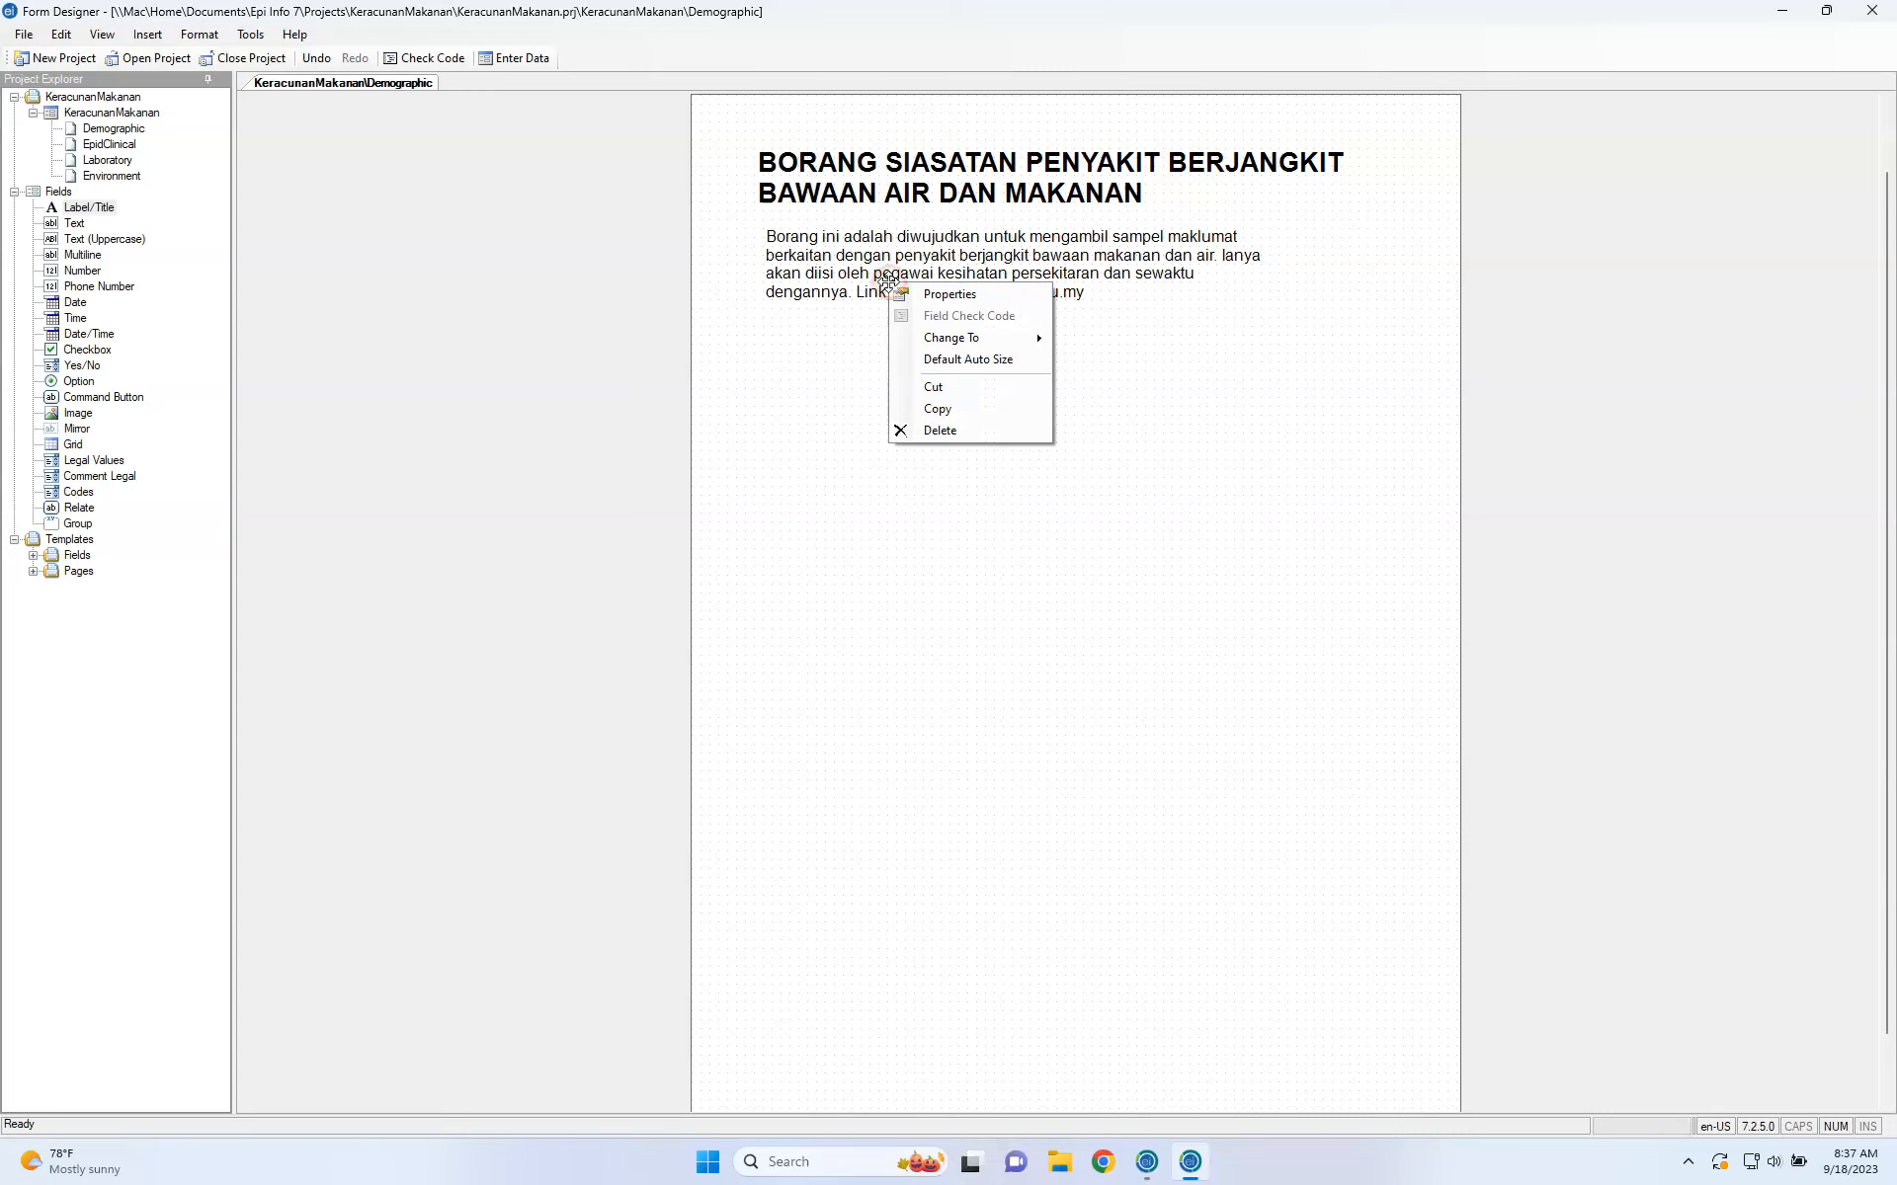
left_click(831, 383)
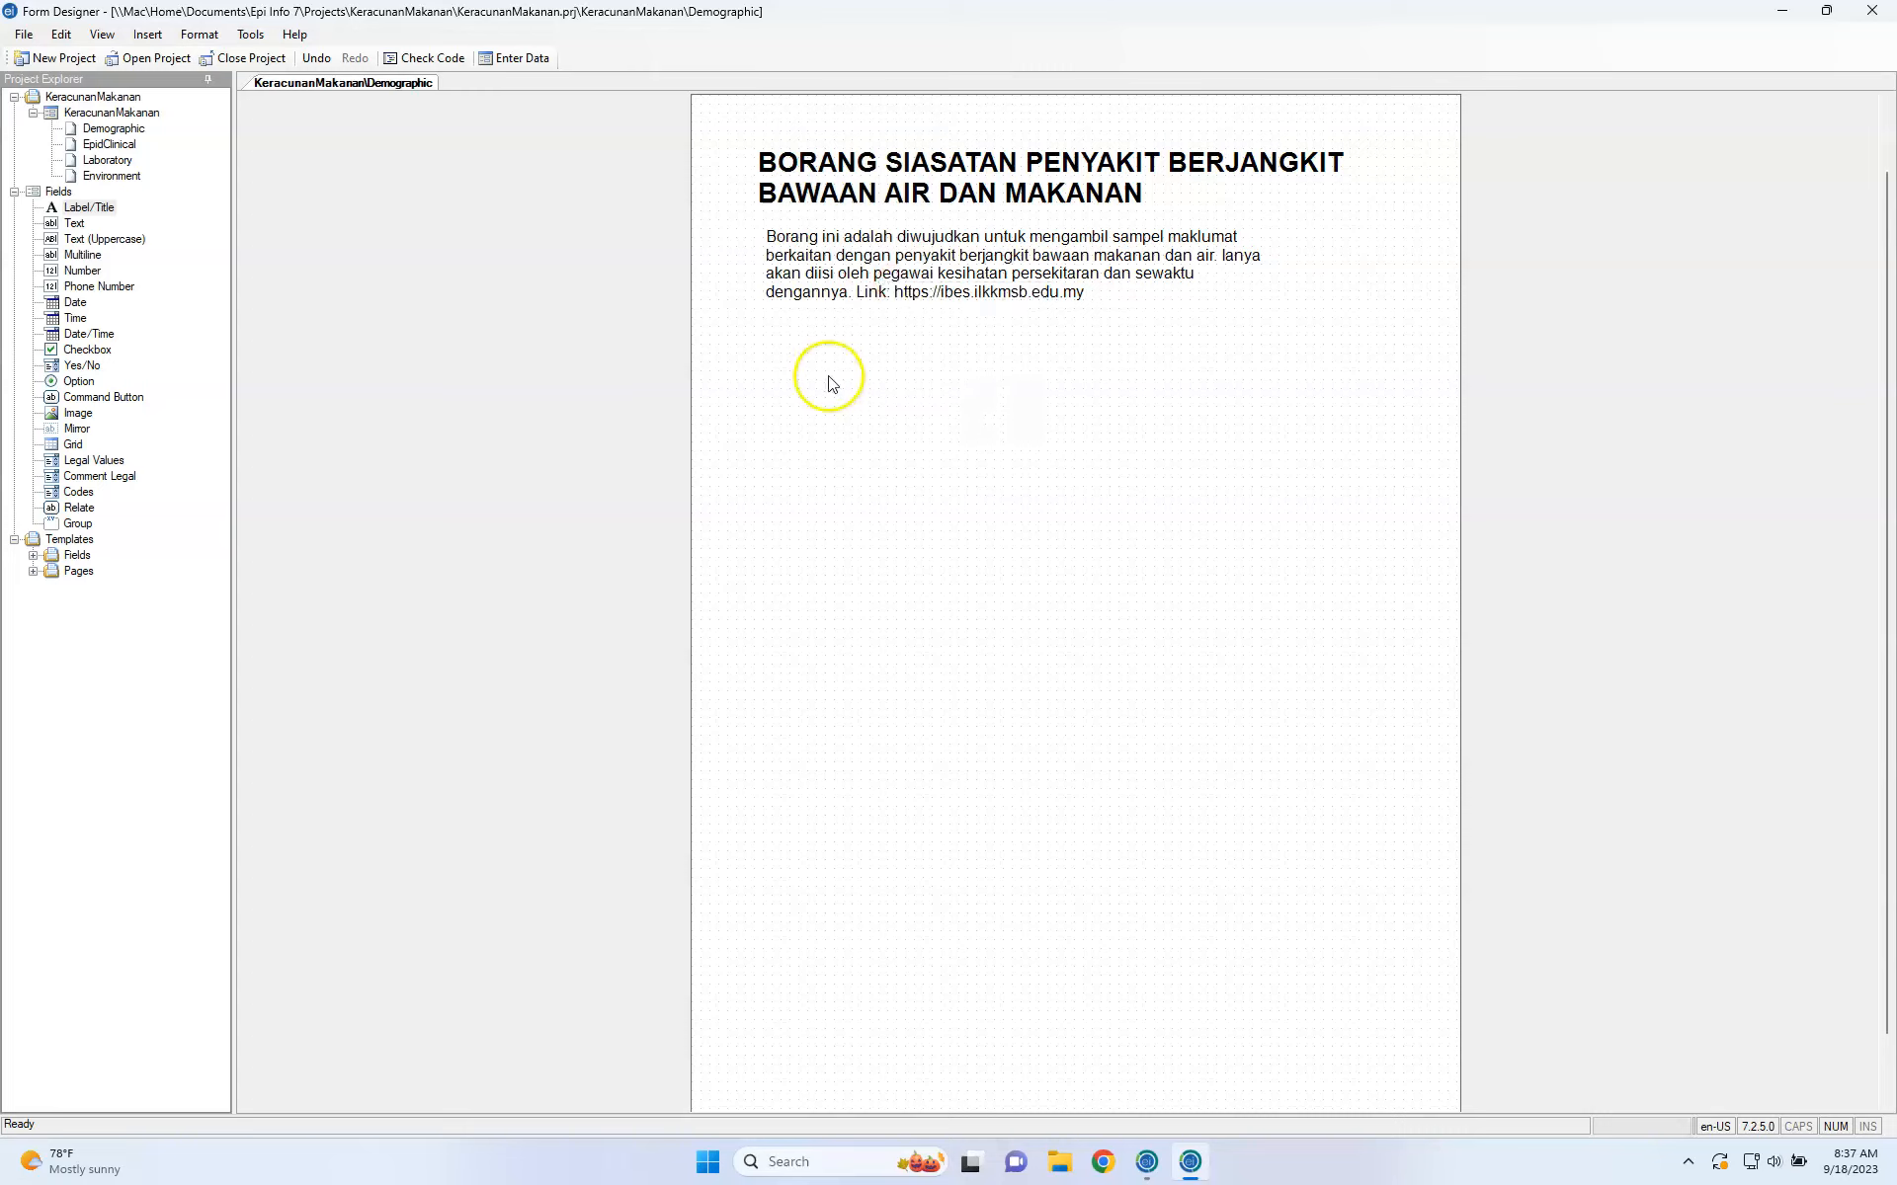
left_click(94, 209)
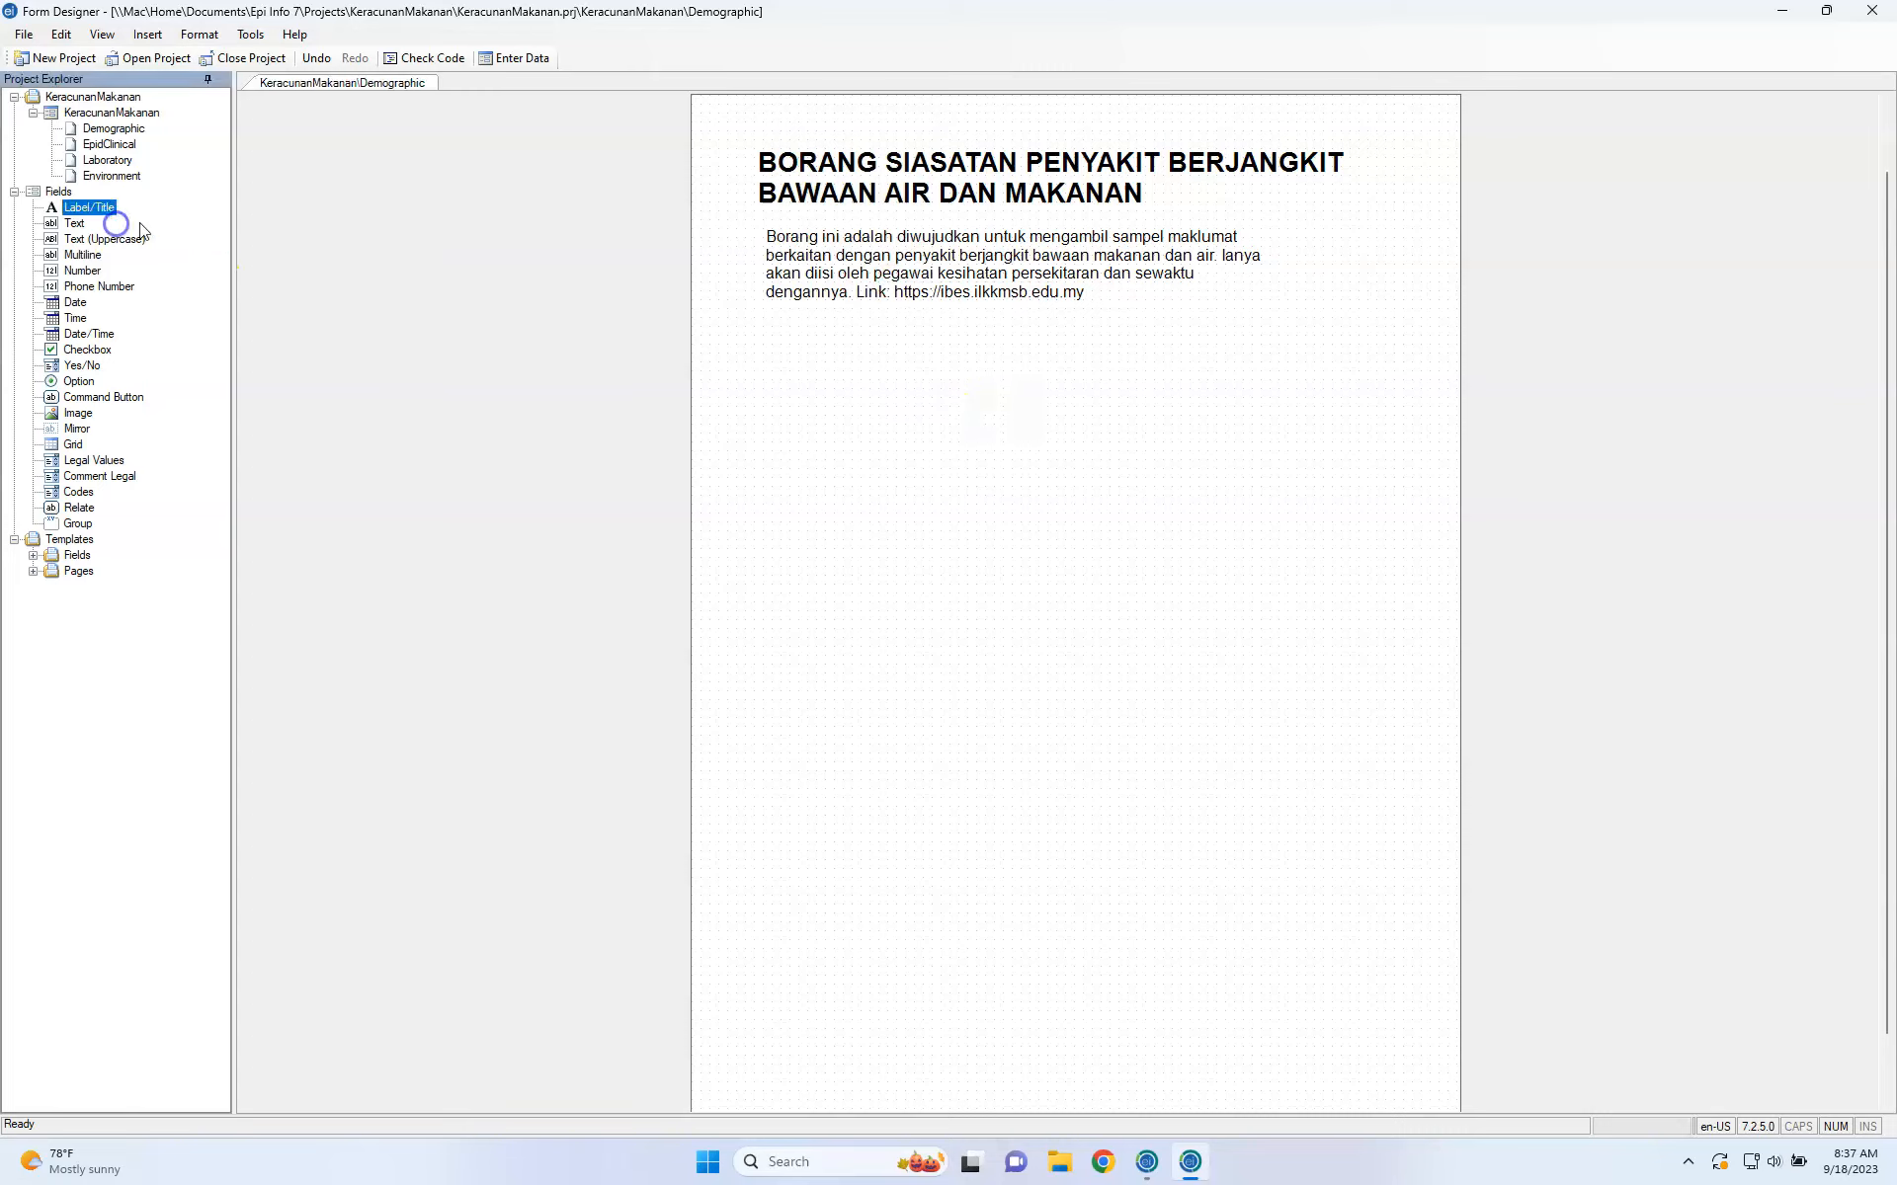
Add a required Text field prompted 'Nama Penyiasat' with field name Investigator.
left_click(73, 225)
left_click_drag(73, 230, 773, 404)
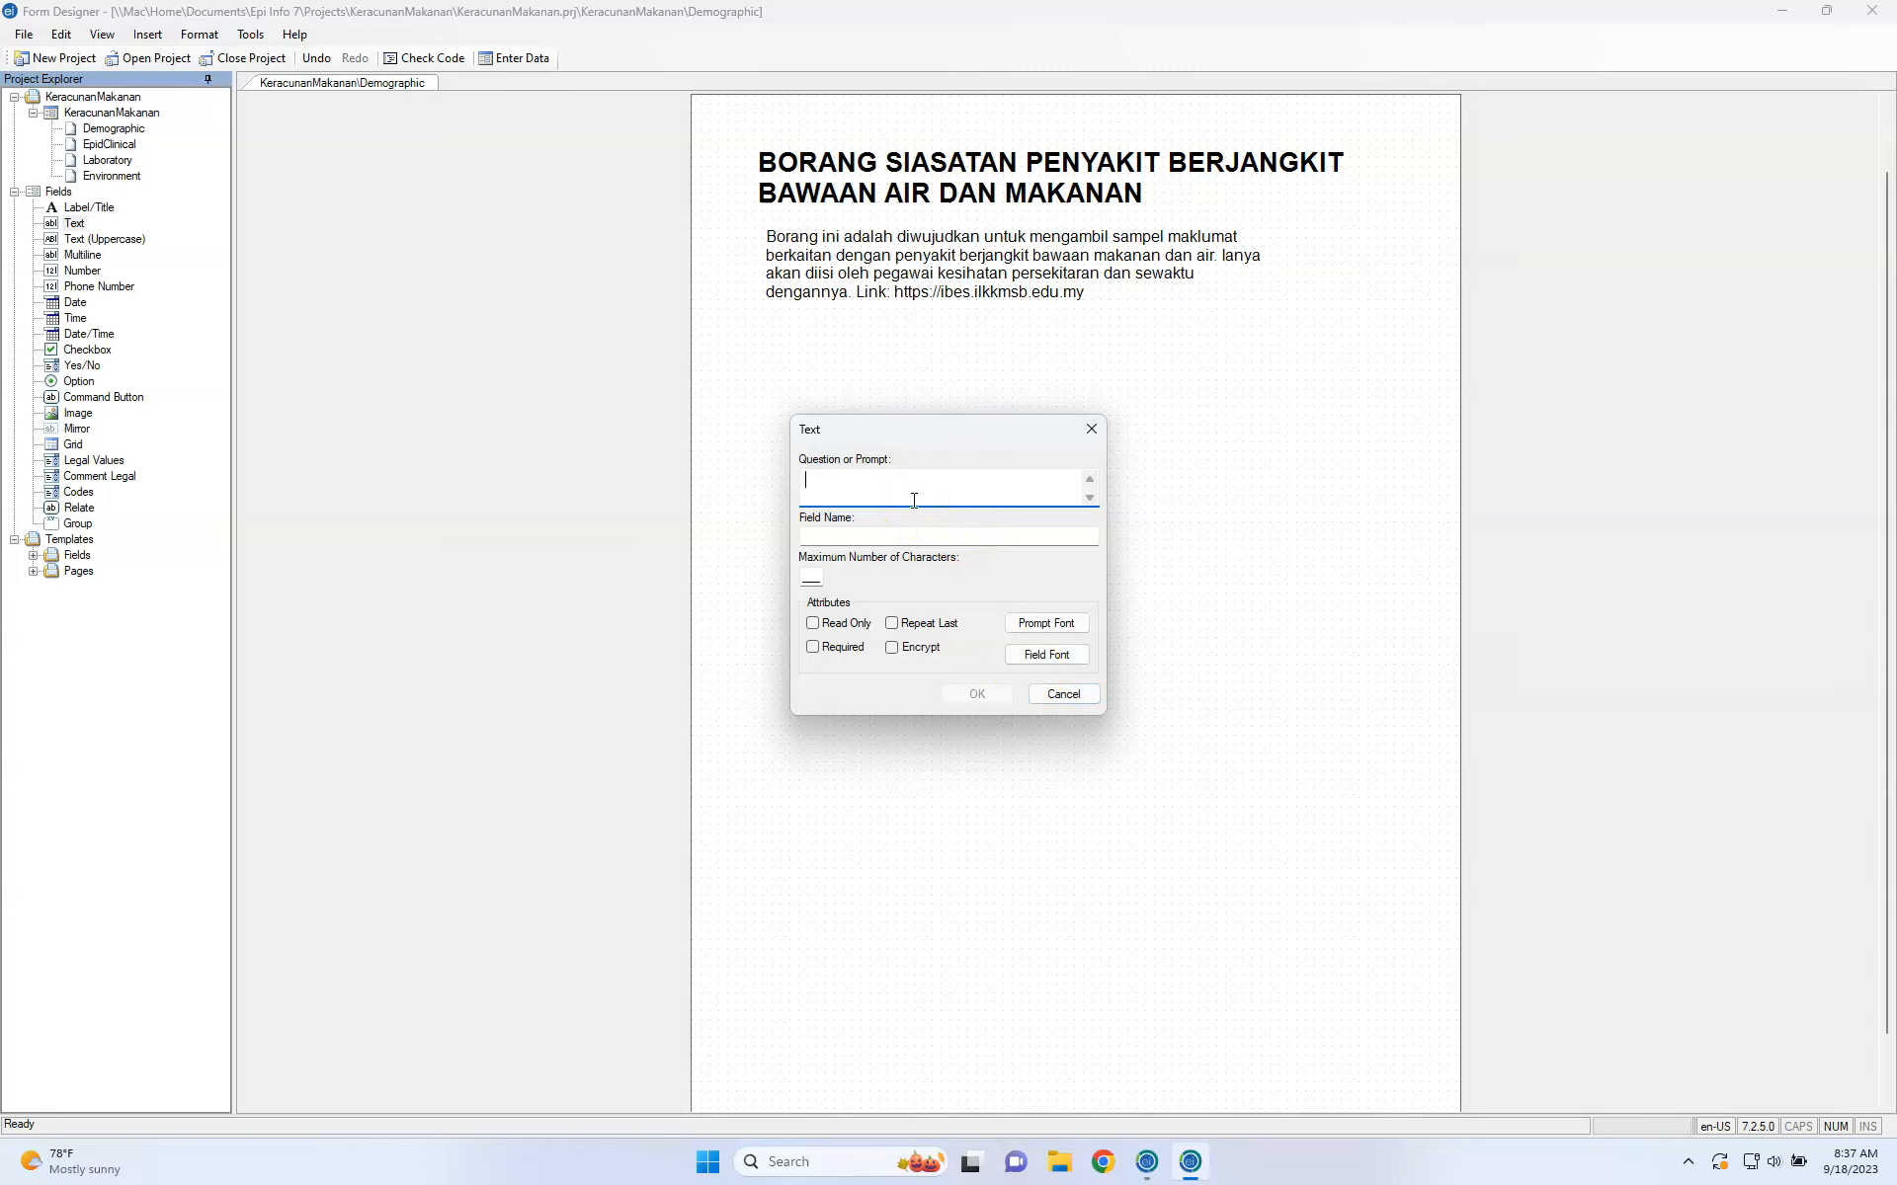
type("Name Penyisata")
key("BackSpace")
key("BackSpace")
key("BackSpace")
key("BackSpace")
key("BackSpace")
type("iasat")
left_click(883, 531)
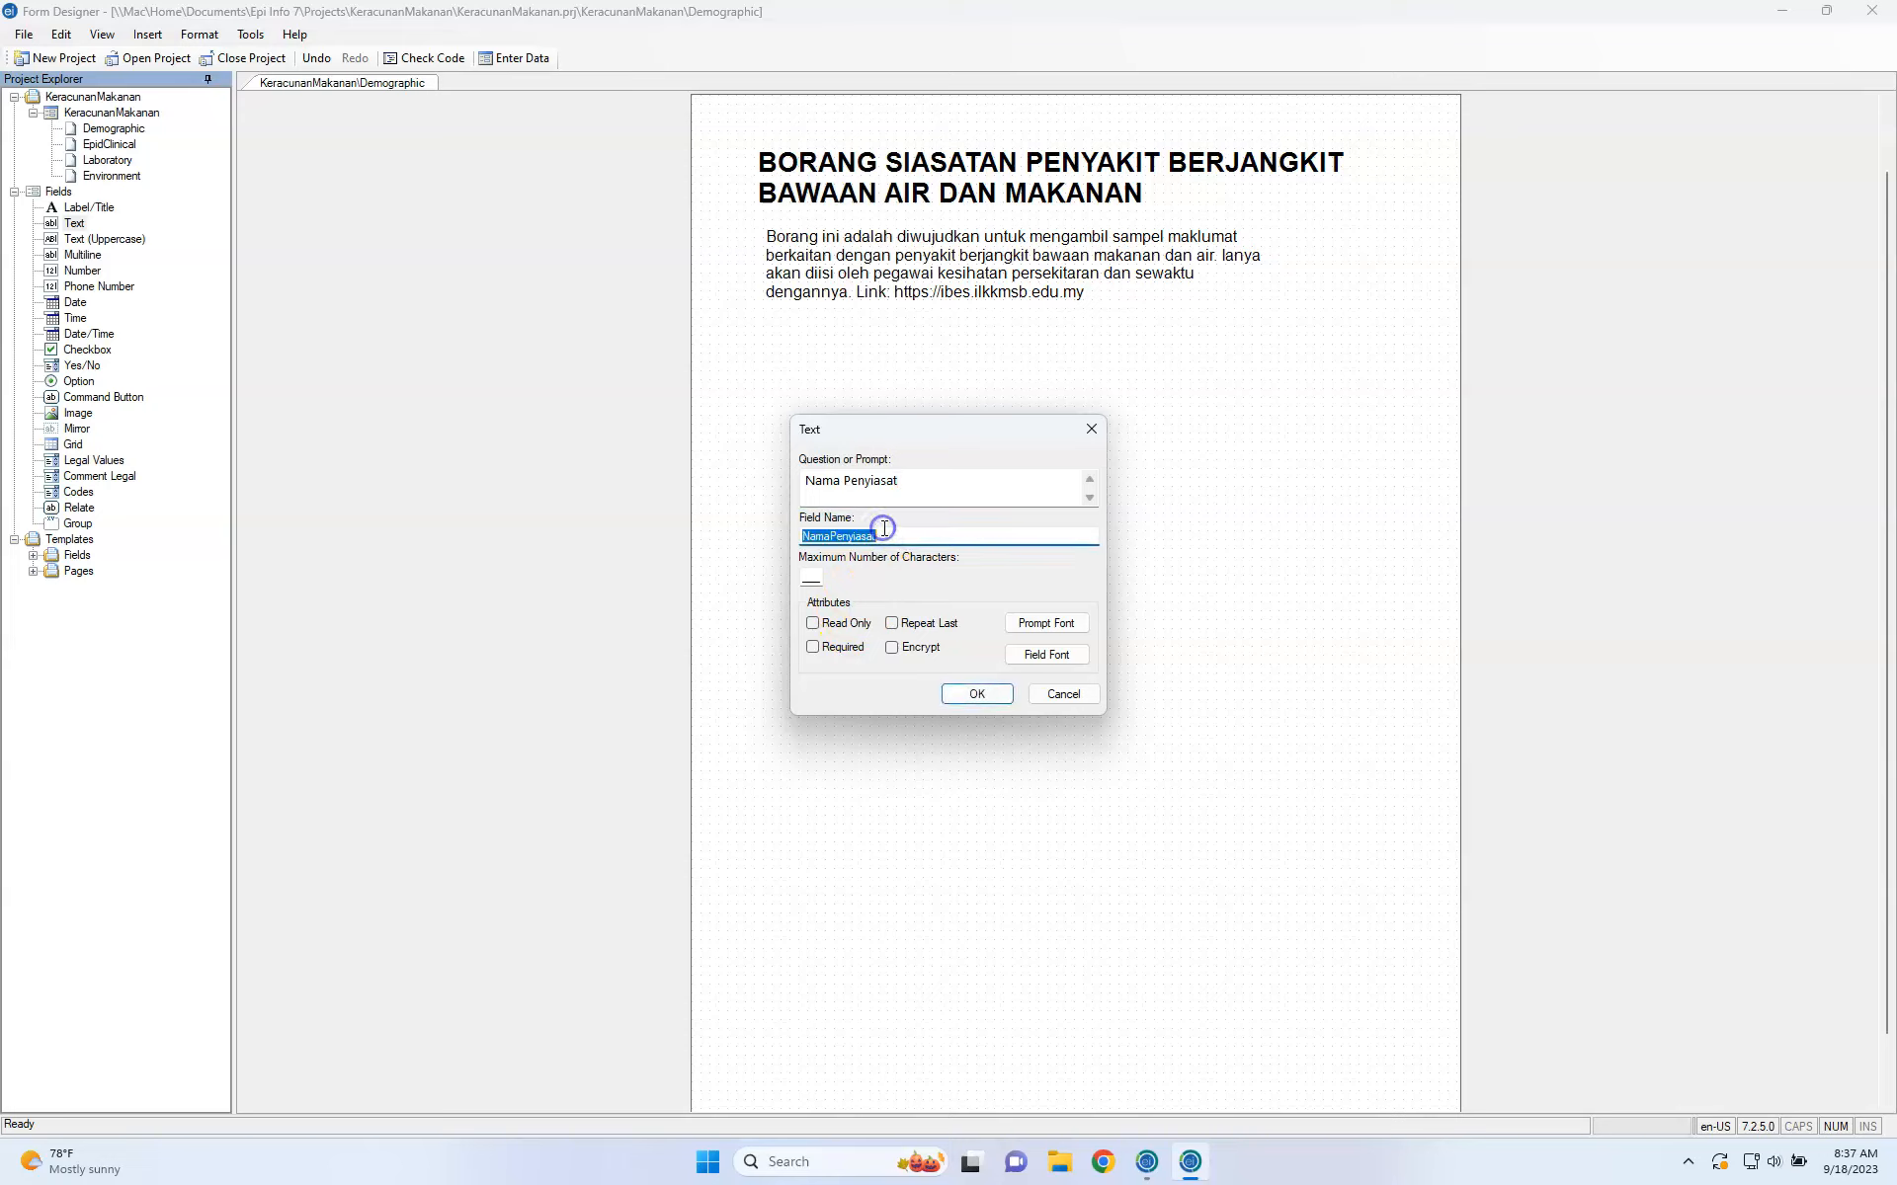
type("Investigator")
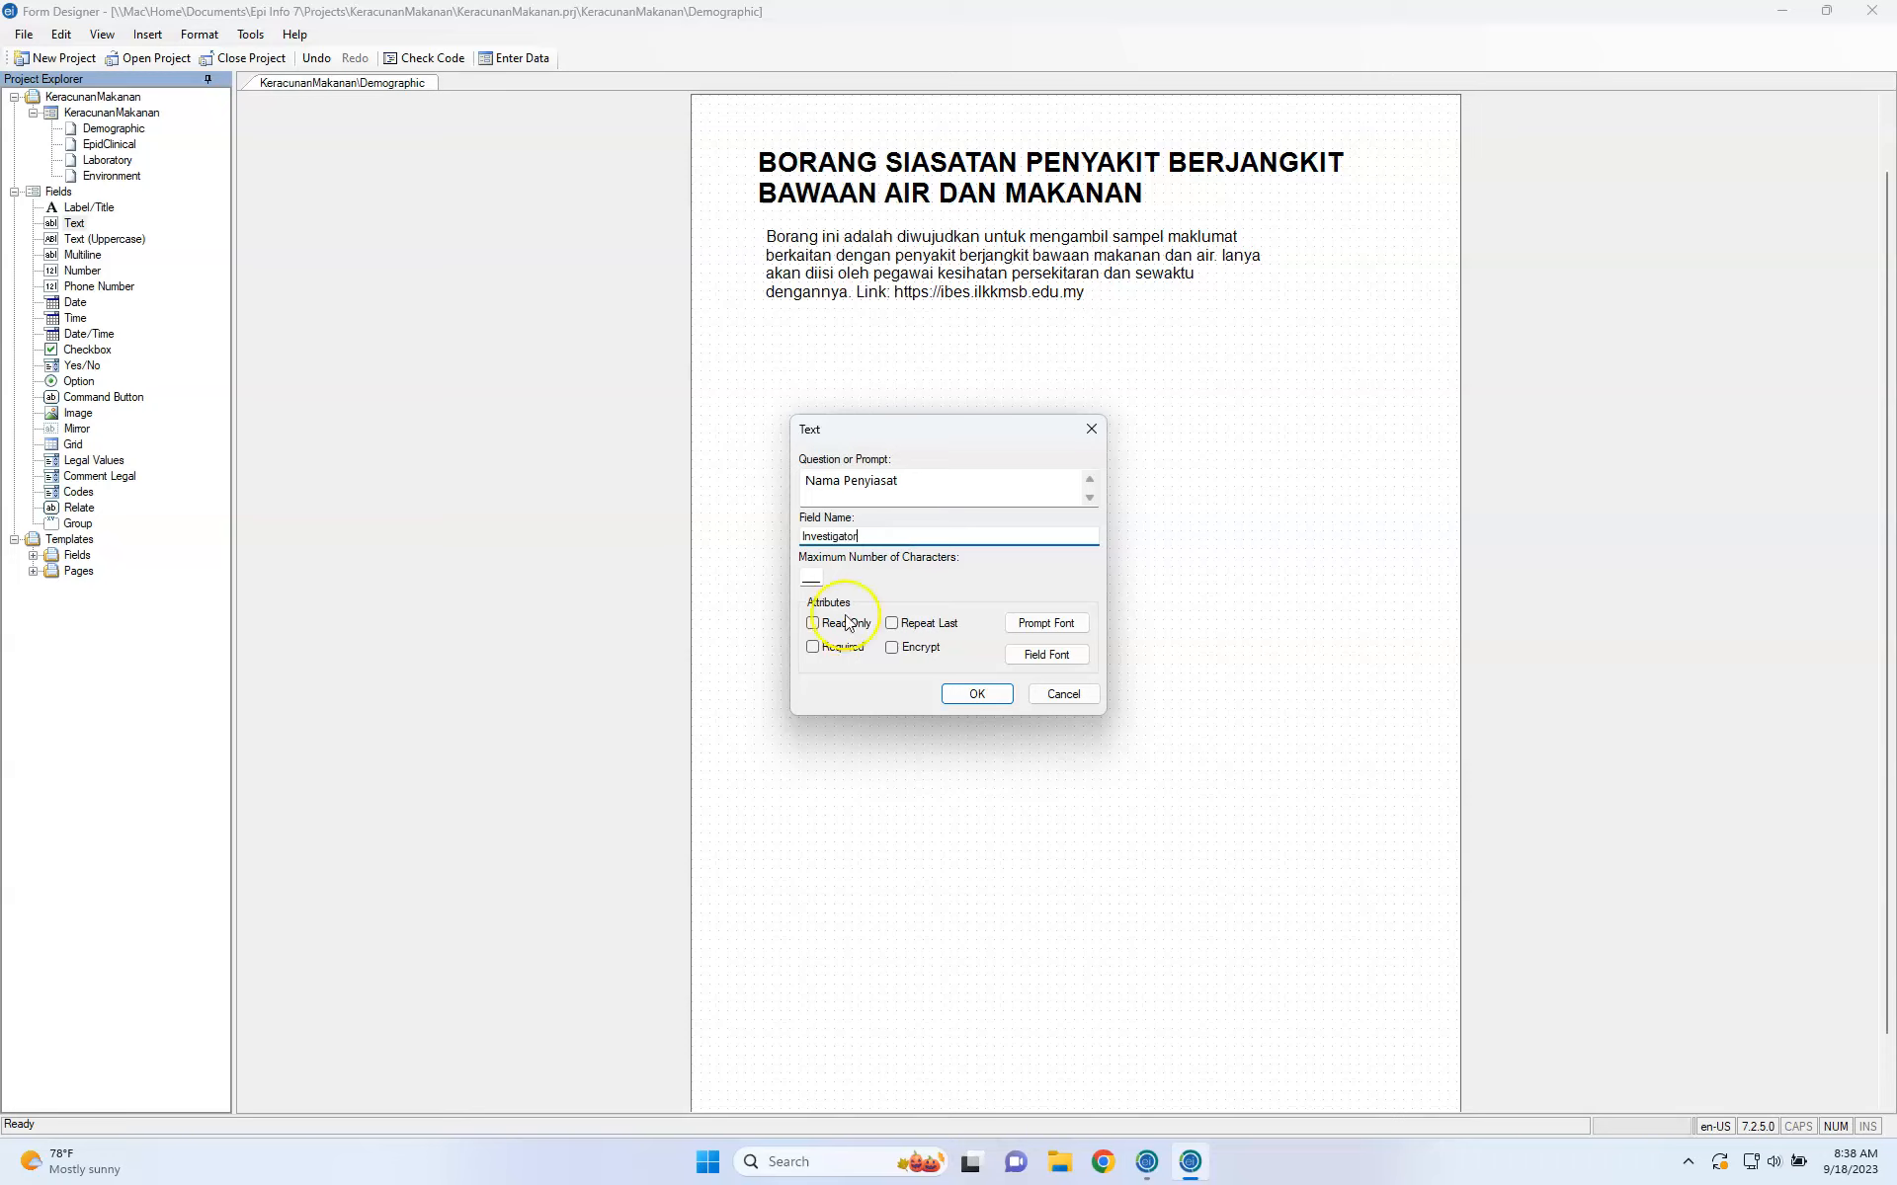
left_click(811, 571)
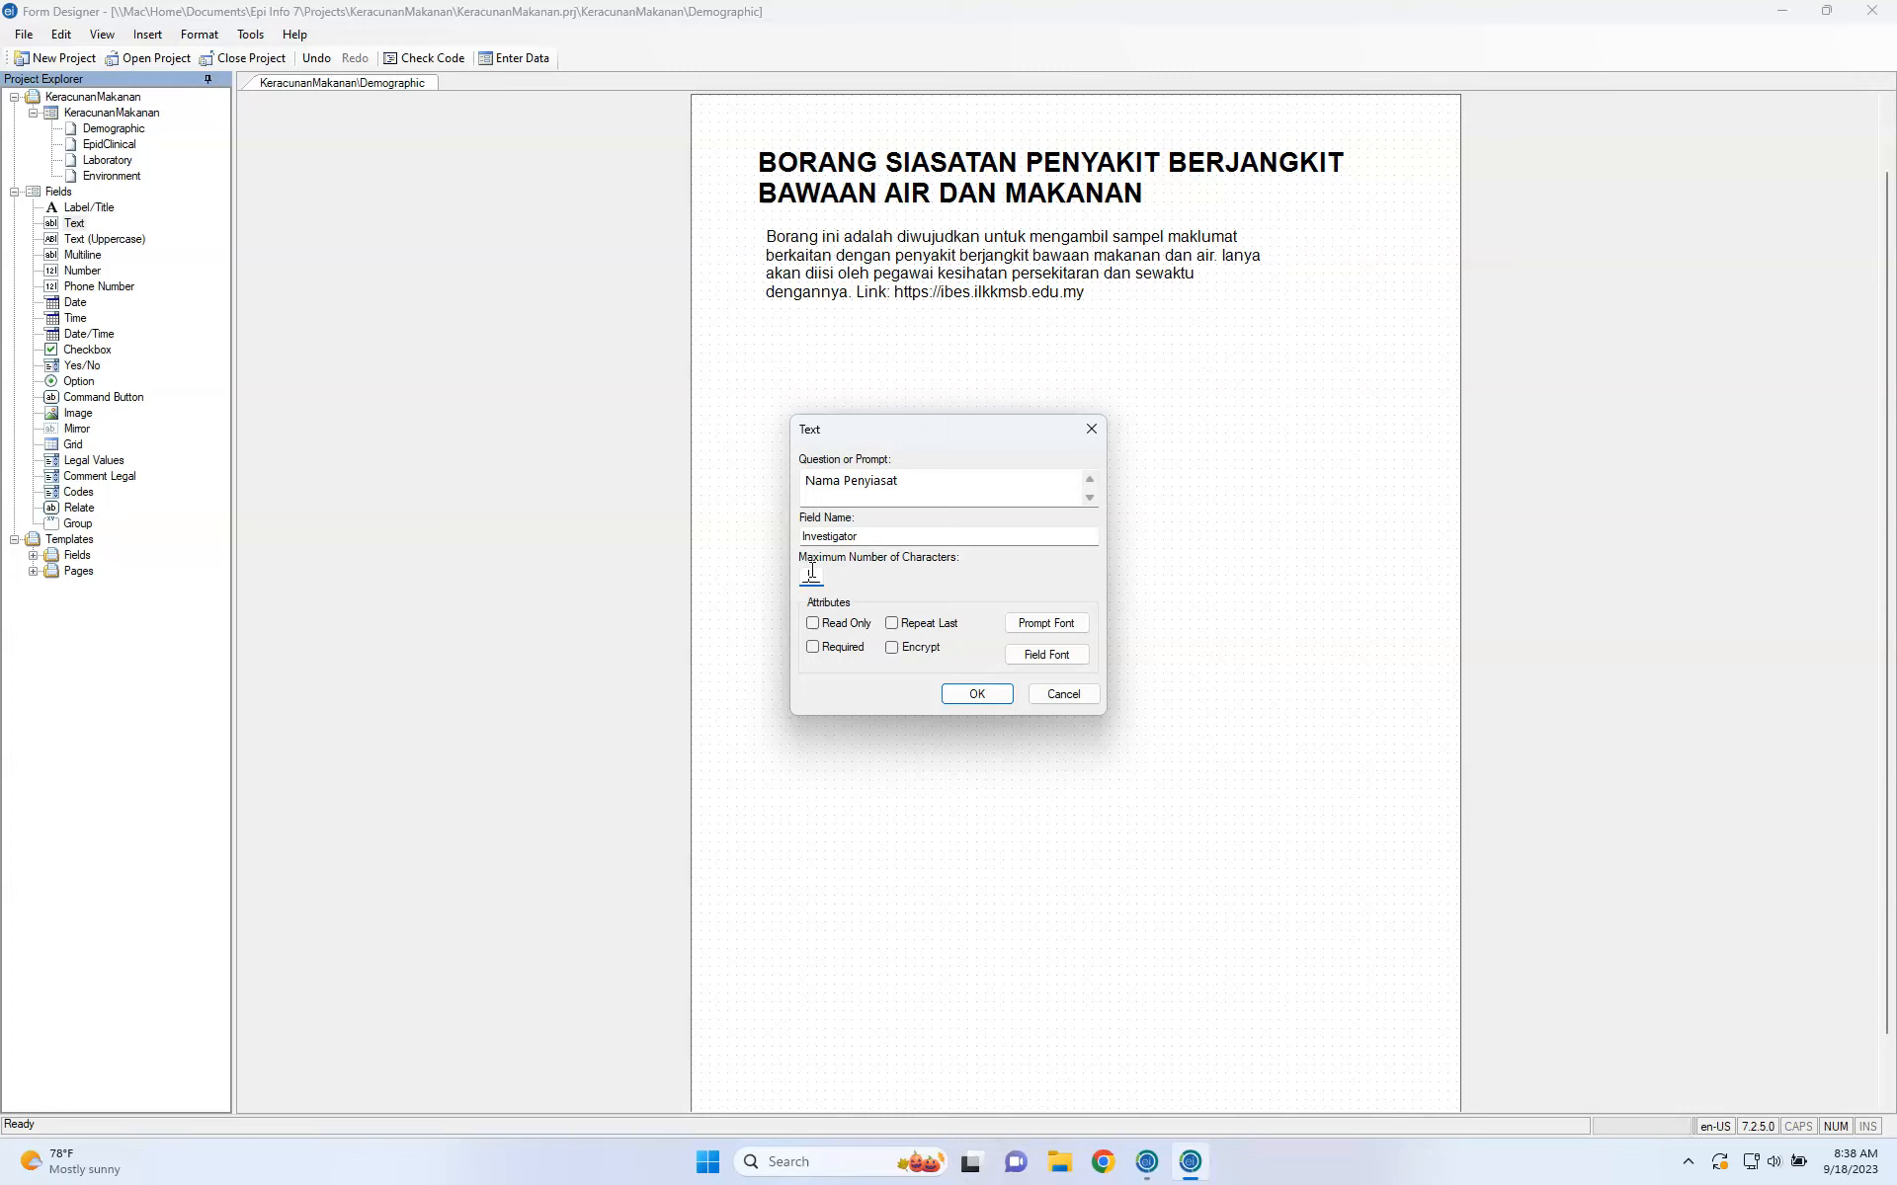
left_click(812, 648)
left_click(967, 695)
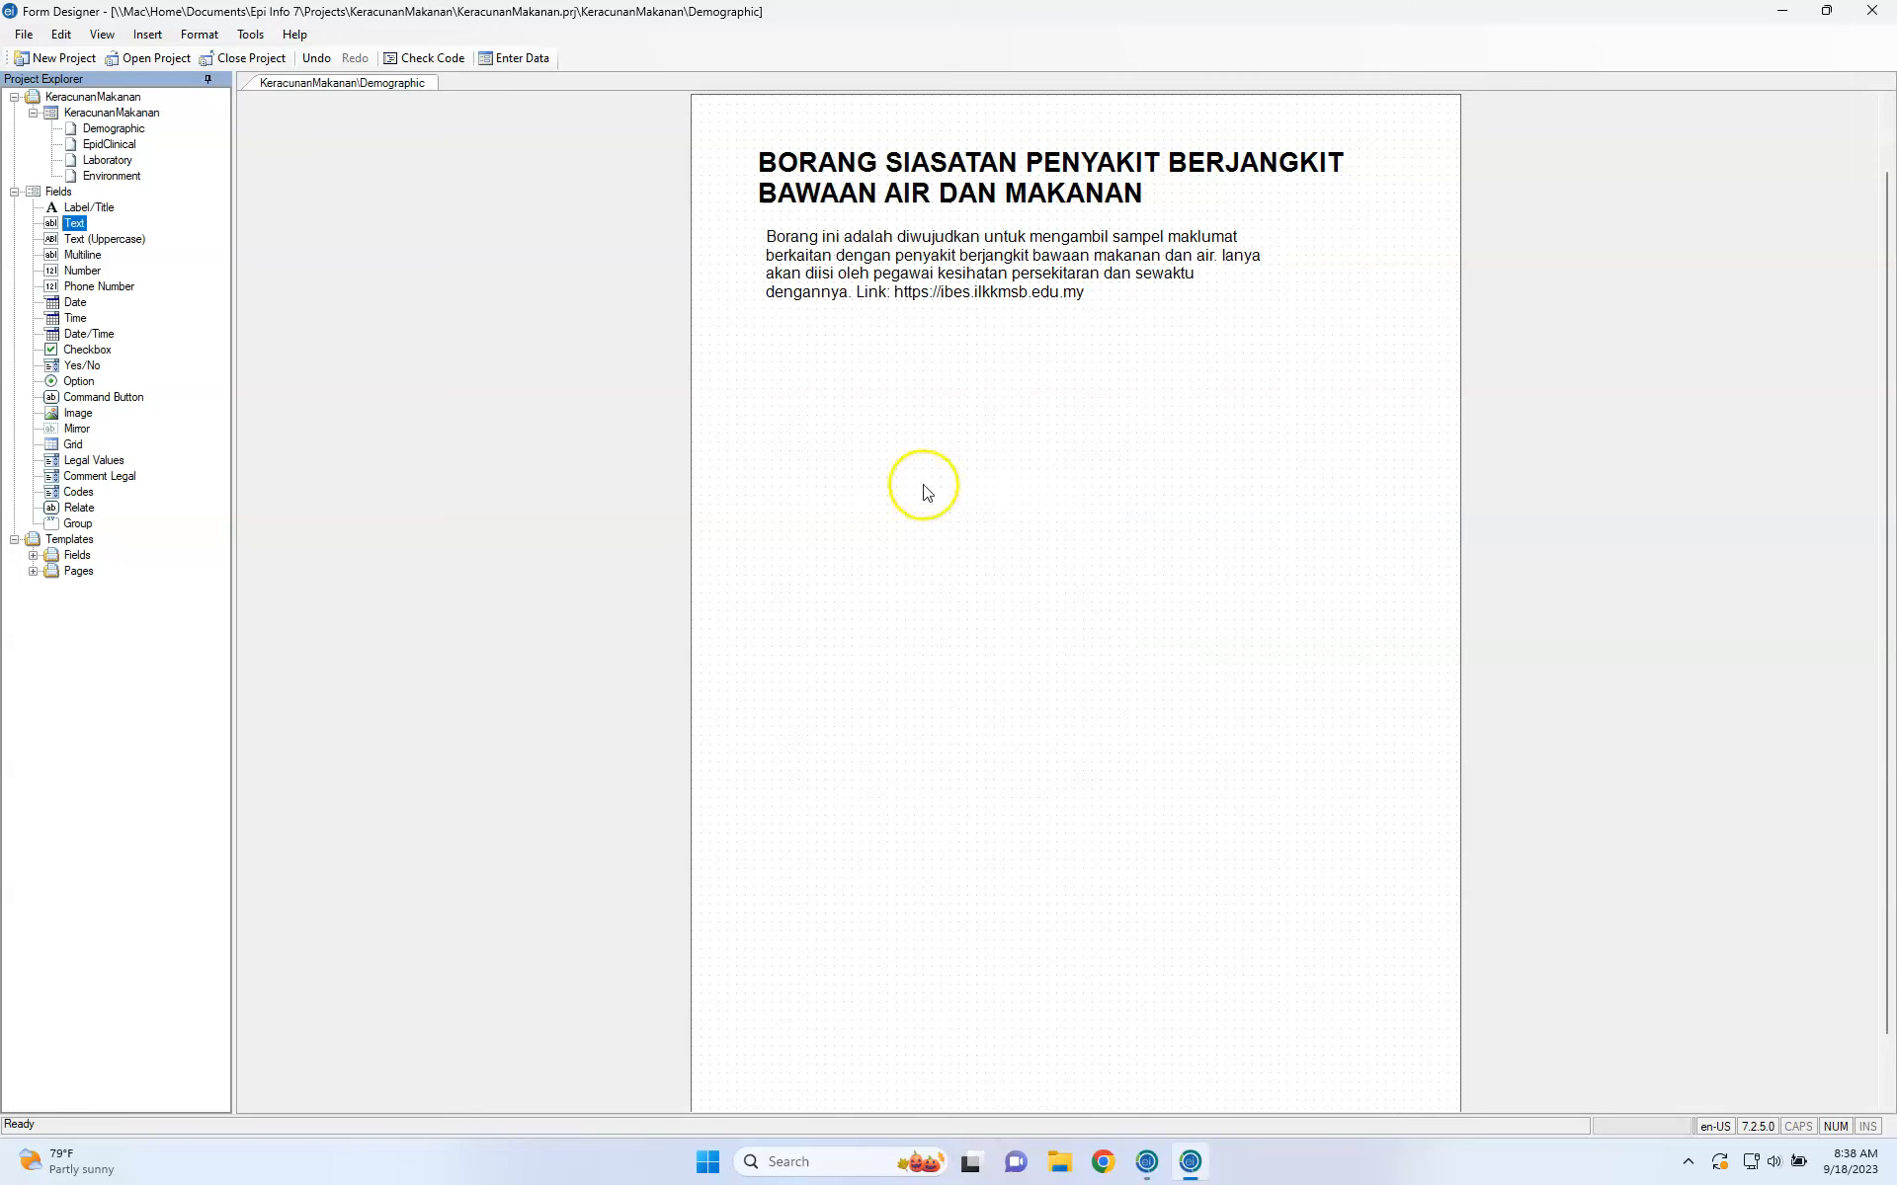
Move the Nama Penyiasat entry box up beside its label.
left_click(874, 398)
left_click(943, 343)
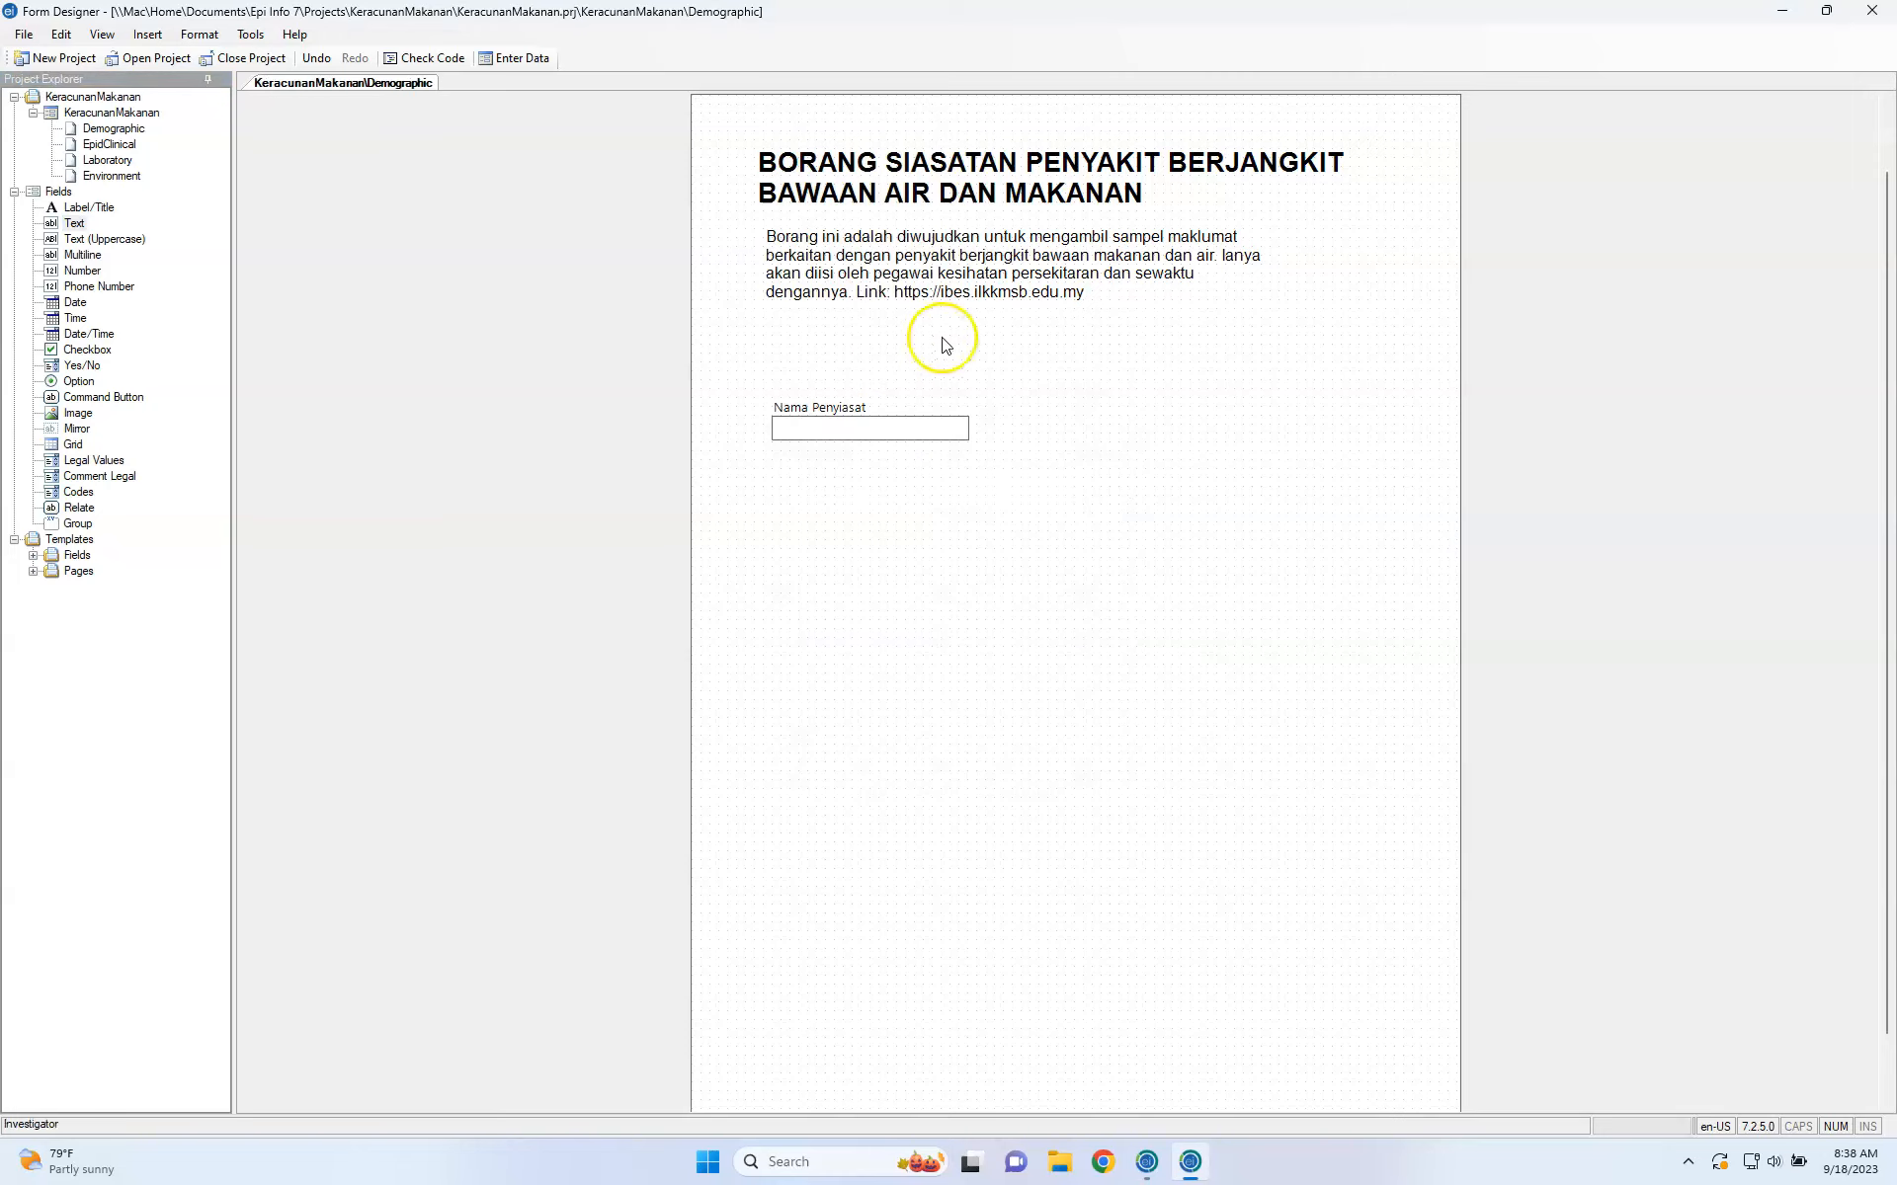
left_click(850, 420)
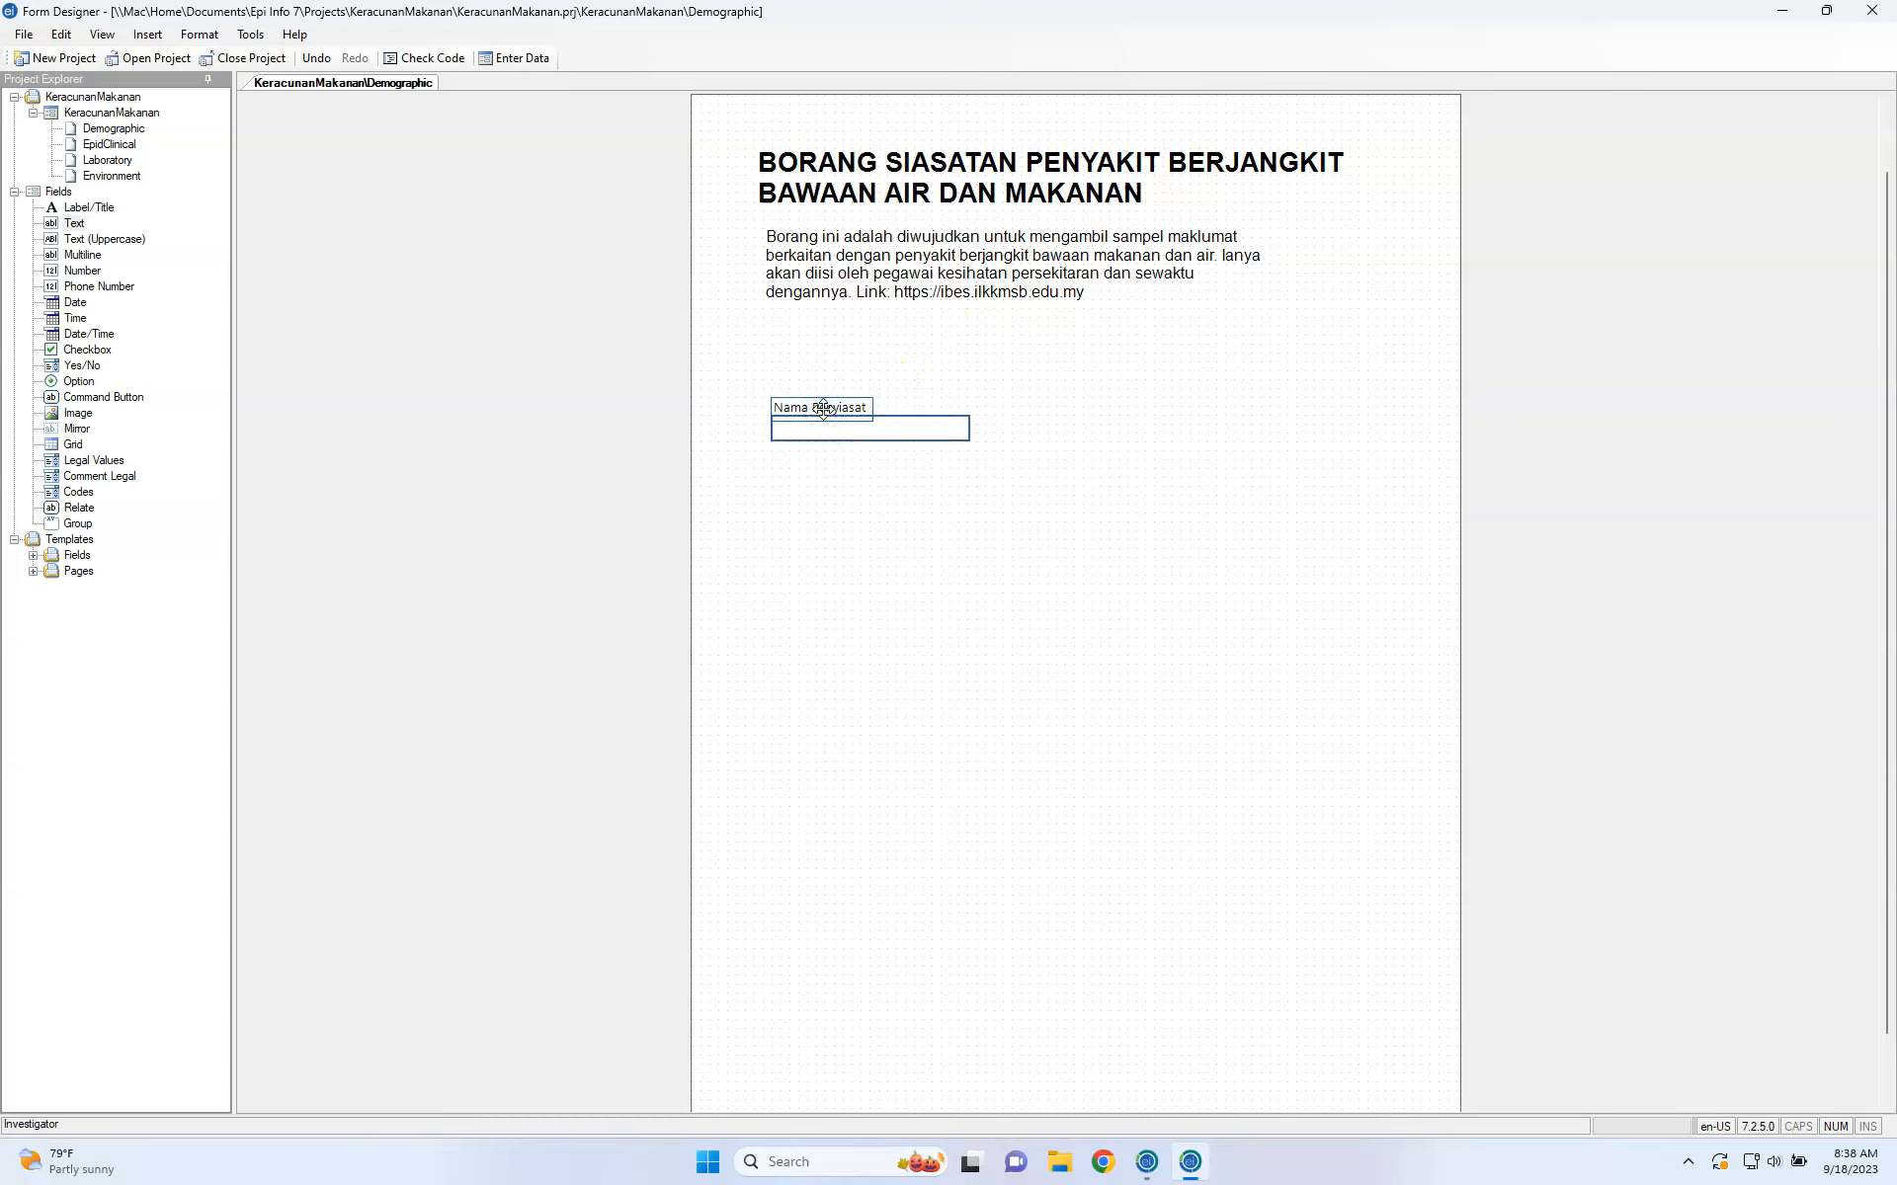
left_click(847, 428)
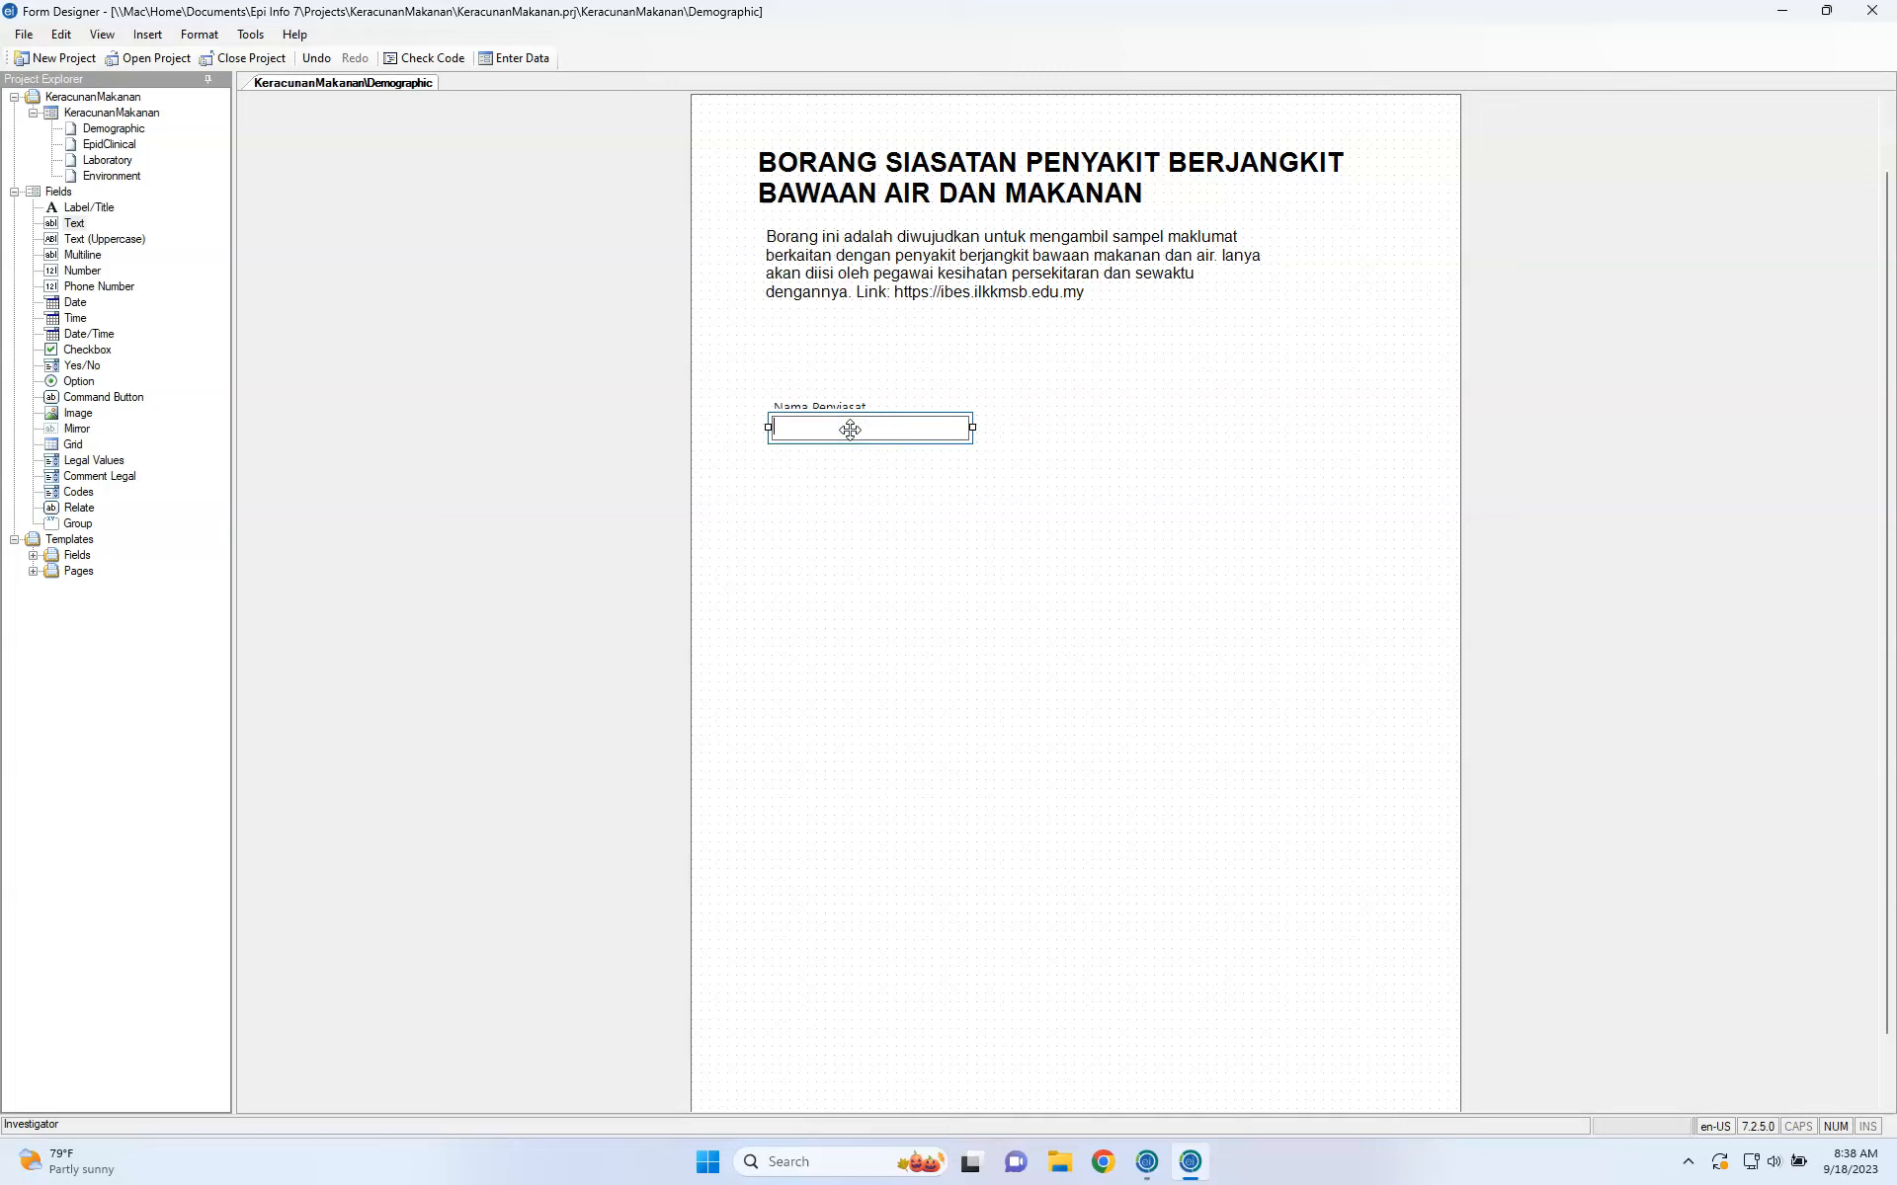
left_click(838, 476)
left_click(867, 406)
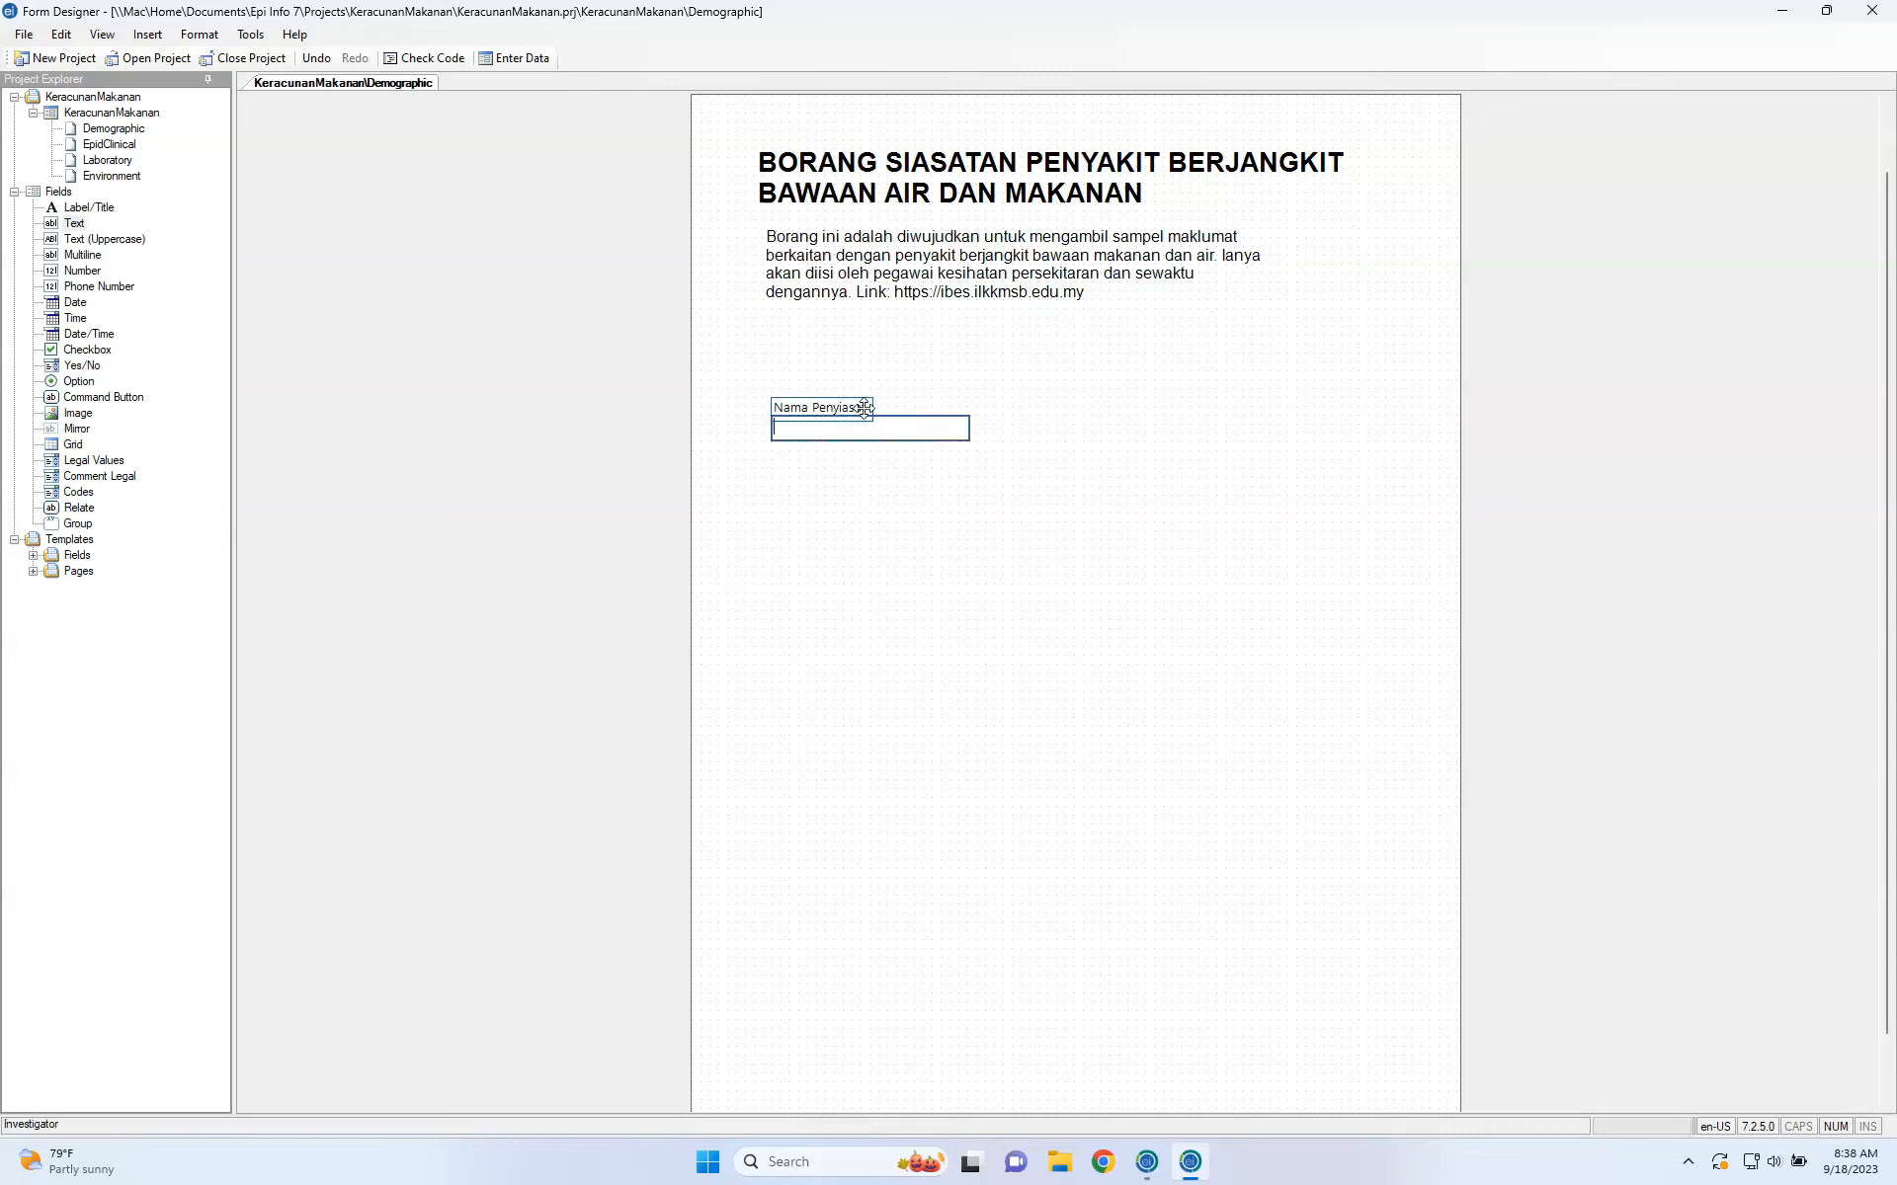
left_click(875, 424)
left_click_drag(875, 425, 982, 406)
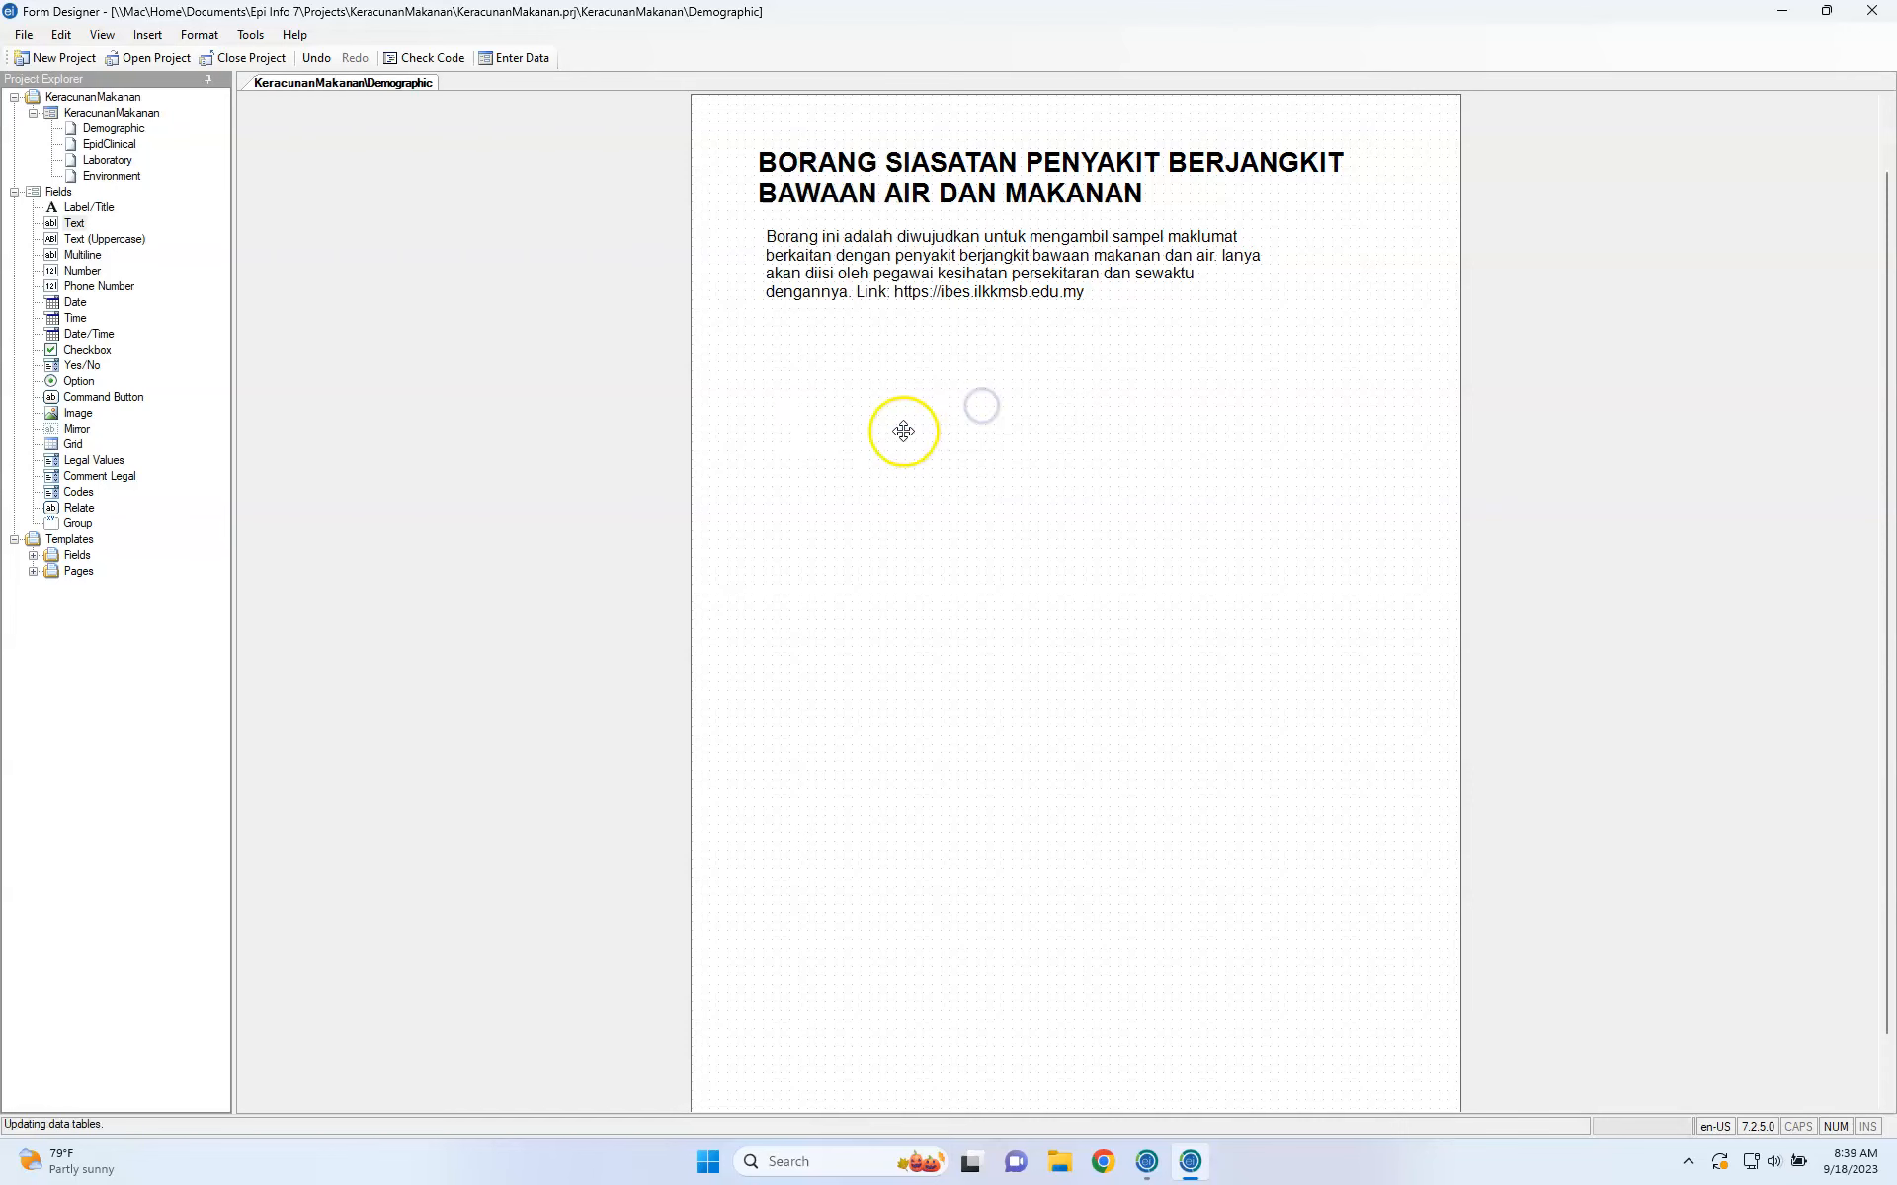
Drag the Nama Penyiasat field up under the description paragraph and nudge its entry box into place.
left_click_drag(842, 417, 848, 381)
left_click(880, 380)
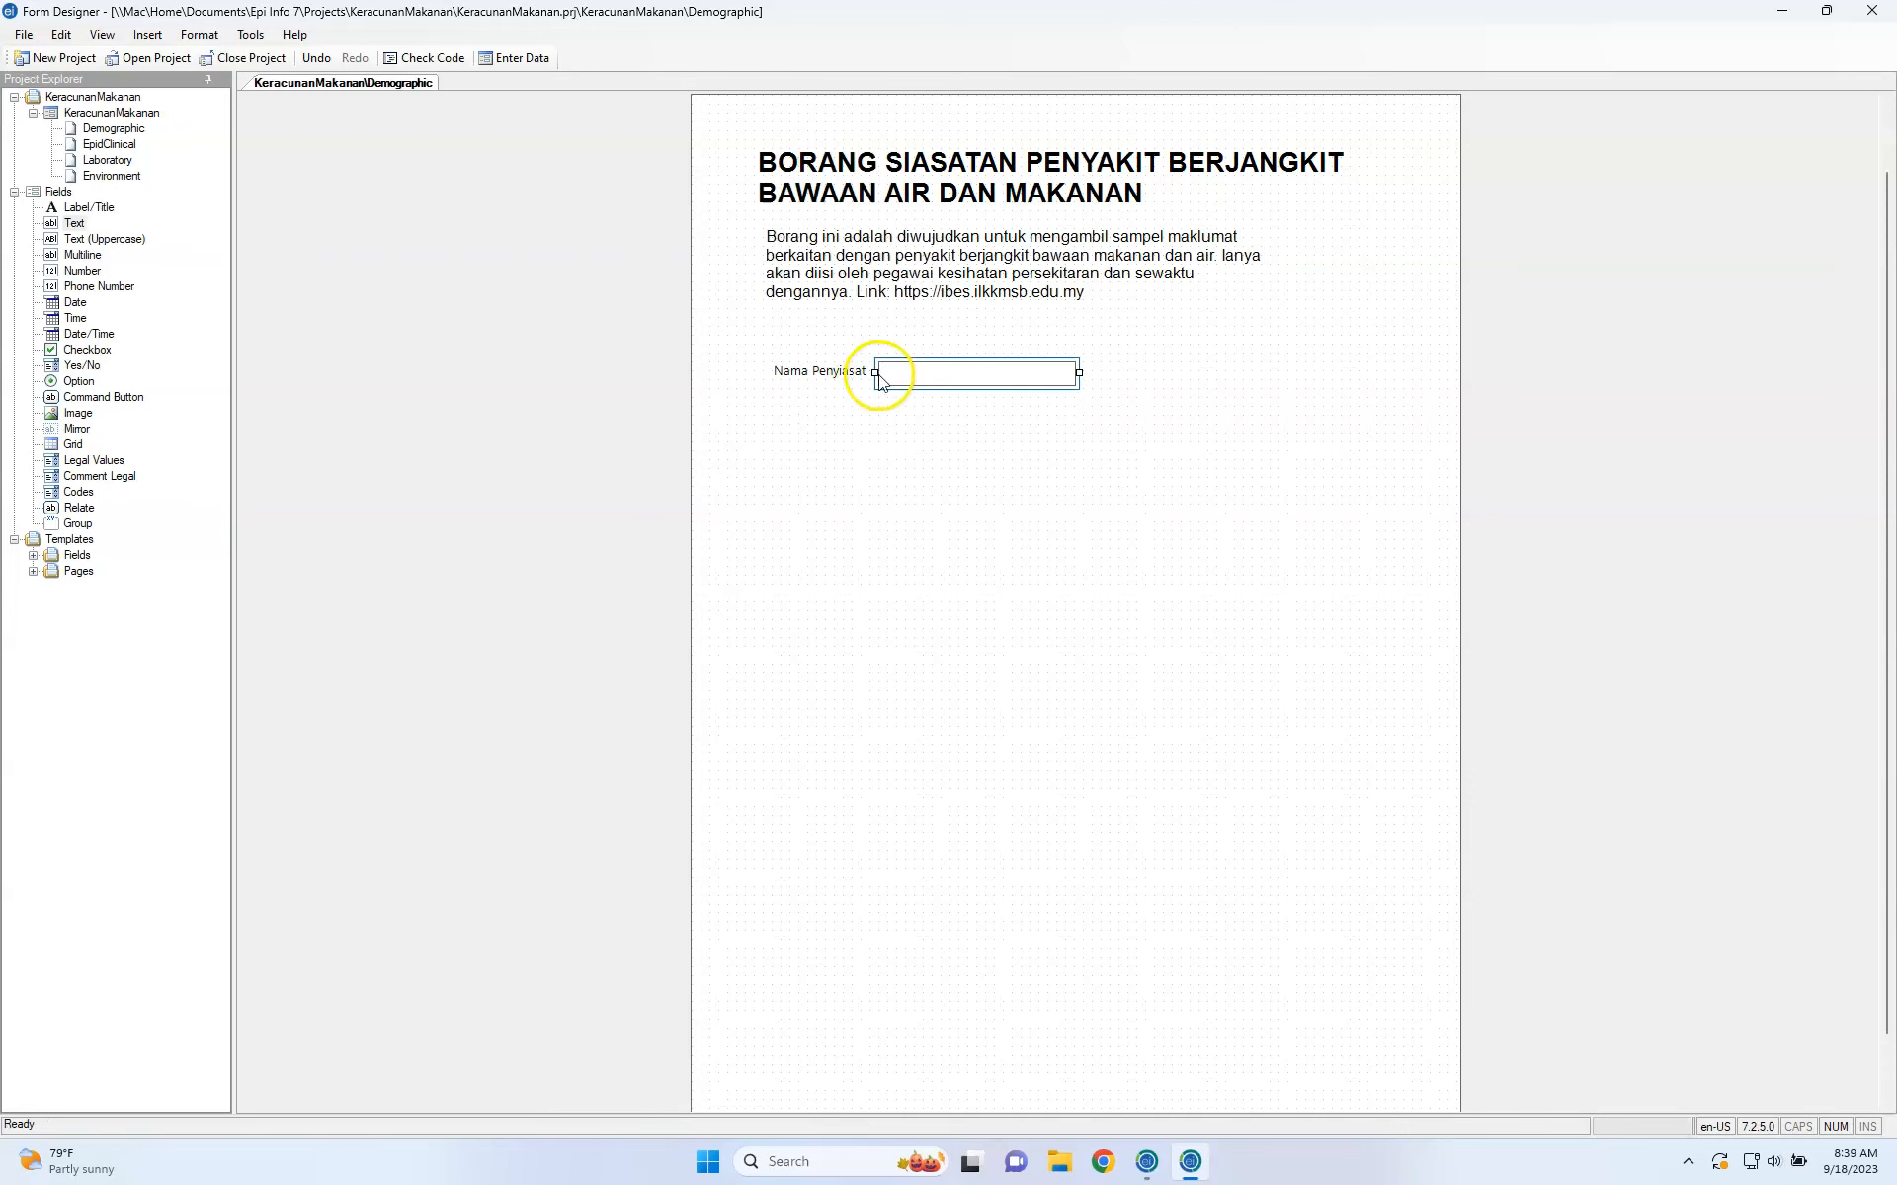
left_click_drag(845, 382, 906, 344)
left_click(880, 336)
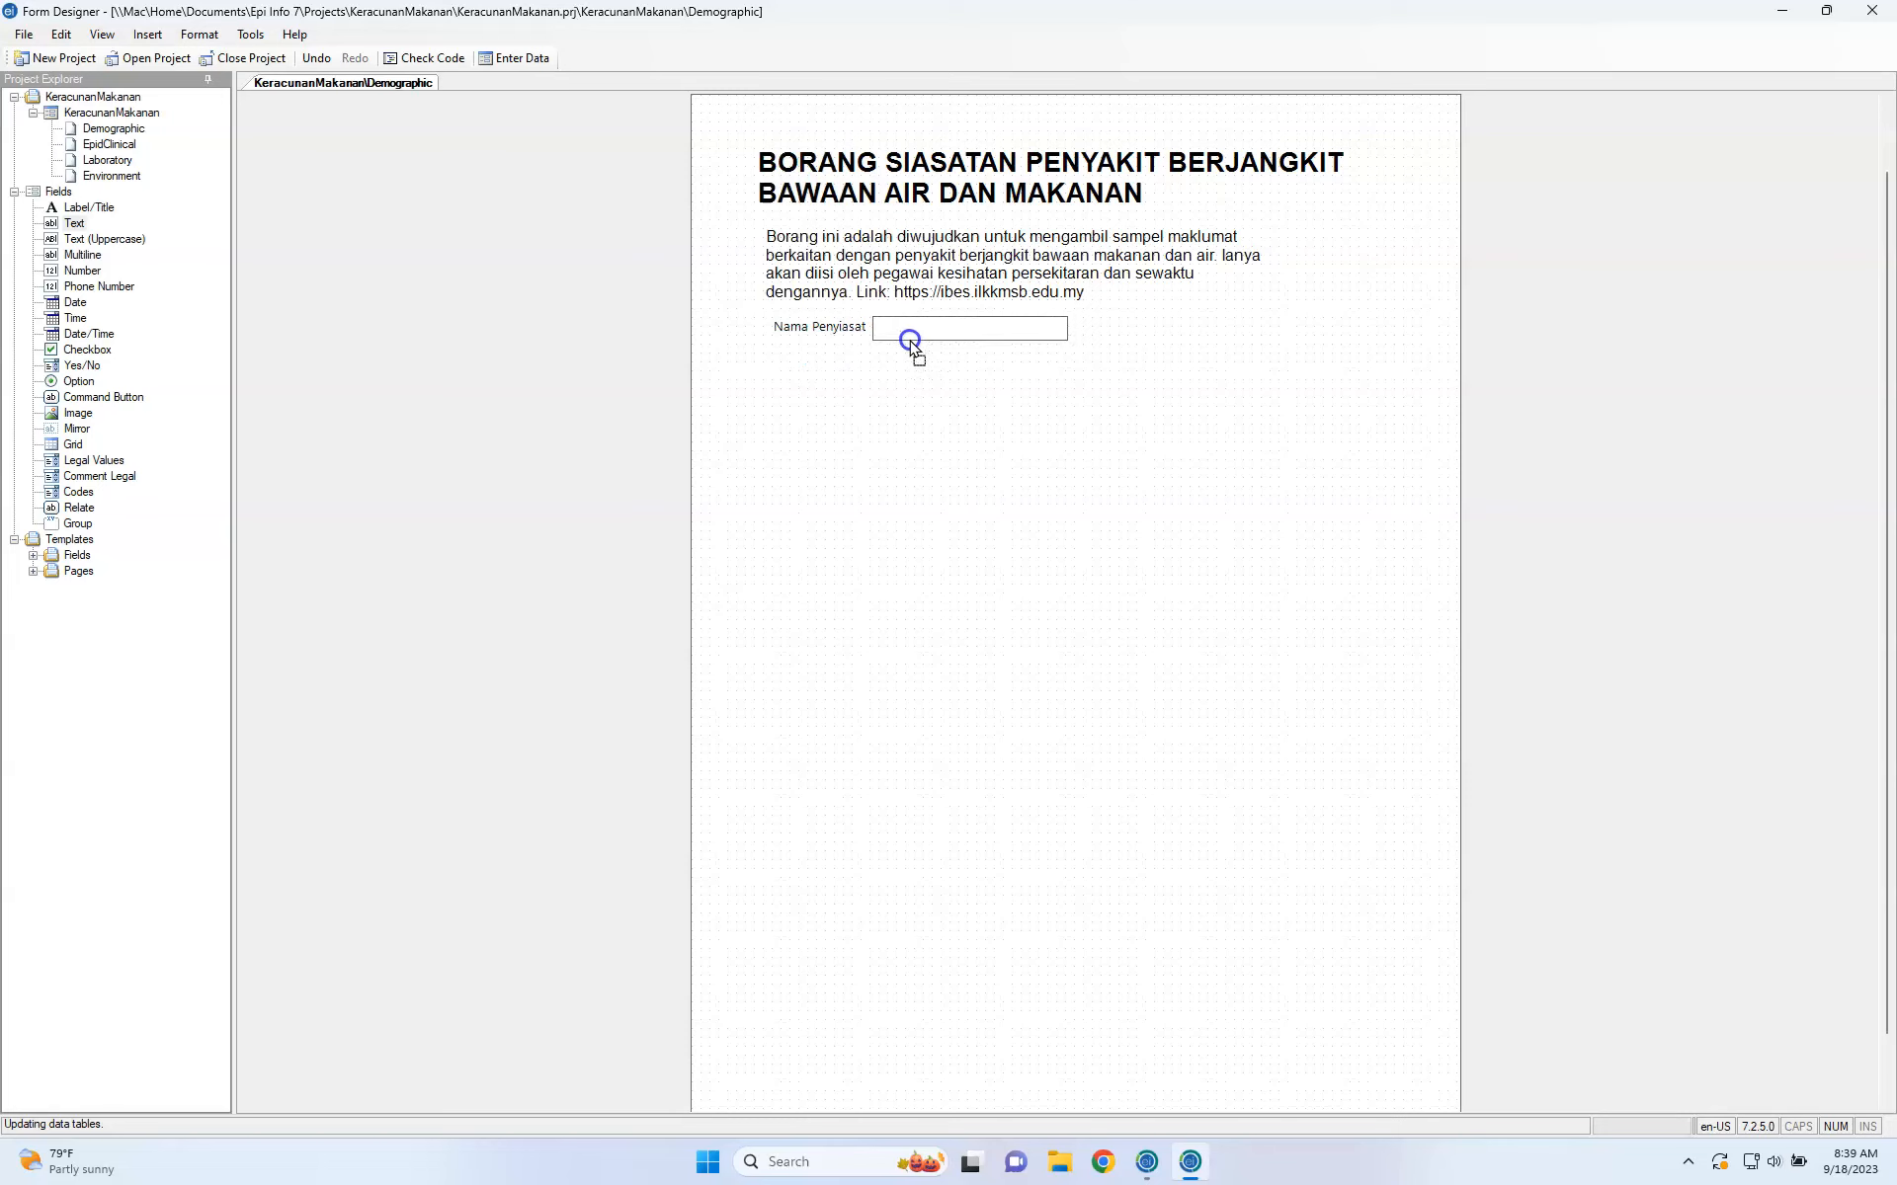
mouse_move(886, 326)
left_mouse_down()
mouse_move(835, 330)
mouse_move(853, 326)
left_mouse_up()
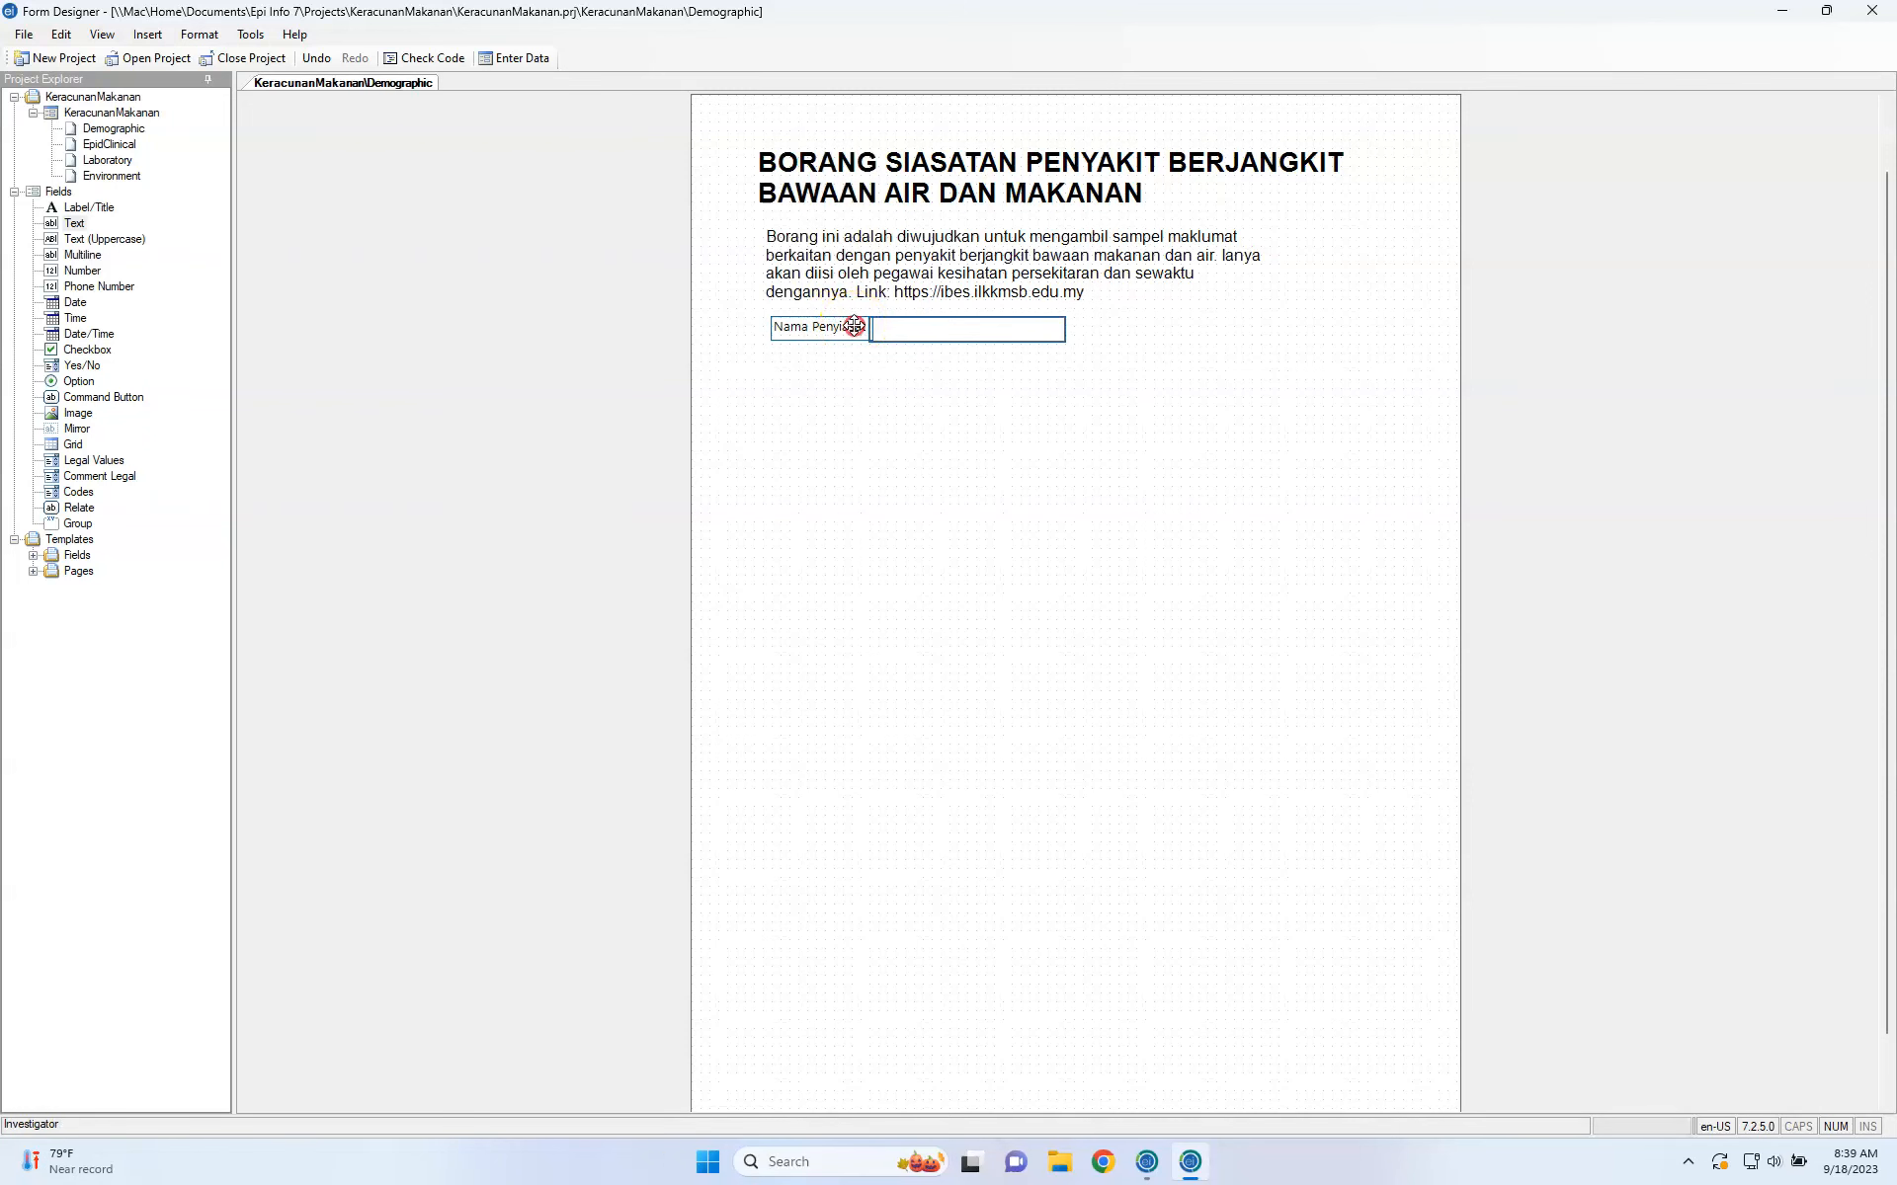
right_click(854, 326)
left_click(894, 339)
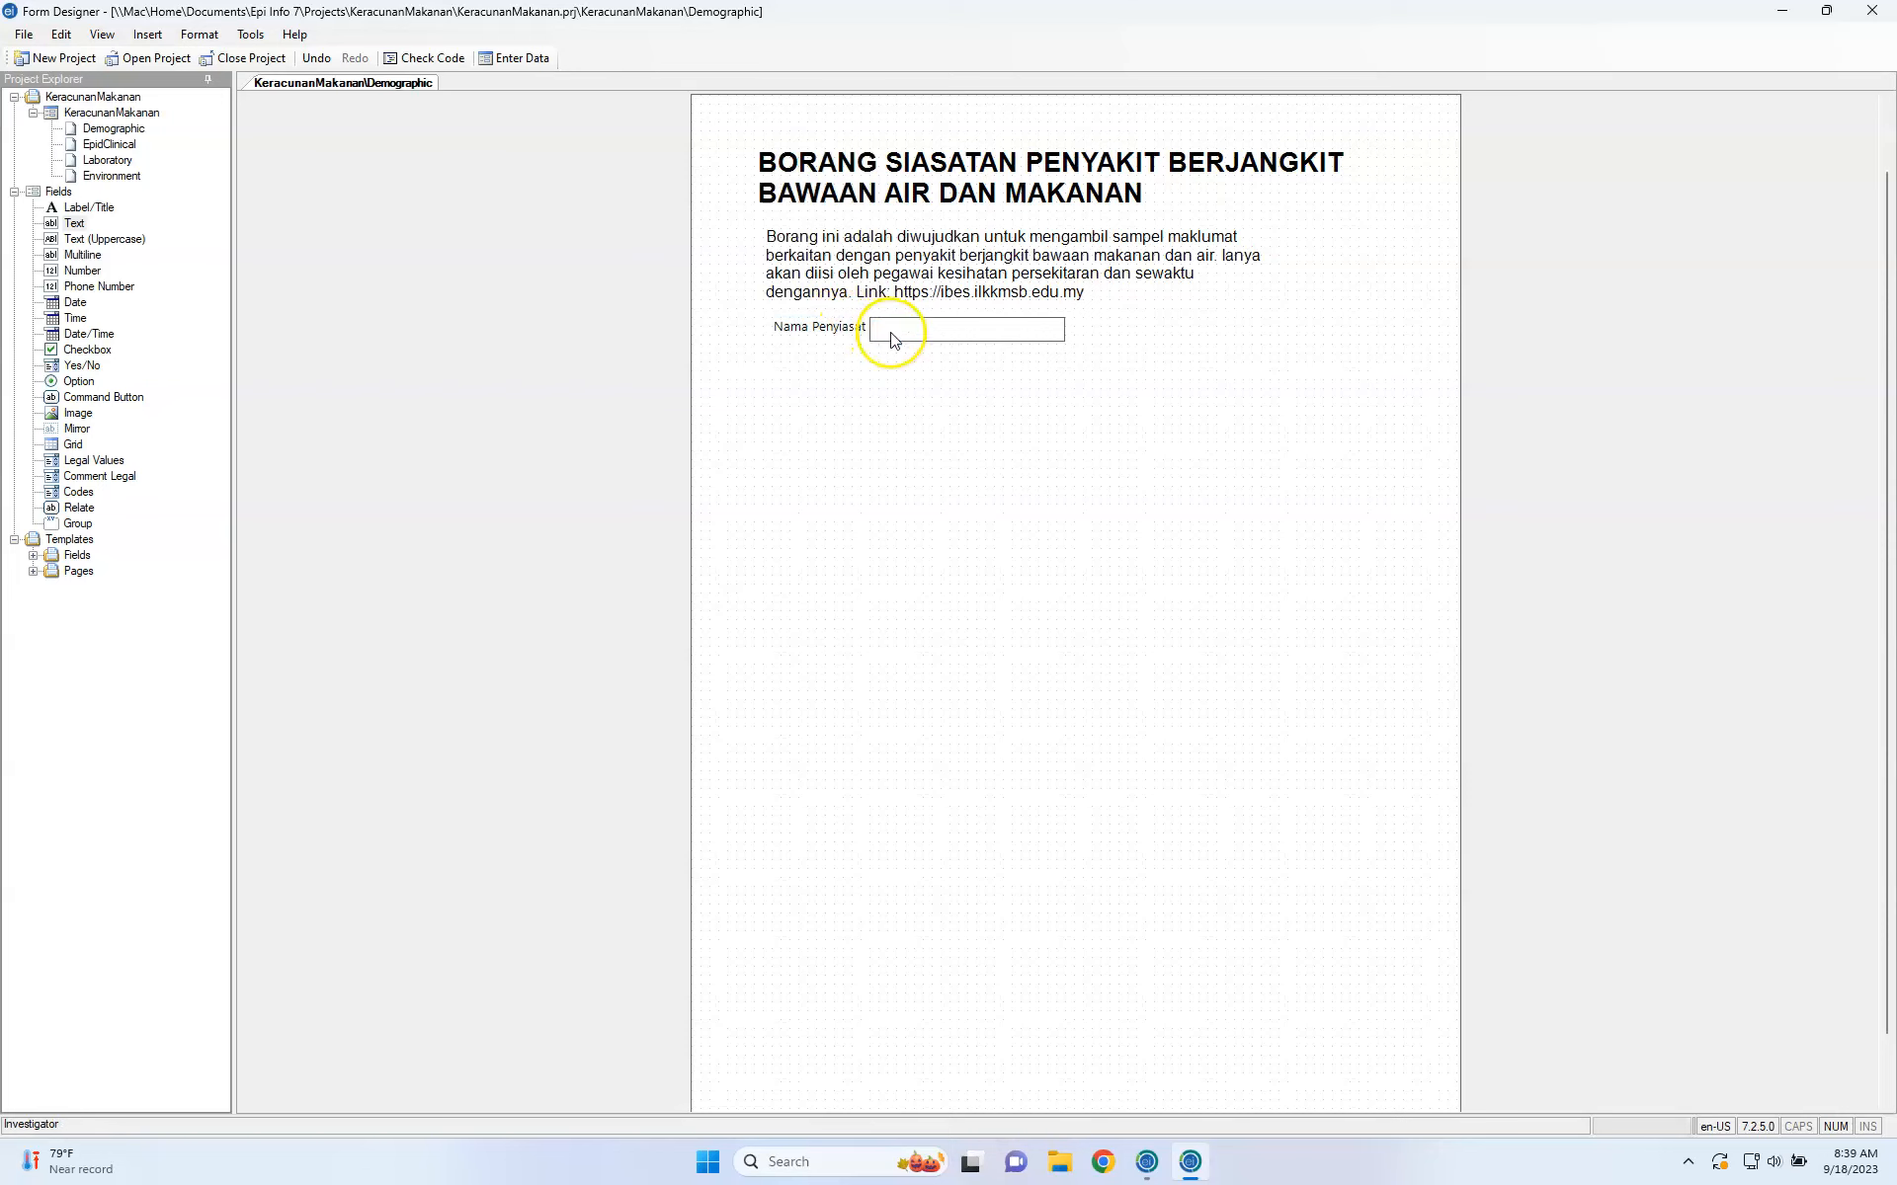
left_click(951, 477)
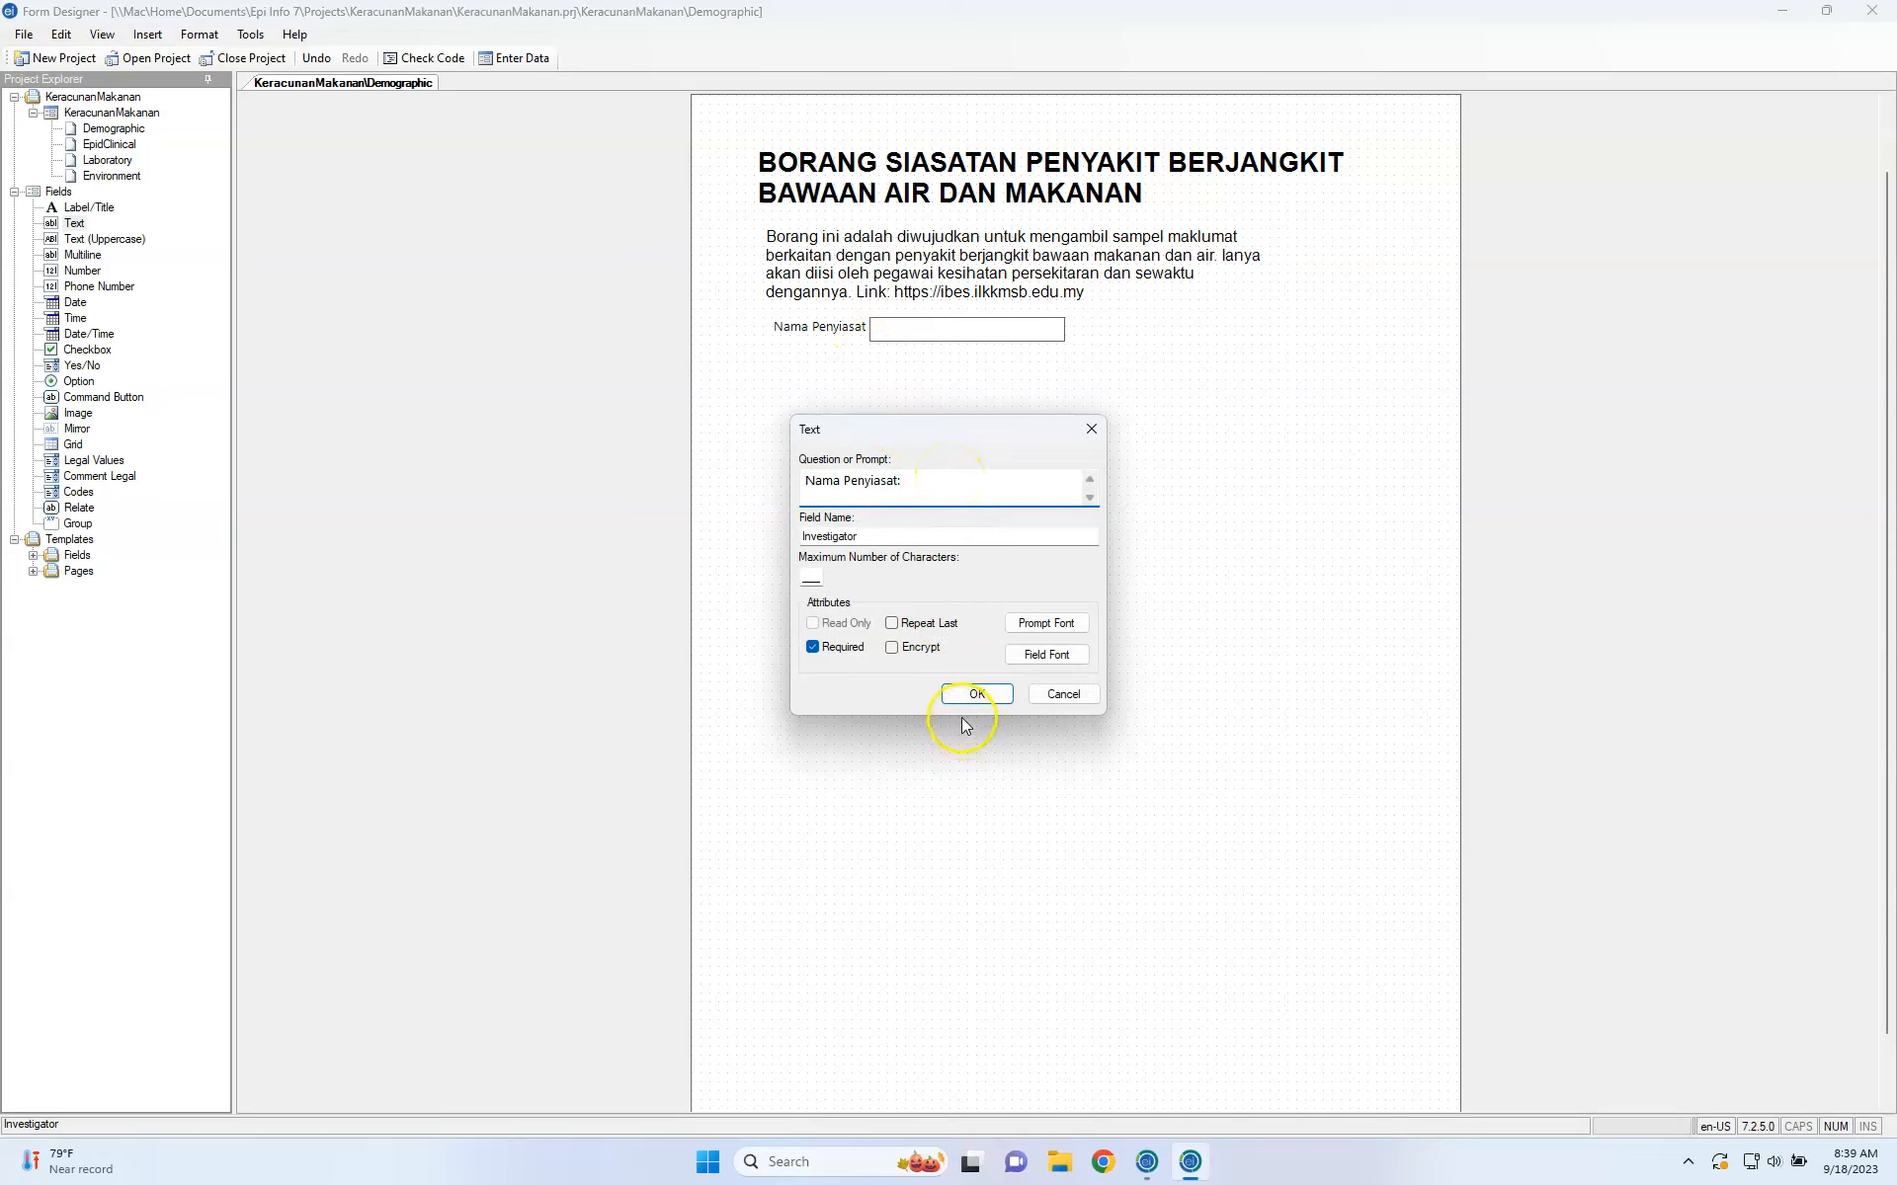
left_click(981, 691)
left_click(929, 333)
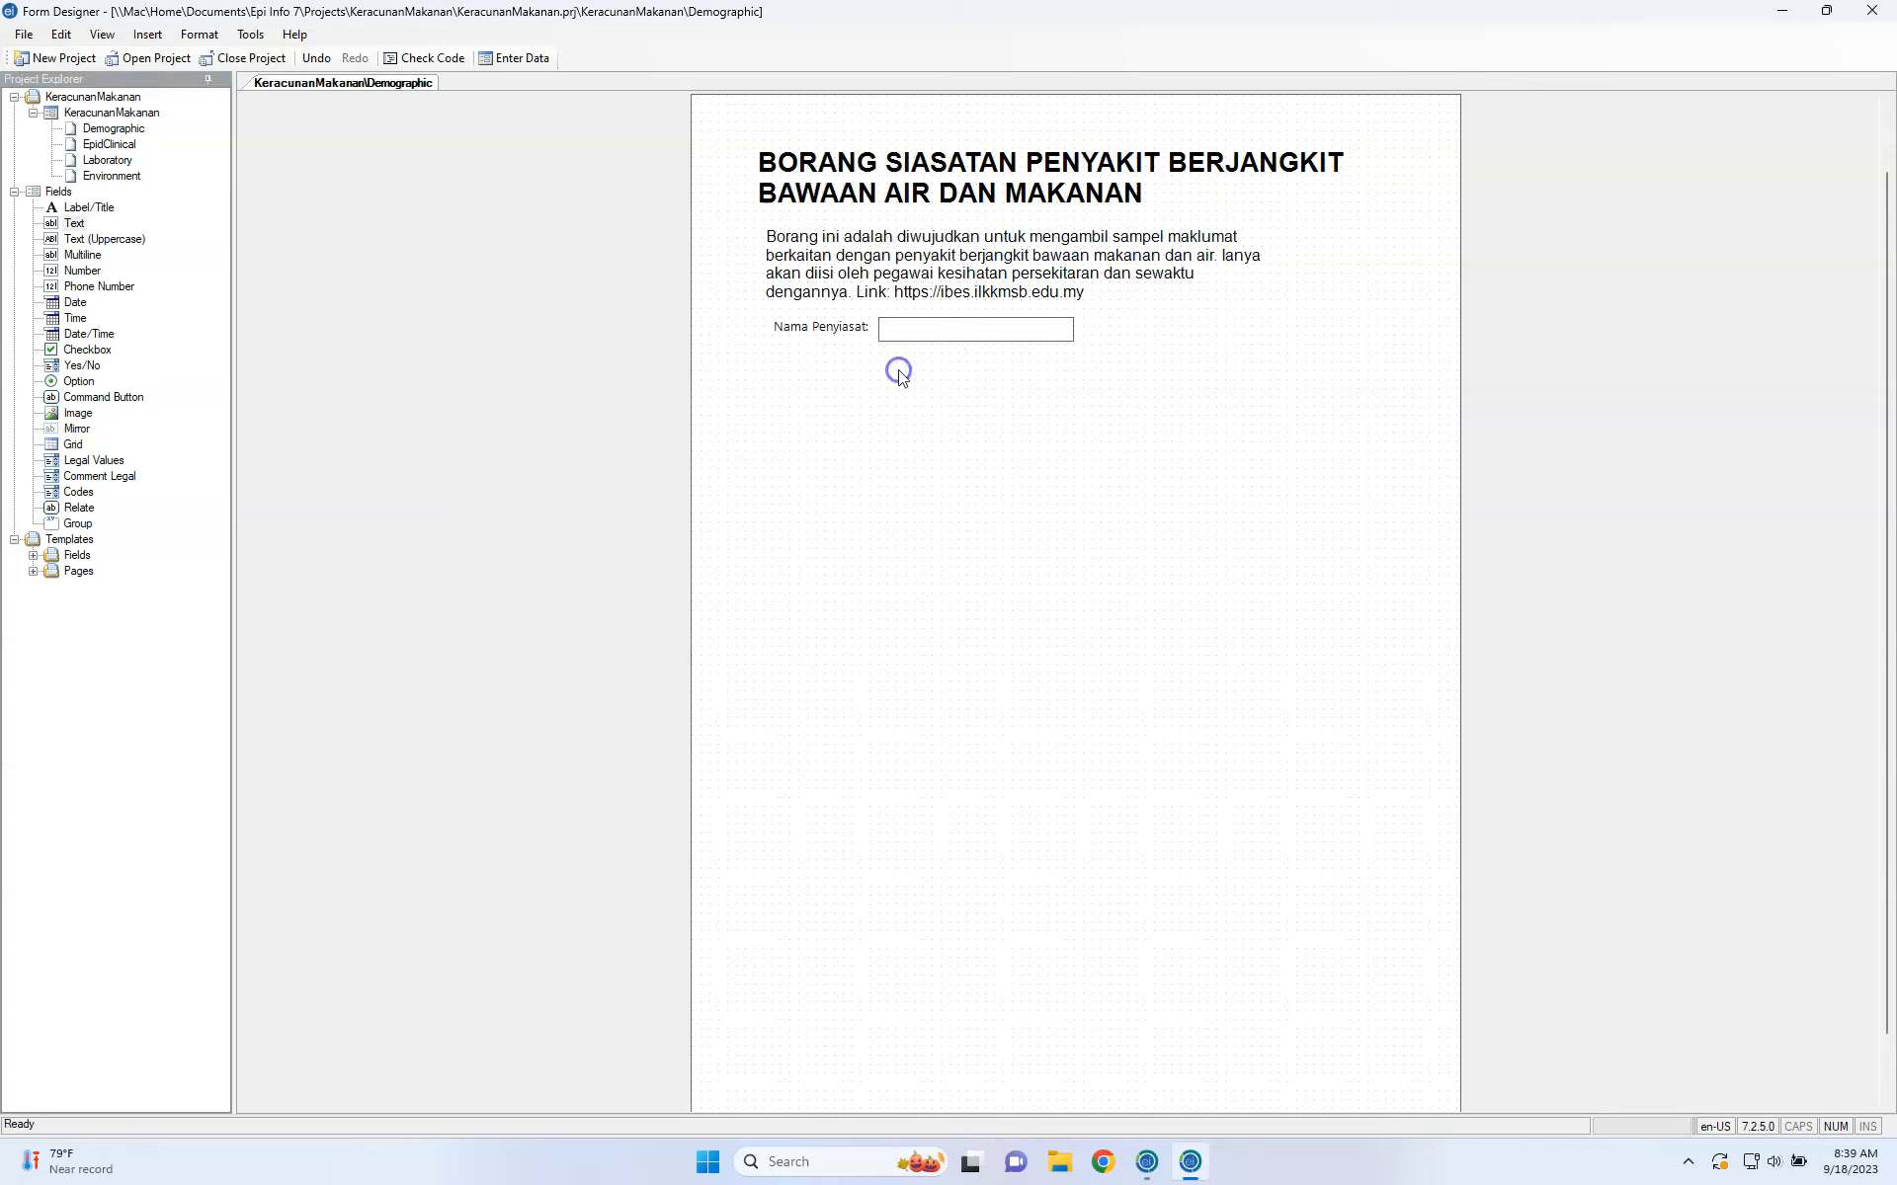
left_click(866, 326)
left_click(869, 360)
left_click(131, 243)
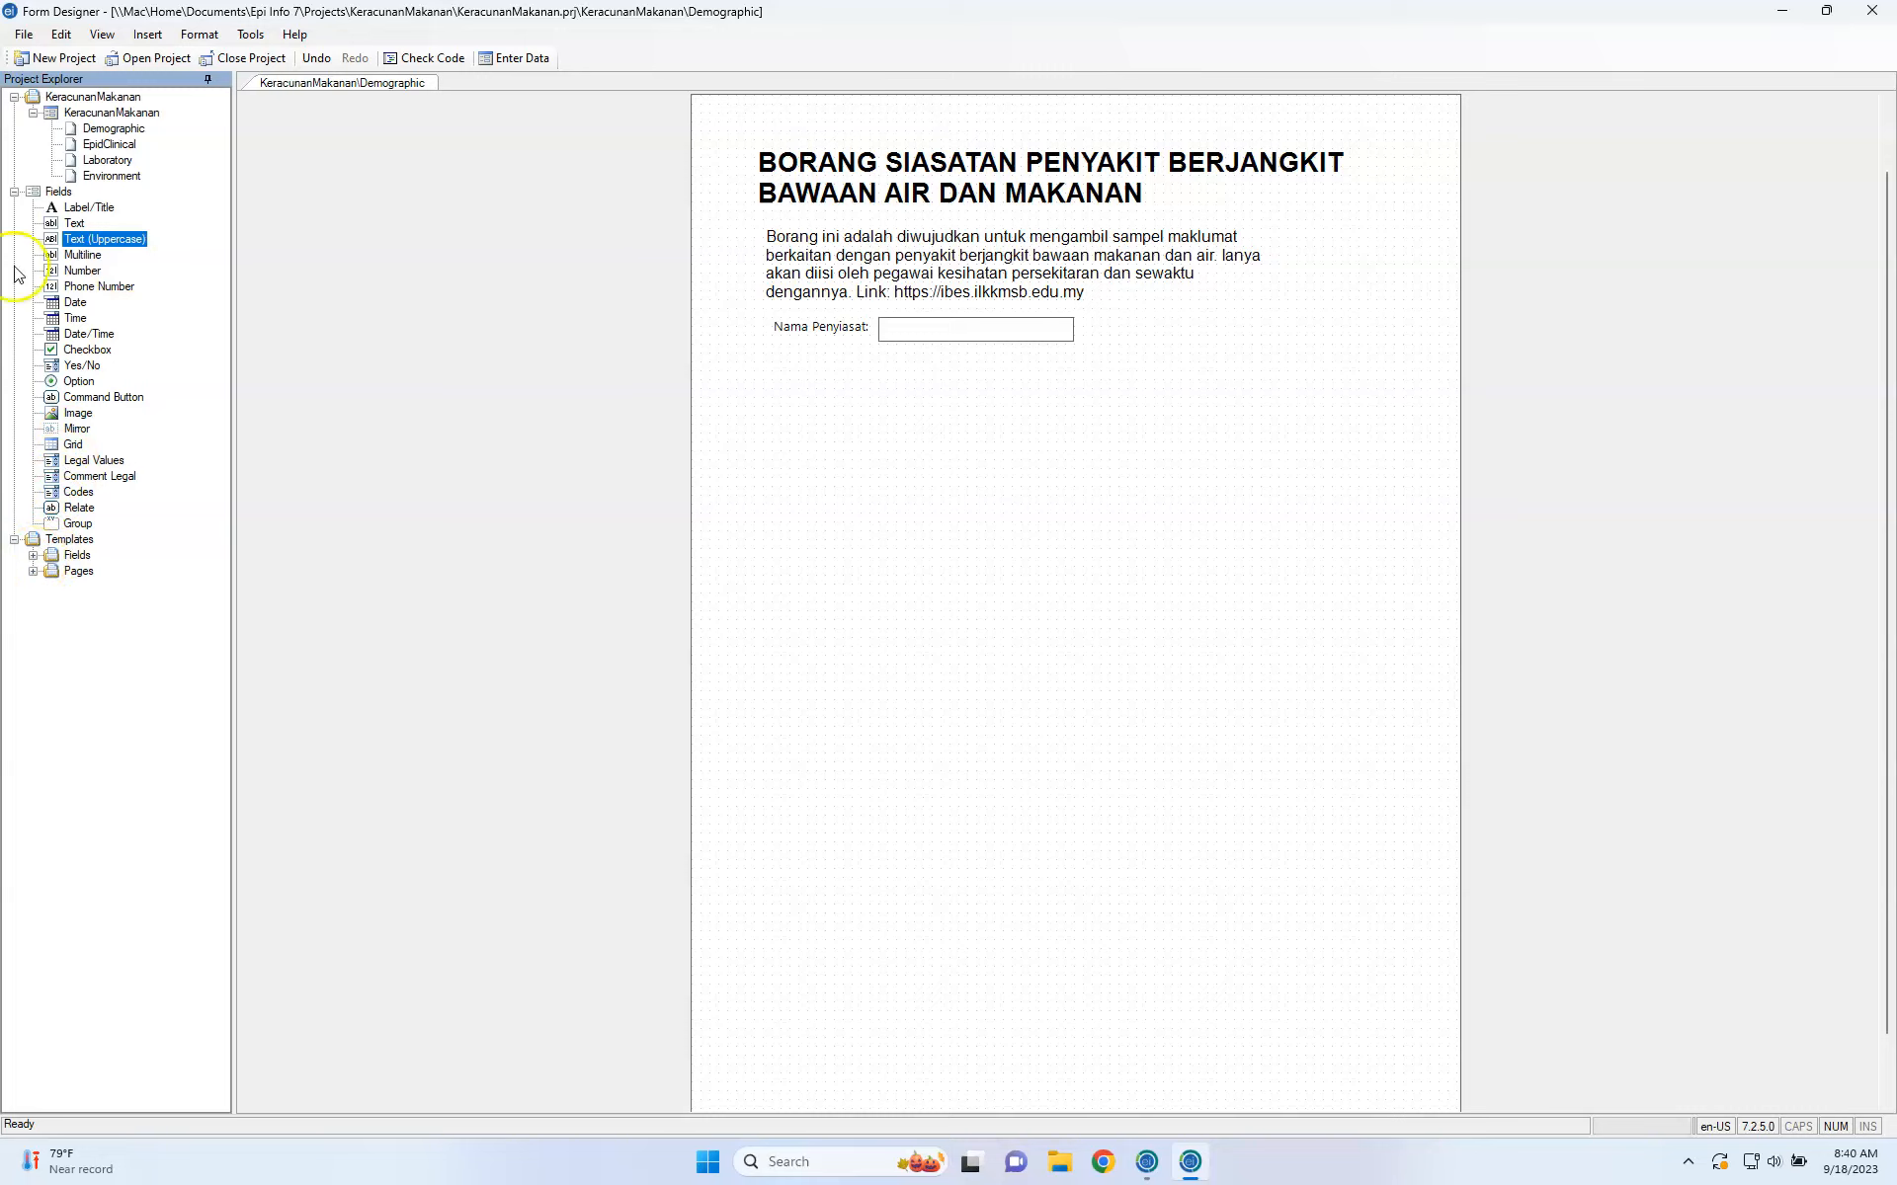
Place a new Text (Uppercase) field on the form with the prompt NAMA PESAKIT.
left_click(88, 249)
left_click_drag(88, 249, 830, 390)
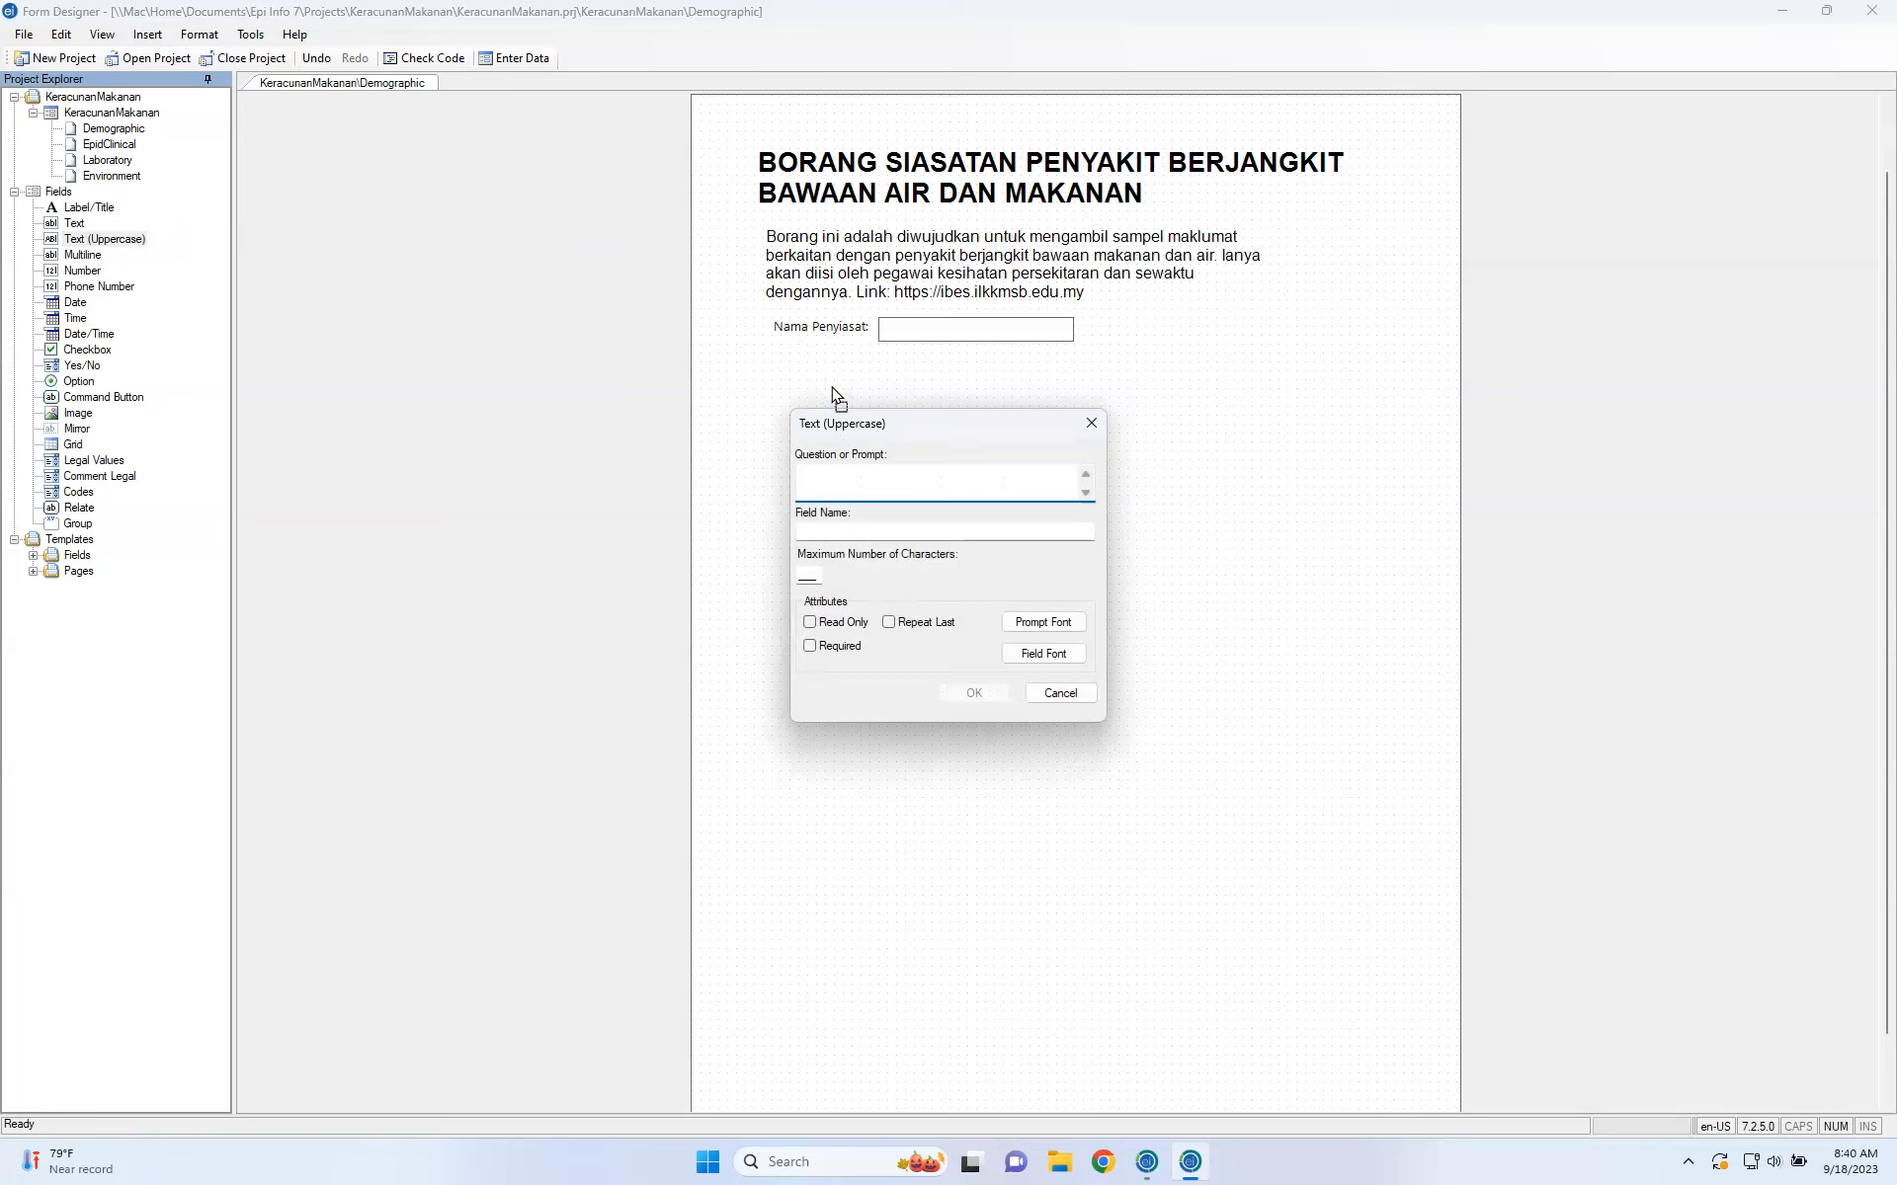
type("NAMA PESAKIT")
Set the field name to patientName, mark it Required, and confirm the field.
left_click(858, 530)
double_click(858, 530)
type("patient")
left_click(844, 529)
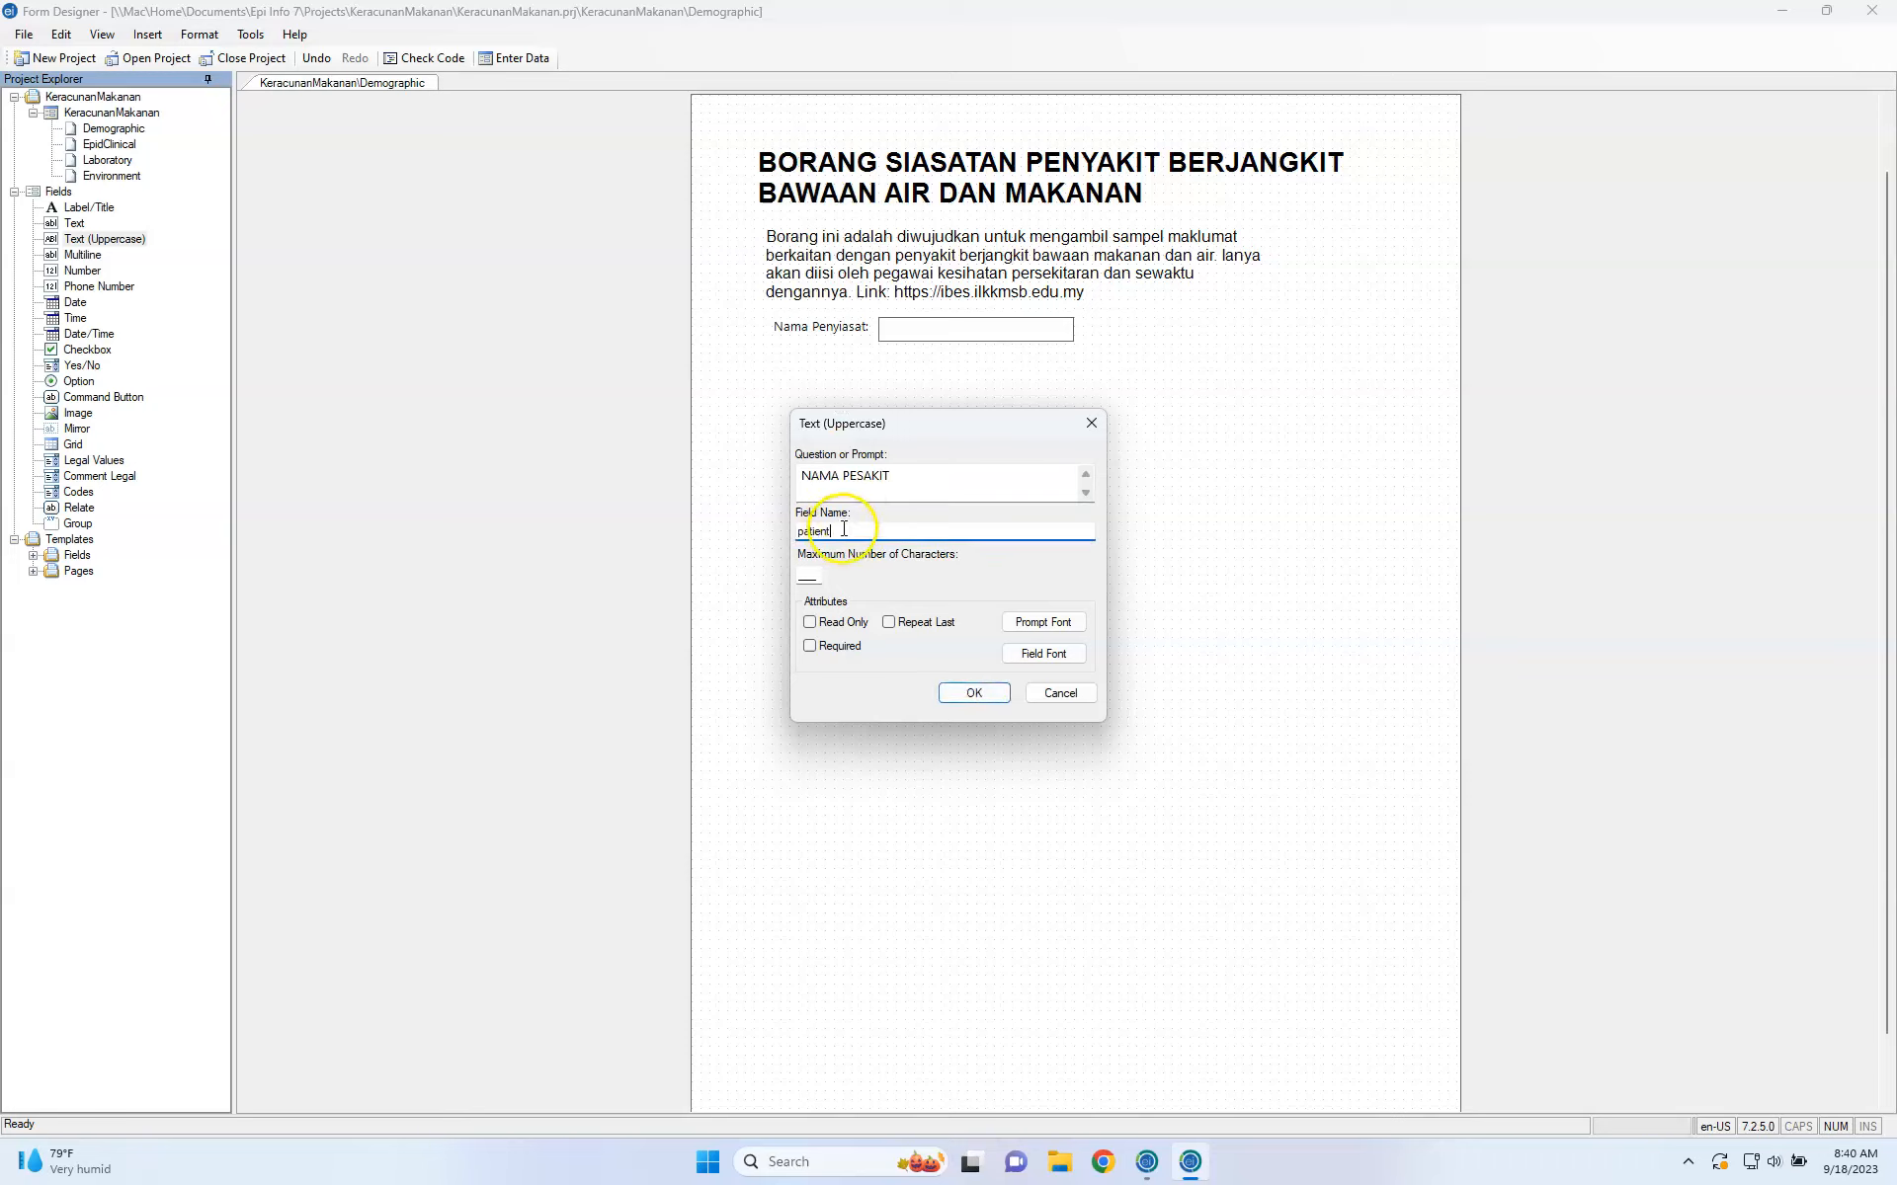
double_click(823, 531)
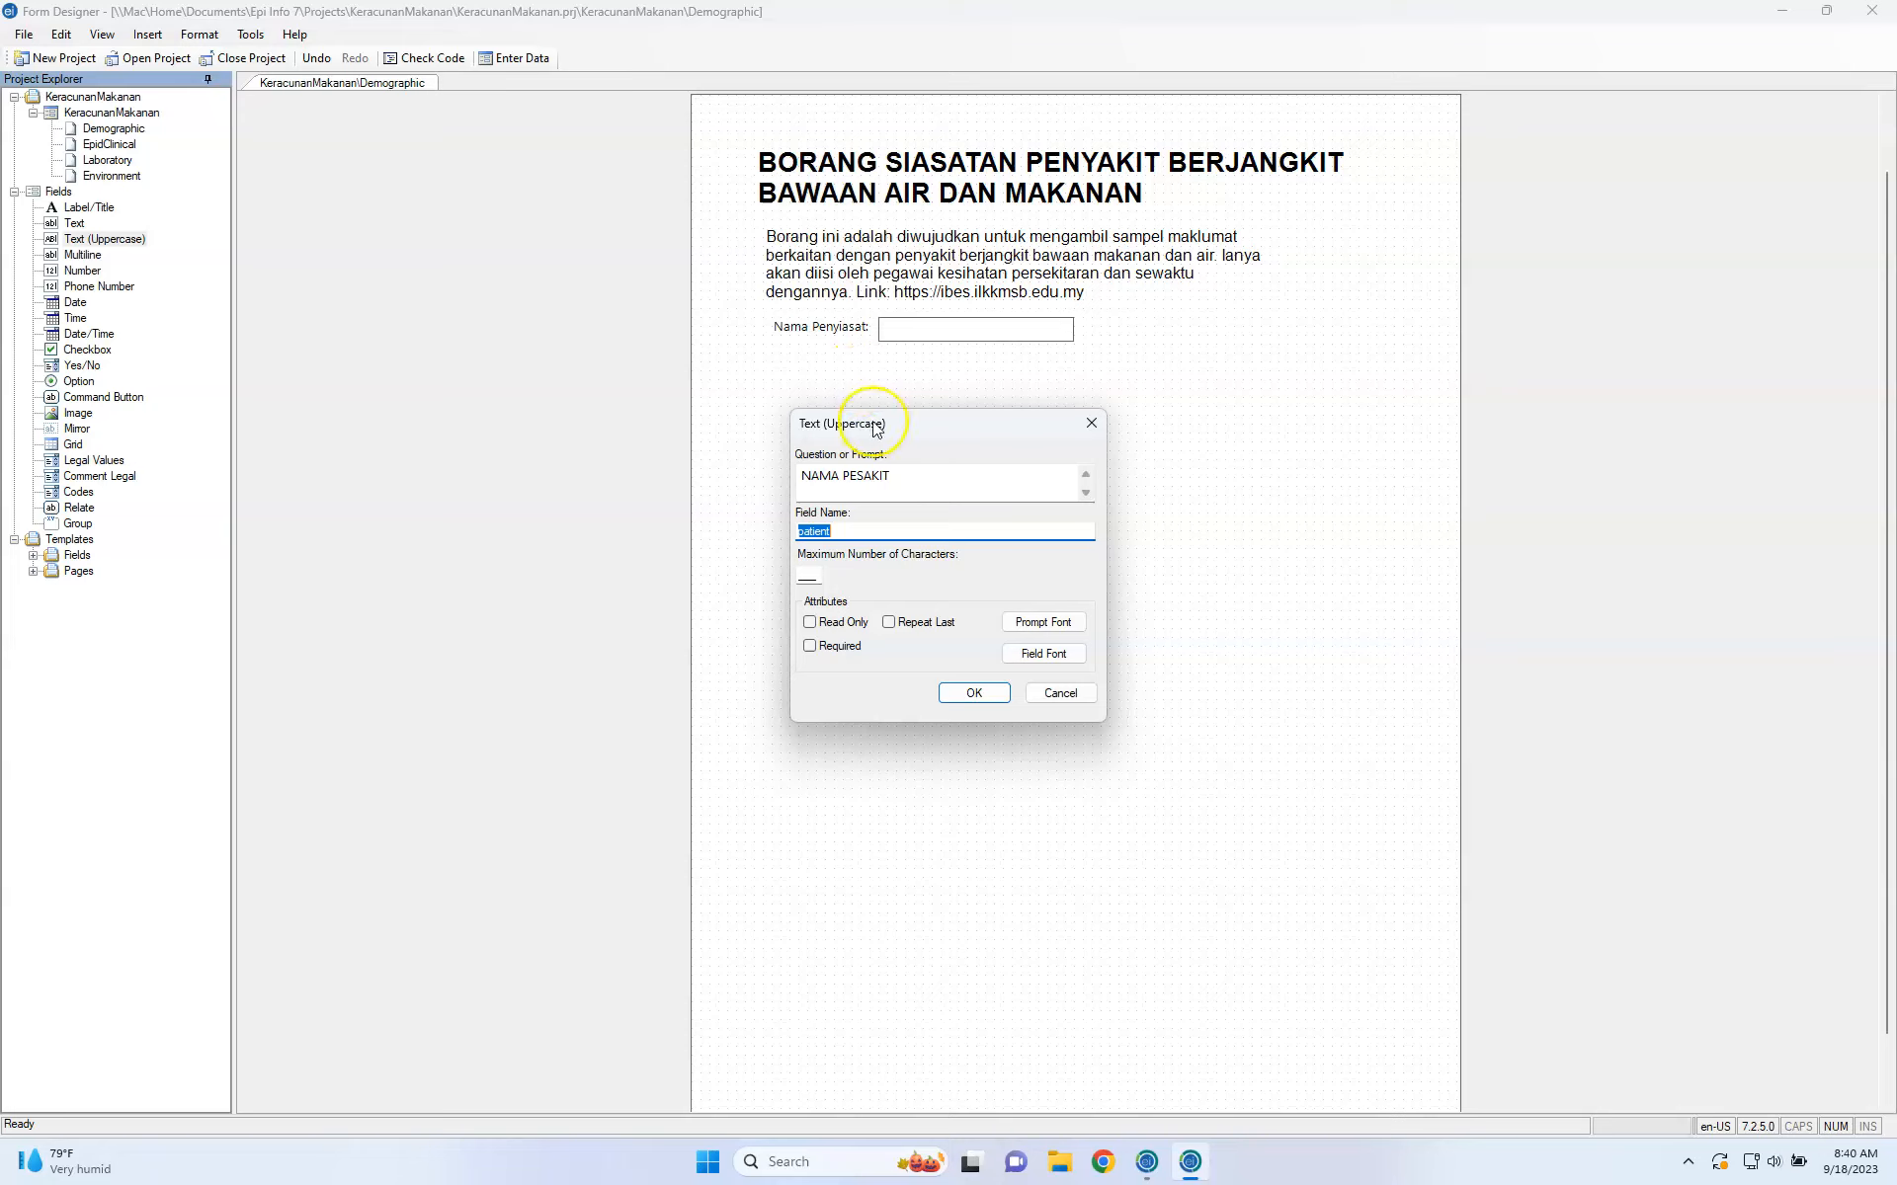
type("abc")
double_click(869, 526)
type("patien")
double_click(869, 526)
key("Left")
type("Name")
left_click(812, 646)
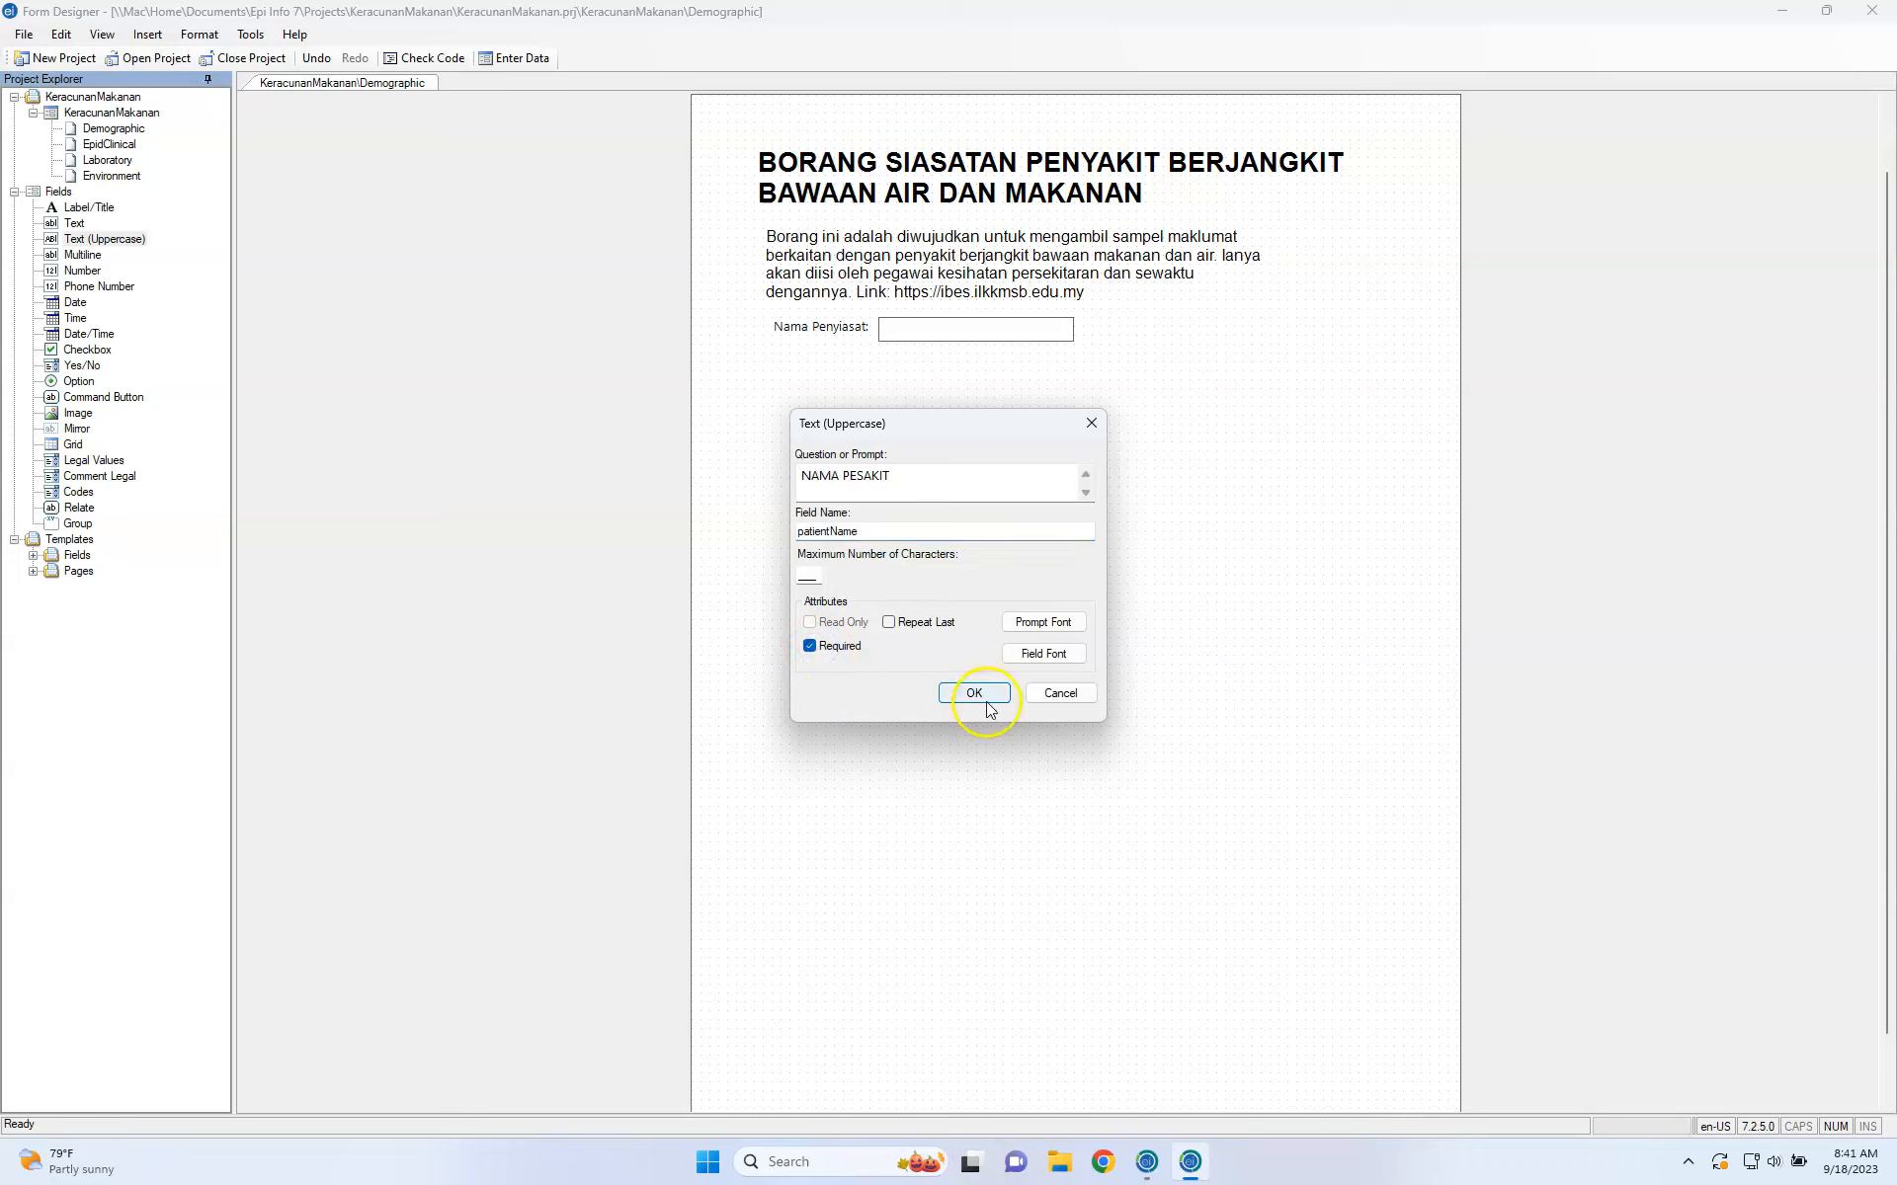
left_click(974, 693)
Align the NAMA PESAKIT field directly beneath Nama Penyiasat.
left_click_drag(898, 394, 851, 359)
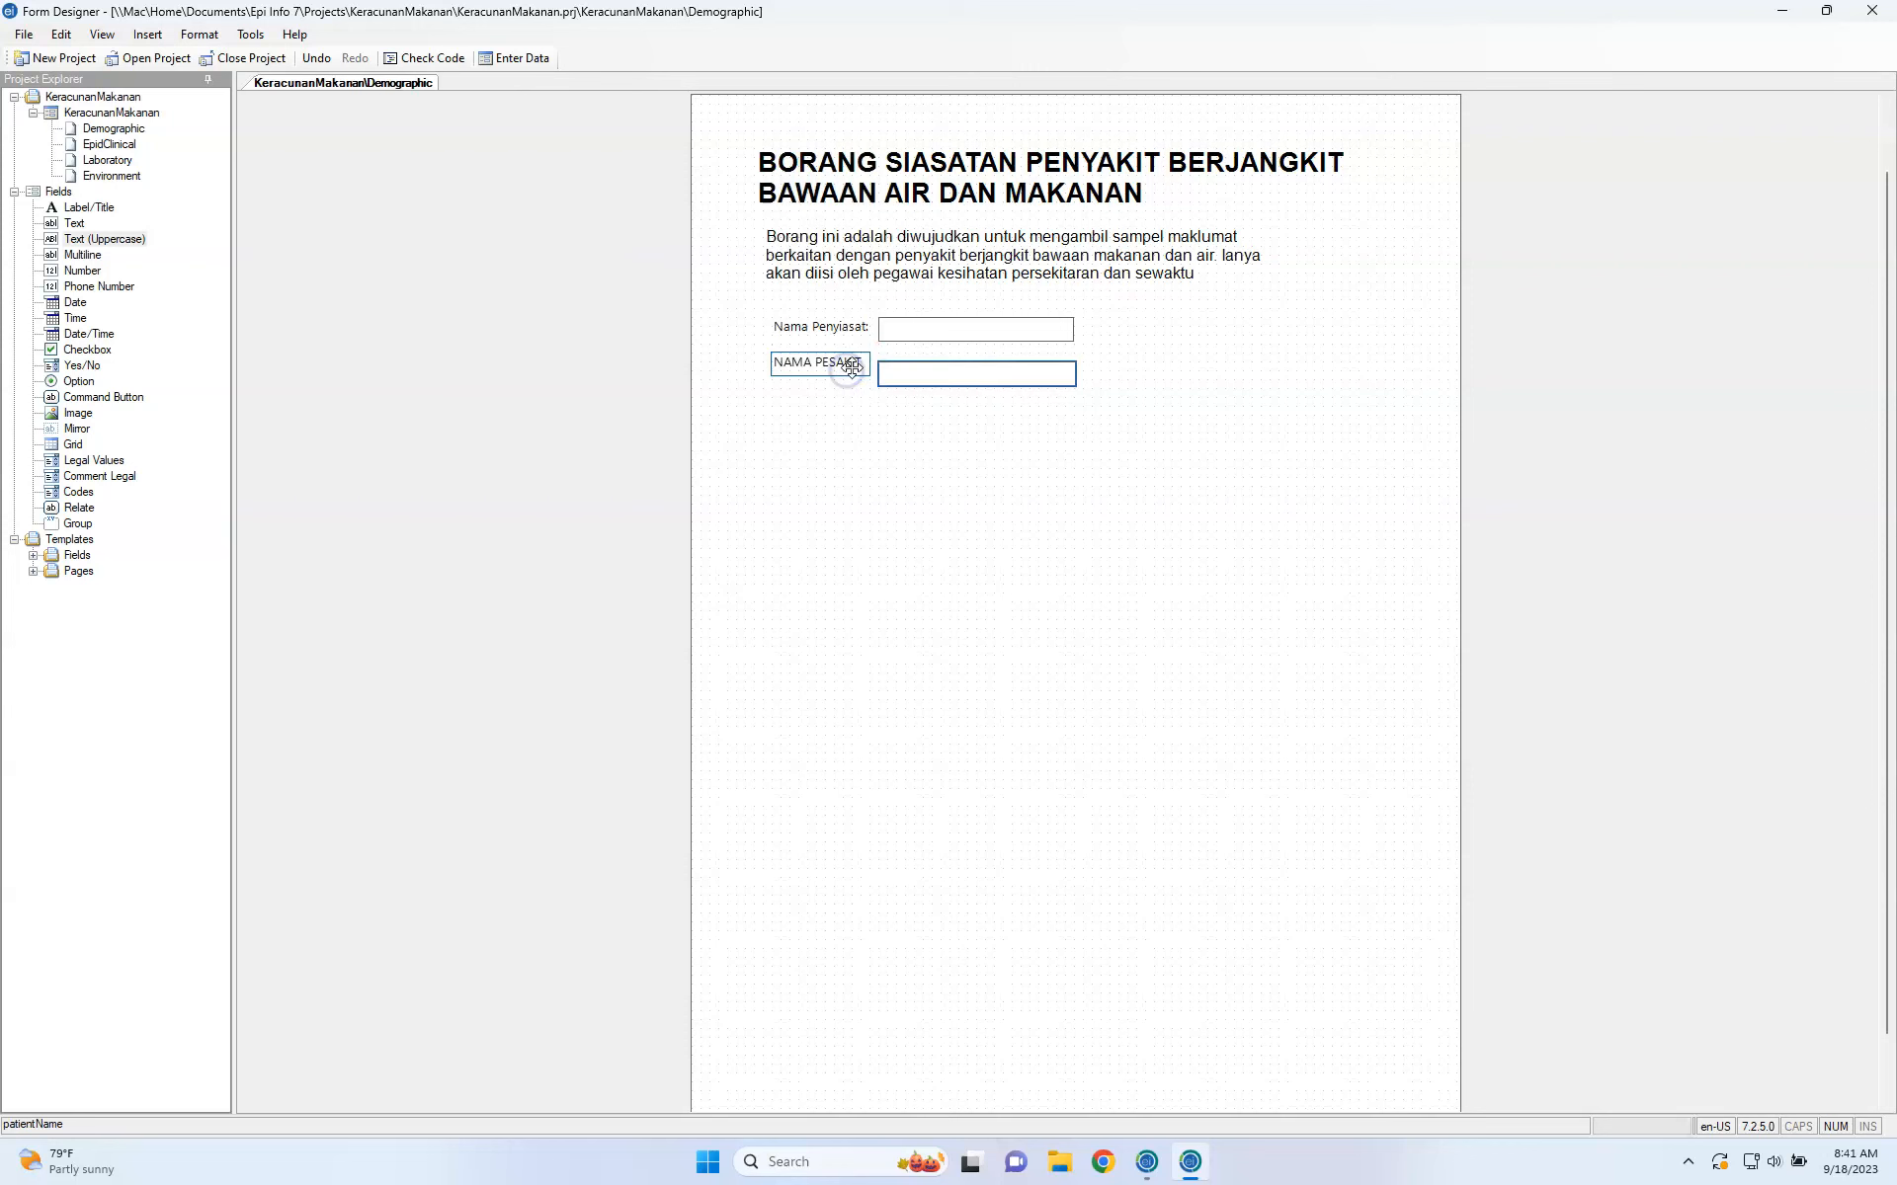
left_click(882, 410)
left_click_drag(842, 371, 915, 377)
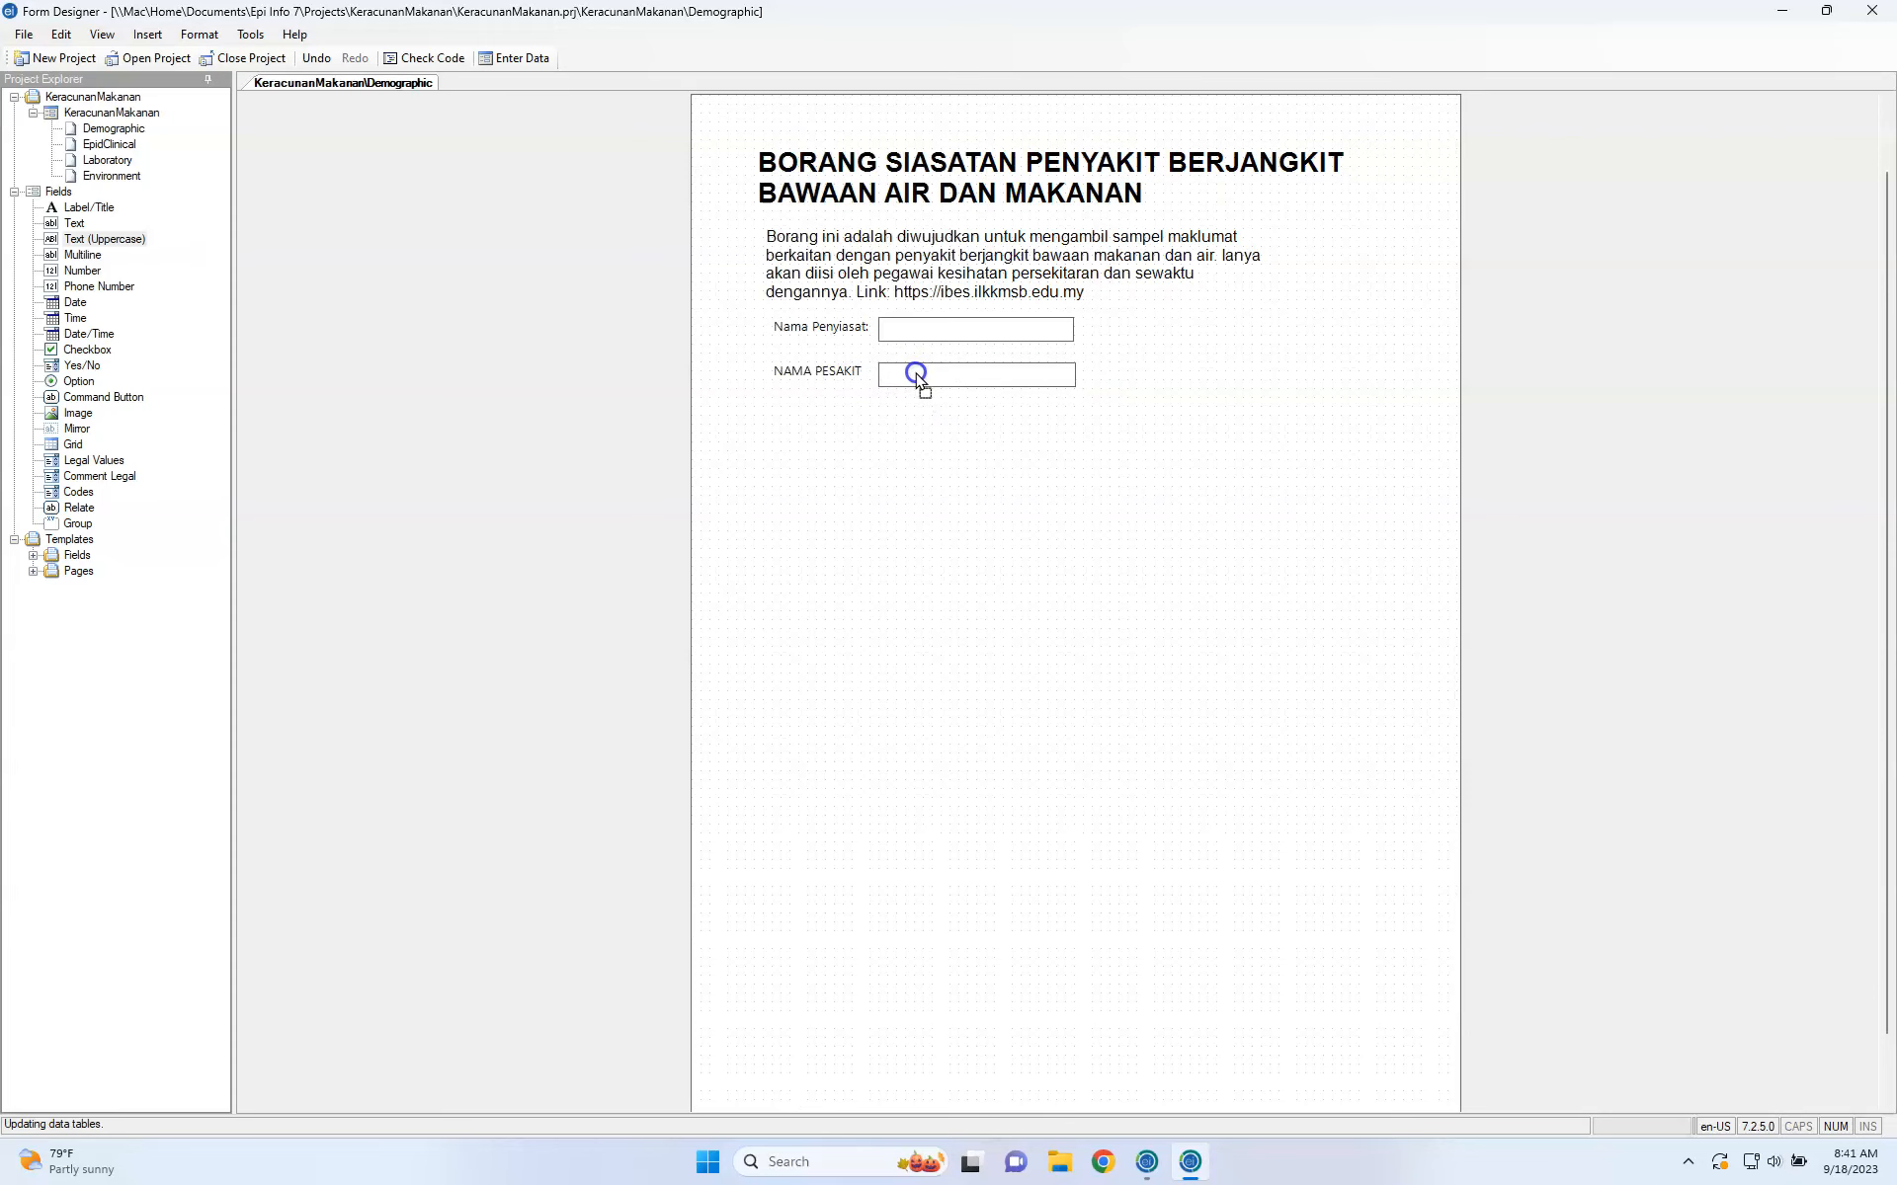
Briefly switch to the macOS desktop and back, then pick the Multiline field type.
key("ctrl+Left")
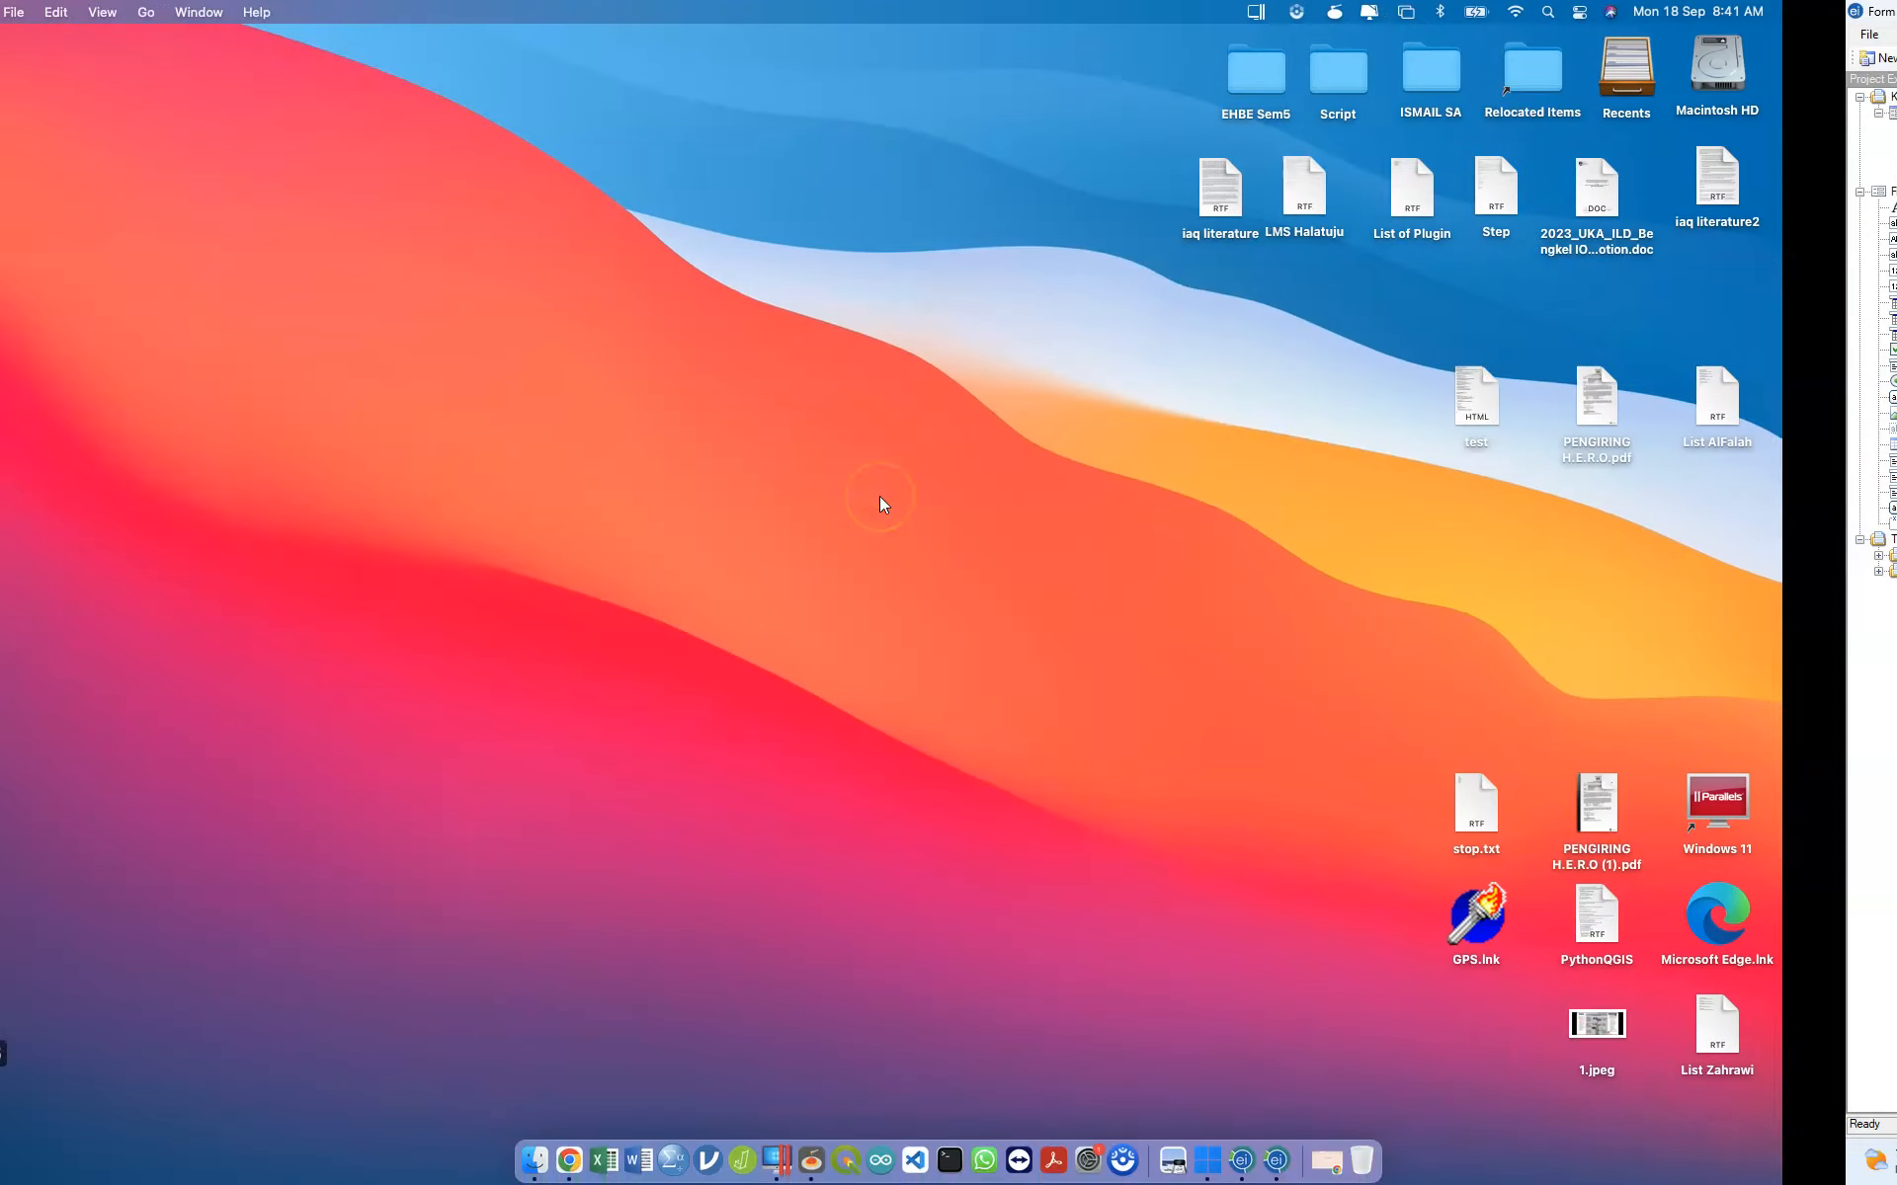
key("ctrl+Right")
left_click(87, 256)
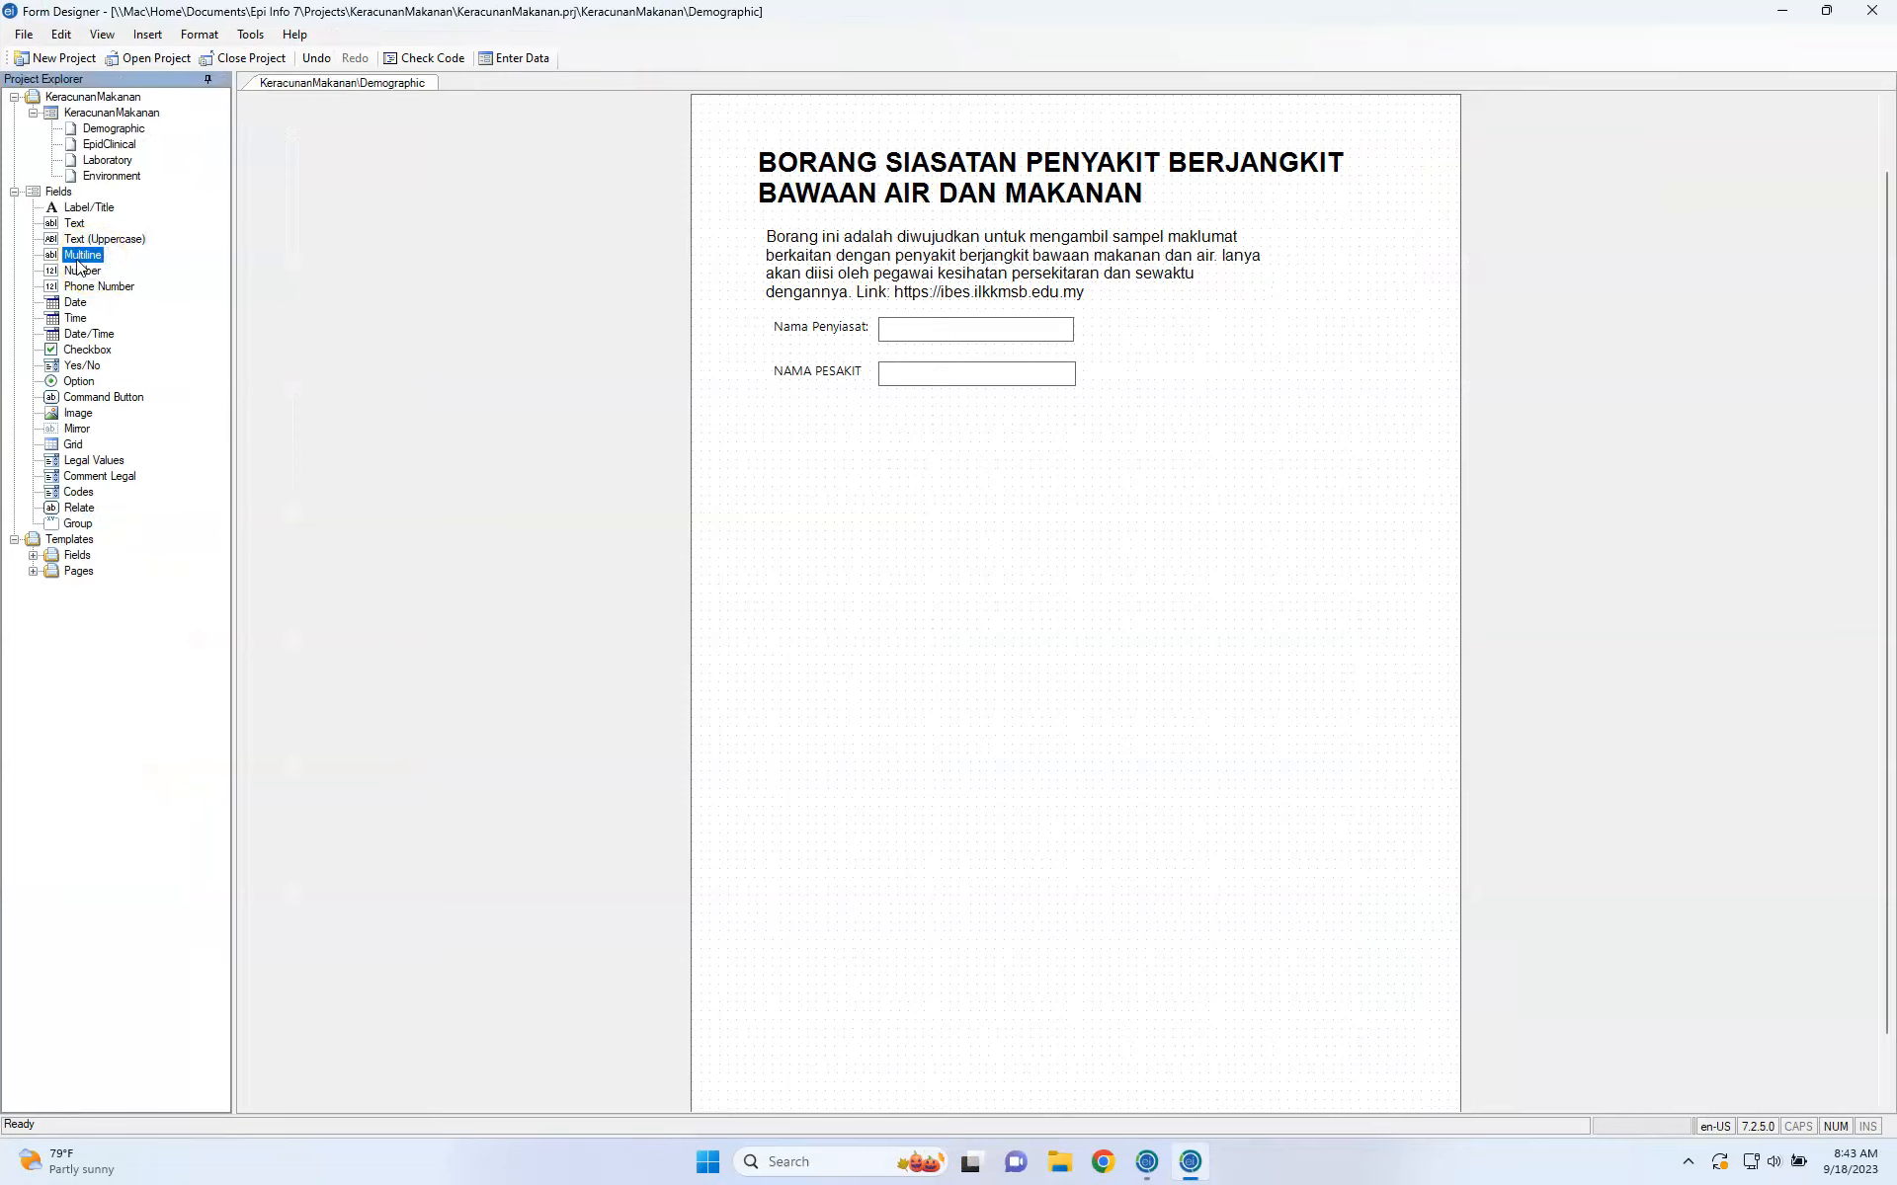
Place a new multiline field with the prompt Address and mark it Required.
left_click_drag(79, 265, 840, 485)
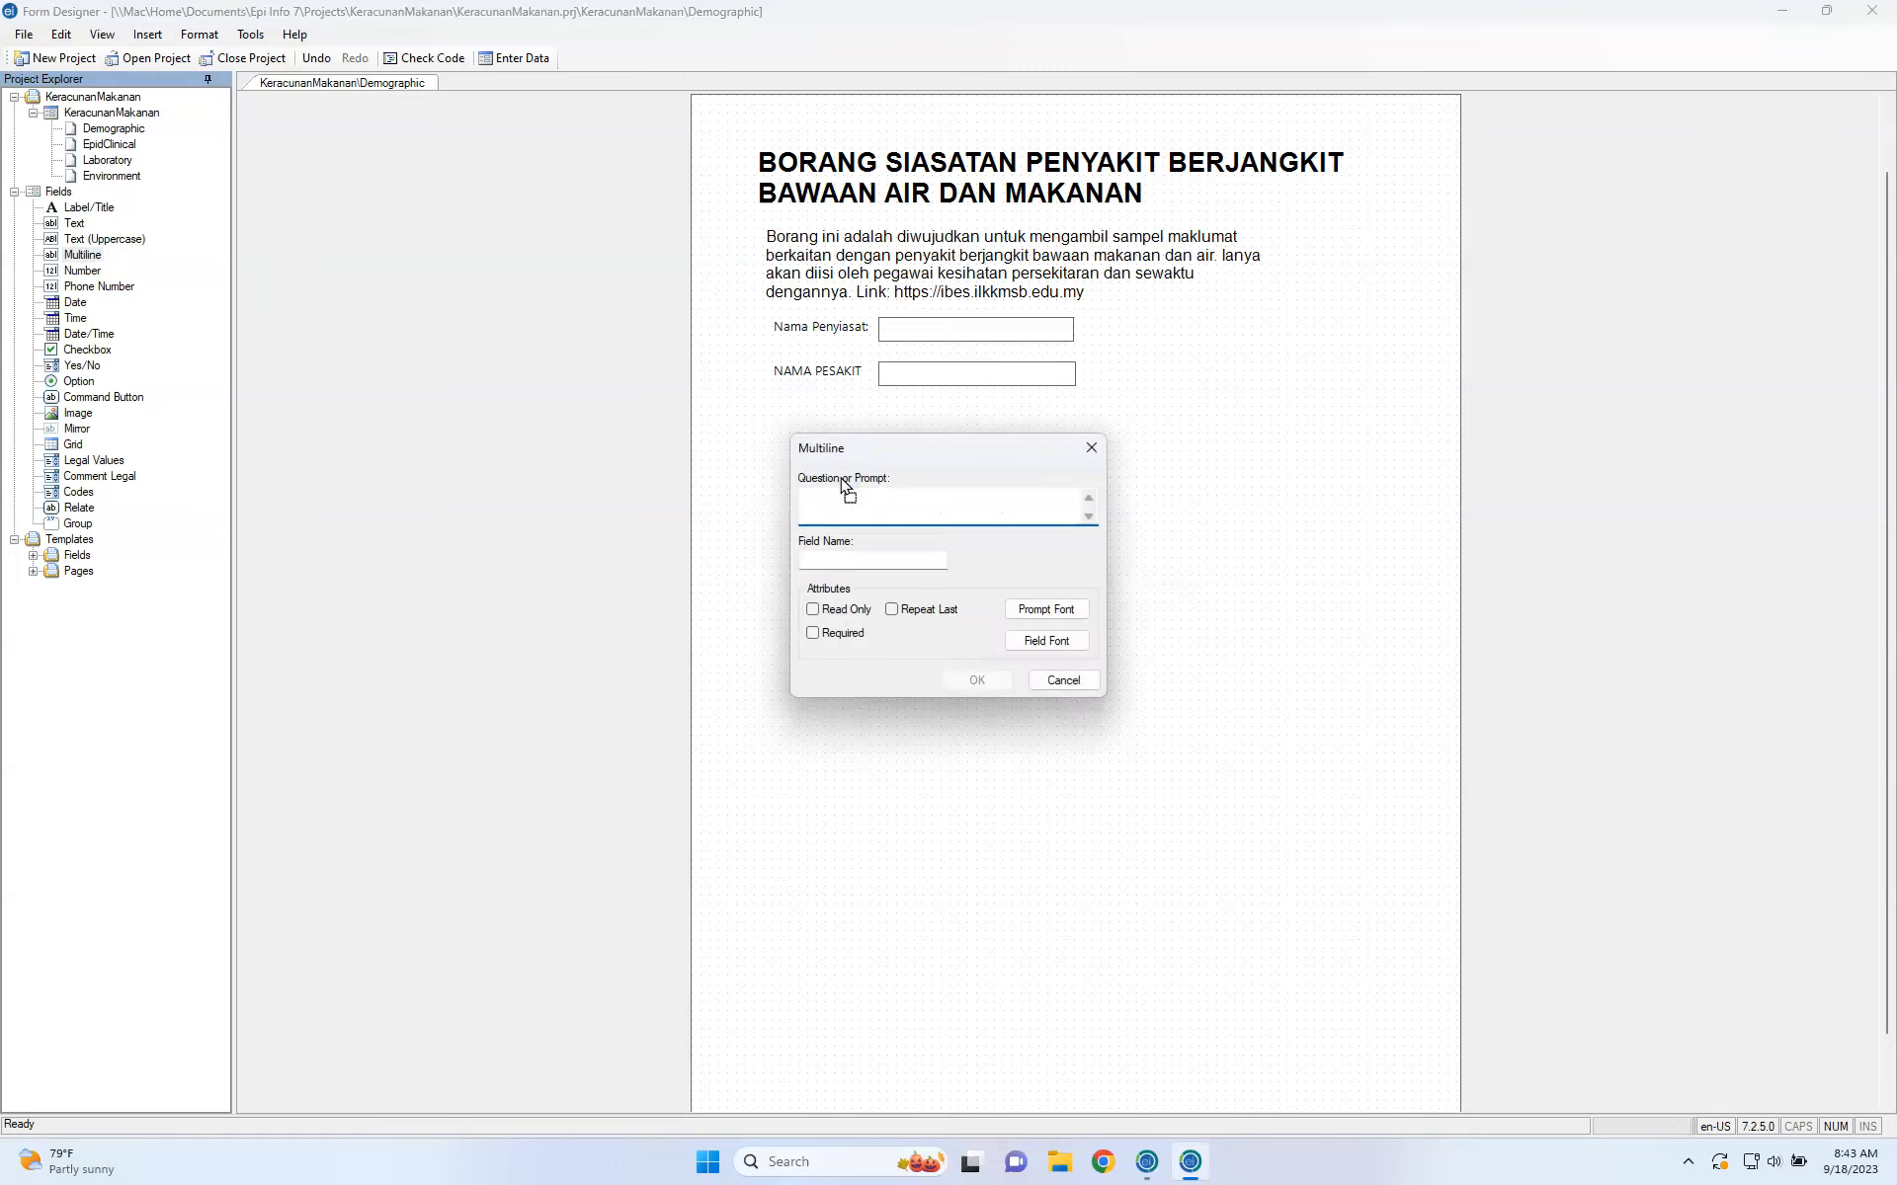
type("Address")
key("Tab")
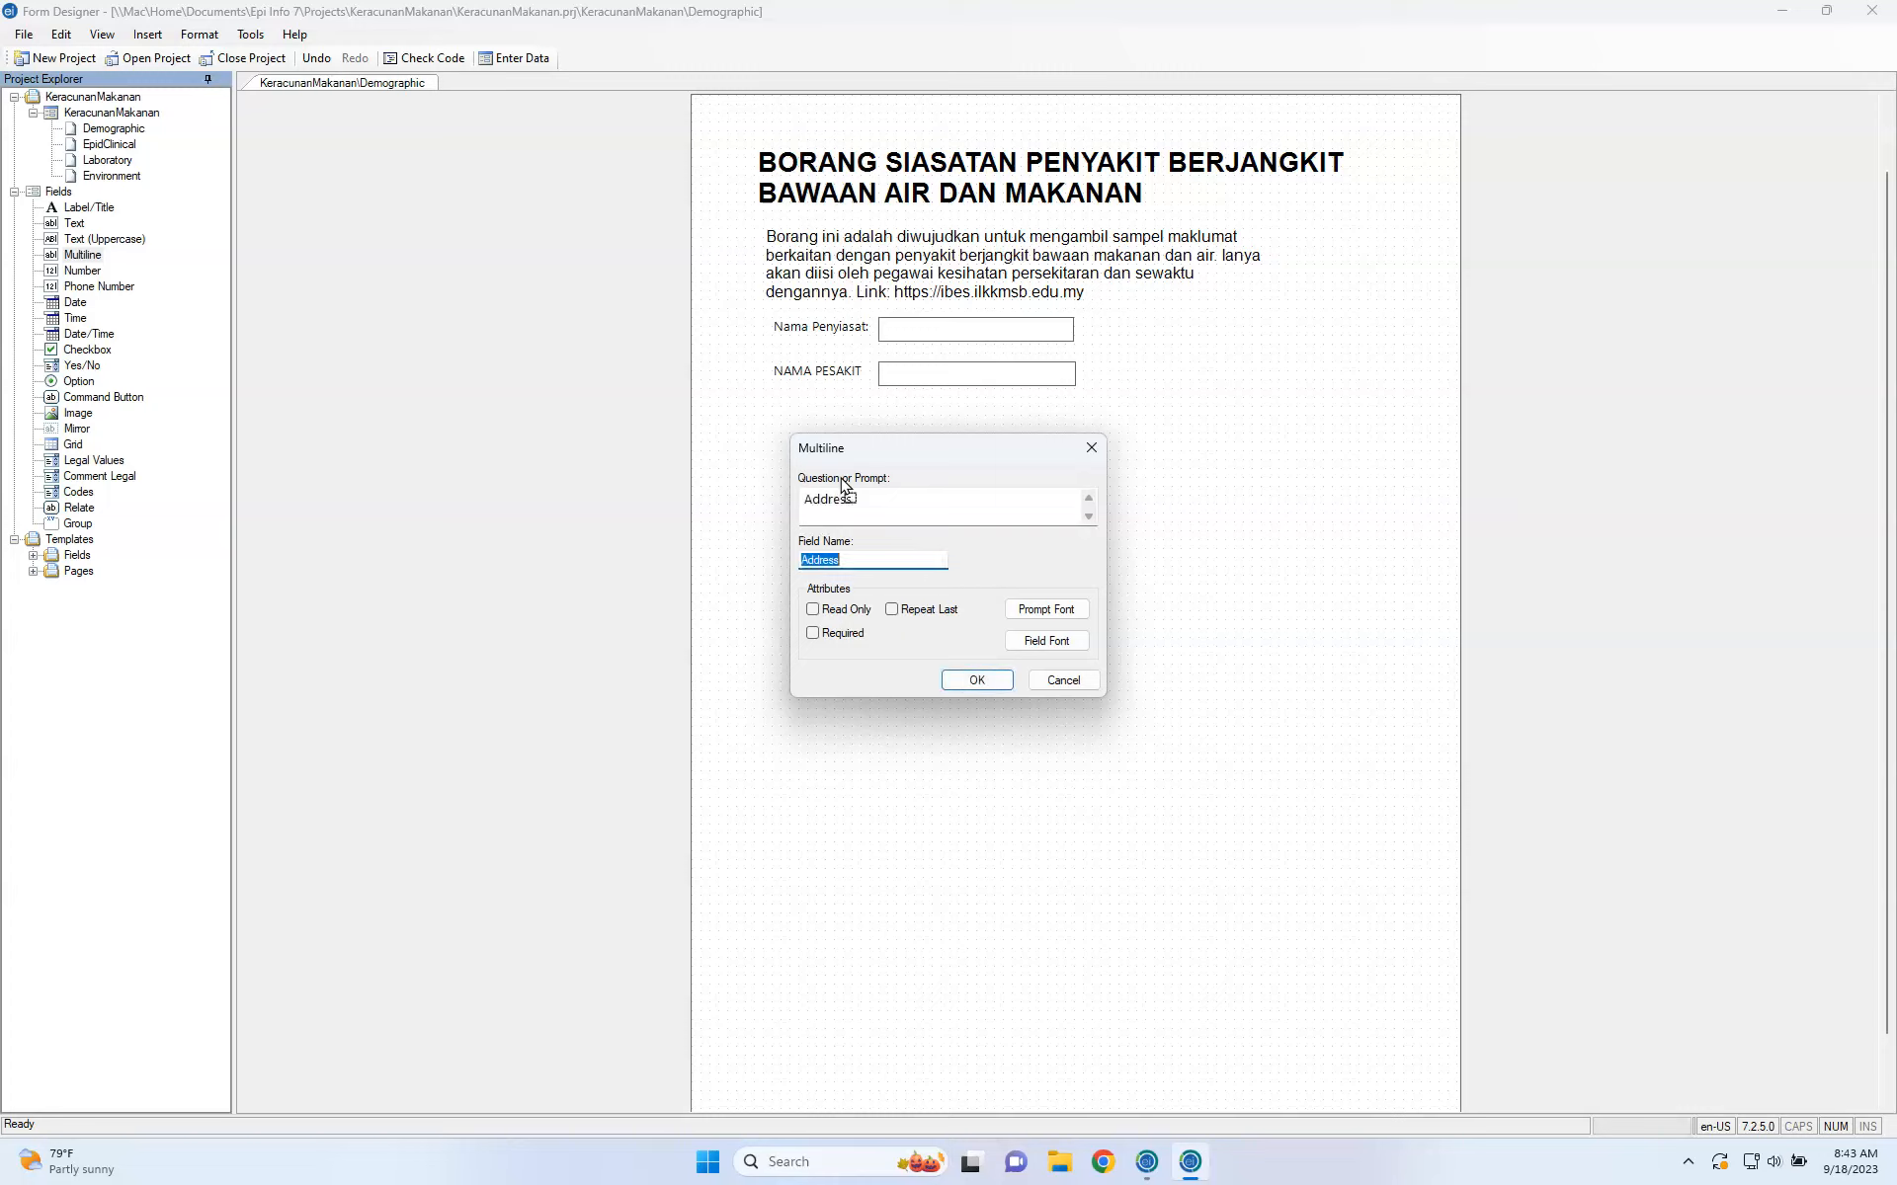
left_click(878, 638)
left_click(840, 634)
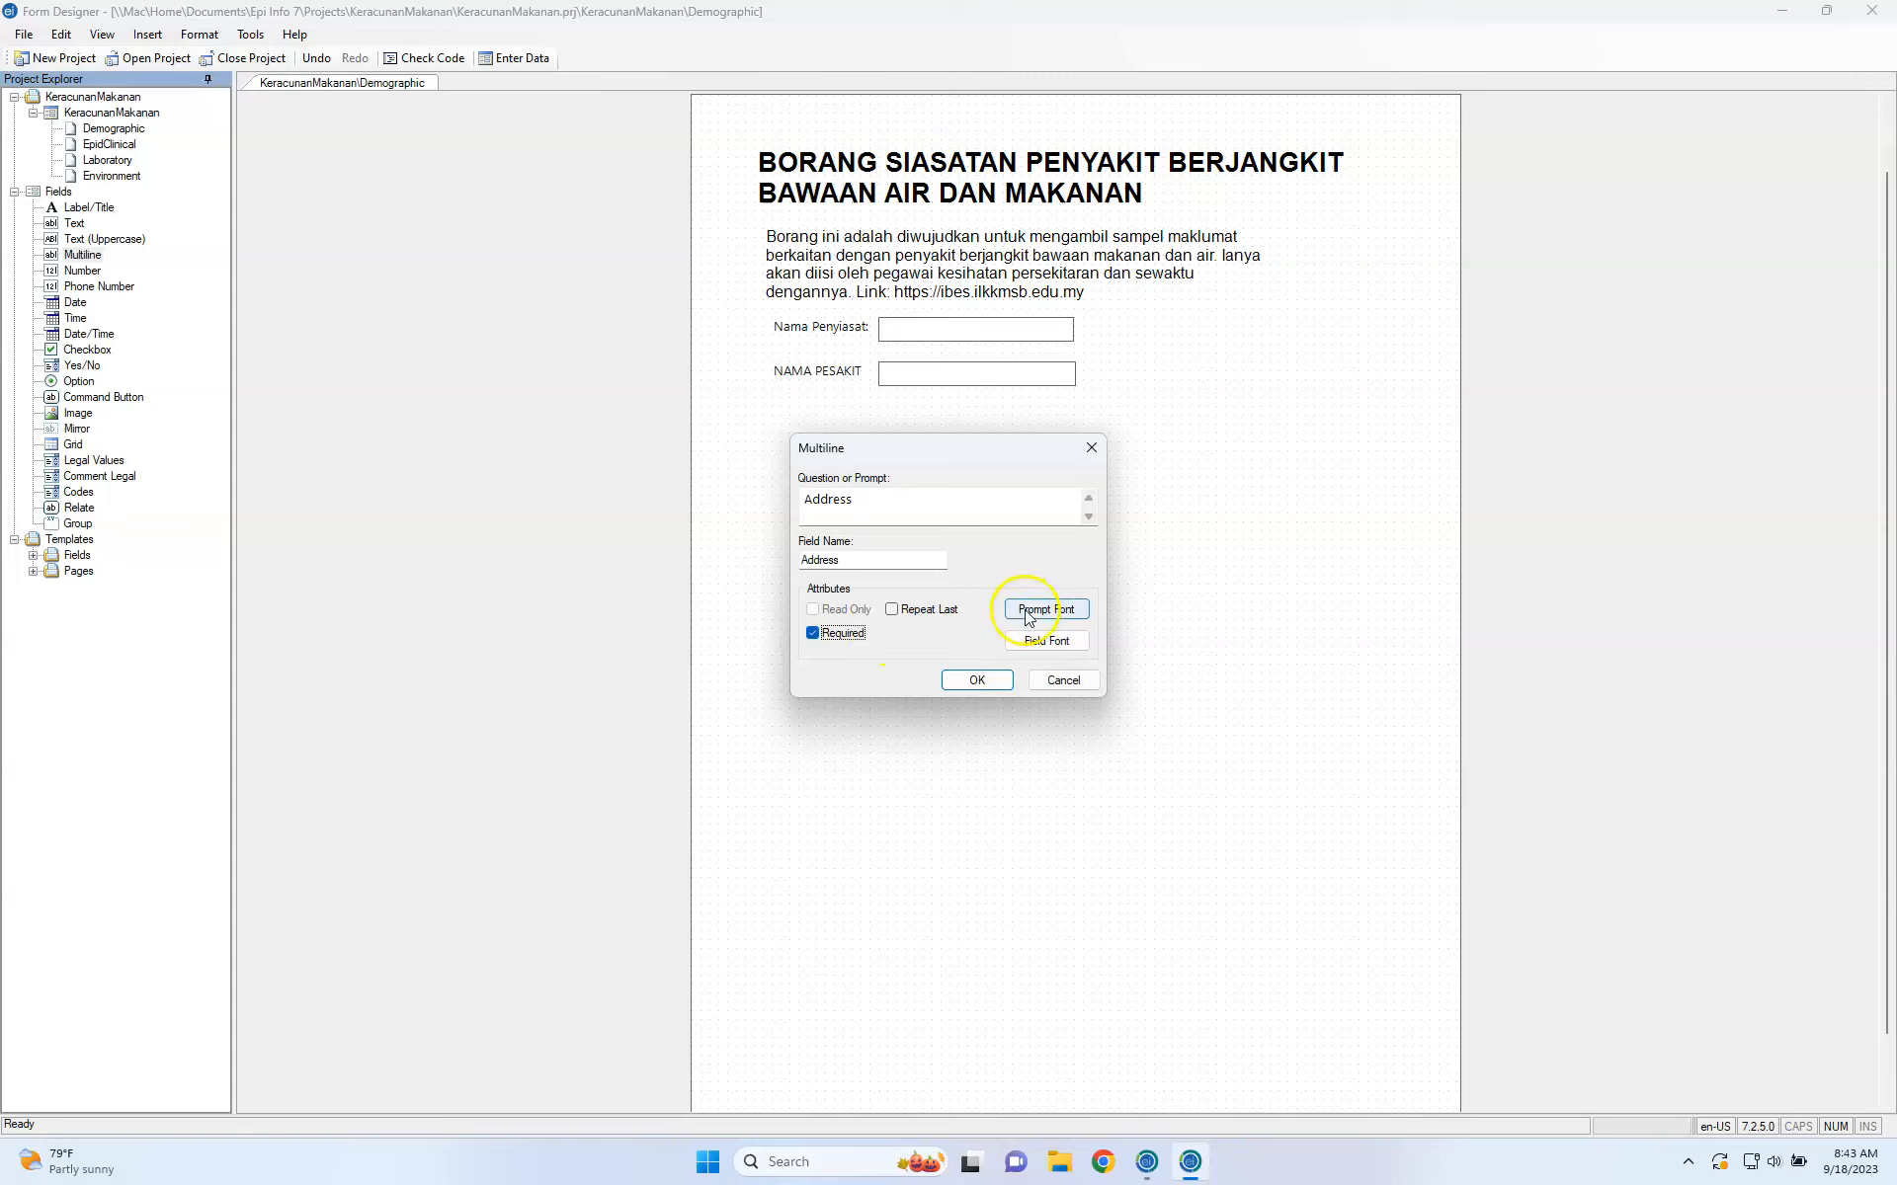
Set the Address prompt font to bold, size 12.
left_click(1059, 616)
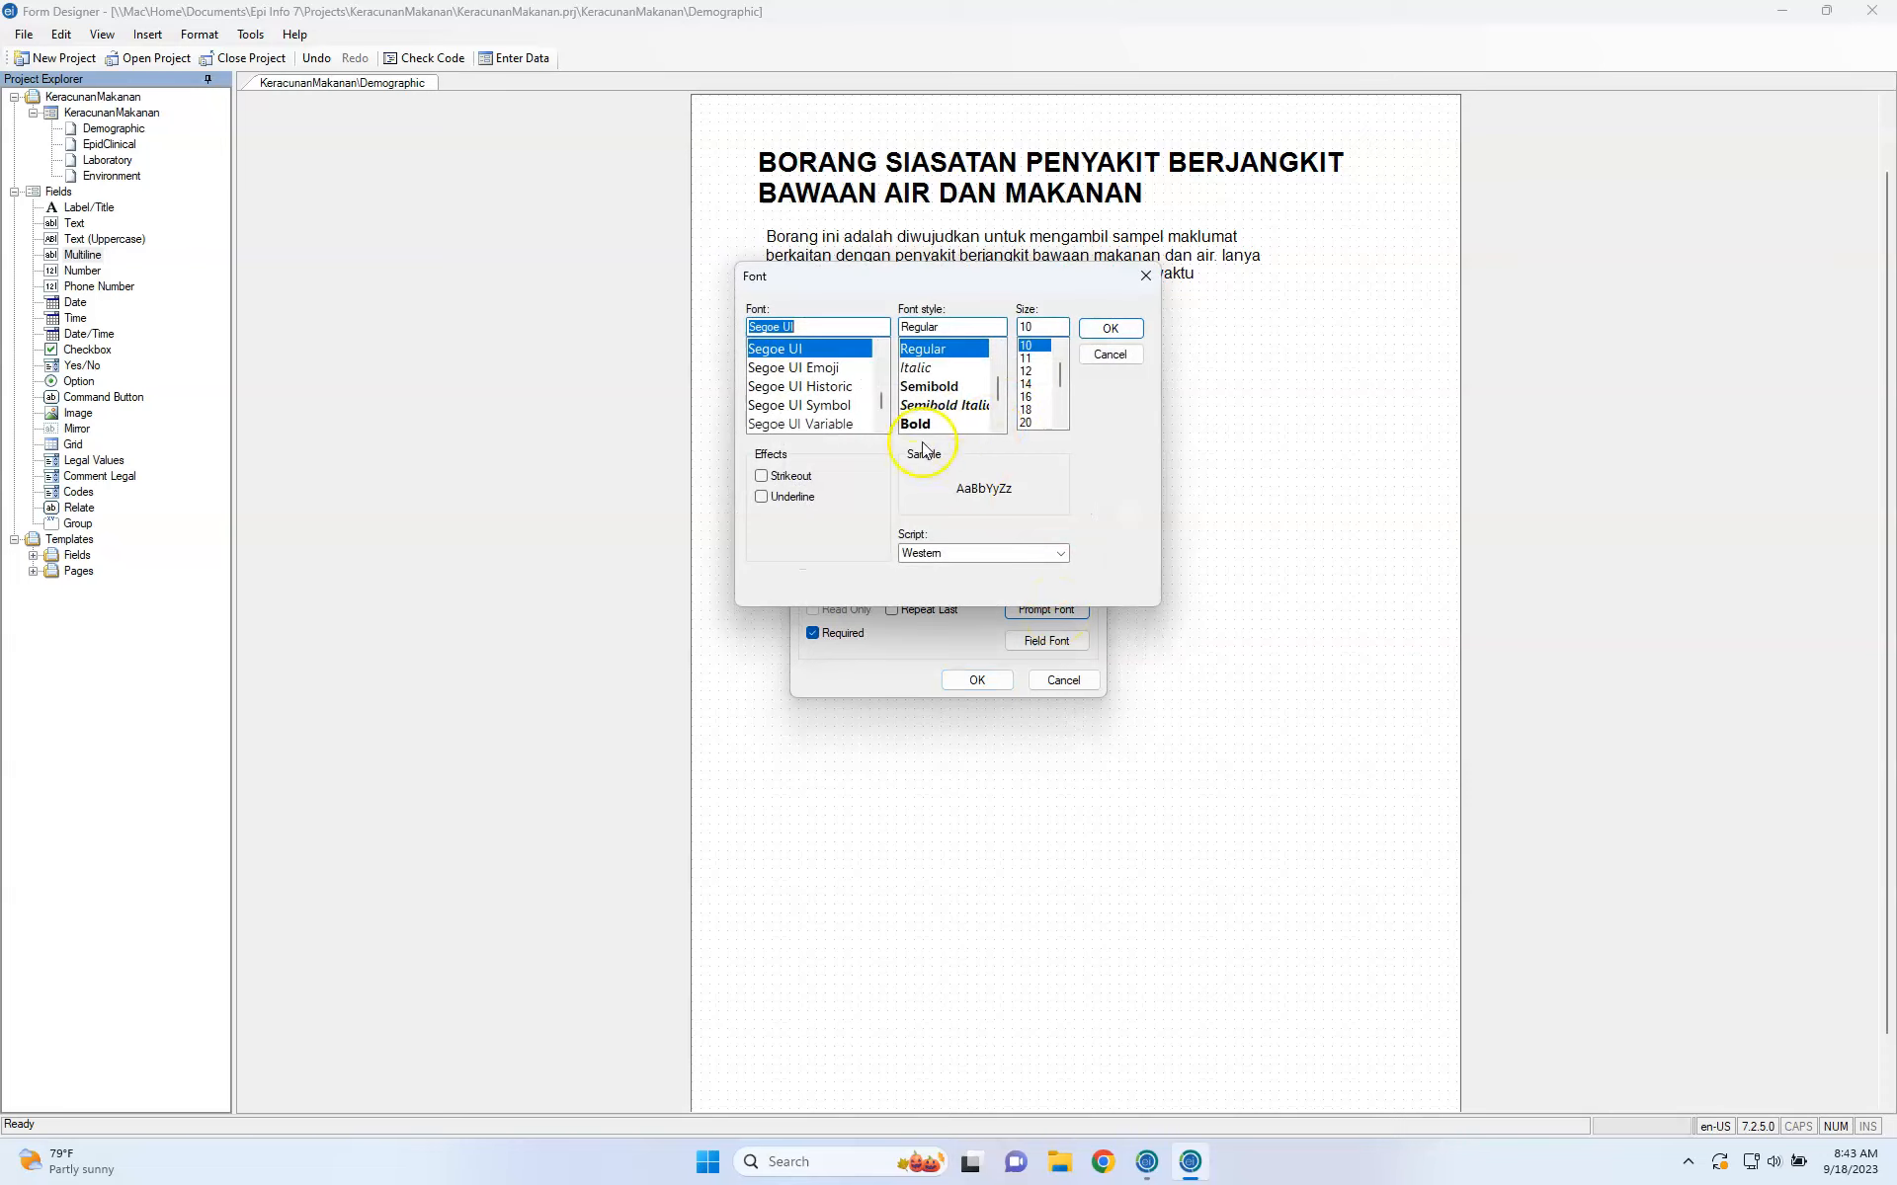
left_click(934, 424)
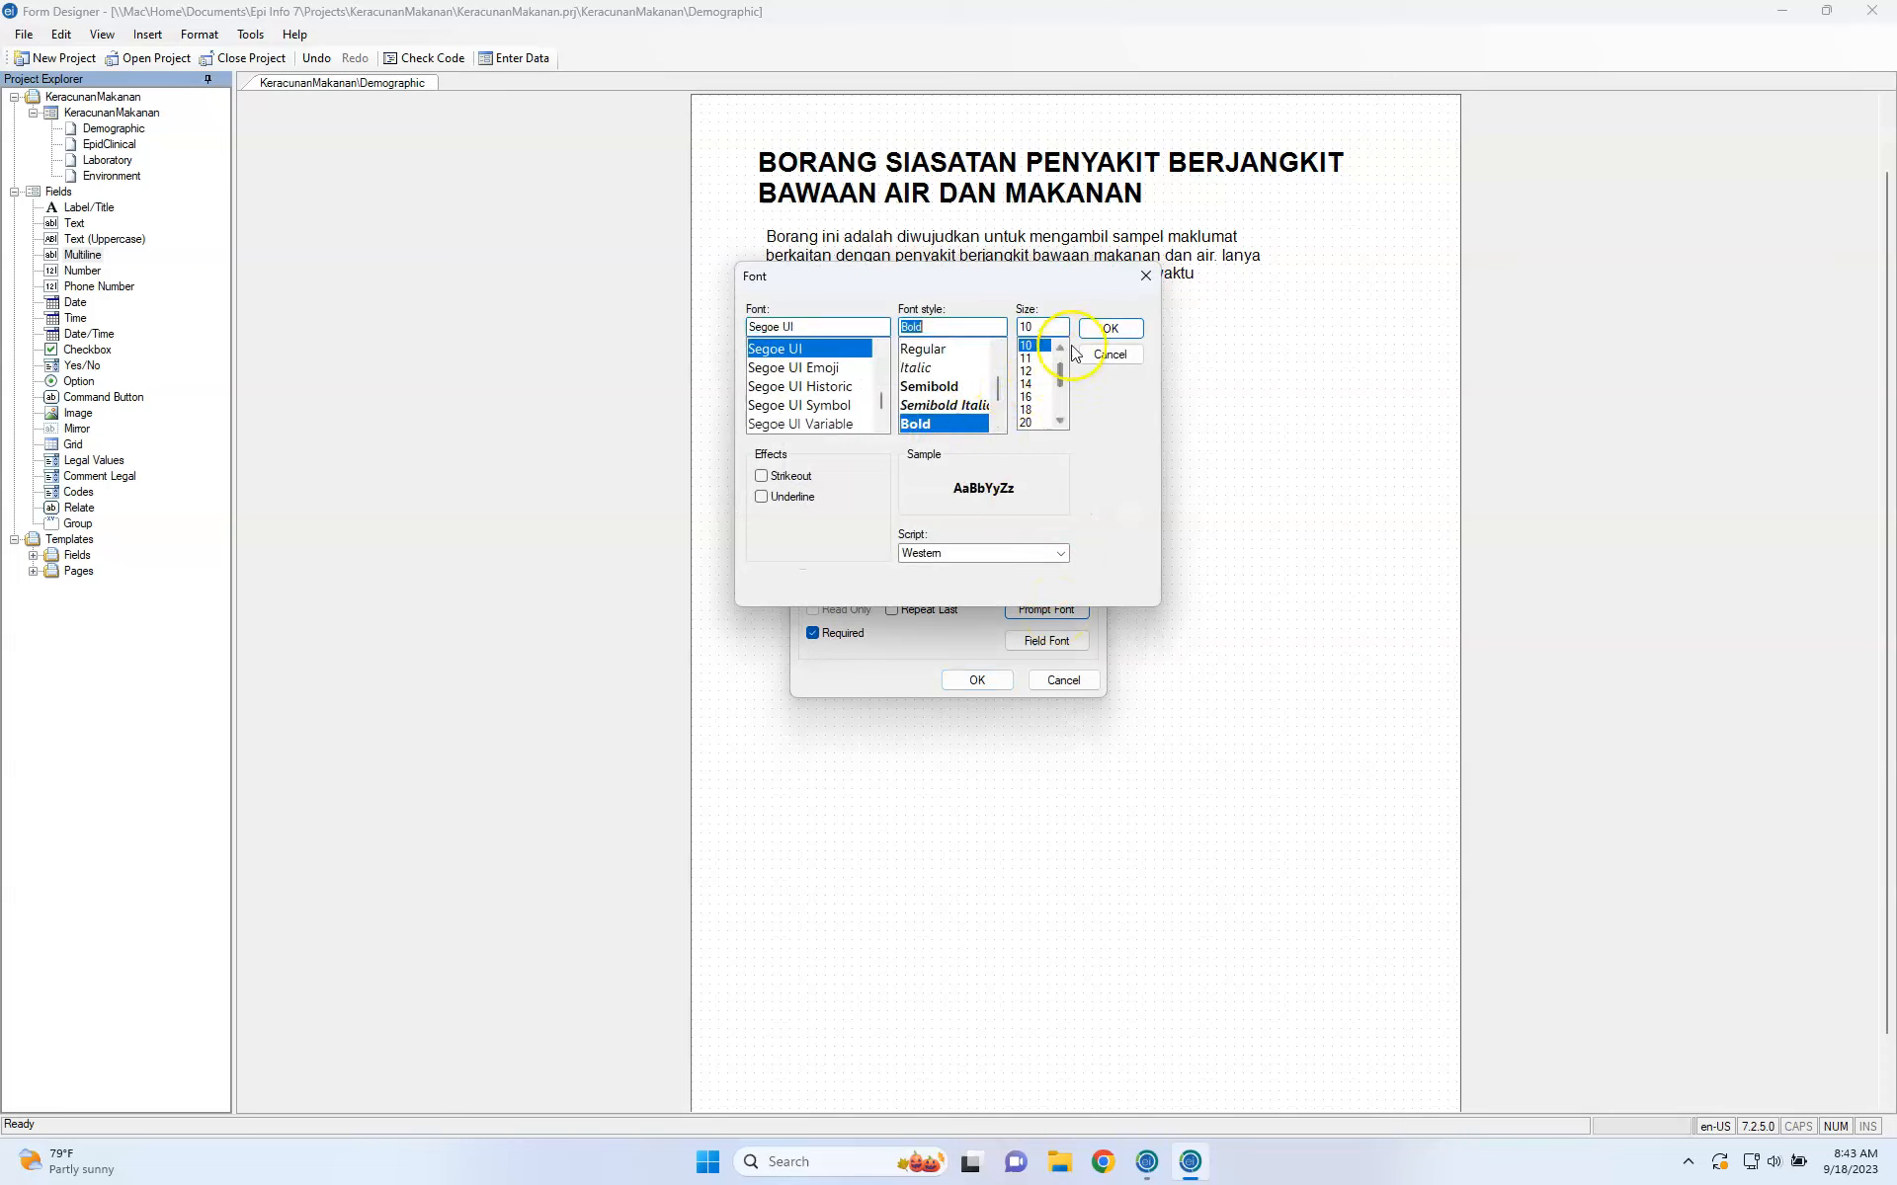
left_click(1112, 331)
left_click(1057, 643)
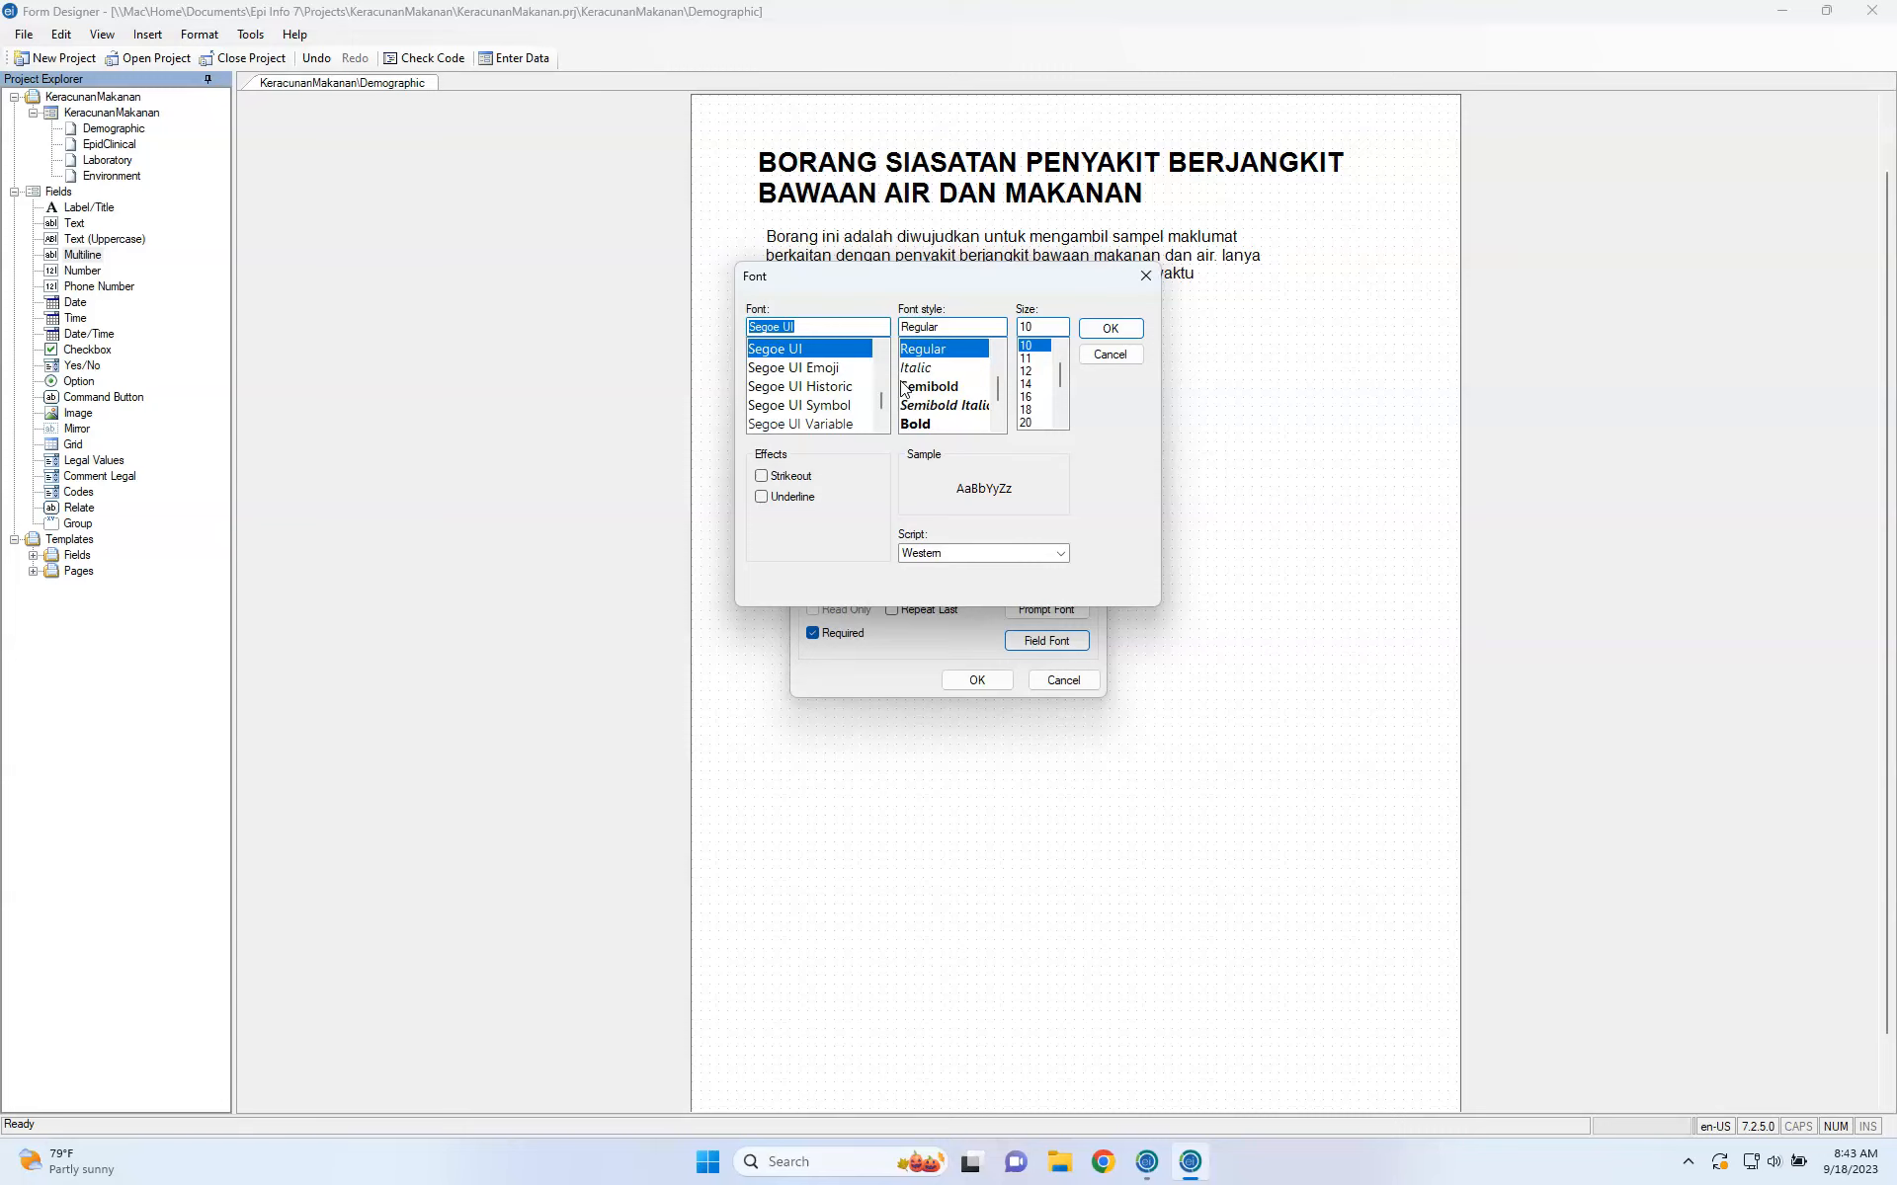
left_click(1027, 372)
left_click(1110, 329)
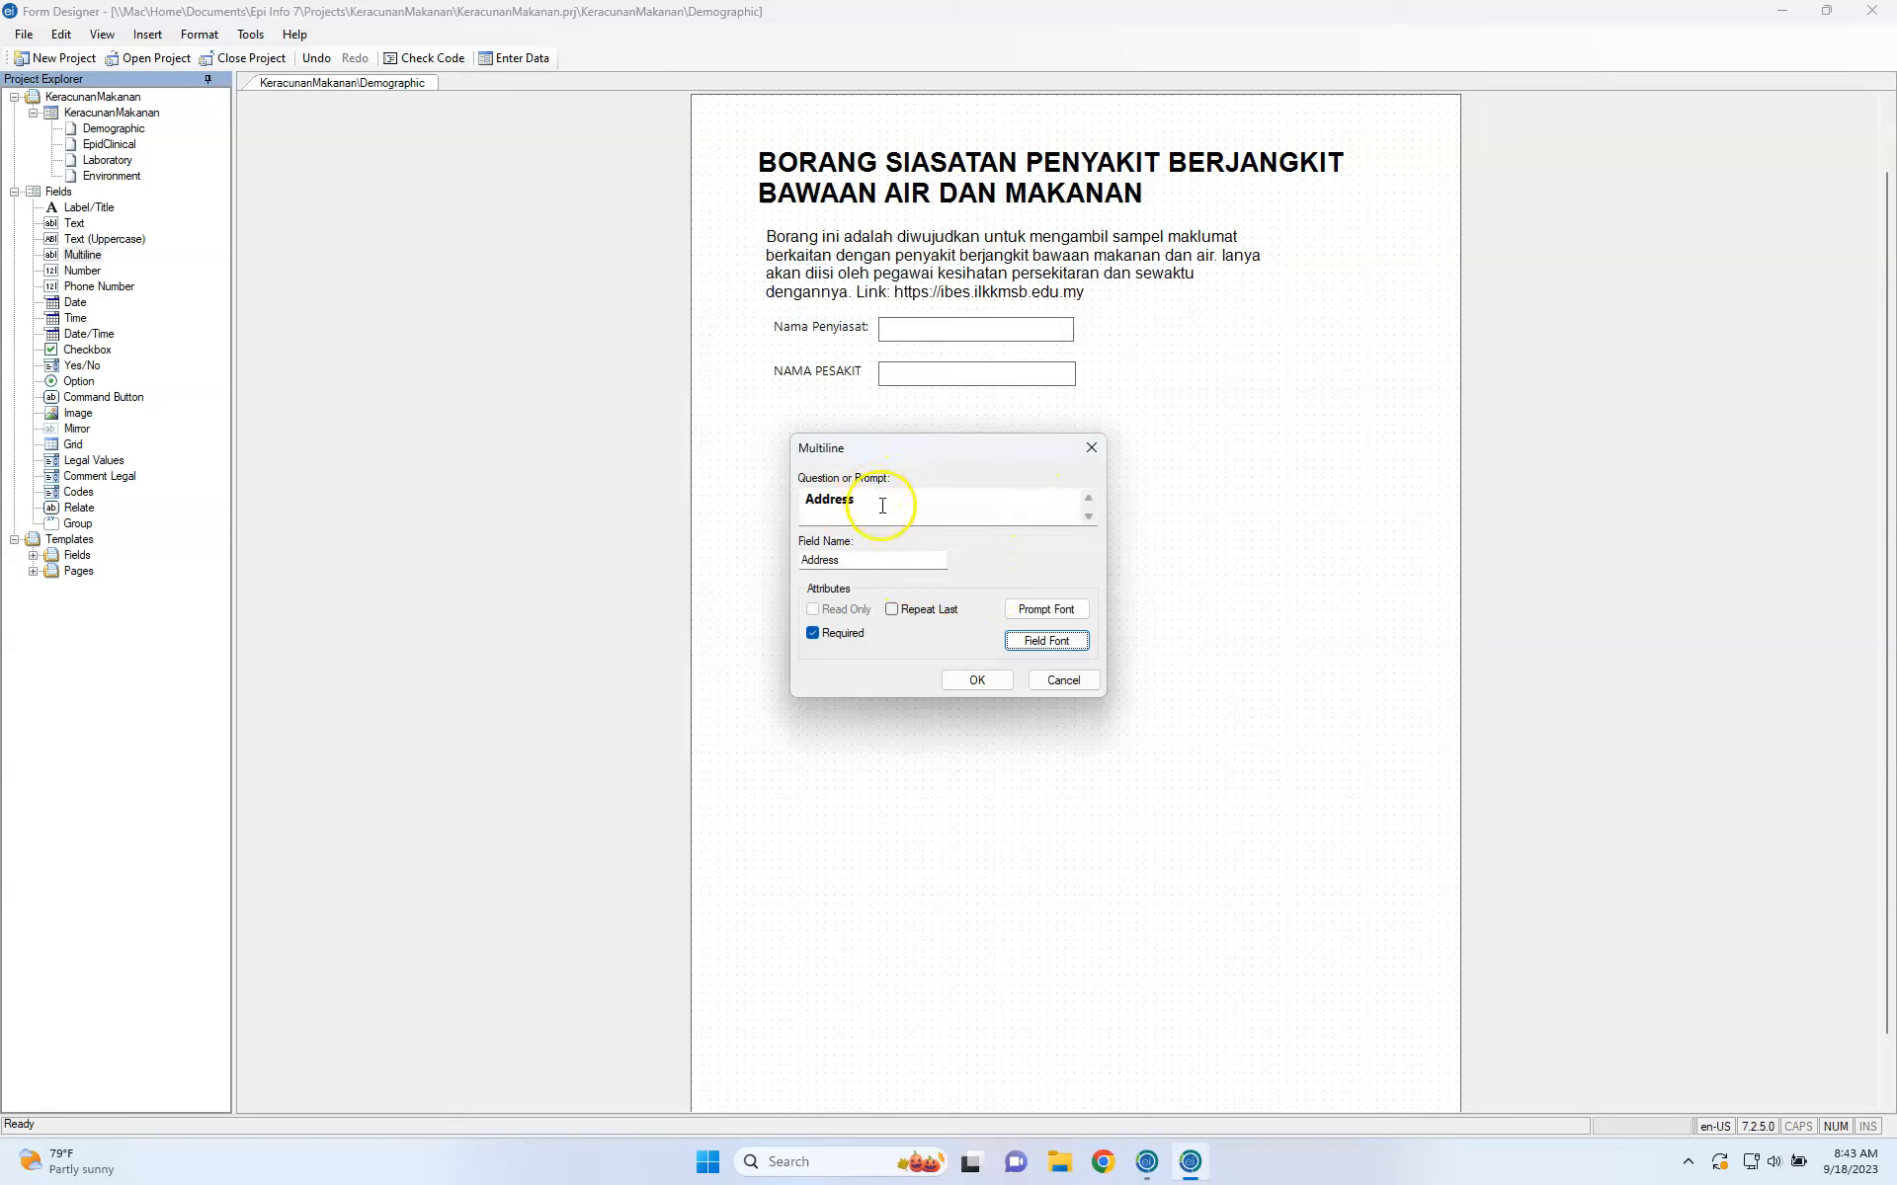
left_click(1045, 609)
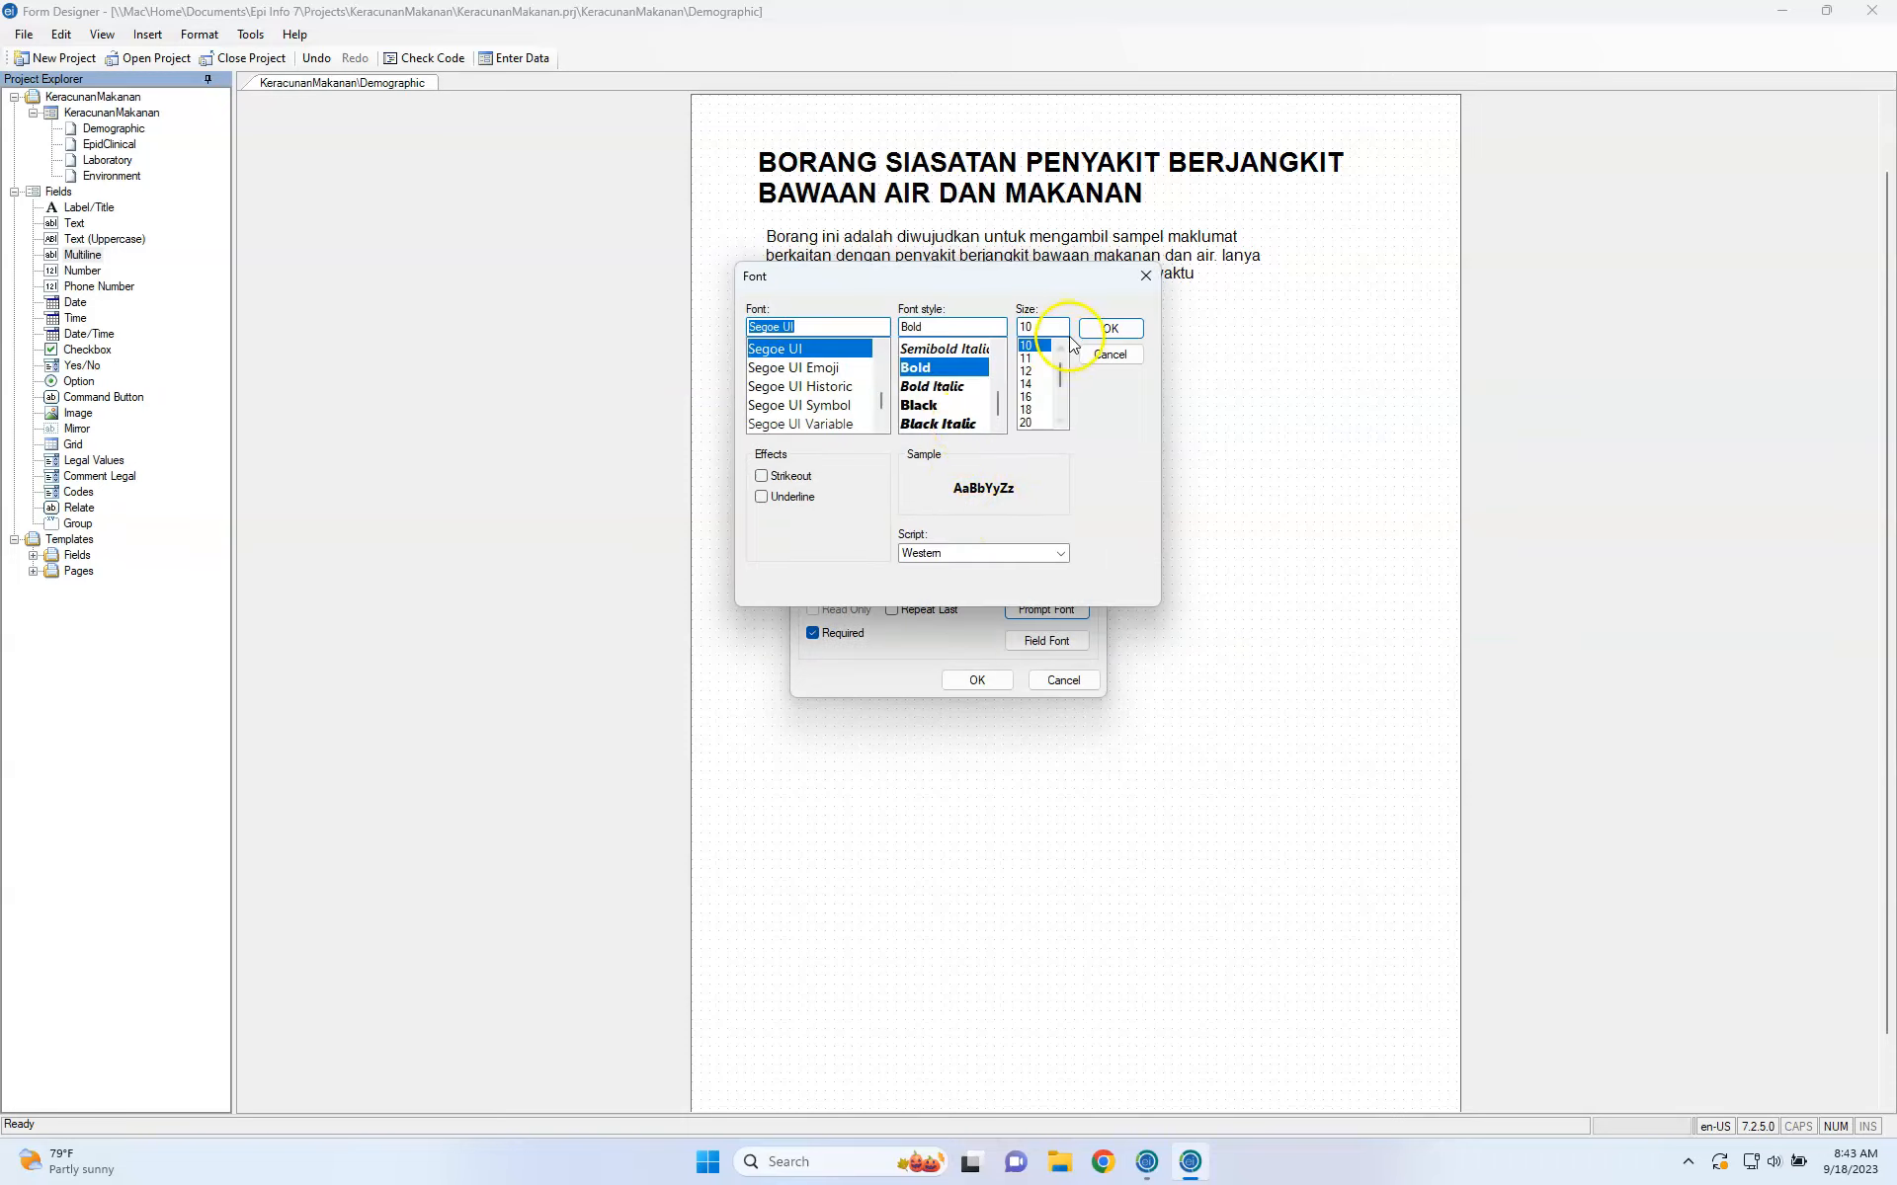
left_click(1043, 372)
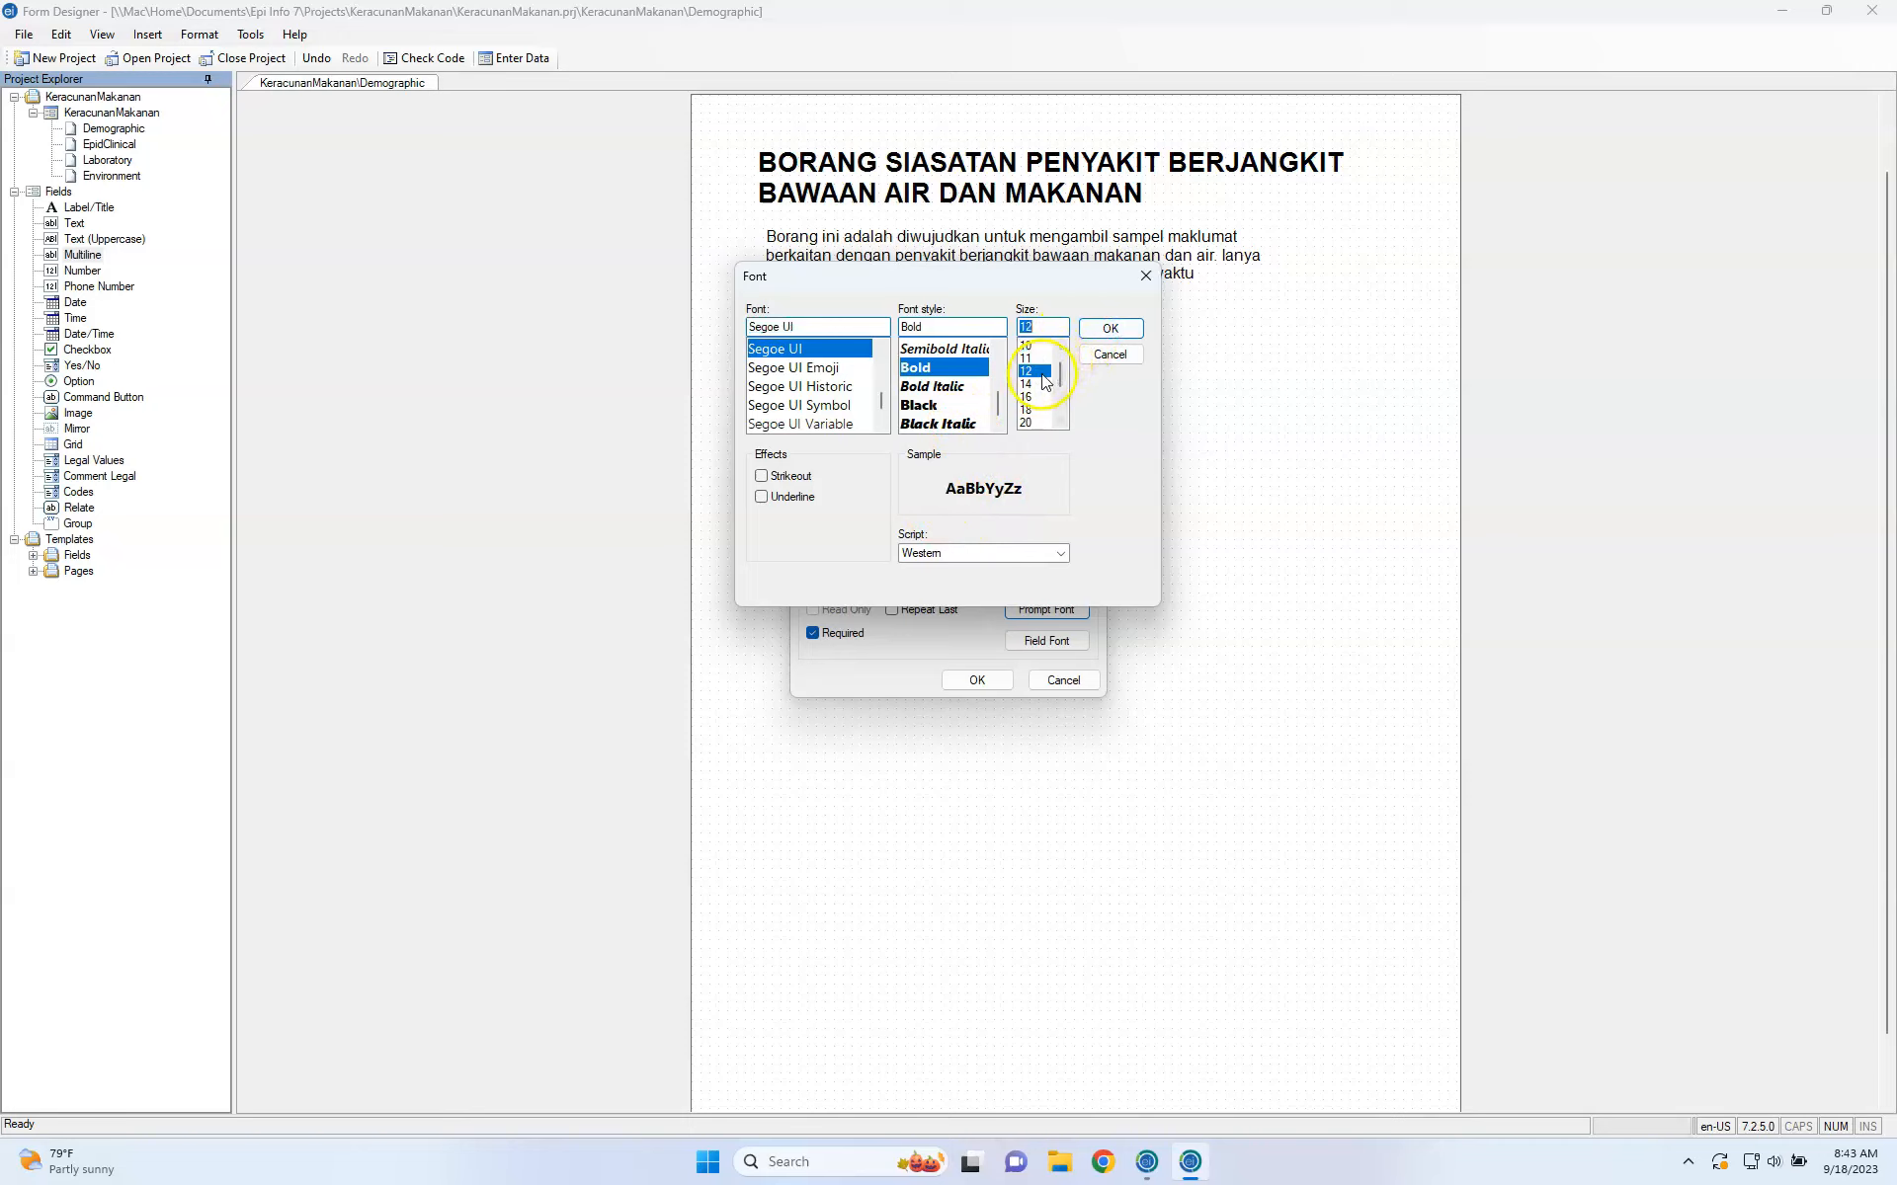
left_click(1112, 332)
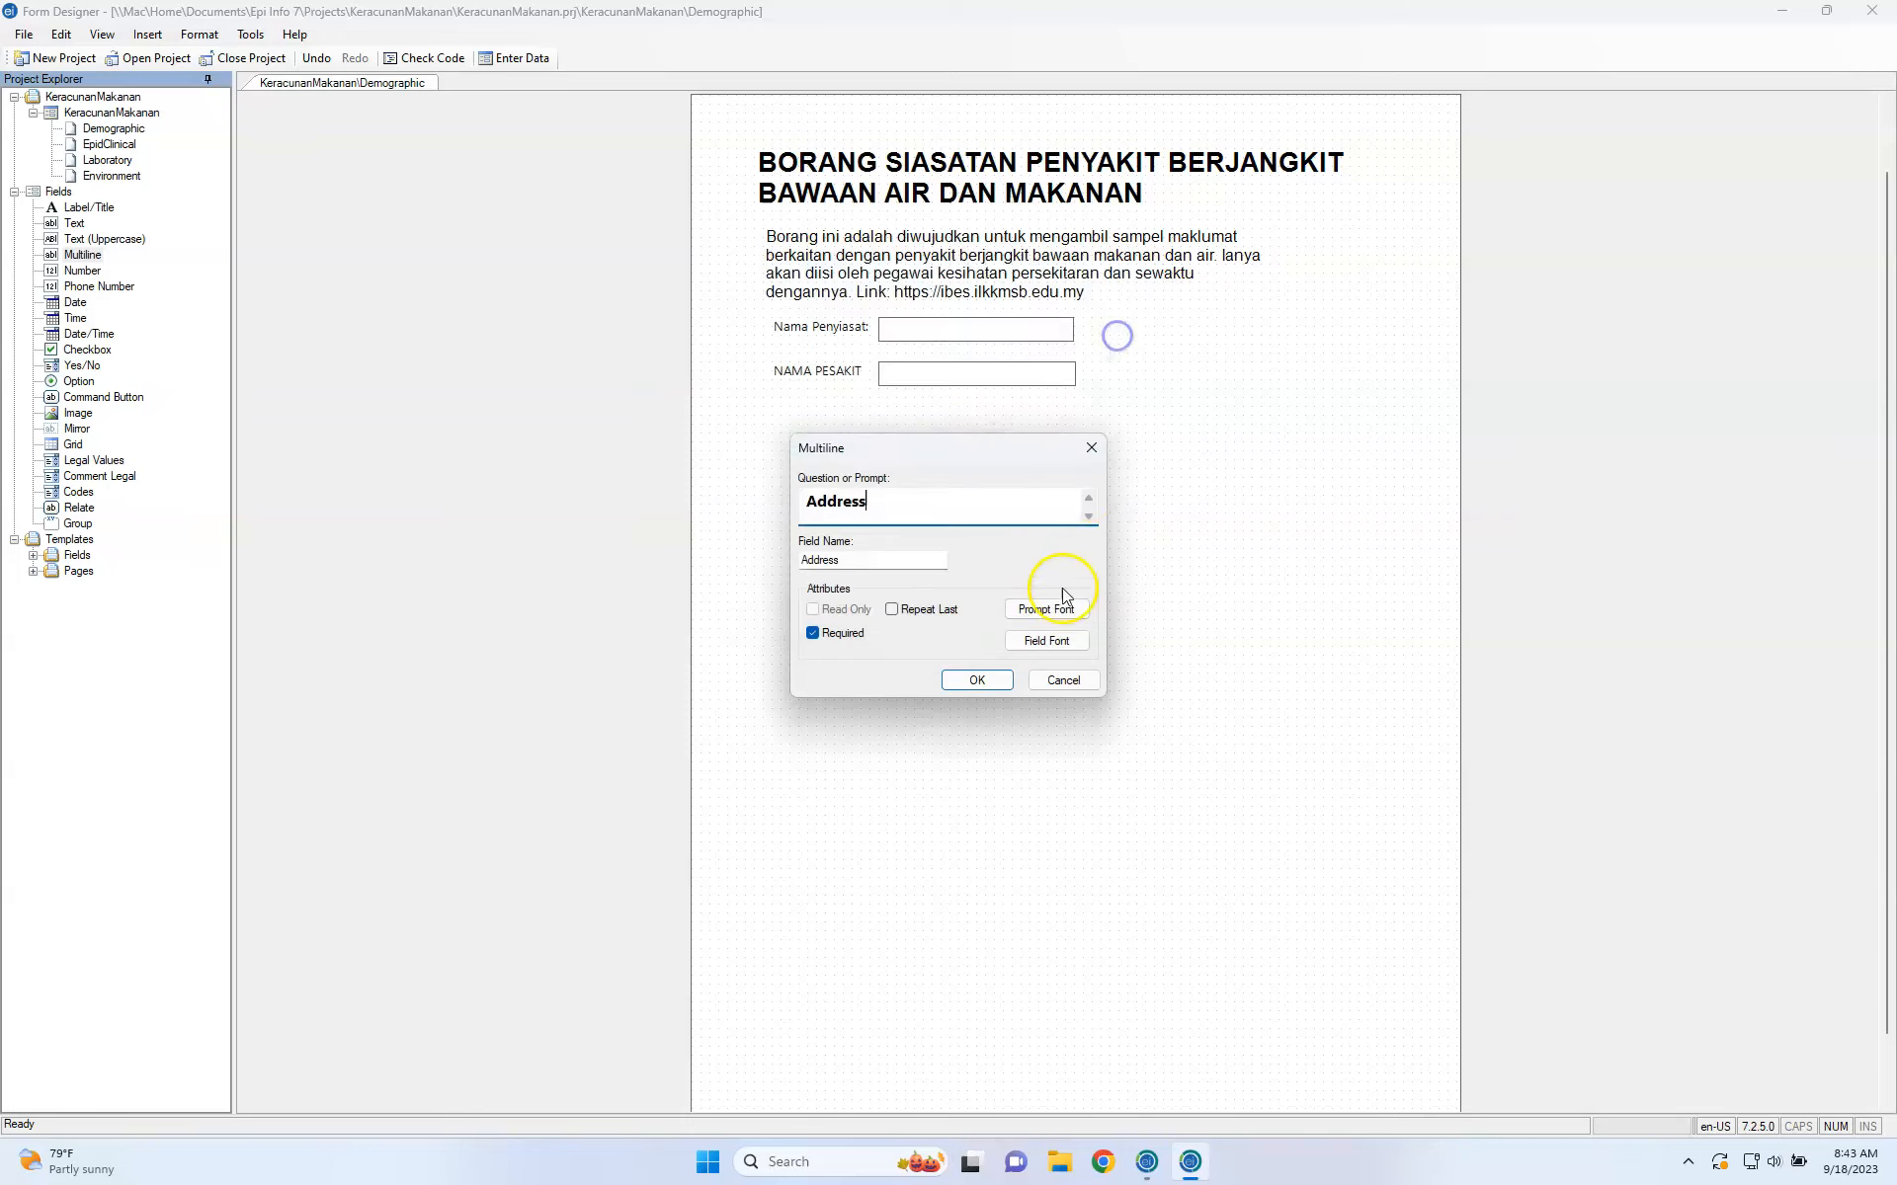
Set the Address entry font to Arial 12 and add the field.
left_click(1059, 638)
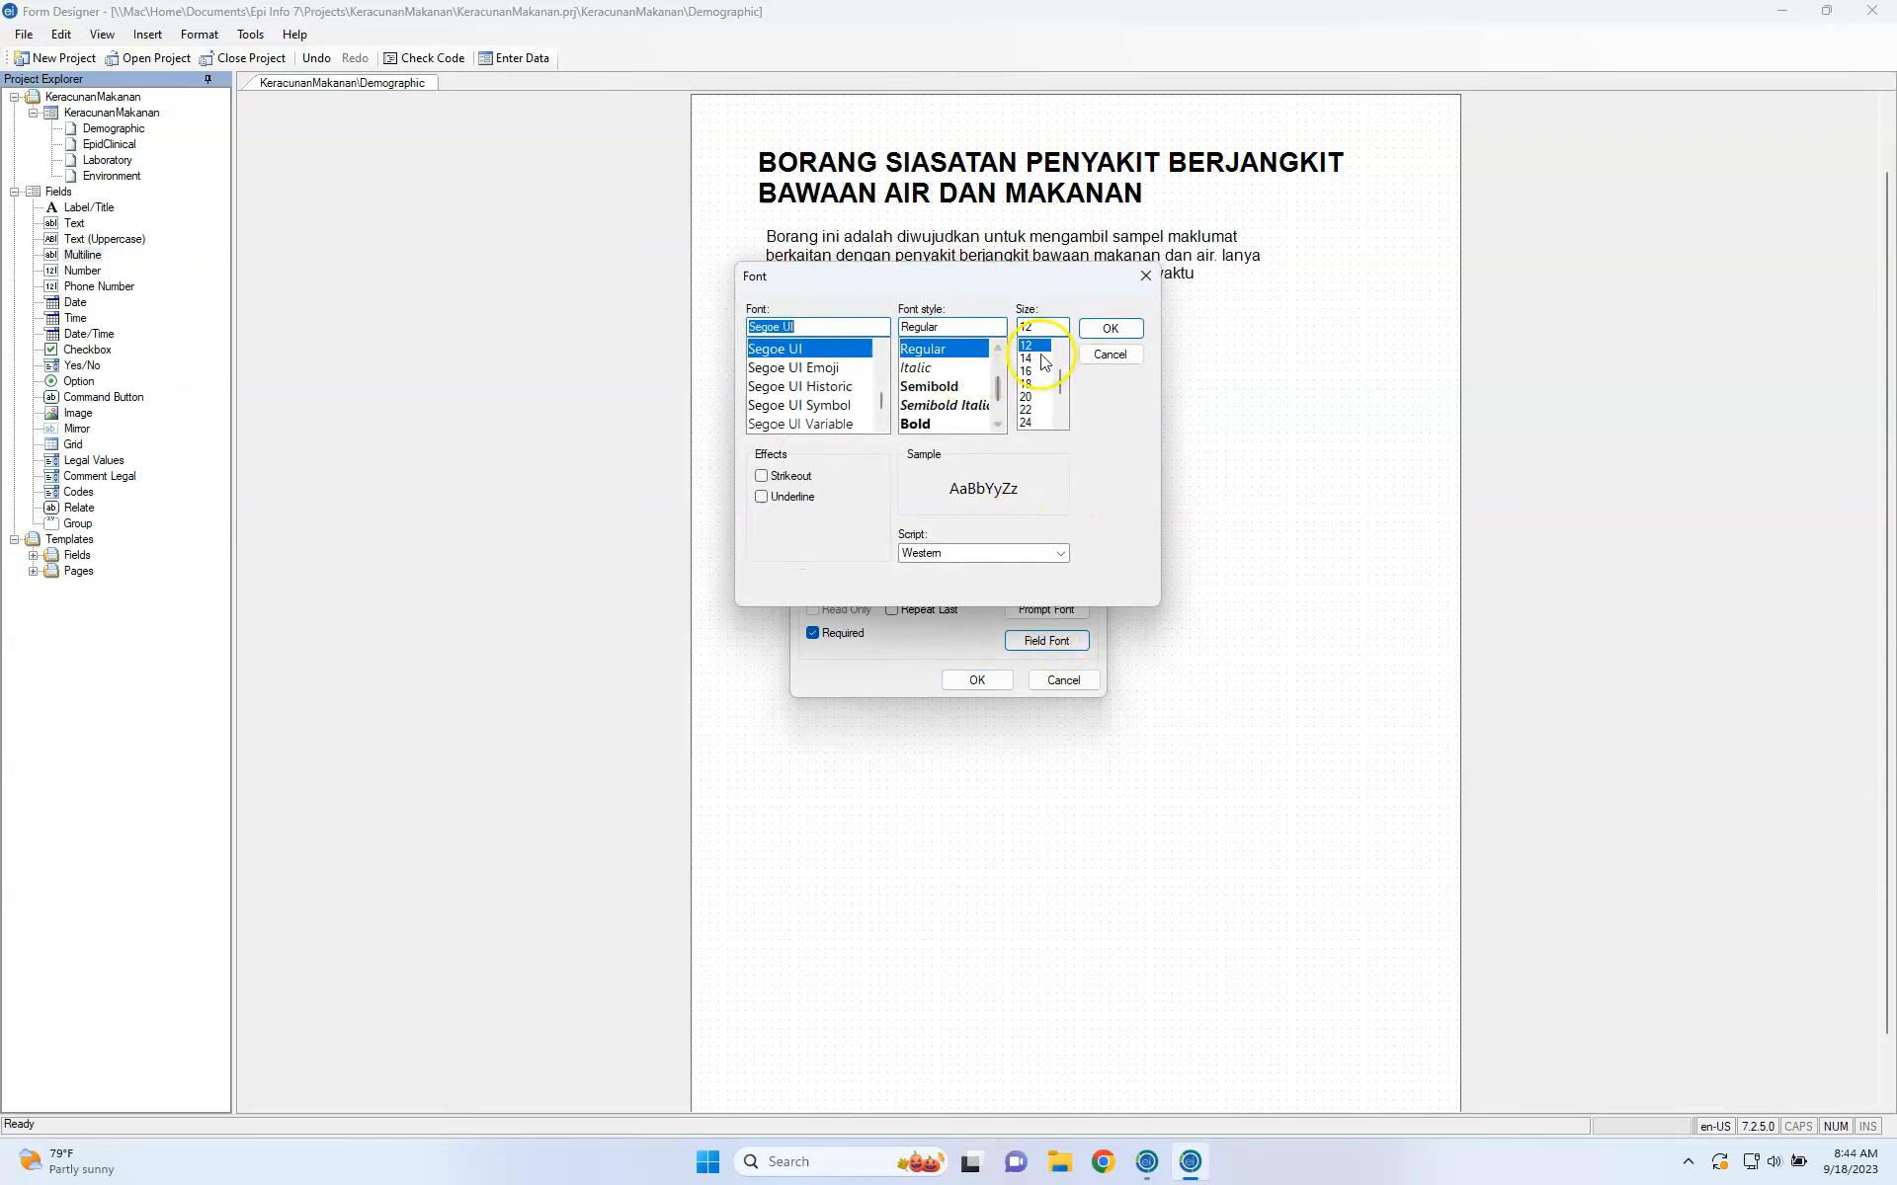
type("Aarial")
double_click(851, 333)
type("Arial")
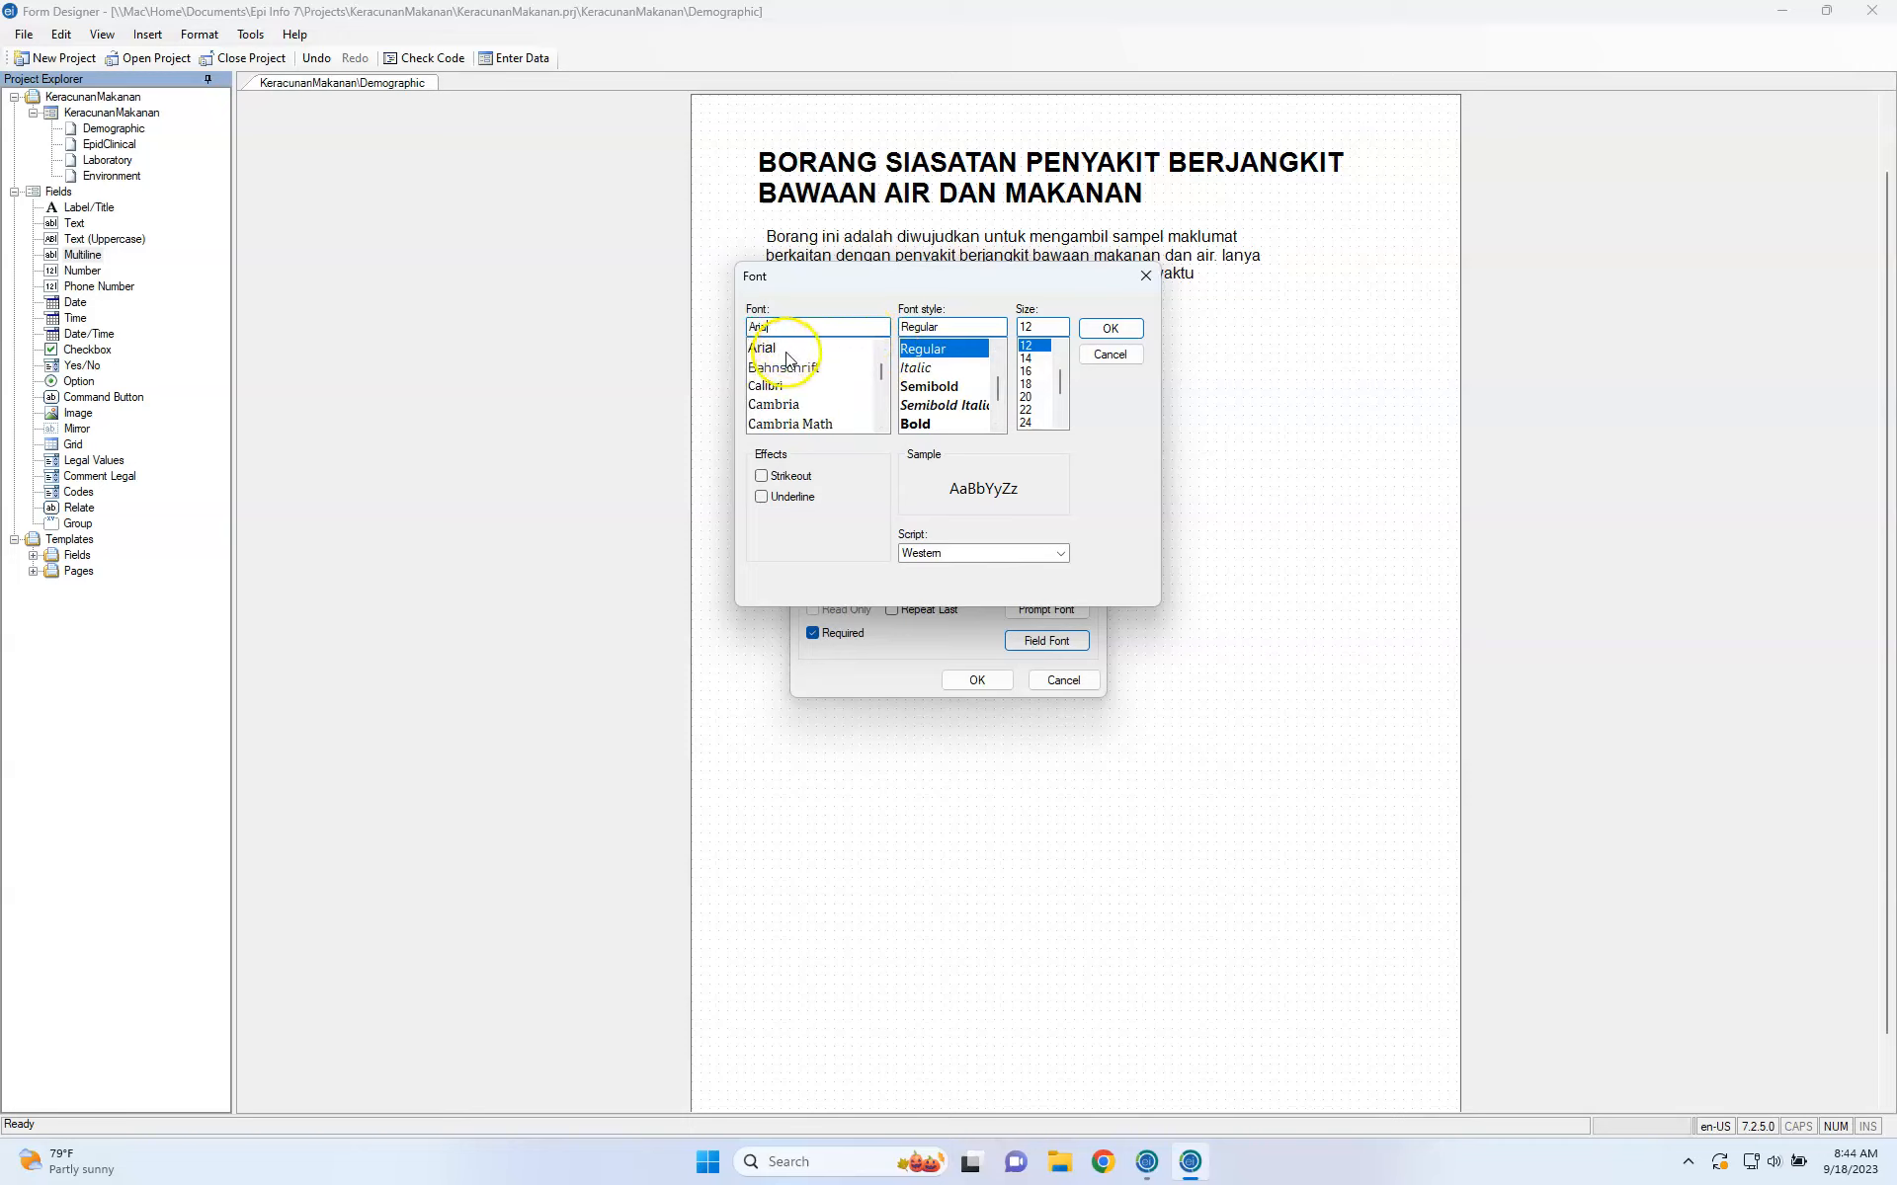
left_click(787, 354)
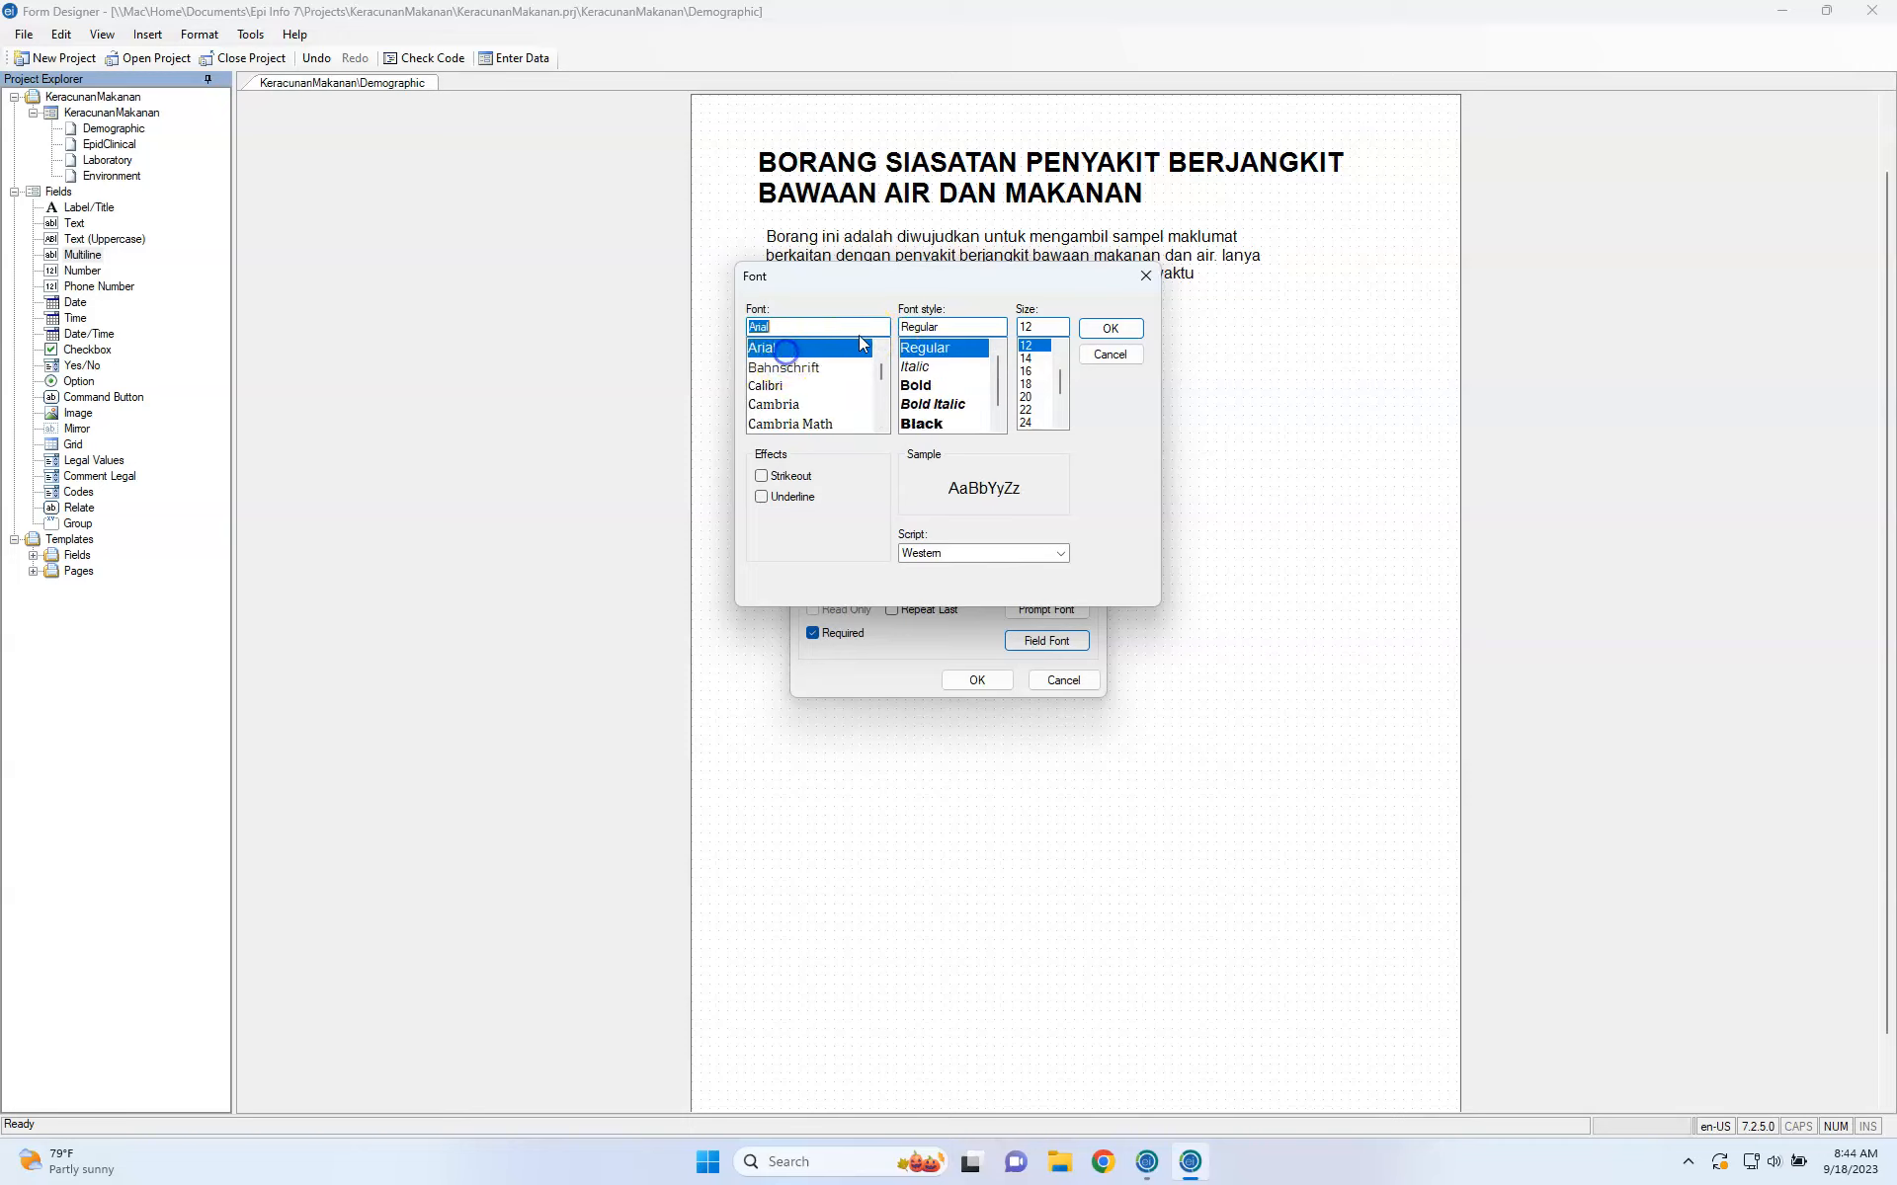
left_click(1103, 329)
left_click(977, 679)
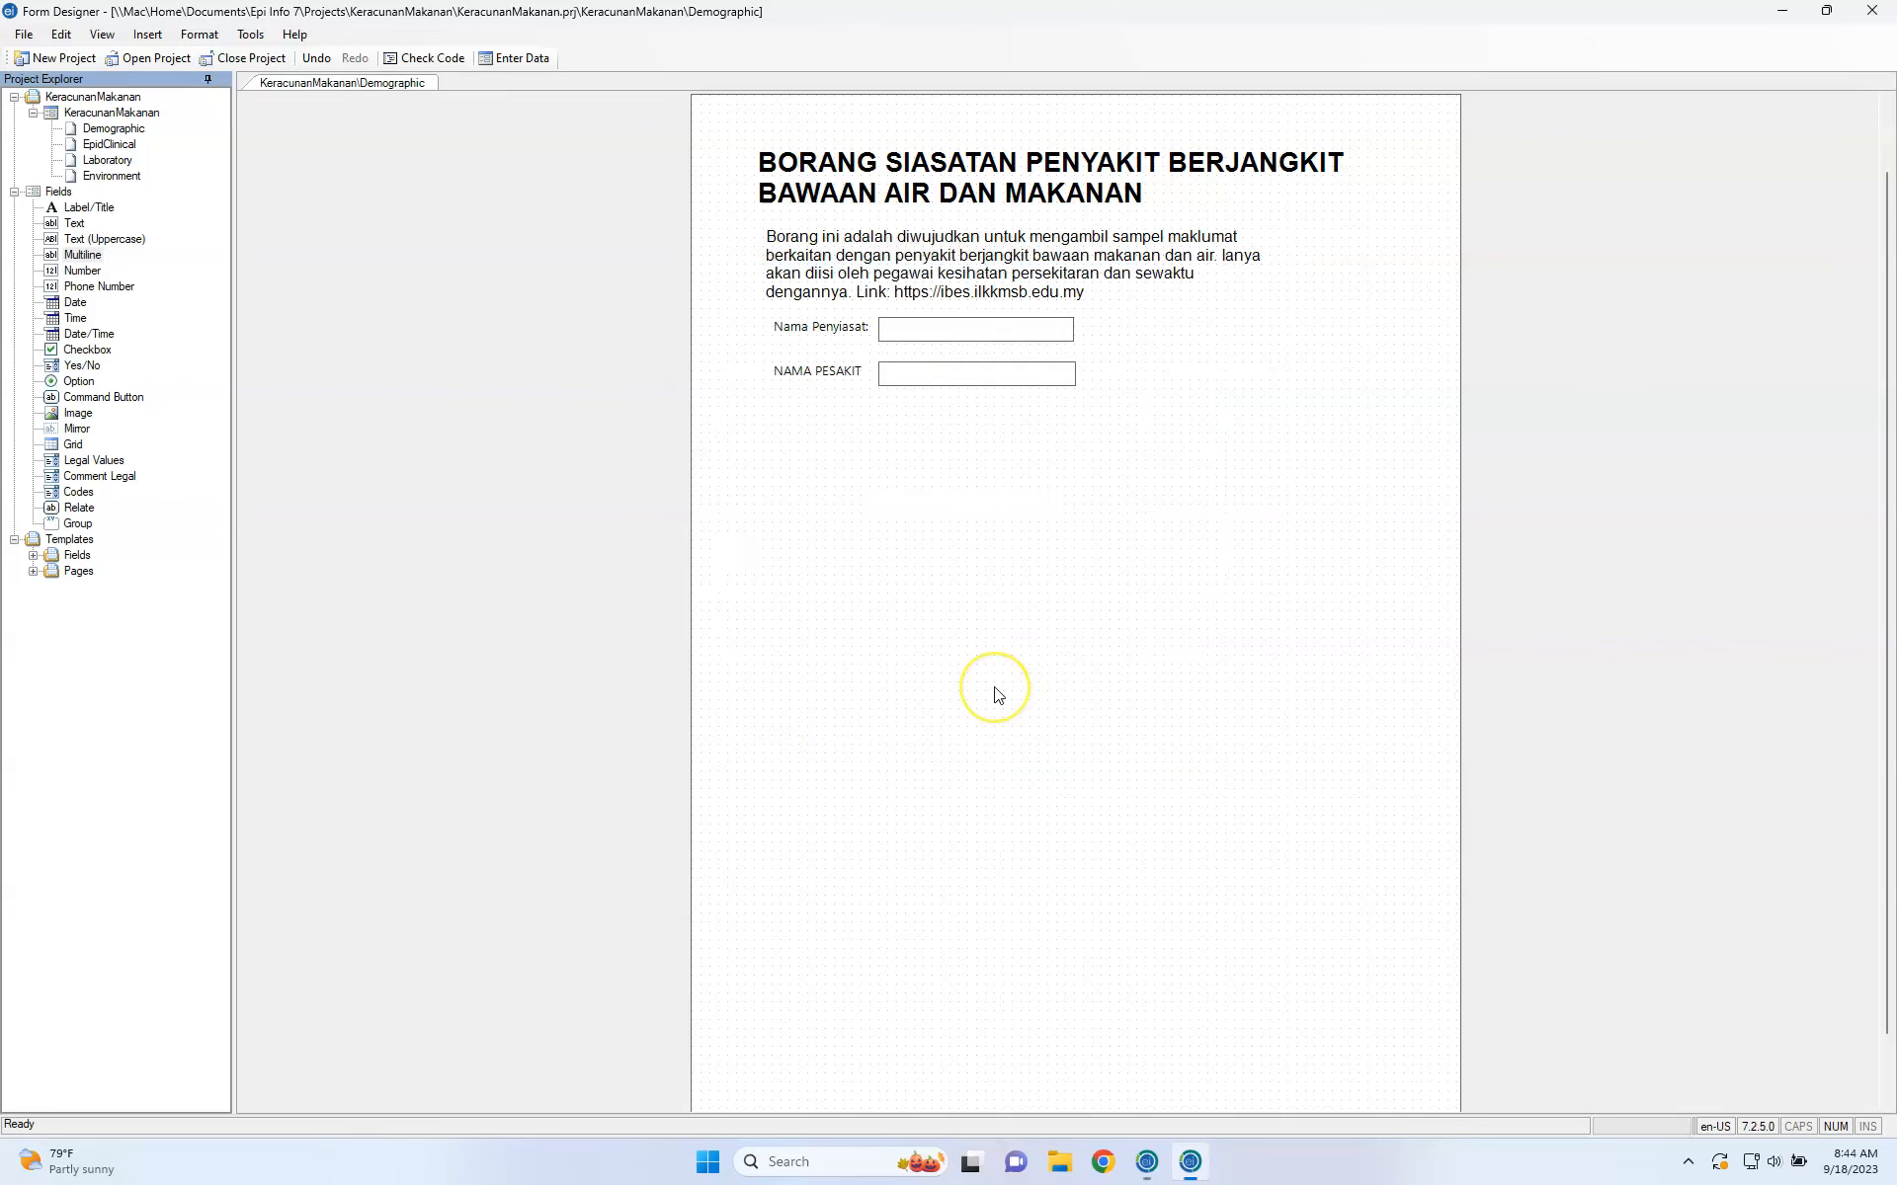
Move the Address field below NAMA PESAKIT and drag its corner to enlarge the text box.
mouse_move(968, 505)
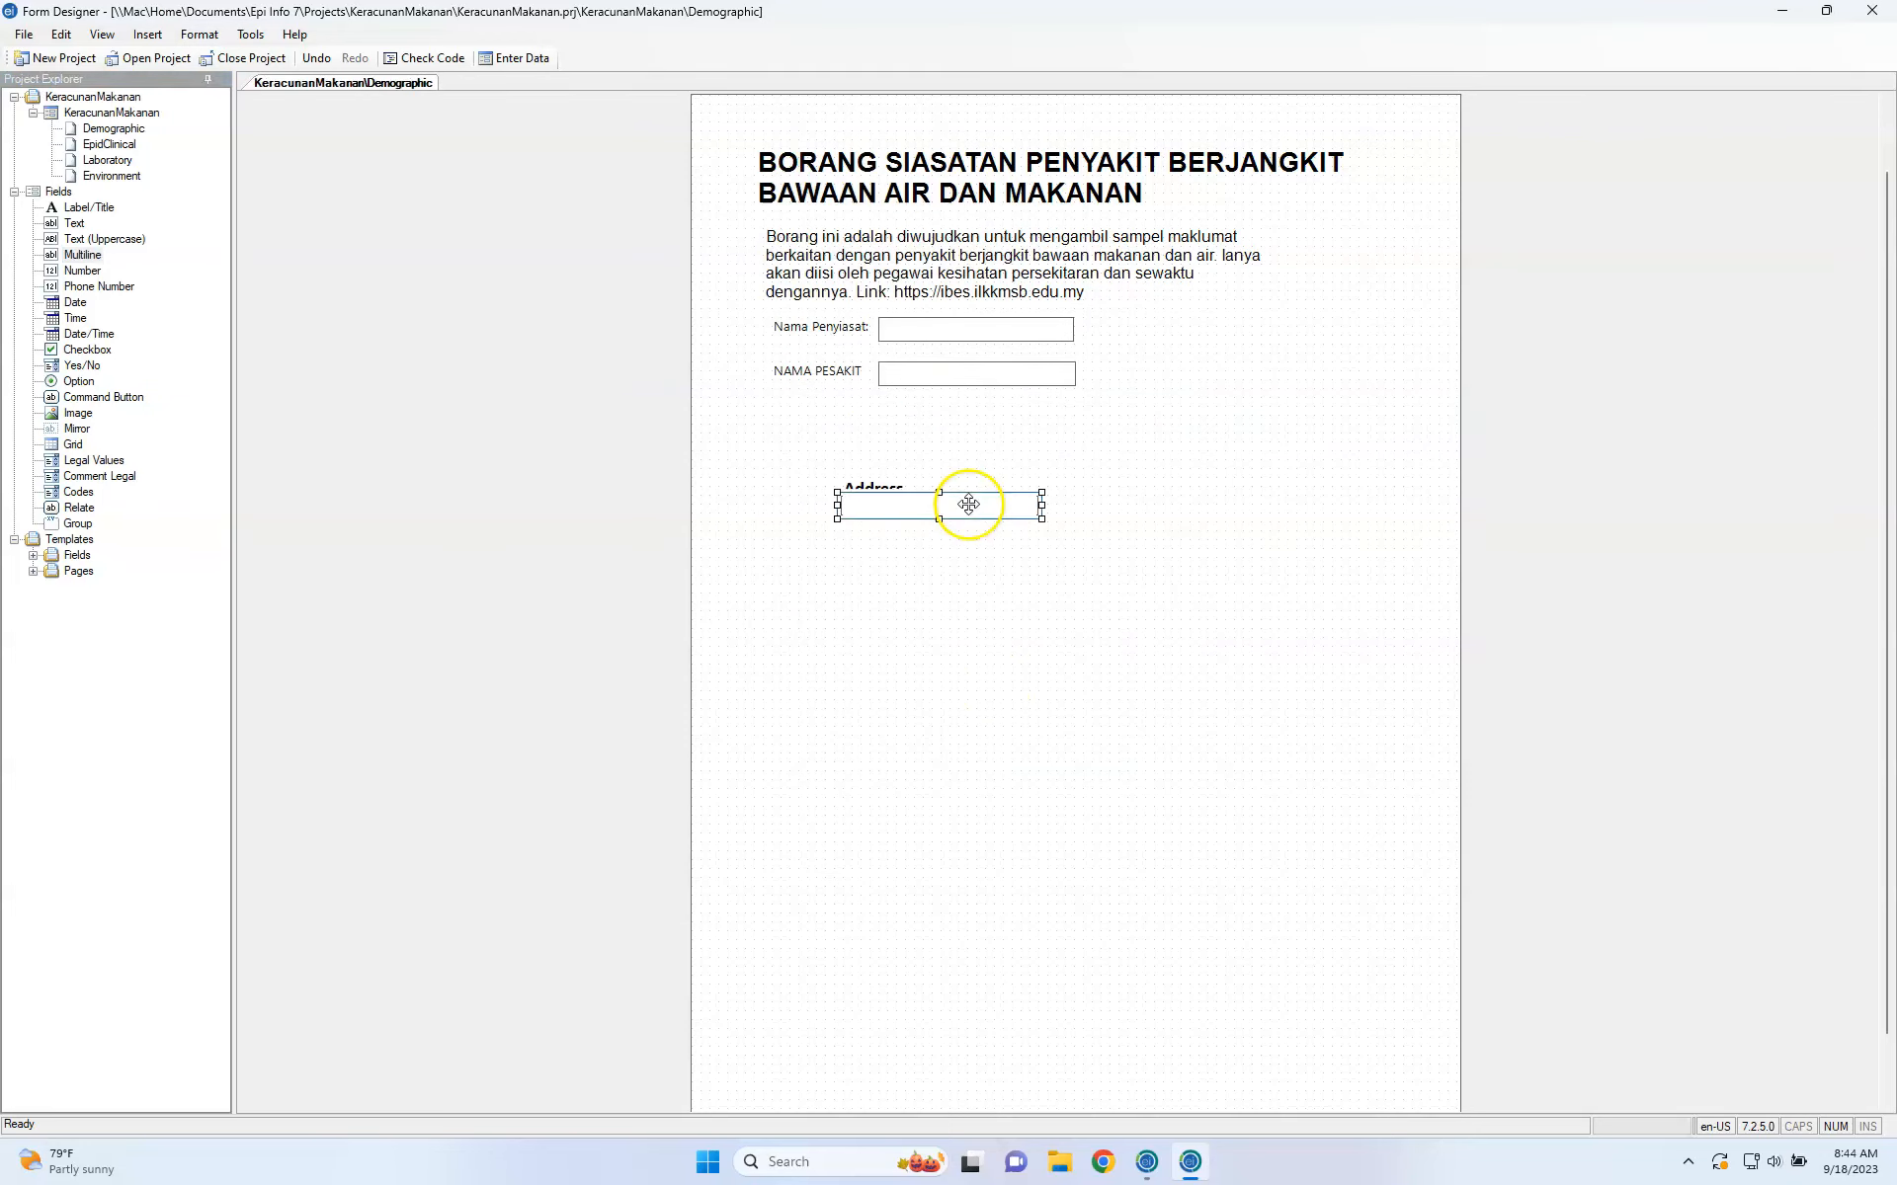
left_click_drag(896, 482, 981, 425)
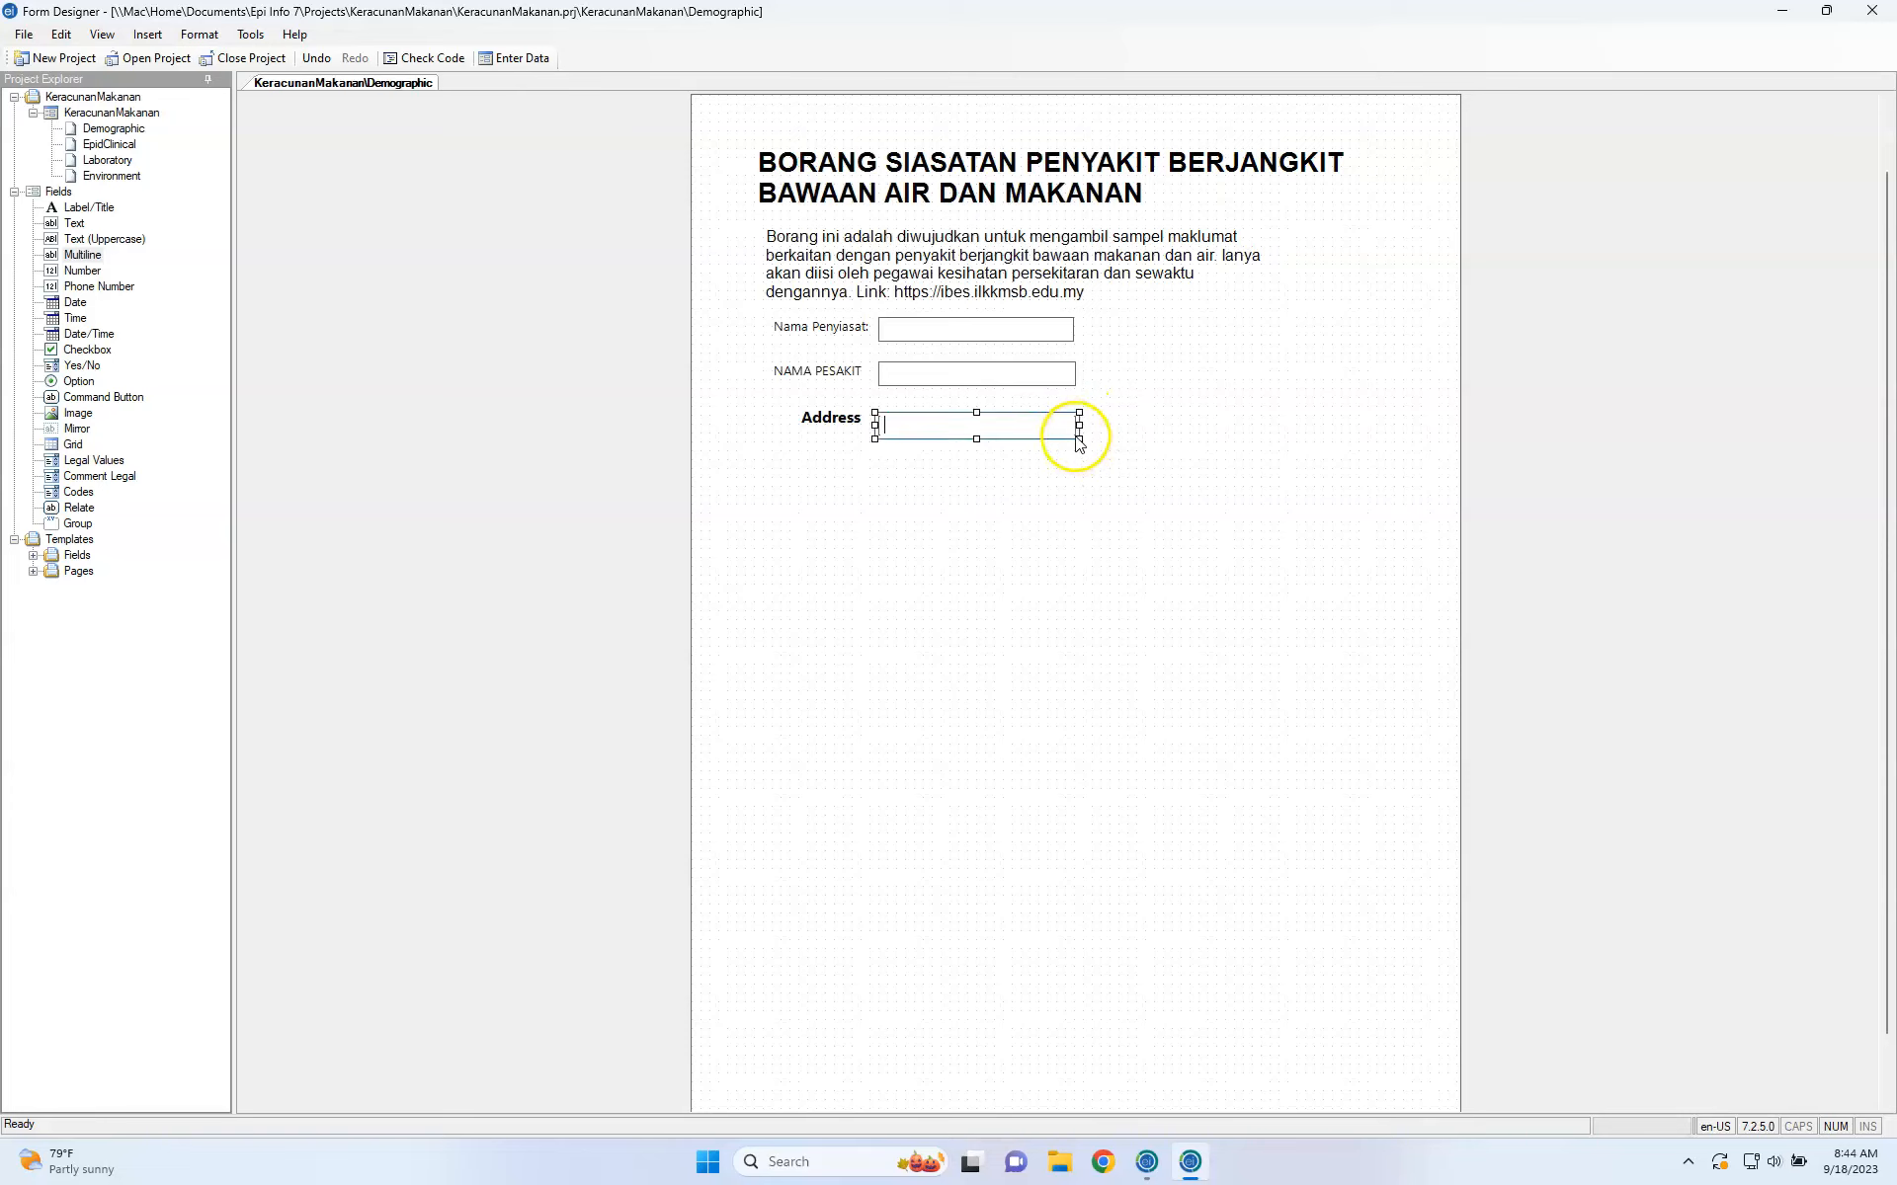
left_click_drag(1081, 440, 1166, 508)
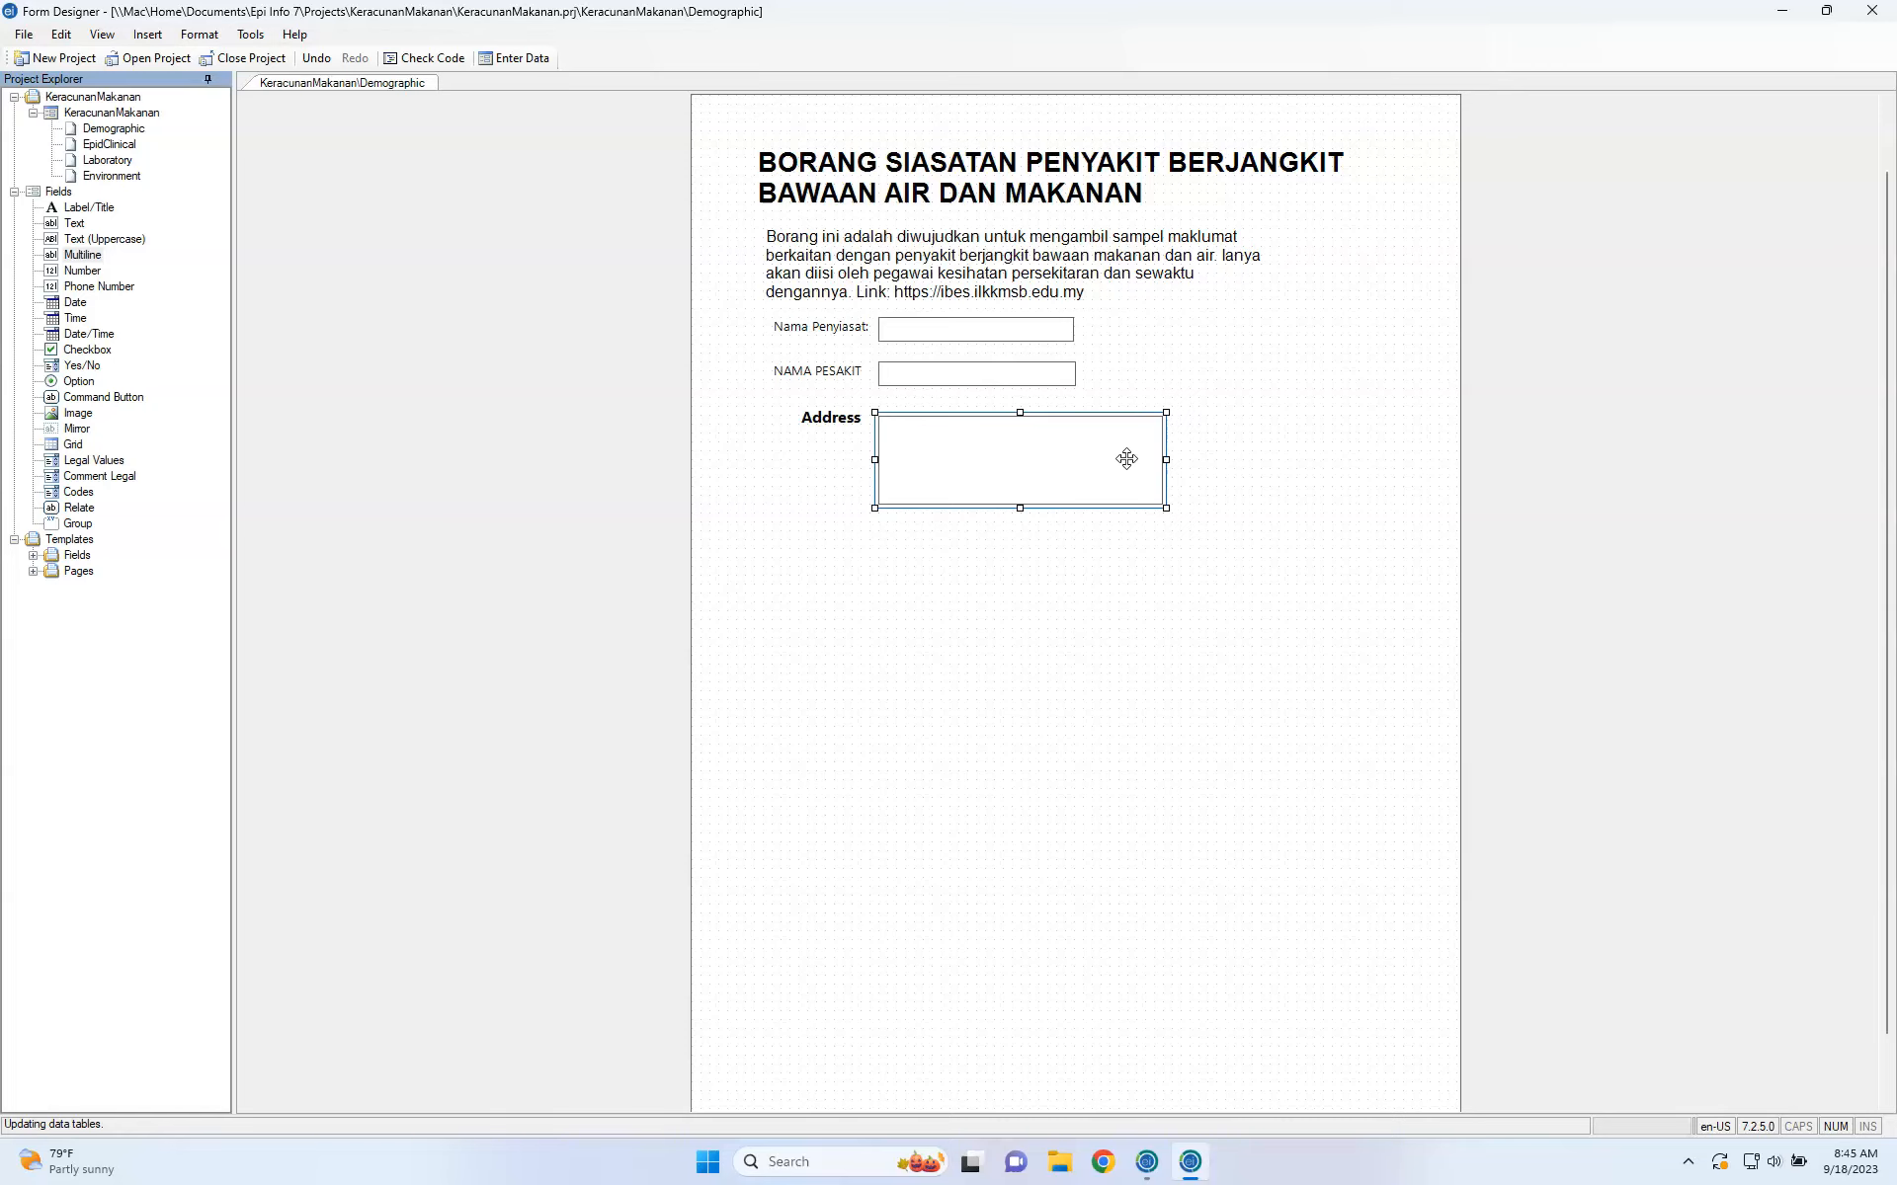
Reselect the Address multiline field on the Demographic page.
left_click(1049, 579)
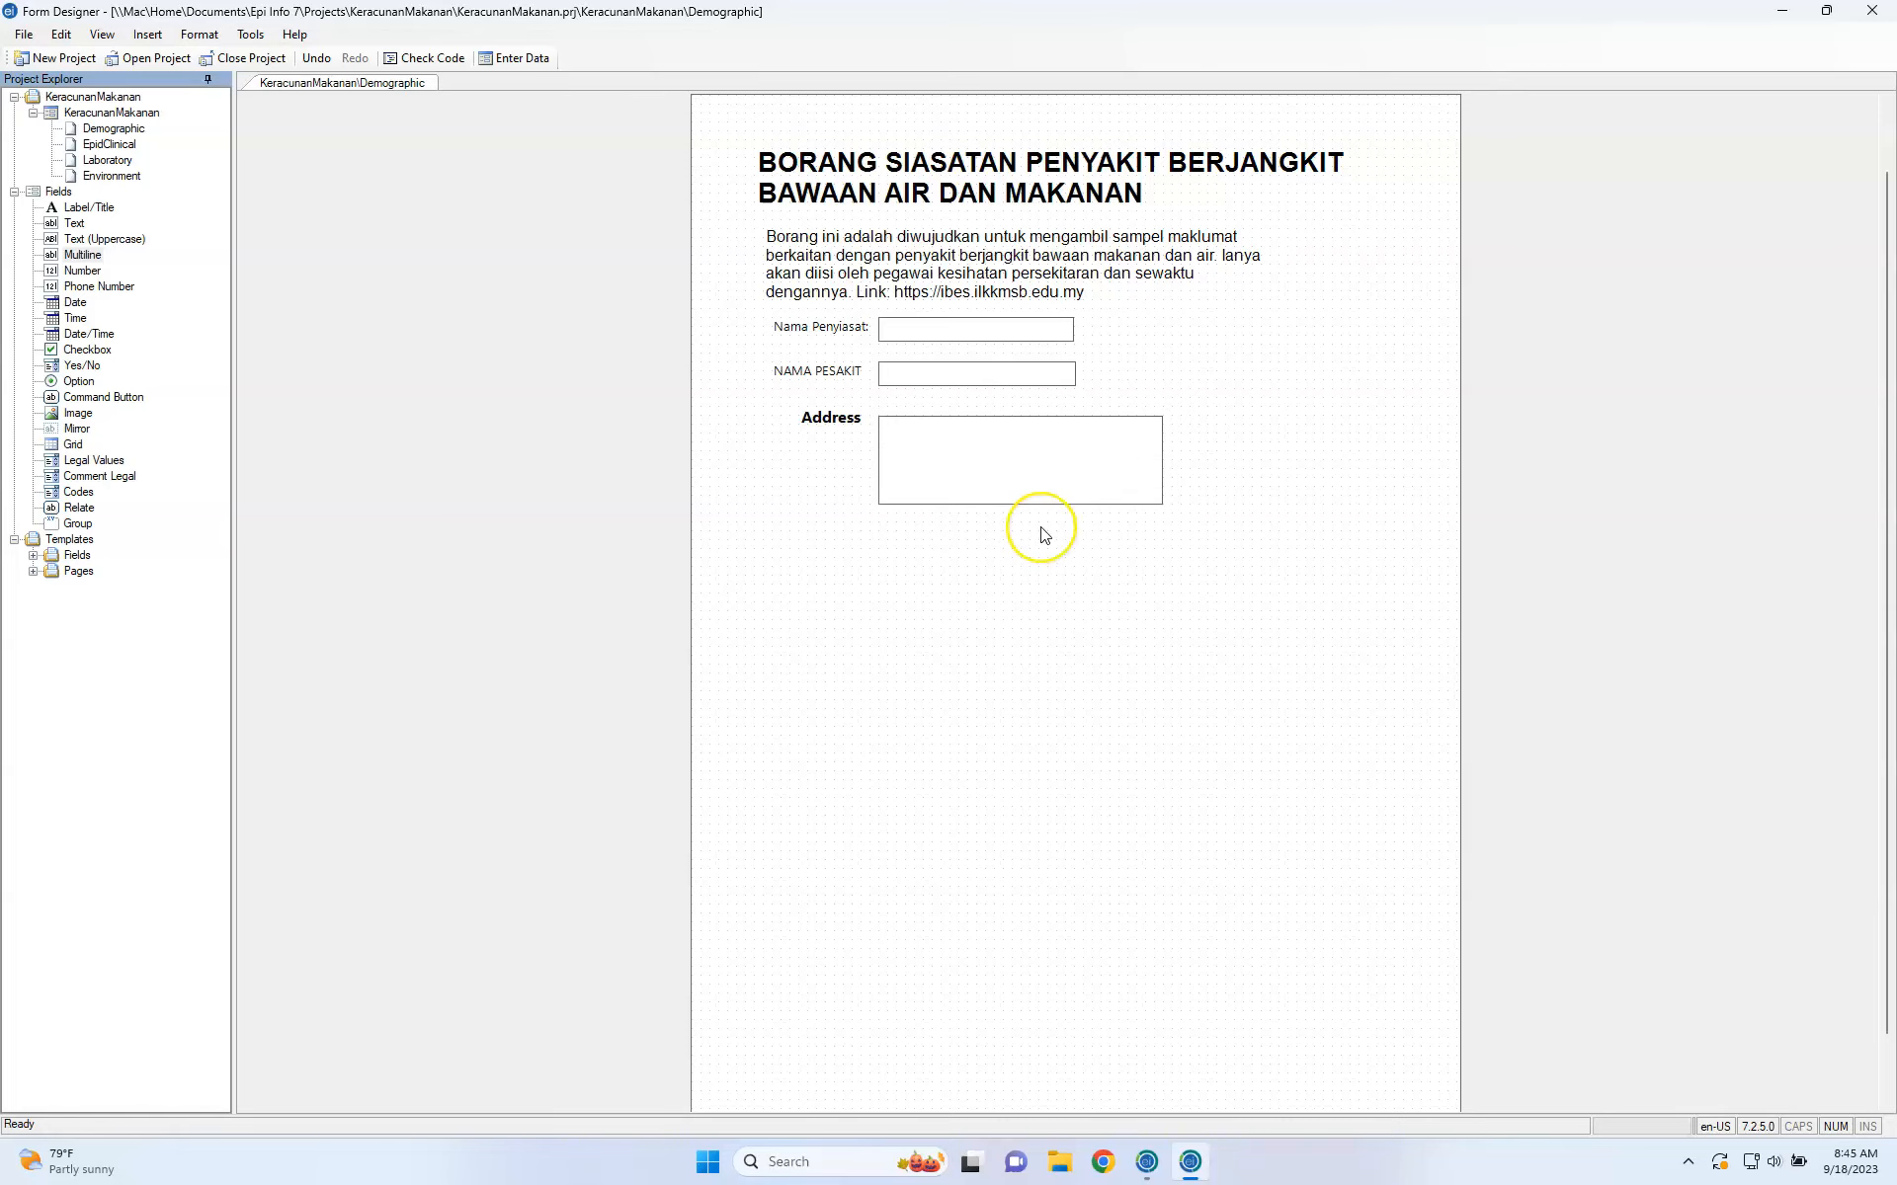
key("ctrl+Left")
key("ctrl+Right")
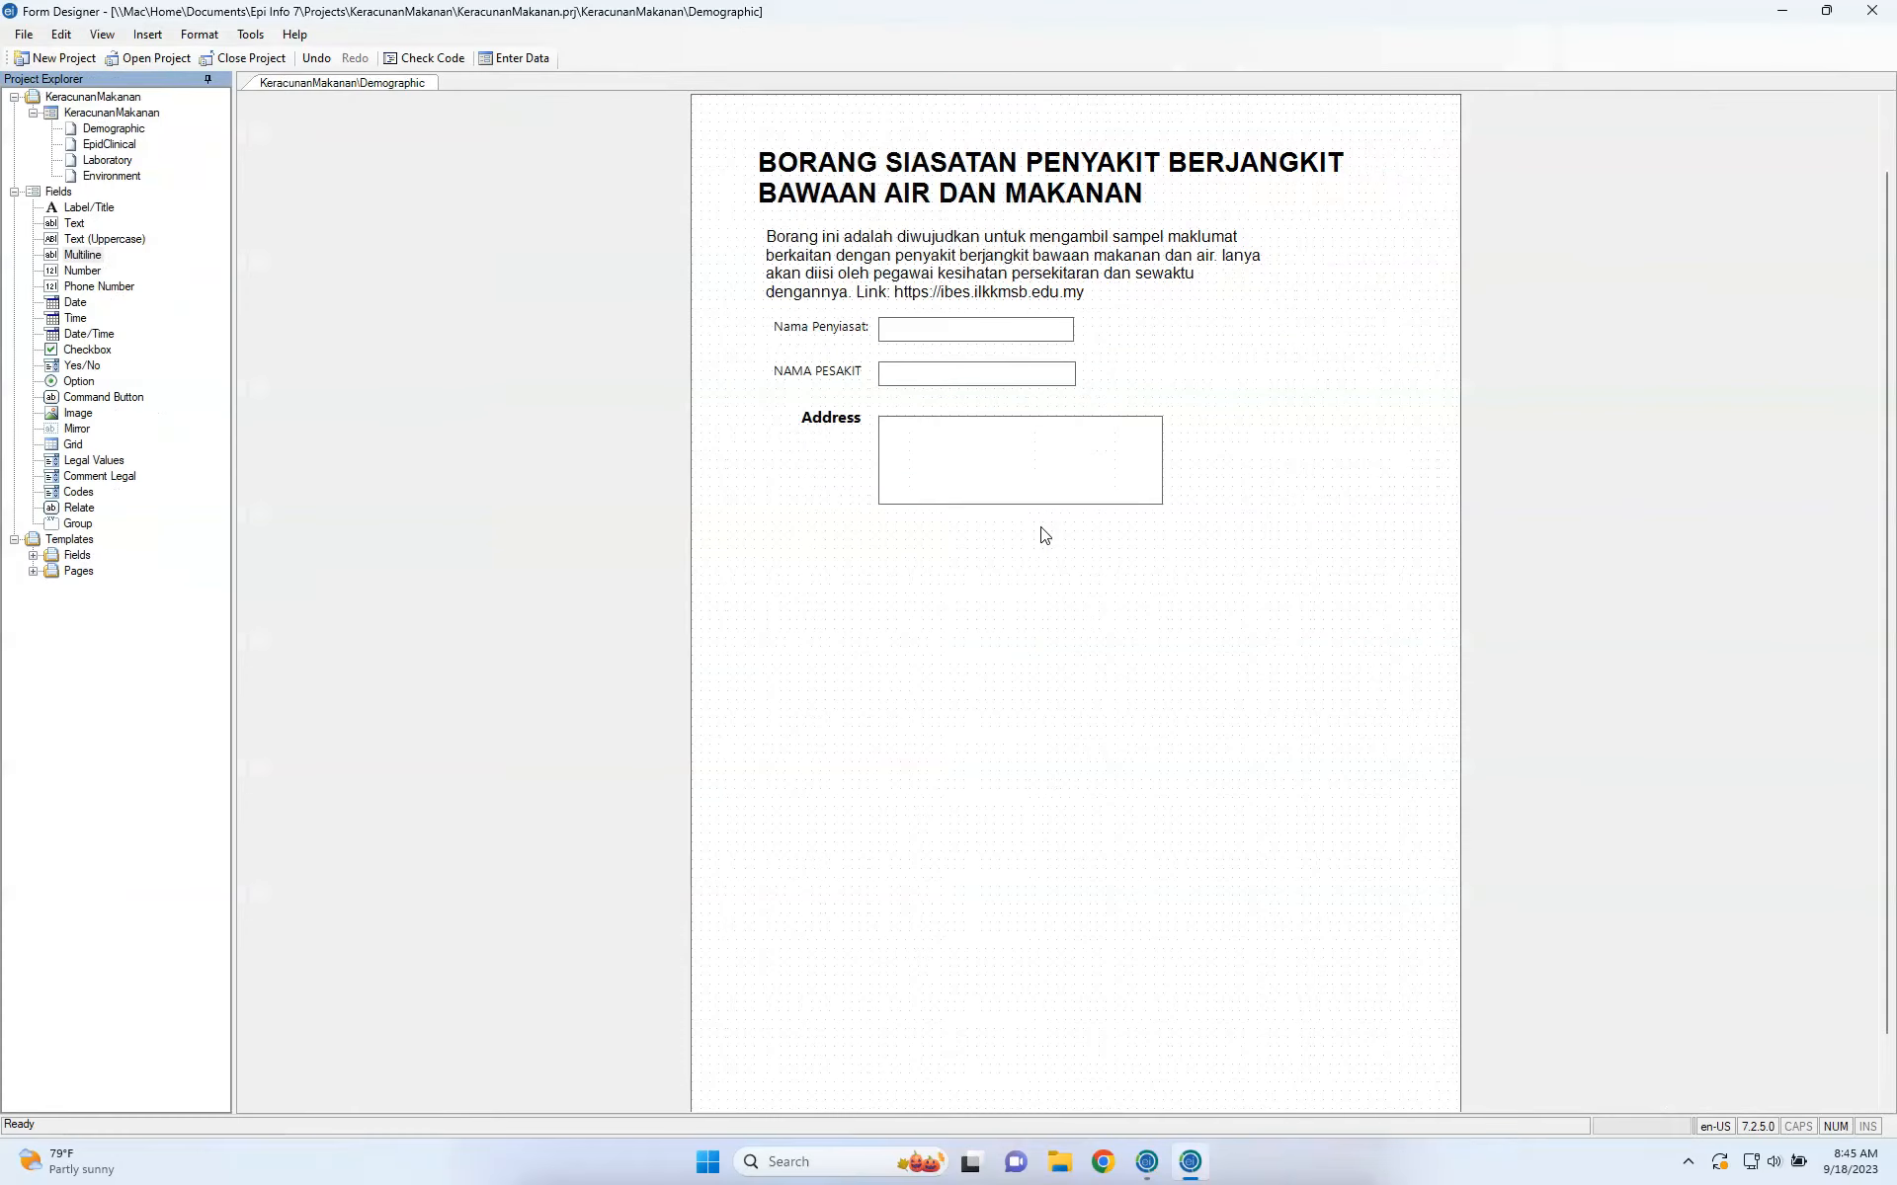
left_click(1027, 426)
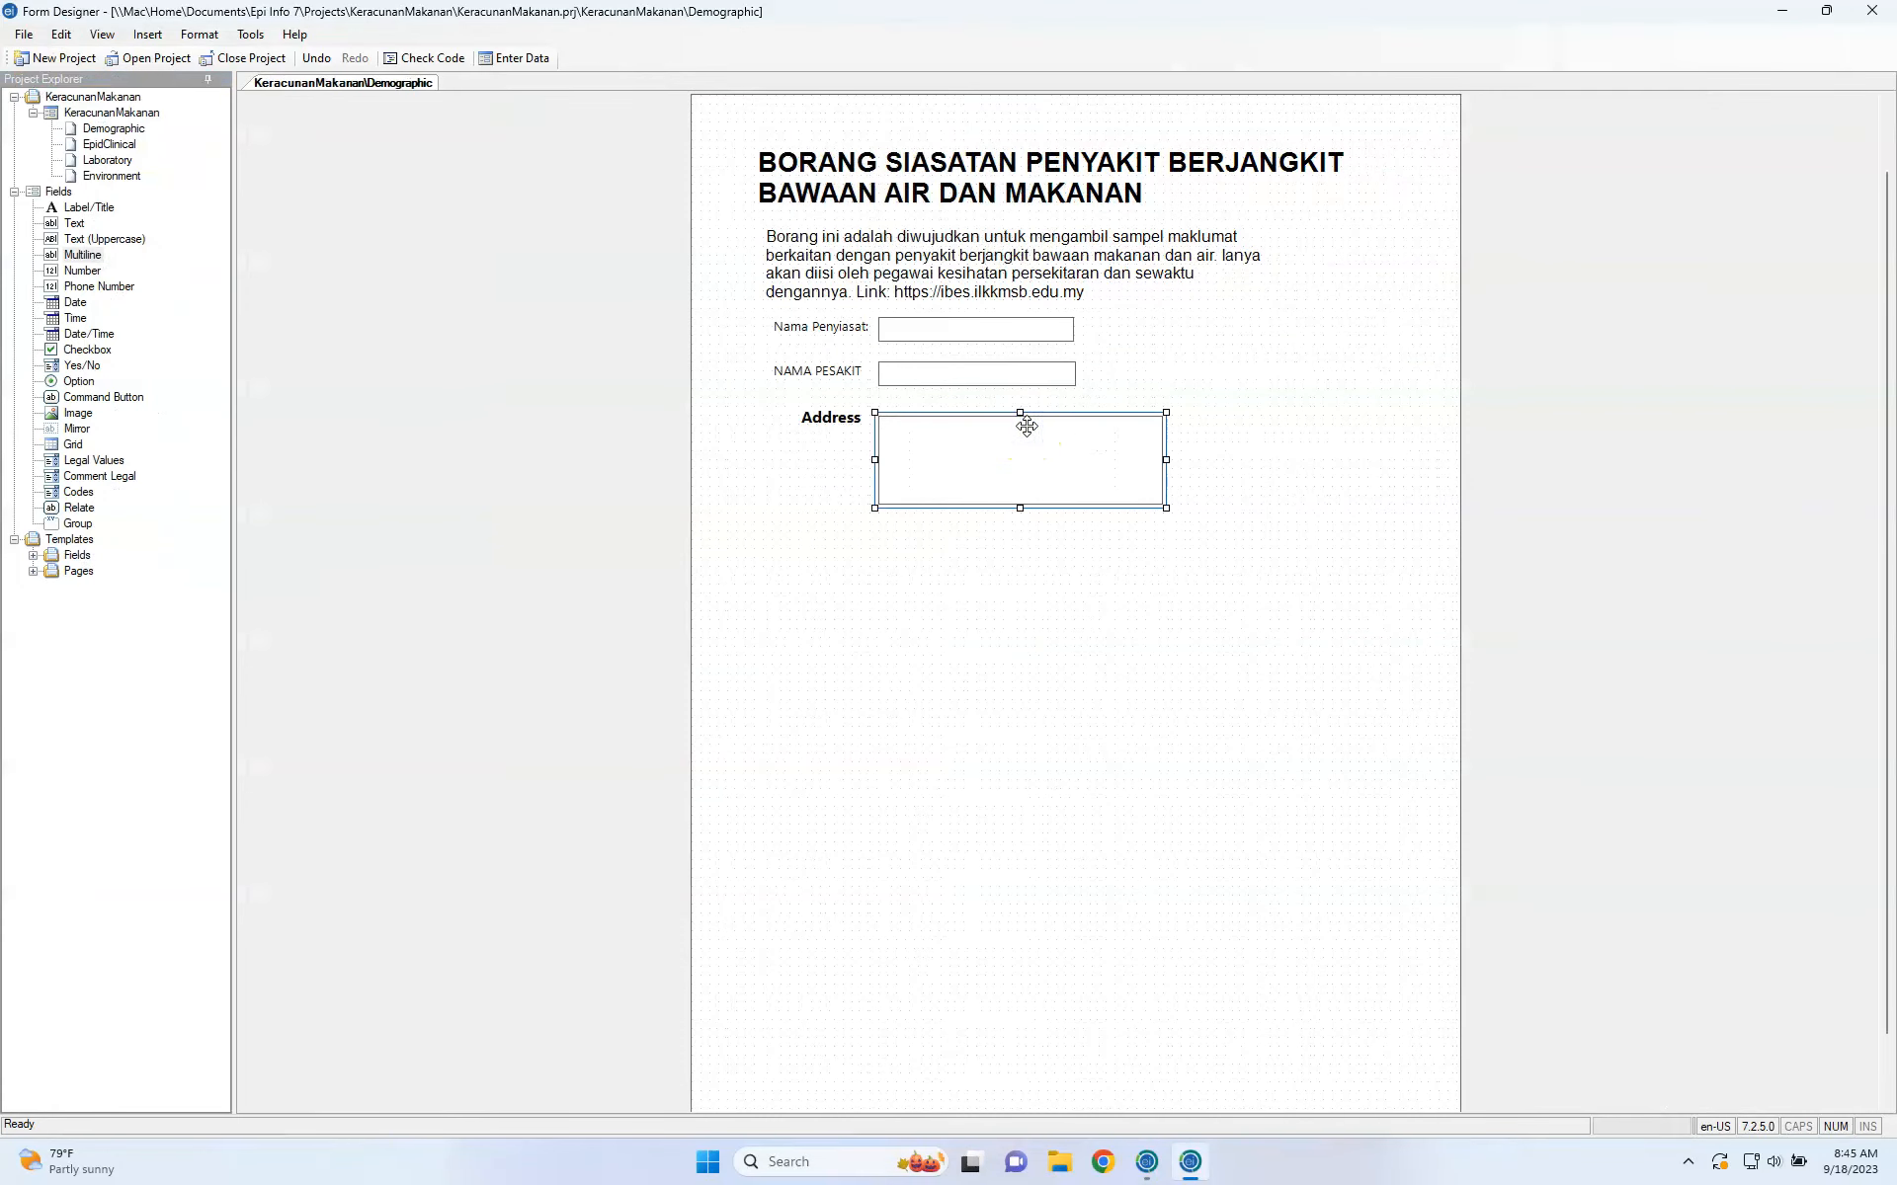
left_click(978, 462)
Create the KeracunanMakanan data table starting at ID 1 and open Enter Data.
left_click(507, 59)
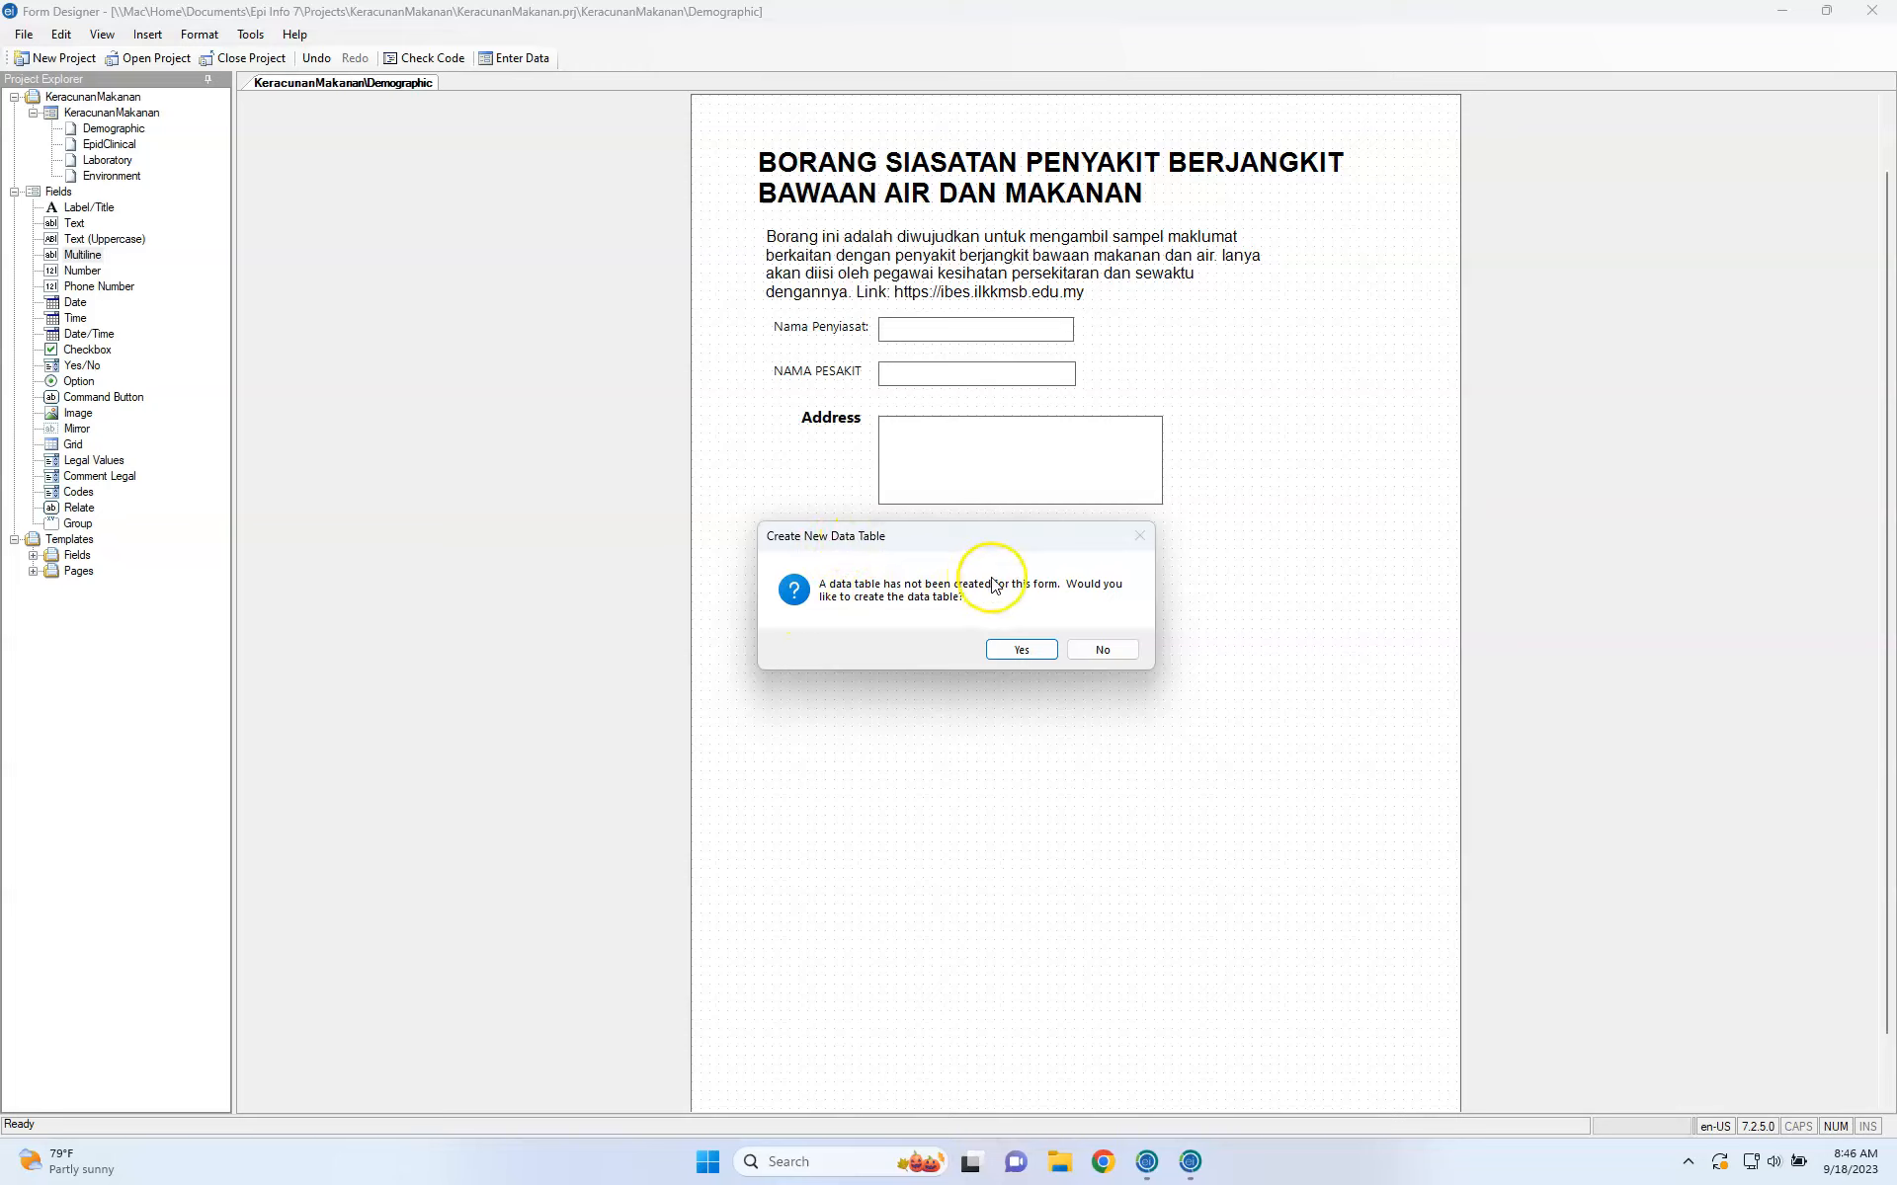
left_click(1025, 652)
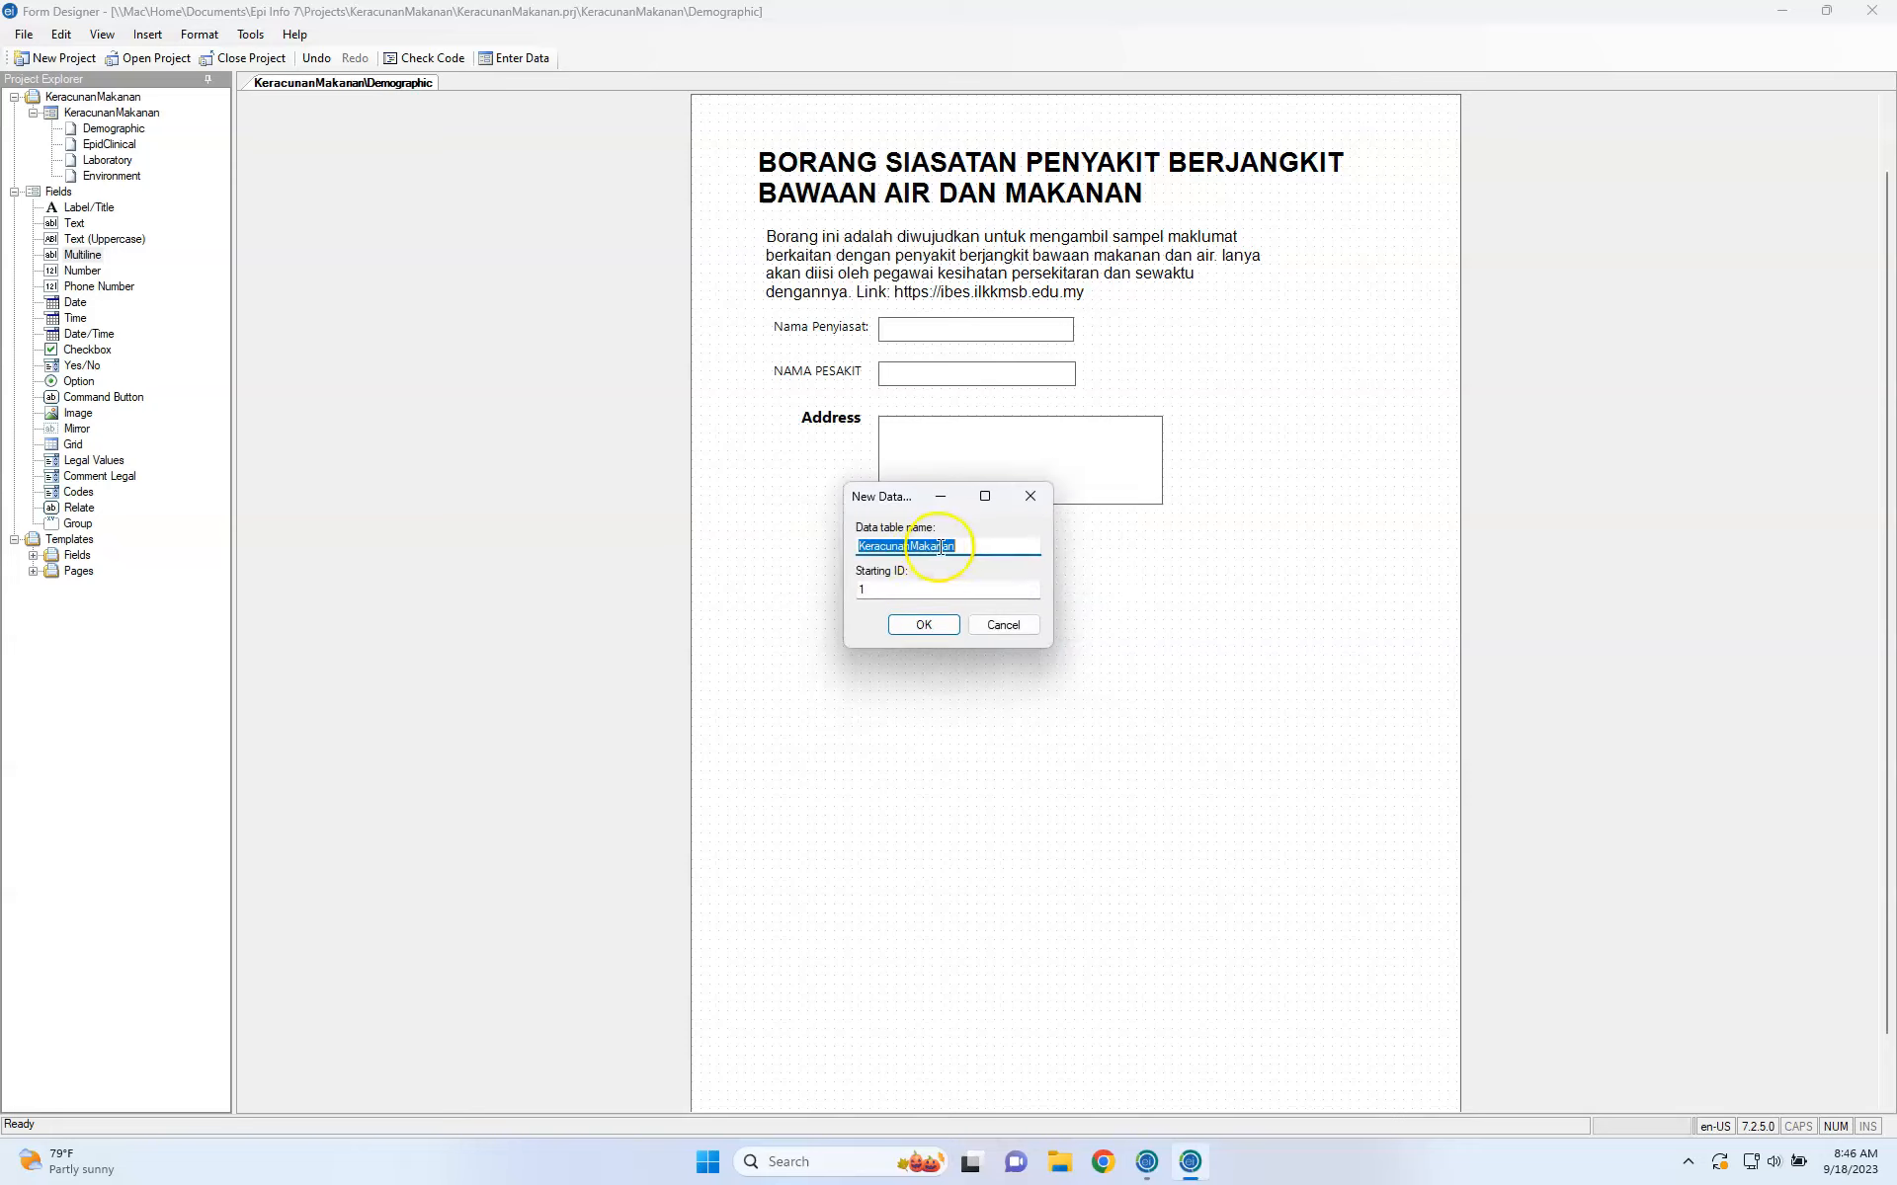
left_click(924, 623)
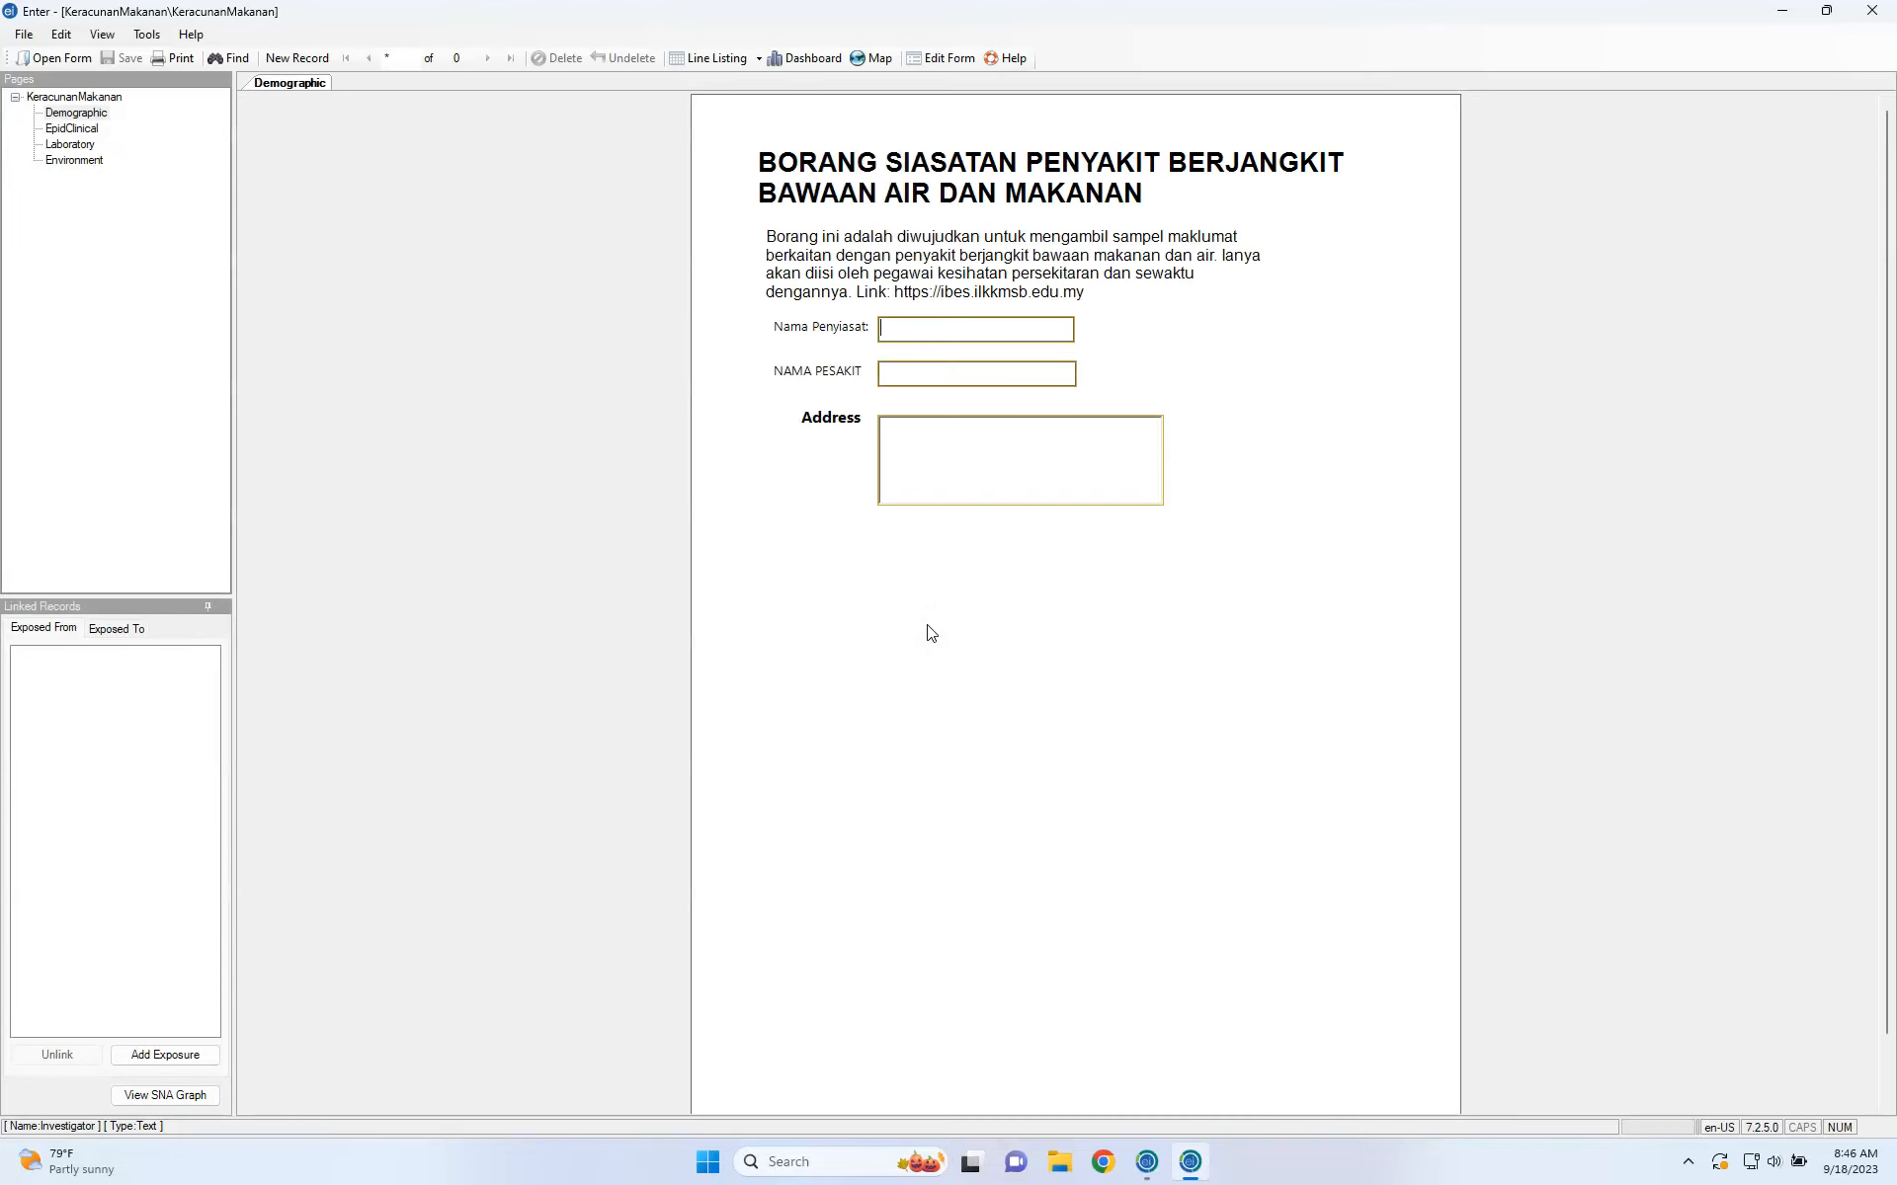
Fill in a test investigator name, patient name and street address in the first record.
type("Syazwan")
key("Tab")
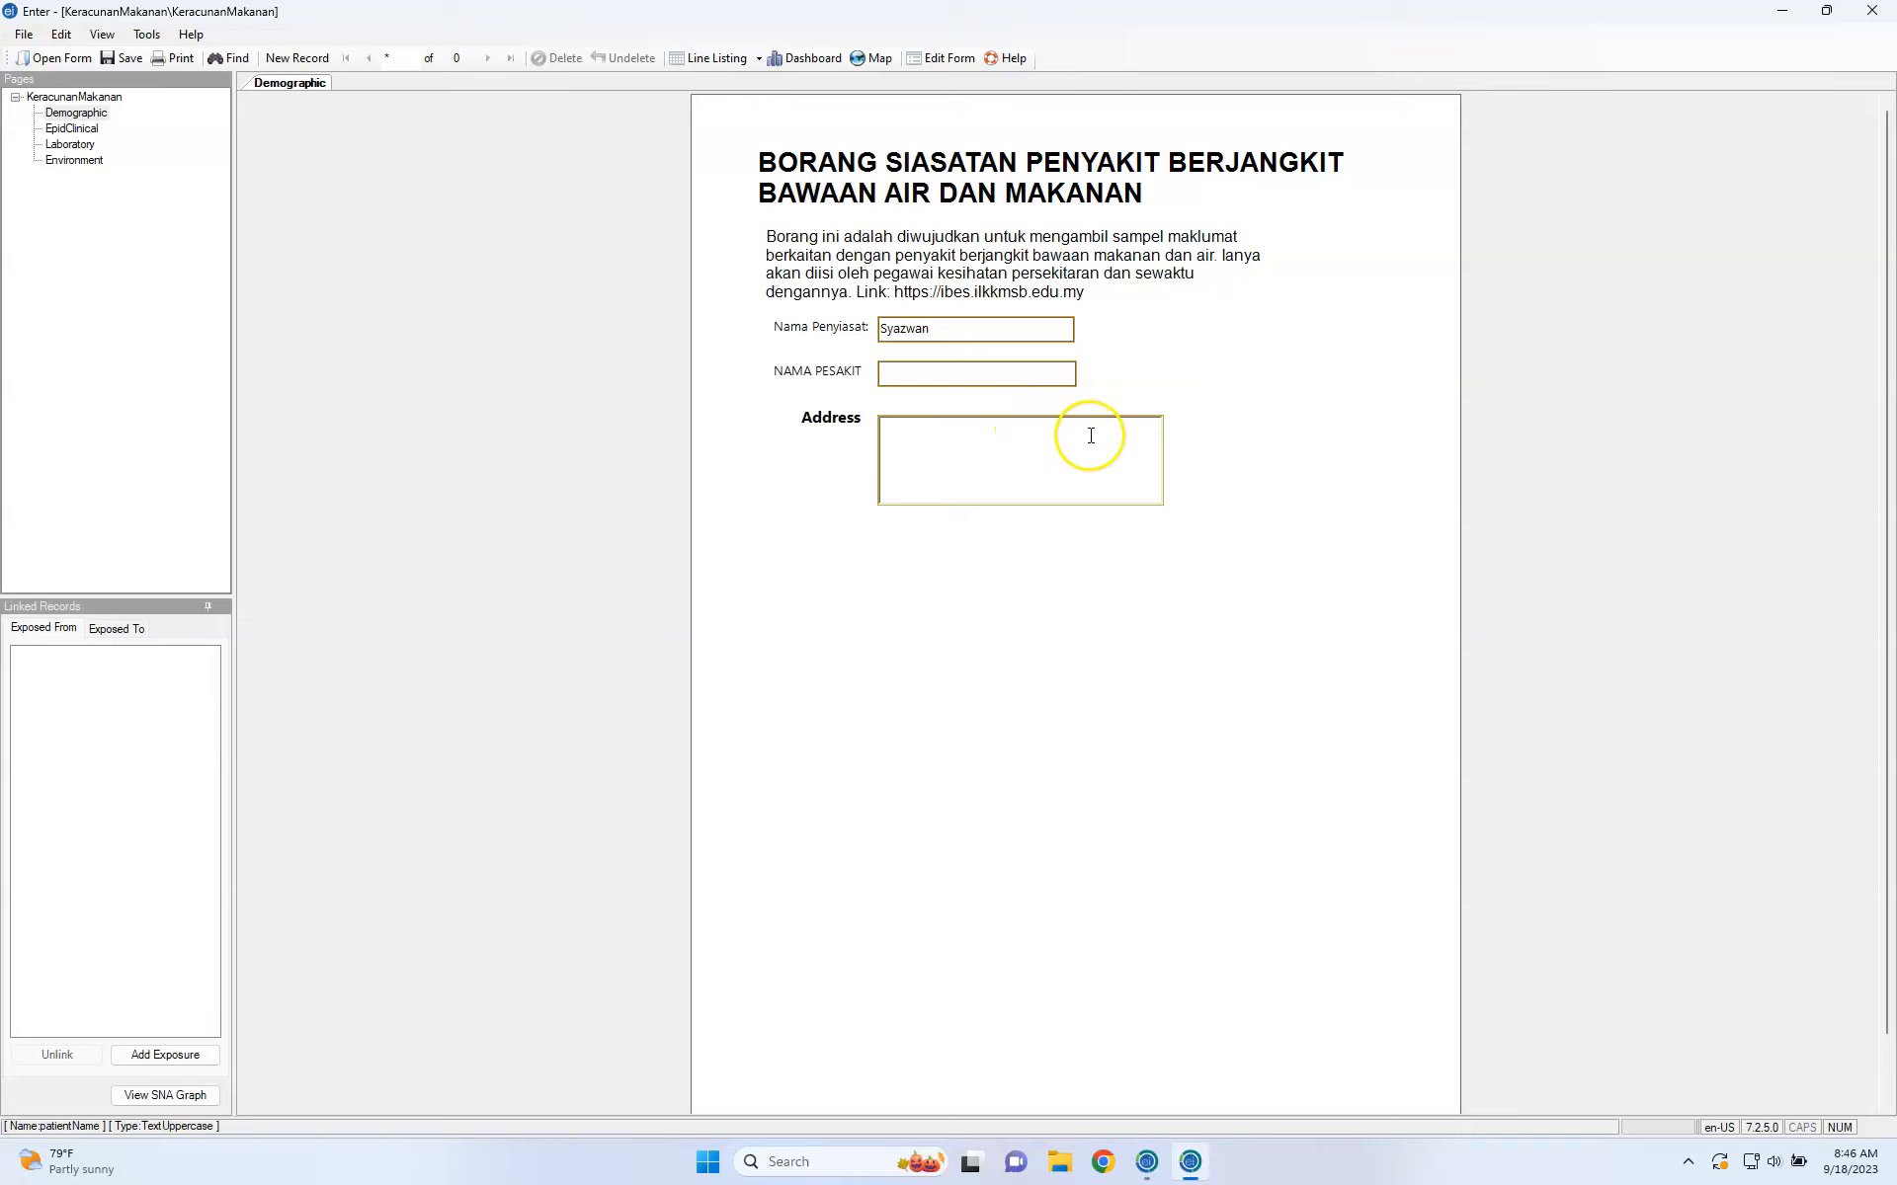
key("Tab")
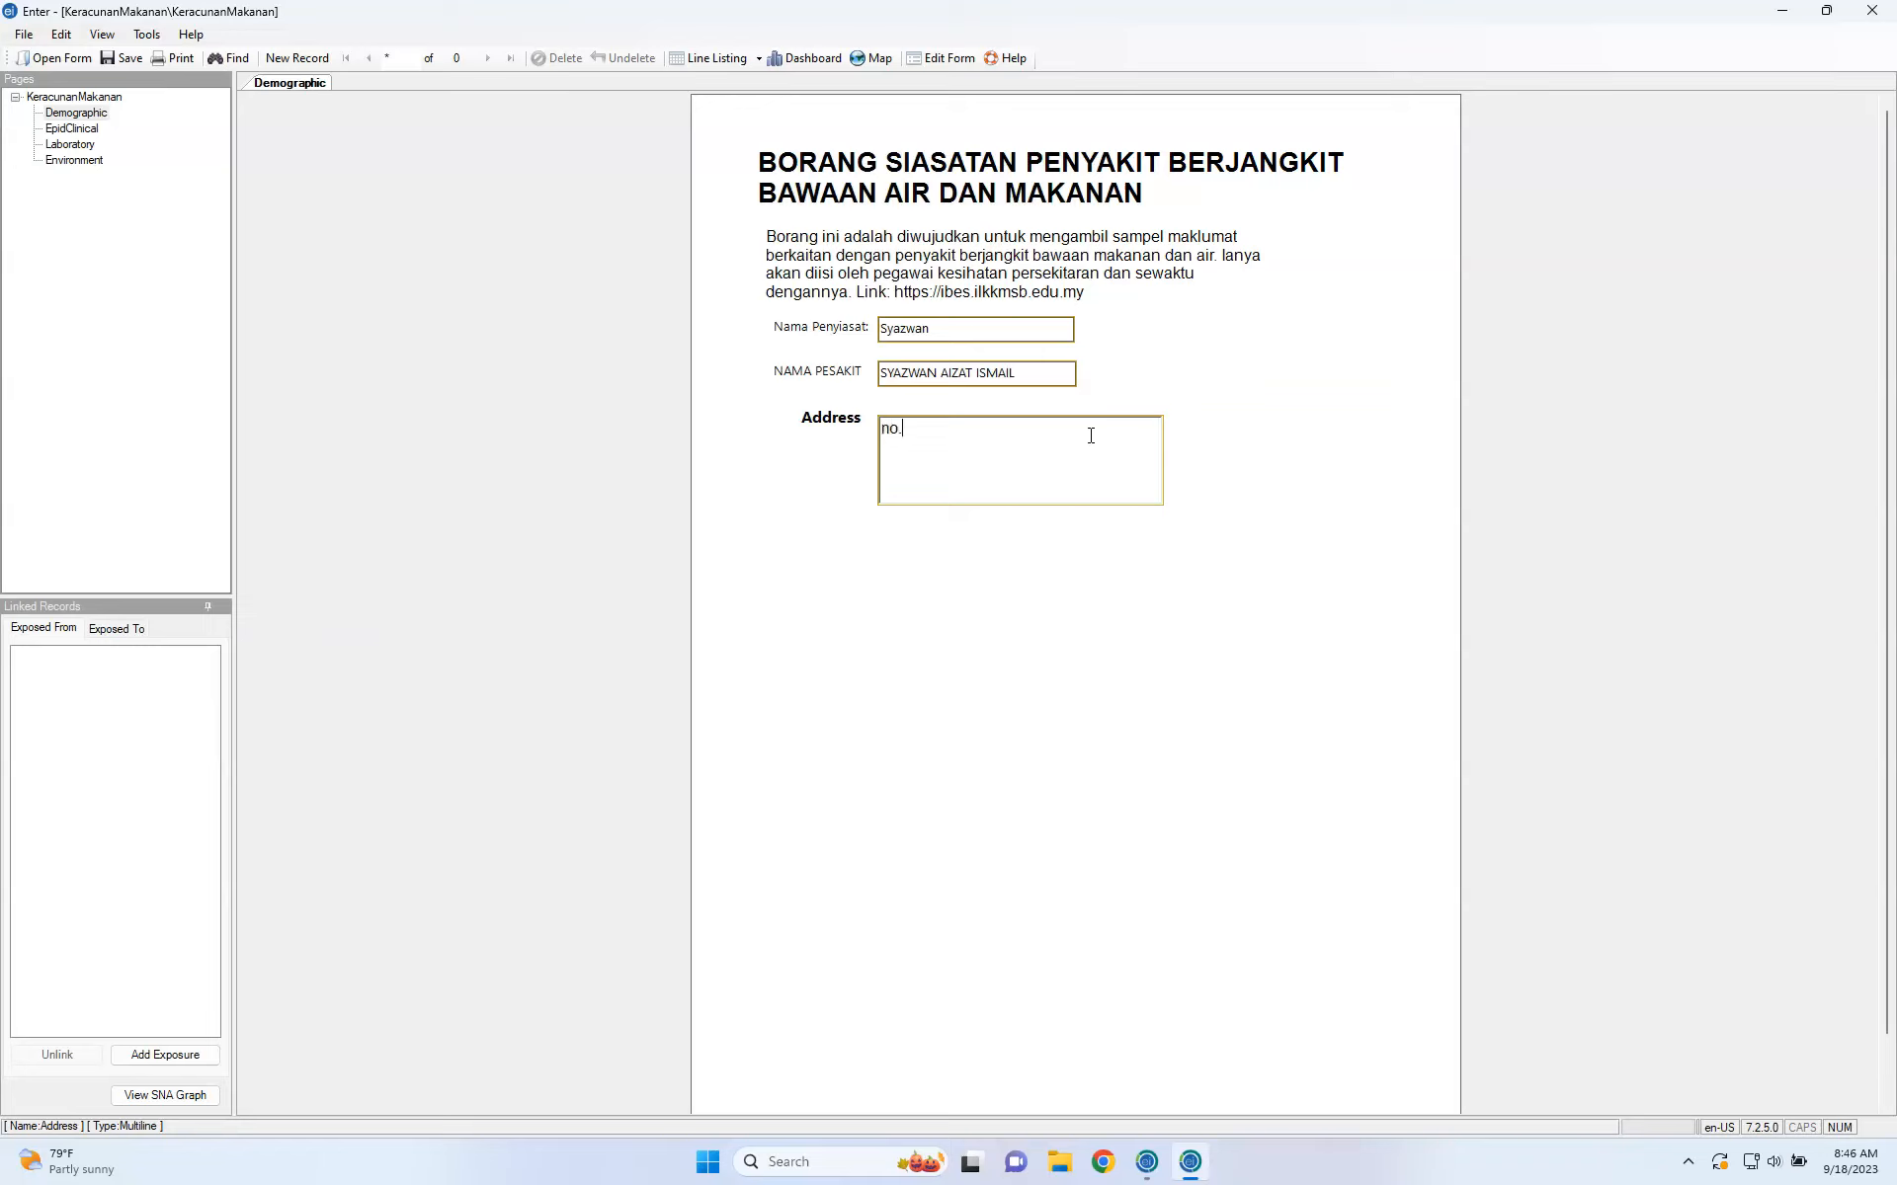
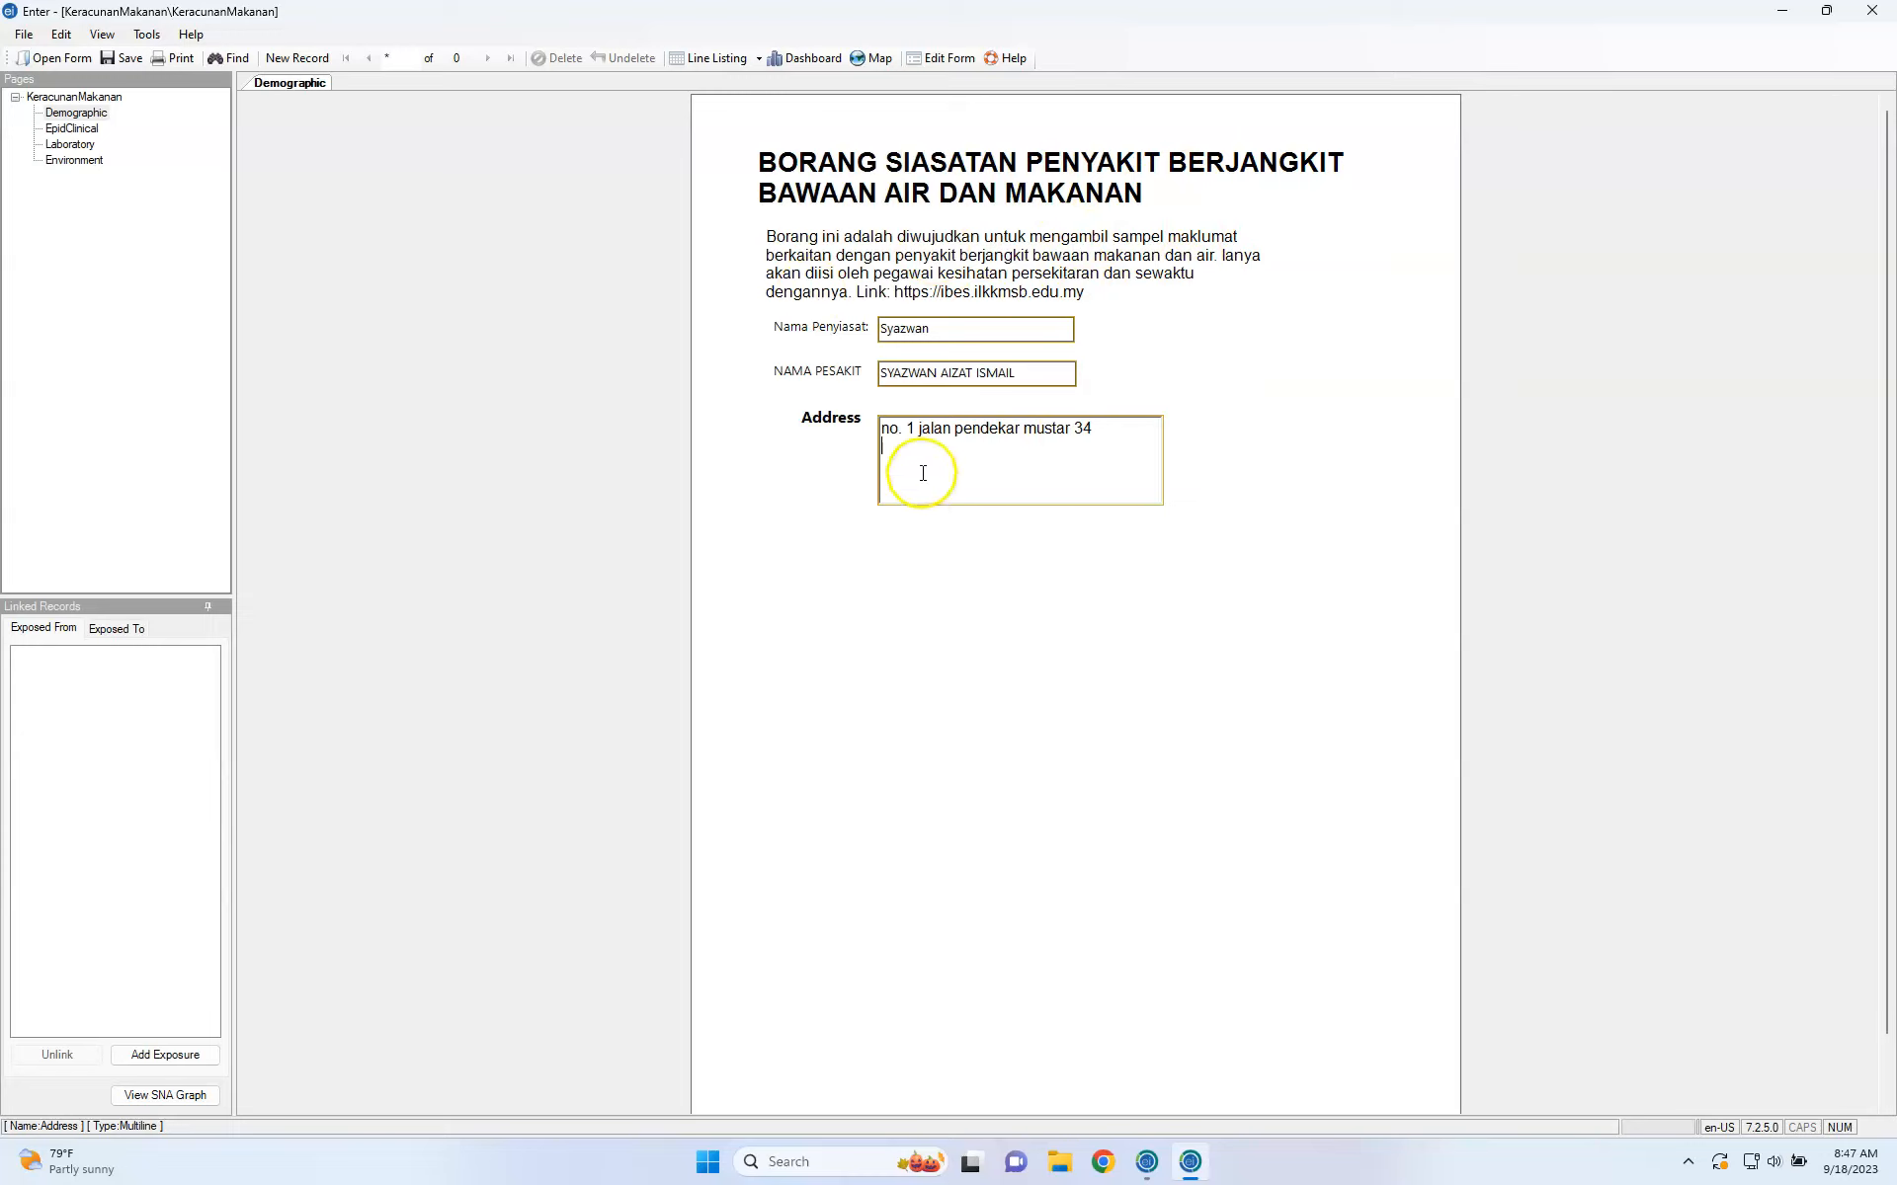
Go back to Form Designer without saving the test record and select the Address field.
left_click(935, 59)
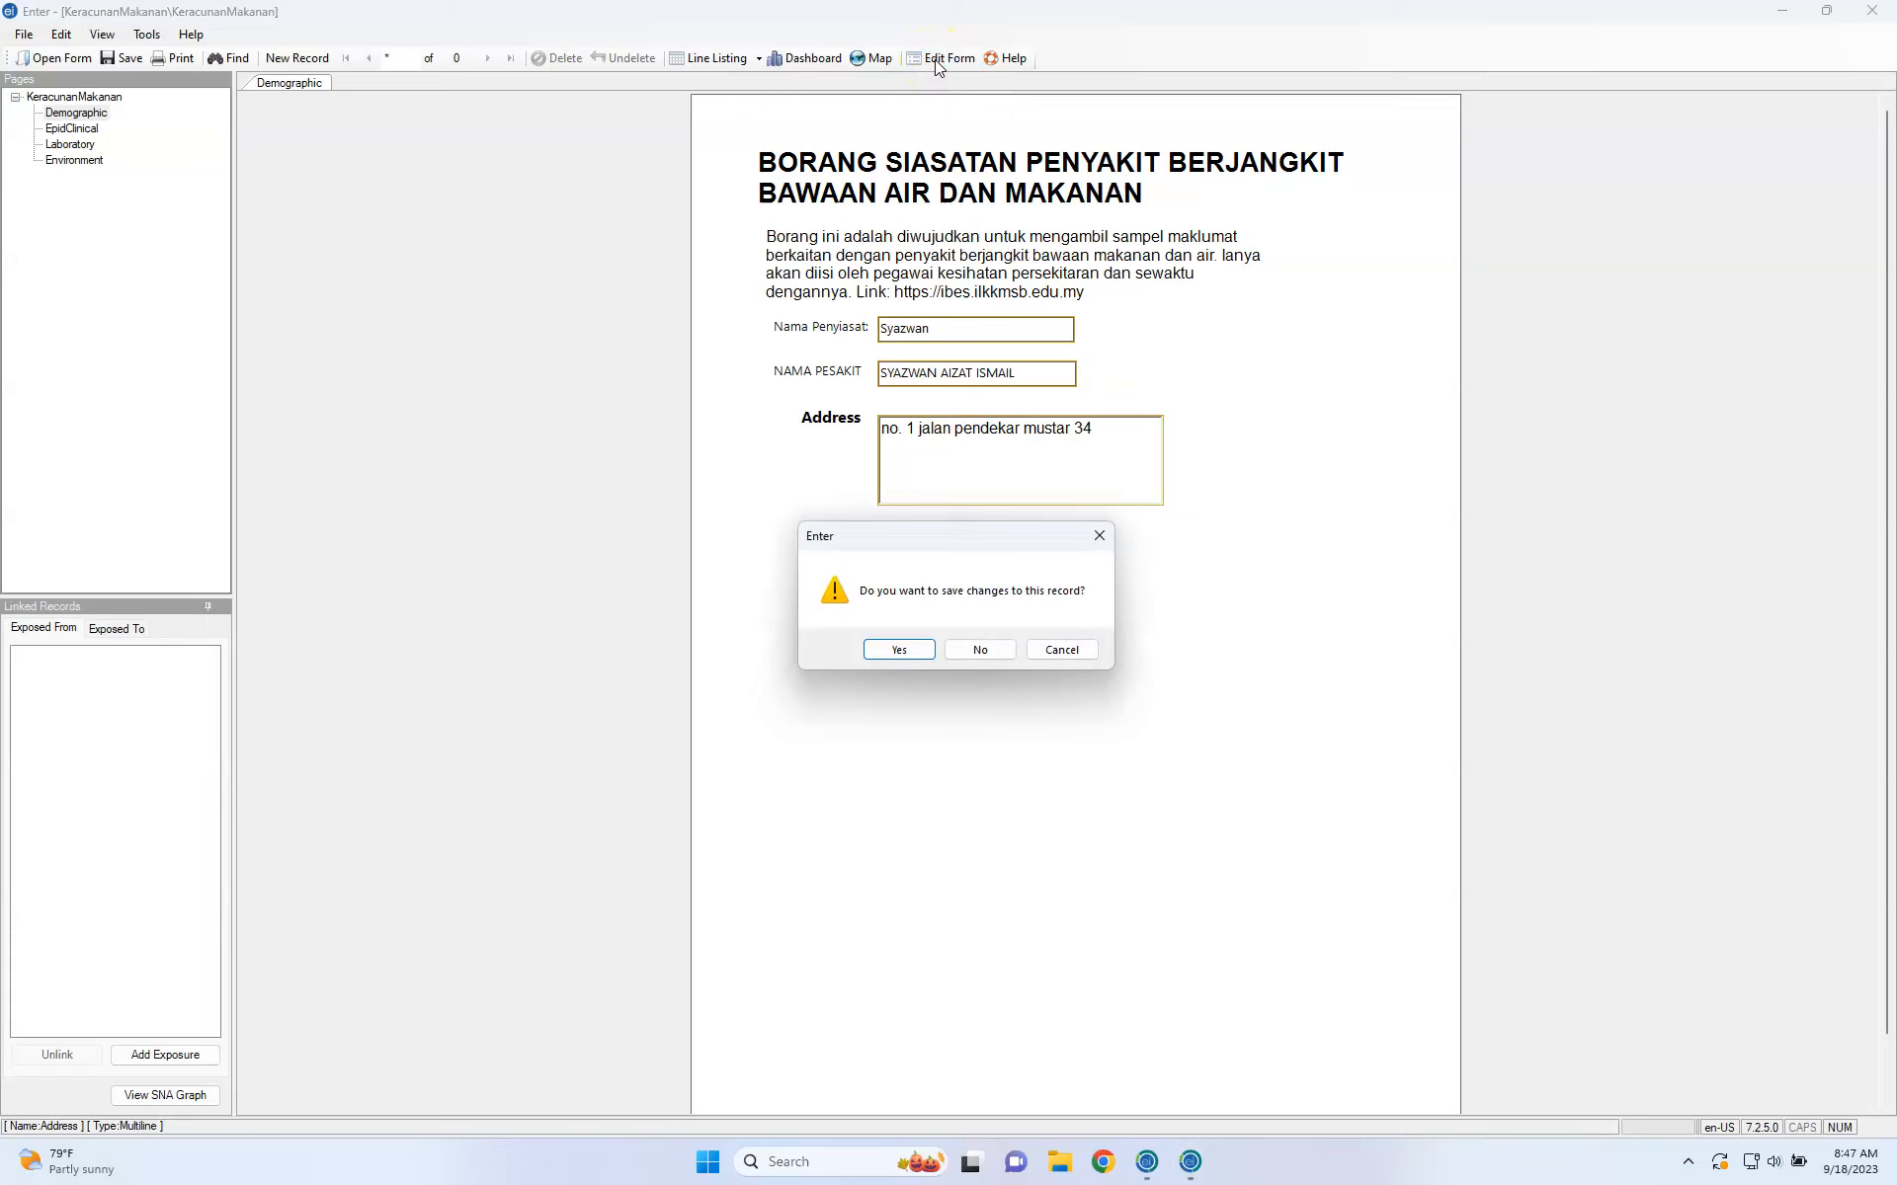
left_click(967, 650)
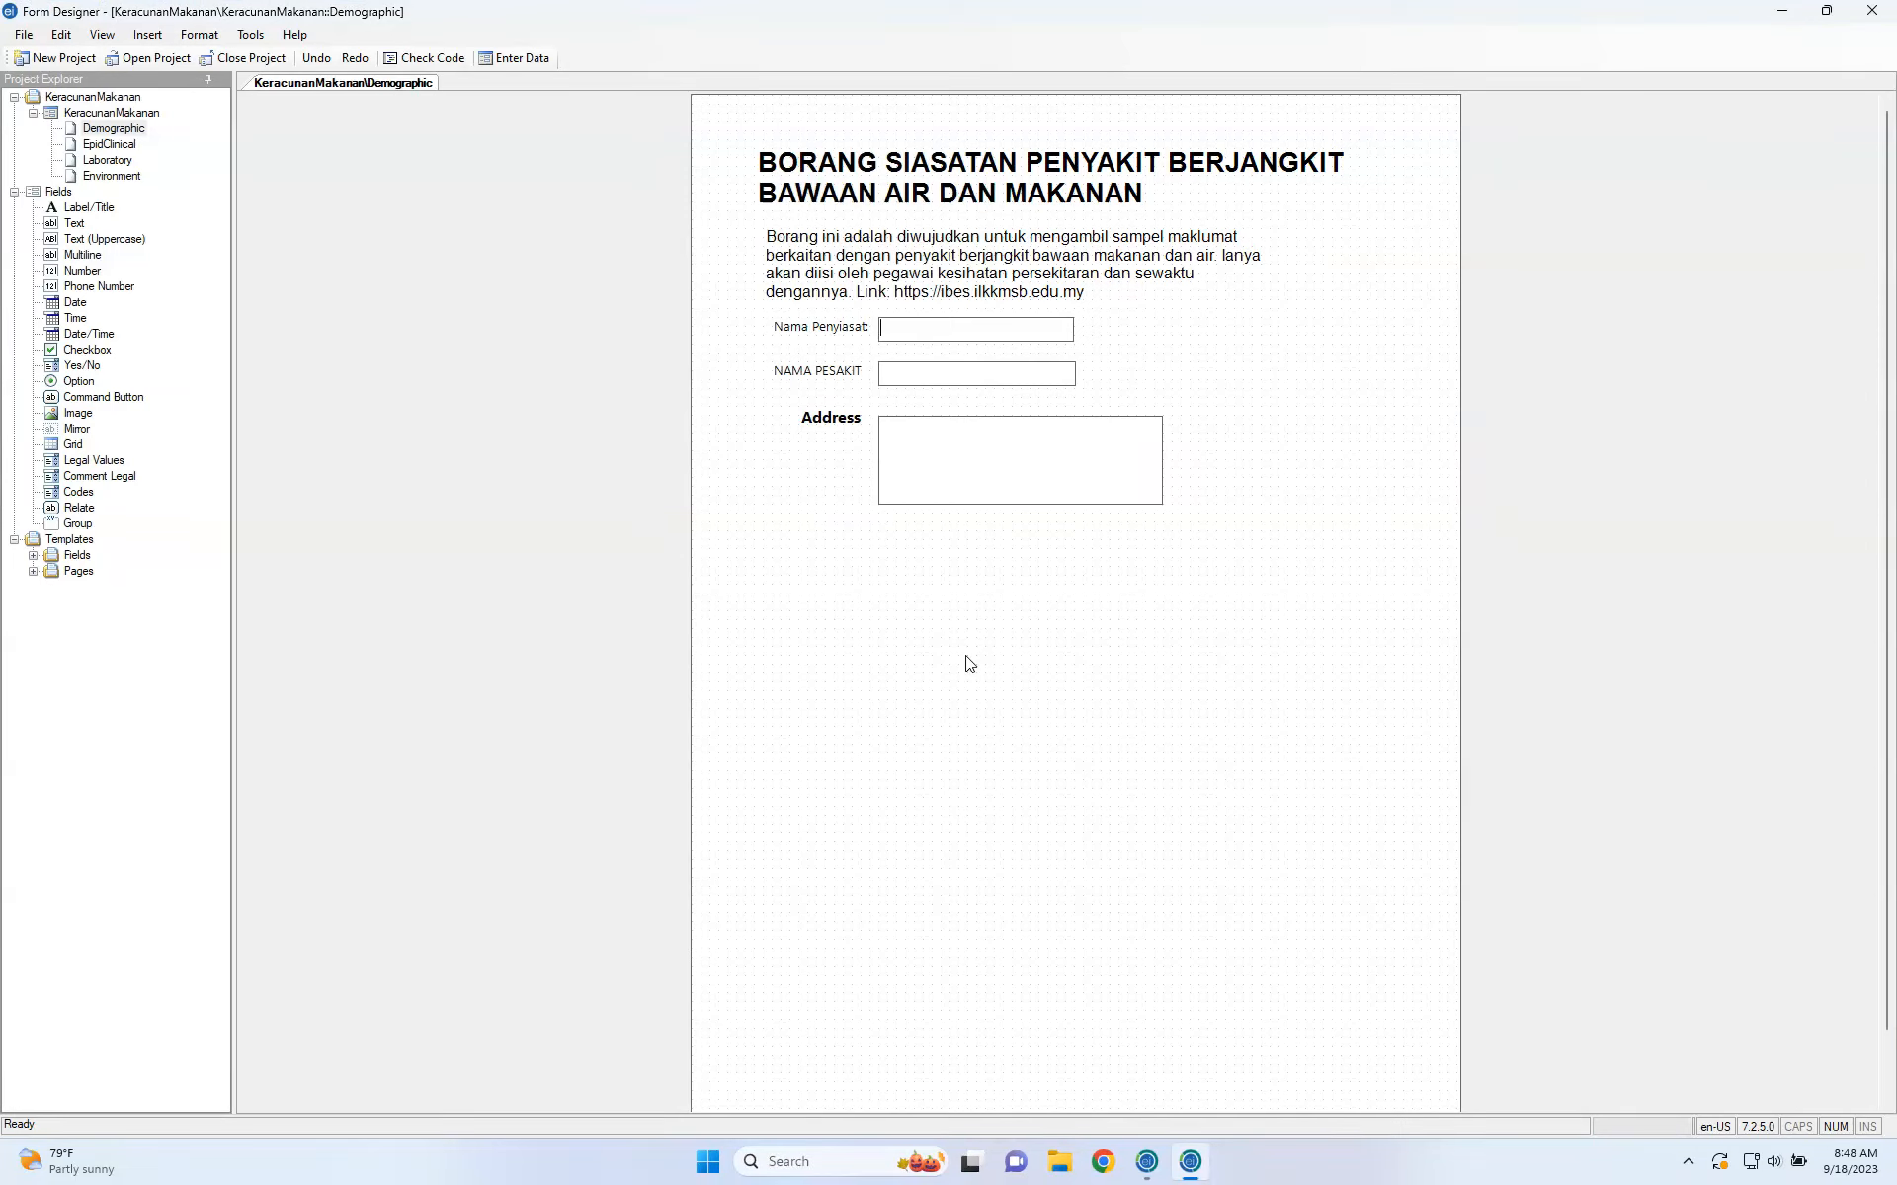
left_click(957, 453)
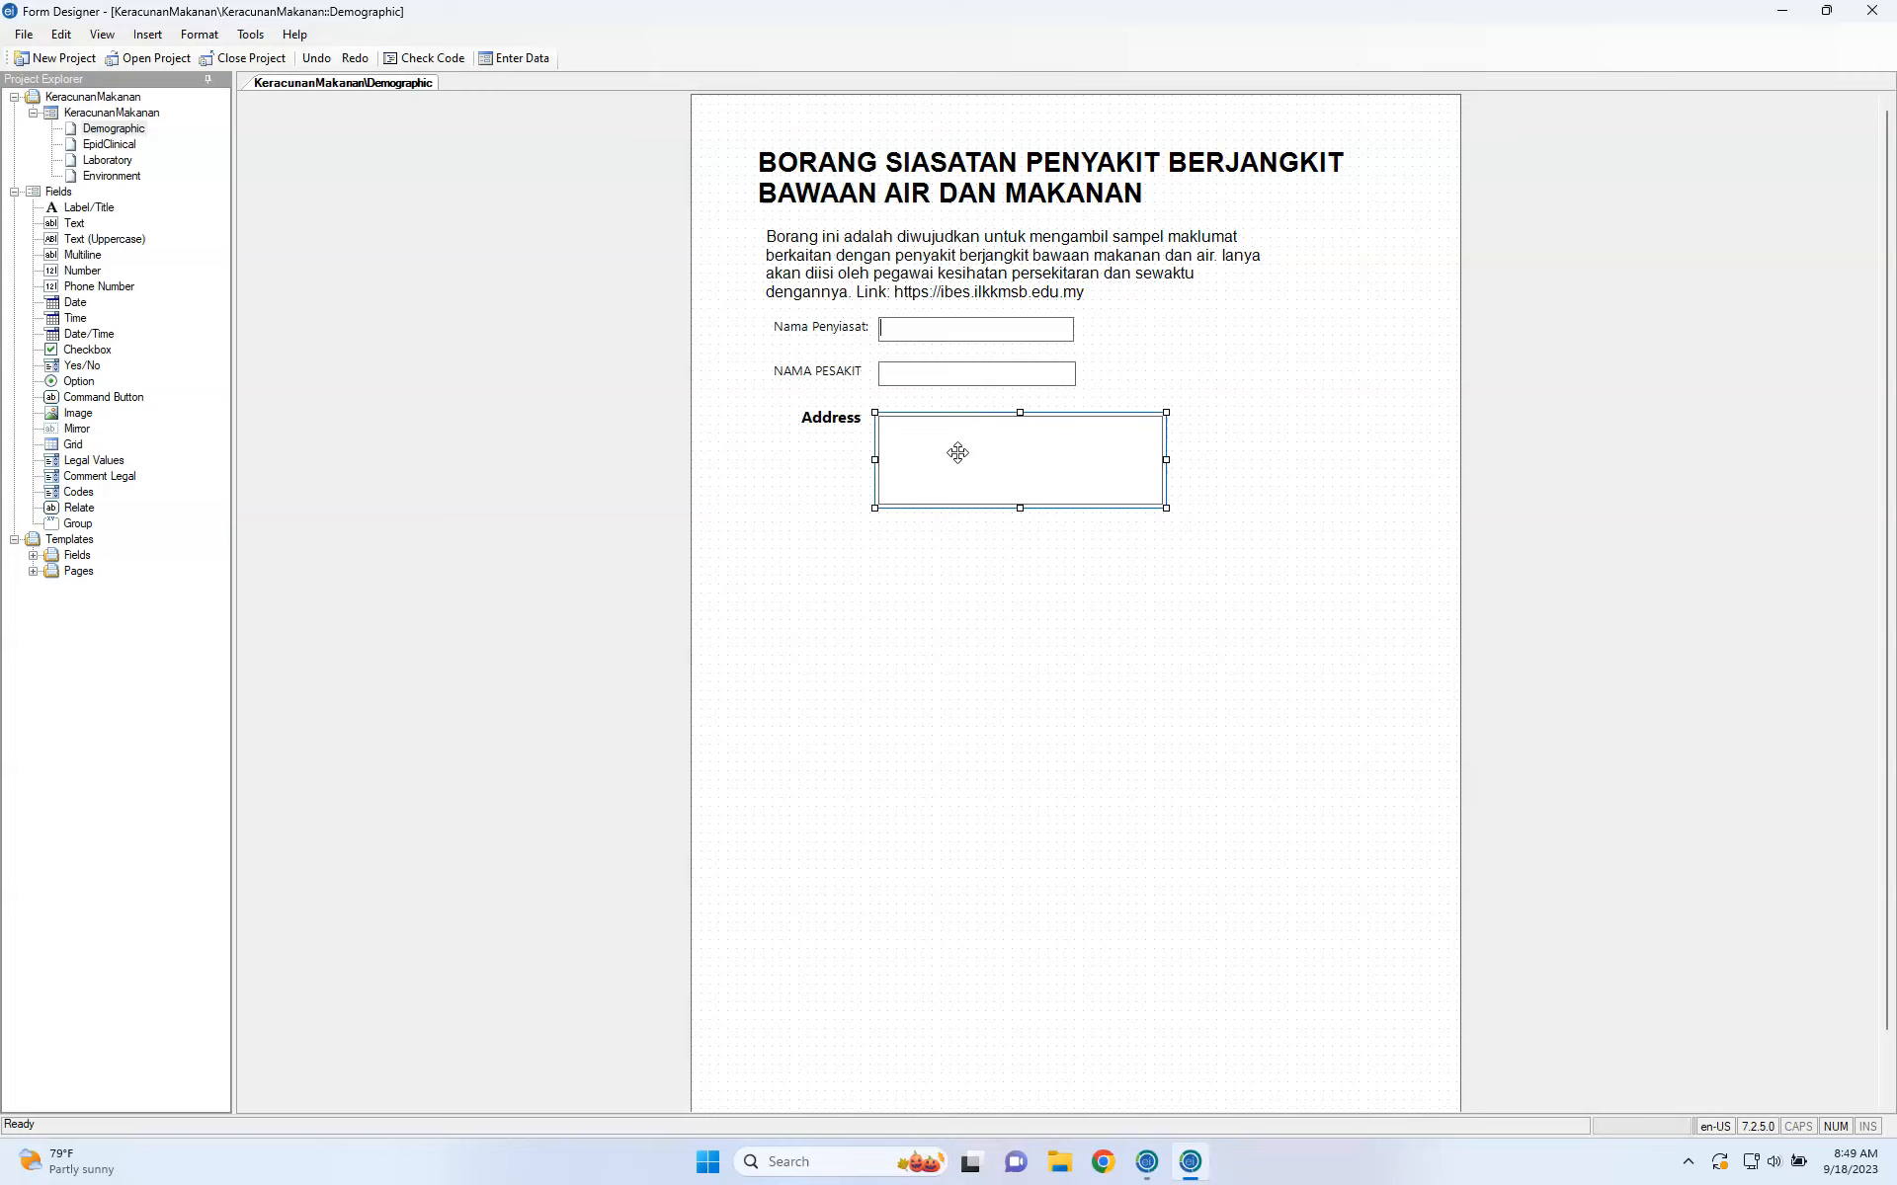
left_click(817, 339)
left_click(859, 540)
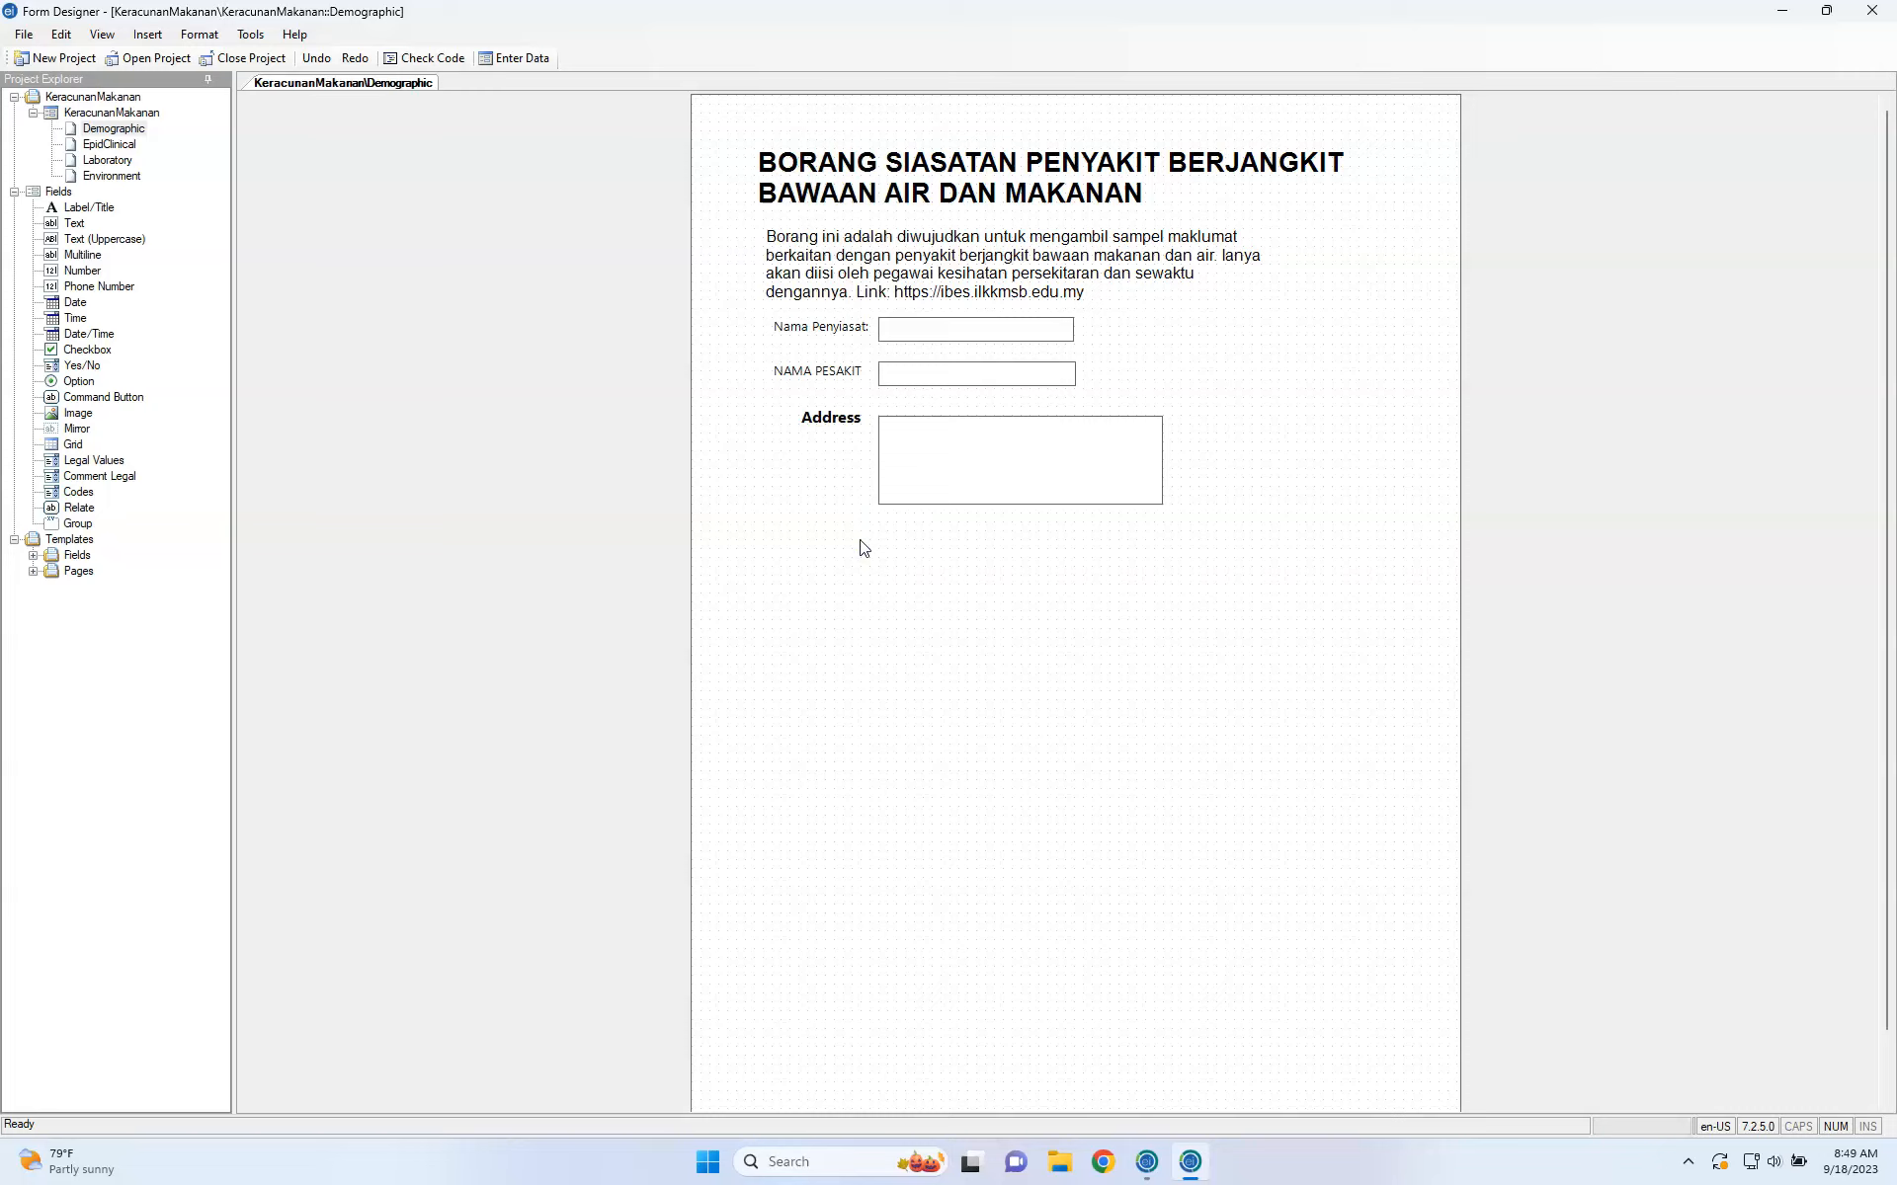
left_click(859, 452)
left_click(902, 472)
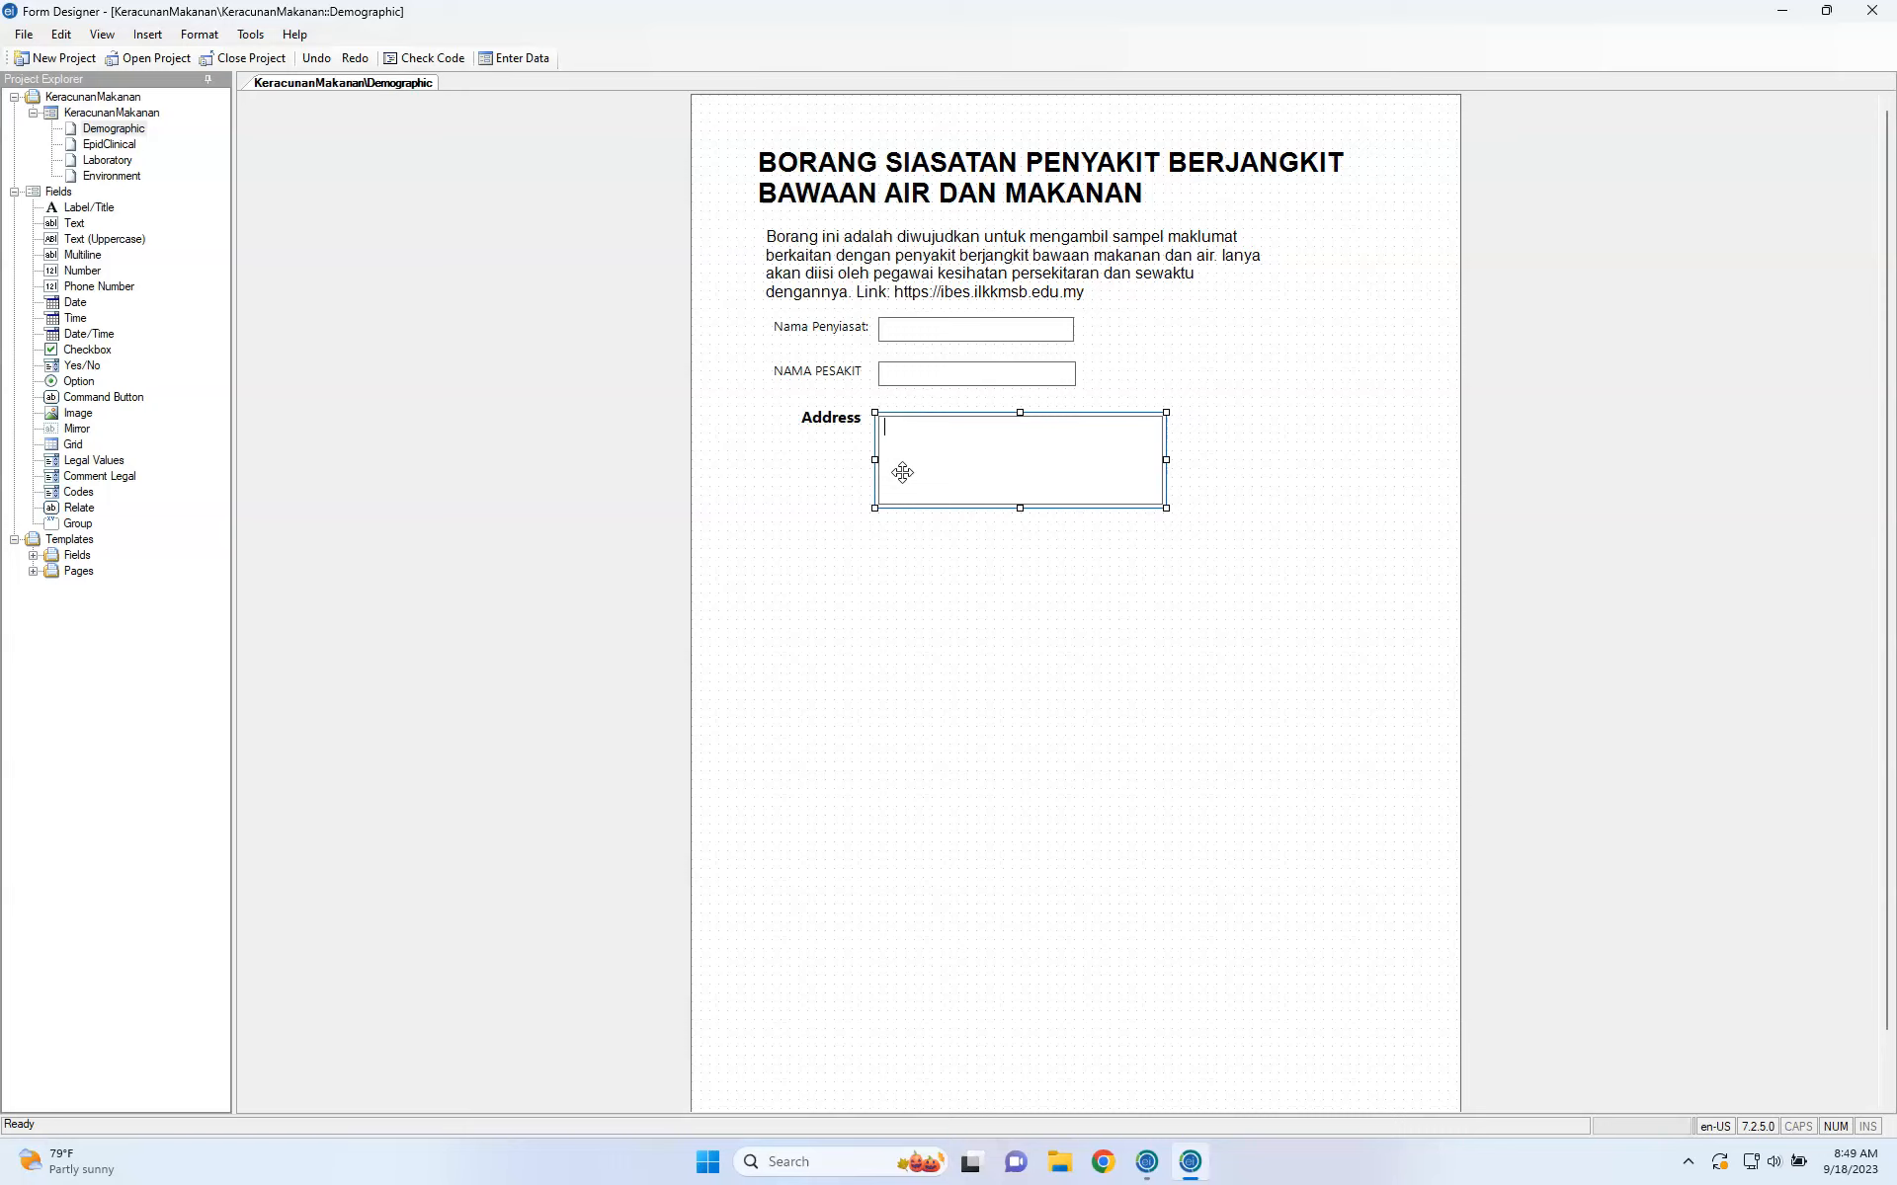
left_click(803, 484)
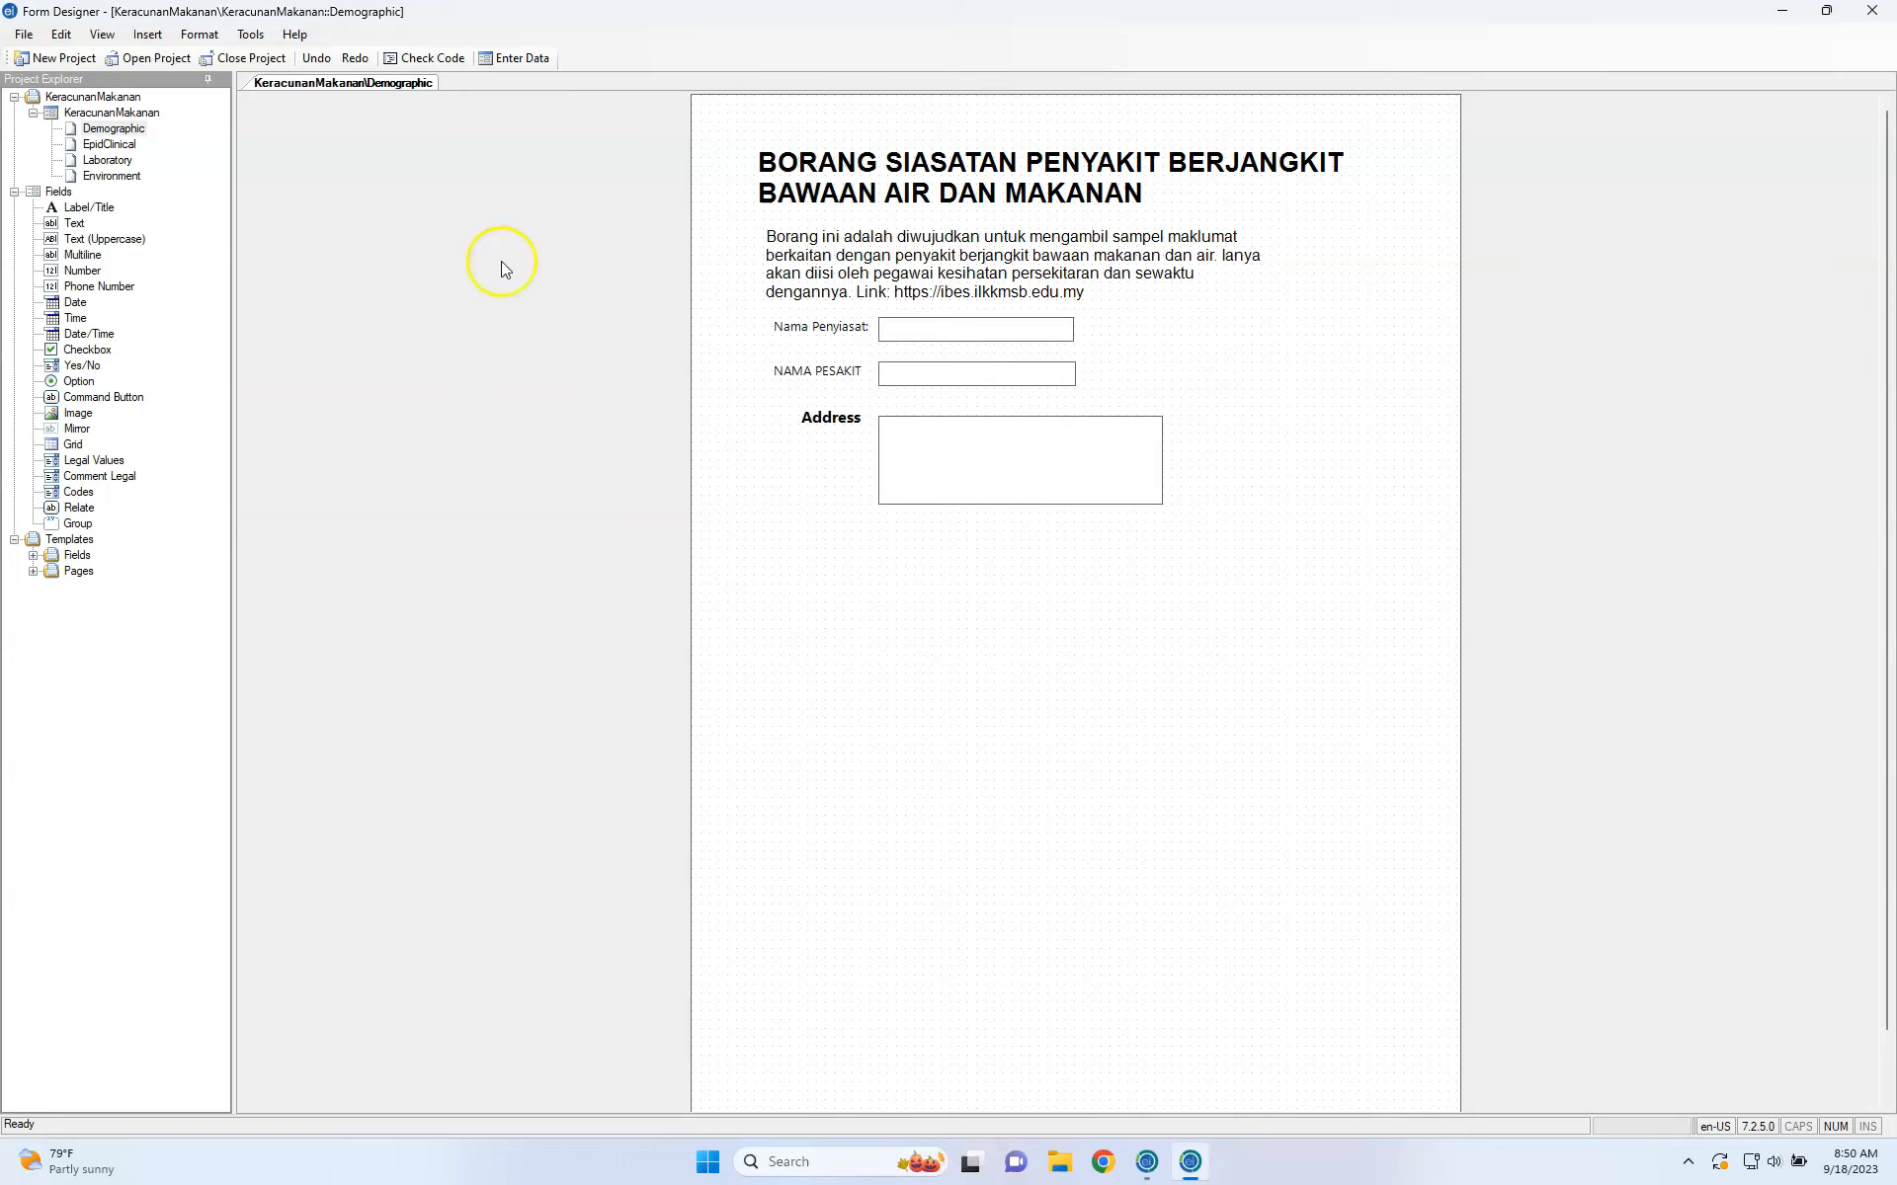
left_click(83, 273)
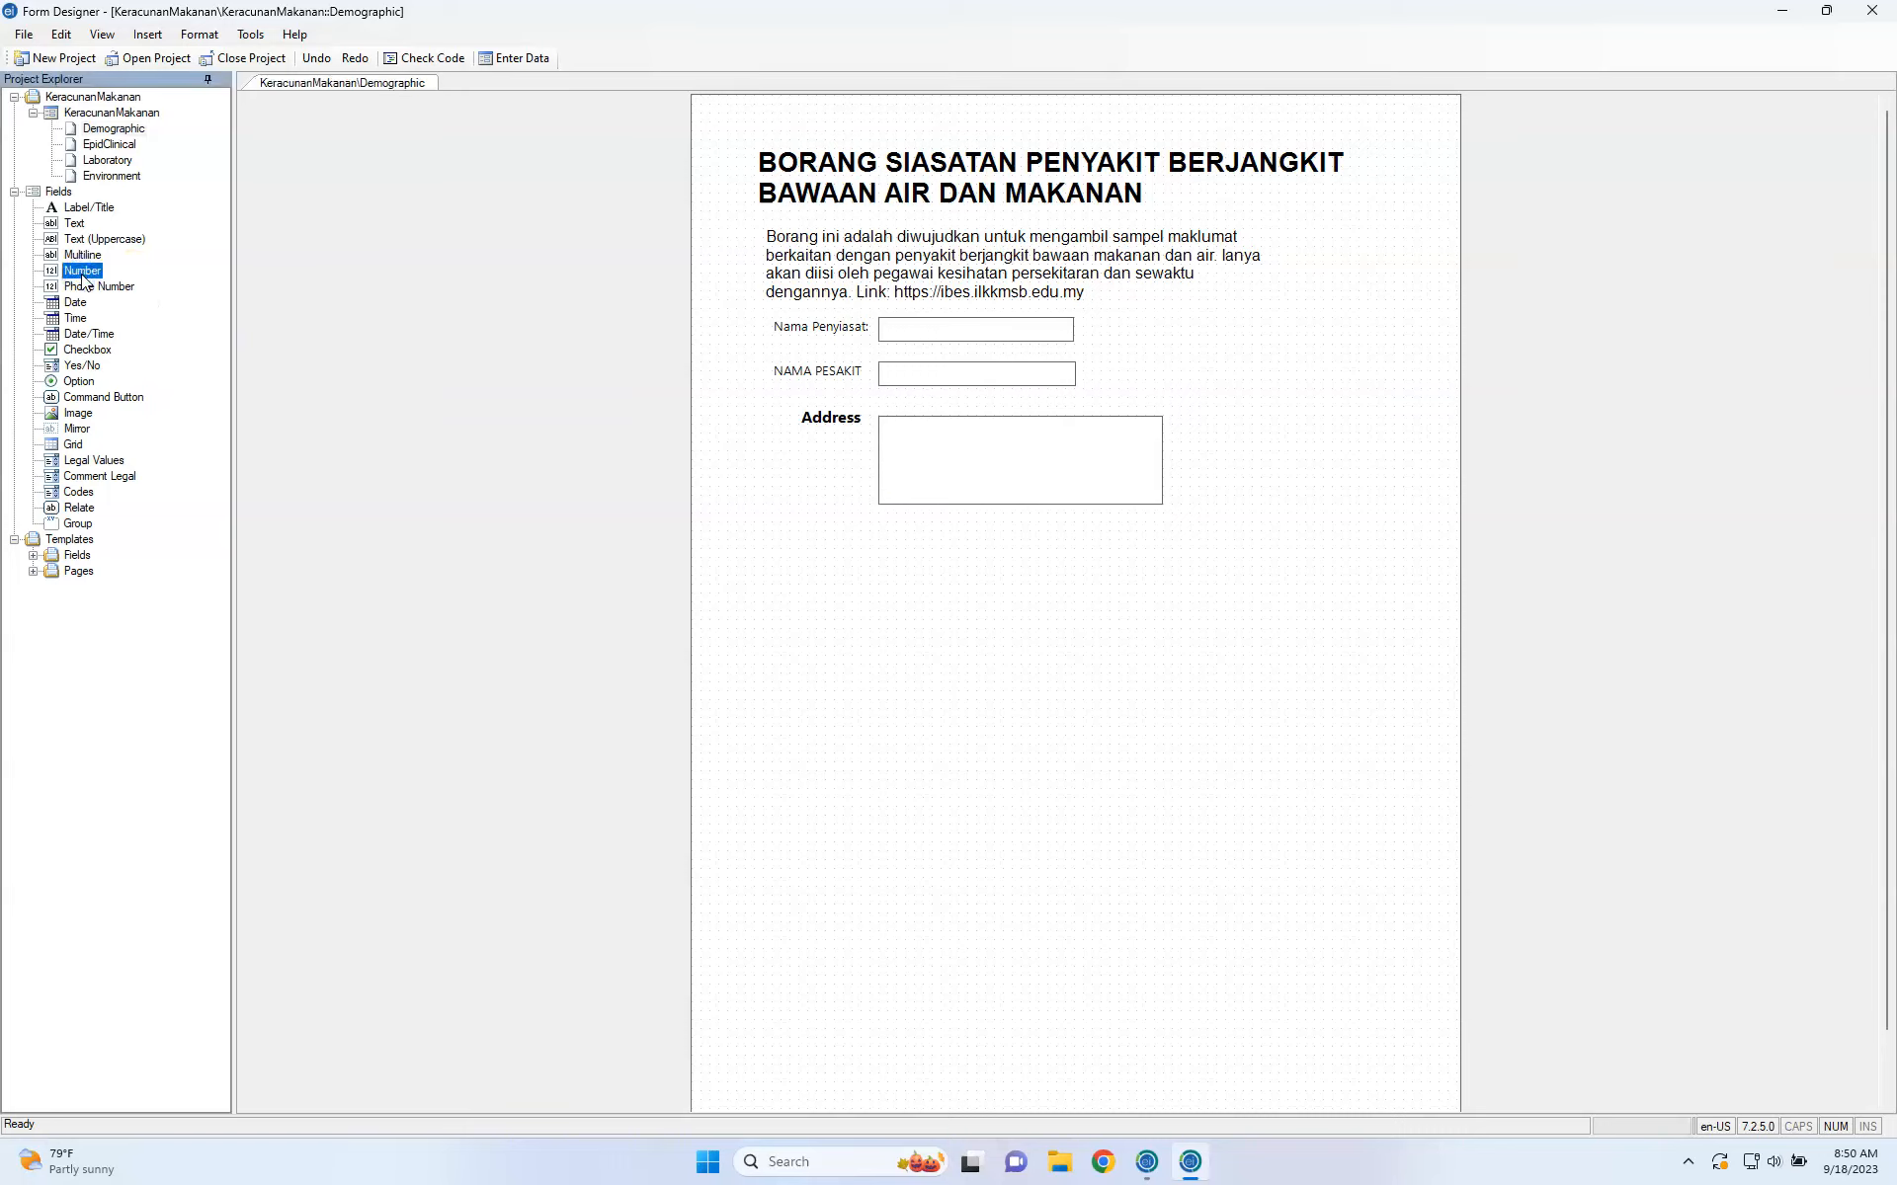
Place a new Number field below Address with prompt Umur, leaving the pattern unset.
left_click_drag(84, 280, 831, 566)
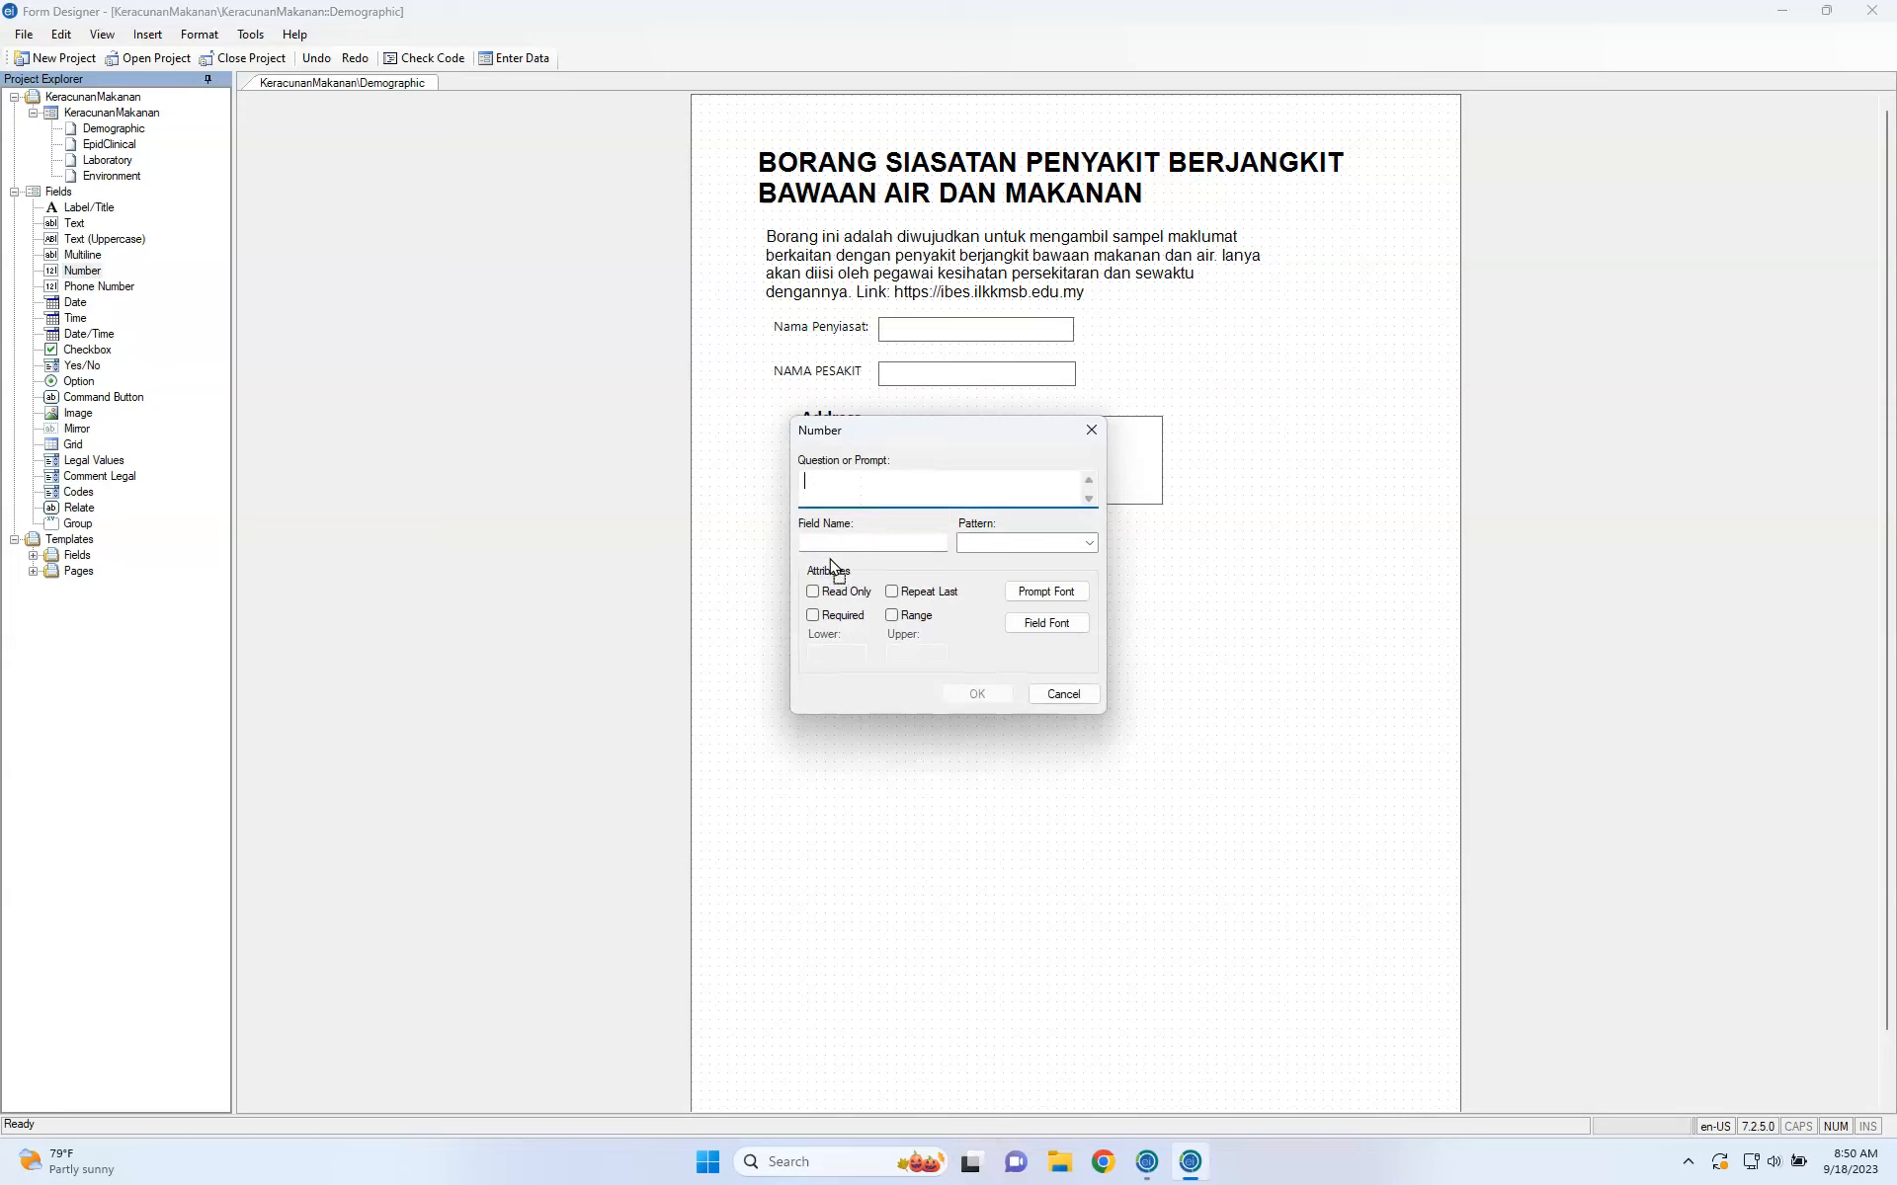
type("Umur")
left_click(852, 542)
left_click(1018, 535)
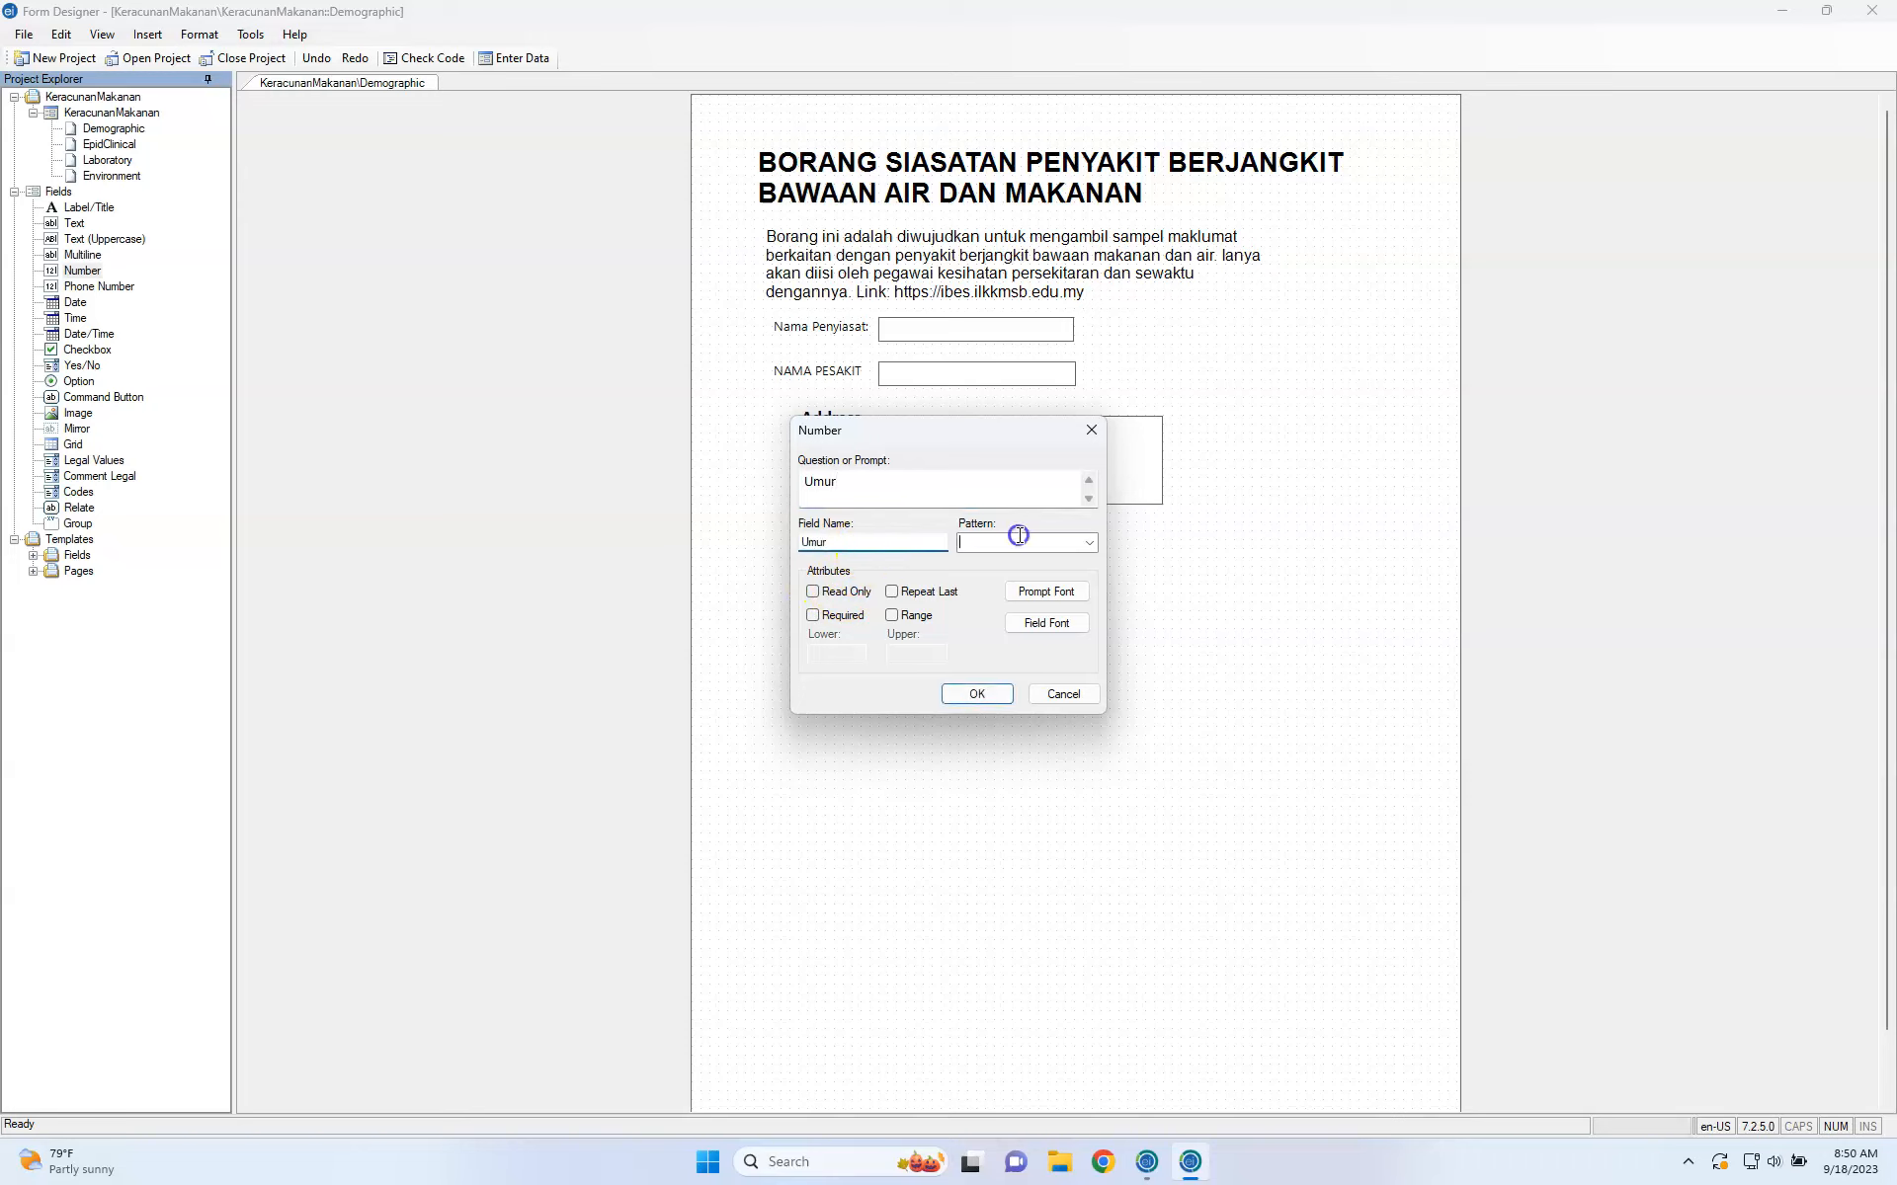
left_click(1090, 542)
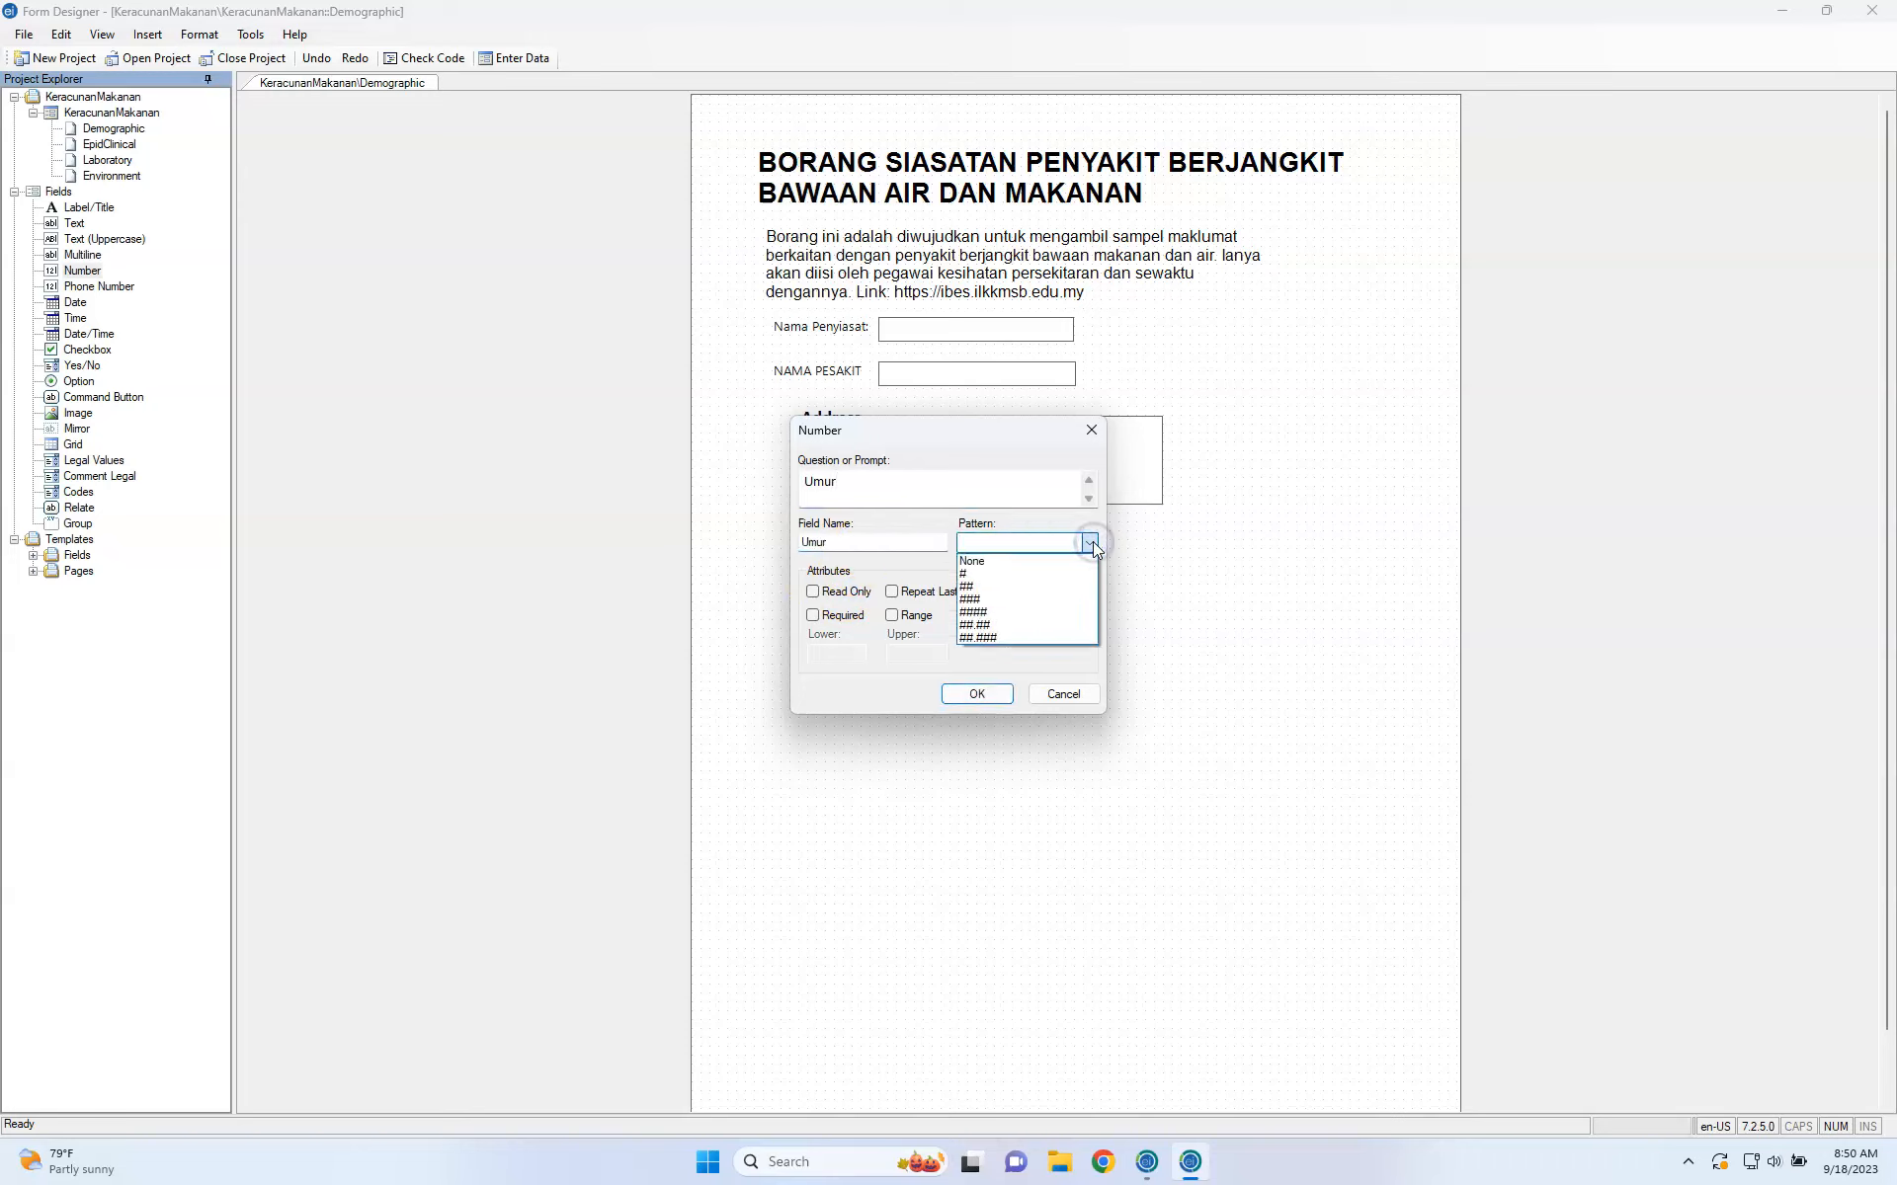
left_click(1162, 545)
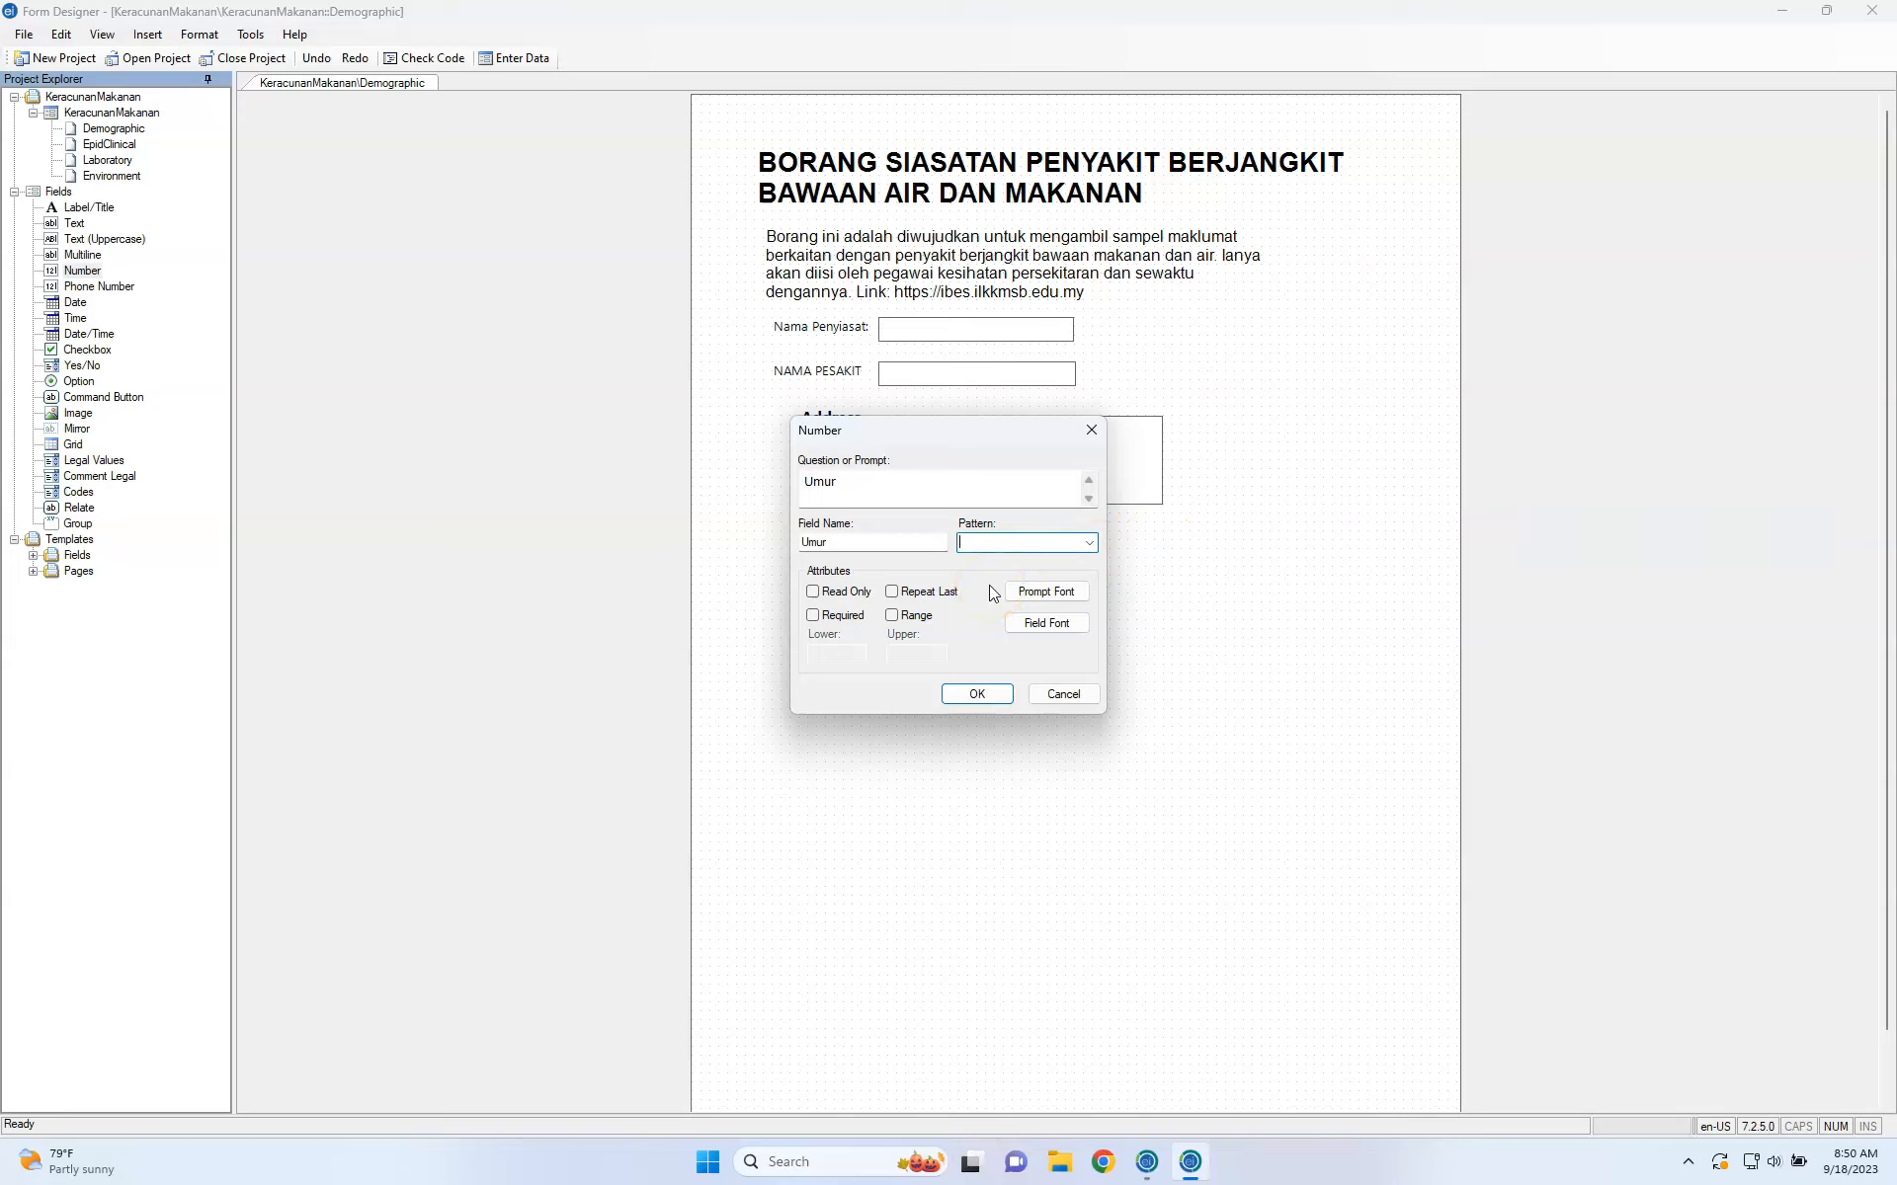
Leave Umur optional and restrict it to a range of 13 to 17.
left_click(853, 616)
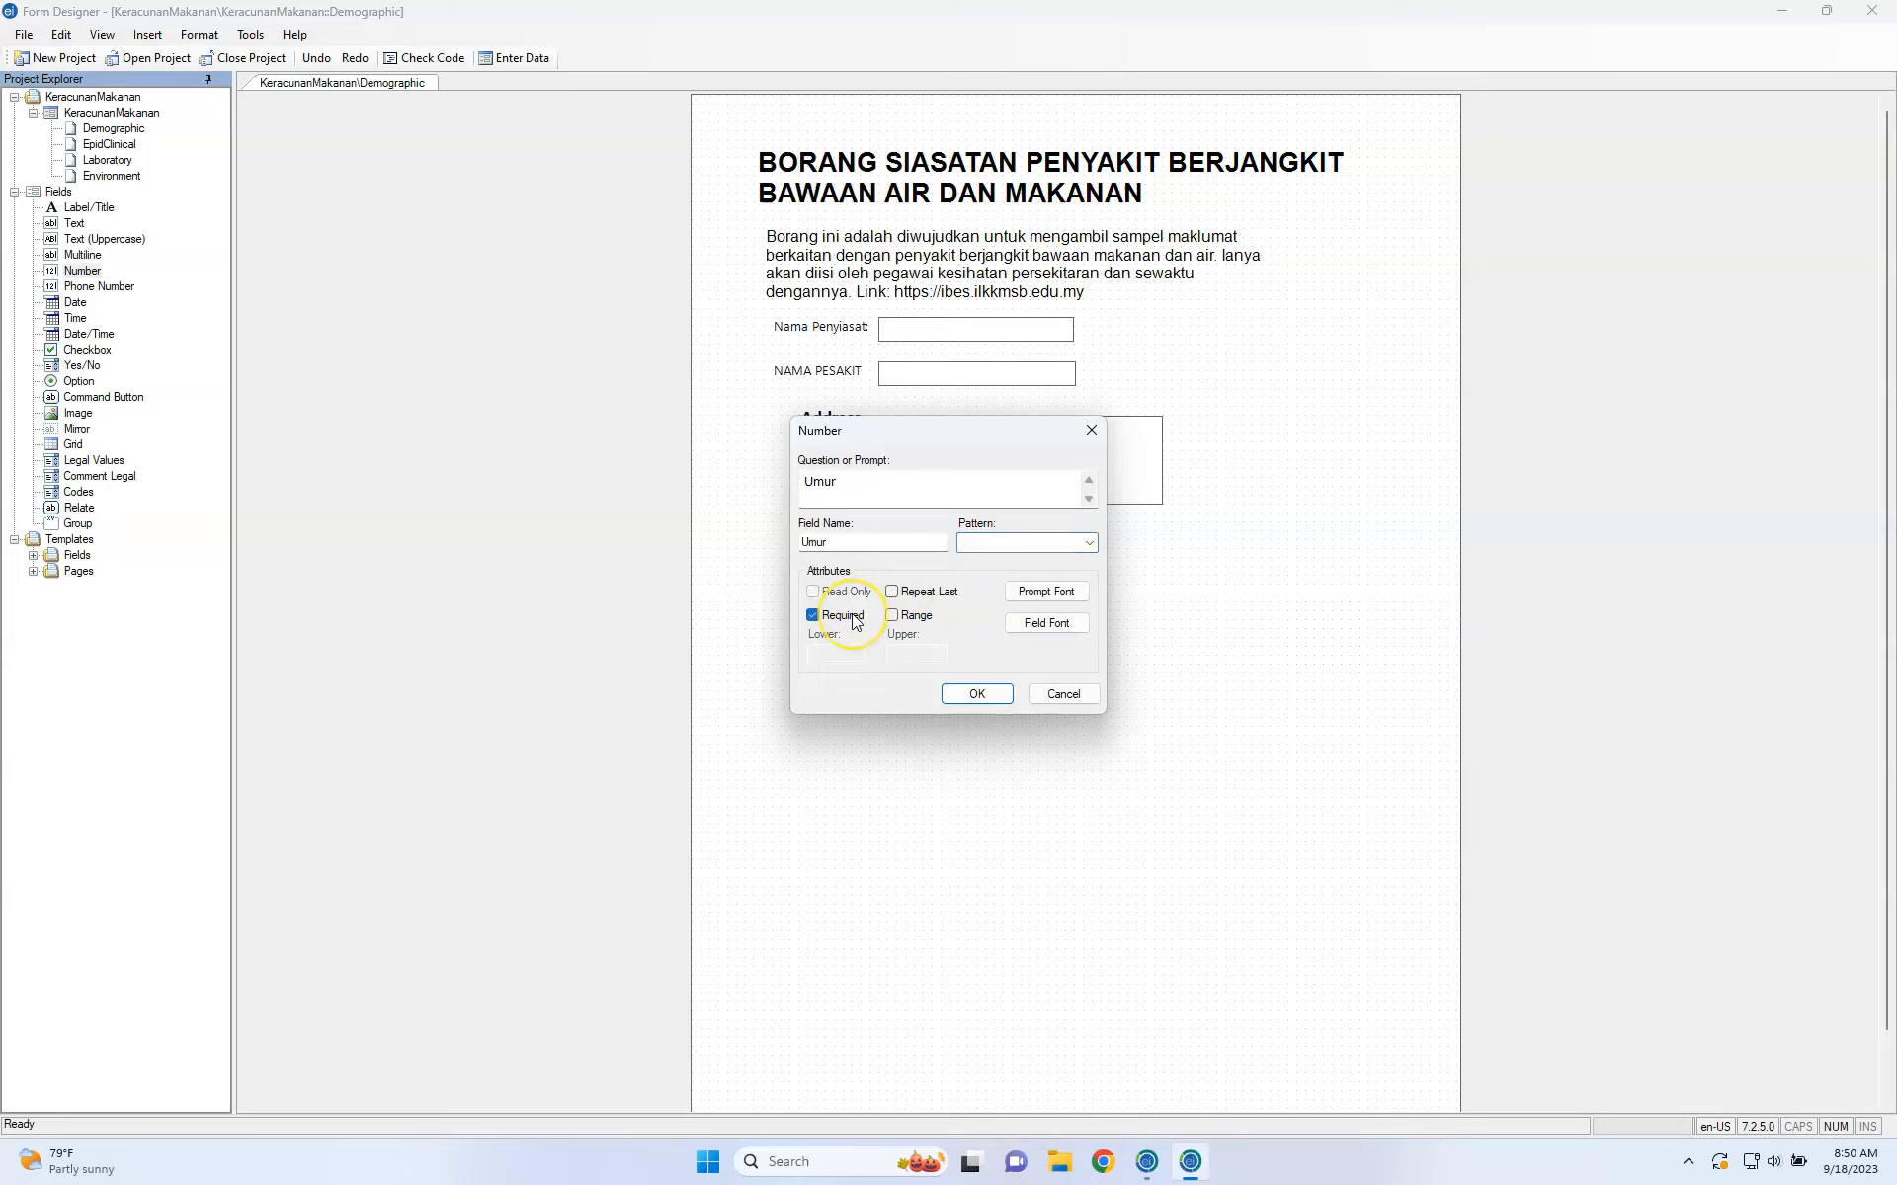
left_click(855, 620)
left_click(856, 618)
left_click(855, 619)
left_click(856, 618)
left_click(856, 621)
left_click(892, 617)
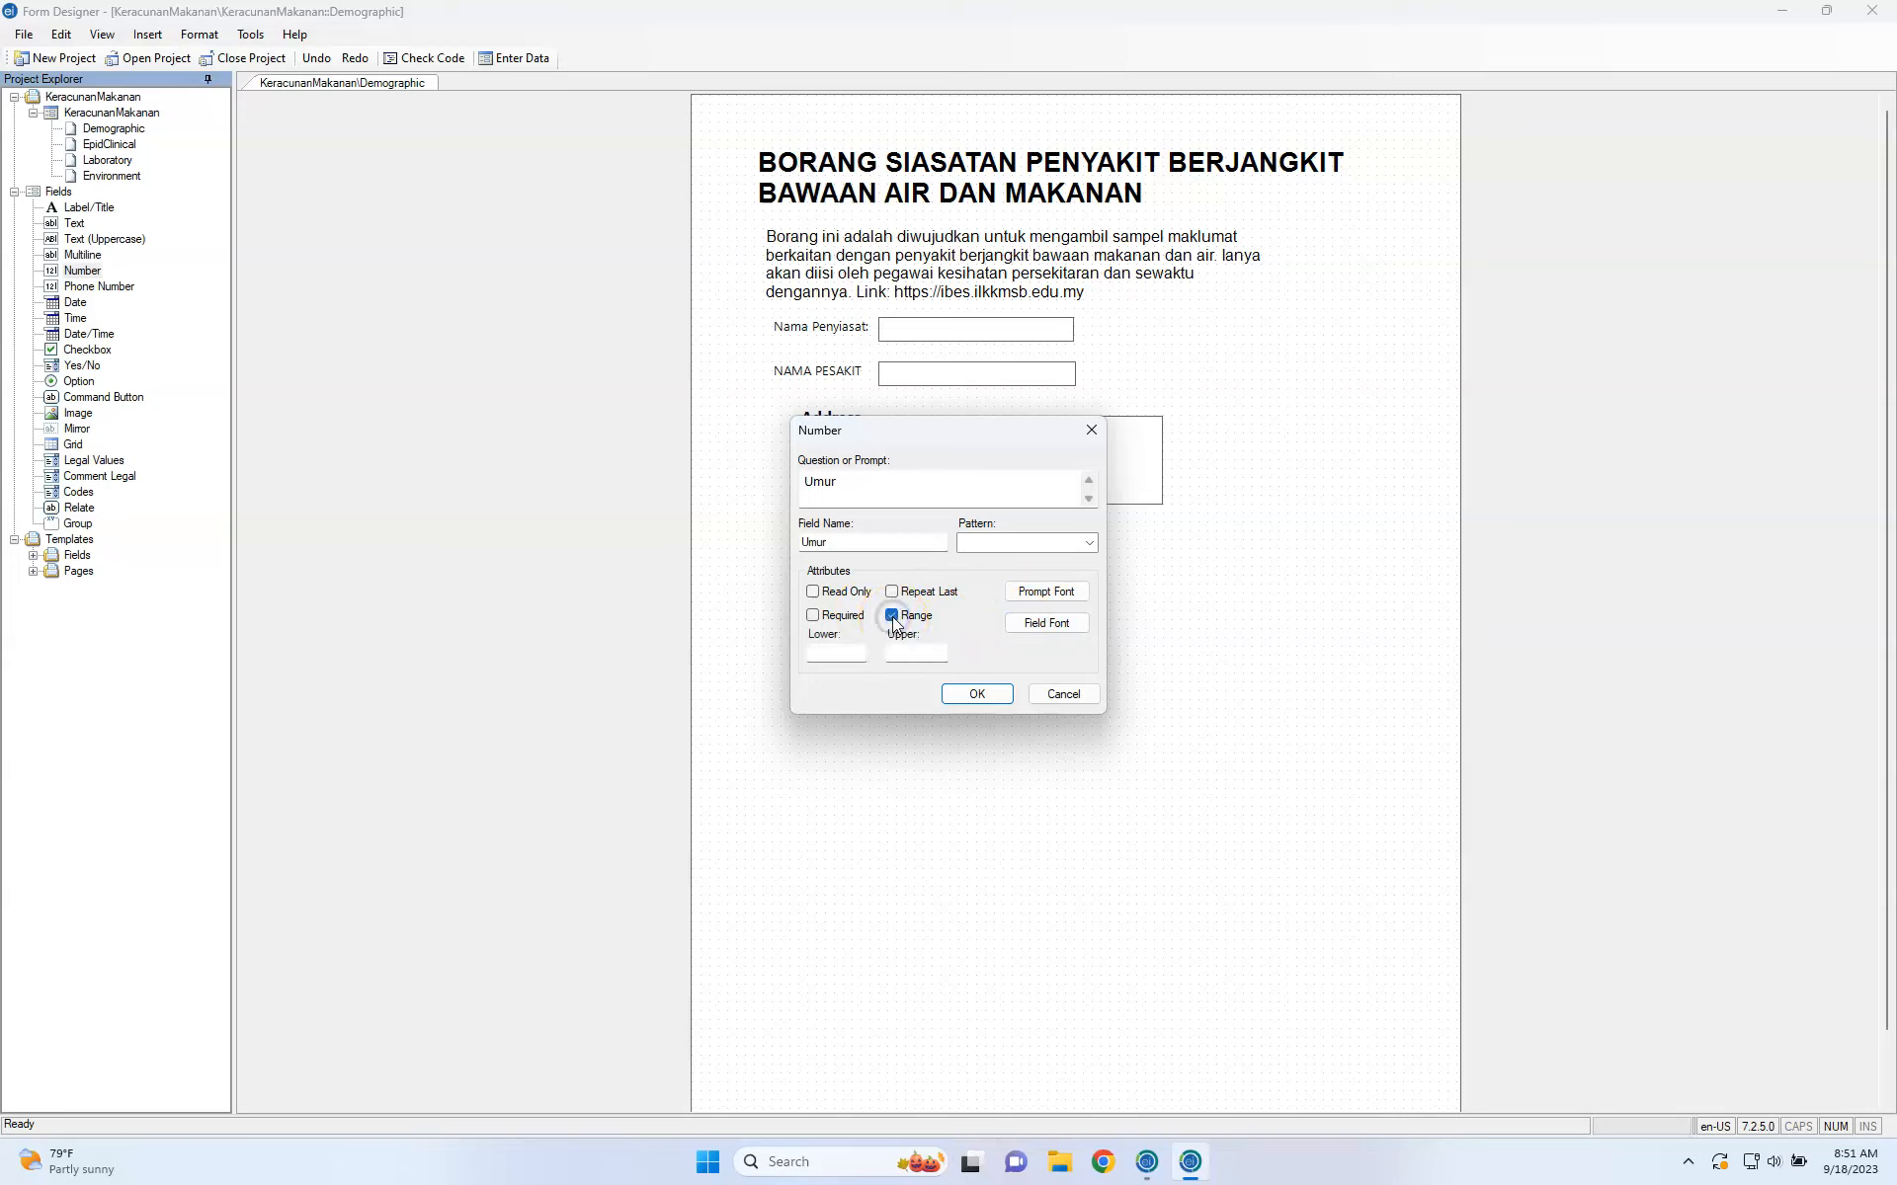
left_click(847, 654)
type("13")
left_click(896, 653)
type("1")
Check the Umur field and prompt fonts, leaving both unchanged.
left_click(1055, 623)
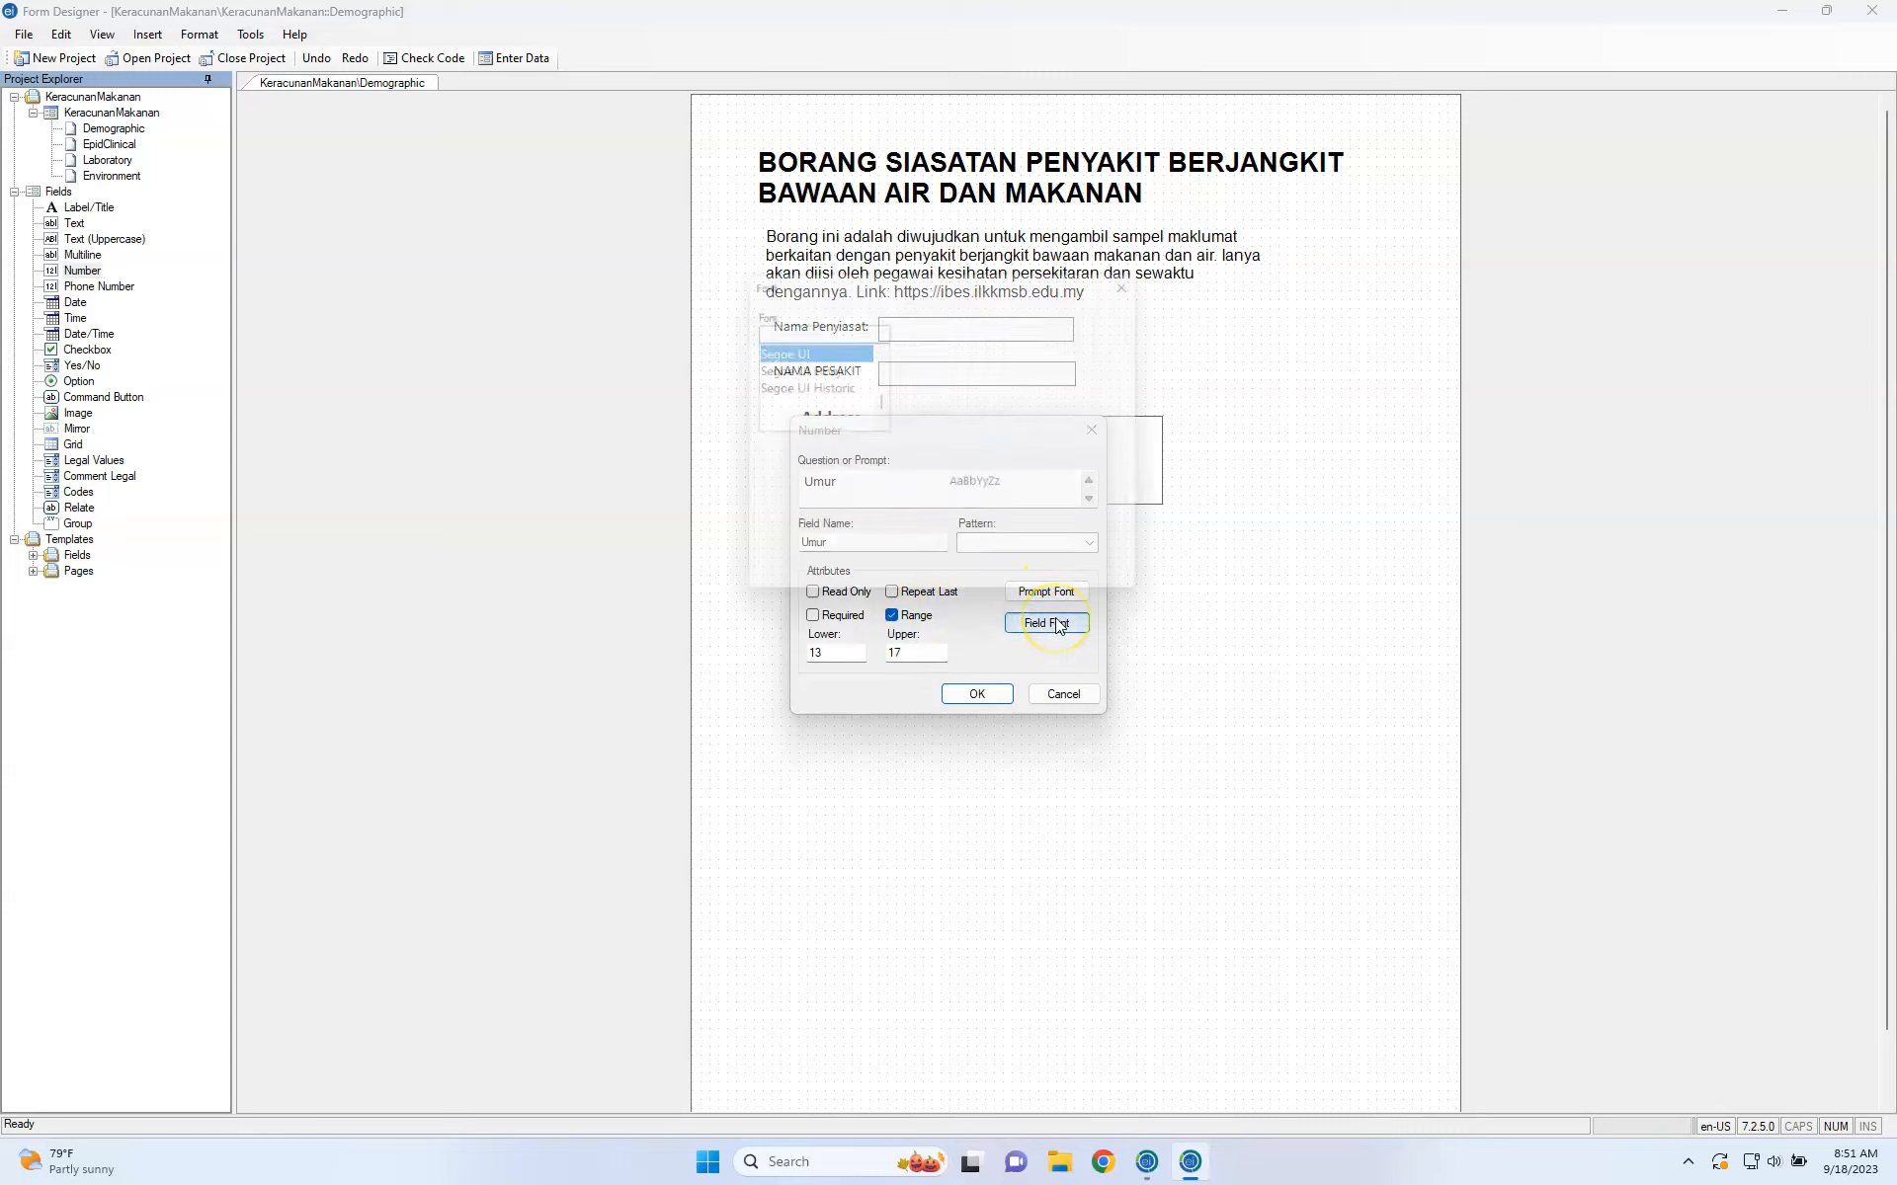
left_click(1108, 332)
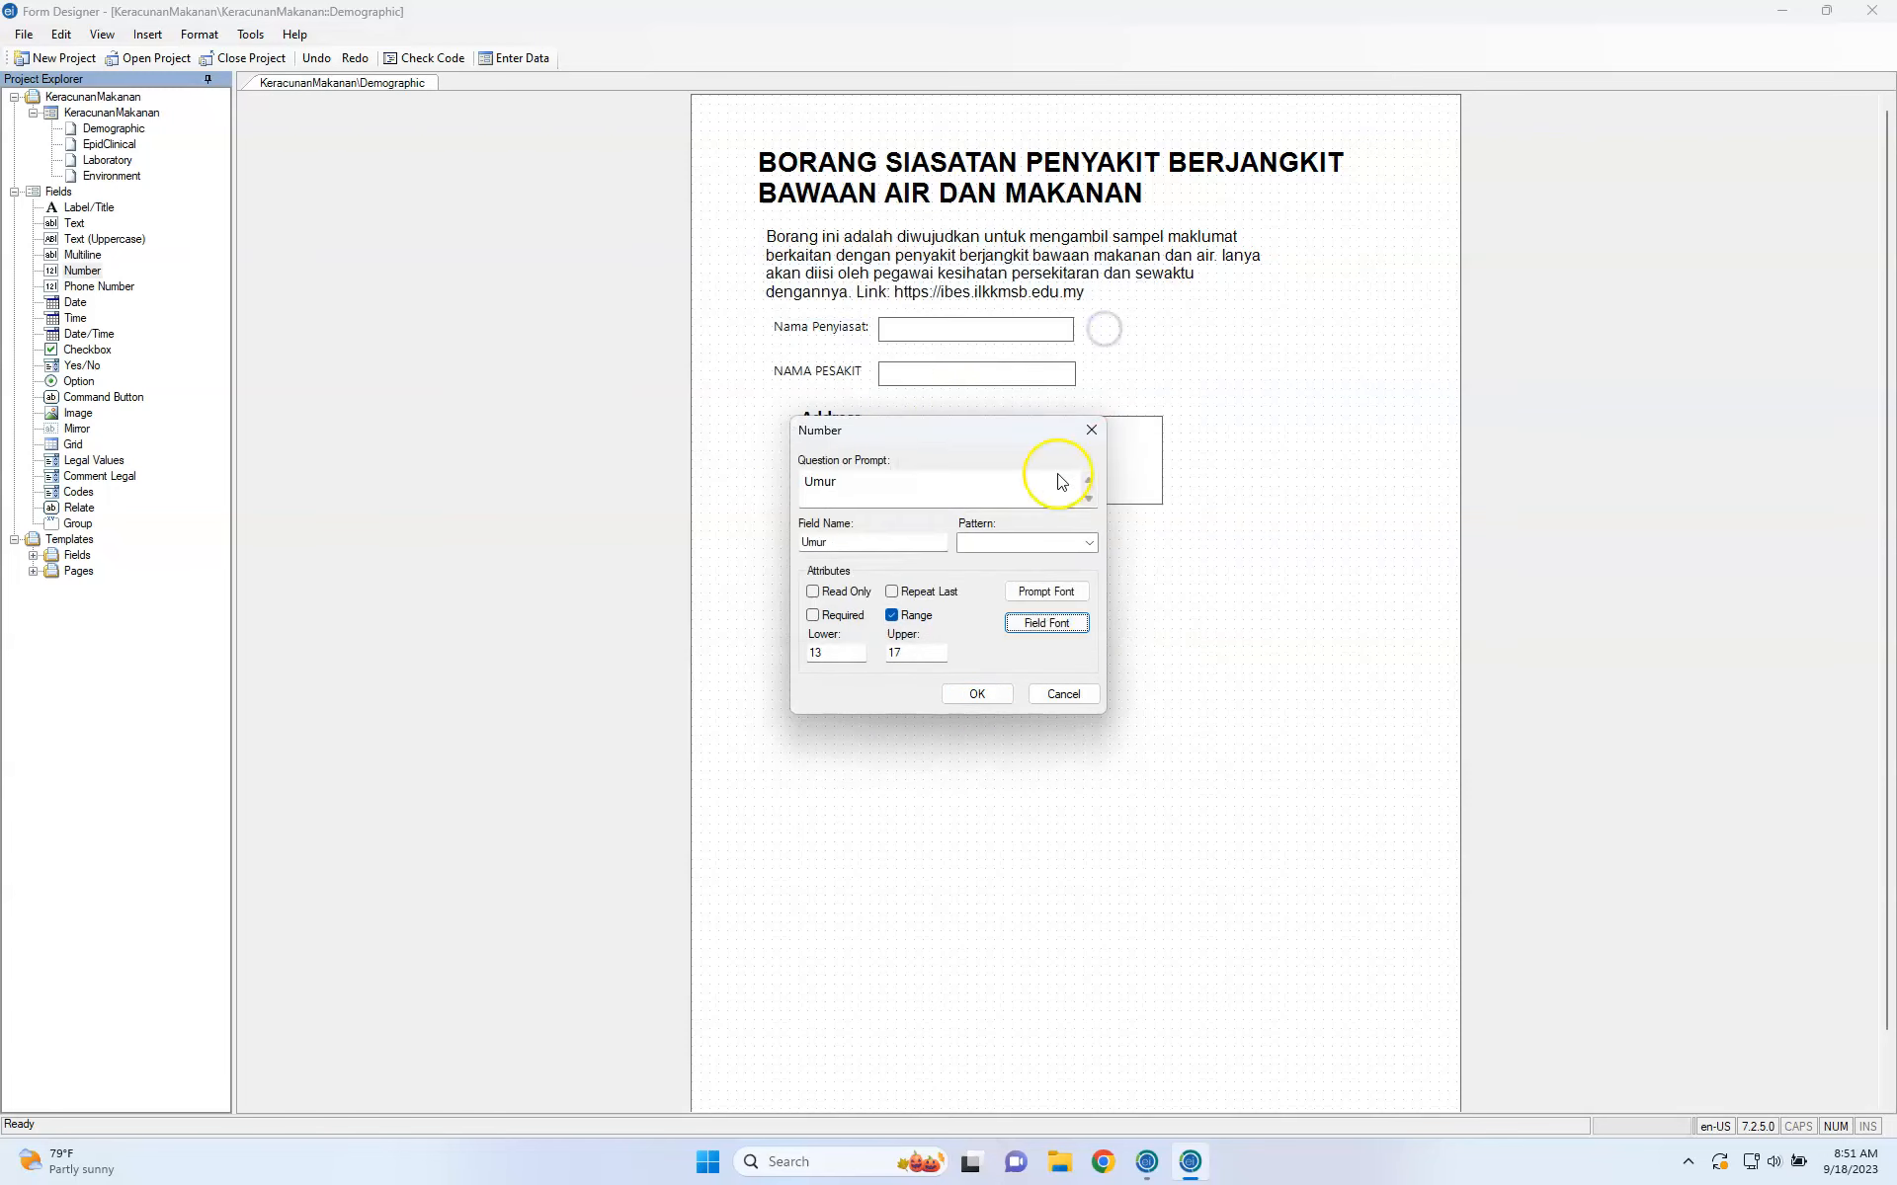
left_click(1045, 592)
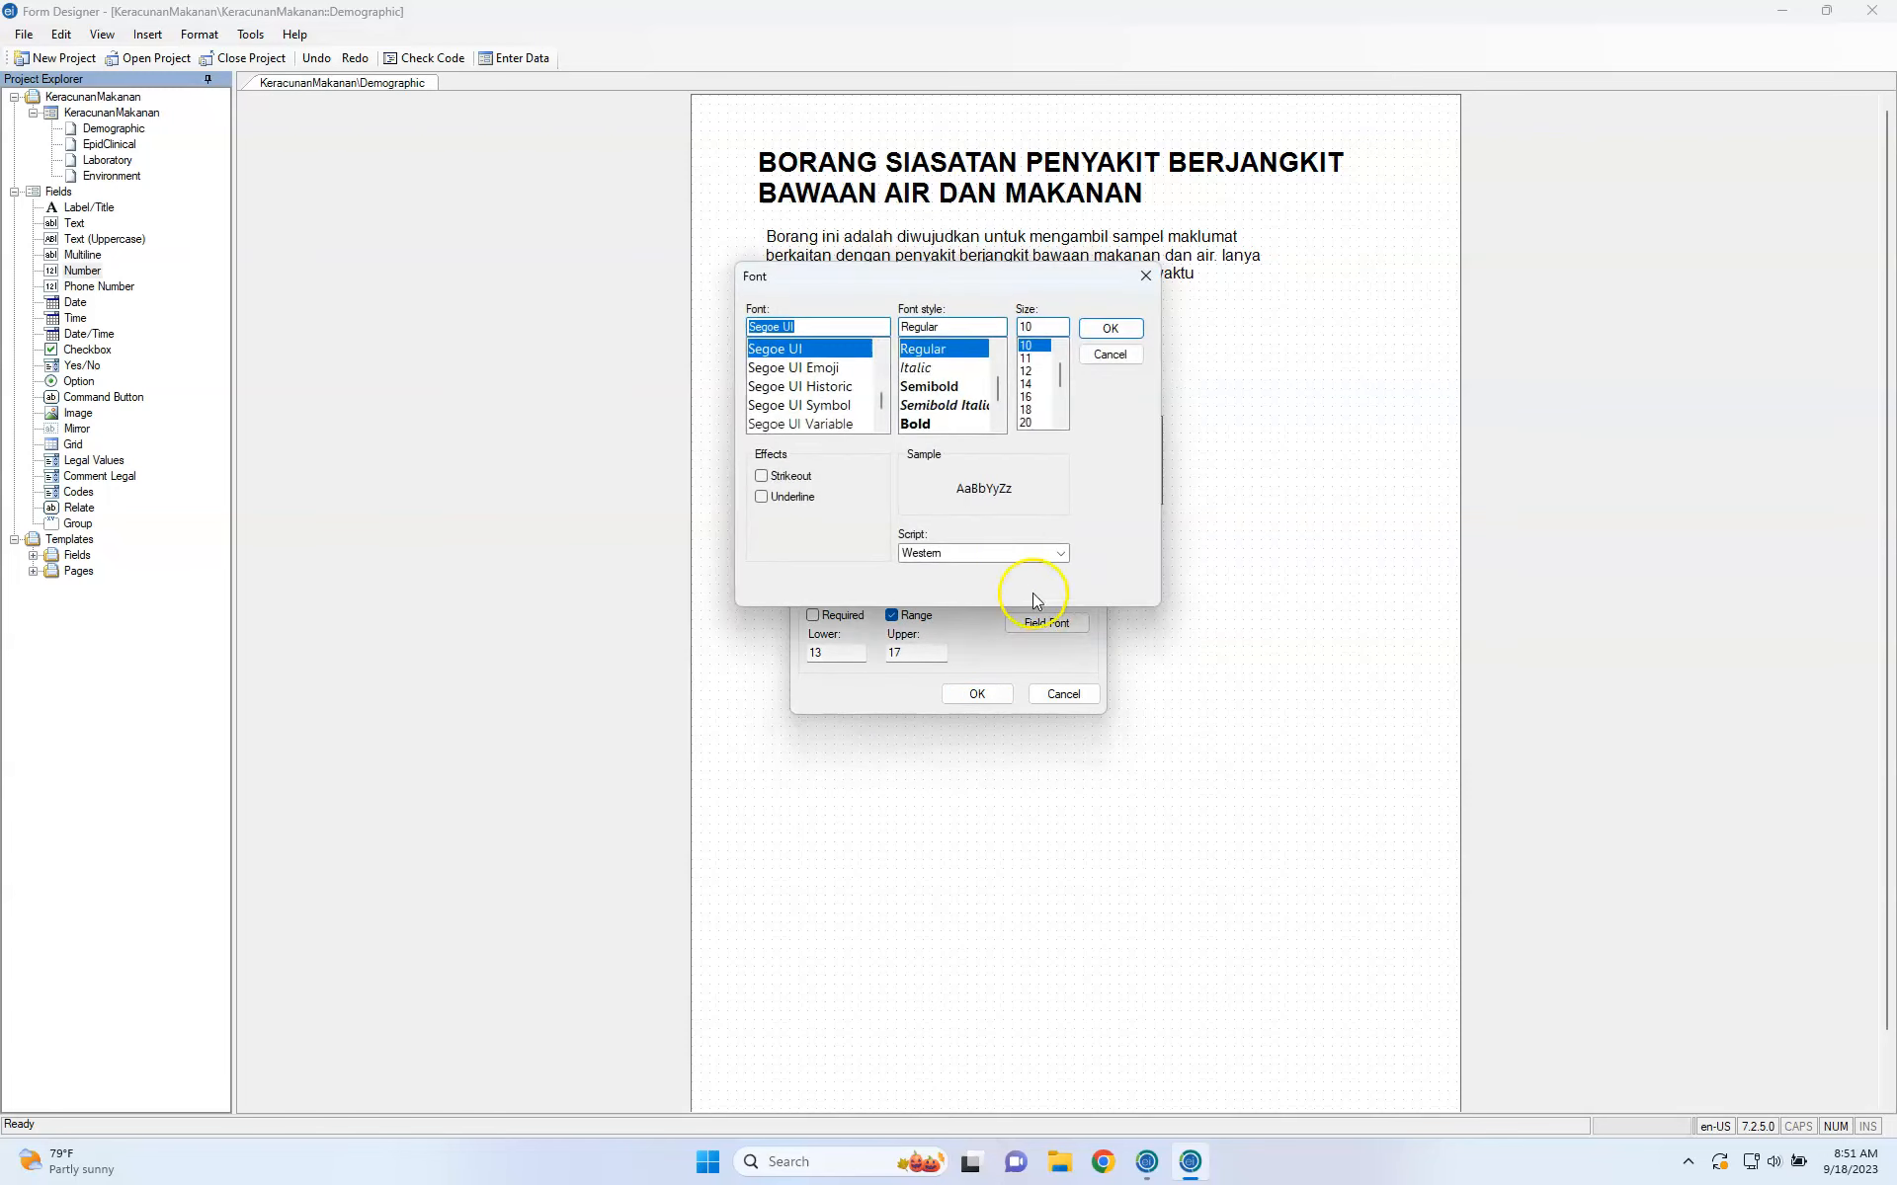
left_click(1110, 357)
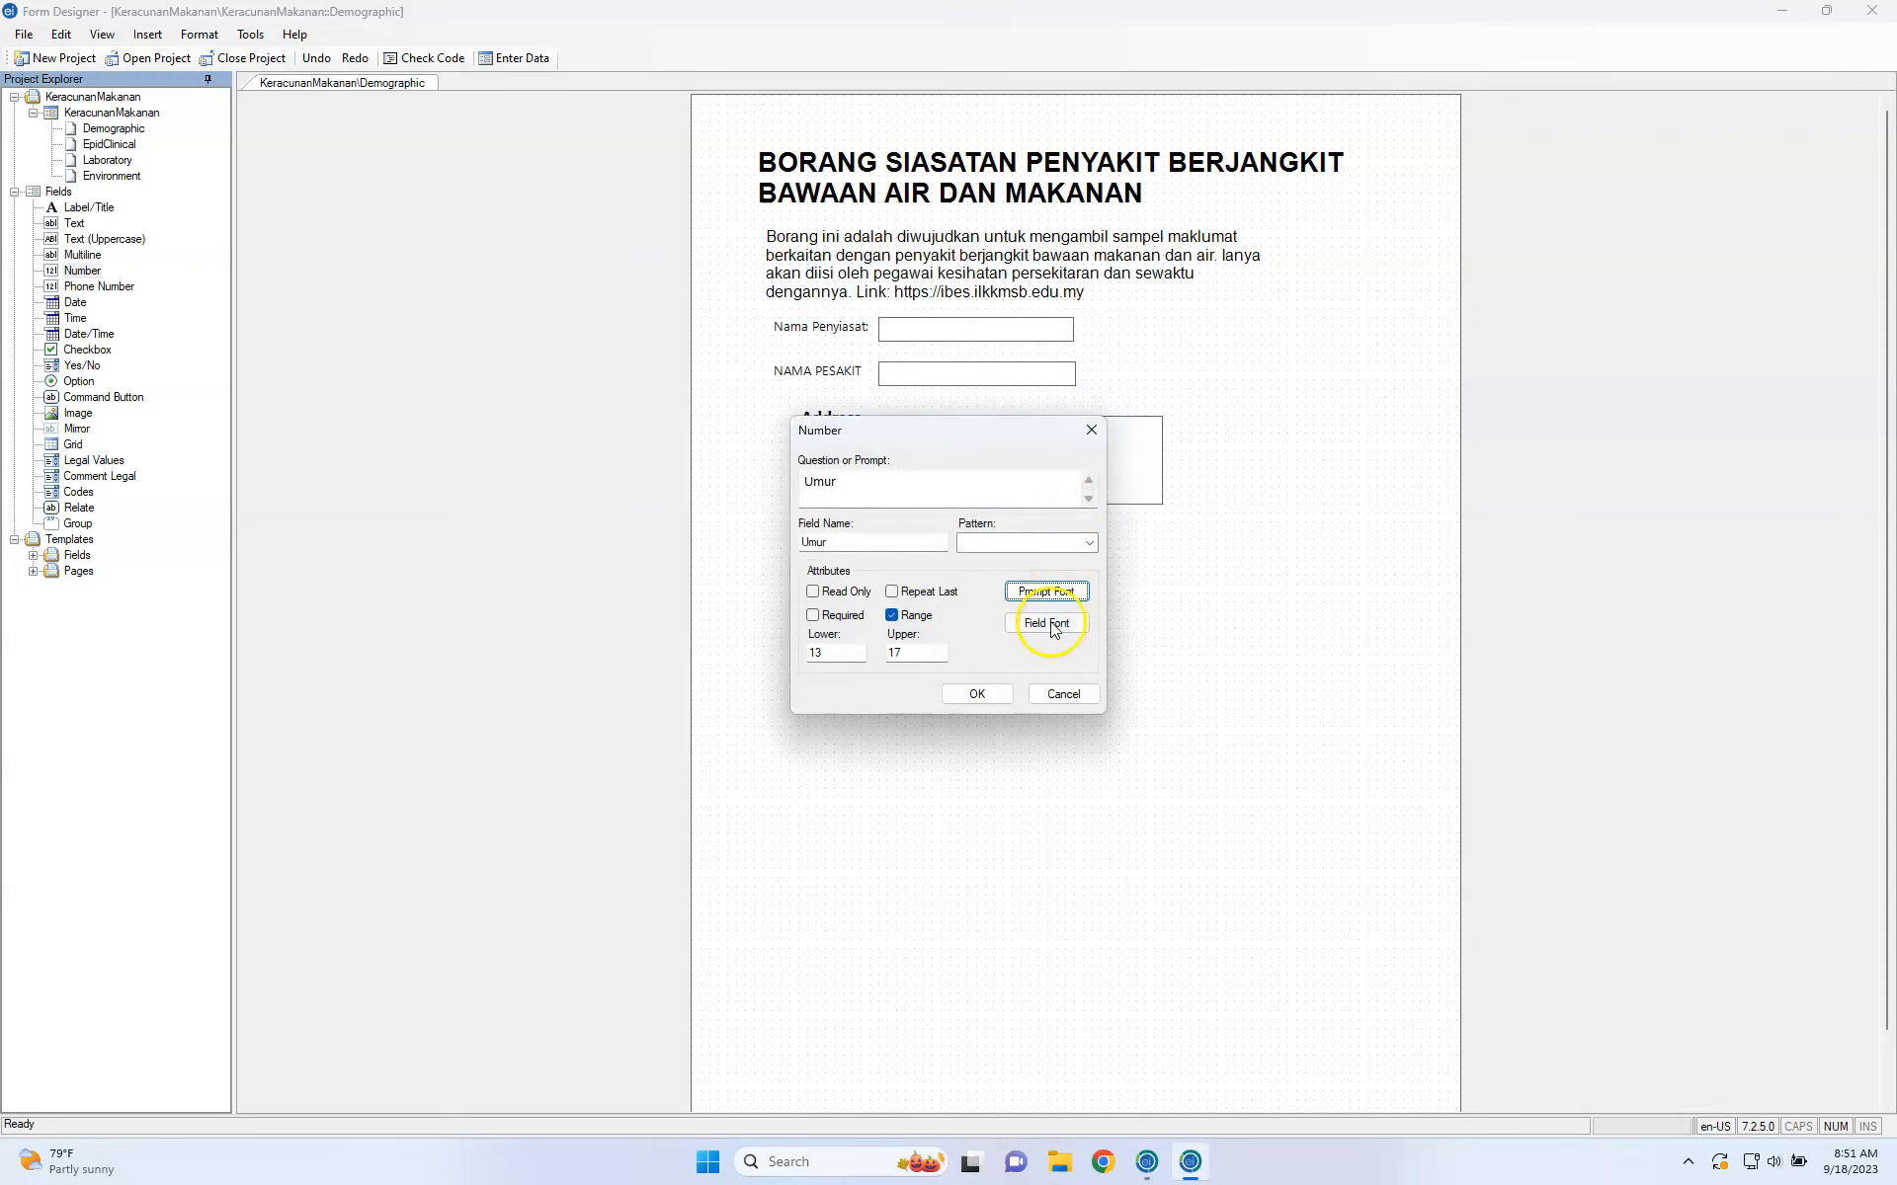
Confirm Umur, move it just below the Address box, and narrow its input box.
left_click(1001, 701)
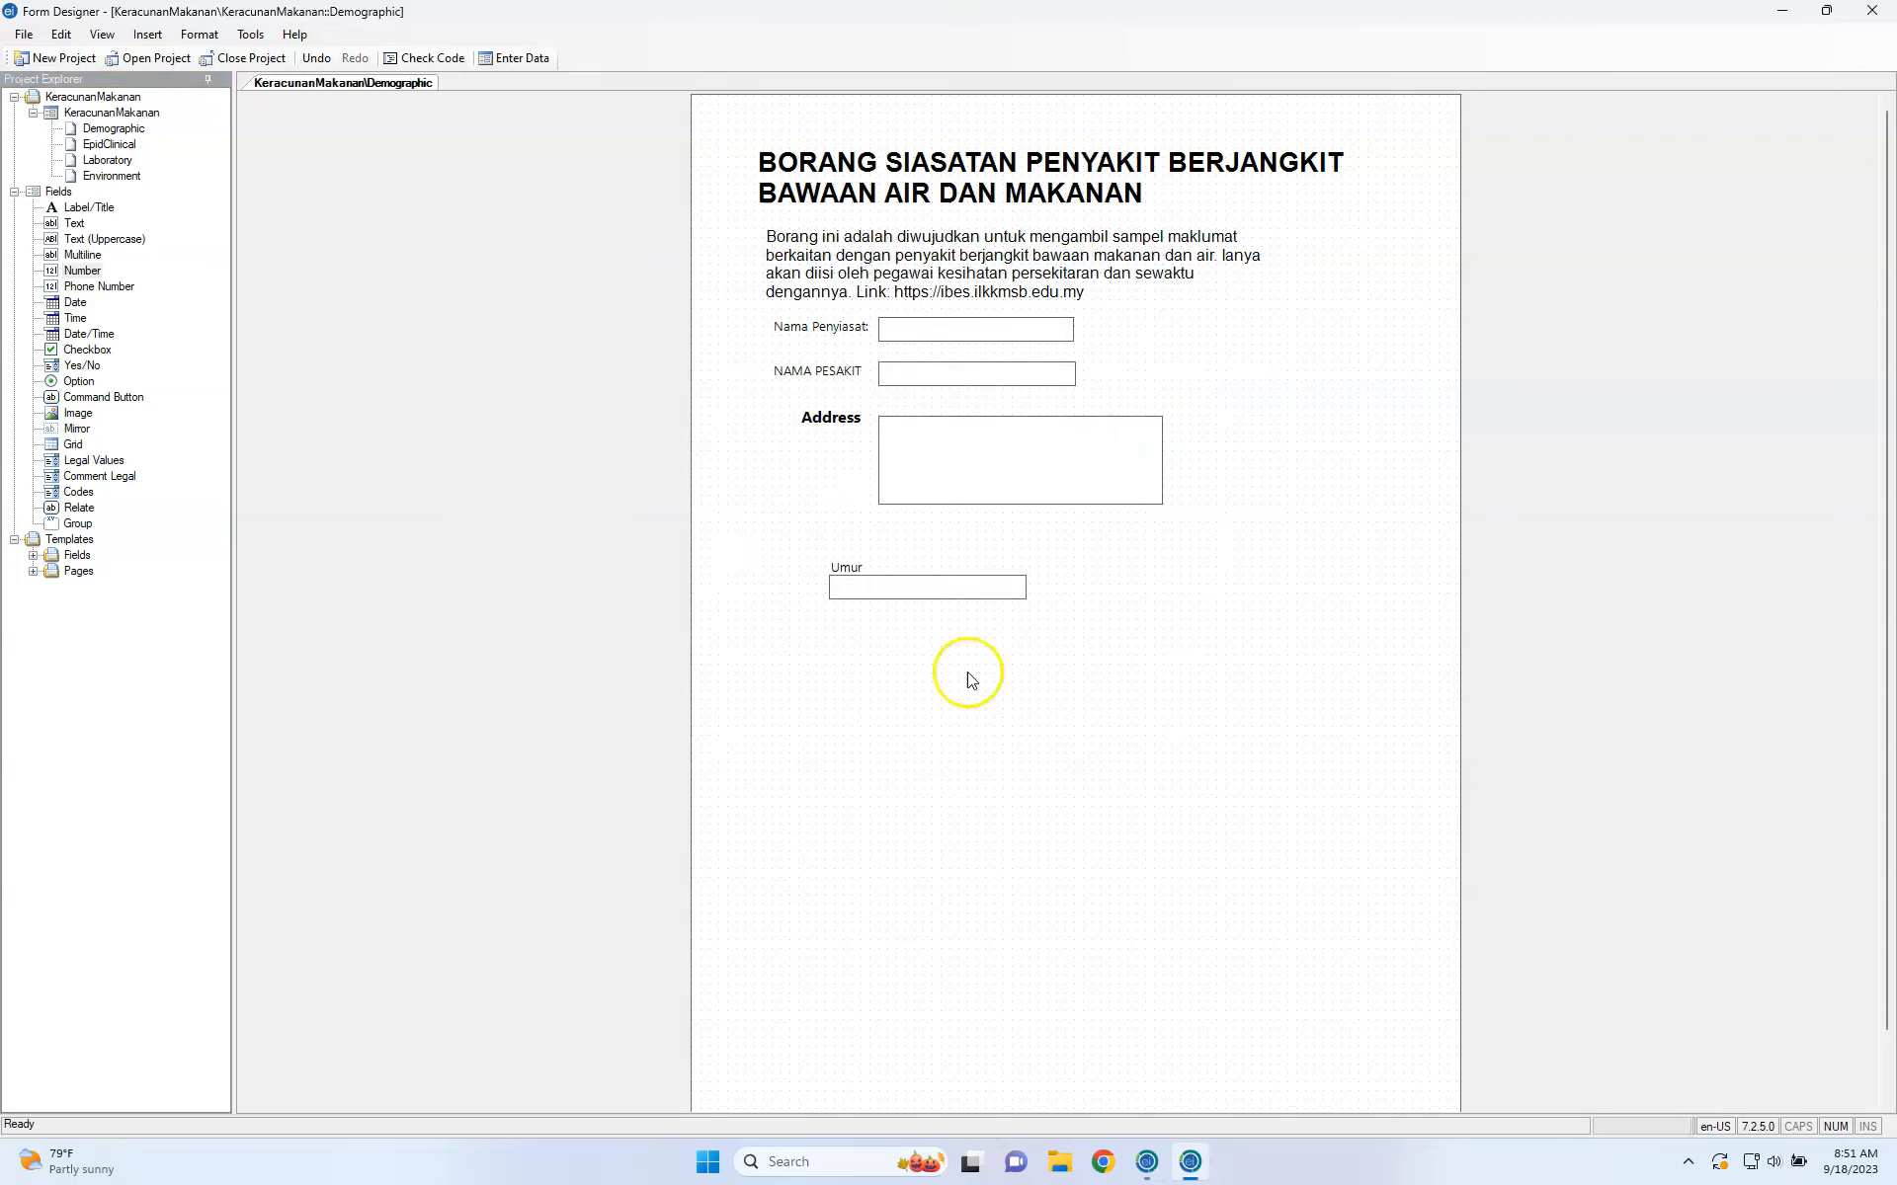
left_click_drag(917, 584, 972, 531)
left_click_drag(857, 571, 927, 525)
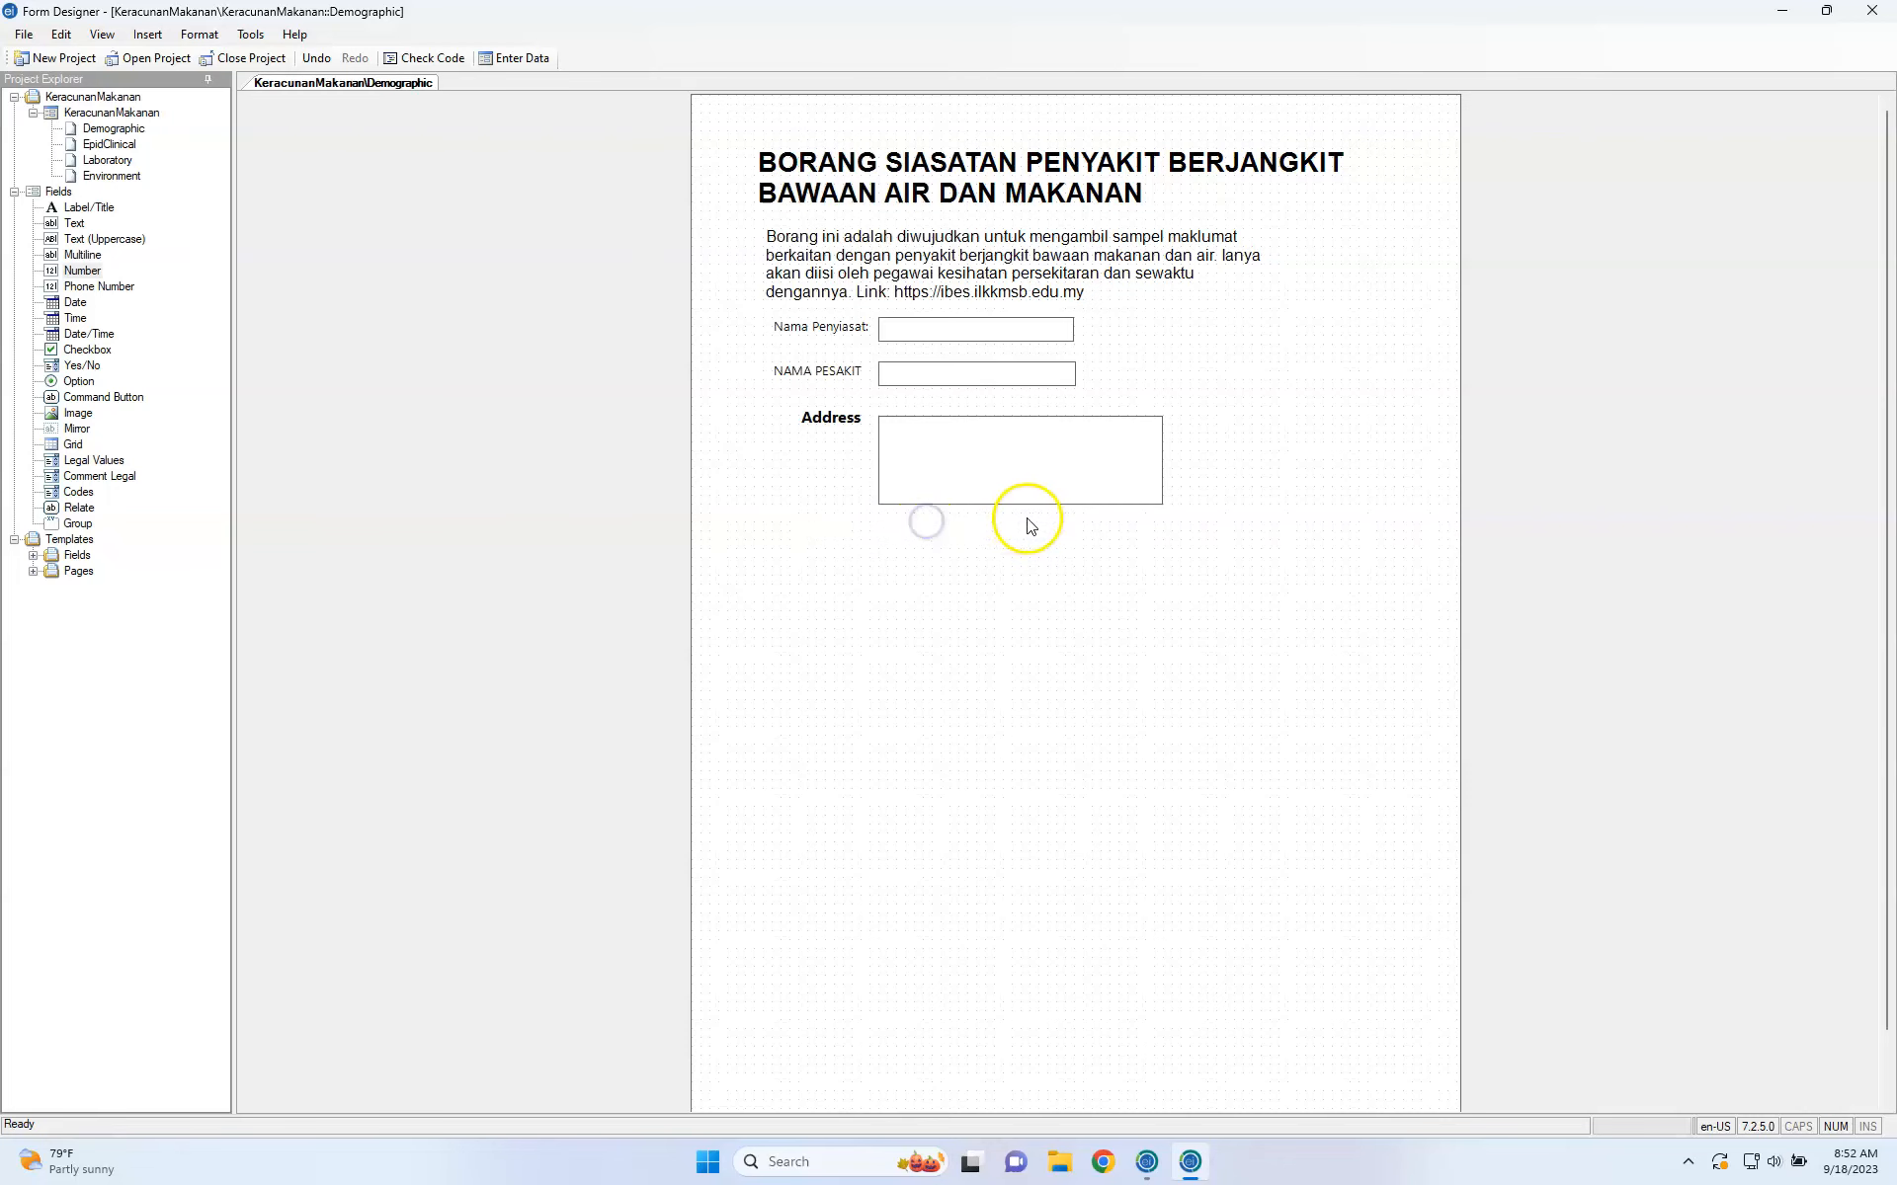
left_click(1074, 534)
left_click_drag(1074, 534, 958, 533)
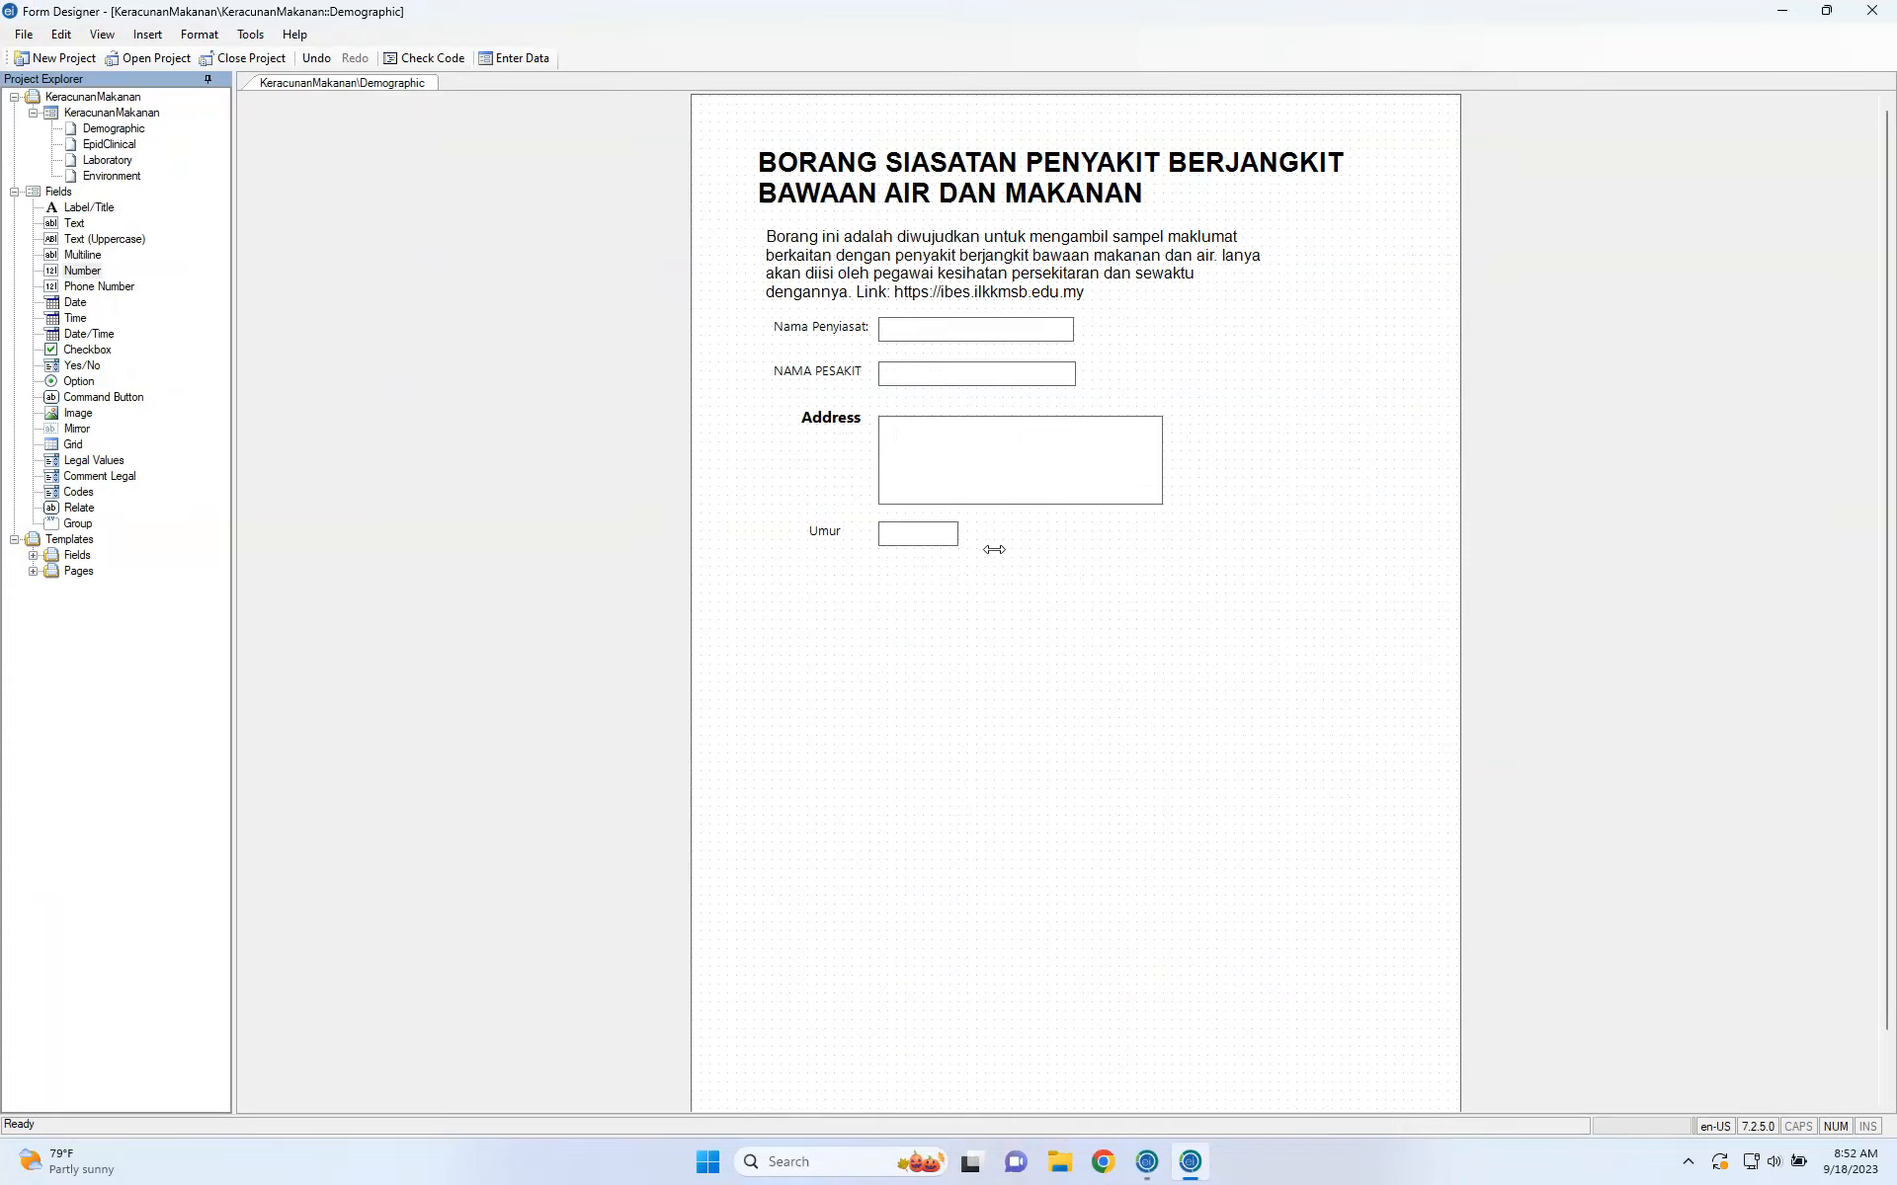
left_click(623, 761)
left_click(889, 327)
left_click(897, 501)
left_click(897, 532)
left_click(956, 406)
left_click(1071, 323)
left_click(863, 597)
left_click(73, 288)
left_click_drag(73, 293, 877, 644)
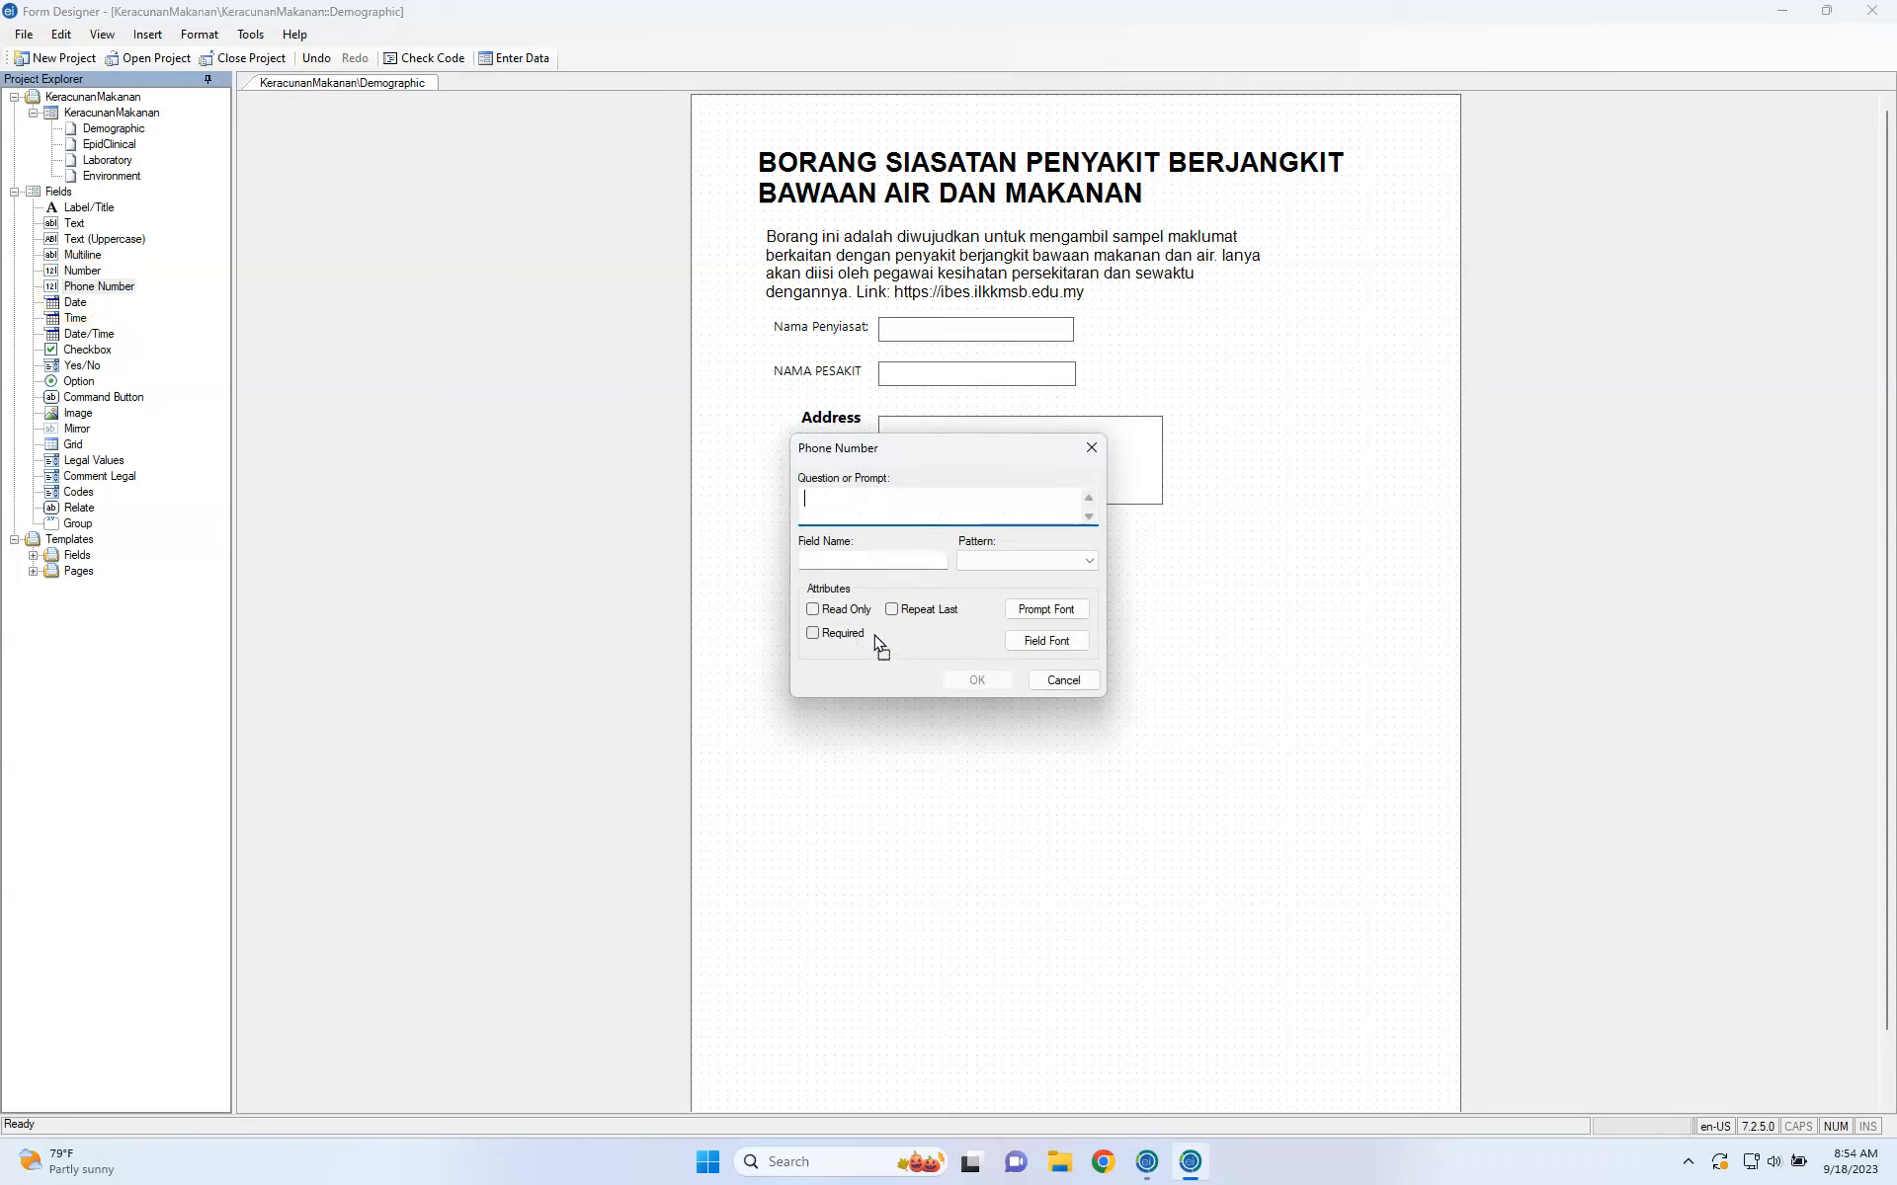
left_click(1063, 679)
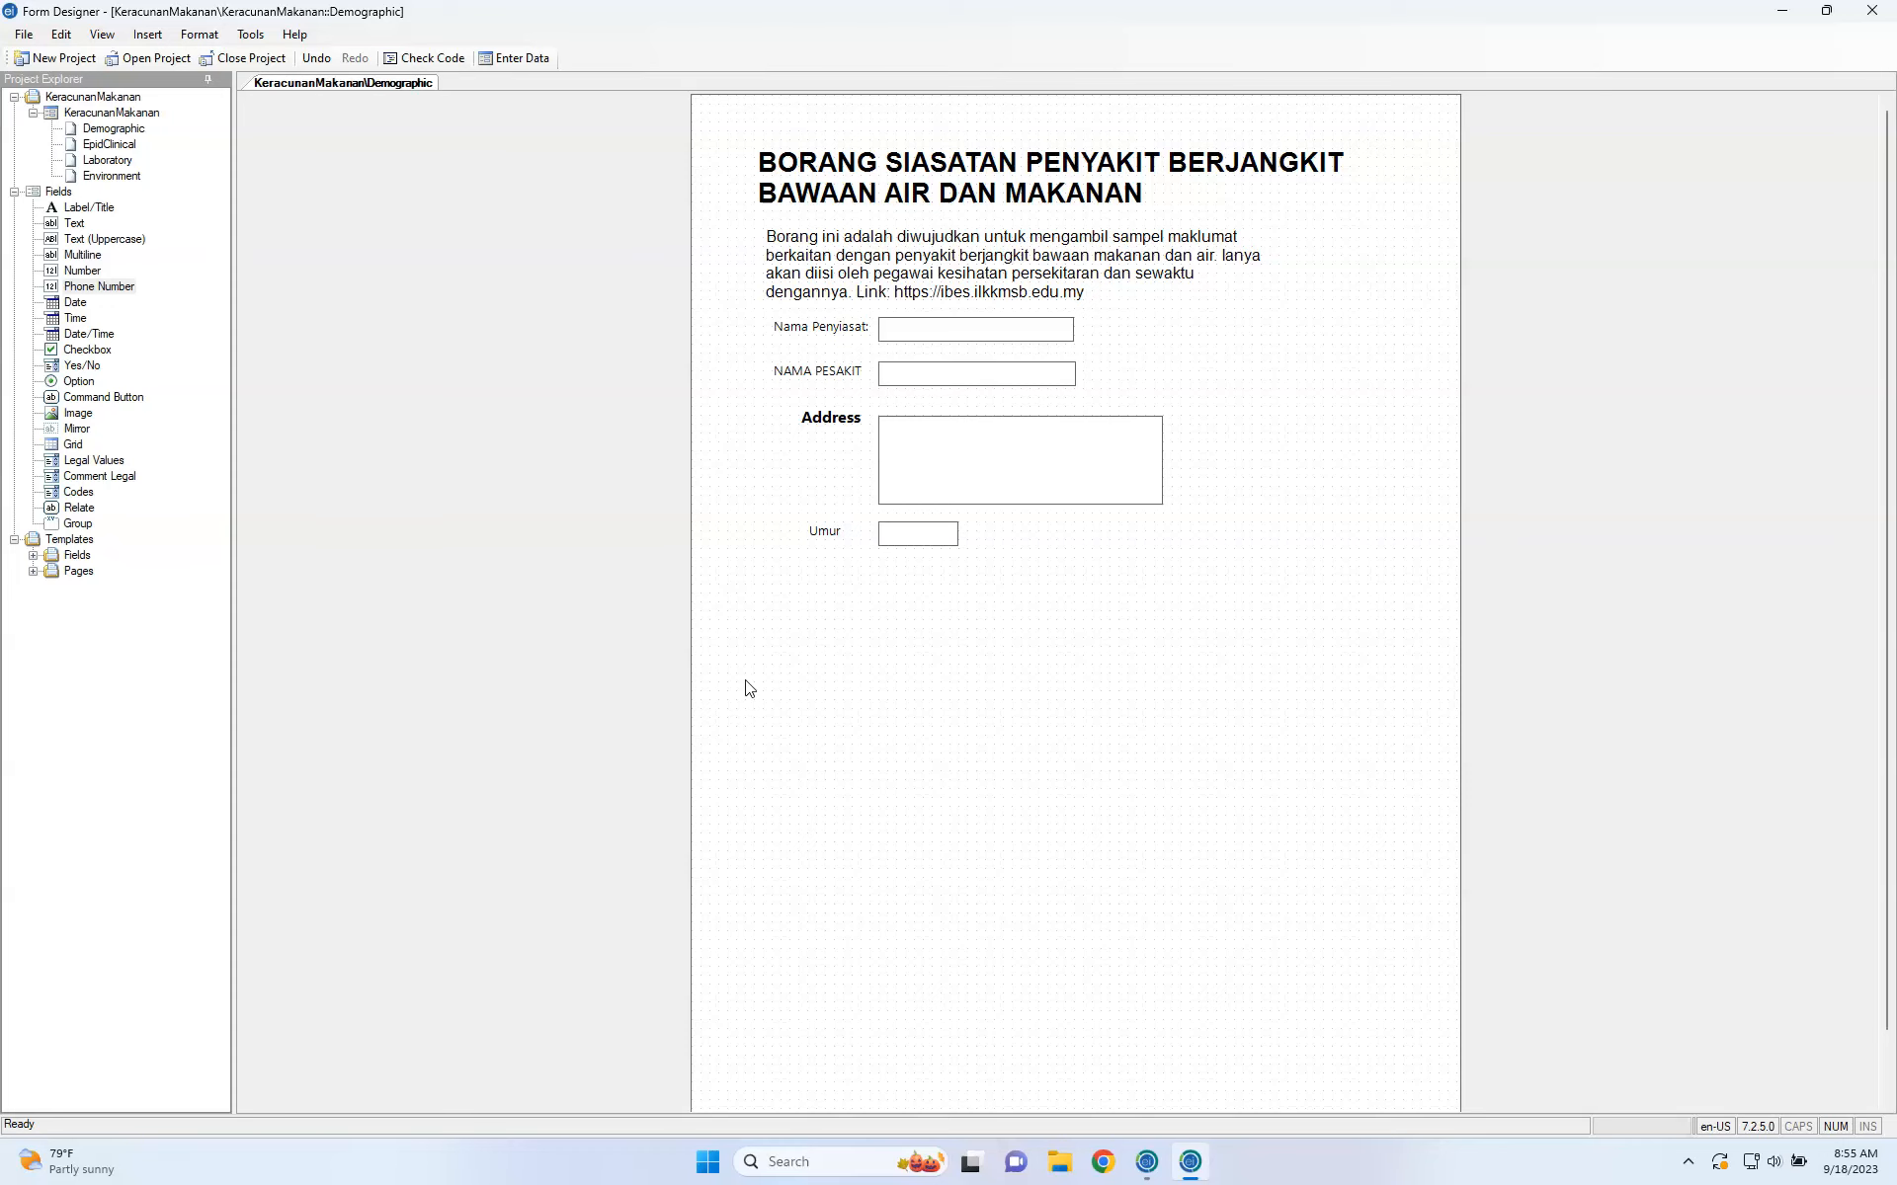
key("ctrl+Left")
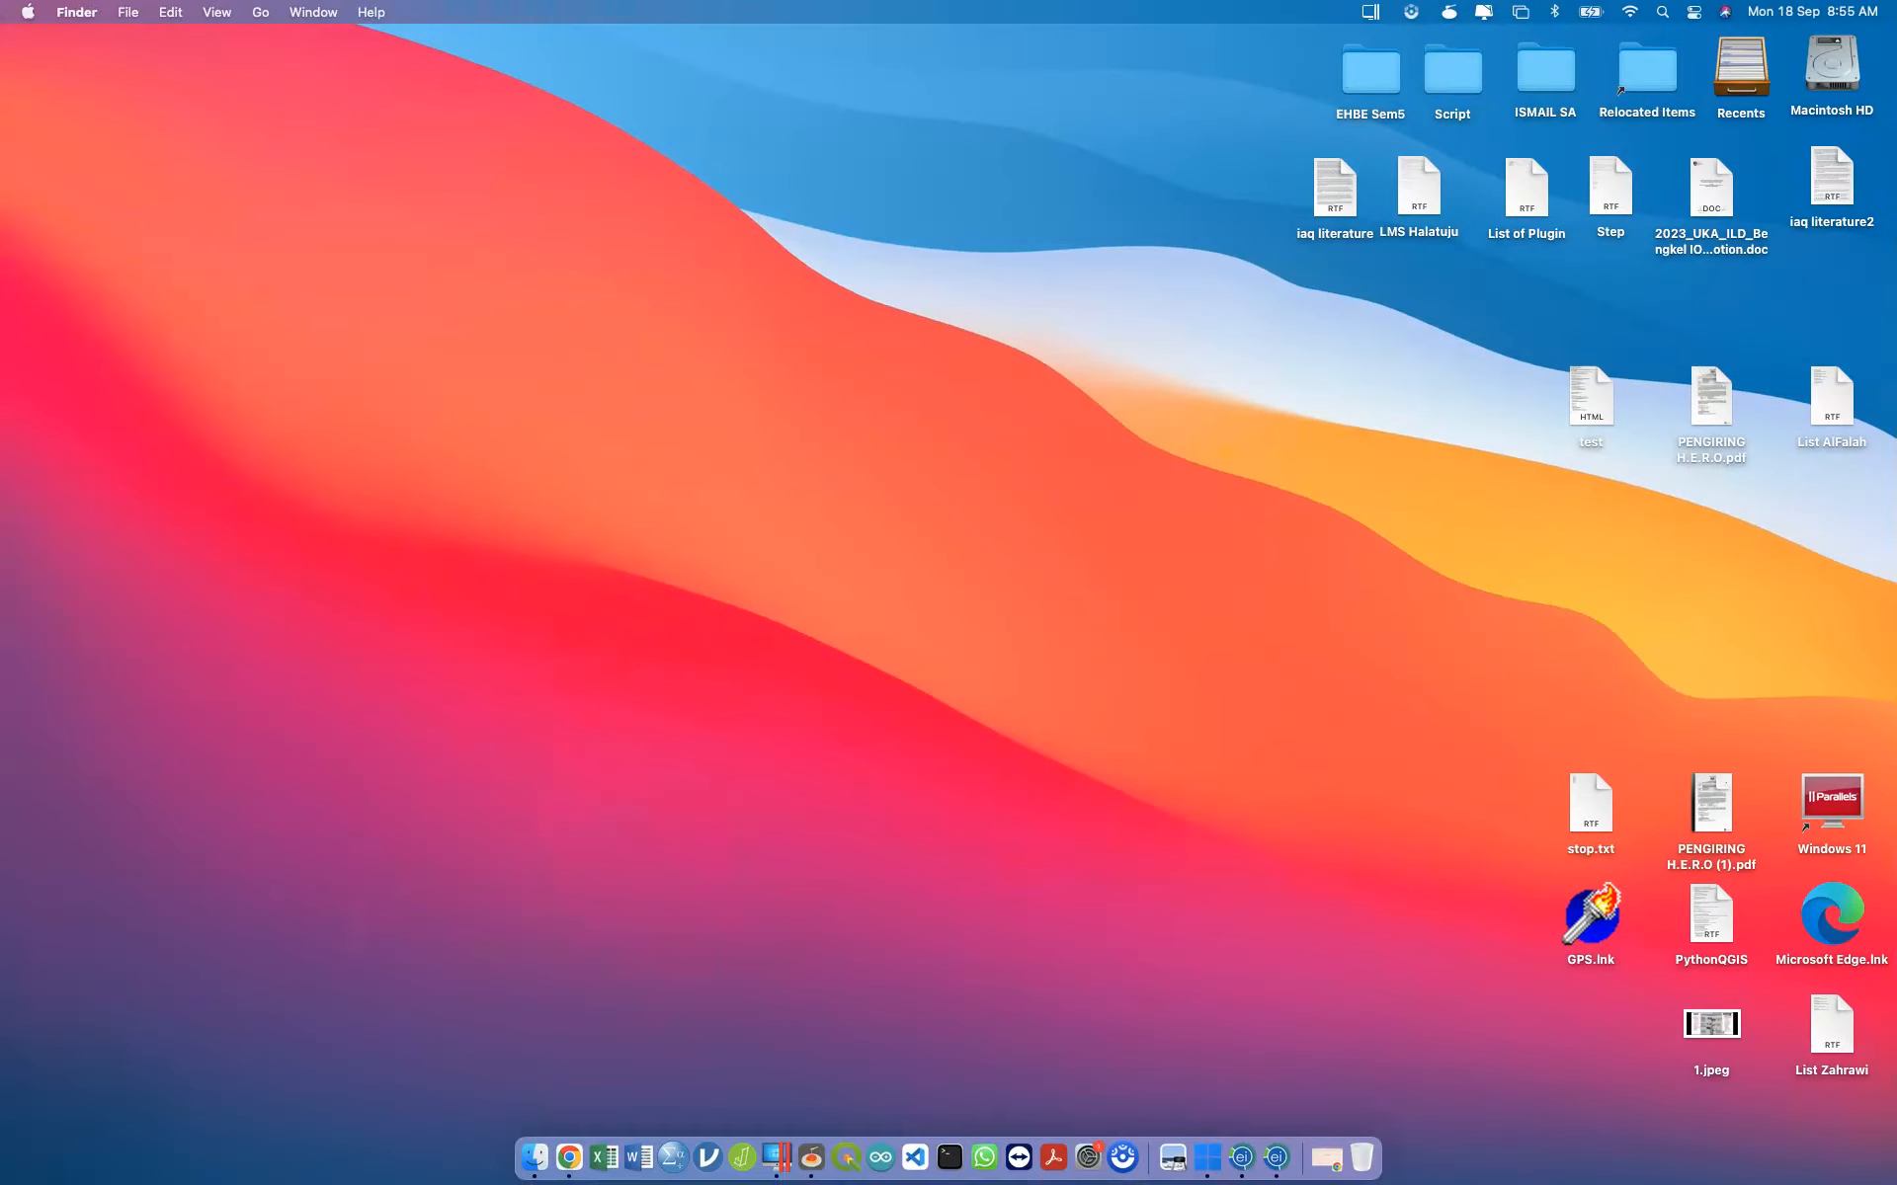
key("ctrl+Right")
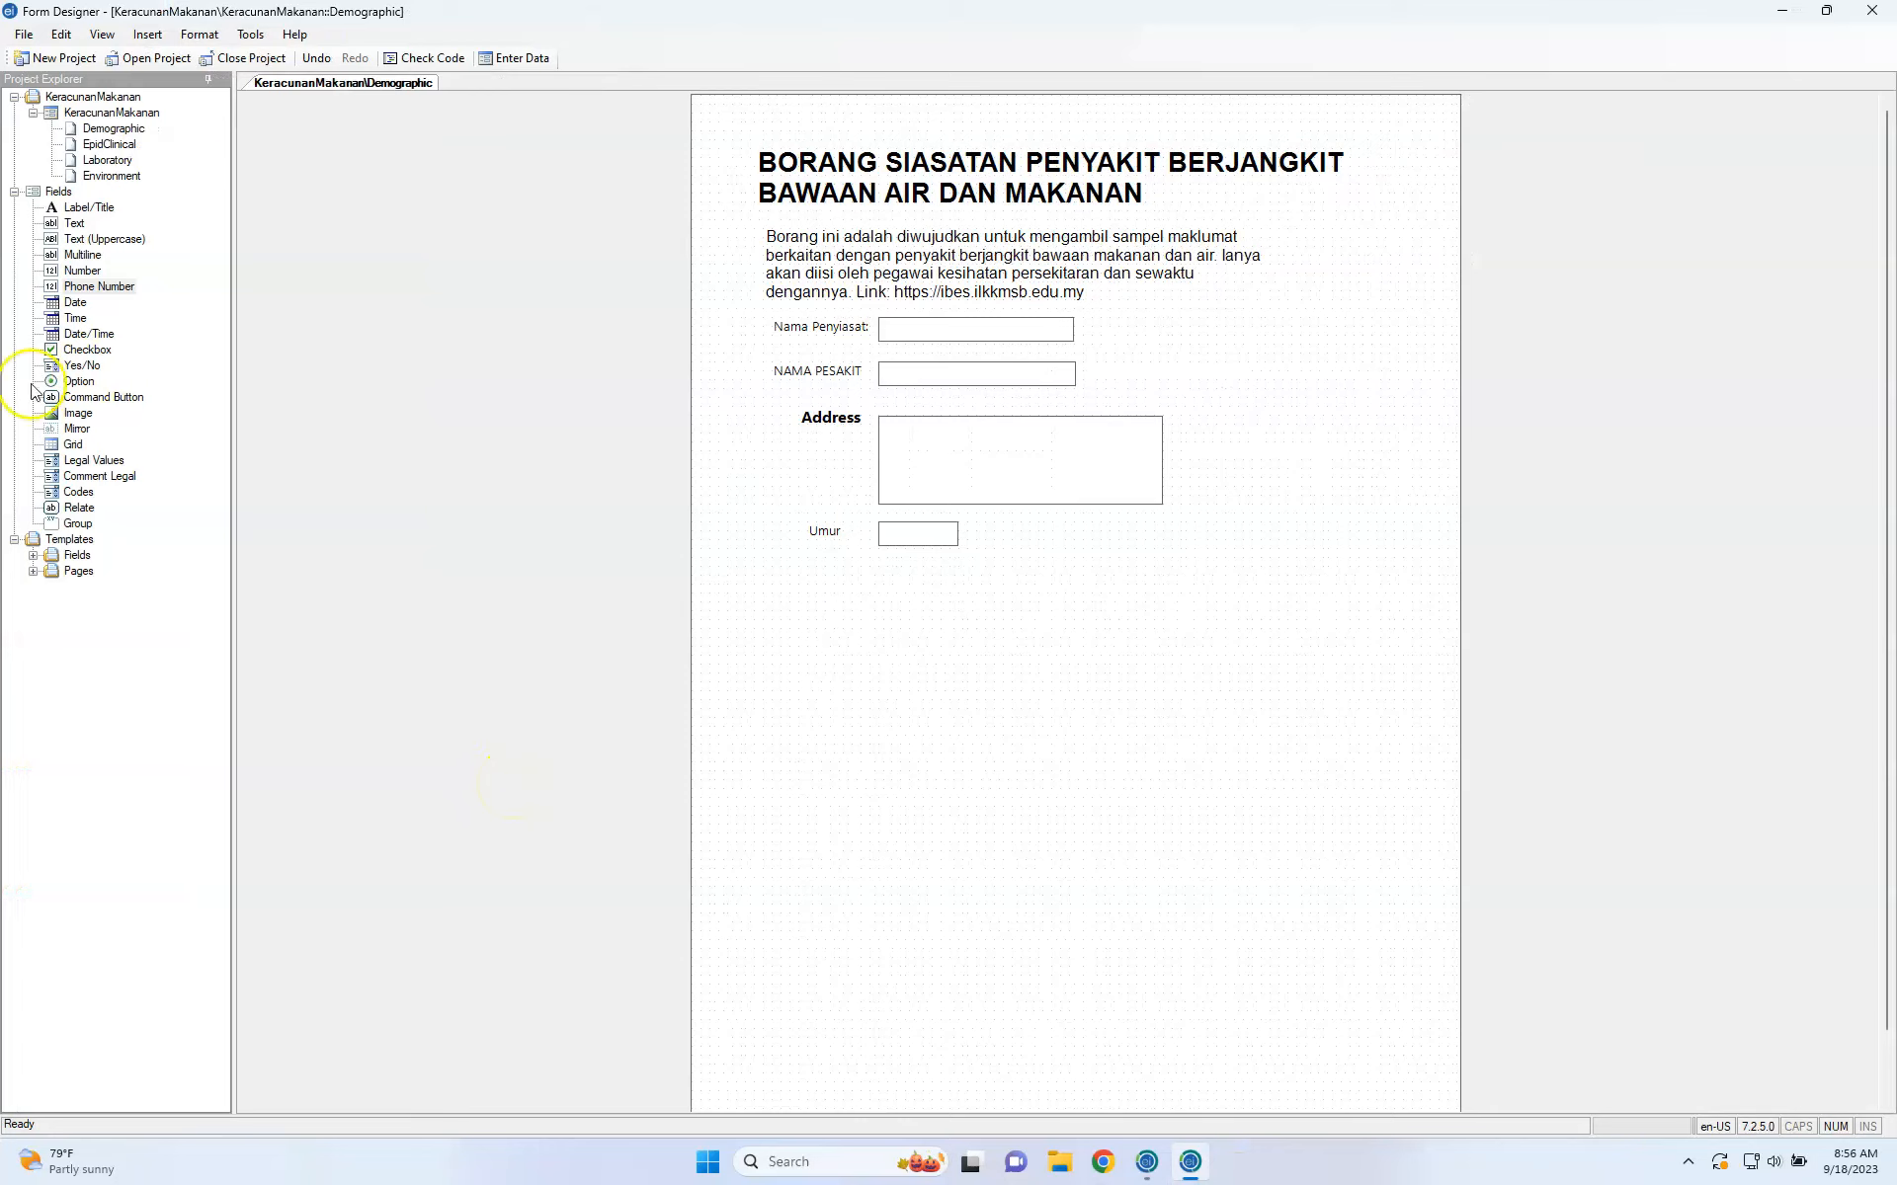
Add a required phone field 'No. Untuk Dihubungi' named Phione, with its input box beside the label.
left_click_drag(99, 285, 876, 580)
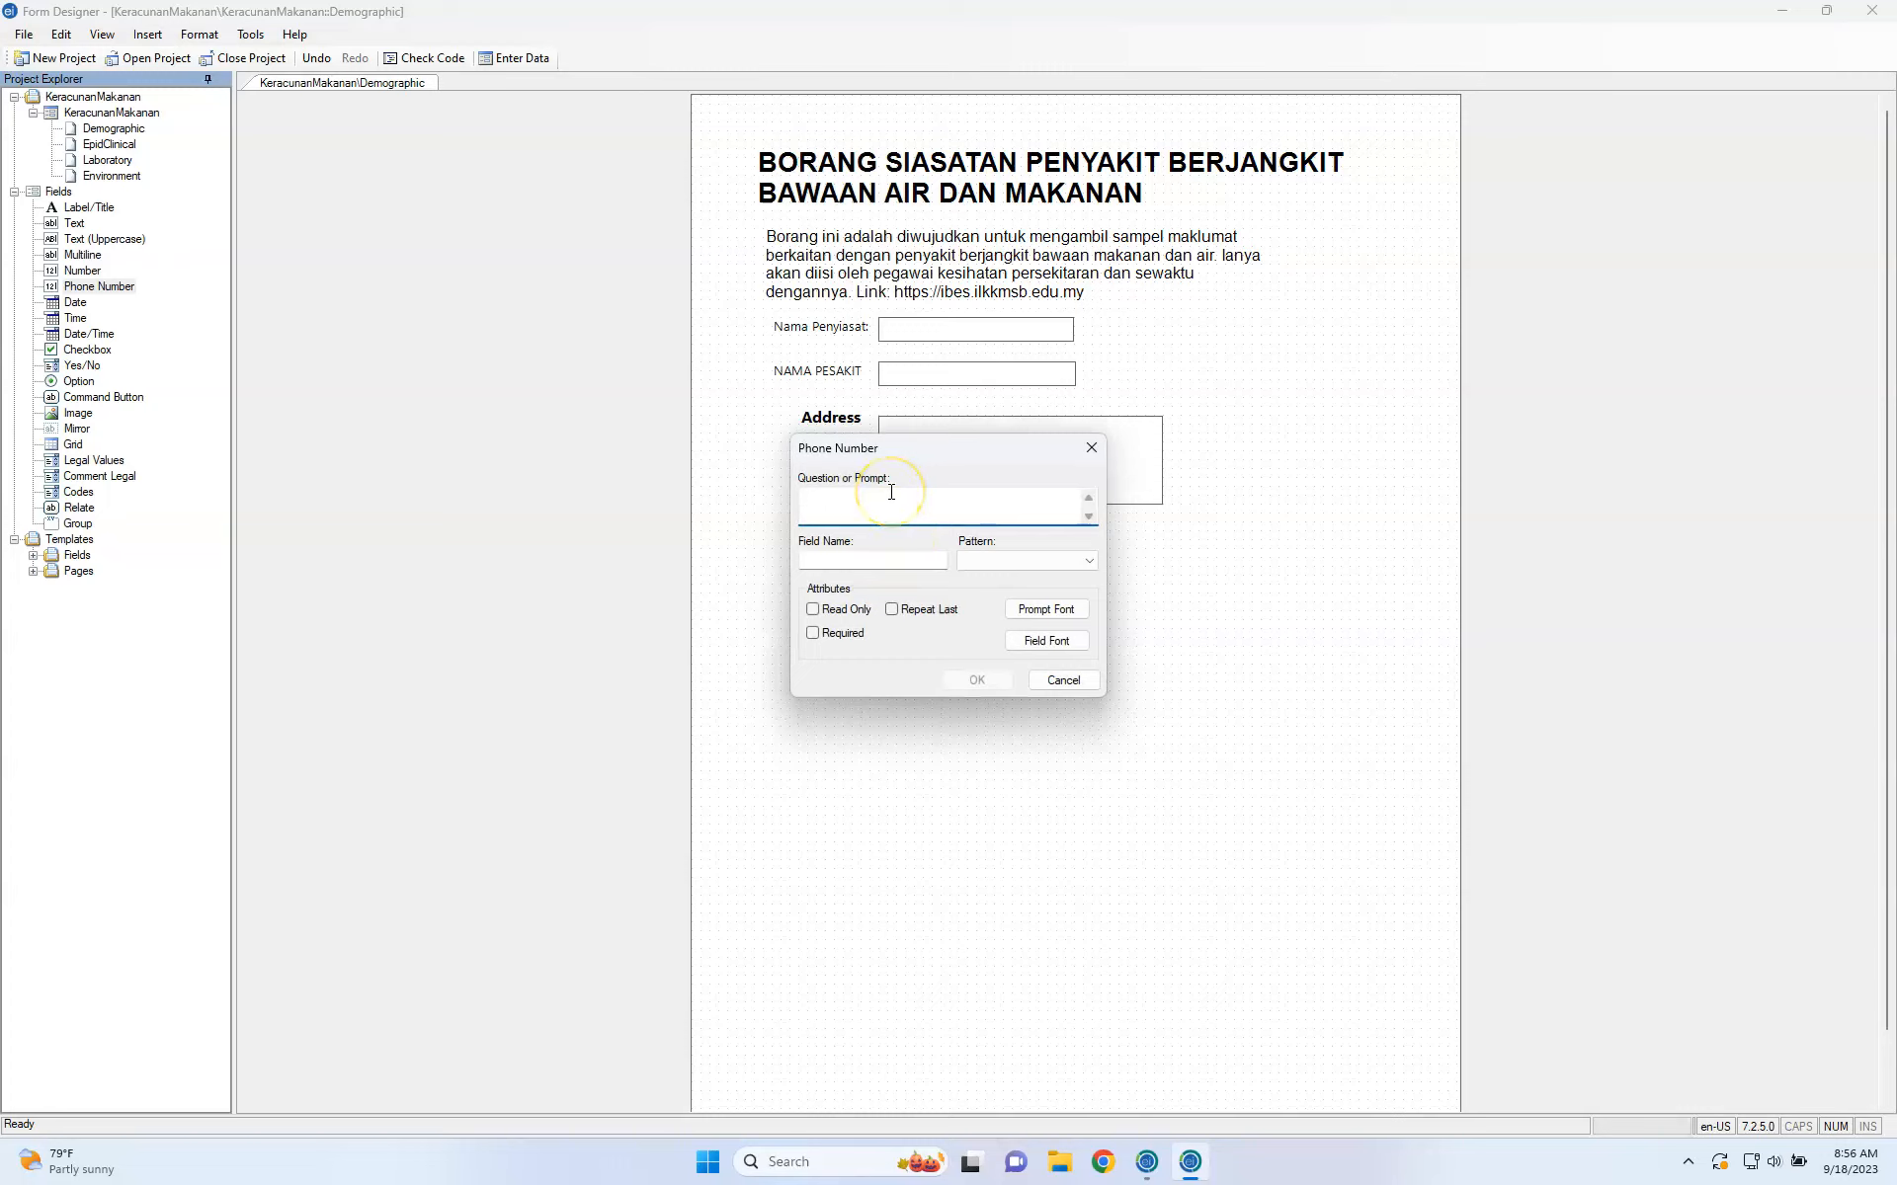
type("Phone Numb")
key("ctrl+a")
type("No. Untuk Dihubungi")
left_click(907, 560)
double_click(907, 561)
type("Phi")
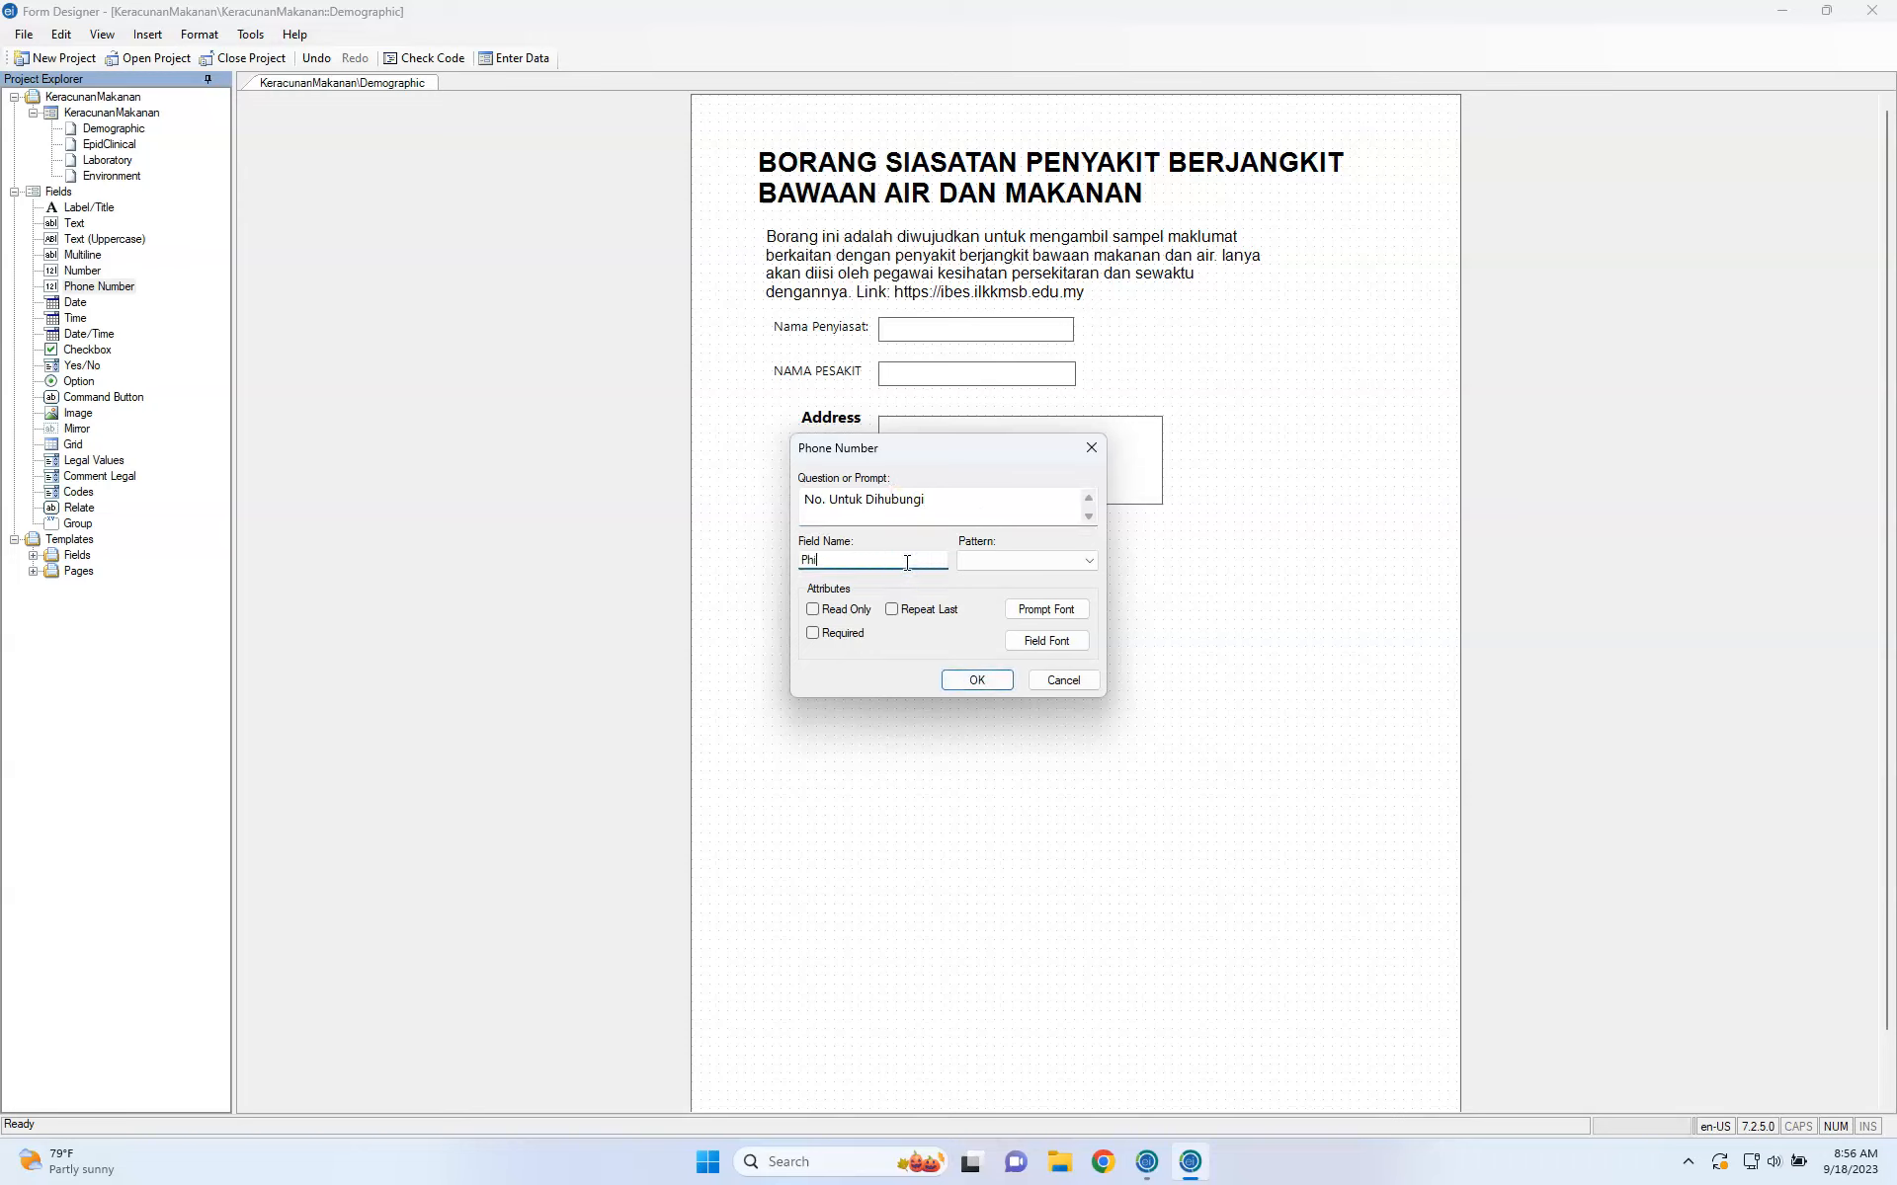
type("one")
left_click(841, 639)
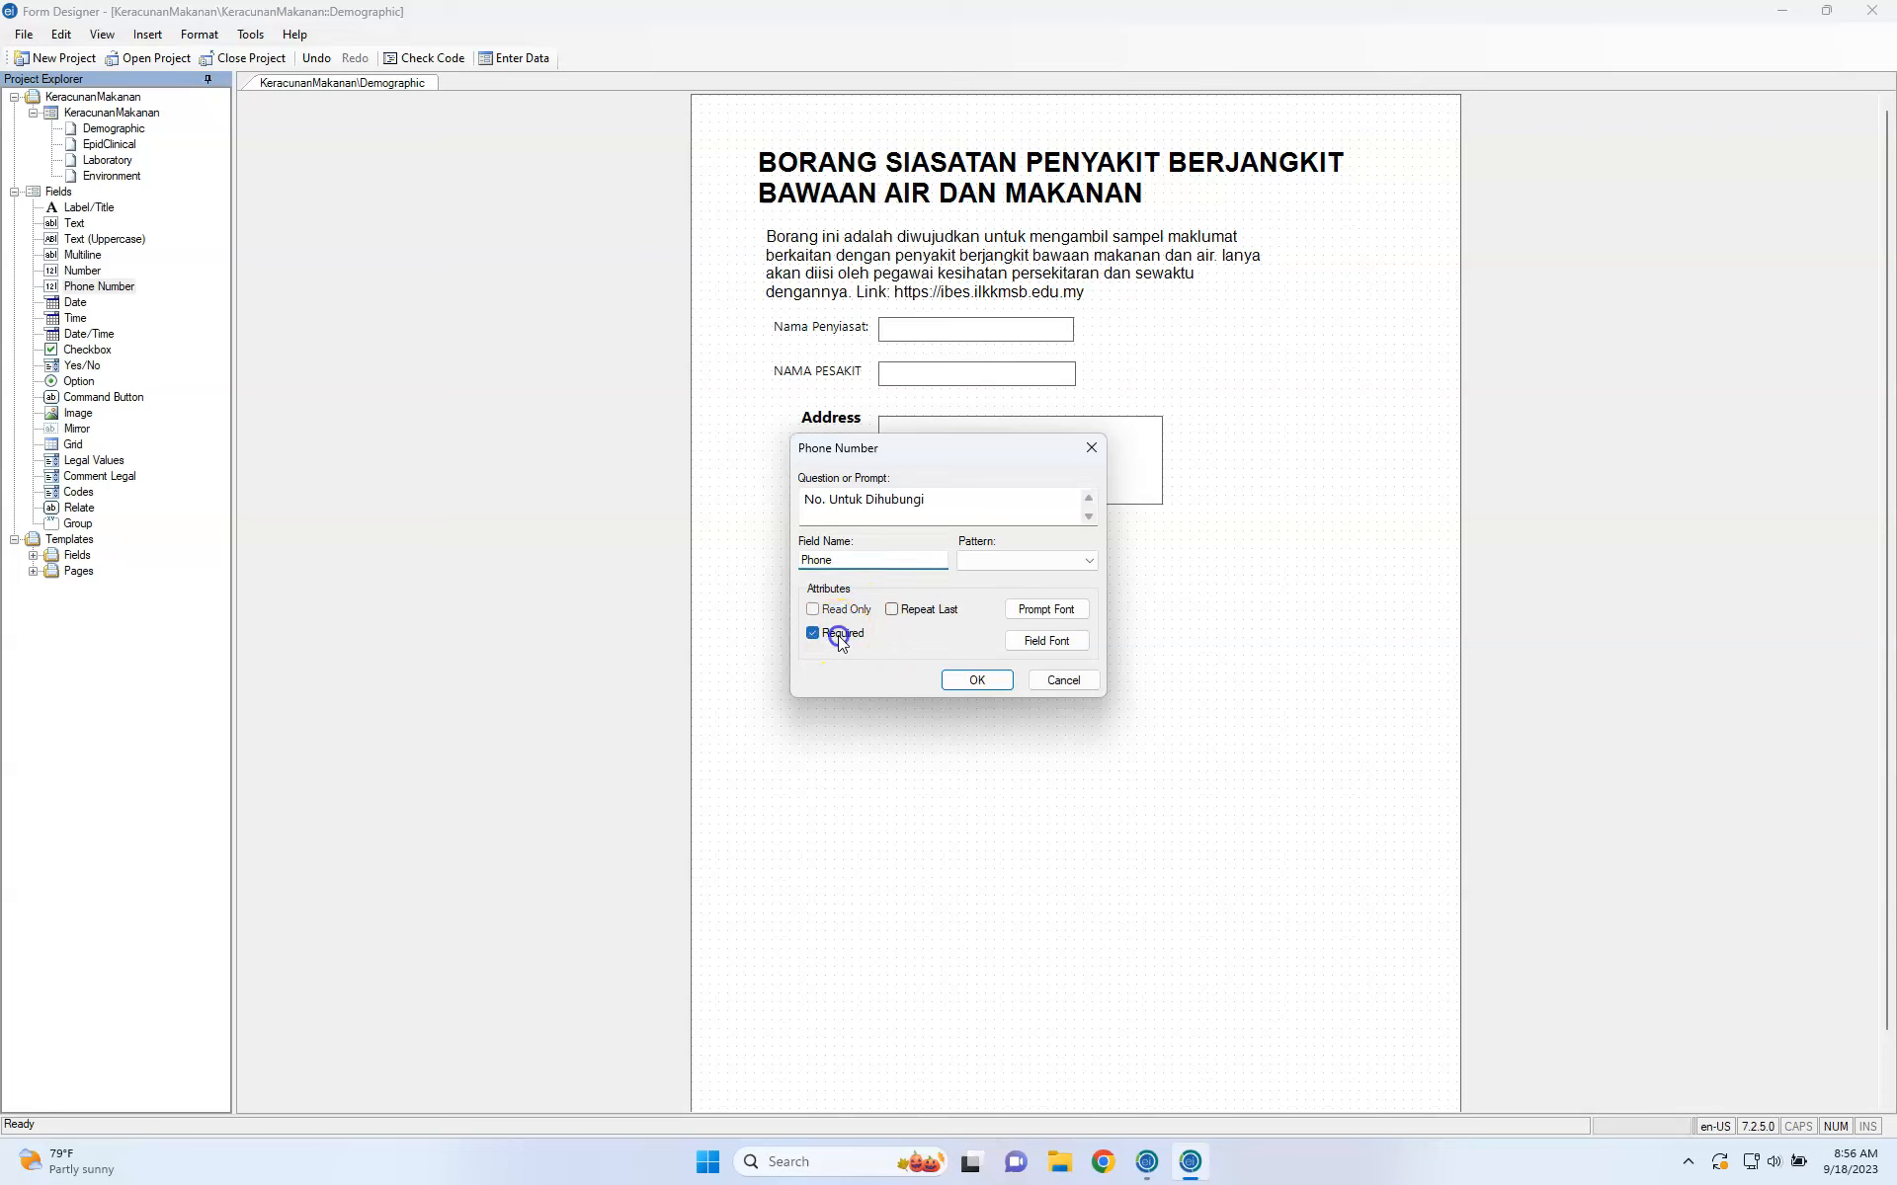
left_click(973, 680)
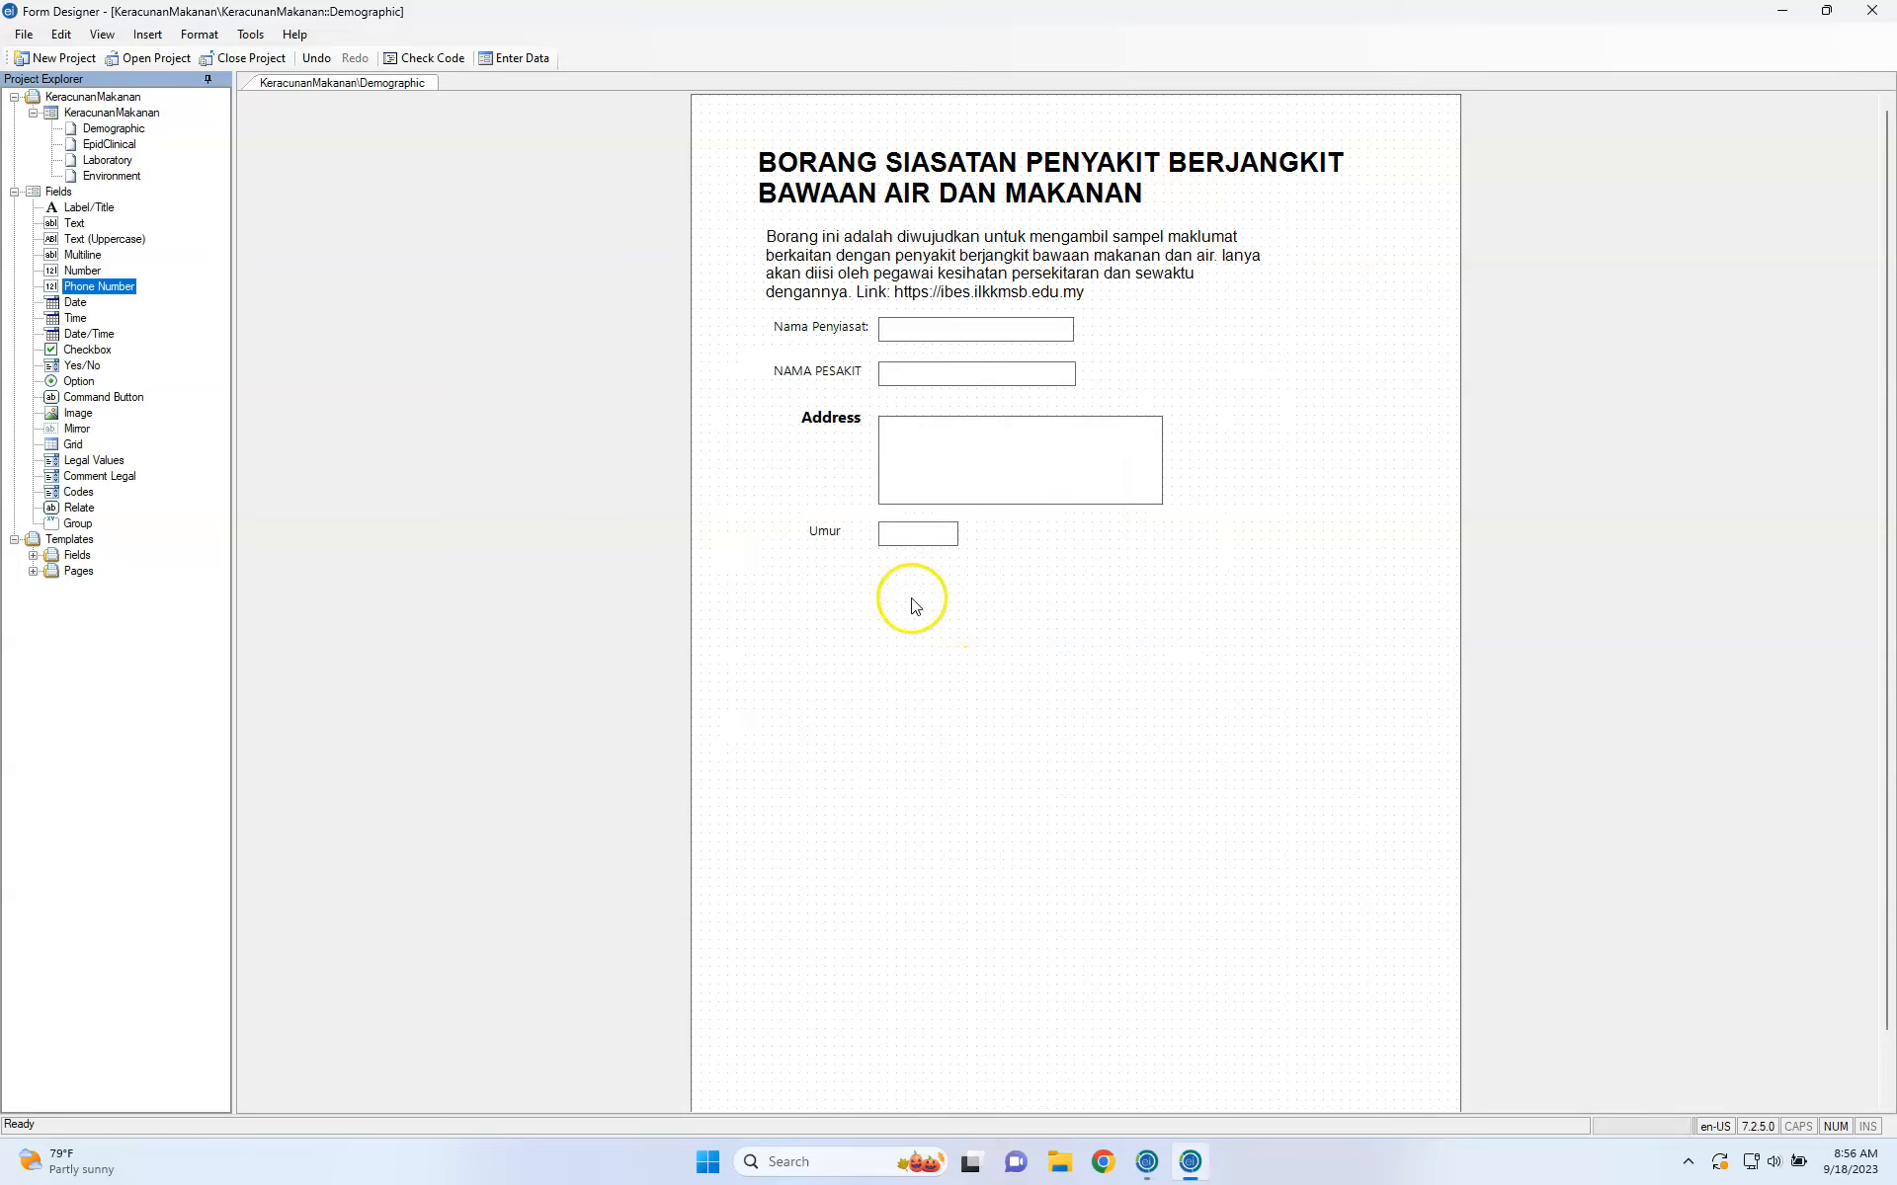
left_click_drag(956, 596, 840, 589)
mouse_move(973, 598)
left_mouse_down()
mouse_move(990, 584)
mouse_move(975, 593)
left_mouse_up()
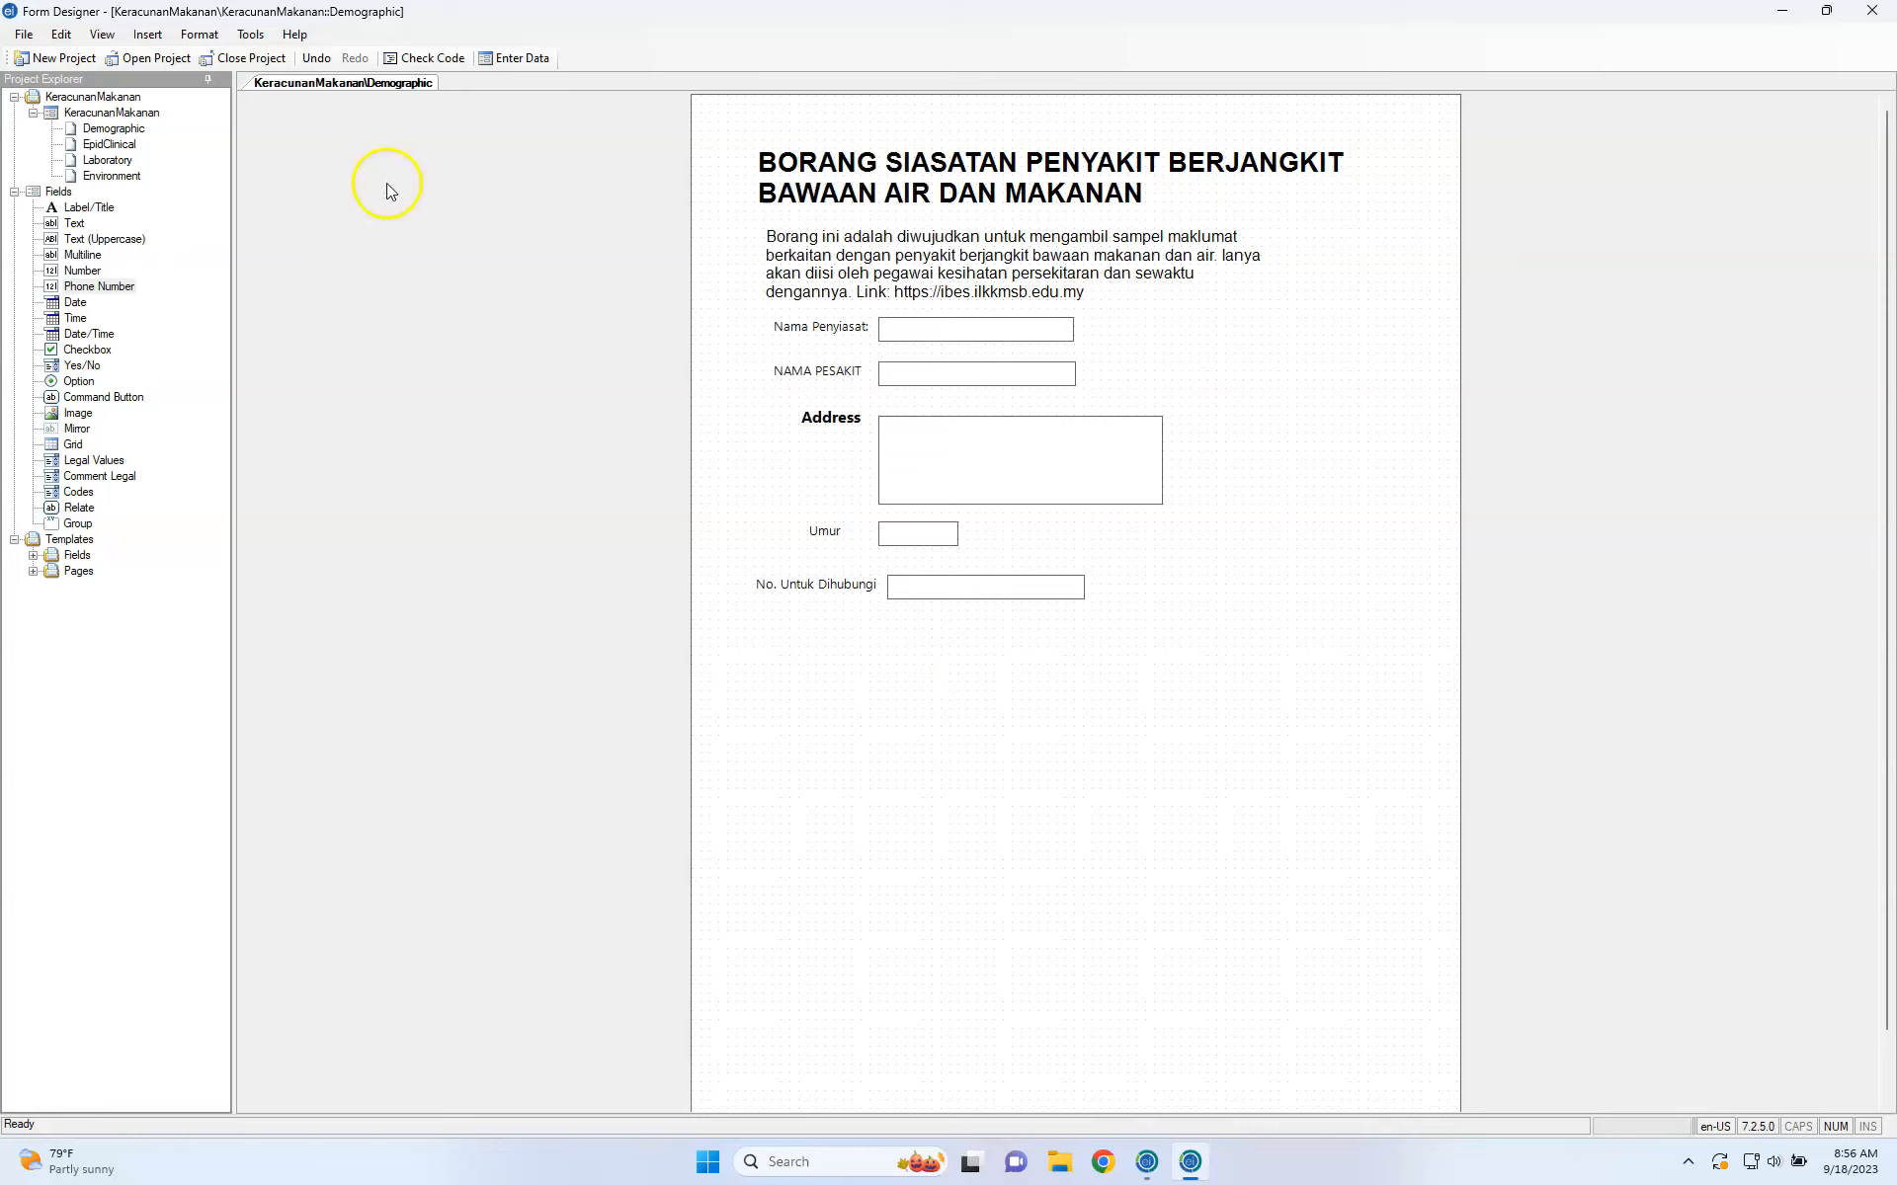
Place a Date field with prompt 'Tarikh Mengisi Borang' and field name DateForm.
left_click(76, 305)
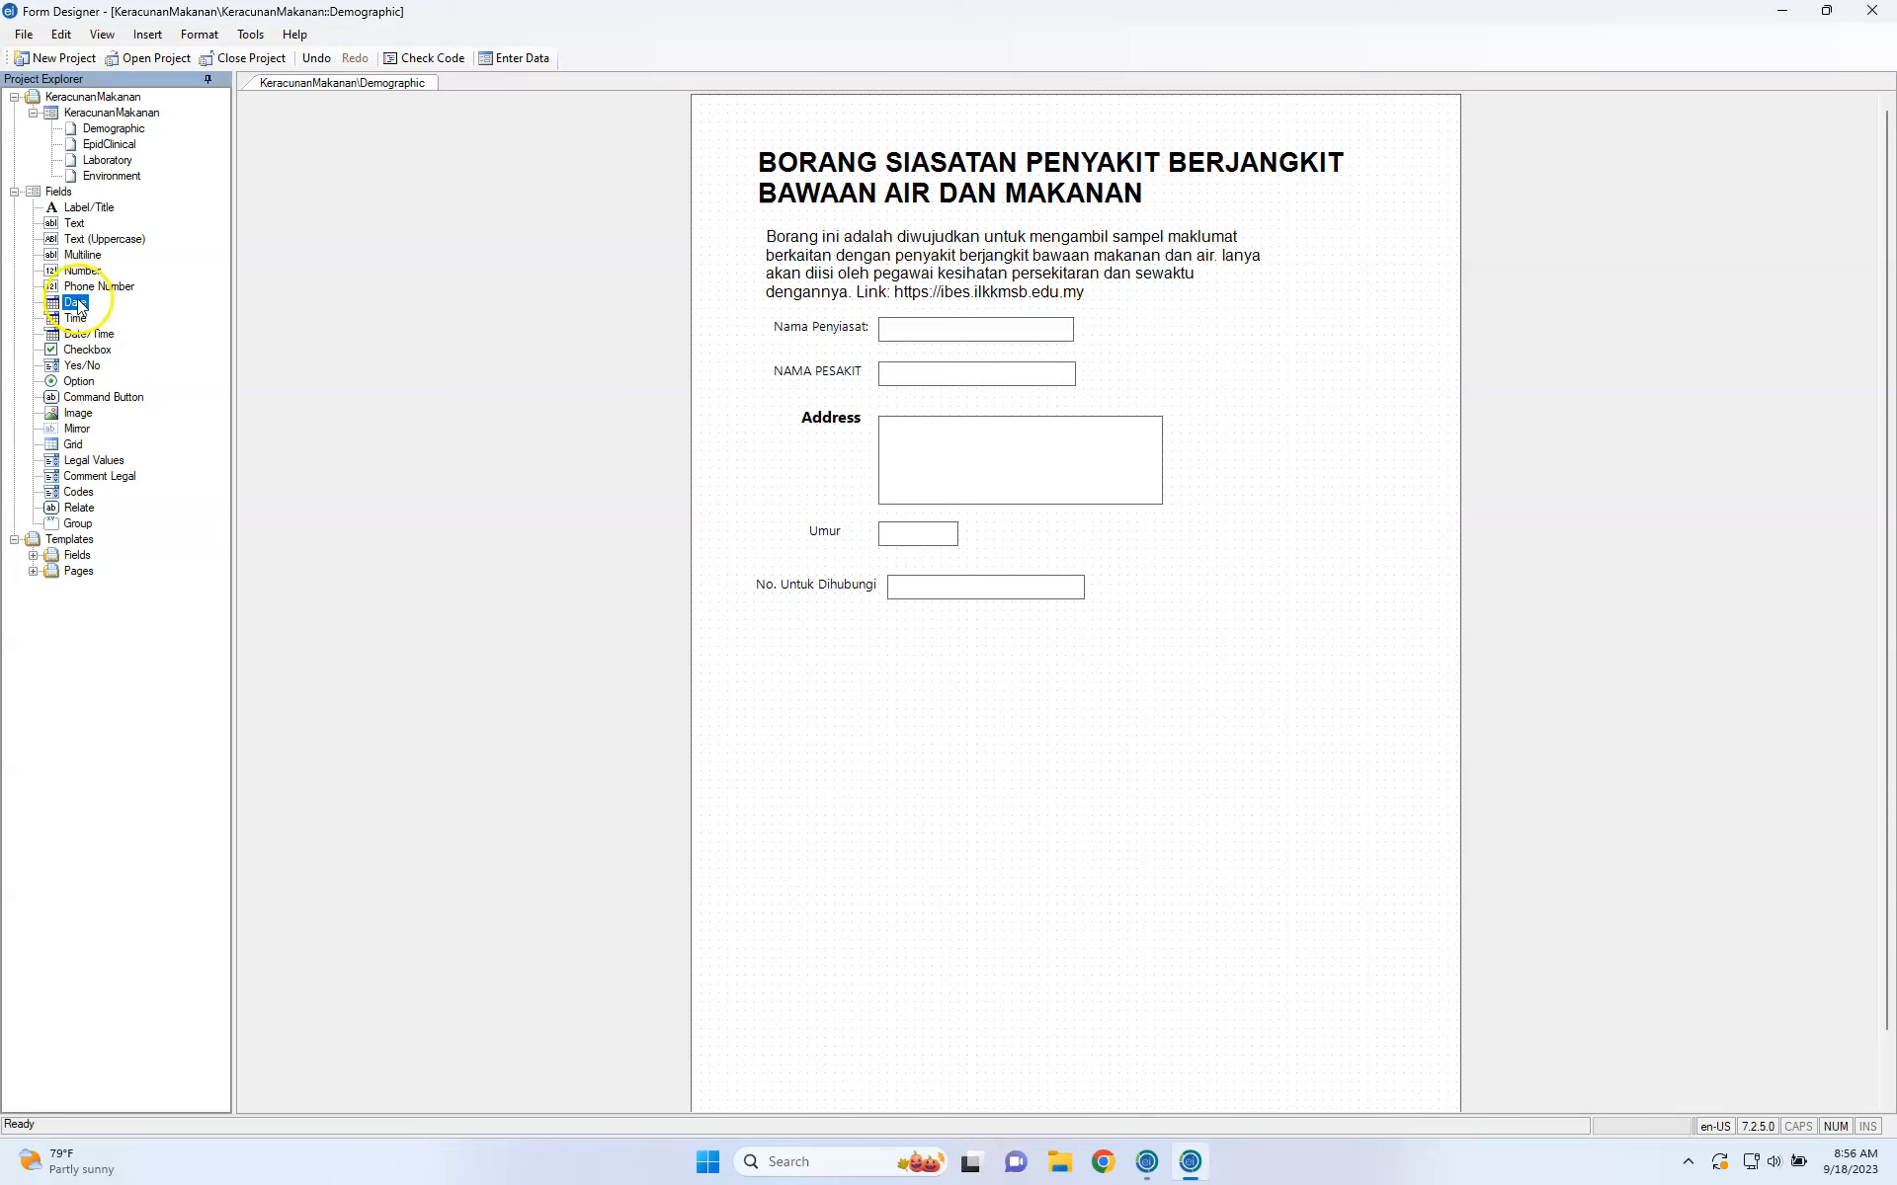
left_click(78, 304)
left_click_drag(78, 304, 966, 660)
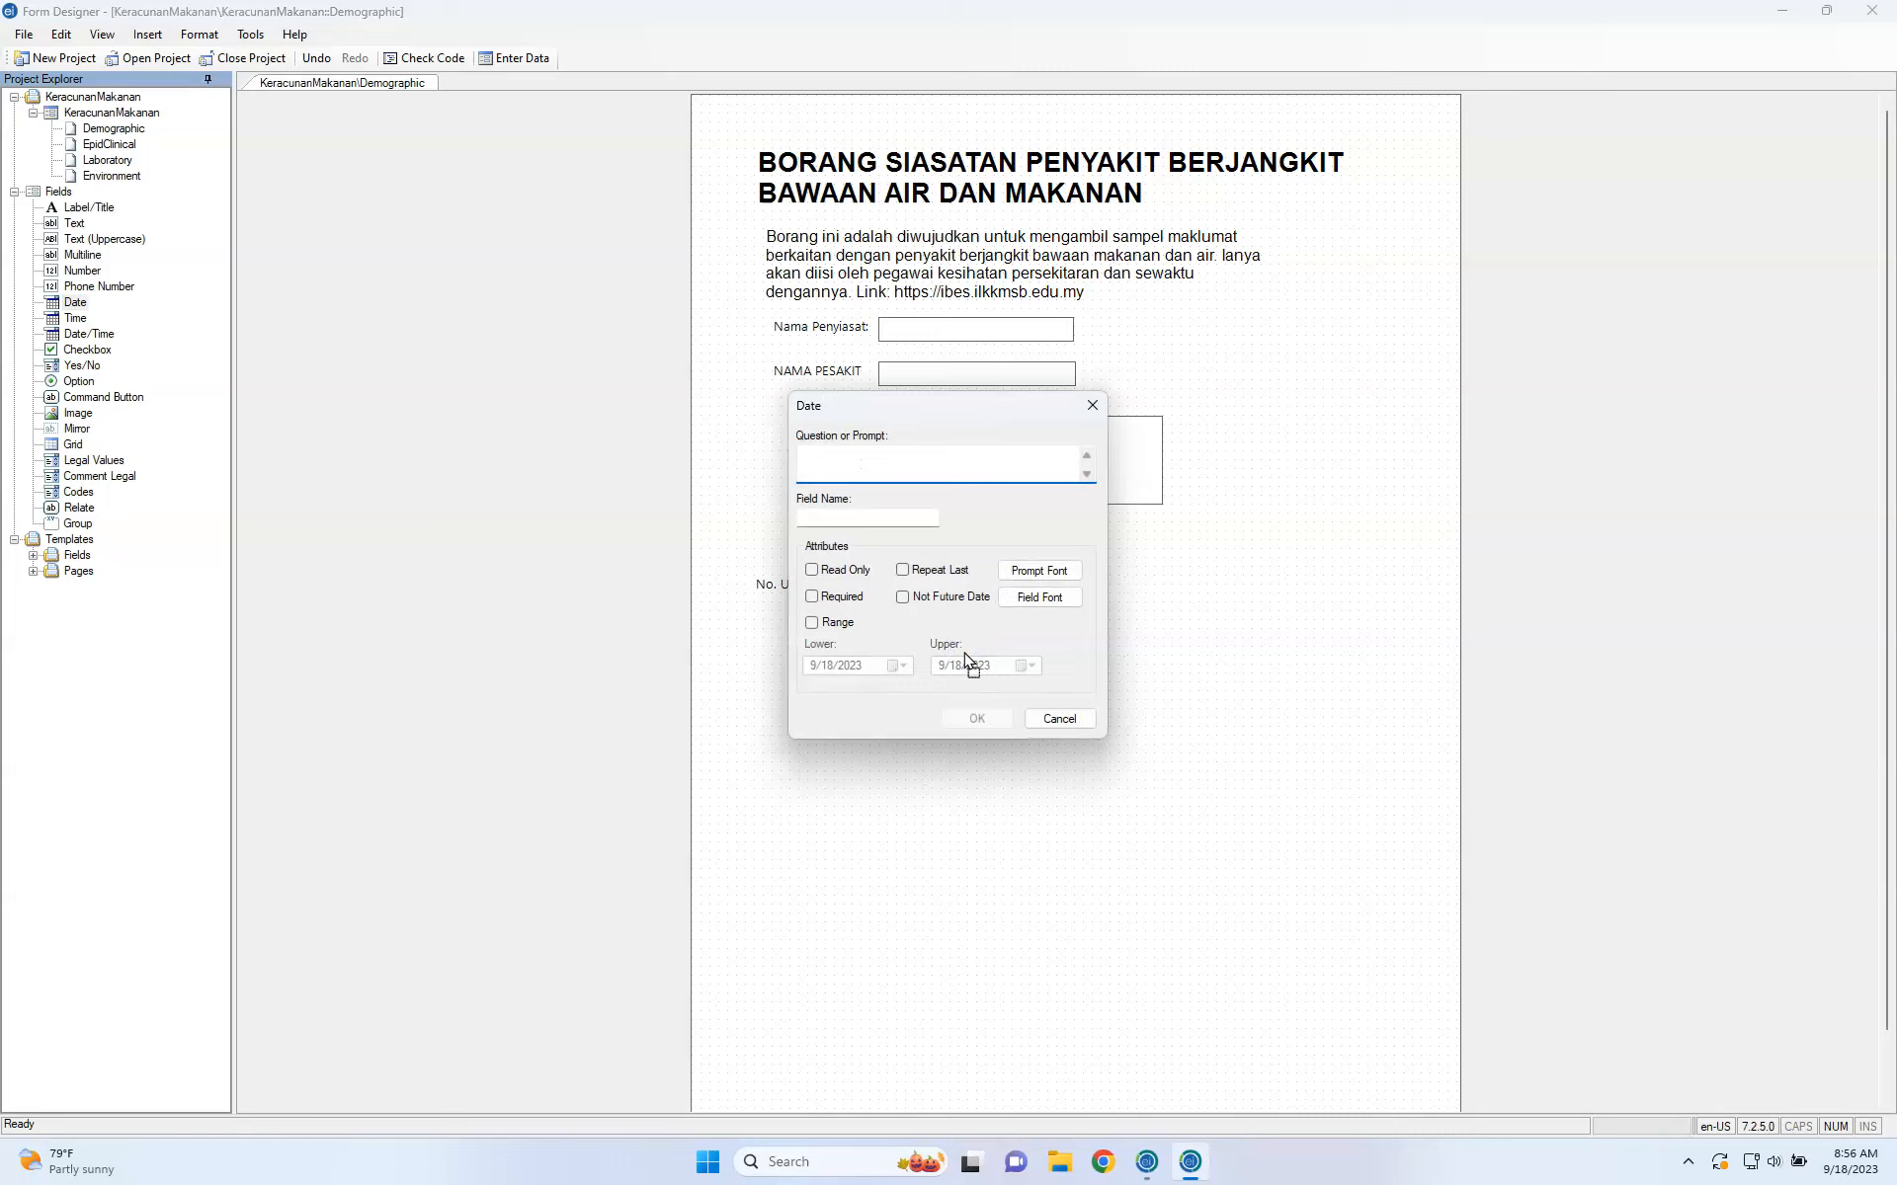
type("Tarikh Mengisi Borang")
left_click(916, 525)
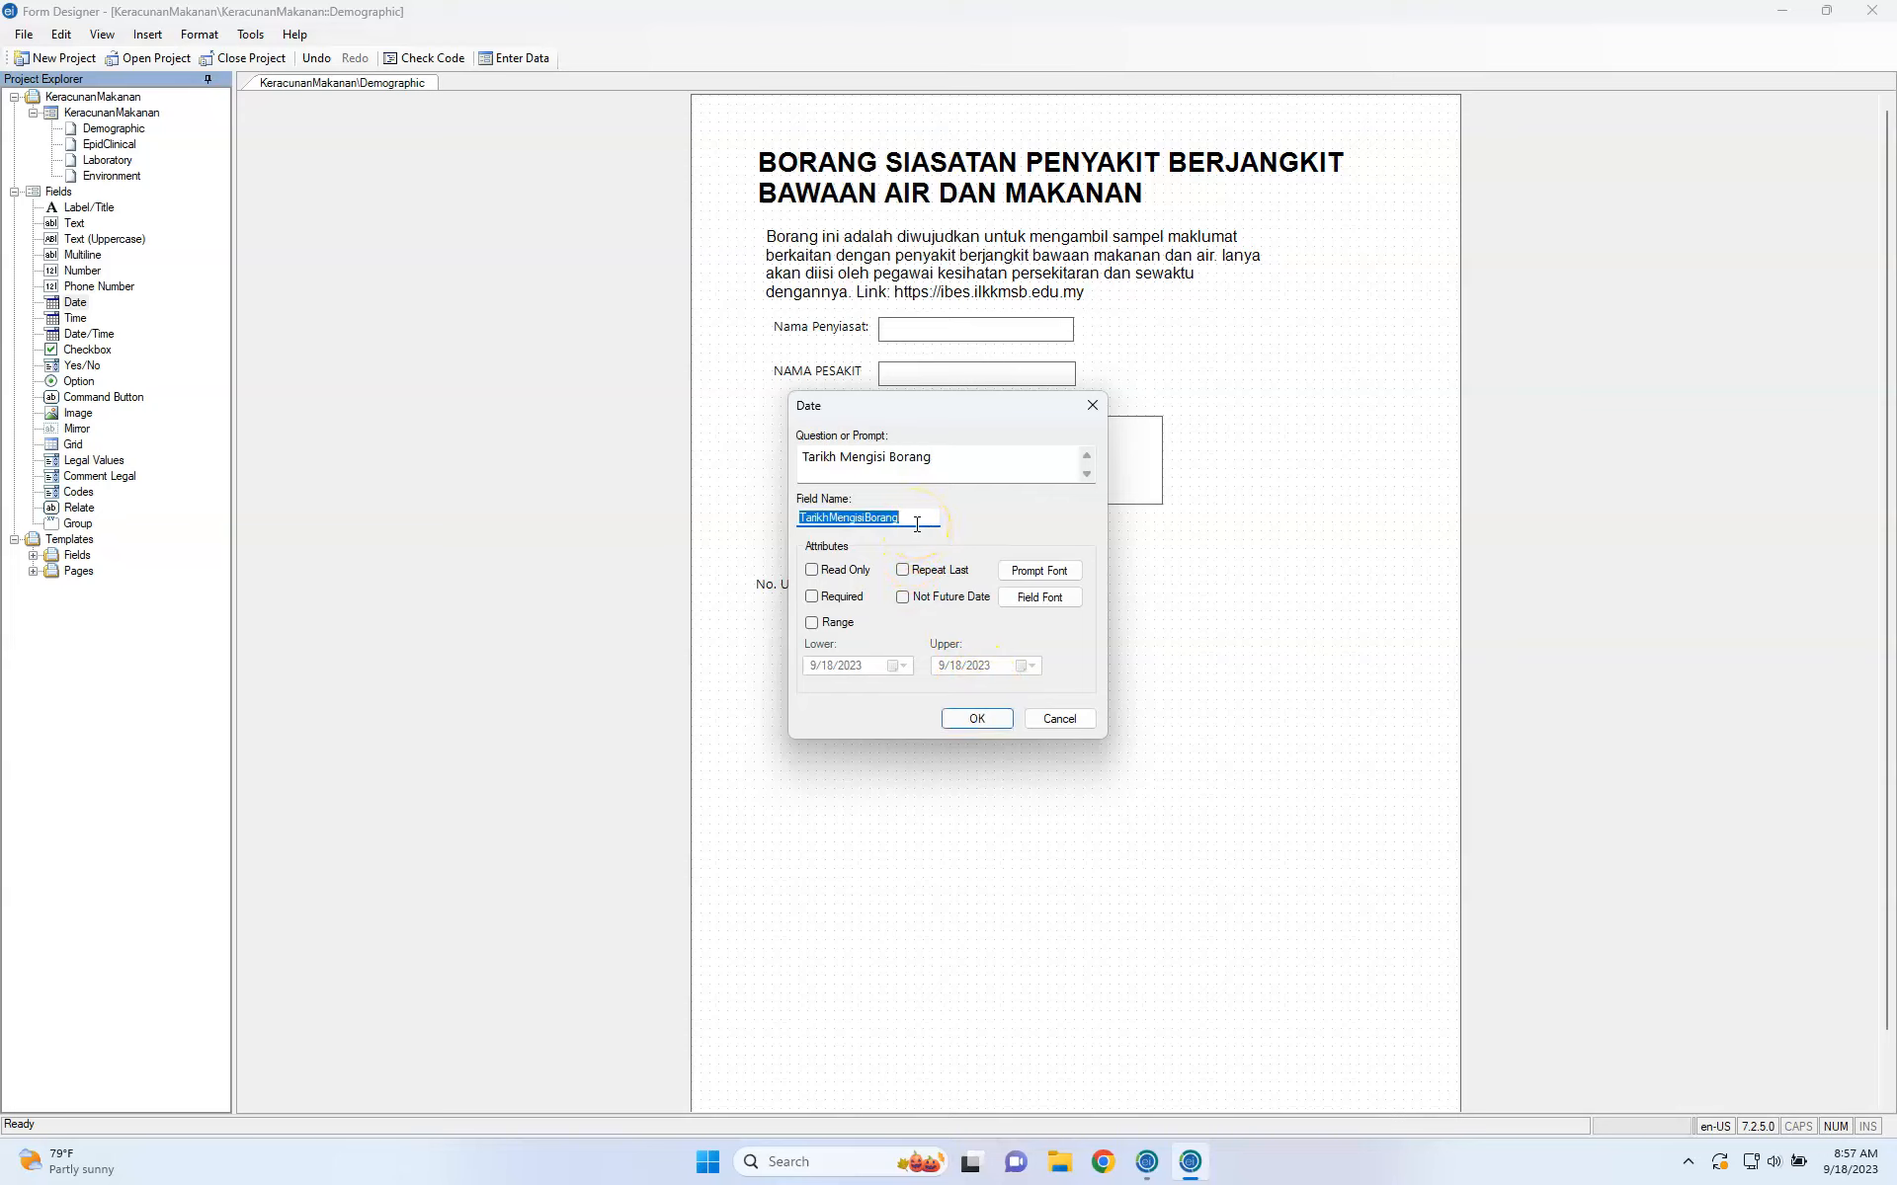
type("DateForm")
key("ctrl+Left")
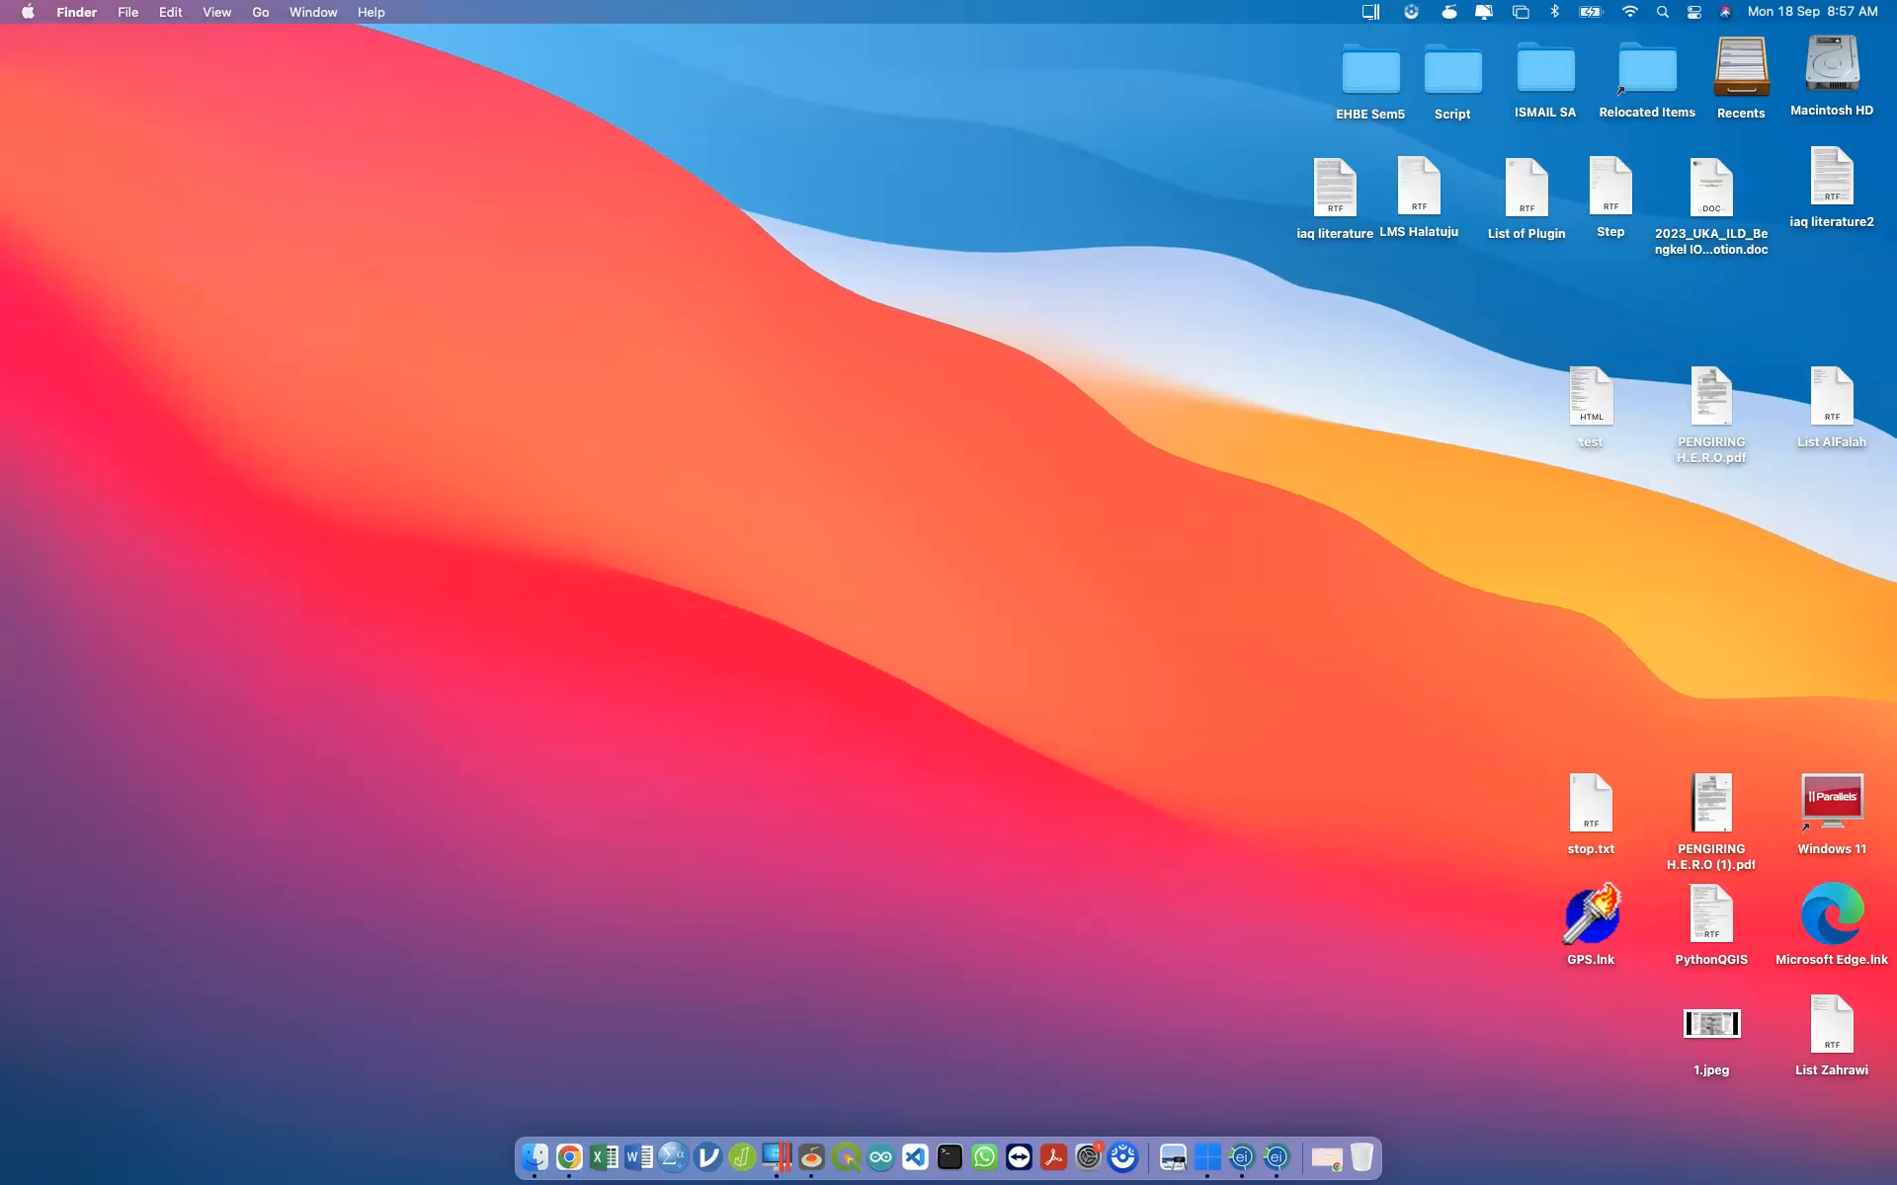
key("ctrl+Right")
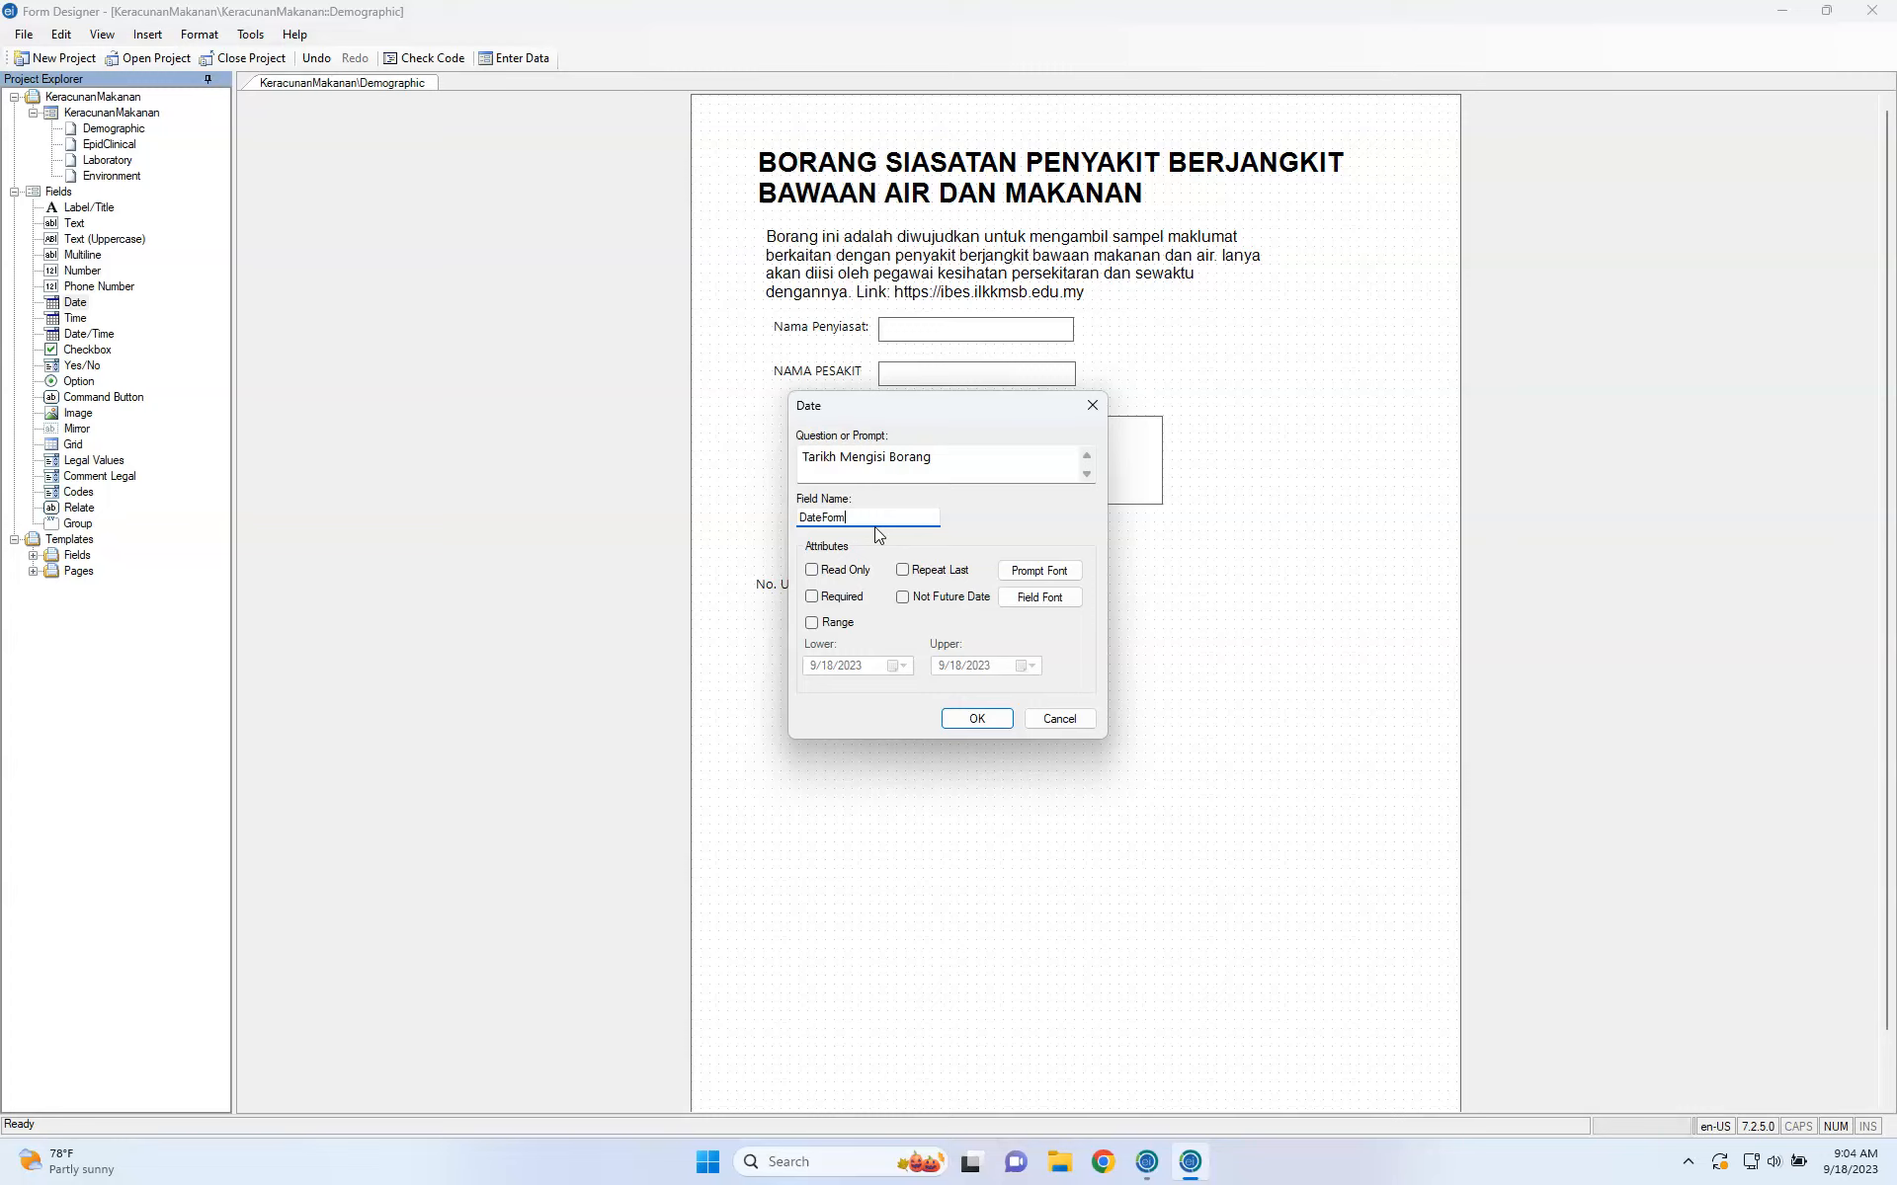
Limit DateForm to dates from 9/18/2023 through 9/20/2023 and confirm the settings.
left_click(814, 623)
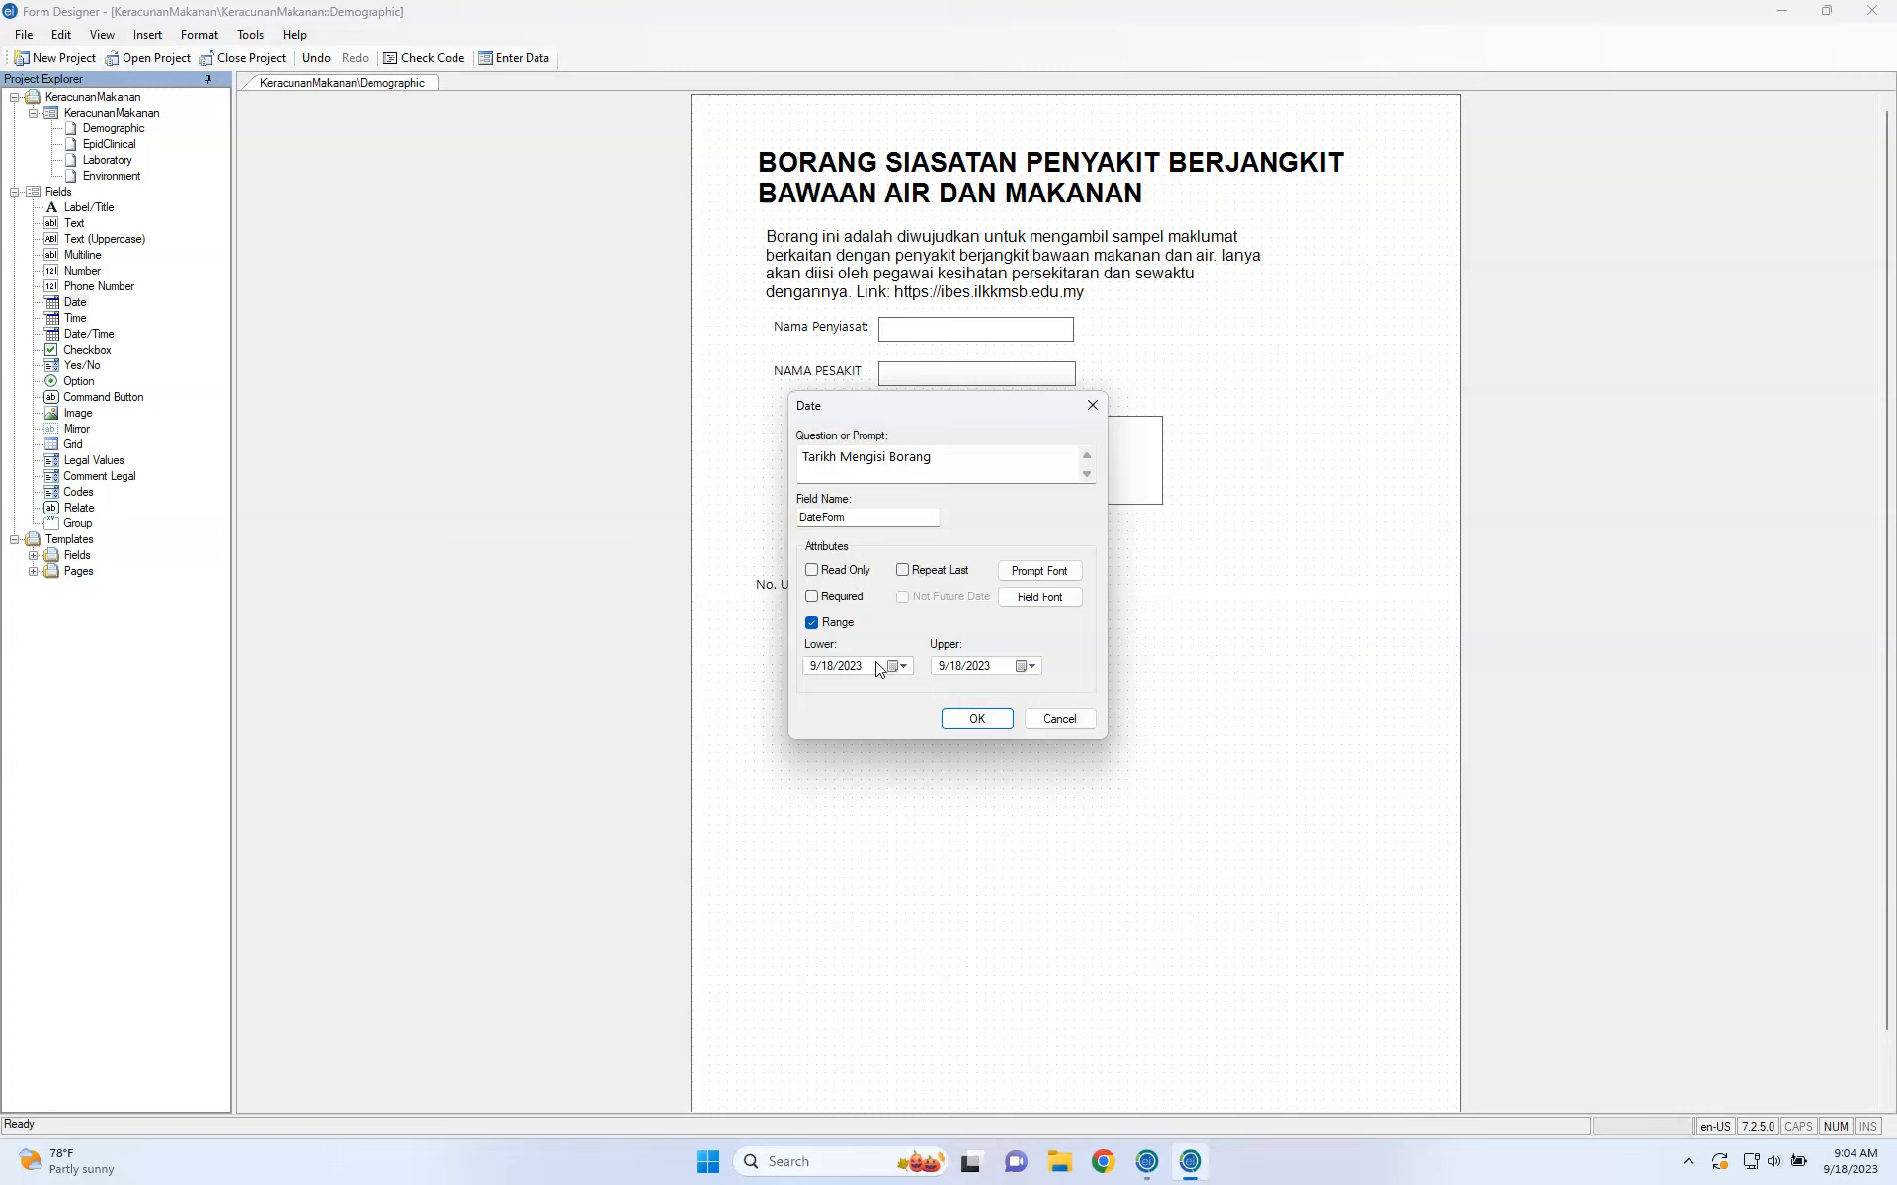
left_click(892, 667)
left_click(1021, 667)
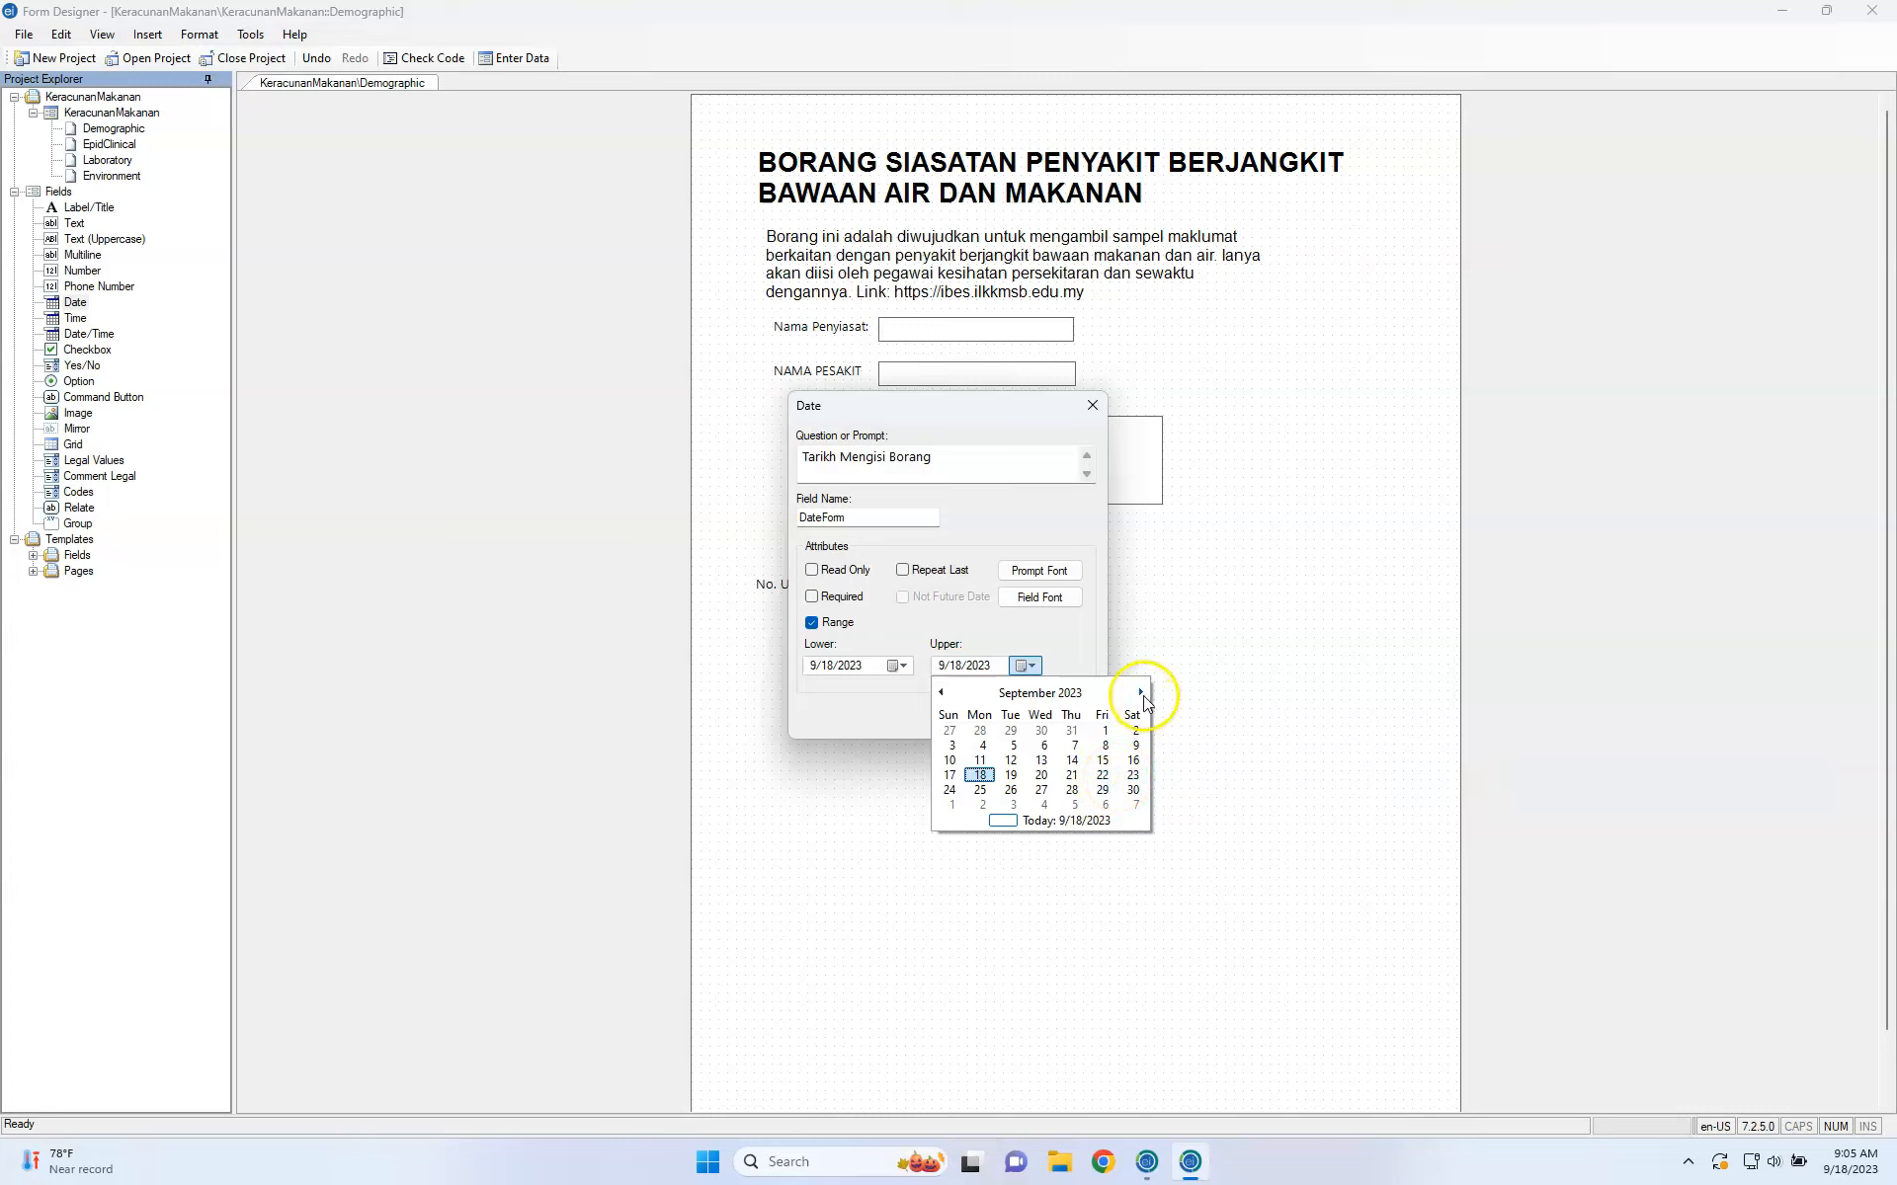
left_click(1088, 630)
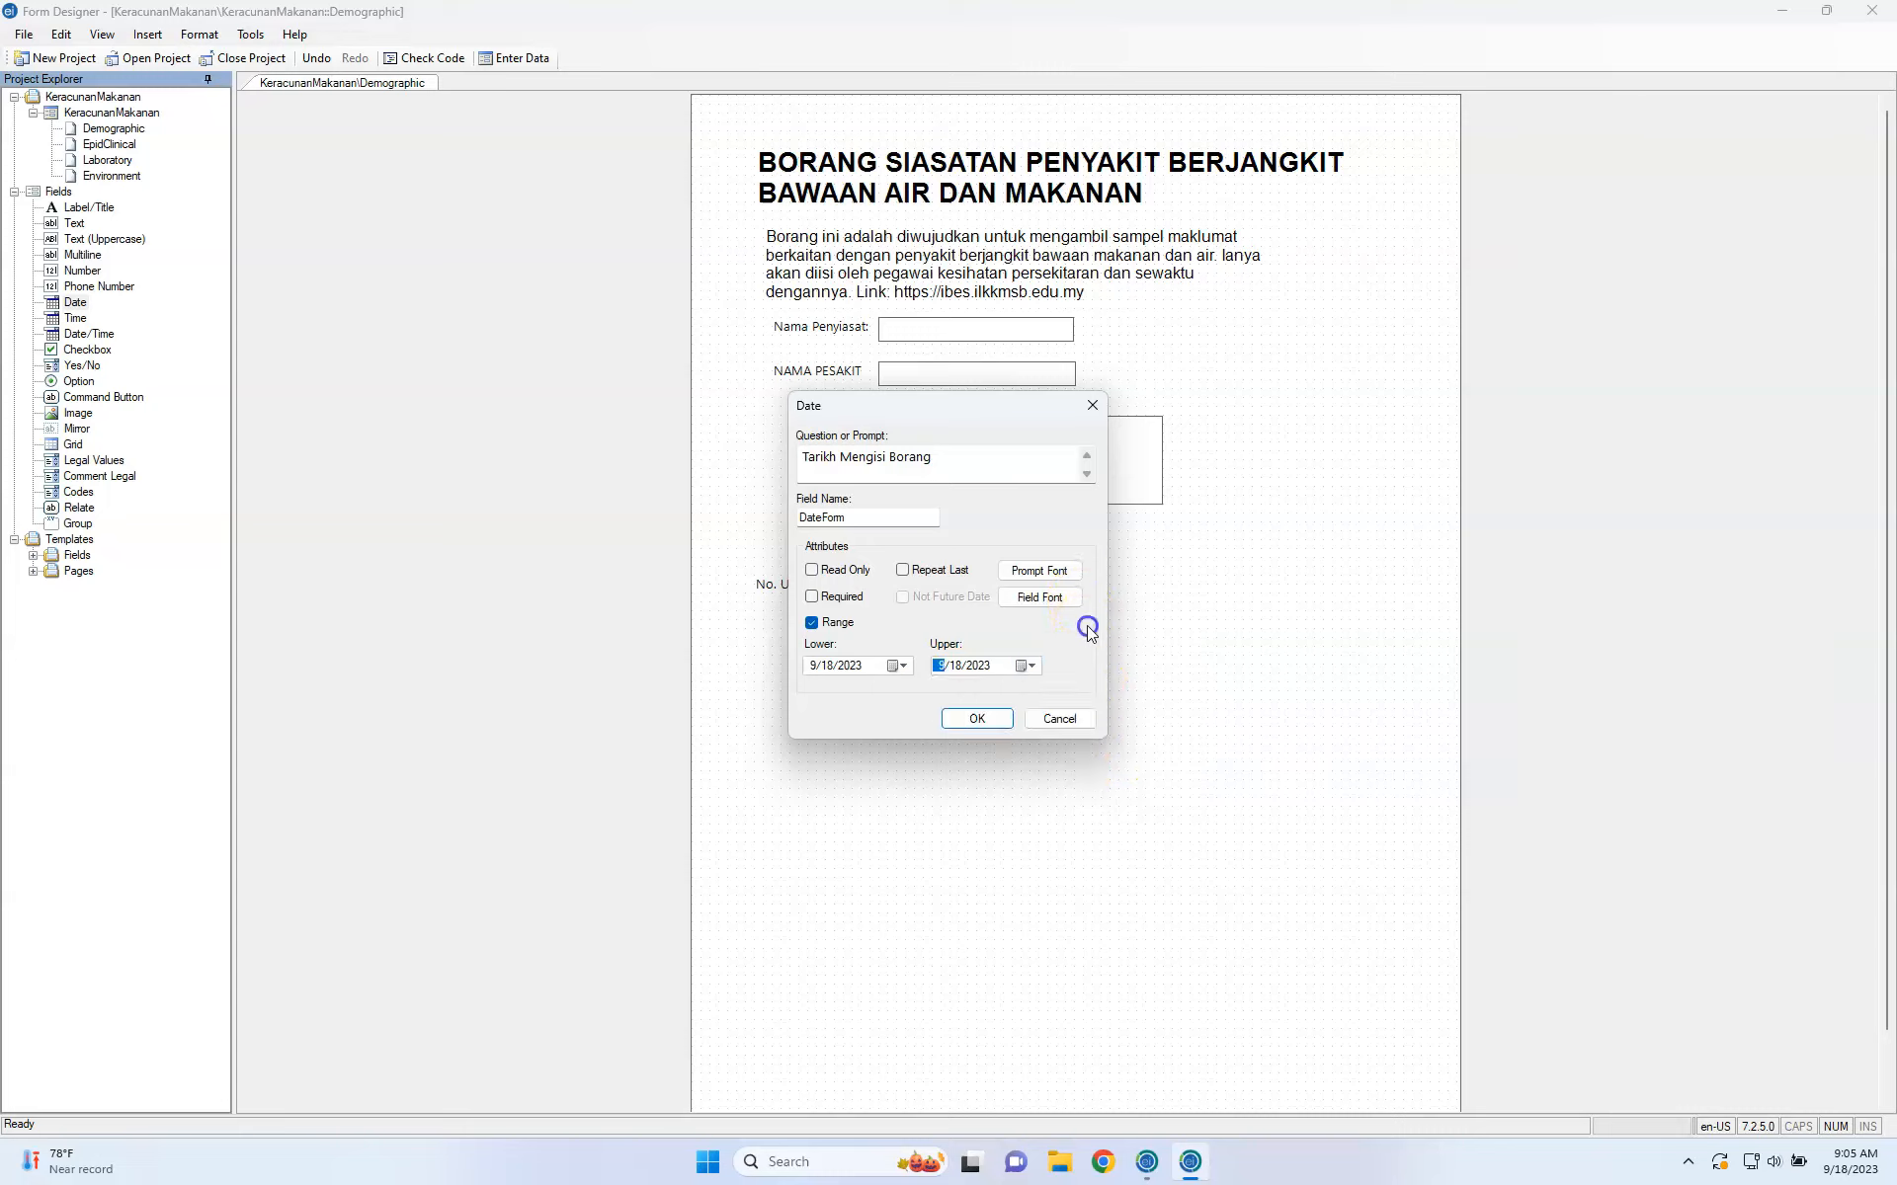
left_click(1027, 664)
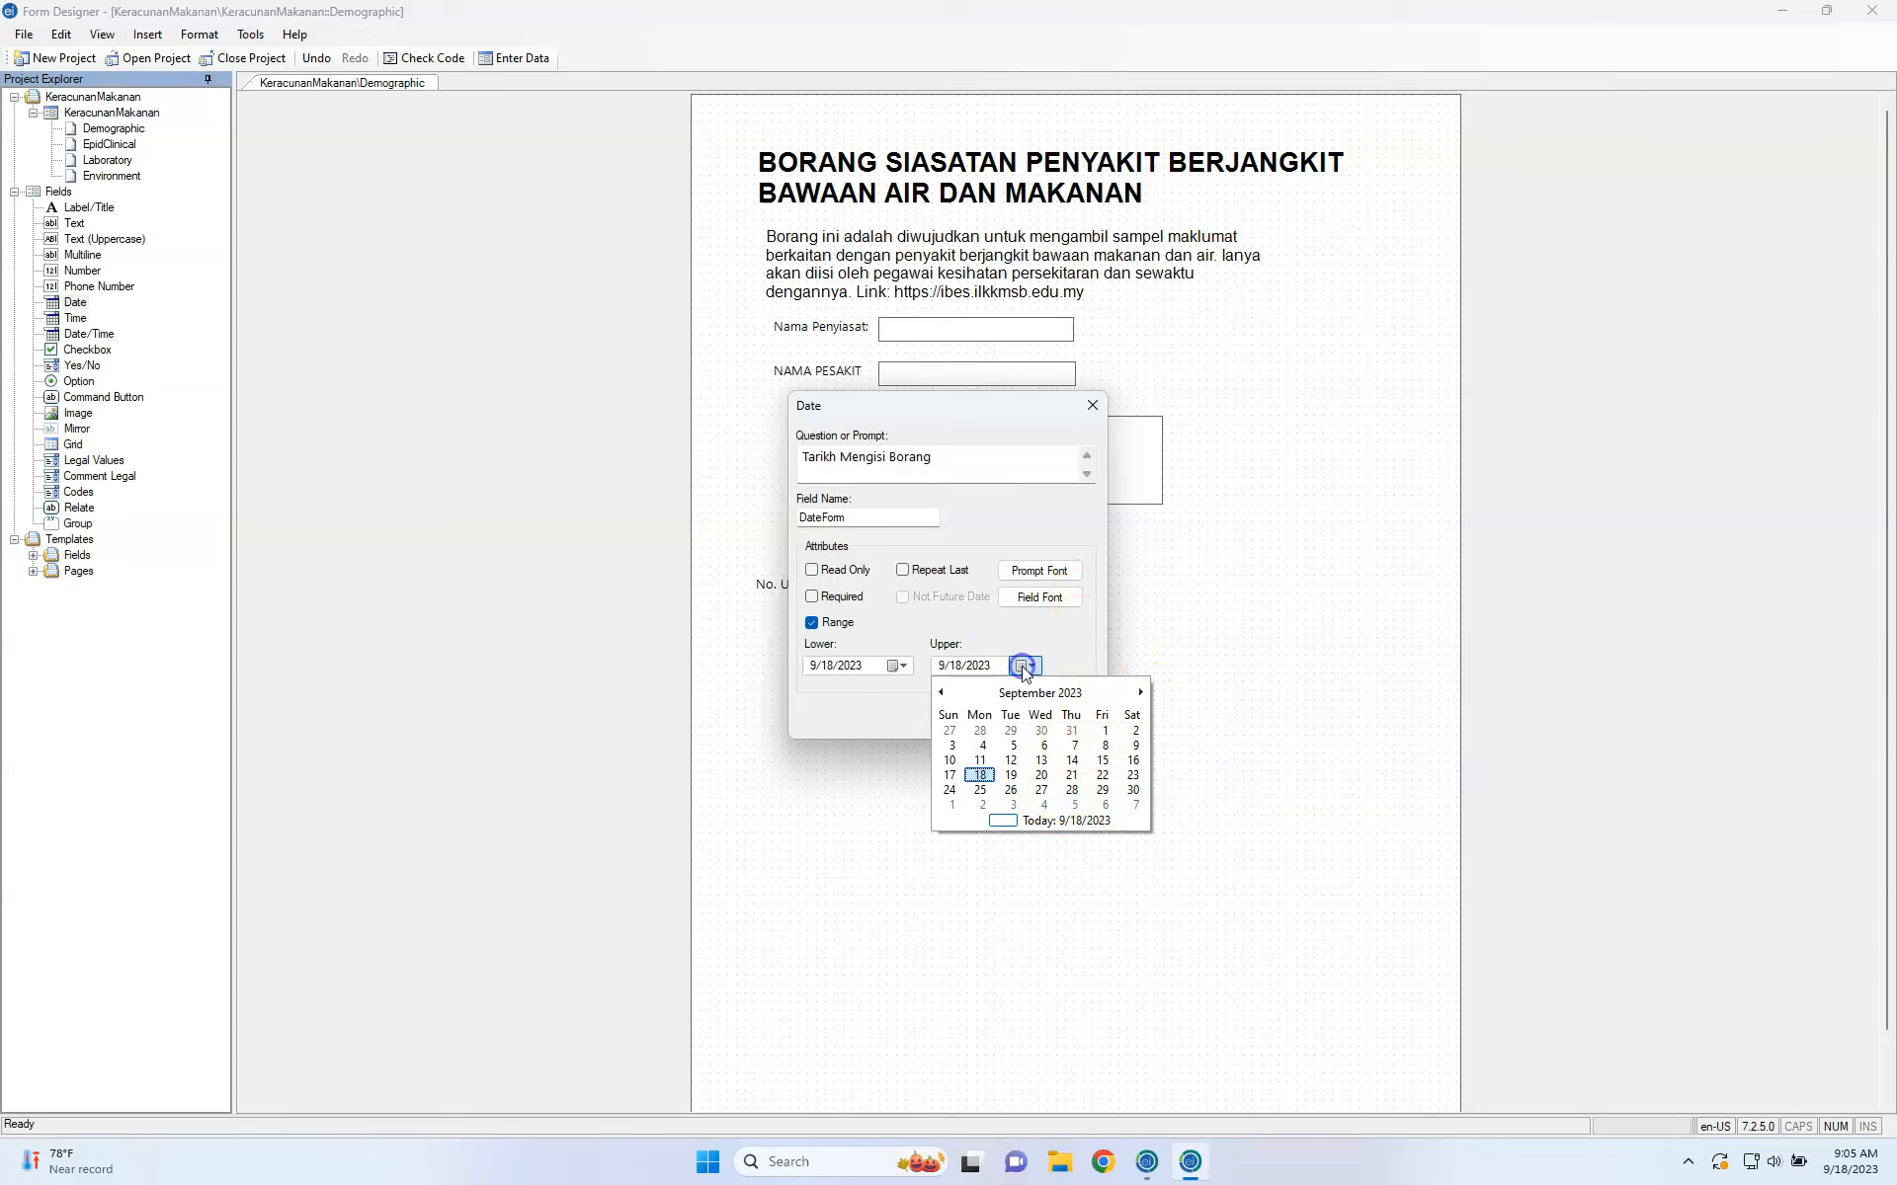
left_click(1042, 775)
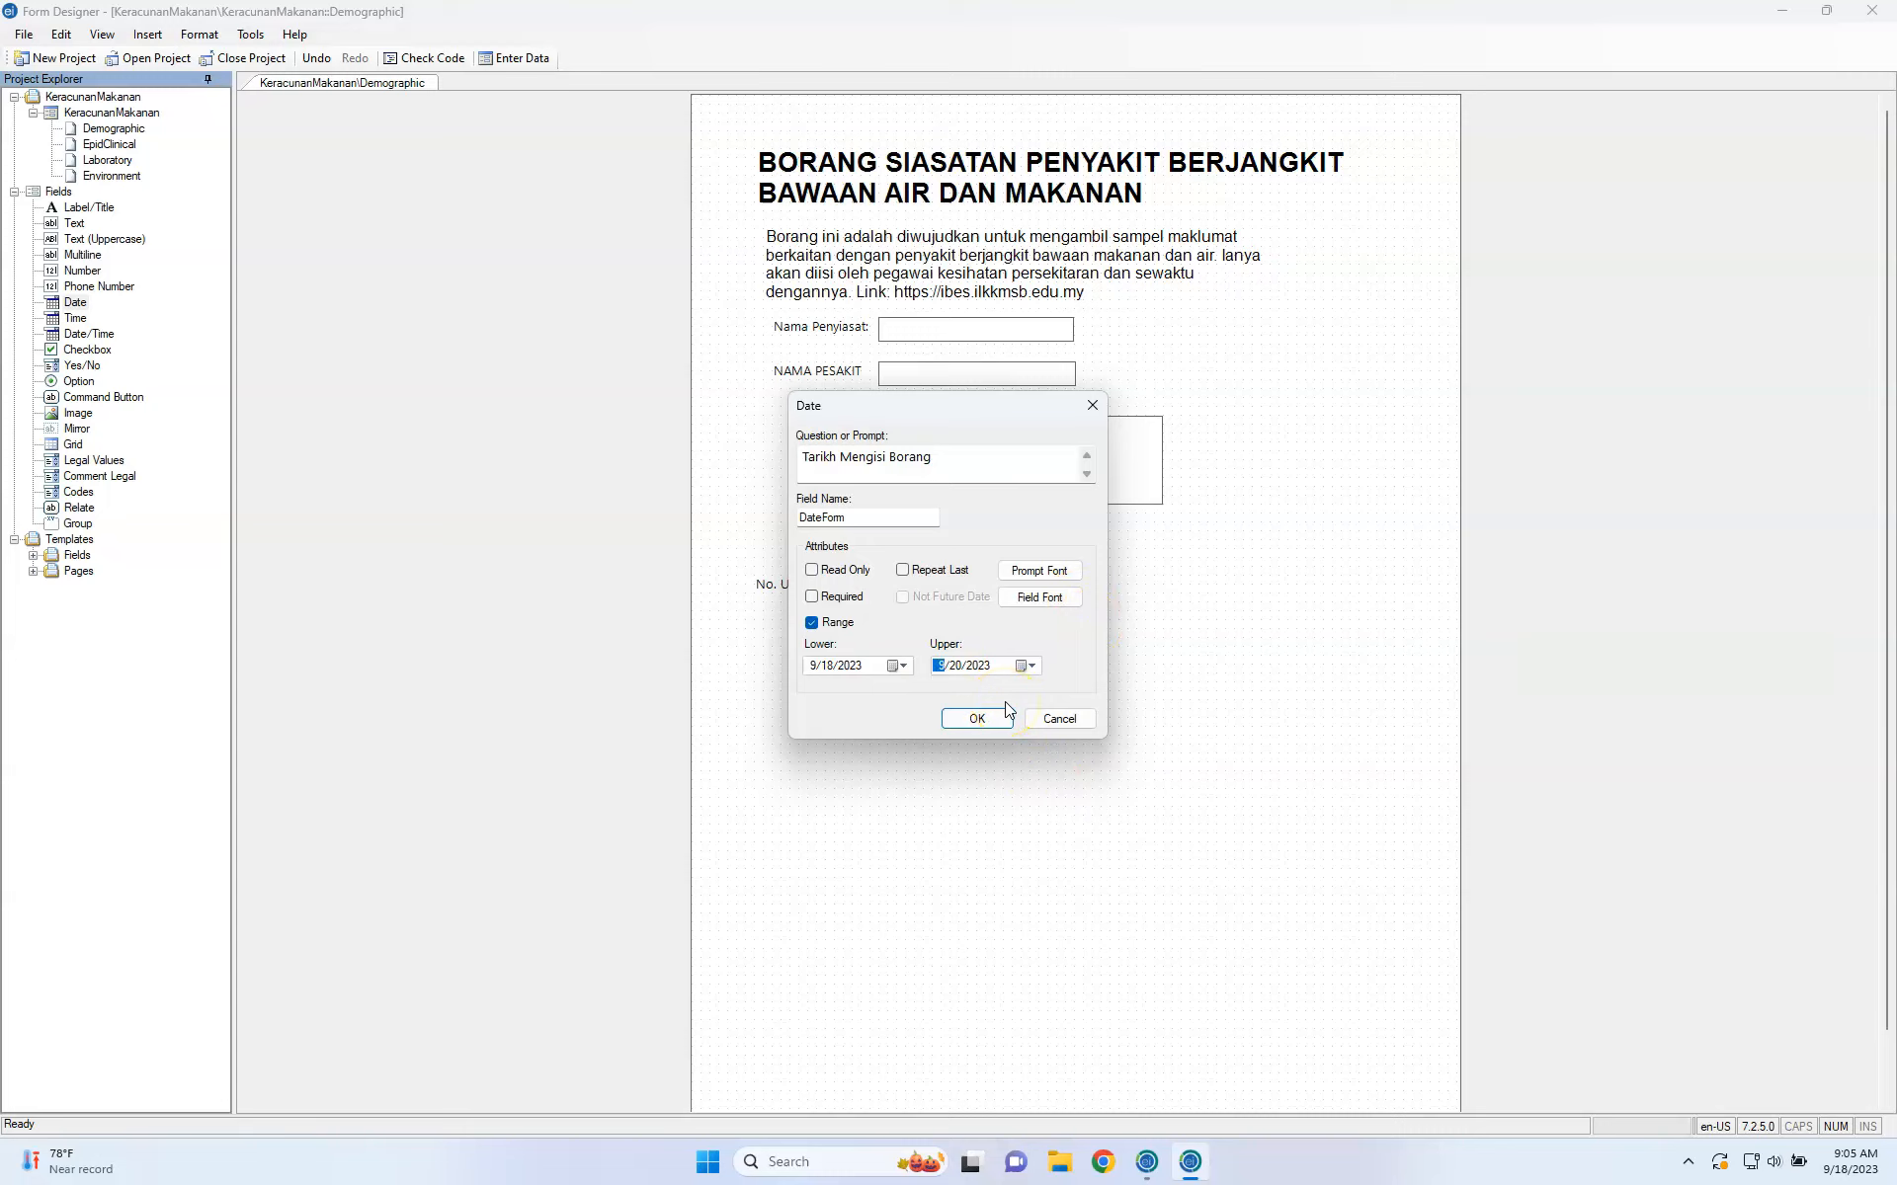
left_click(983, 719)
Finish the Tarikh Mengisi Borang field and line it up under No. Untuk Dihubungi.
left_click(978, 719)
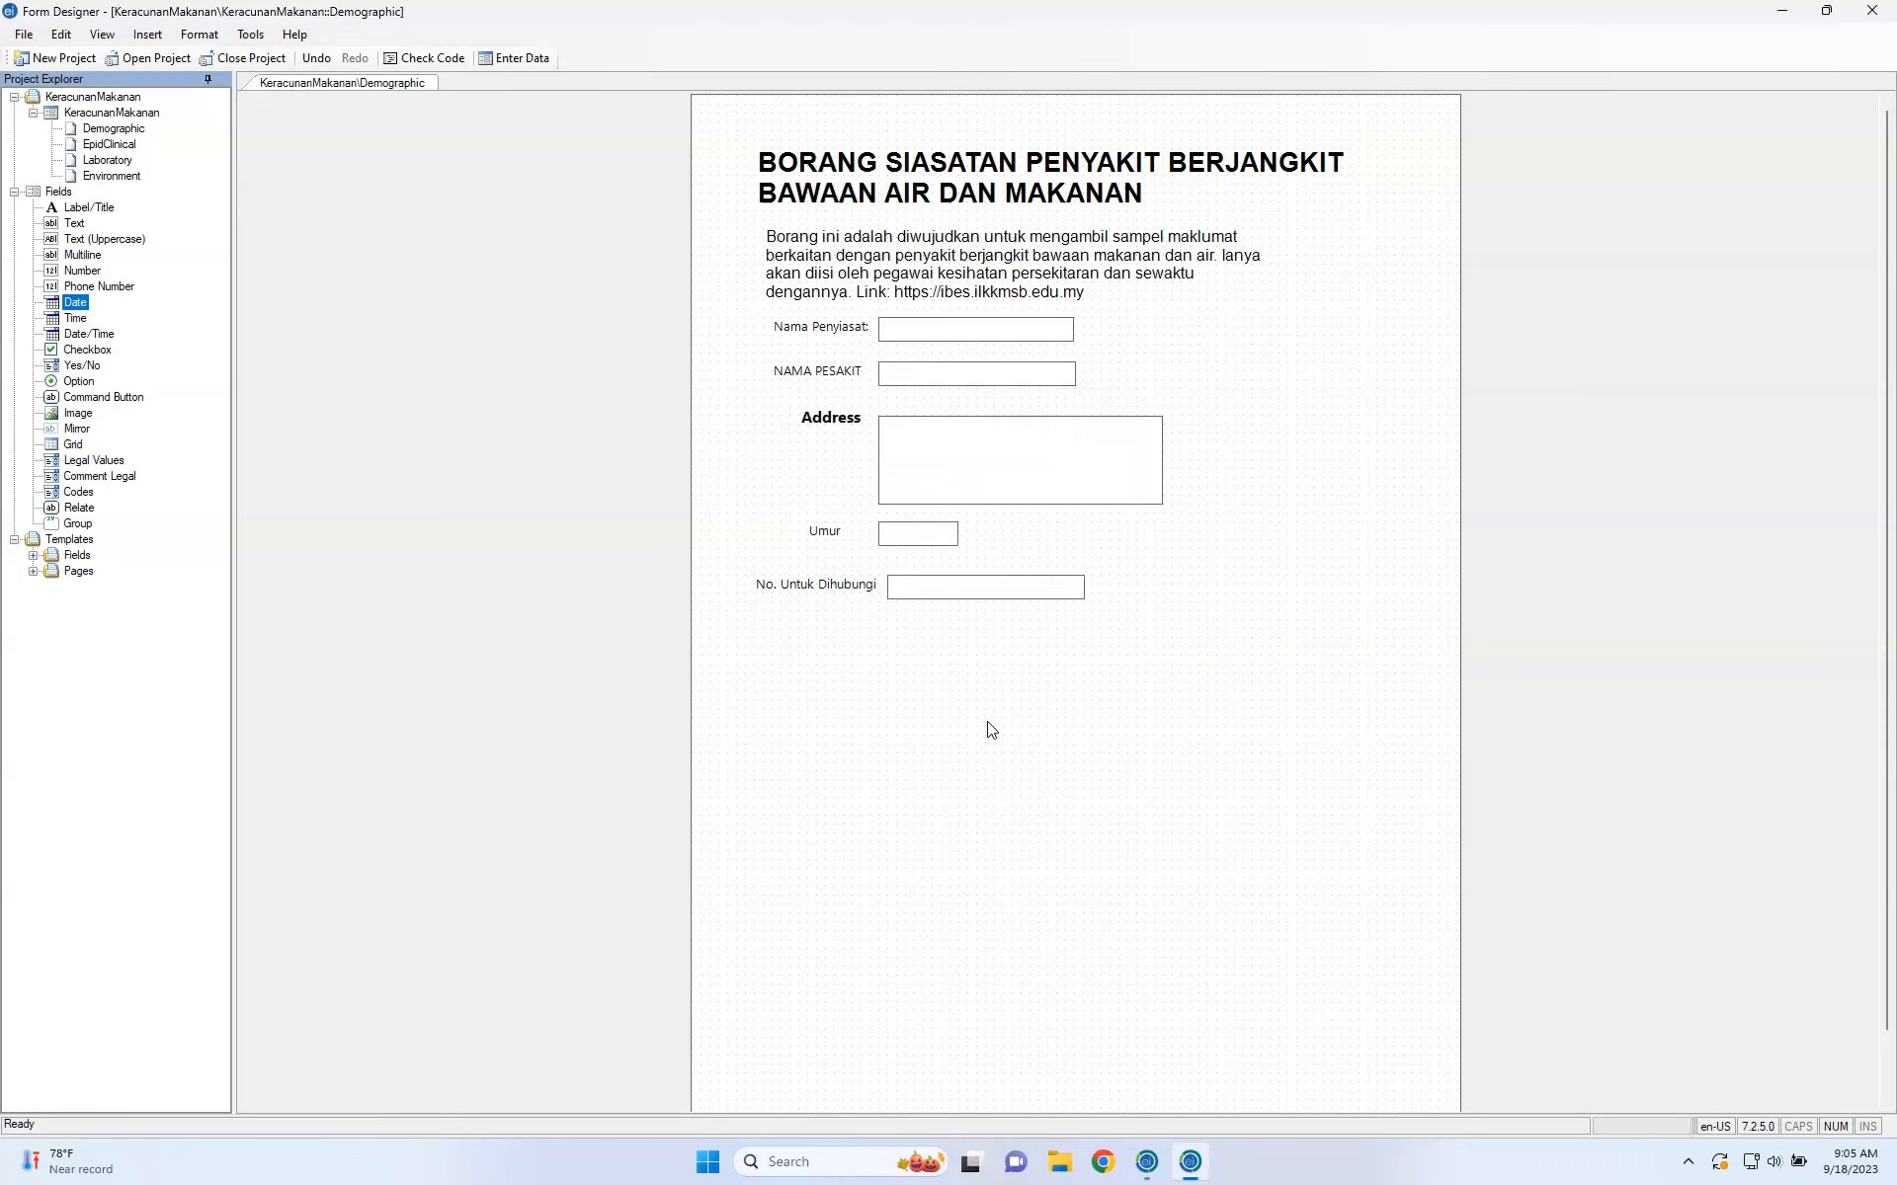
left_click_drag(988, 647, 1033, 630)
left_click_drag(903, 632, 838, 633)
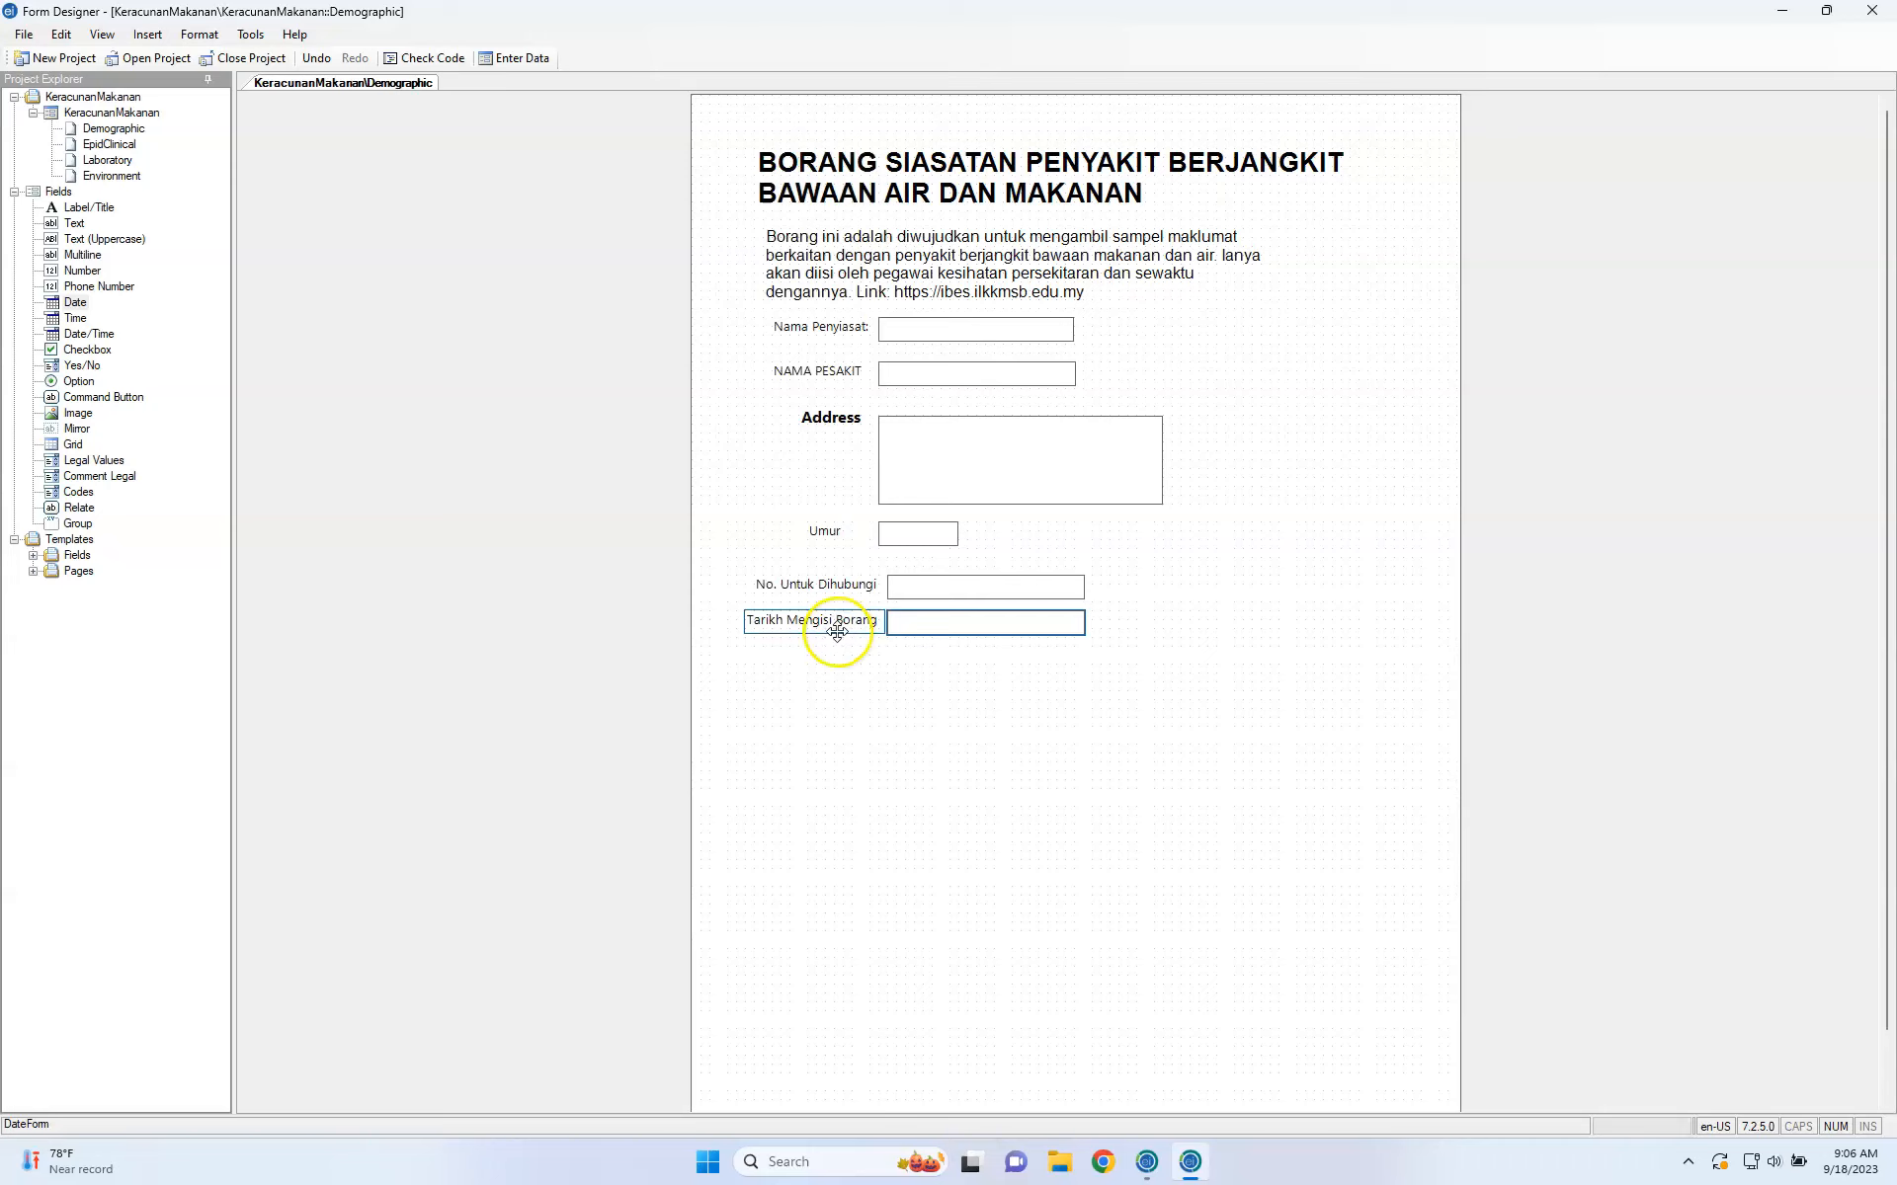
right_click(837, 633)
left_click(857, 644)
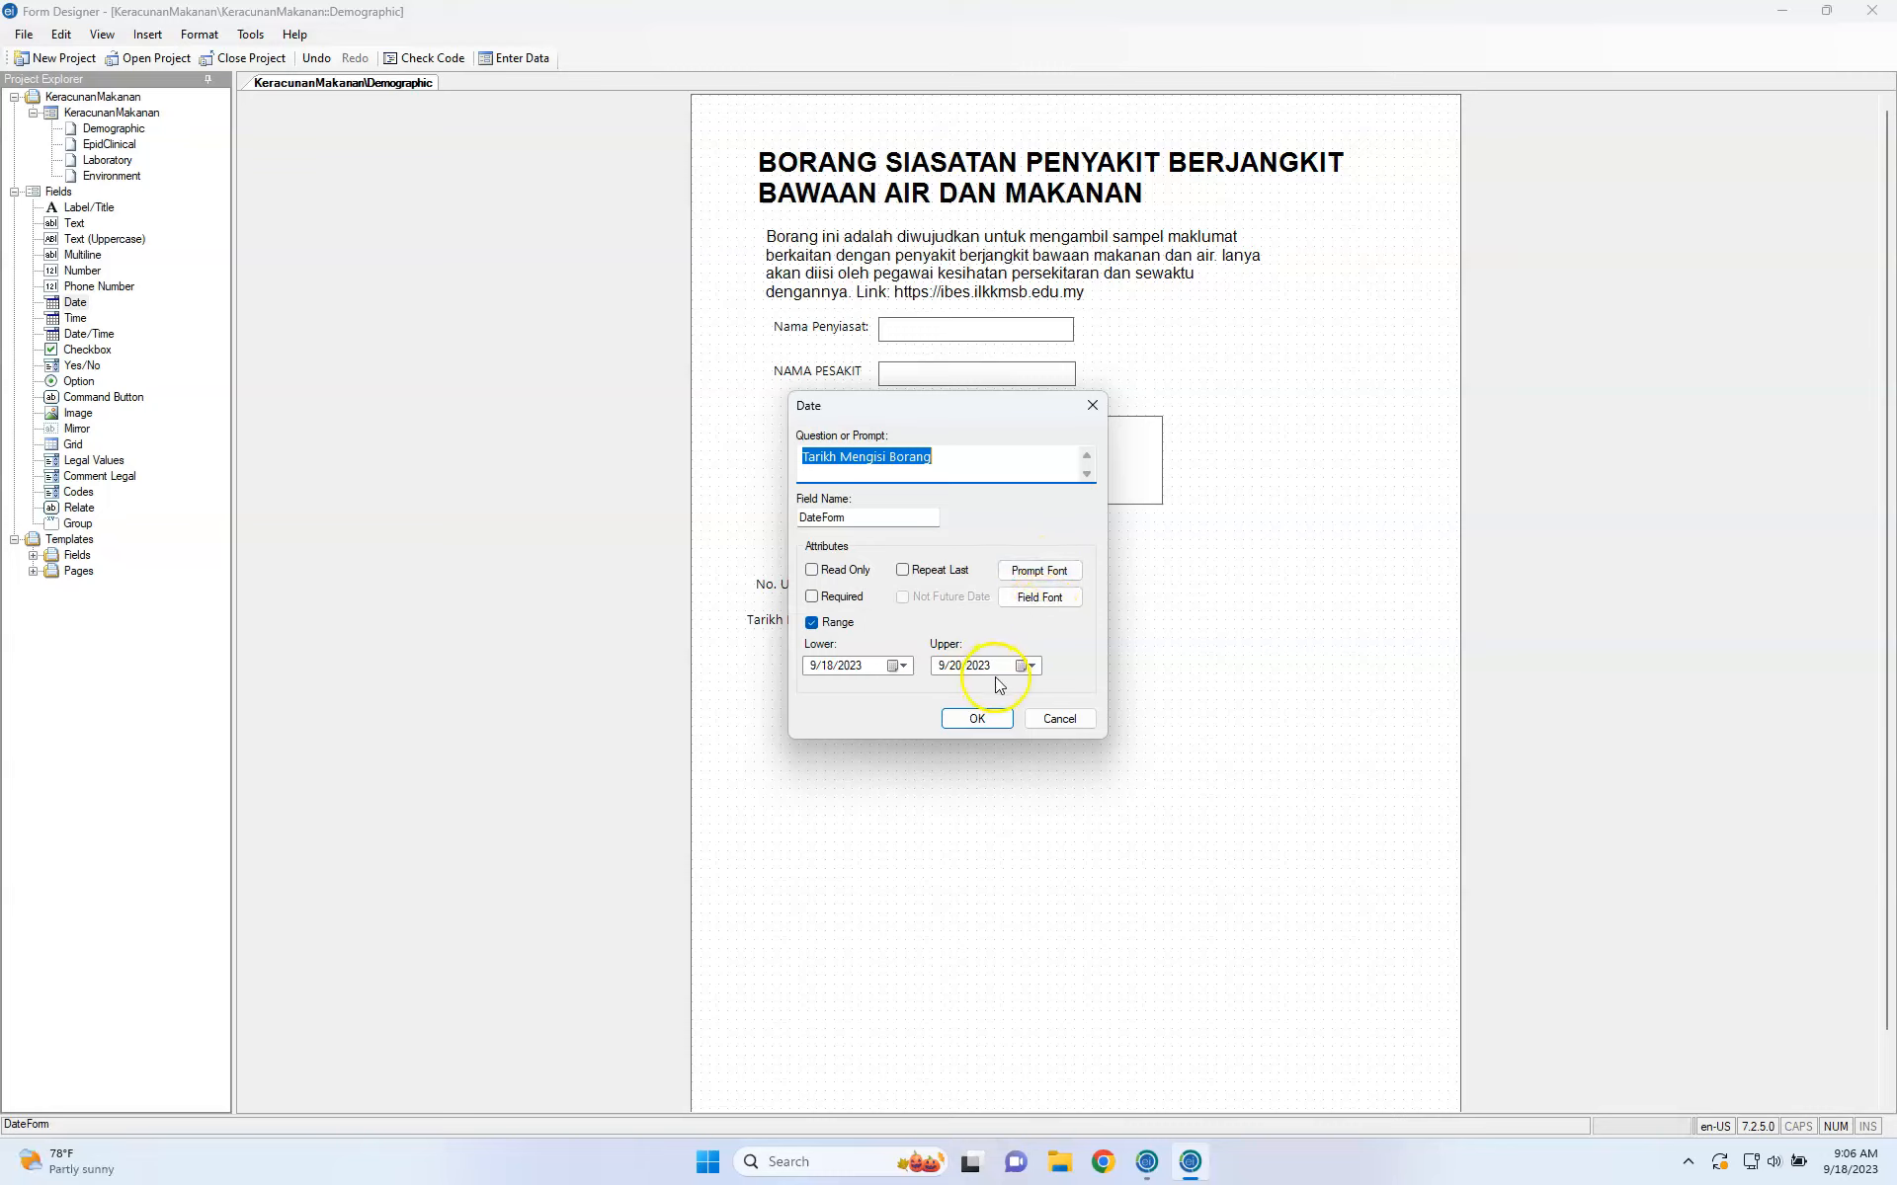
left_click(1057, 719)
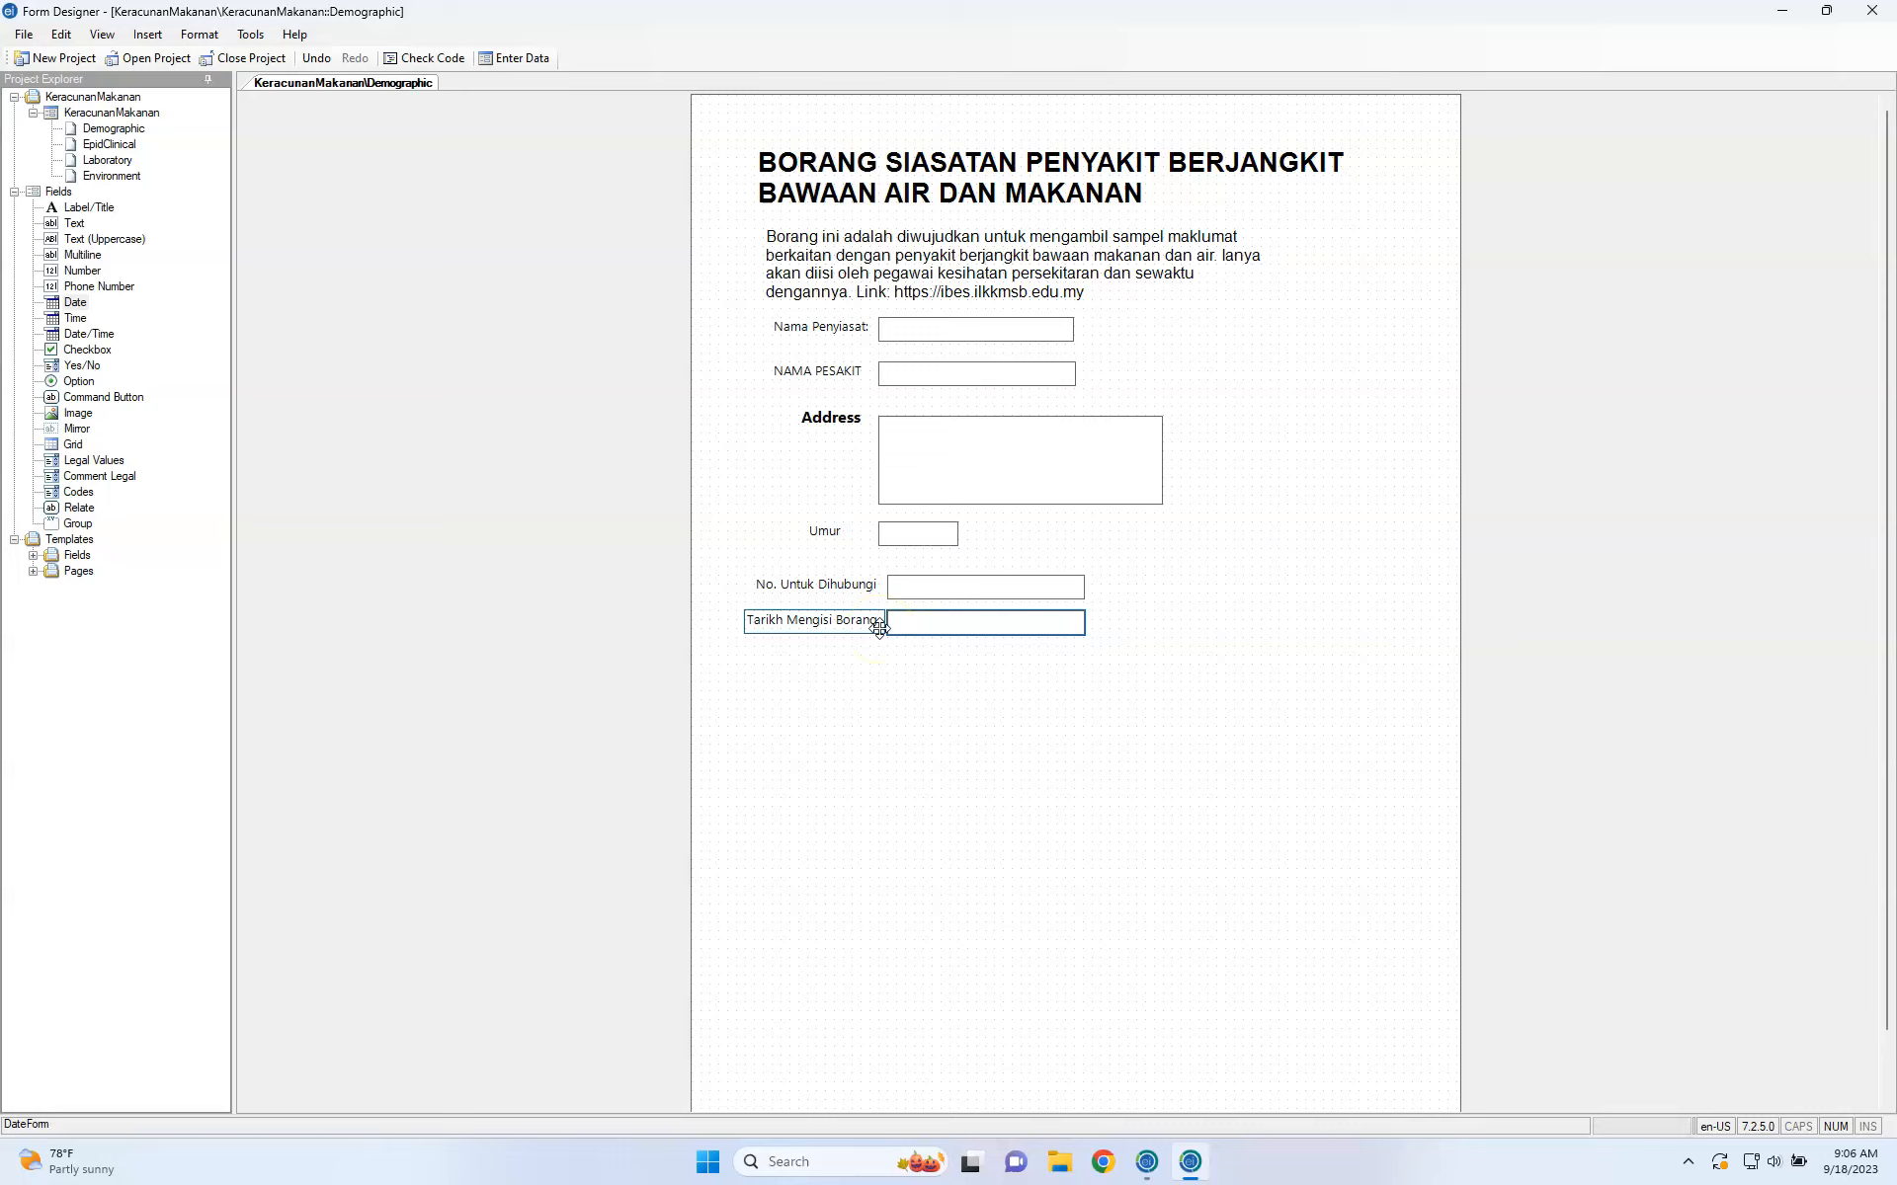
right_click(878, 626)
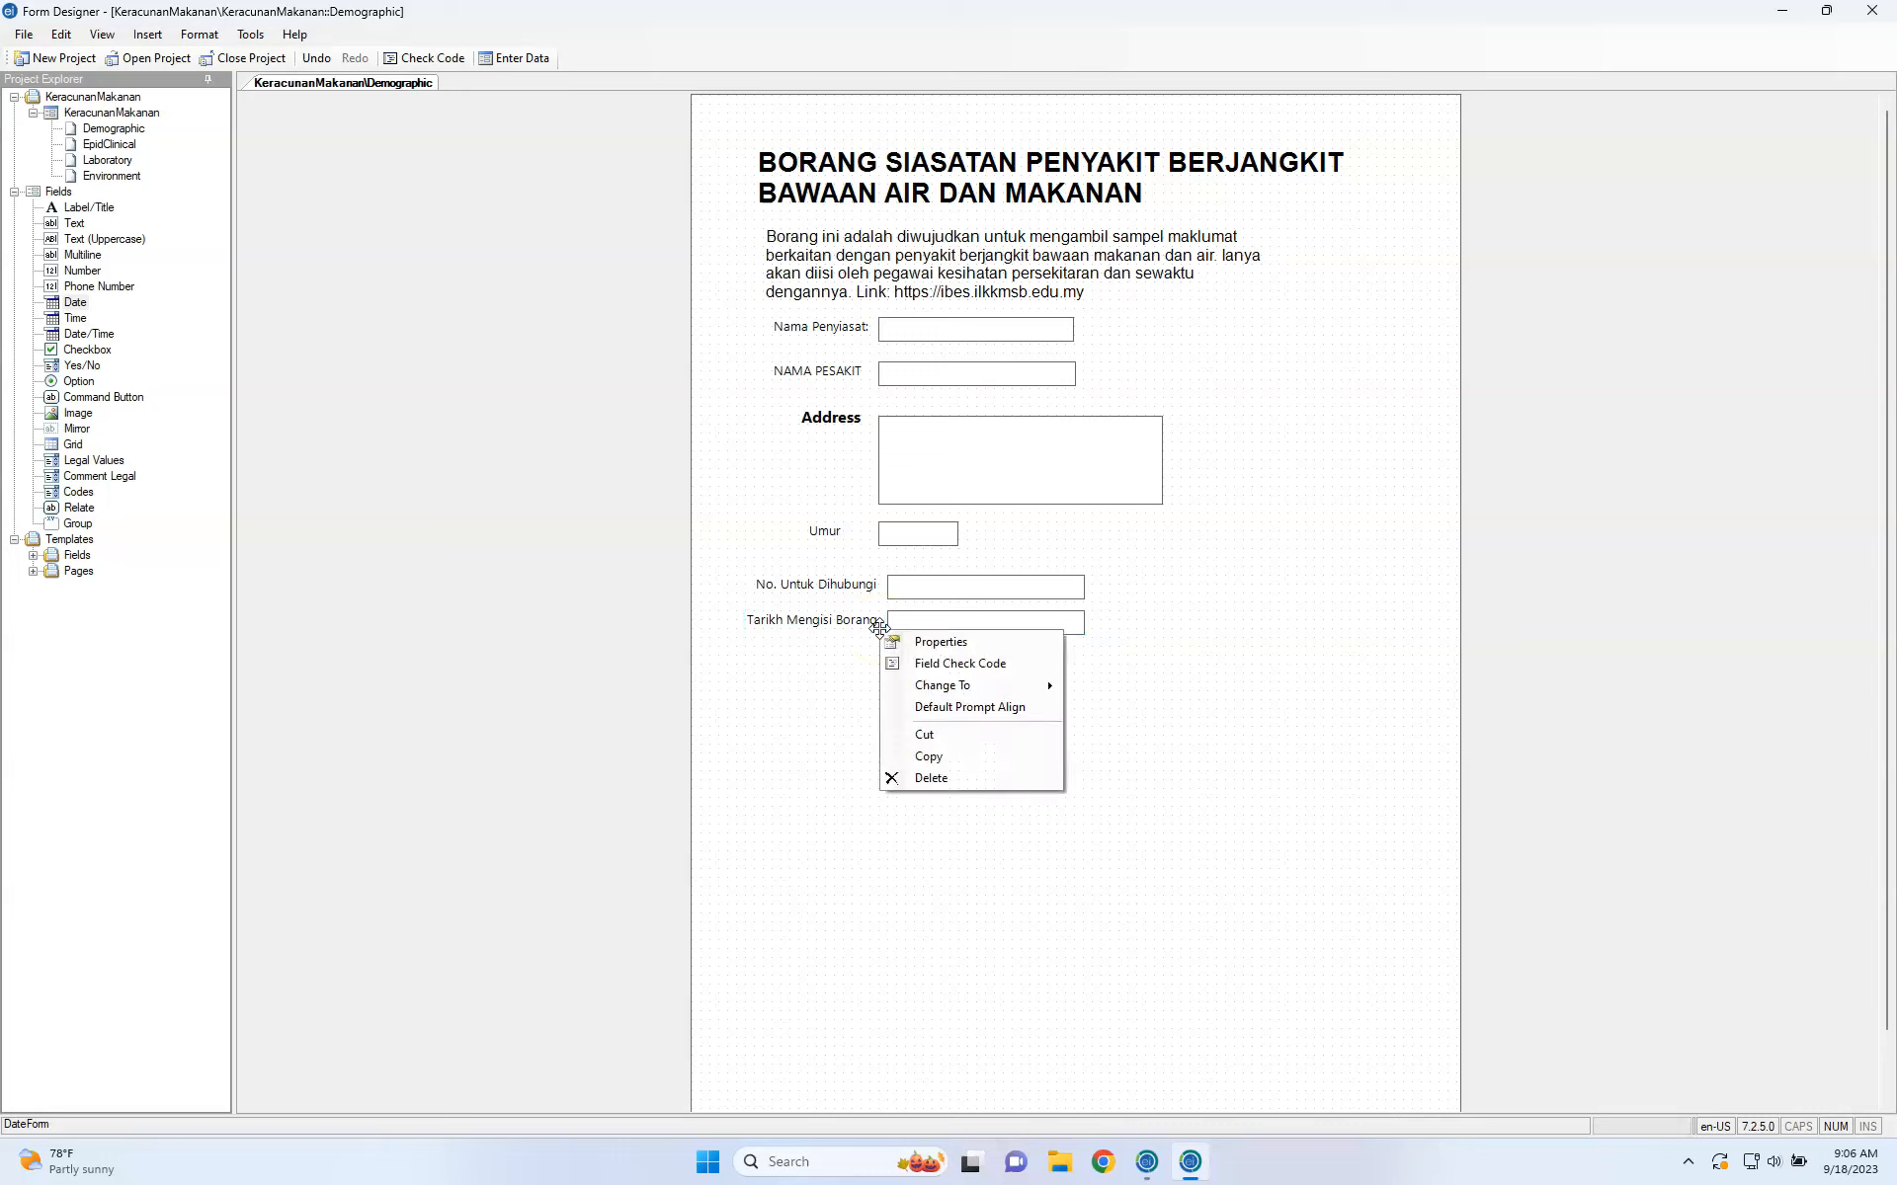
left_click(920, 666)
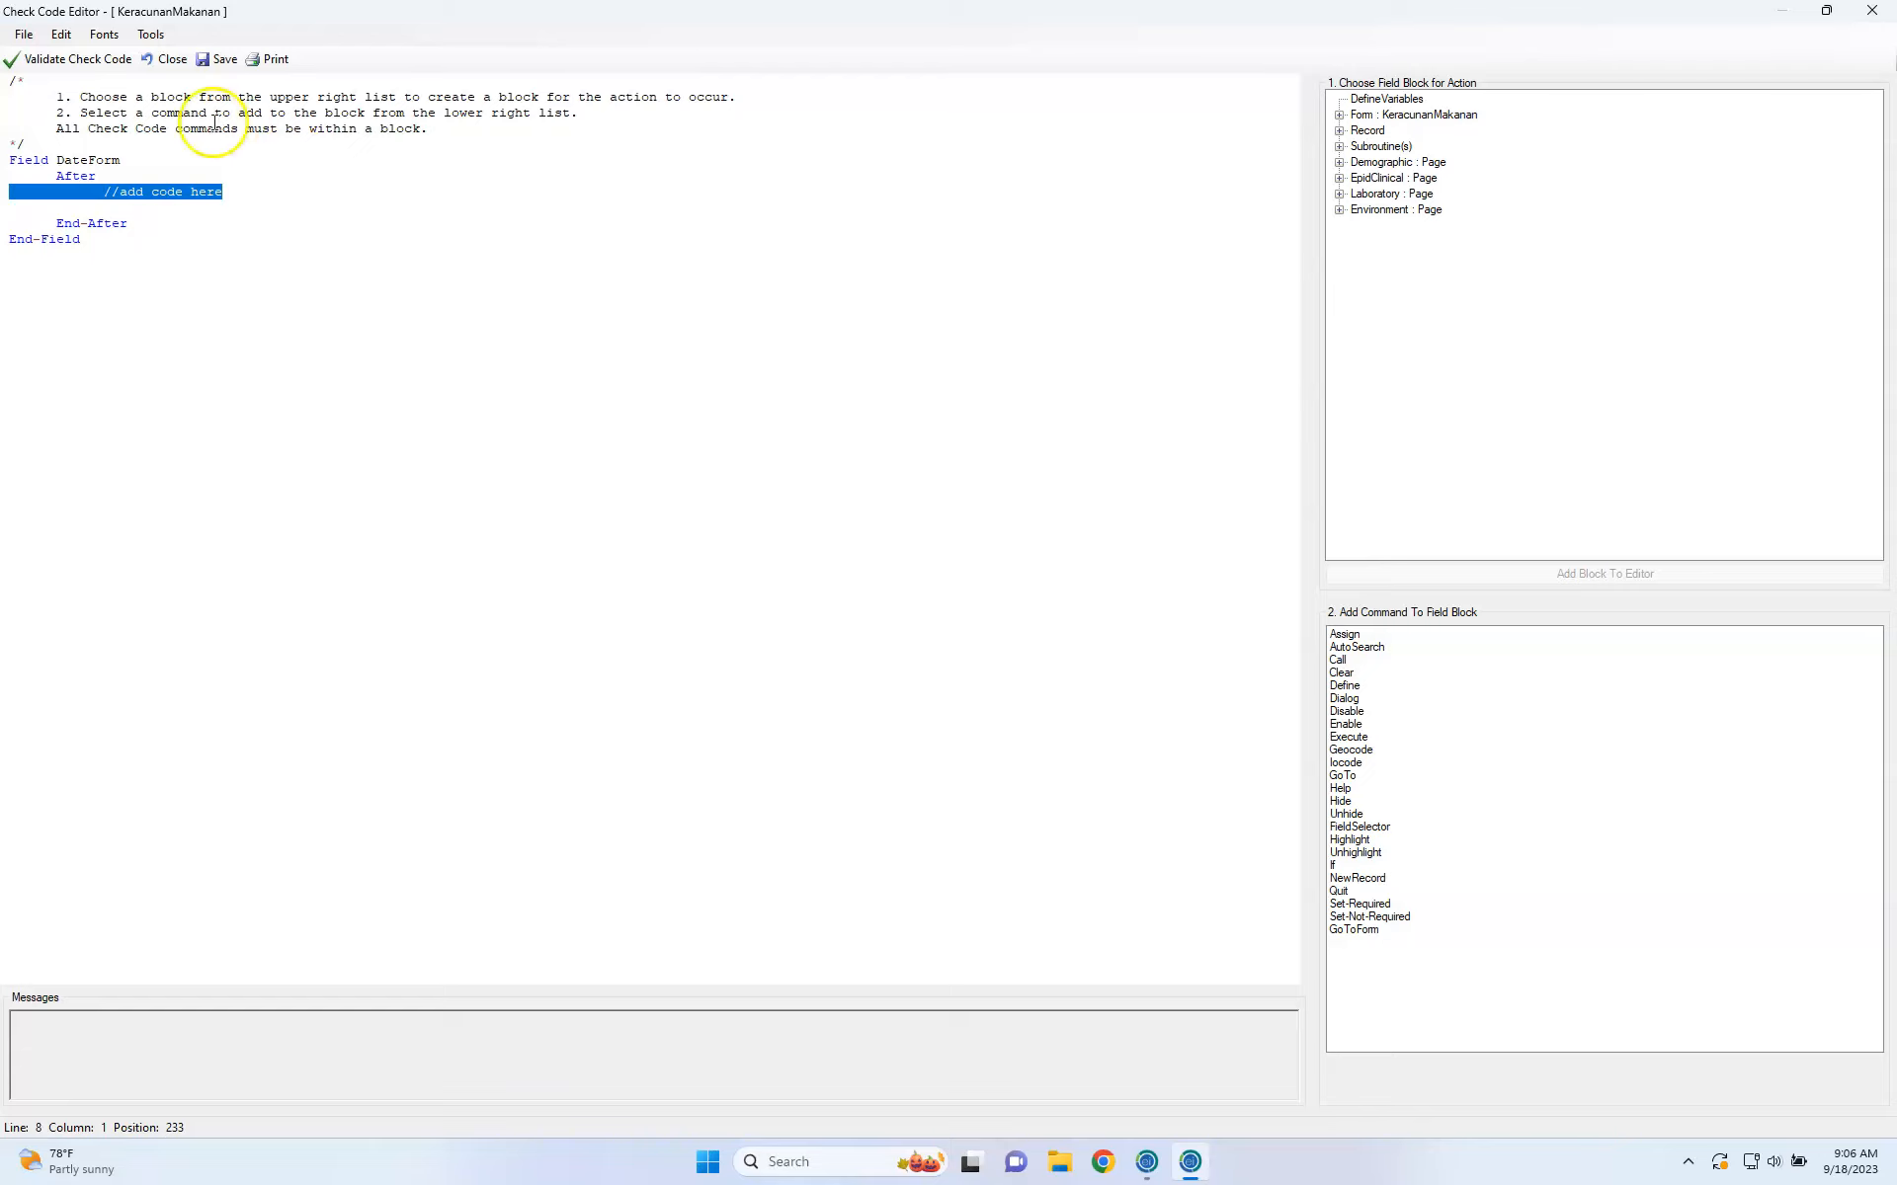
left_click(38, 67)
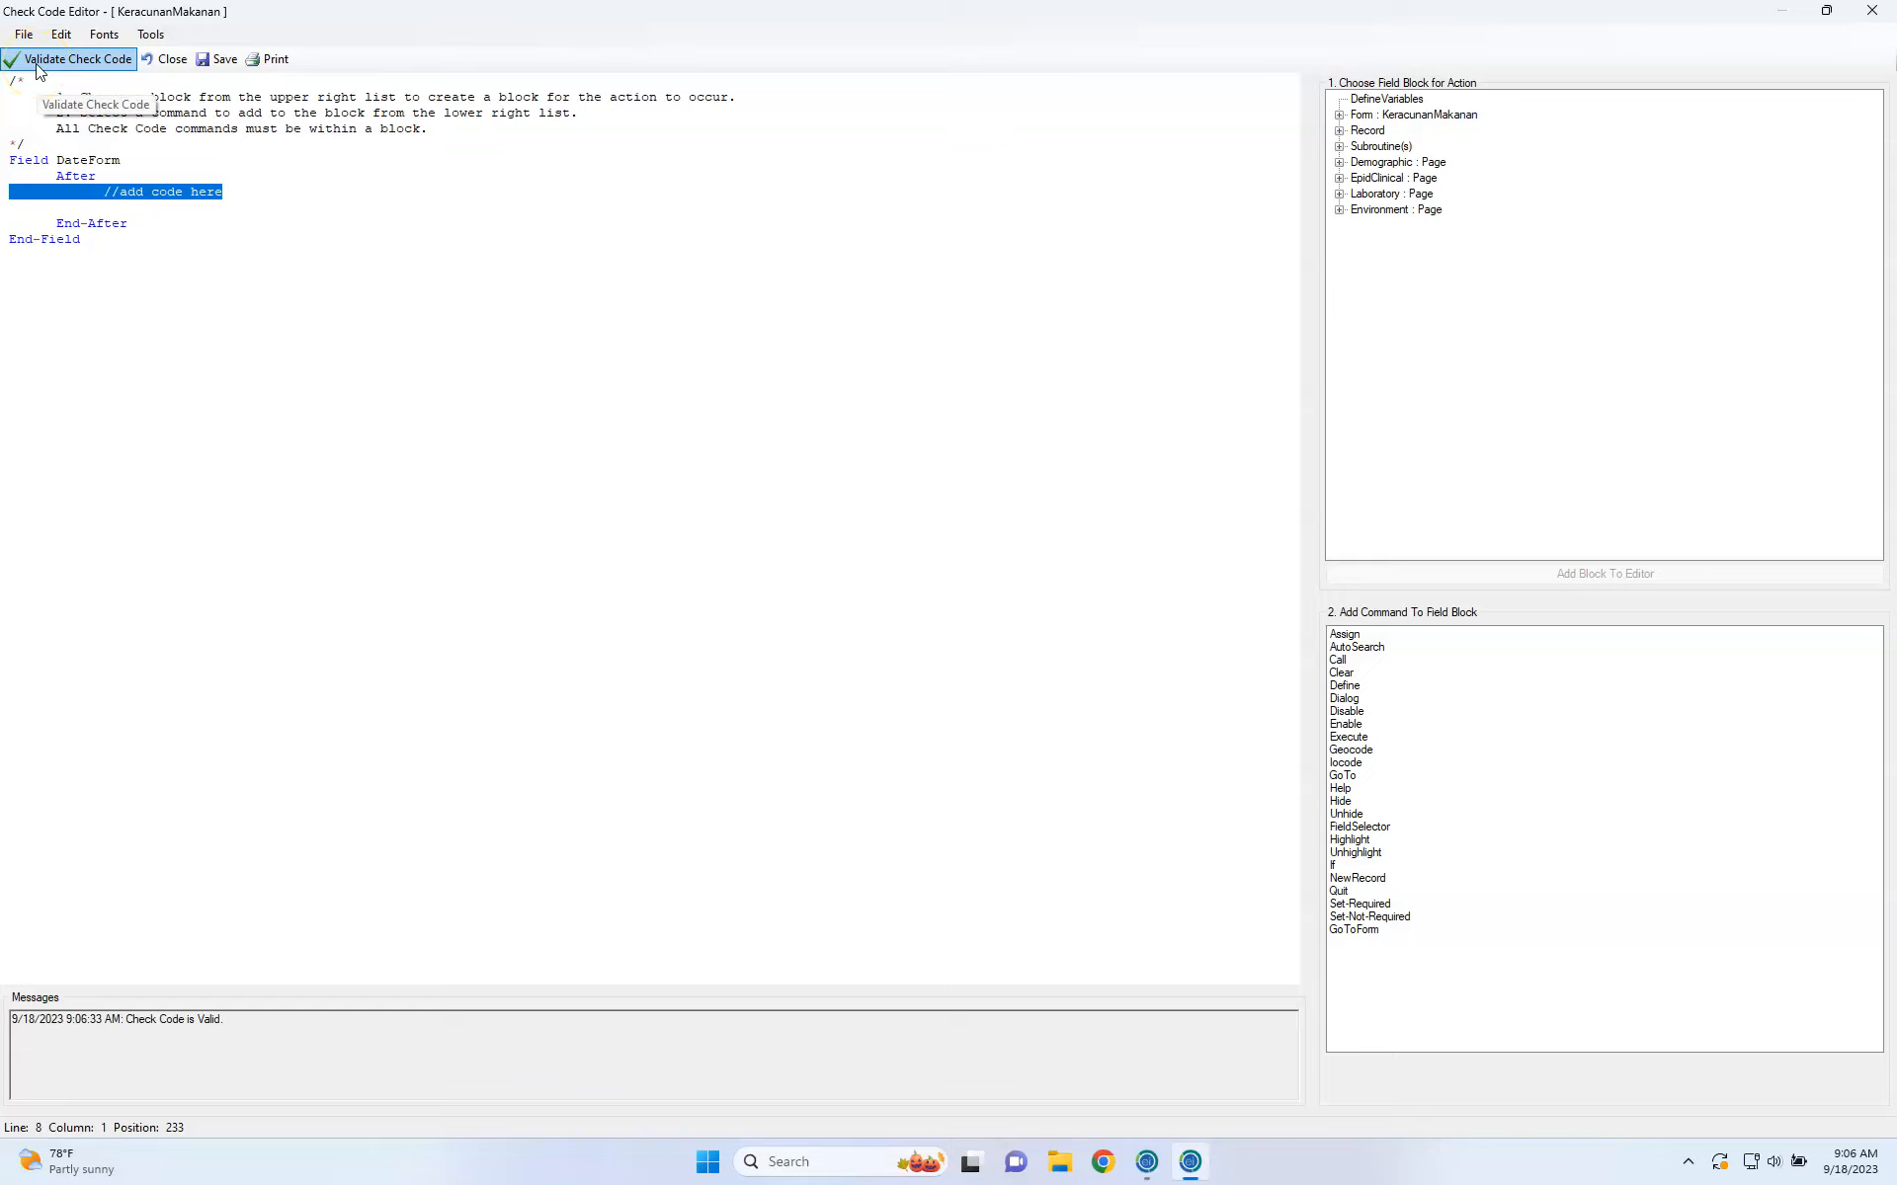
left_click(1872, 11)
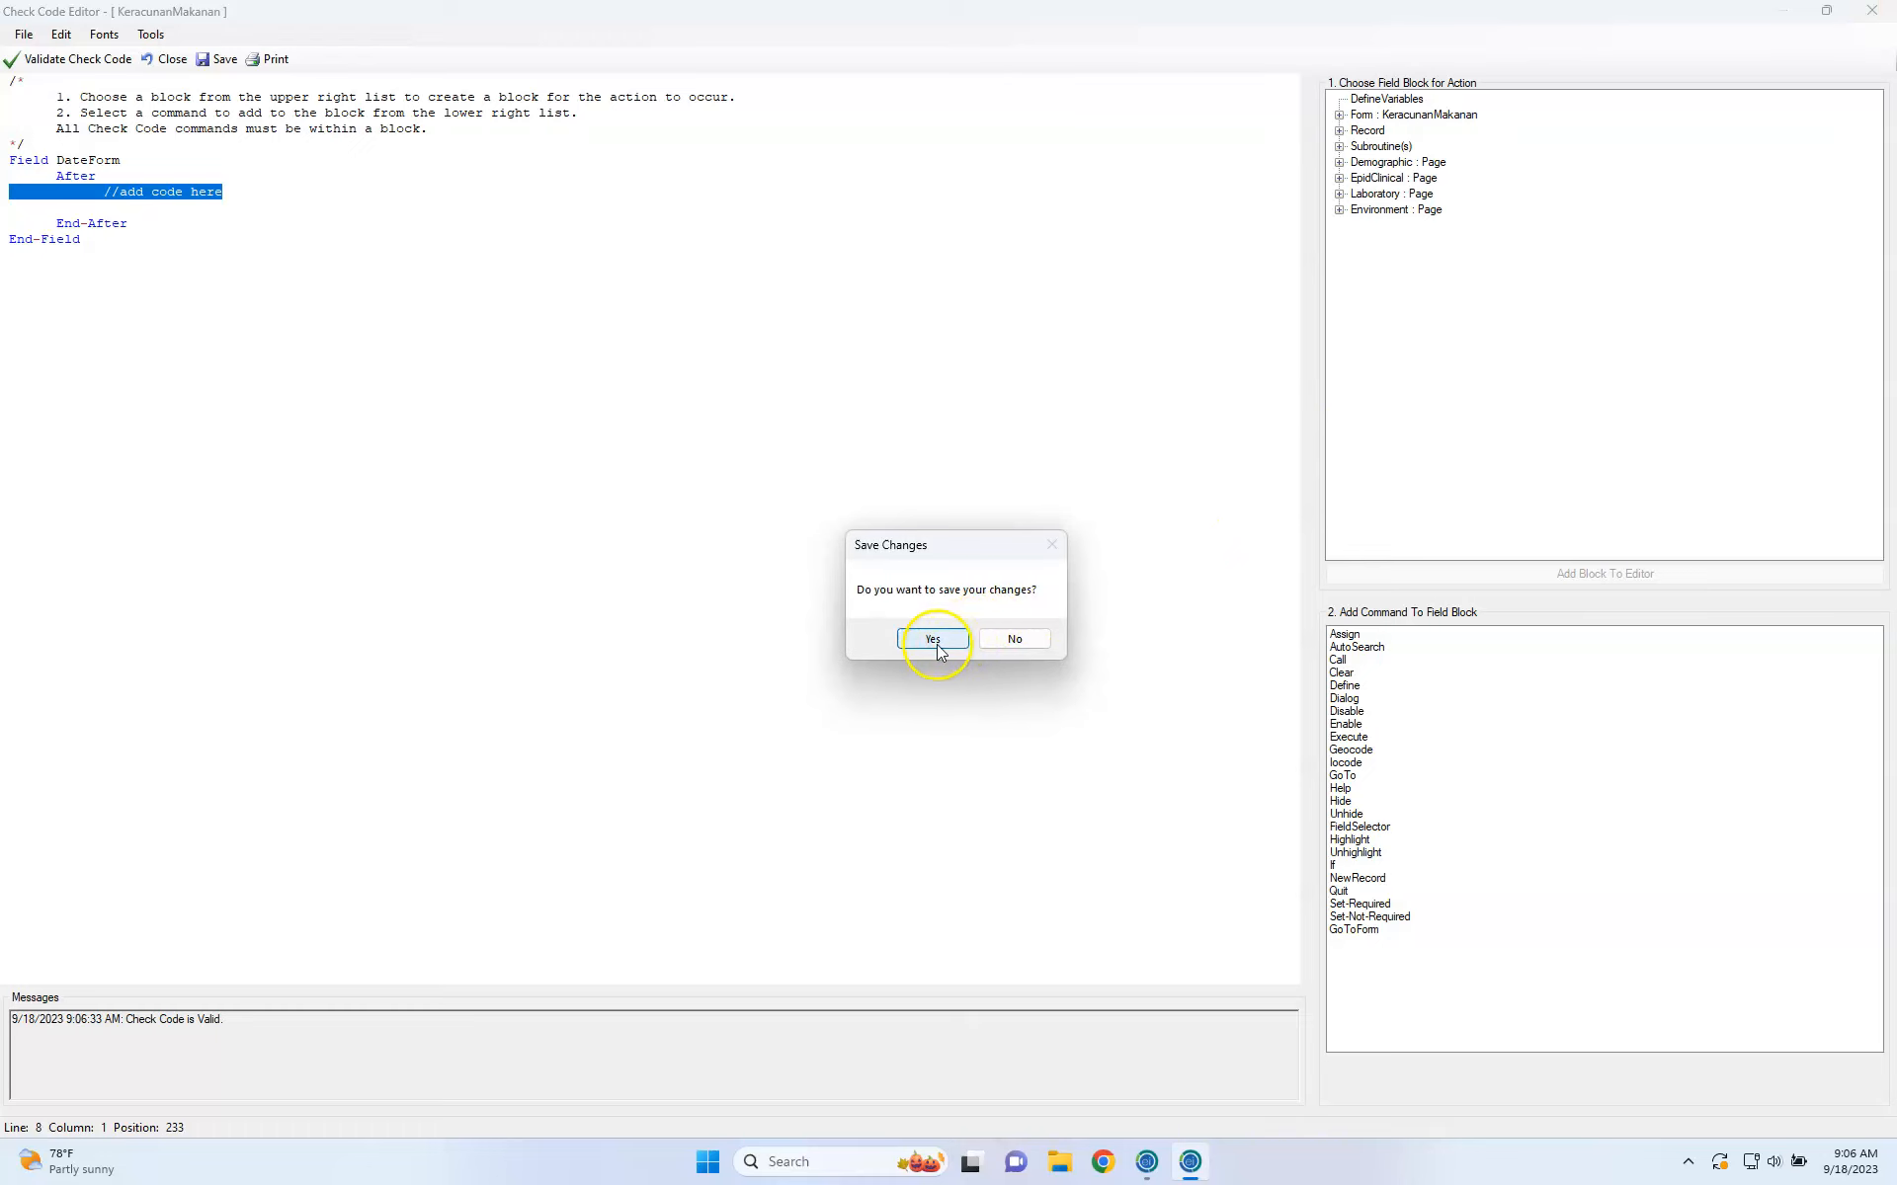
left_click(1014, 639)
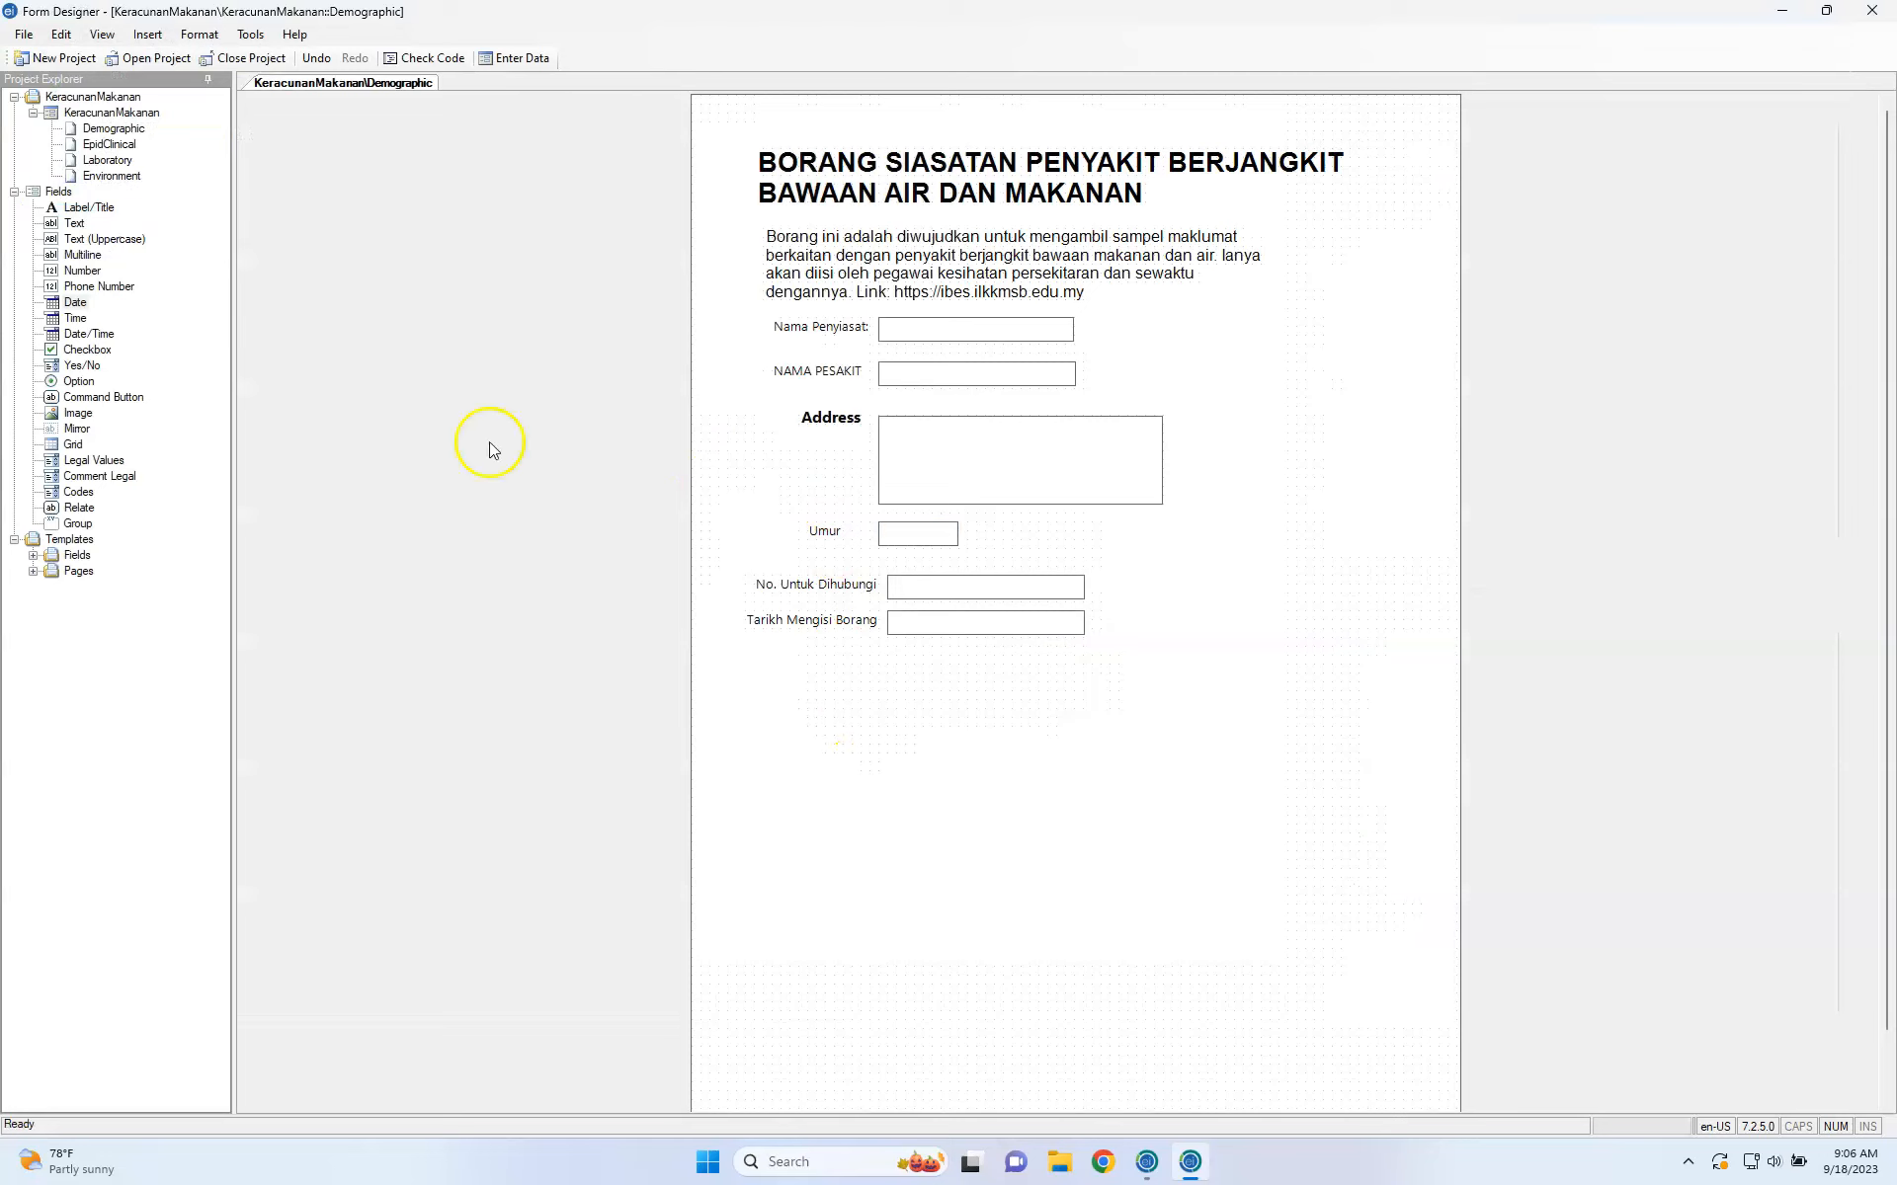
Add a required Time field 'Masa Mengisi Borang' named Masa, aligned under Tarikh Mengisi Borang.
left_click(74, 320)
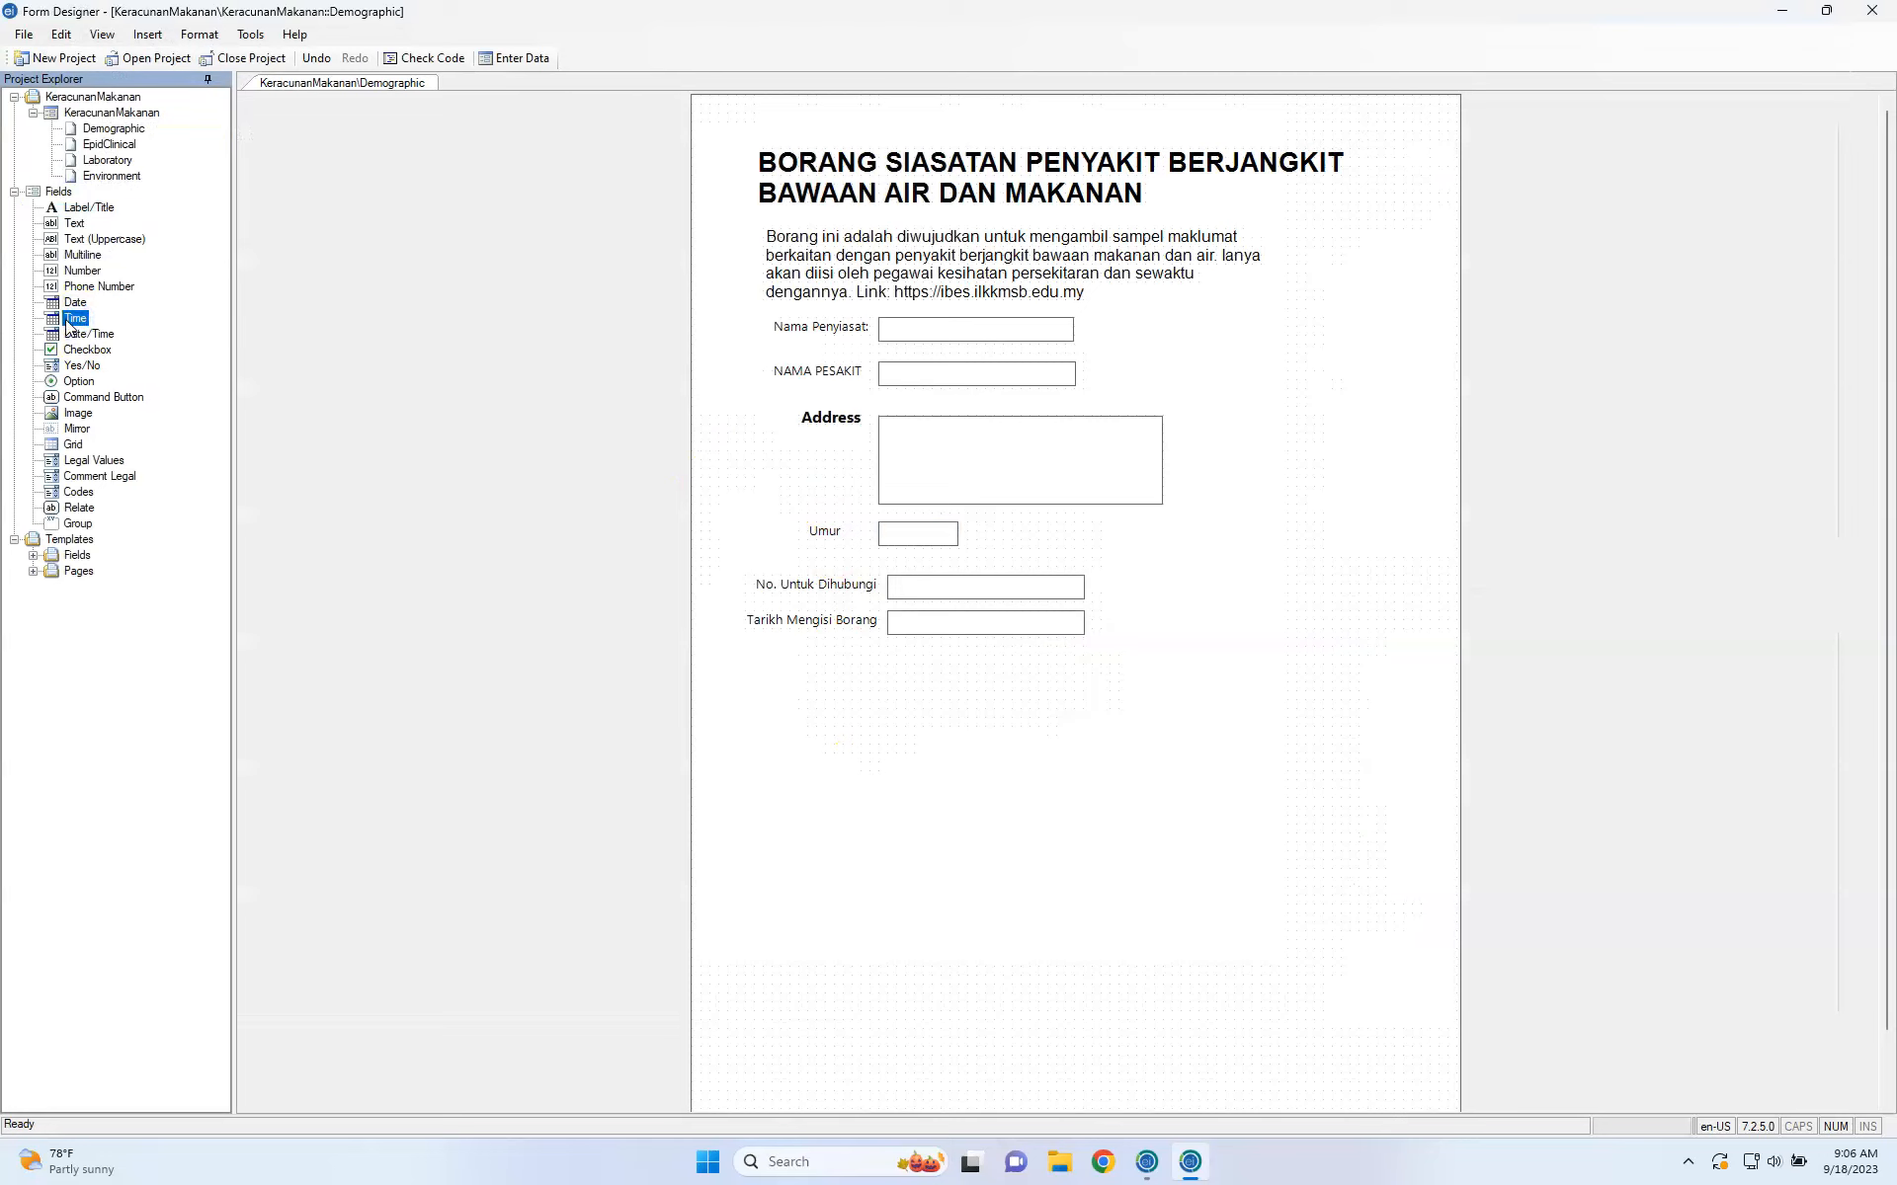
left_click(777, 669)
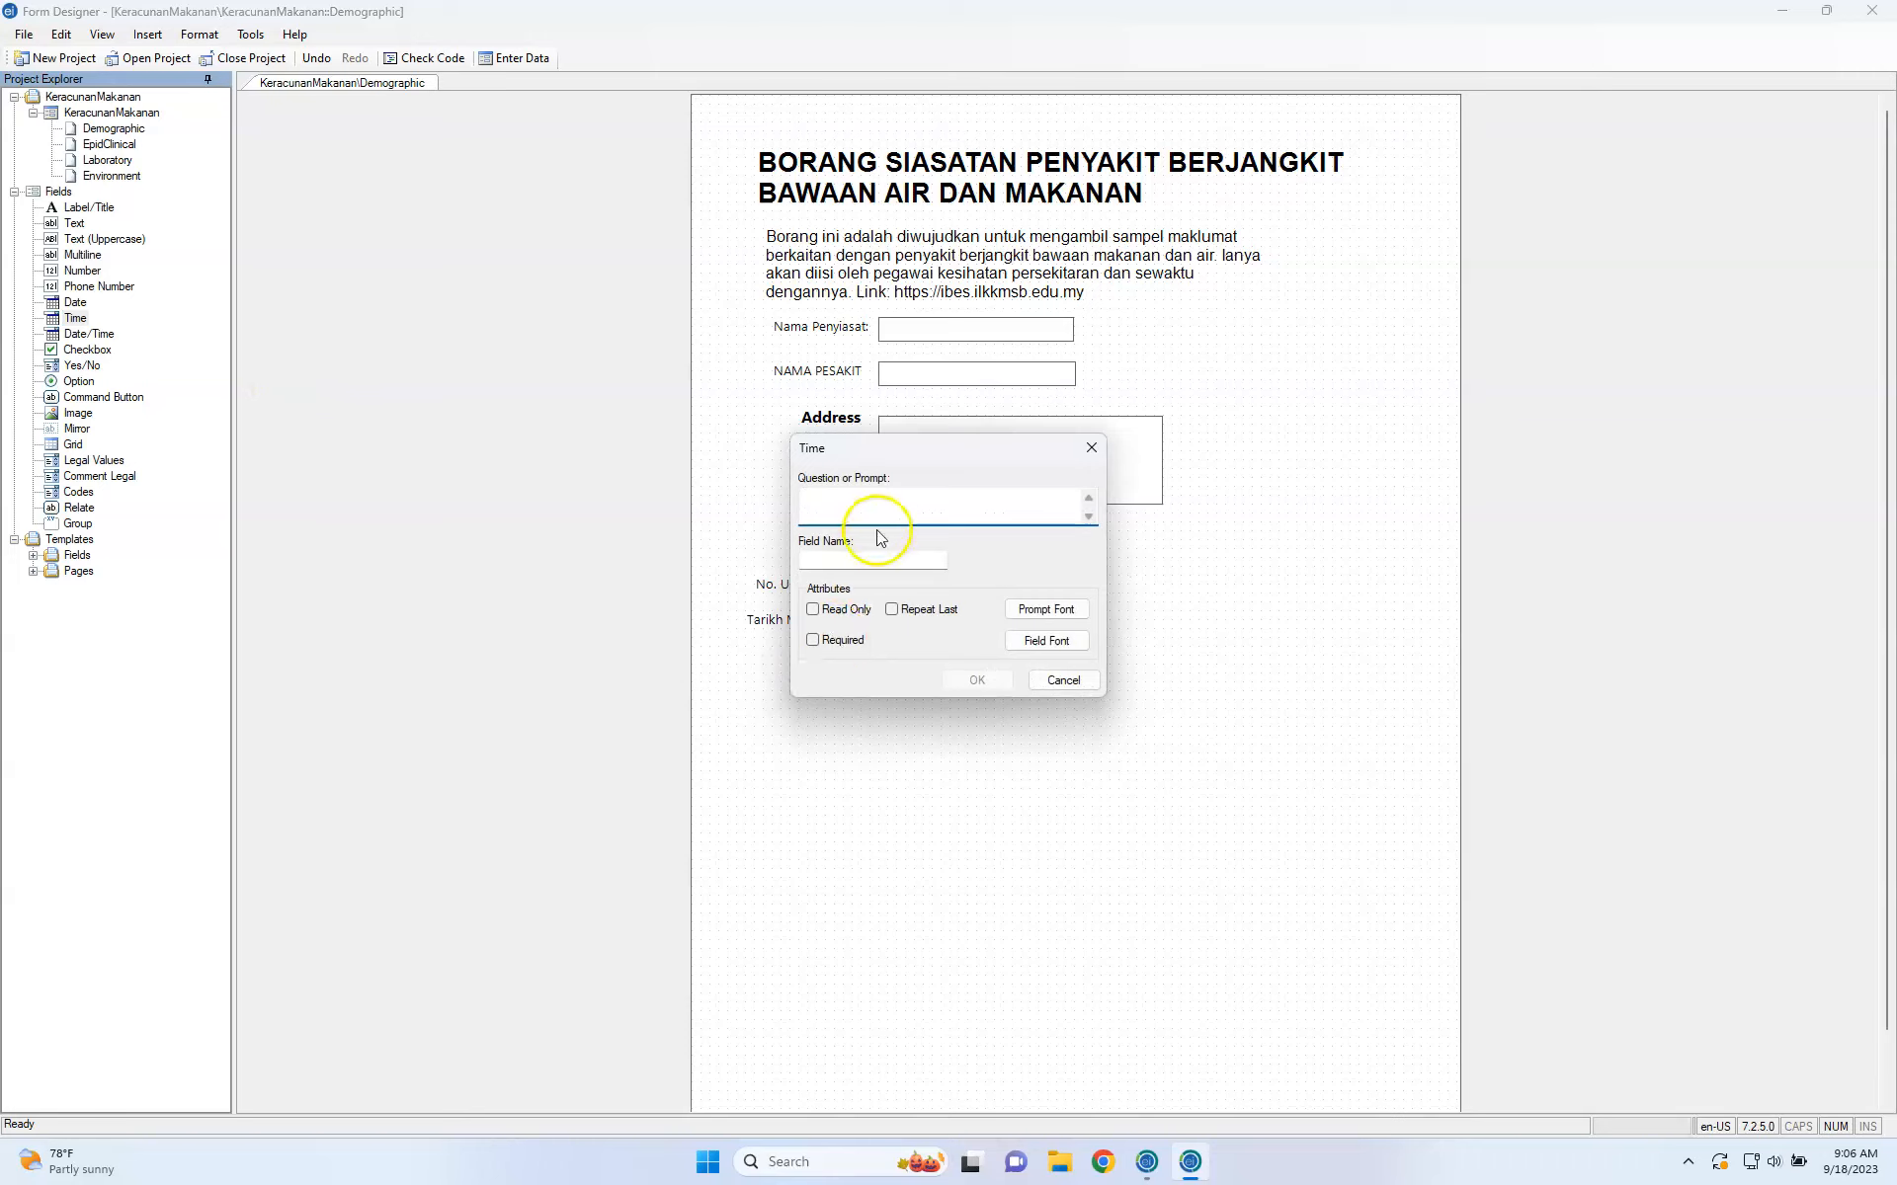
type("MAsa")
type("asa Meng")
type("isi Borang")
left_click(874, 559)
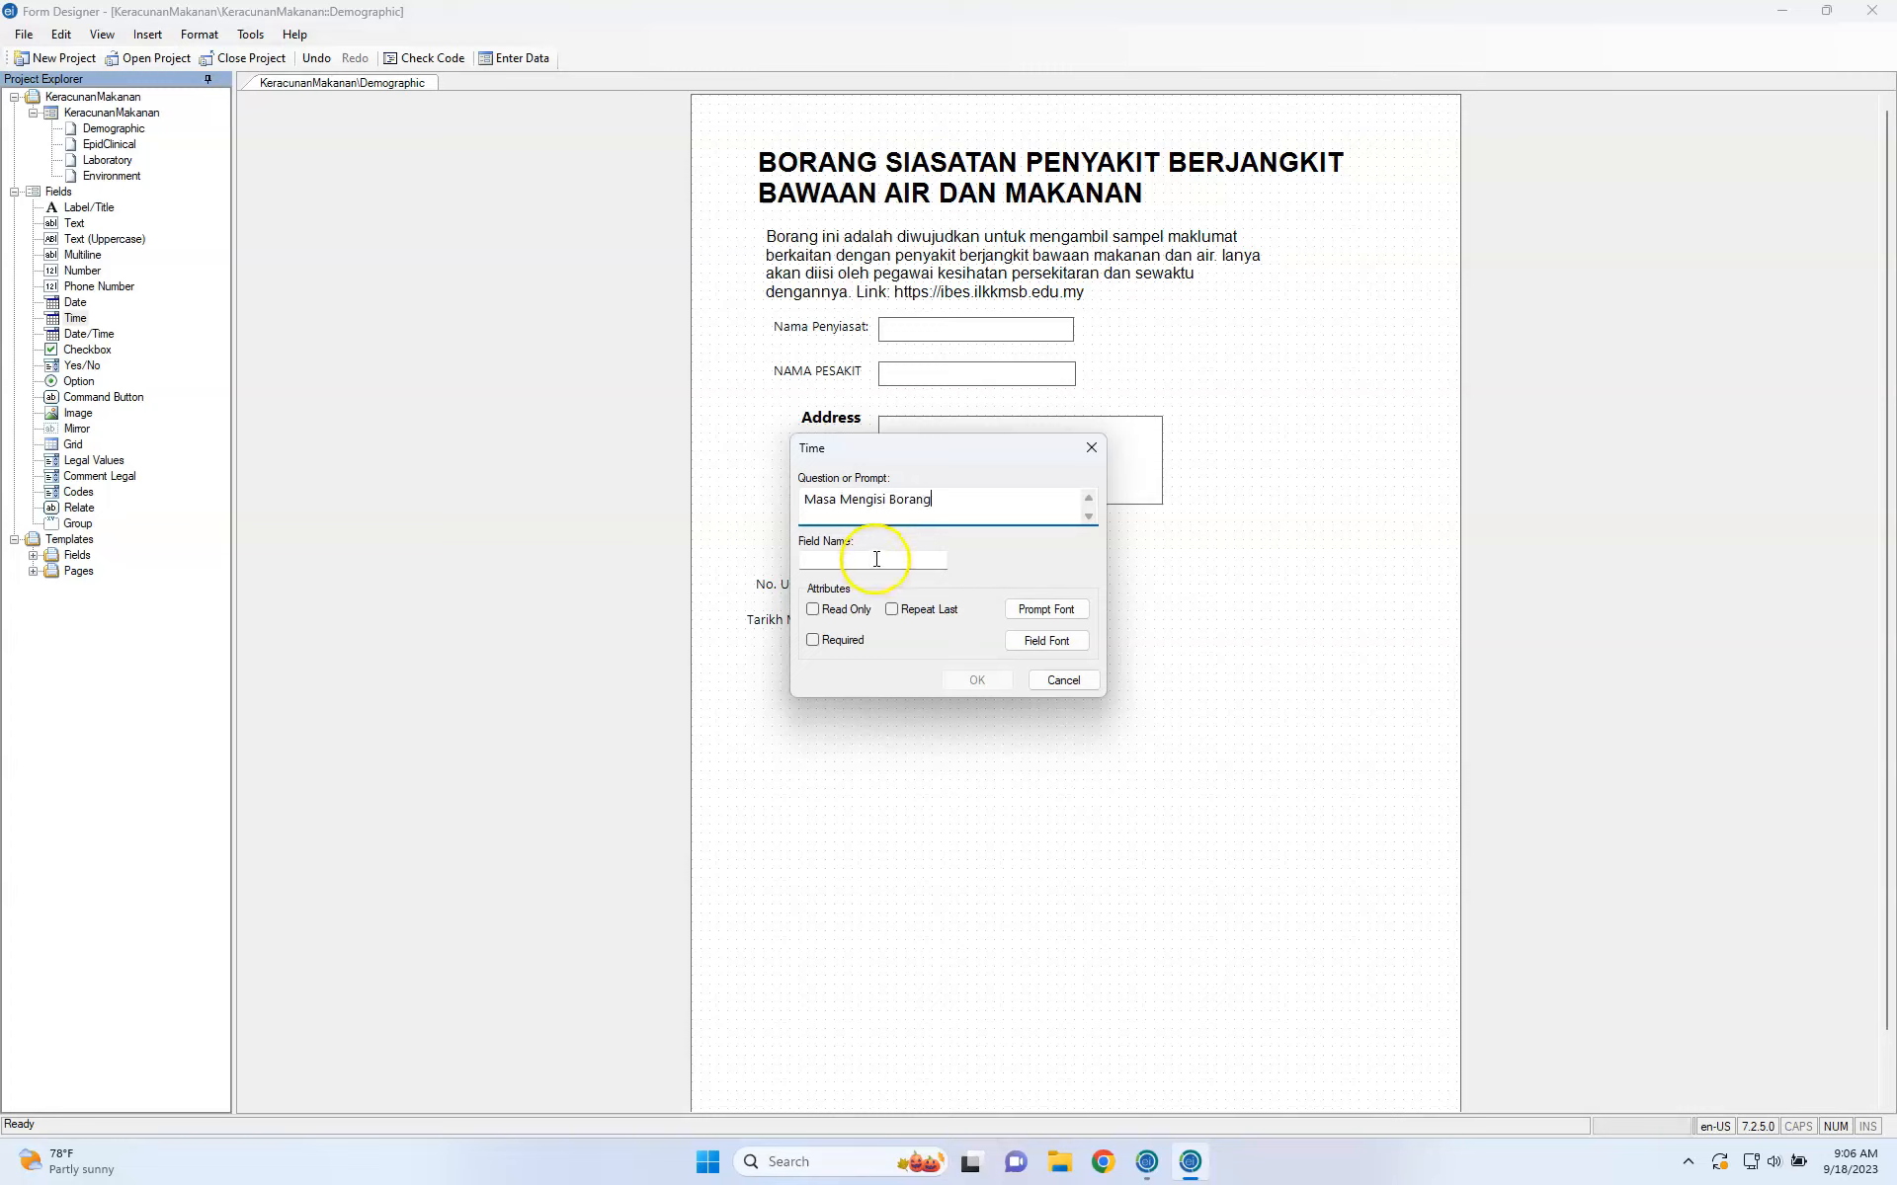
double_click(877, 559)
type("Masa")
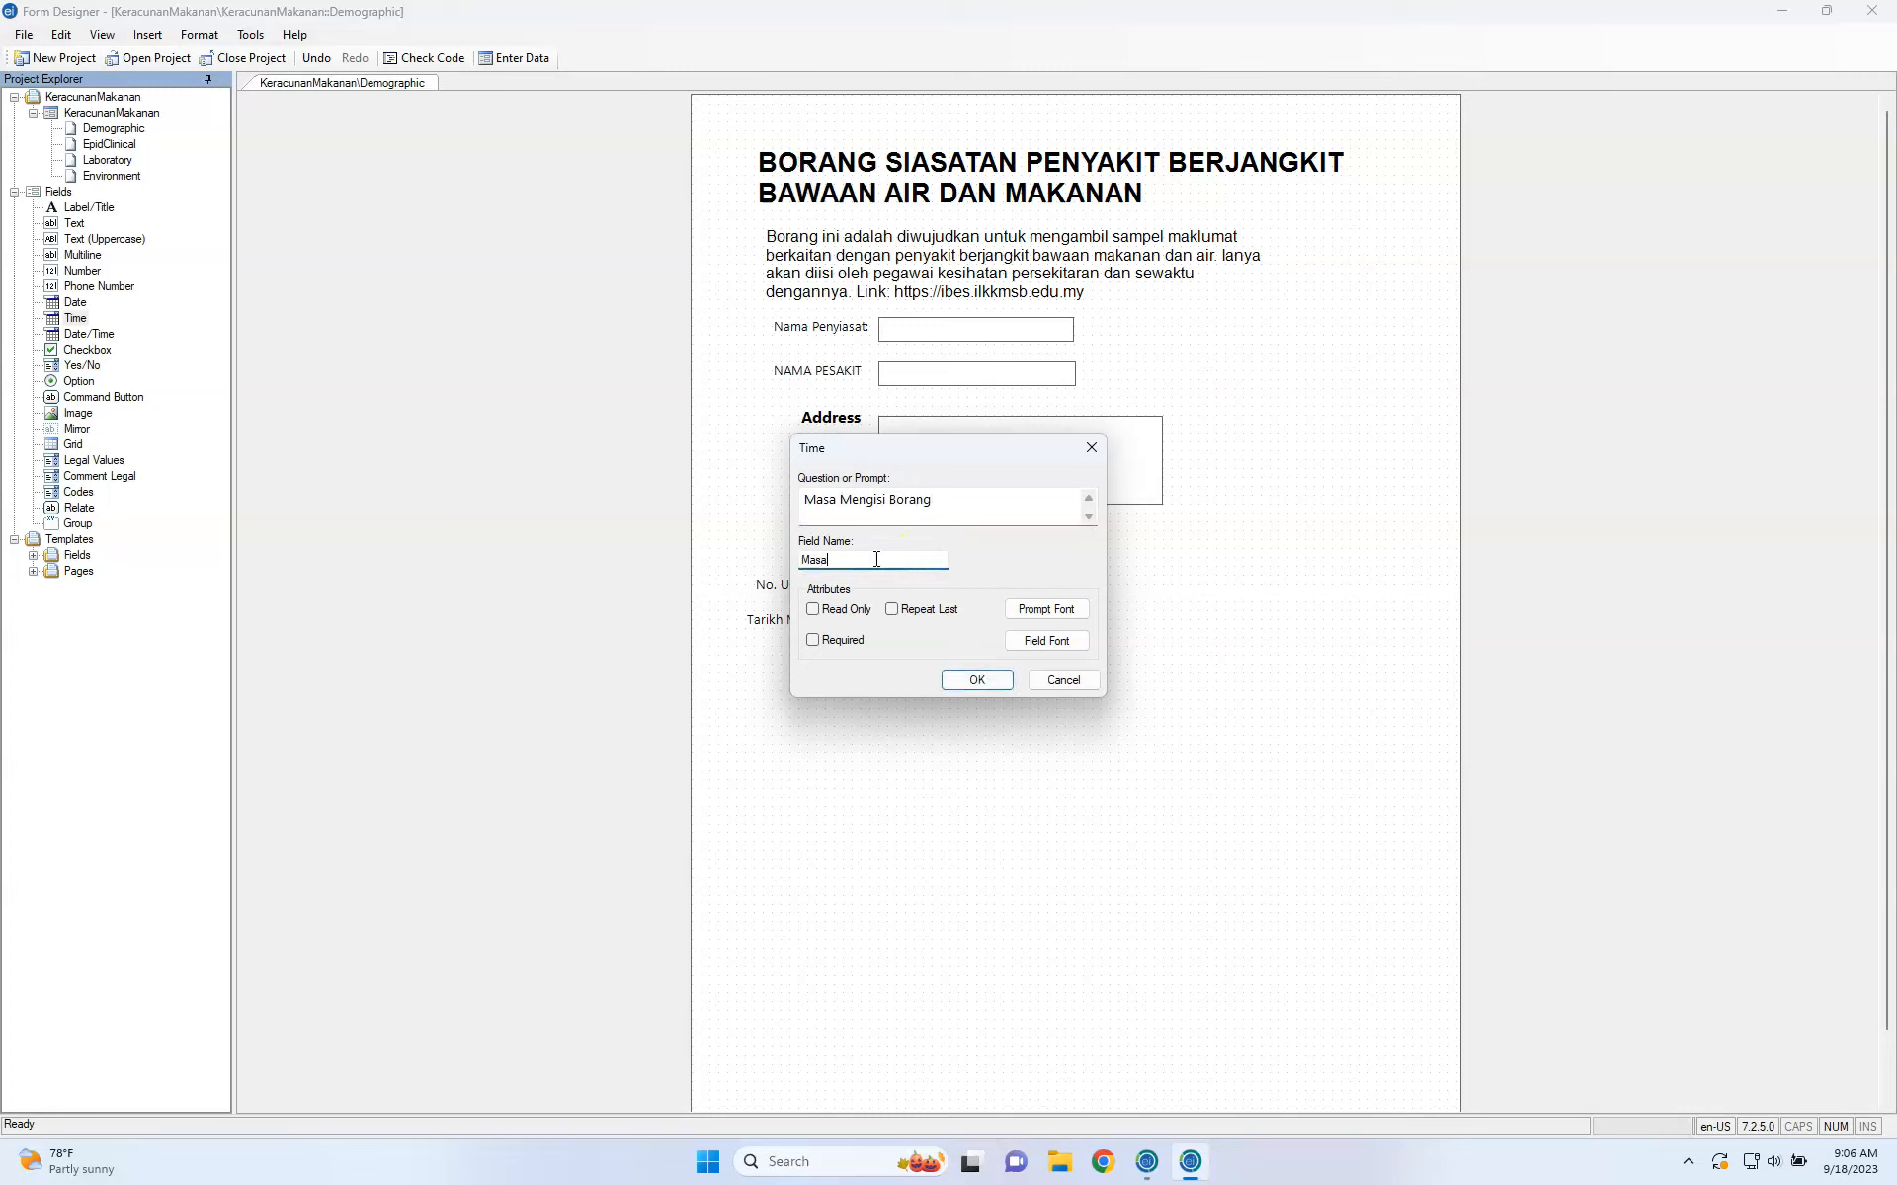
left_click(849, 644)
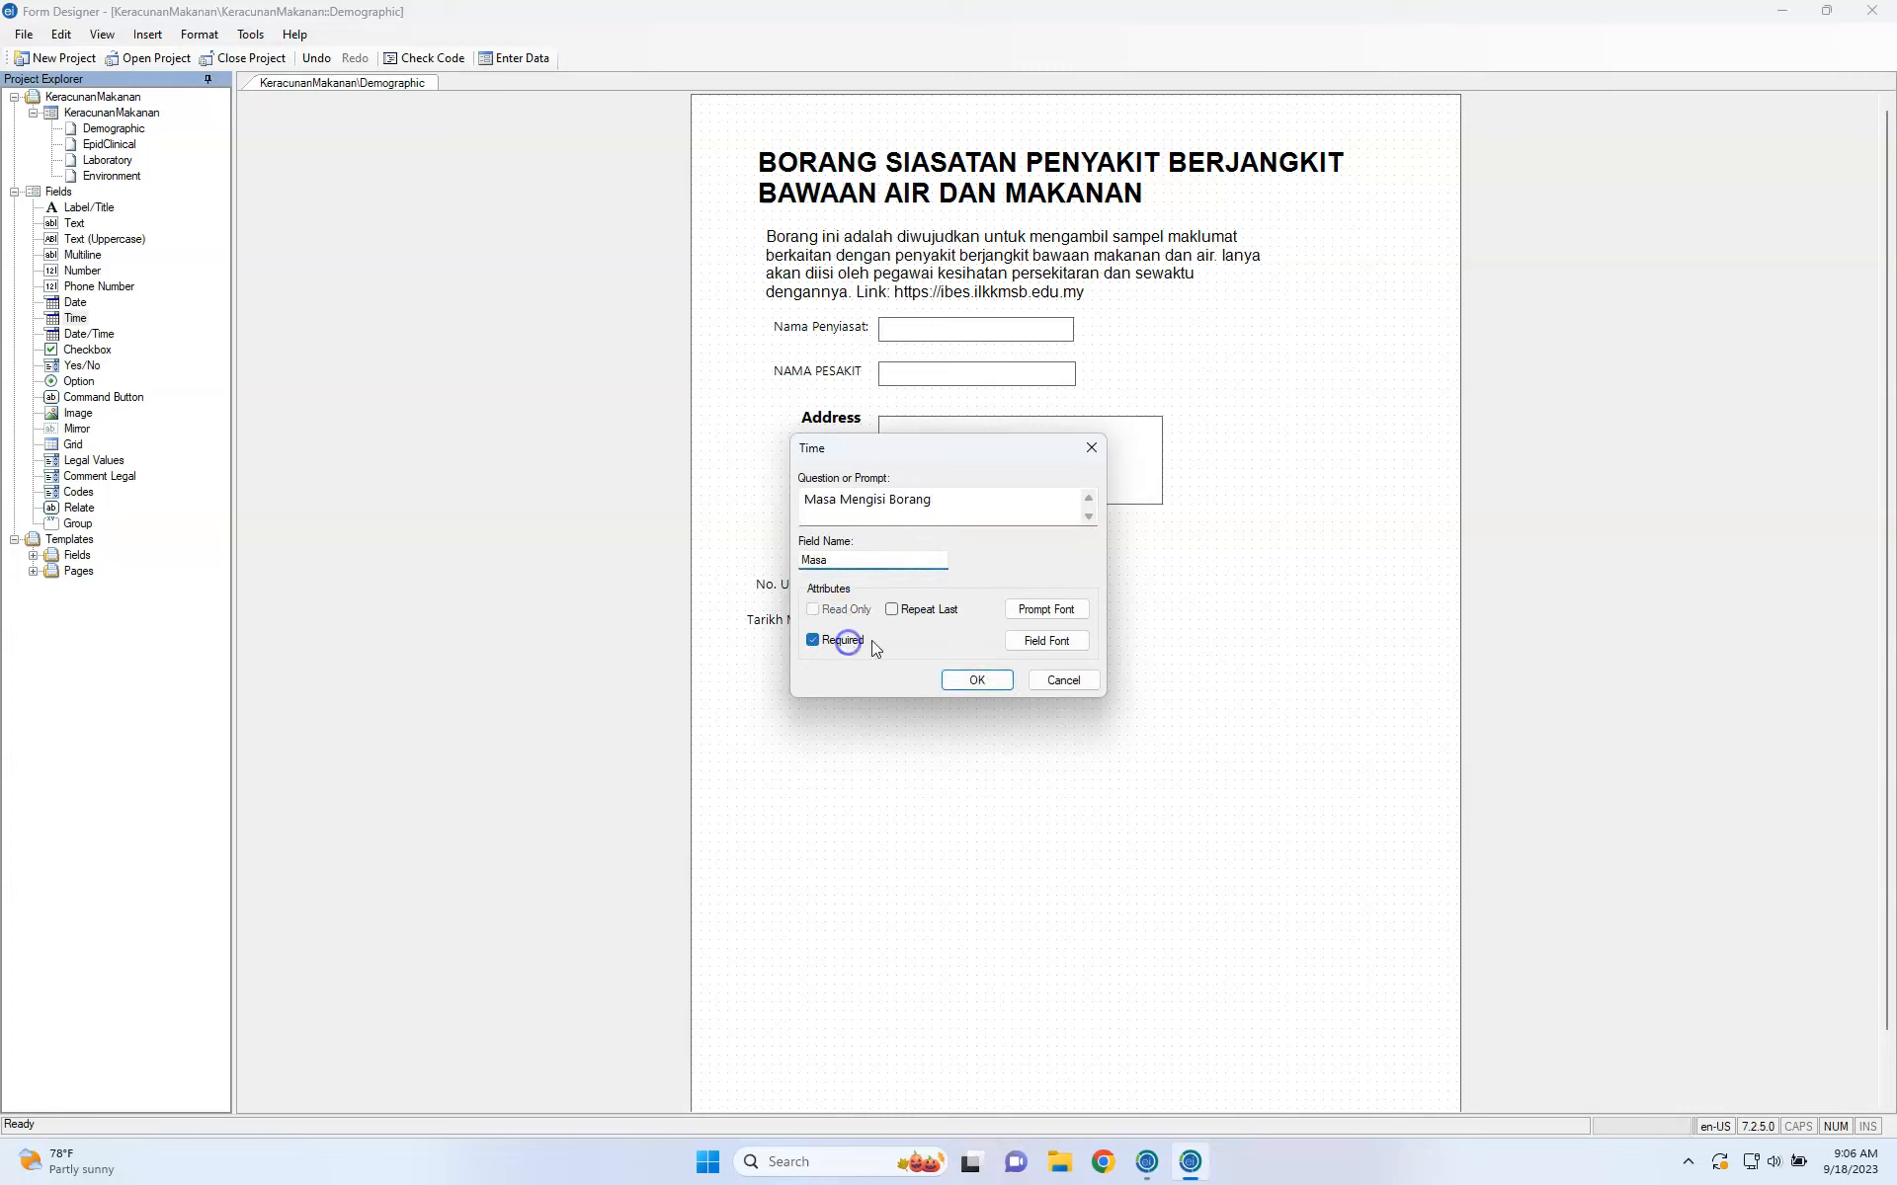
left_click(976, 679)
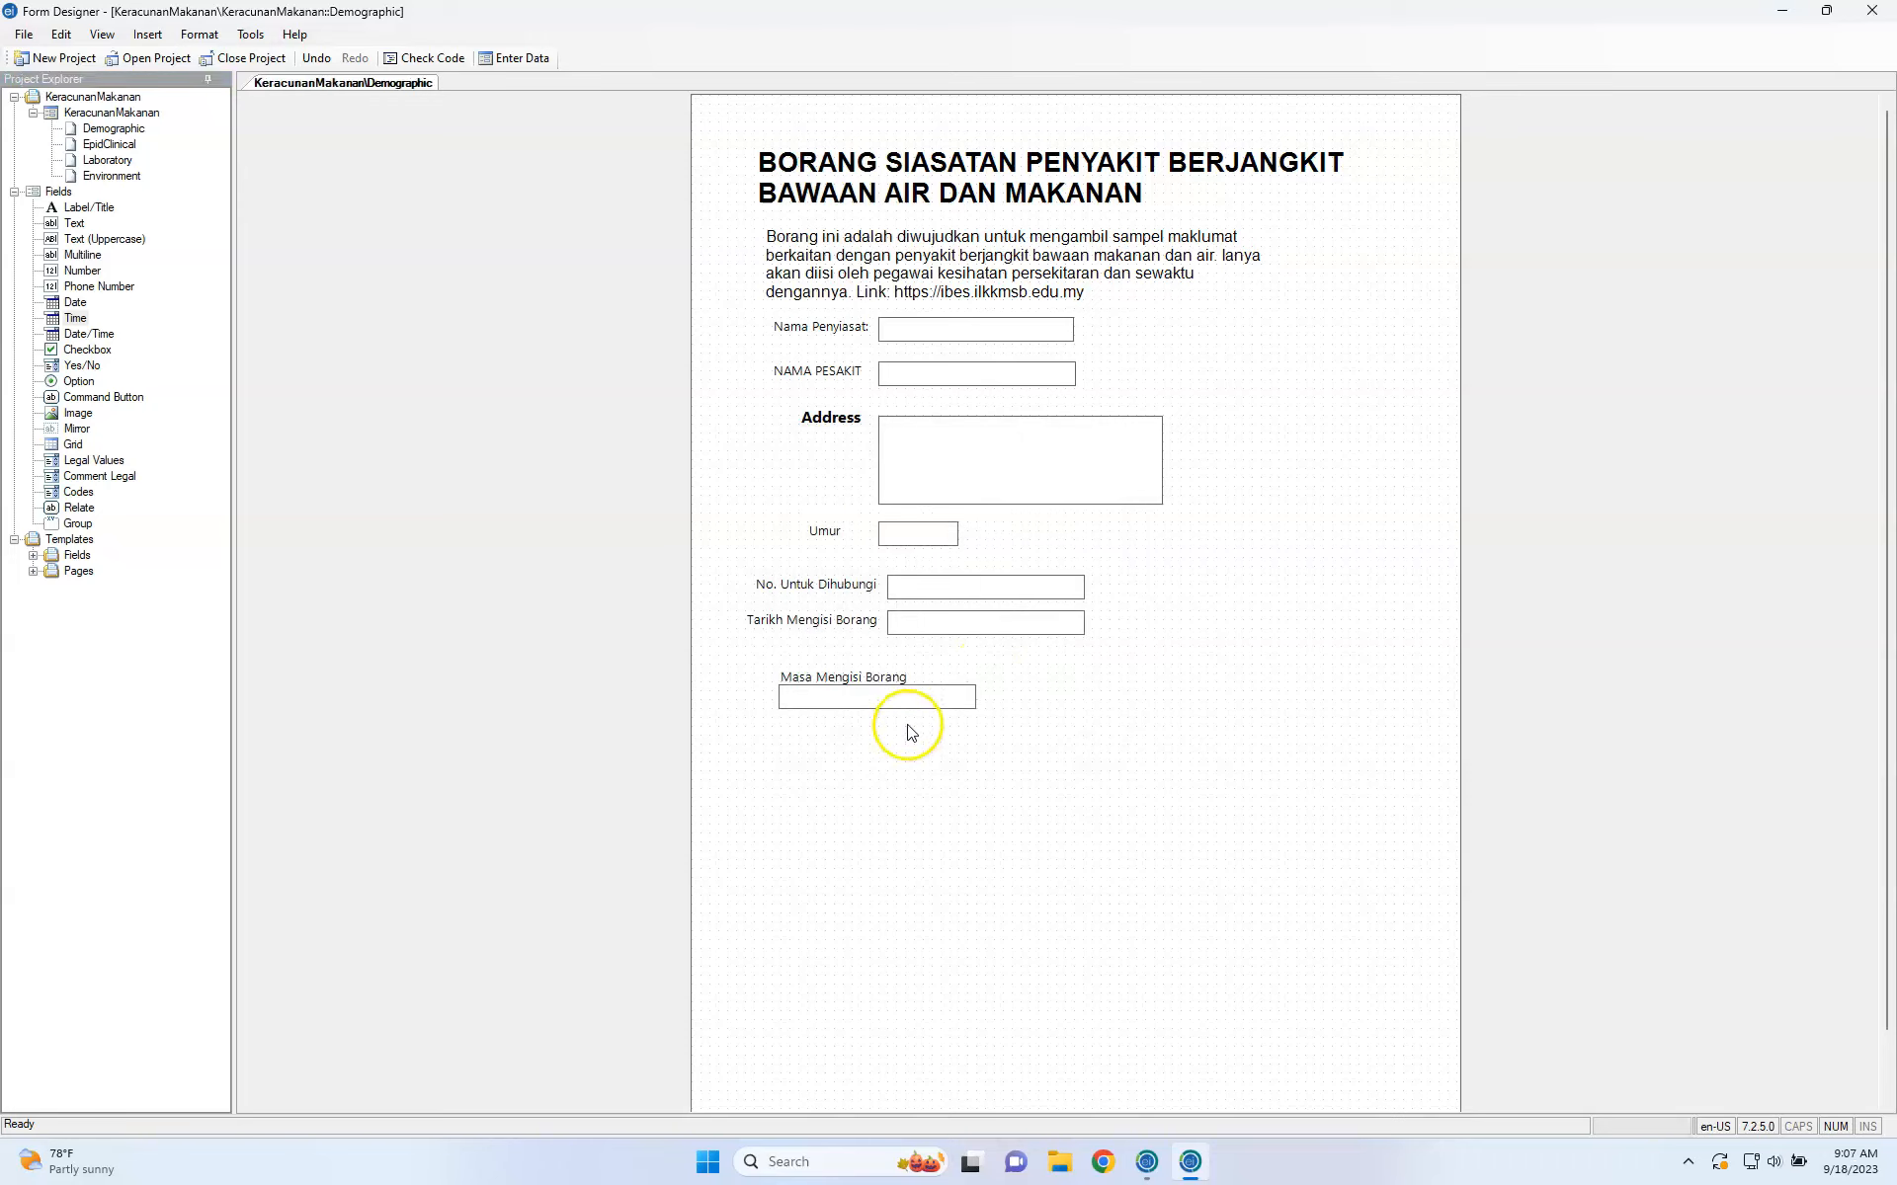
left_click_drag(1046, 682, 1053, 676)
left_click_drag(895, 678, 863, 685)
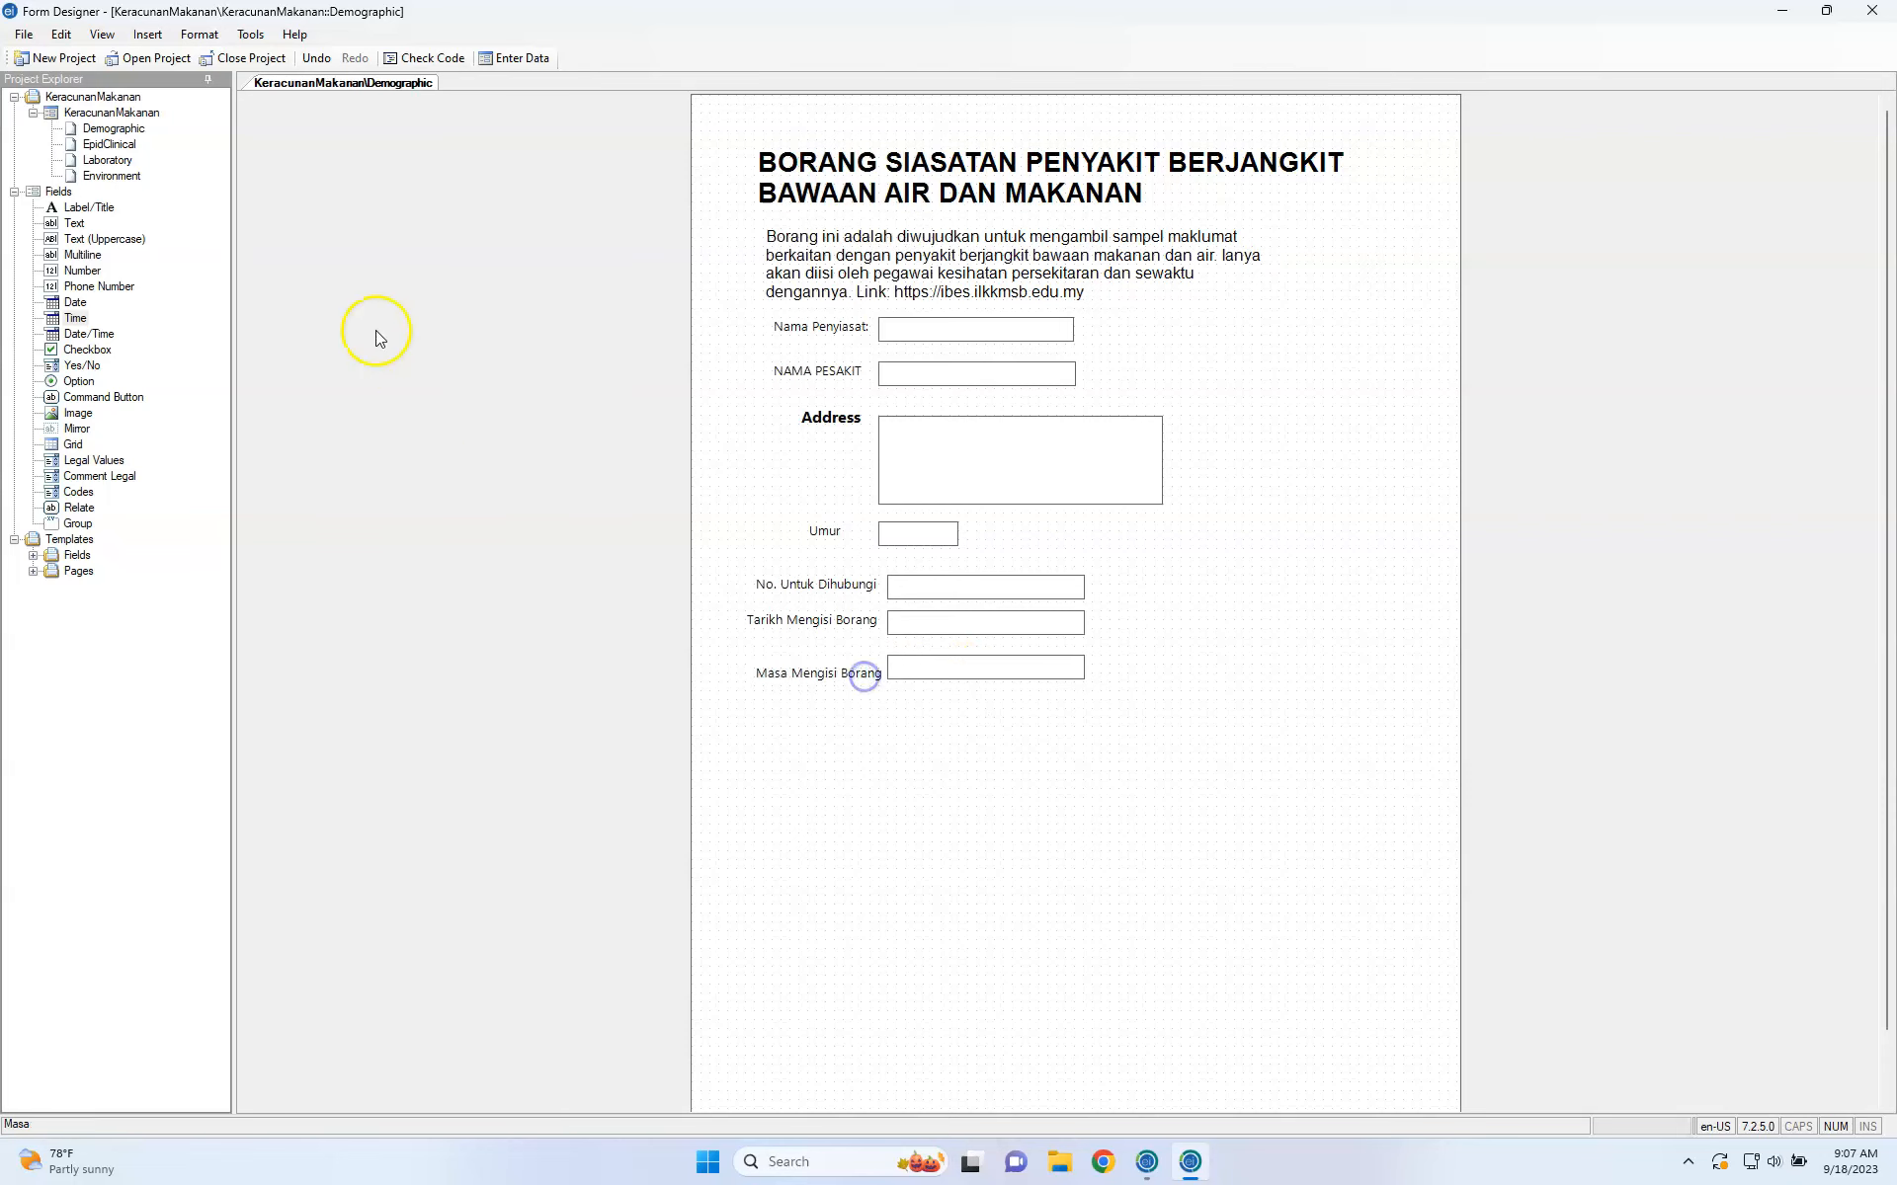
Add a Date/Time field with prompt 'Tarikh dan Masa' and field name TarikhdanMasa.
left_click(73, 337)
left_click_drag(73, 346, 862, 771)
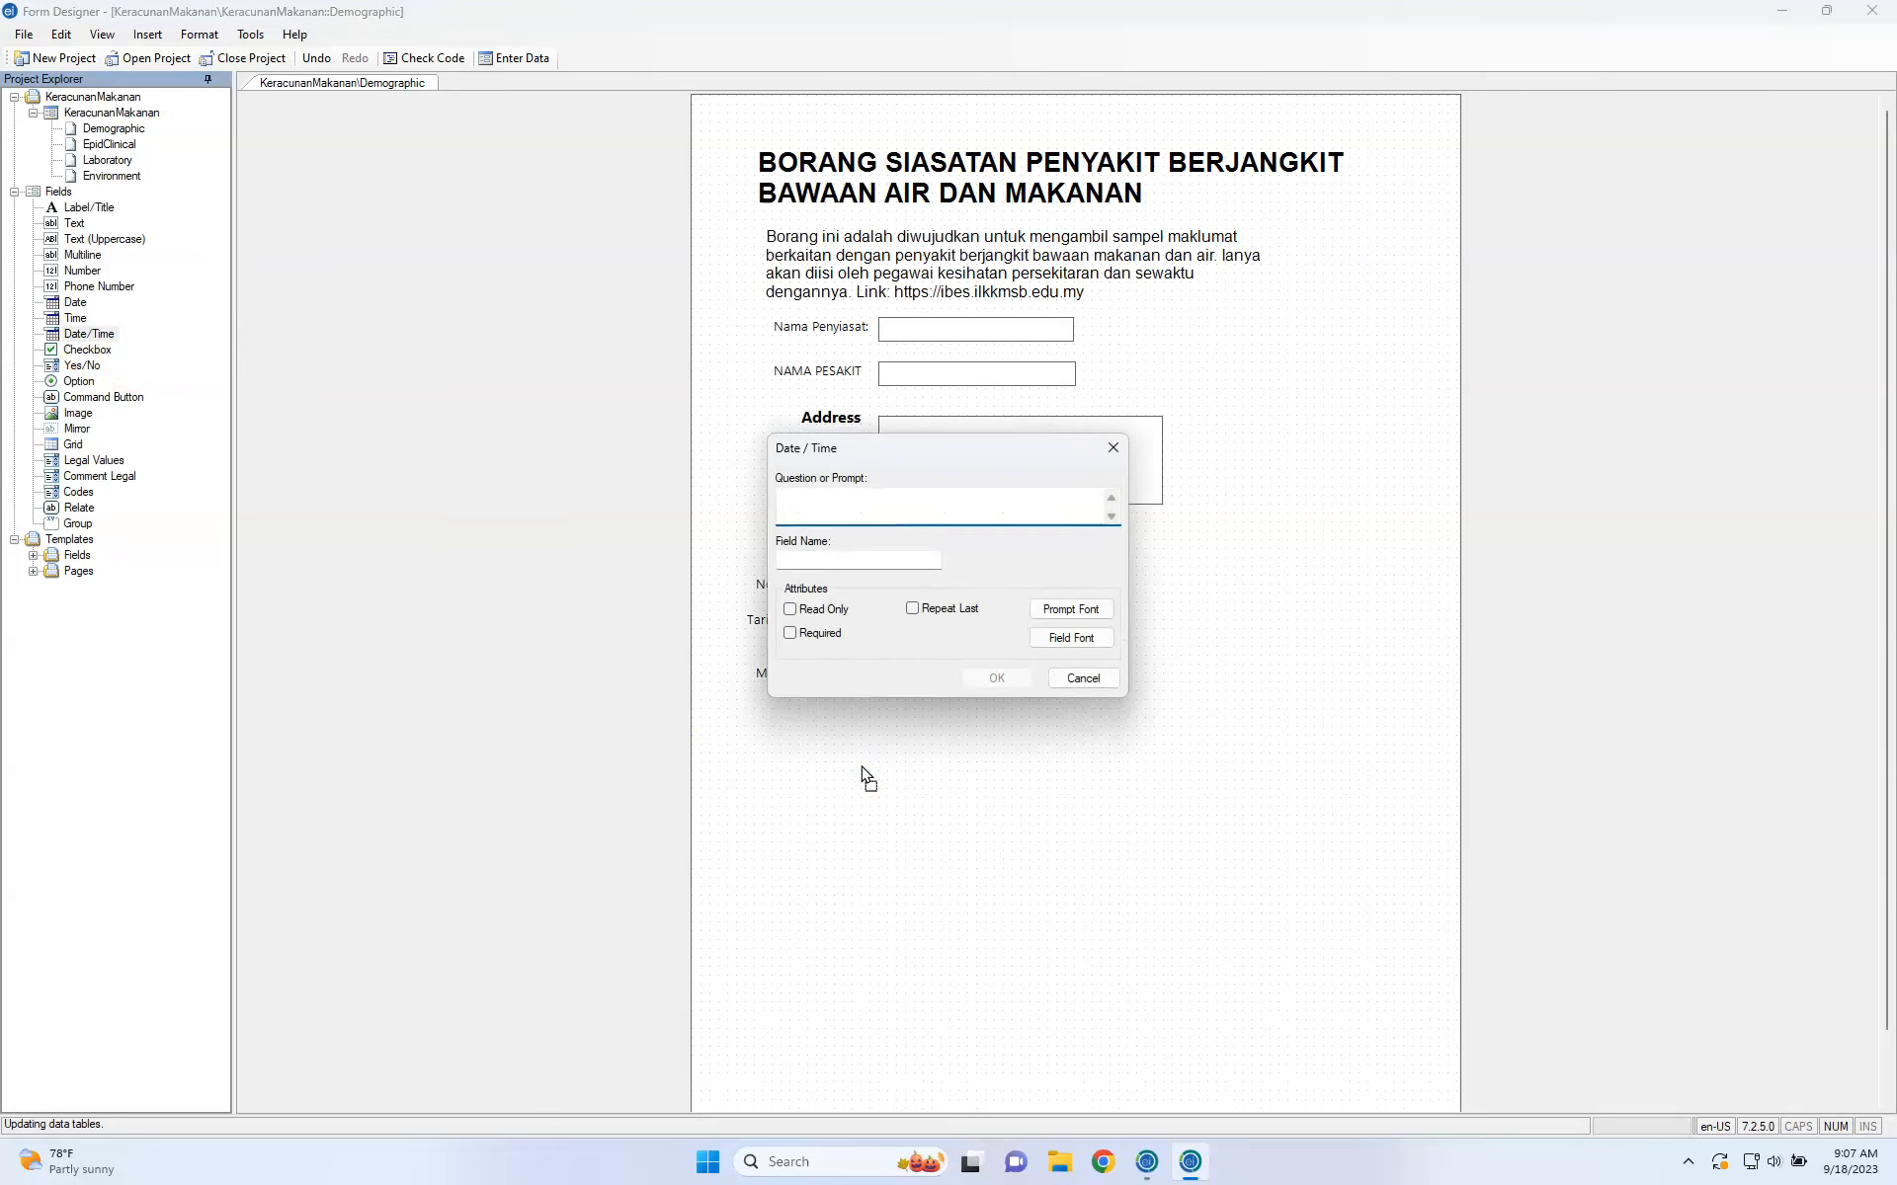
type("Tarikh dan Masa")
left_click(868, 821)
left_click(872, 592)
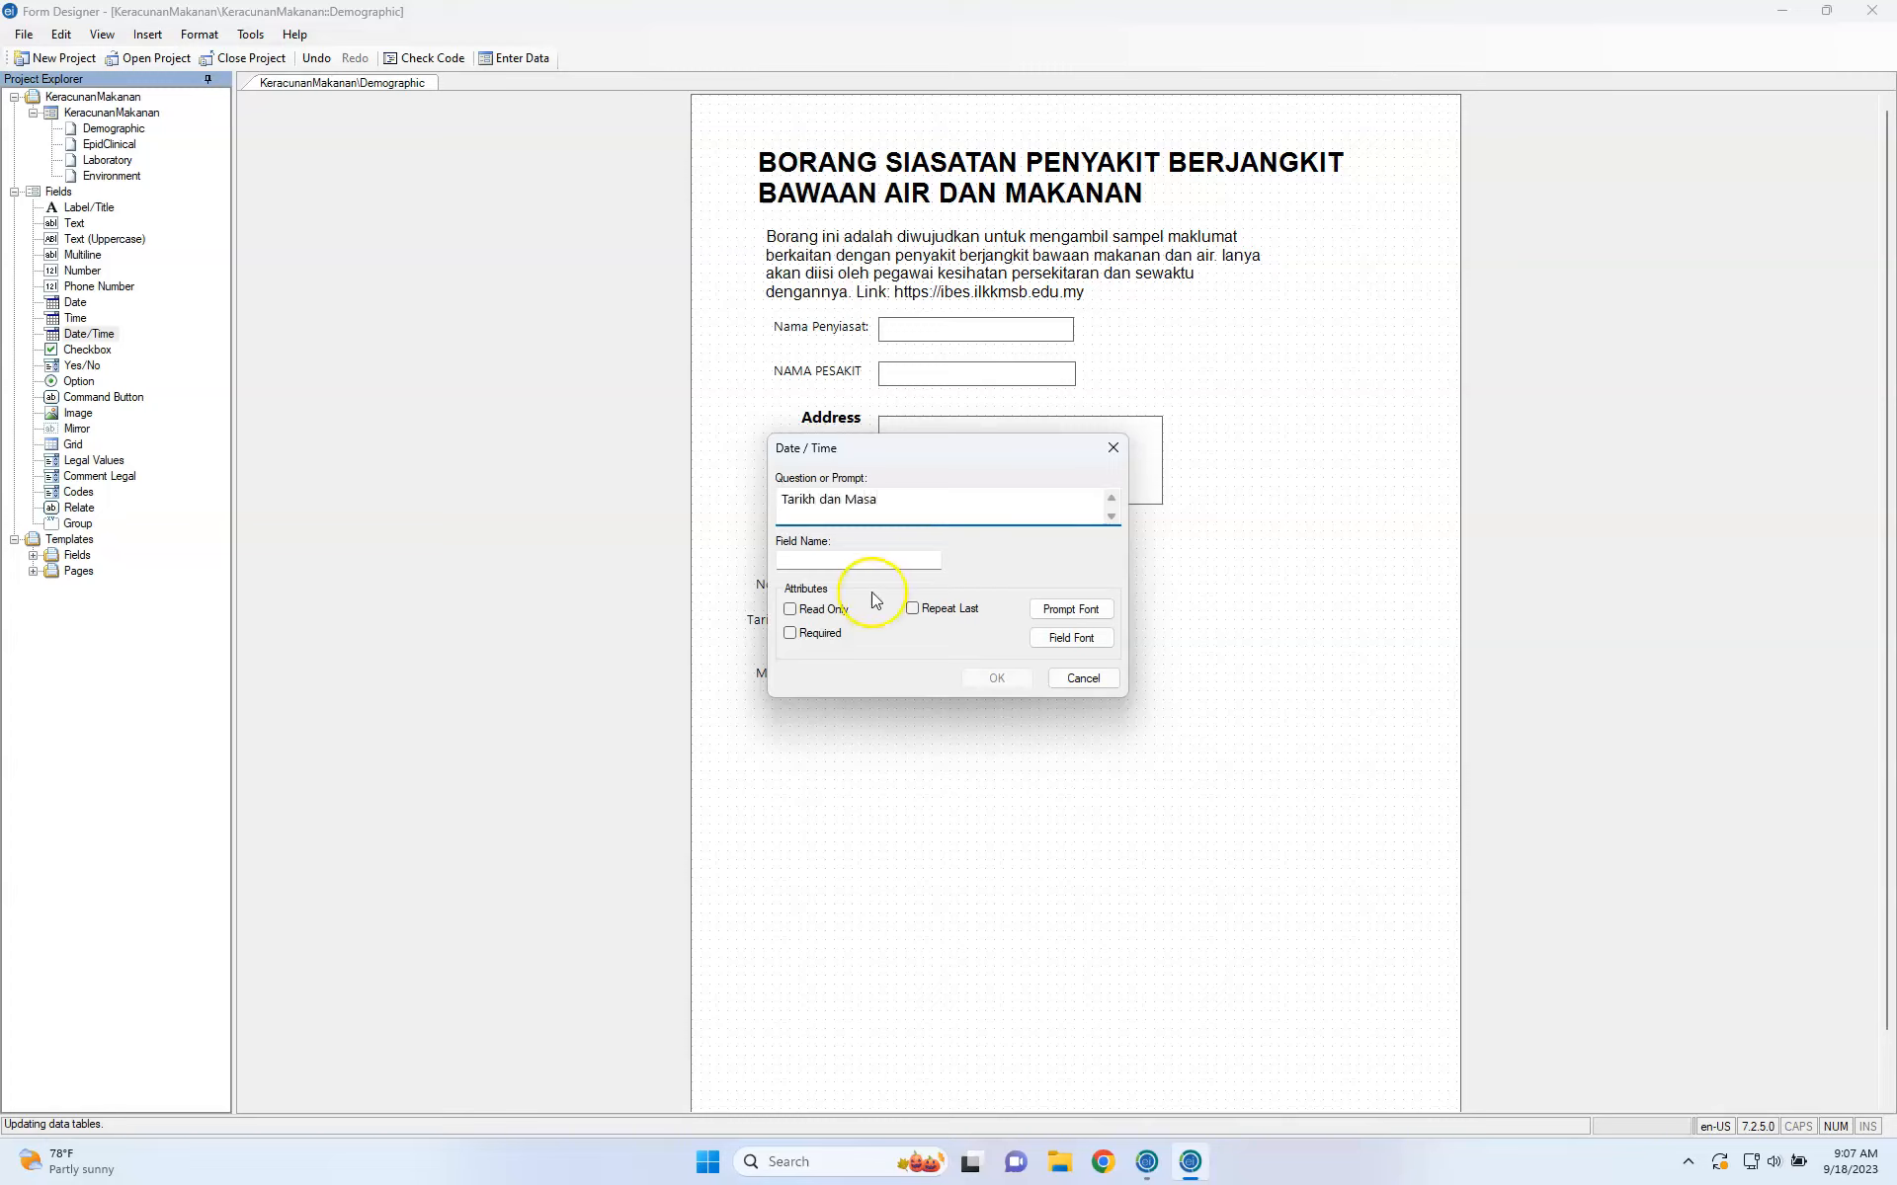
left_click(866, 561)
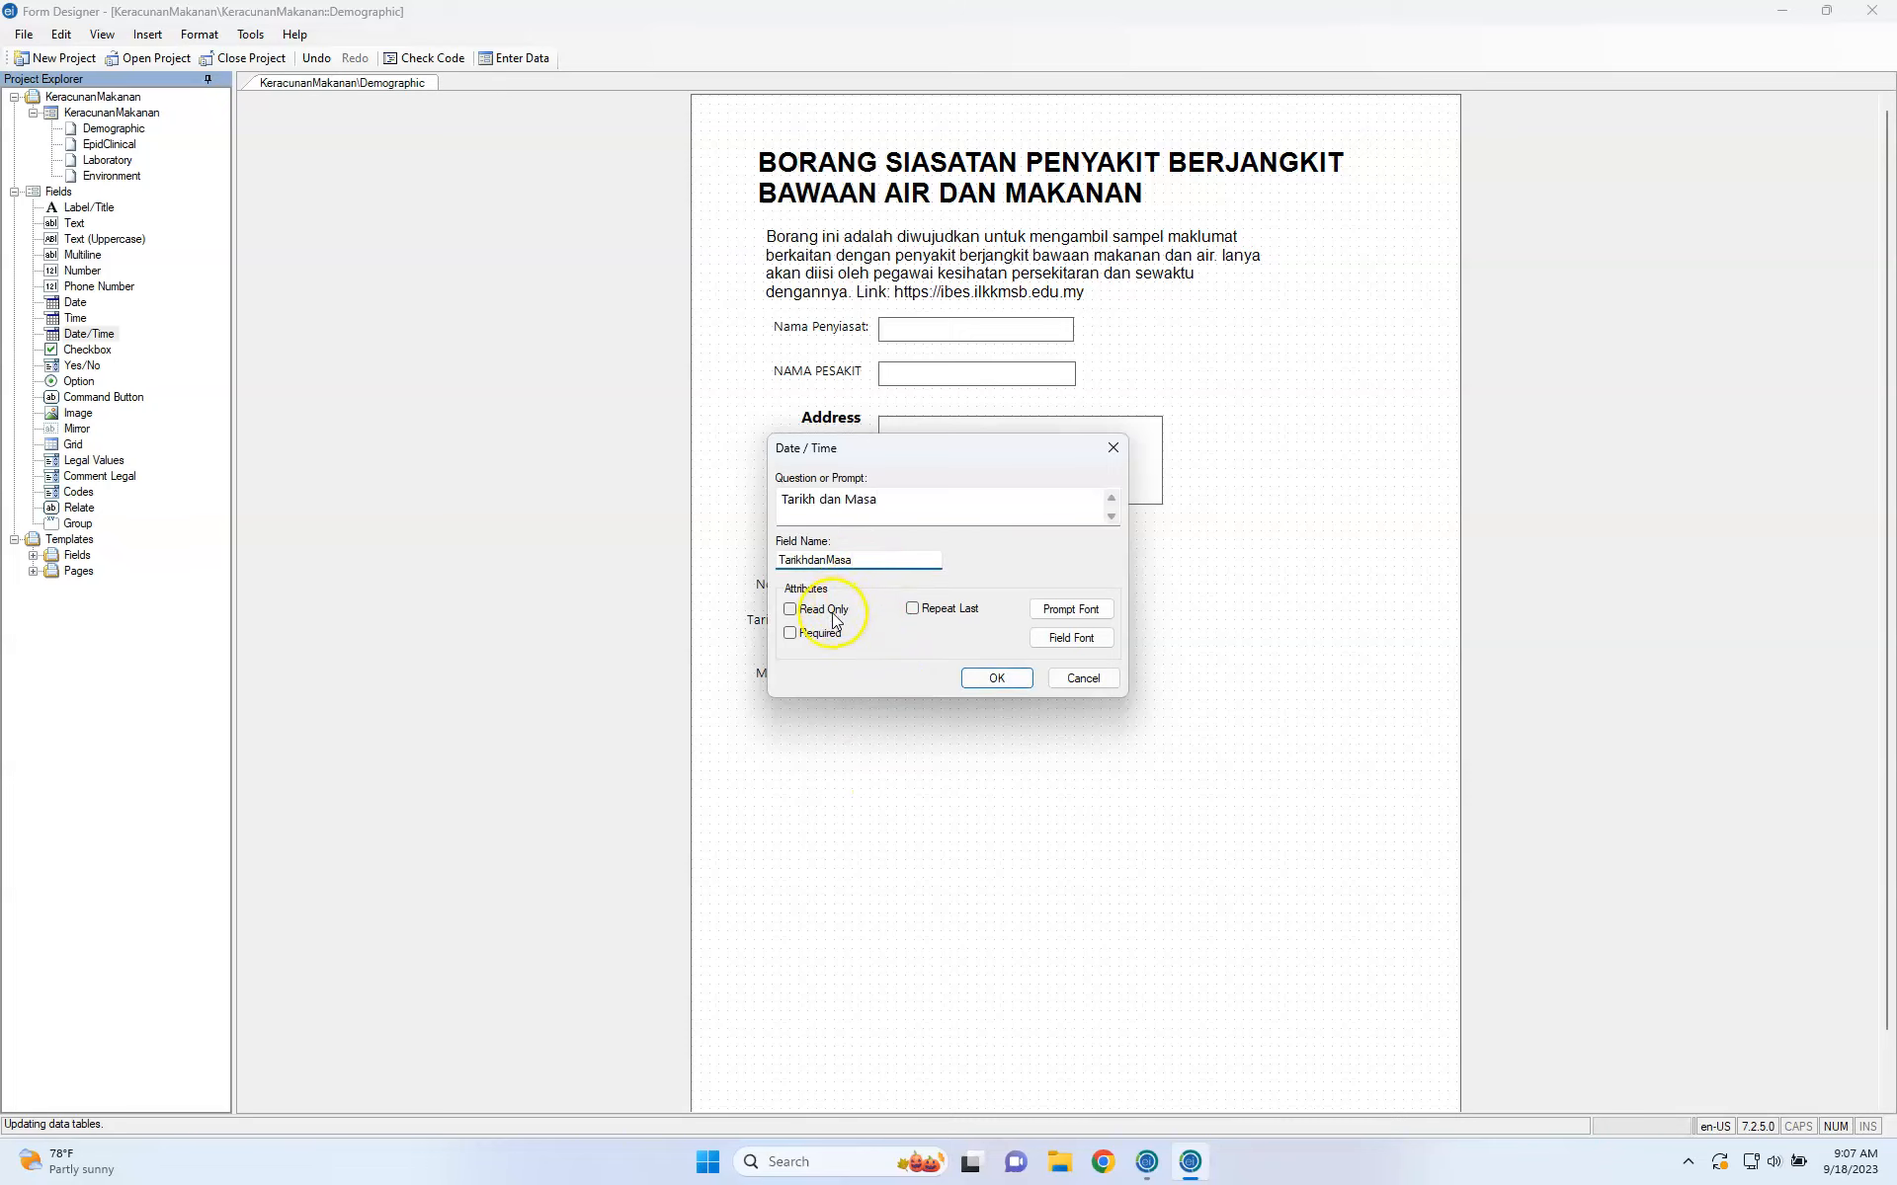
left_click(995, 677)
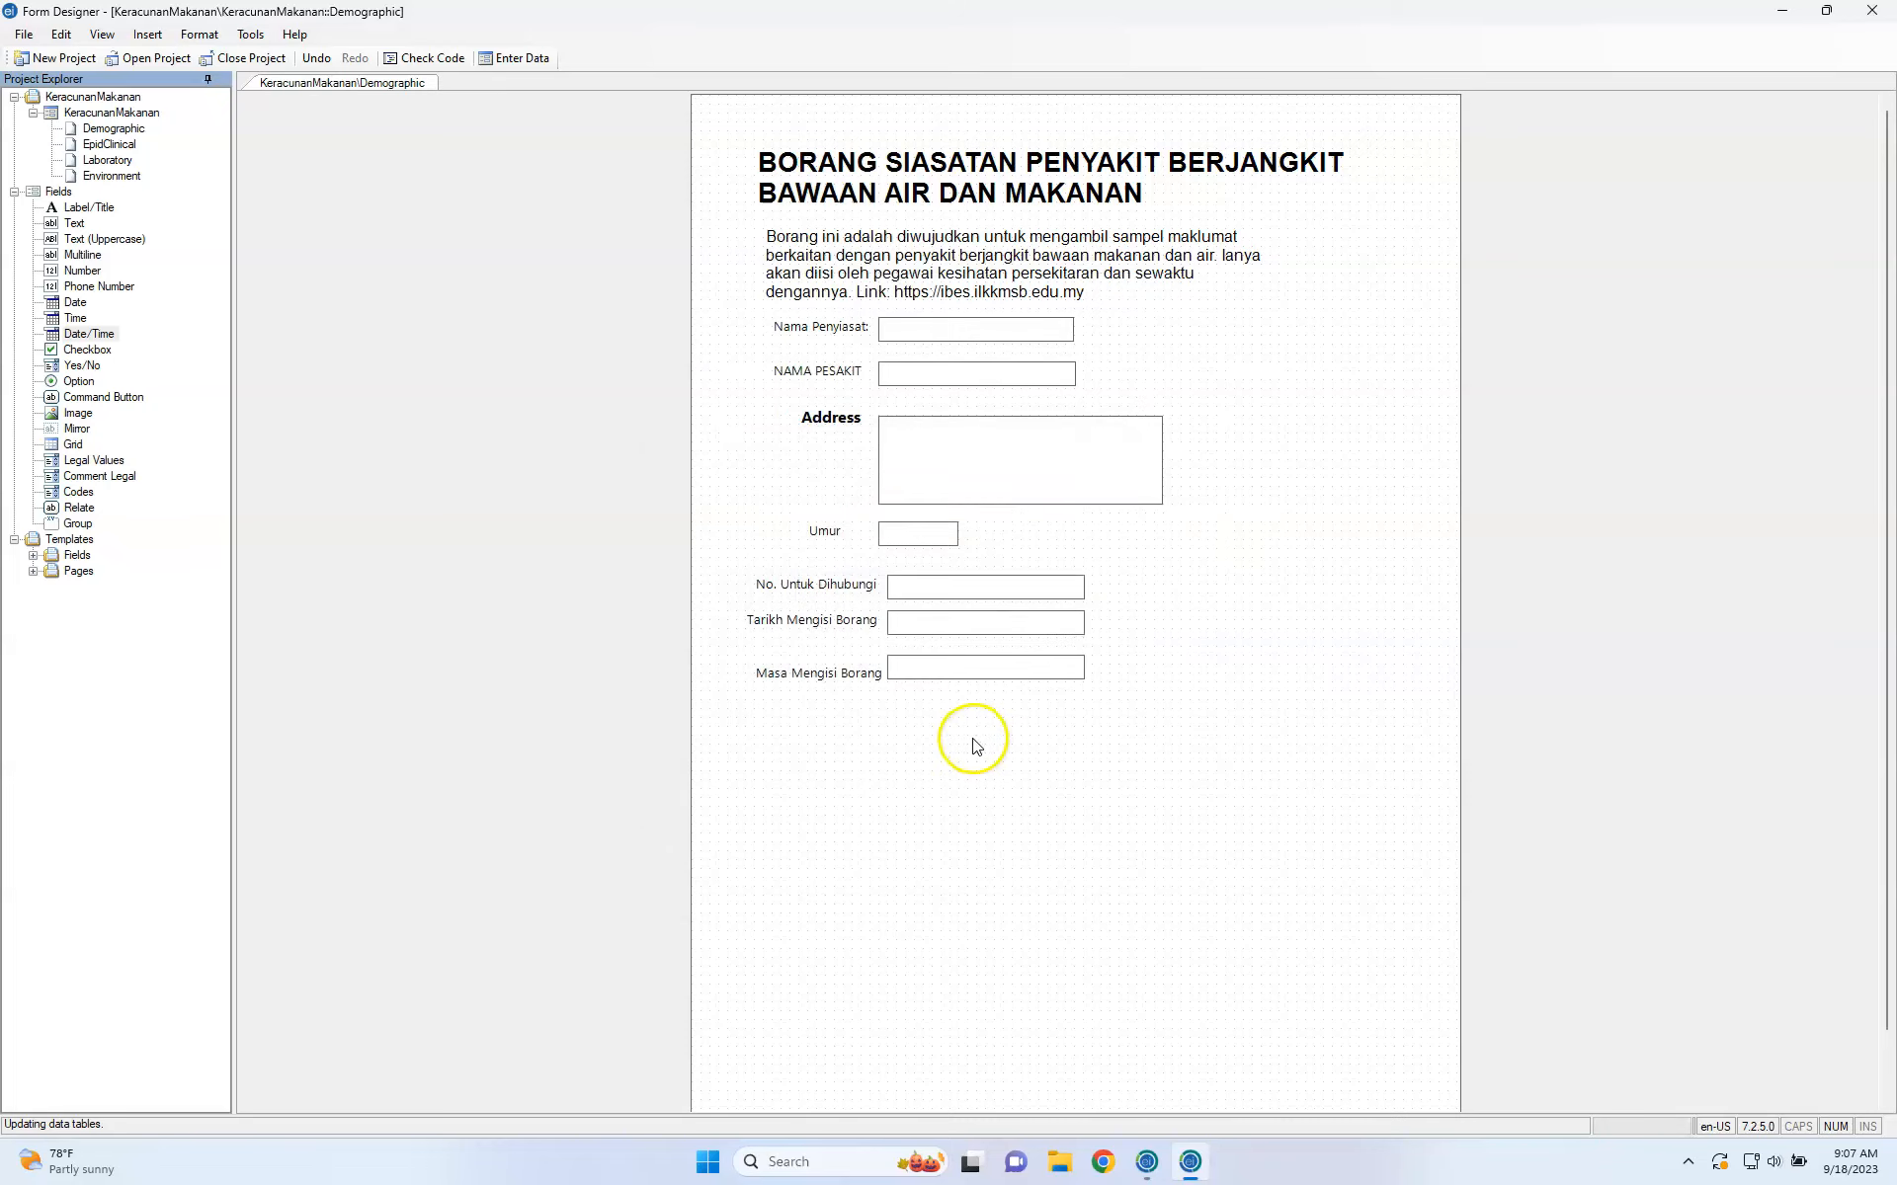
Line up the Tarikh dan Masa input box beside its label.
left_click(924, 788)
left_click_drag(929, 794, 861, 729)
left_click(827, 534)
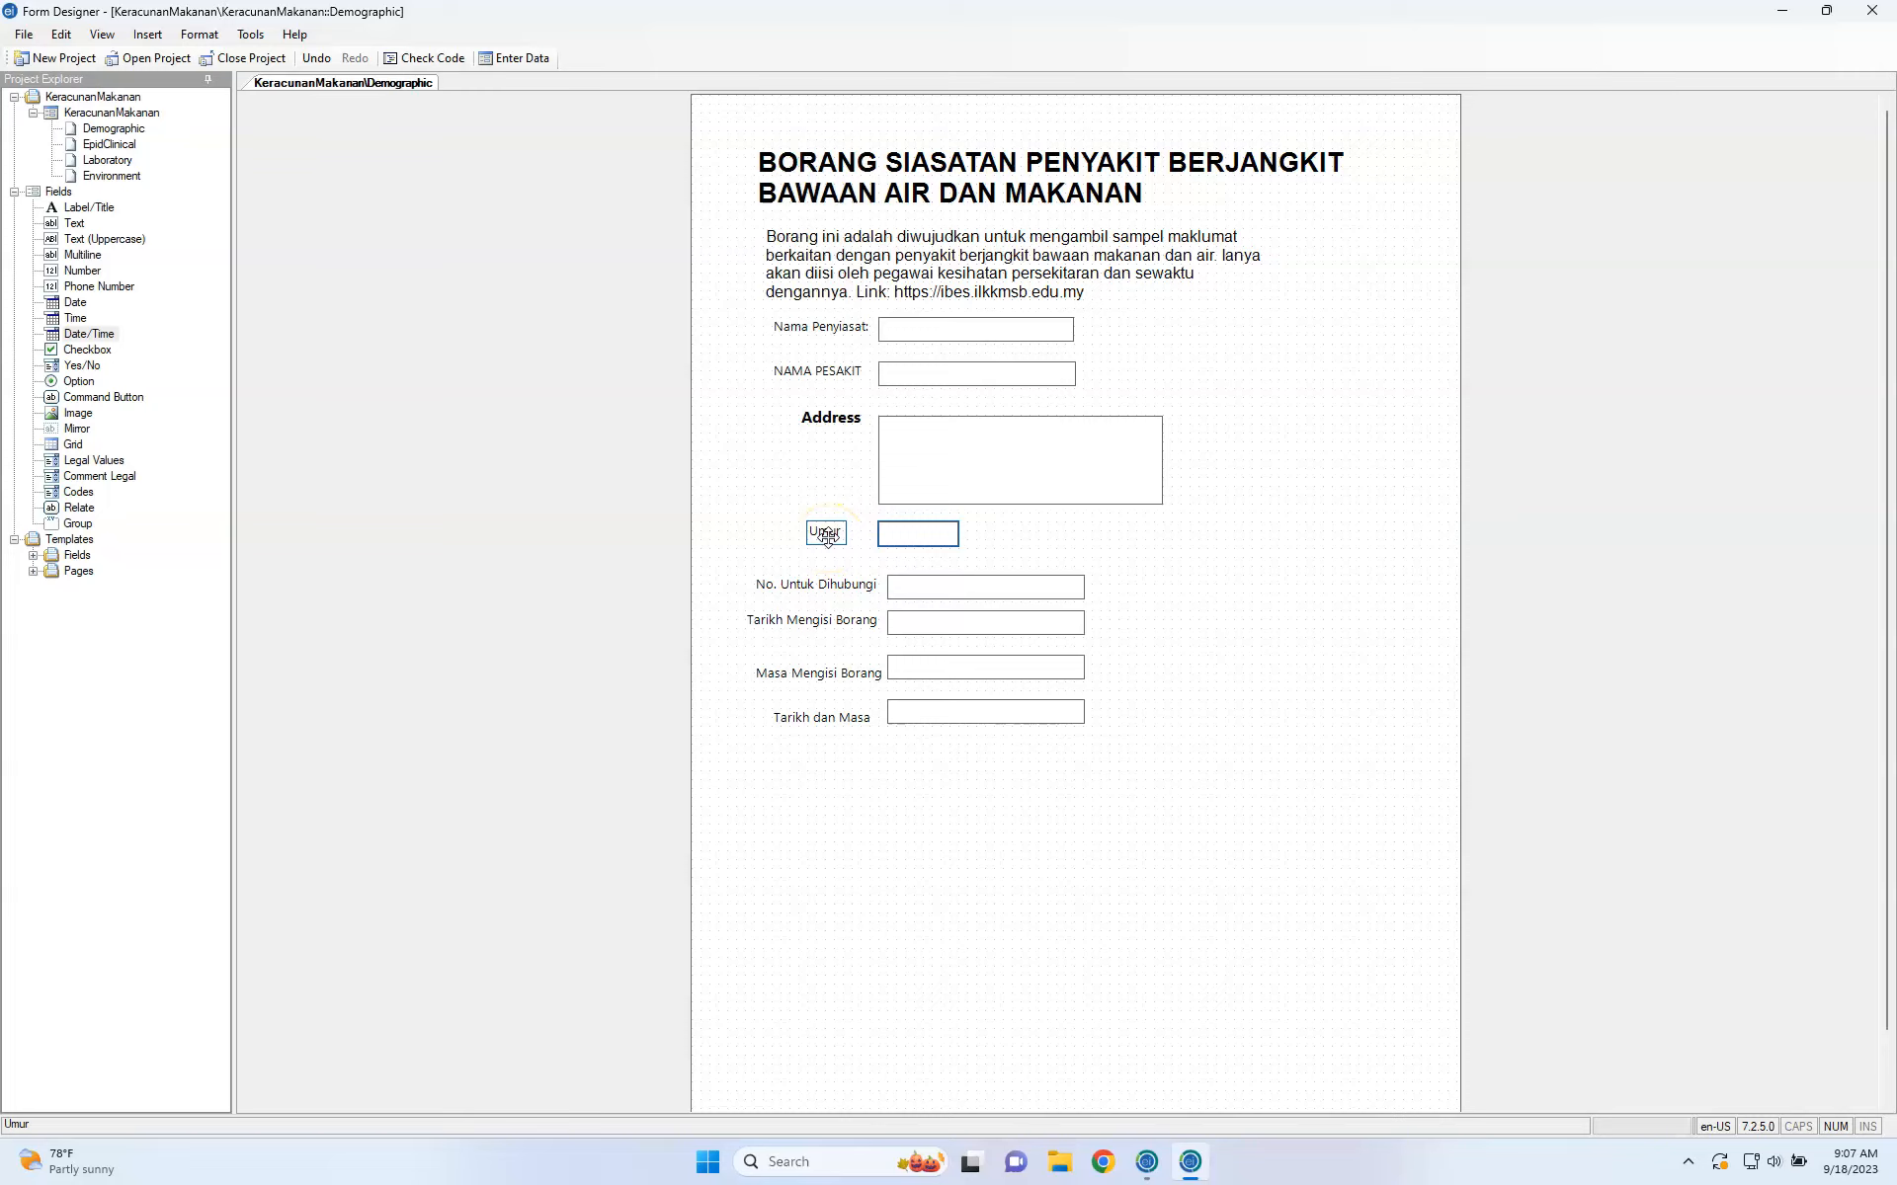
left_click(592, 474)
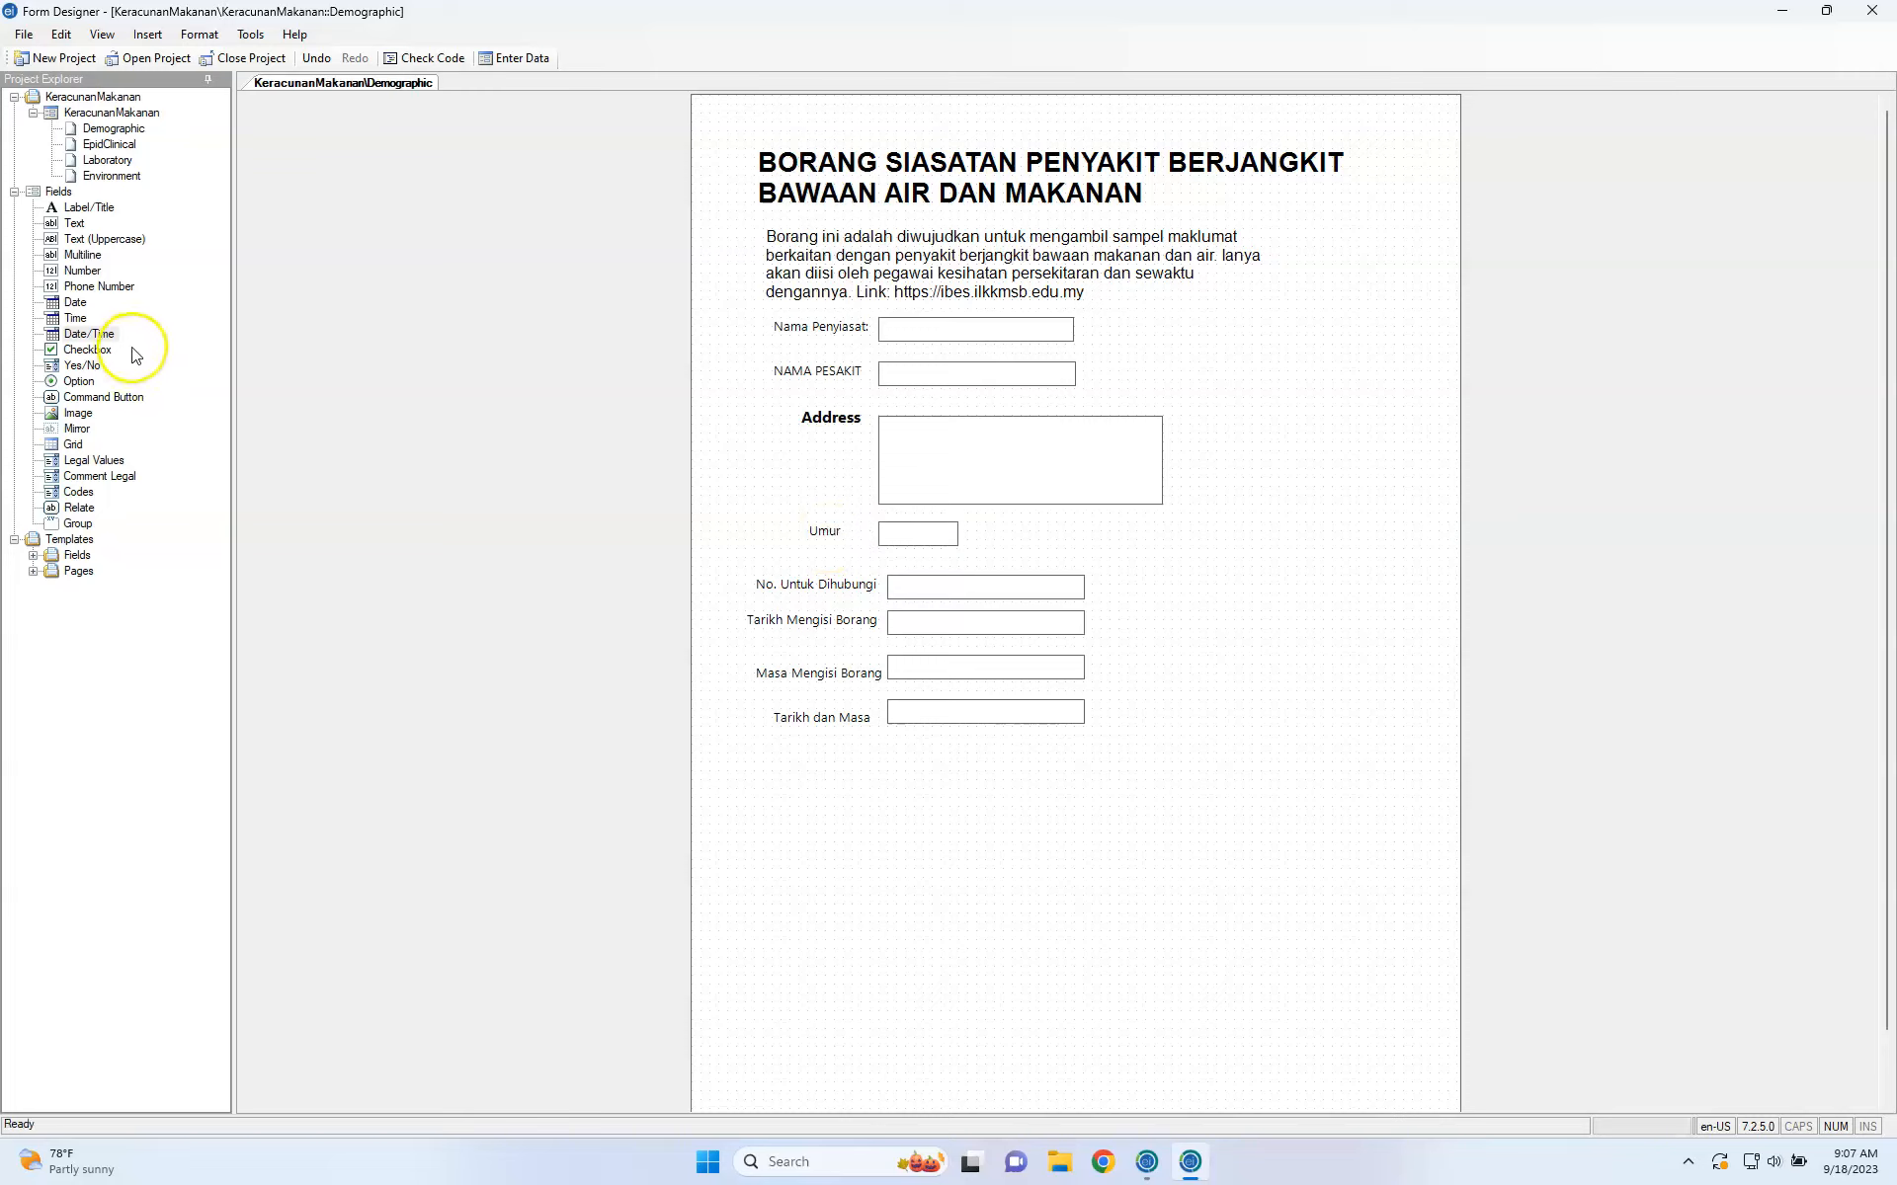
left_click(93, 352)
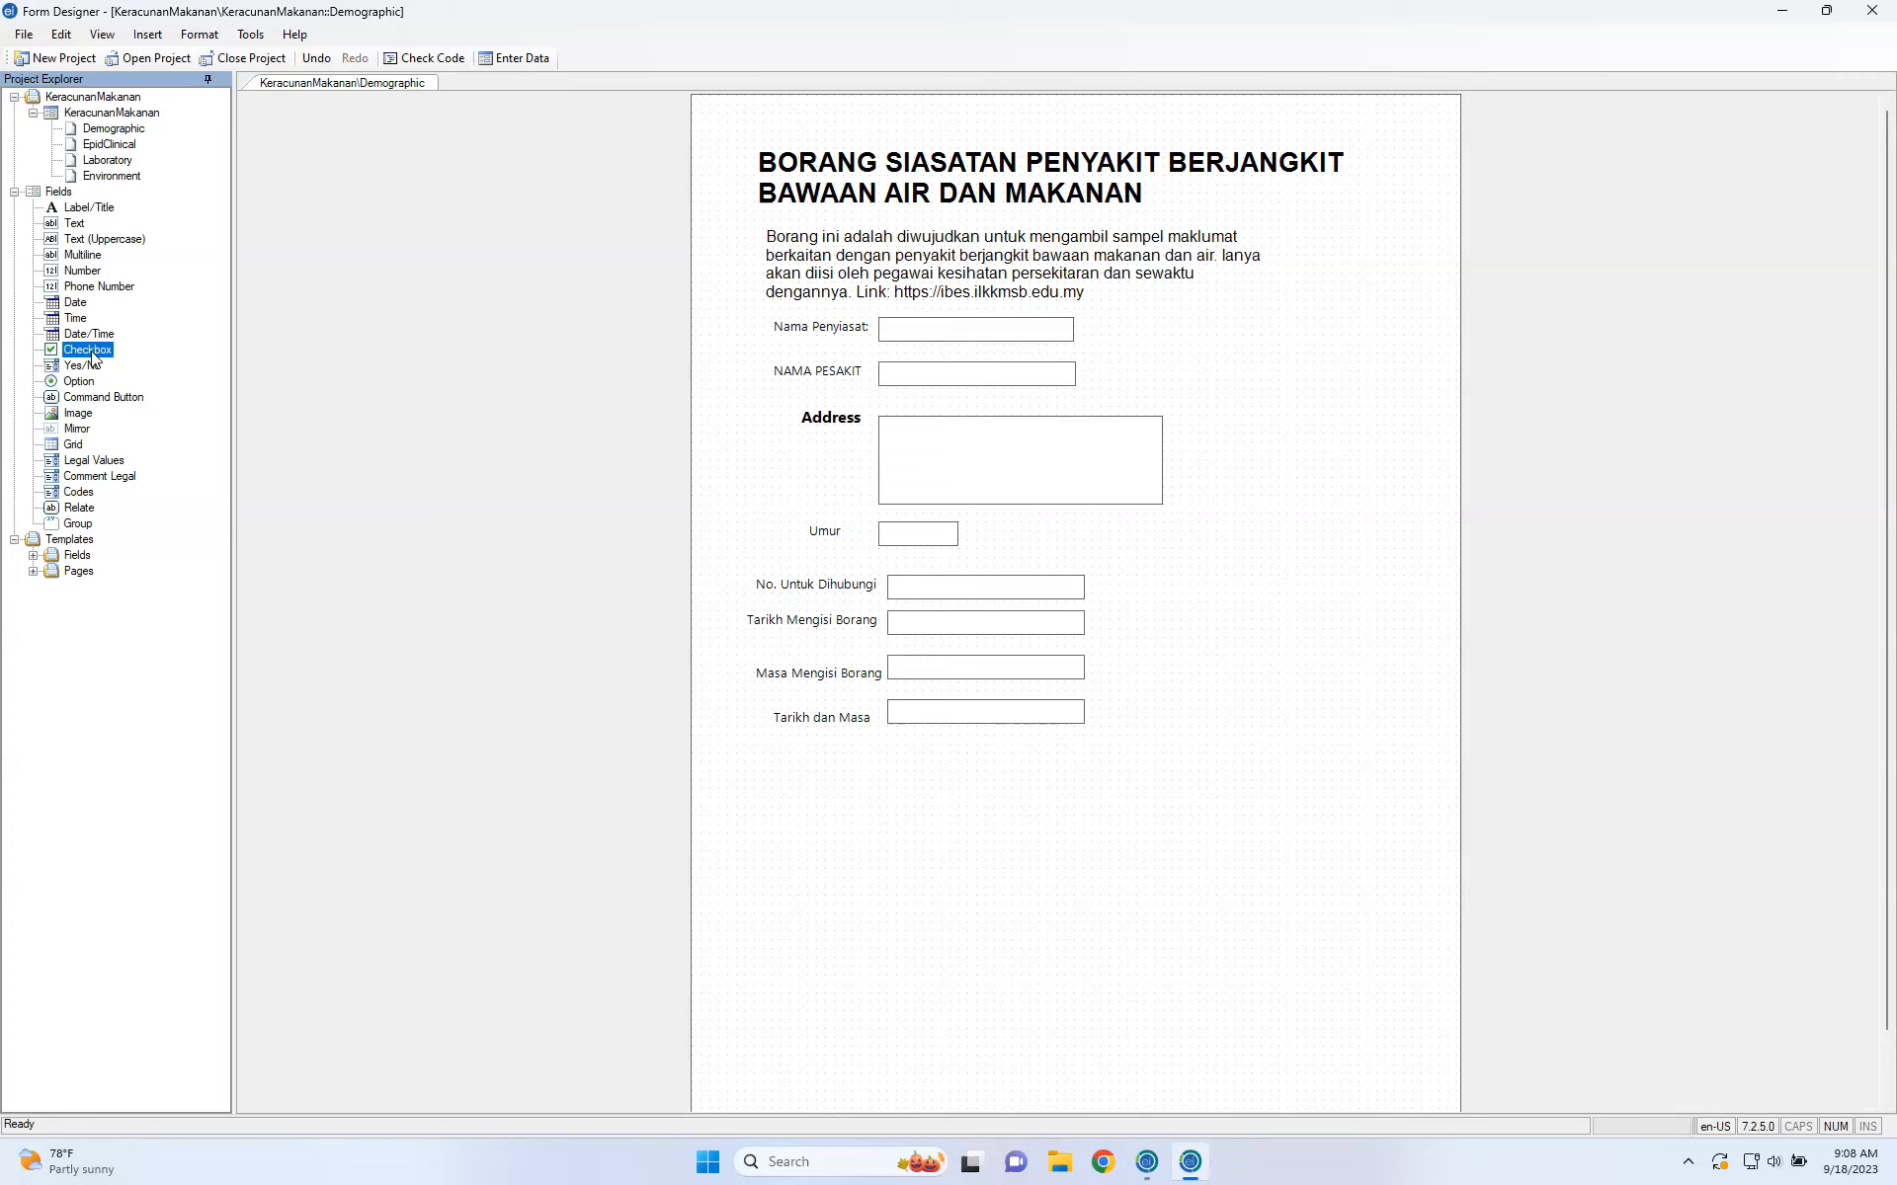
left_click(95, 461)
left_click(100, 477)
left_click(80, 492)
left_click(81, 508)
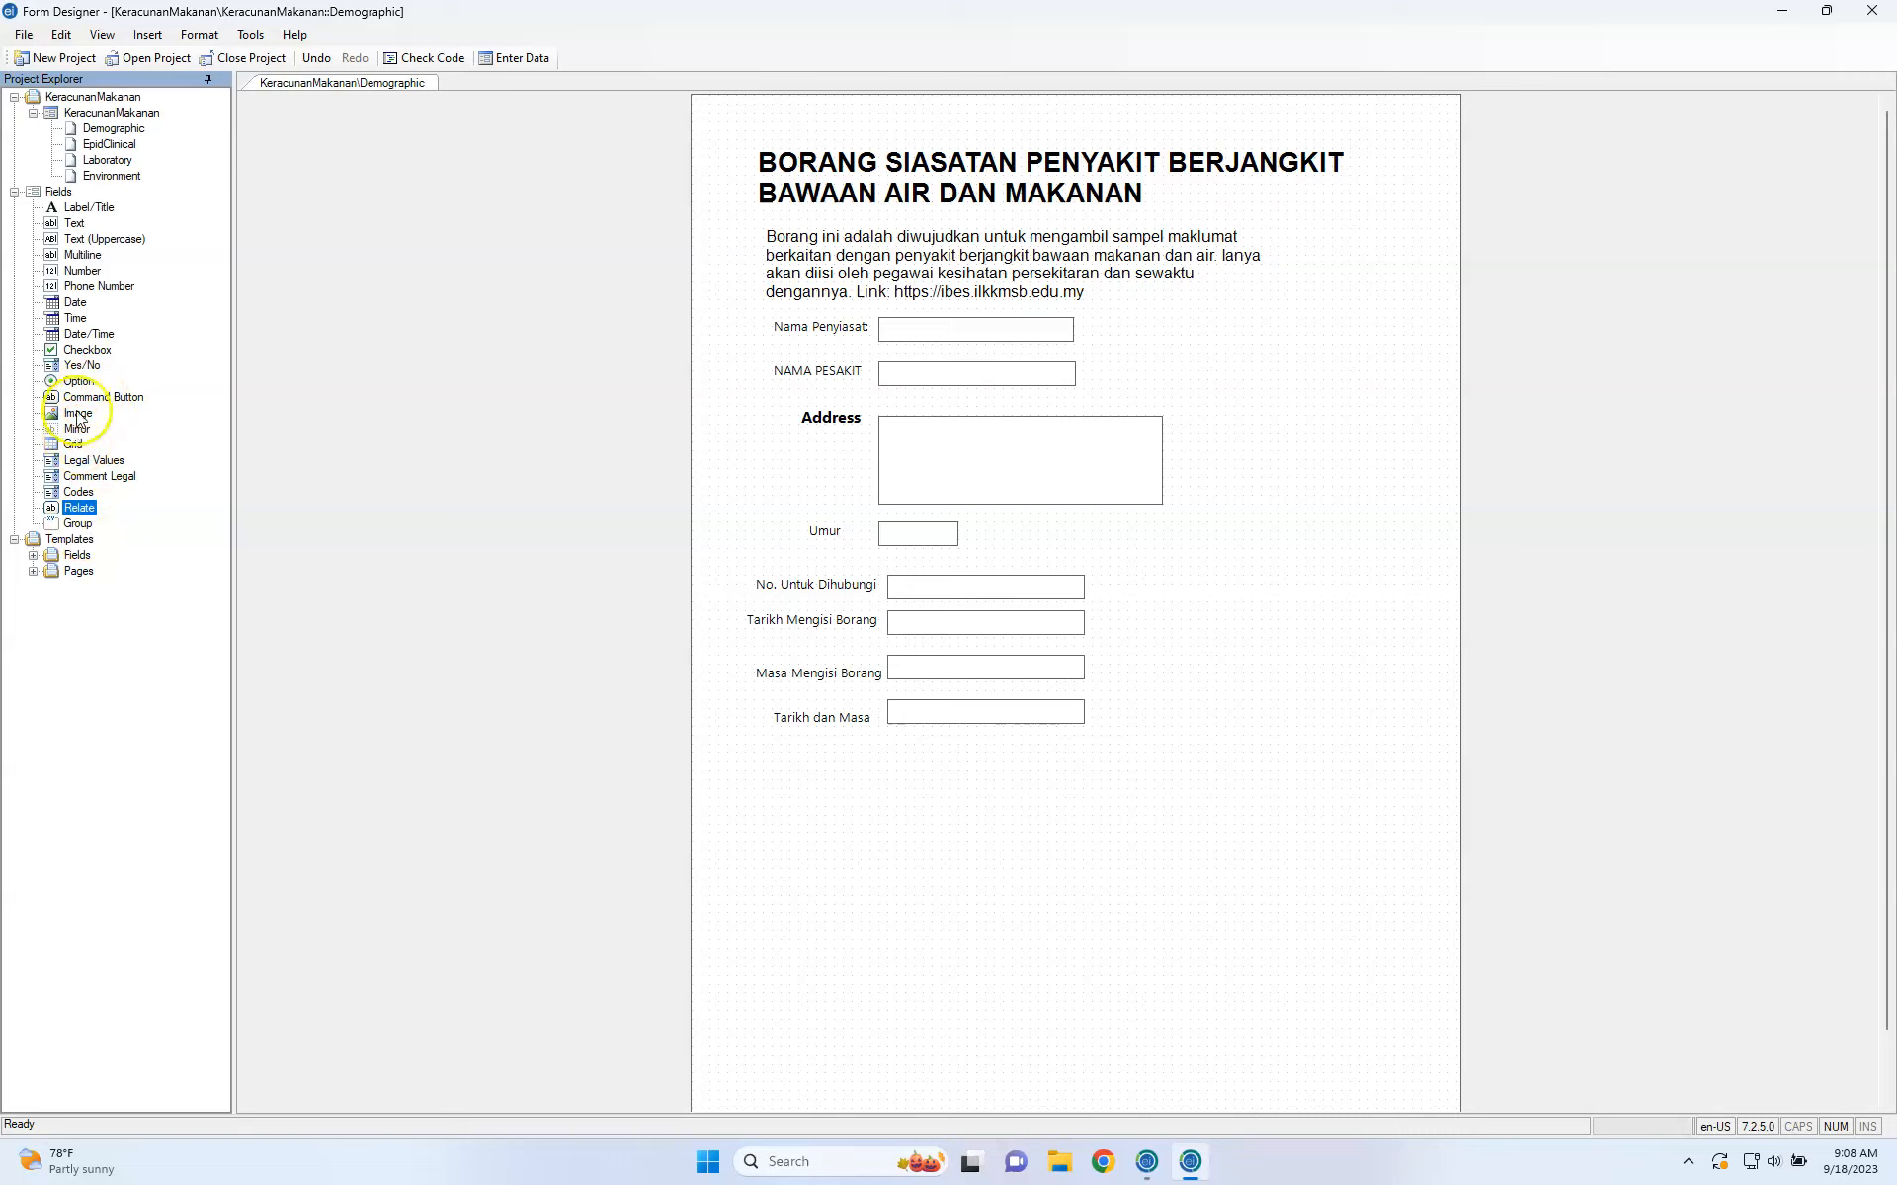
left_click(75, 352)
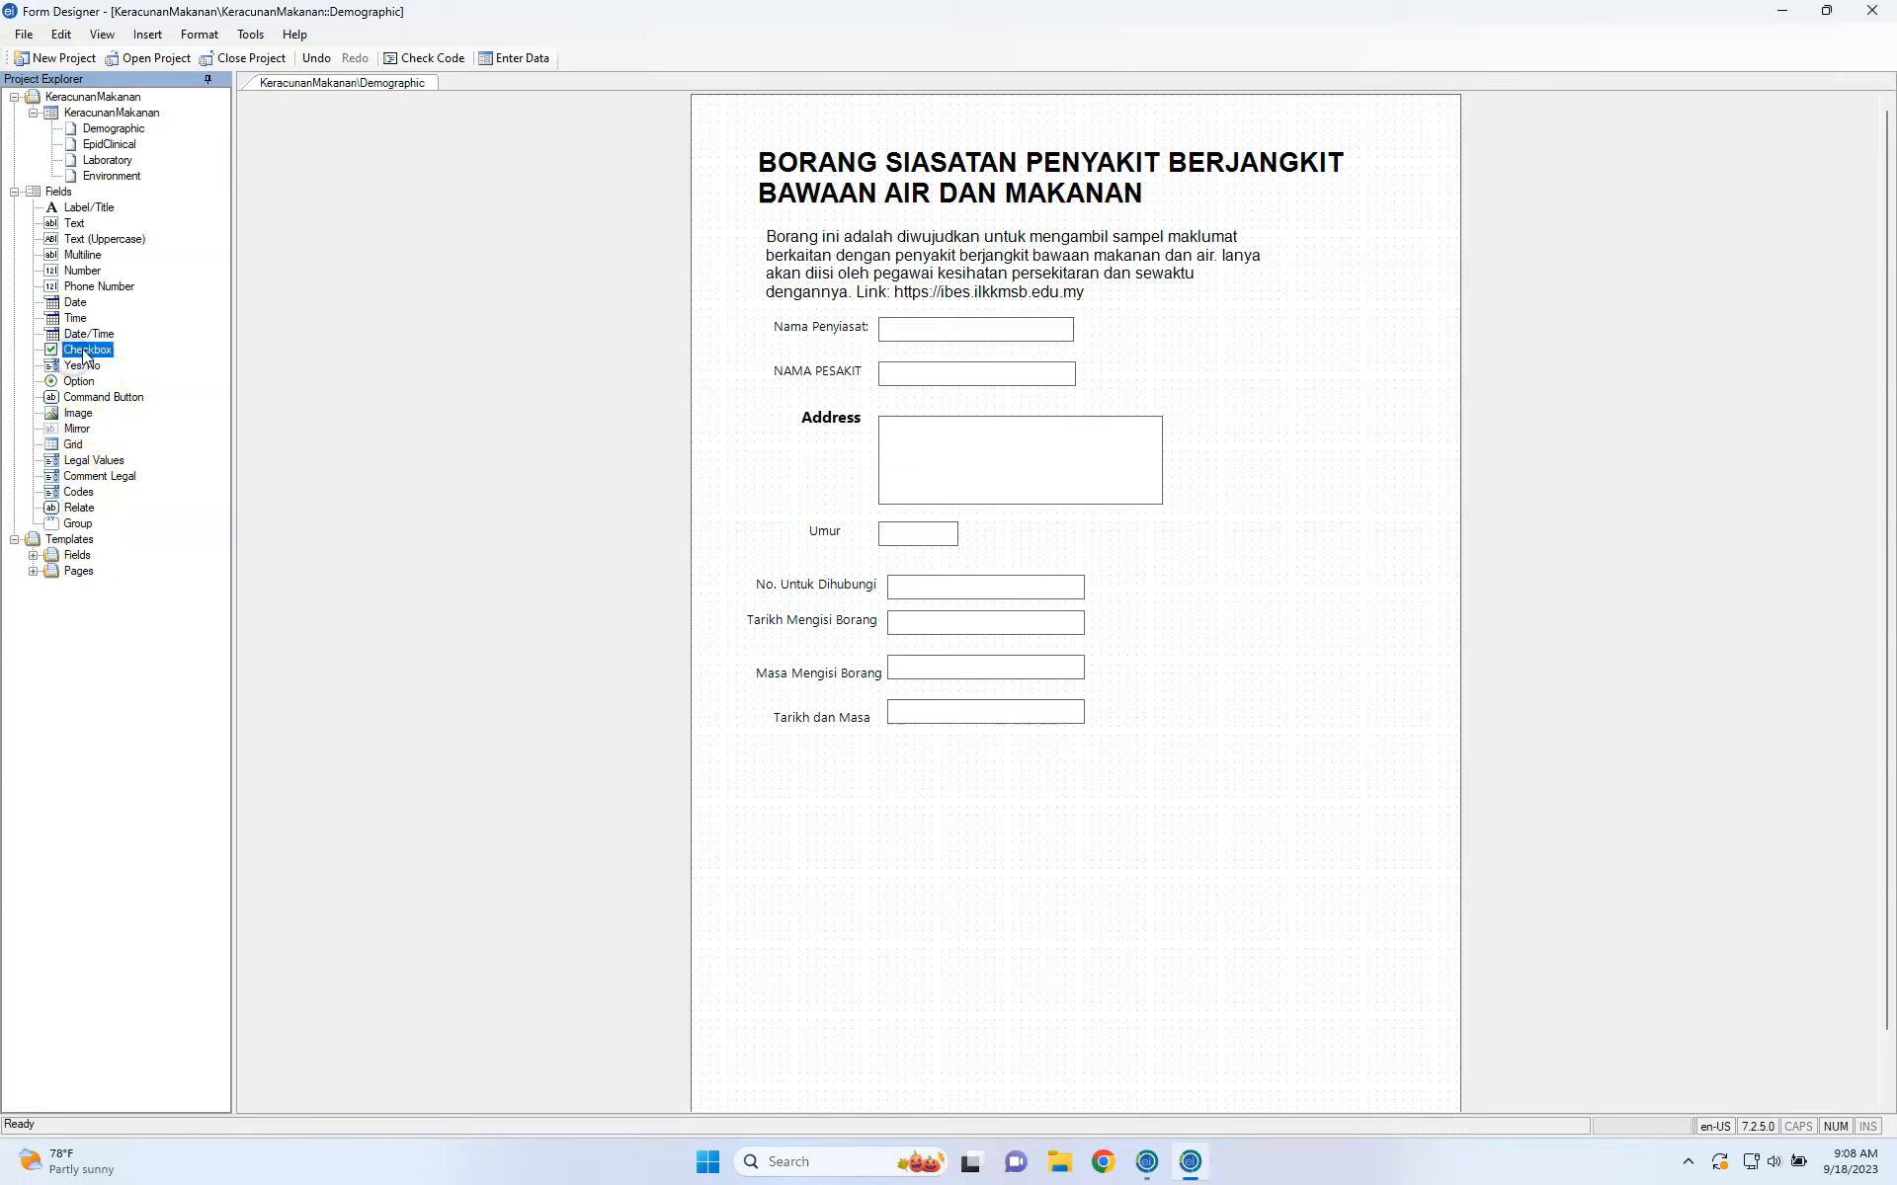
Add a checkbox prompted 'Jenis Rumah' below the date fields and shift it left.
left_click_drag(83, 350, 971, 796)
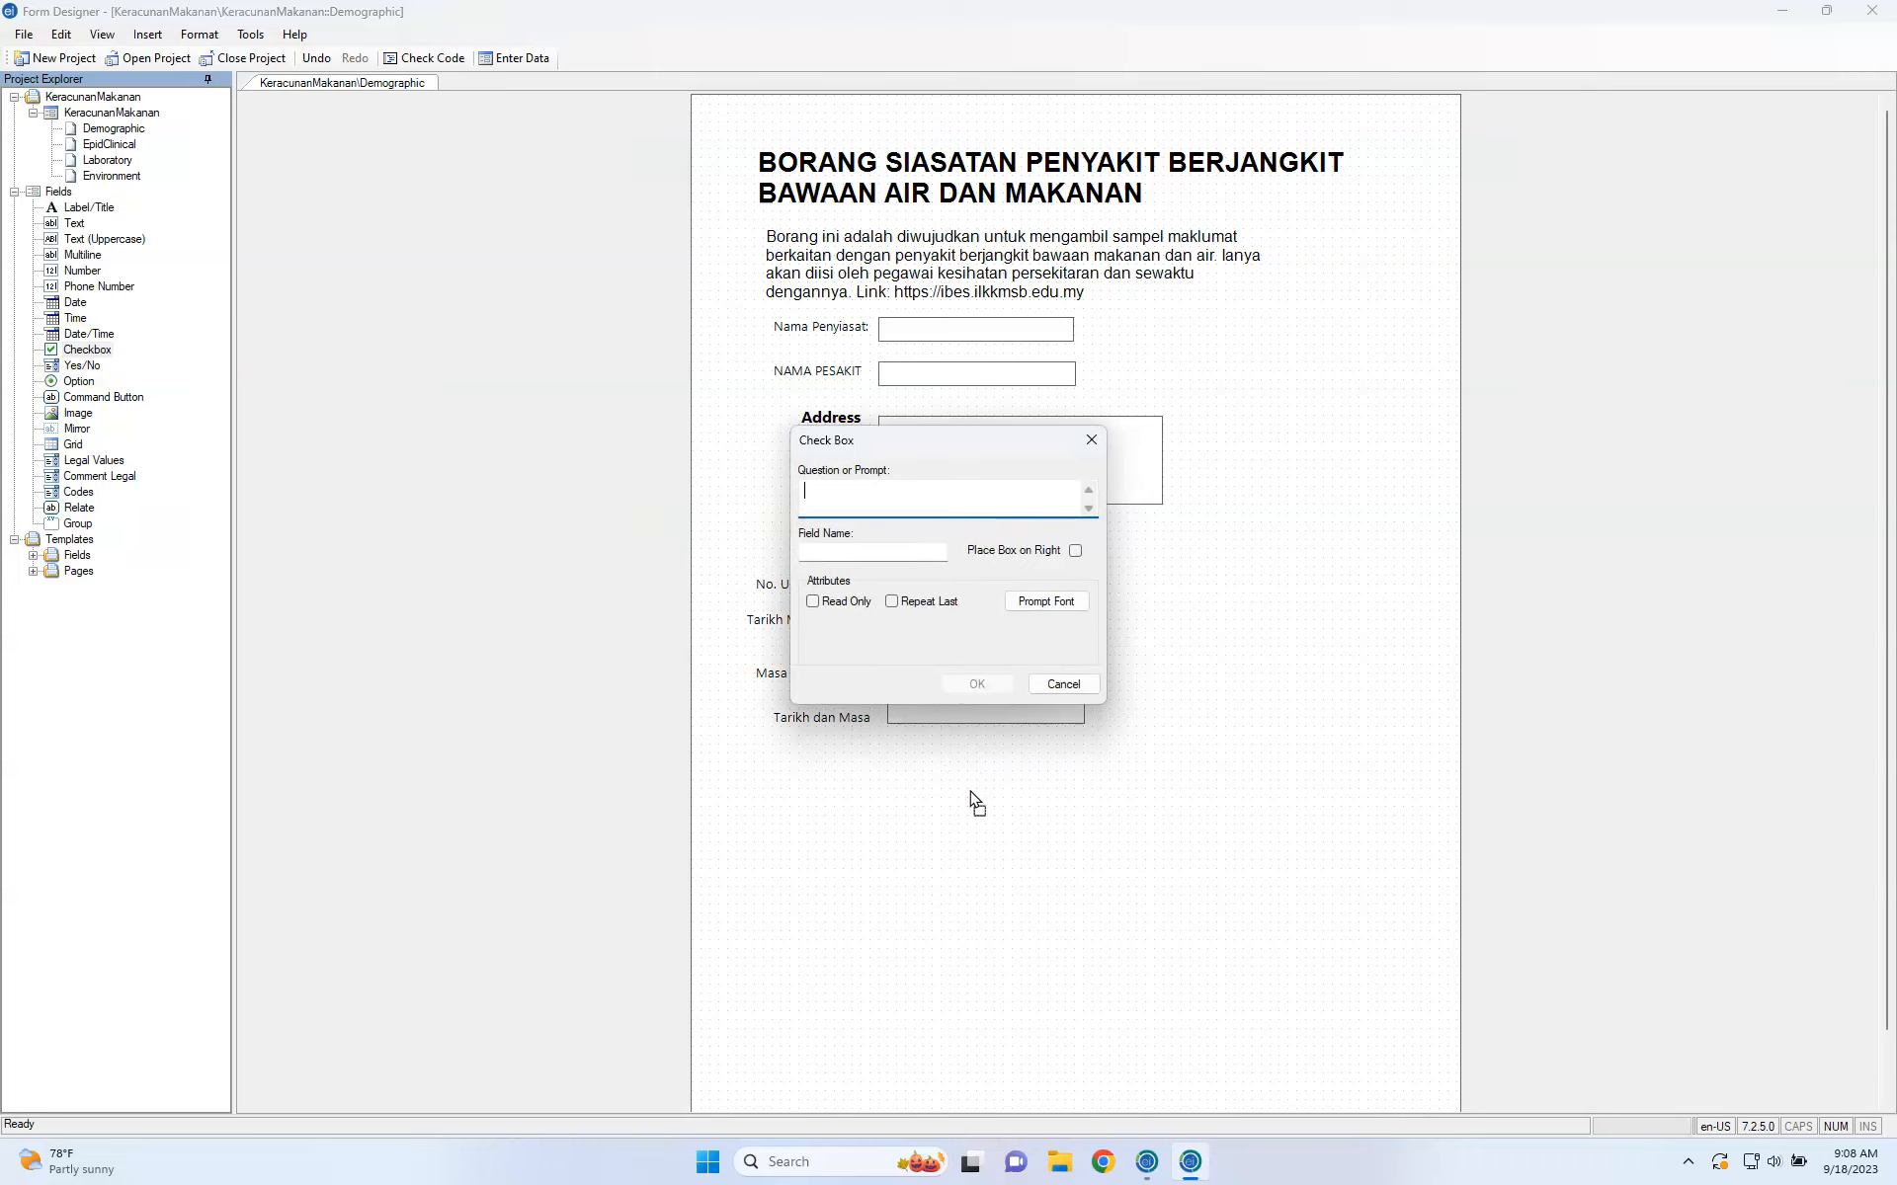
type("Jenis Rumah")
left_click(845, 551)
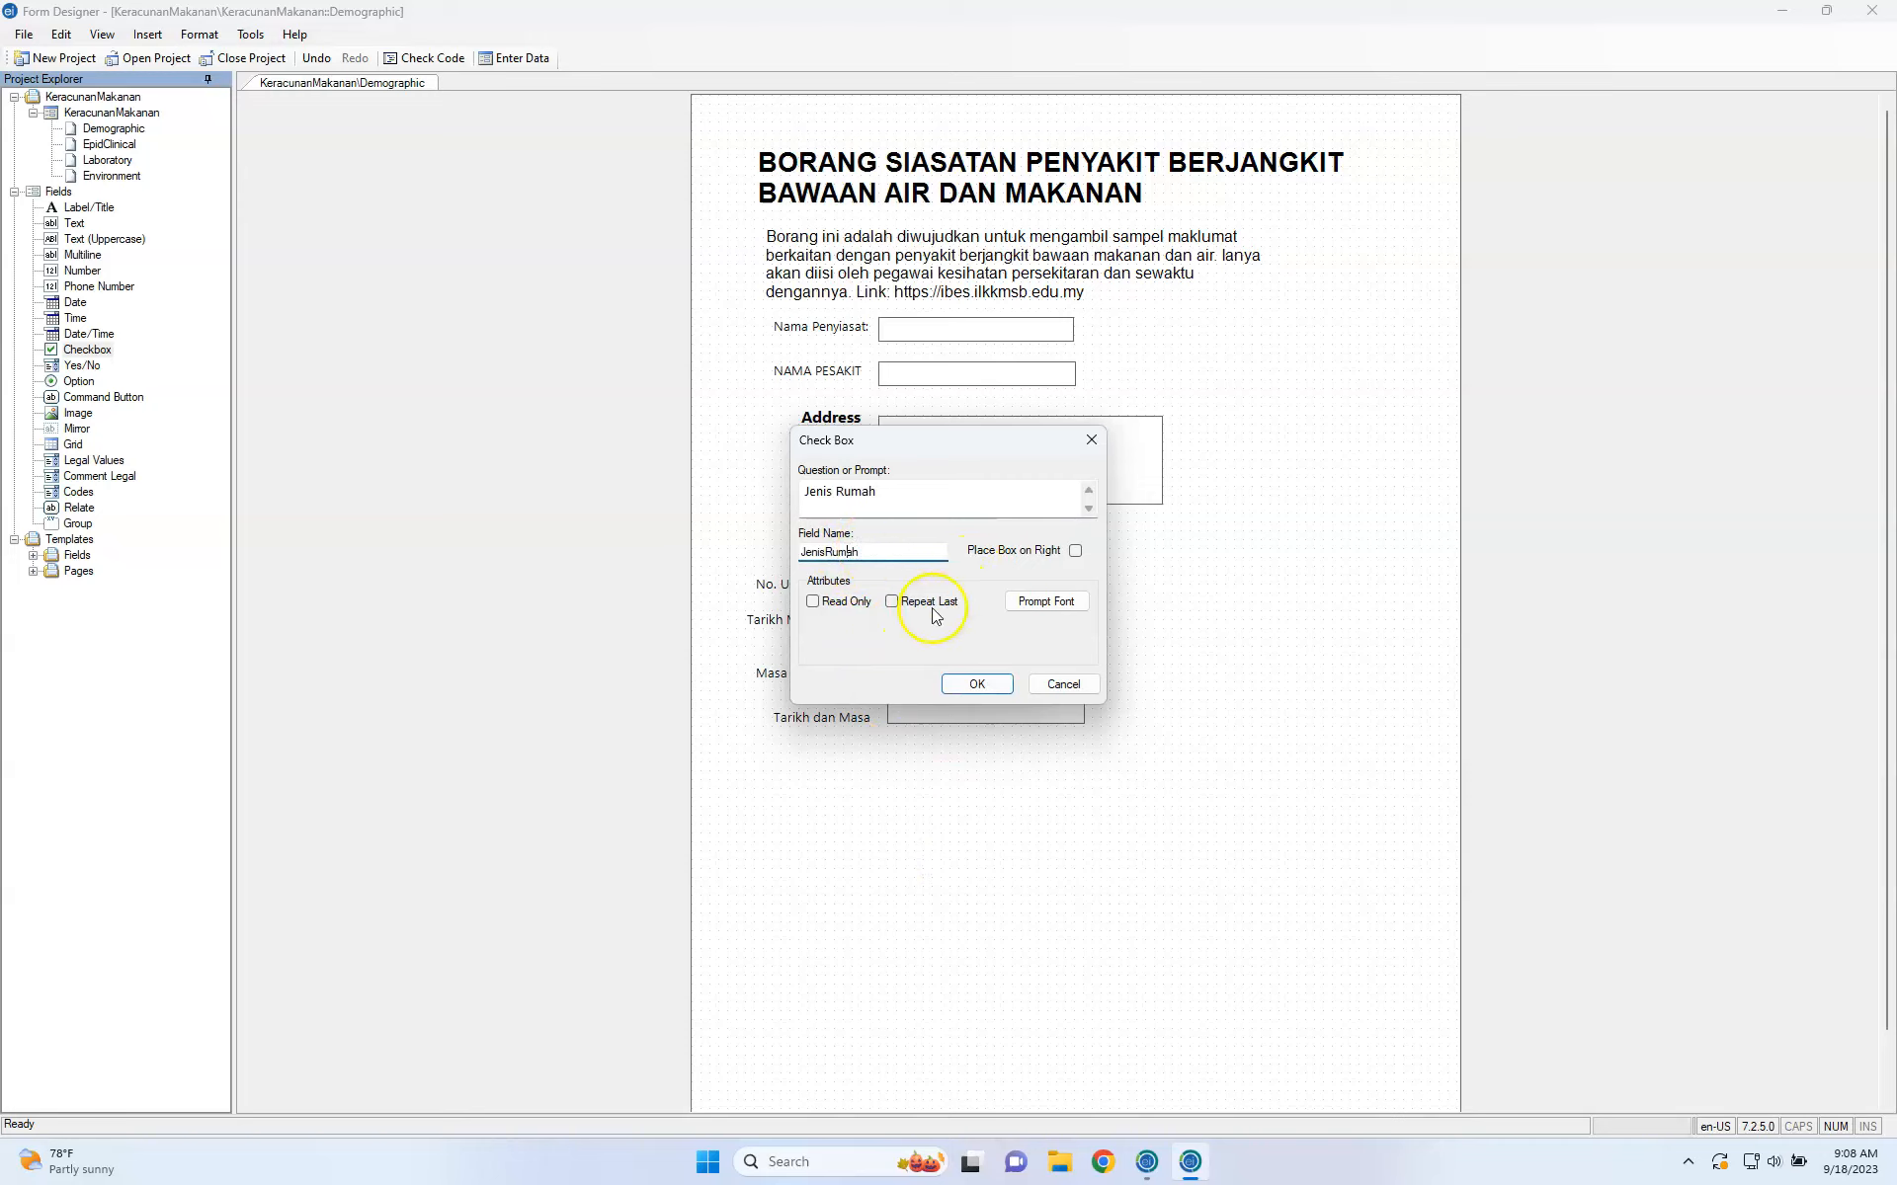
left_click(976, 684)
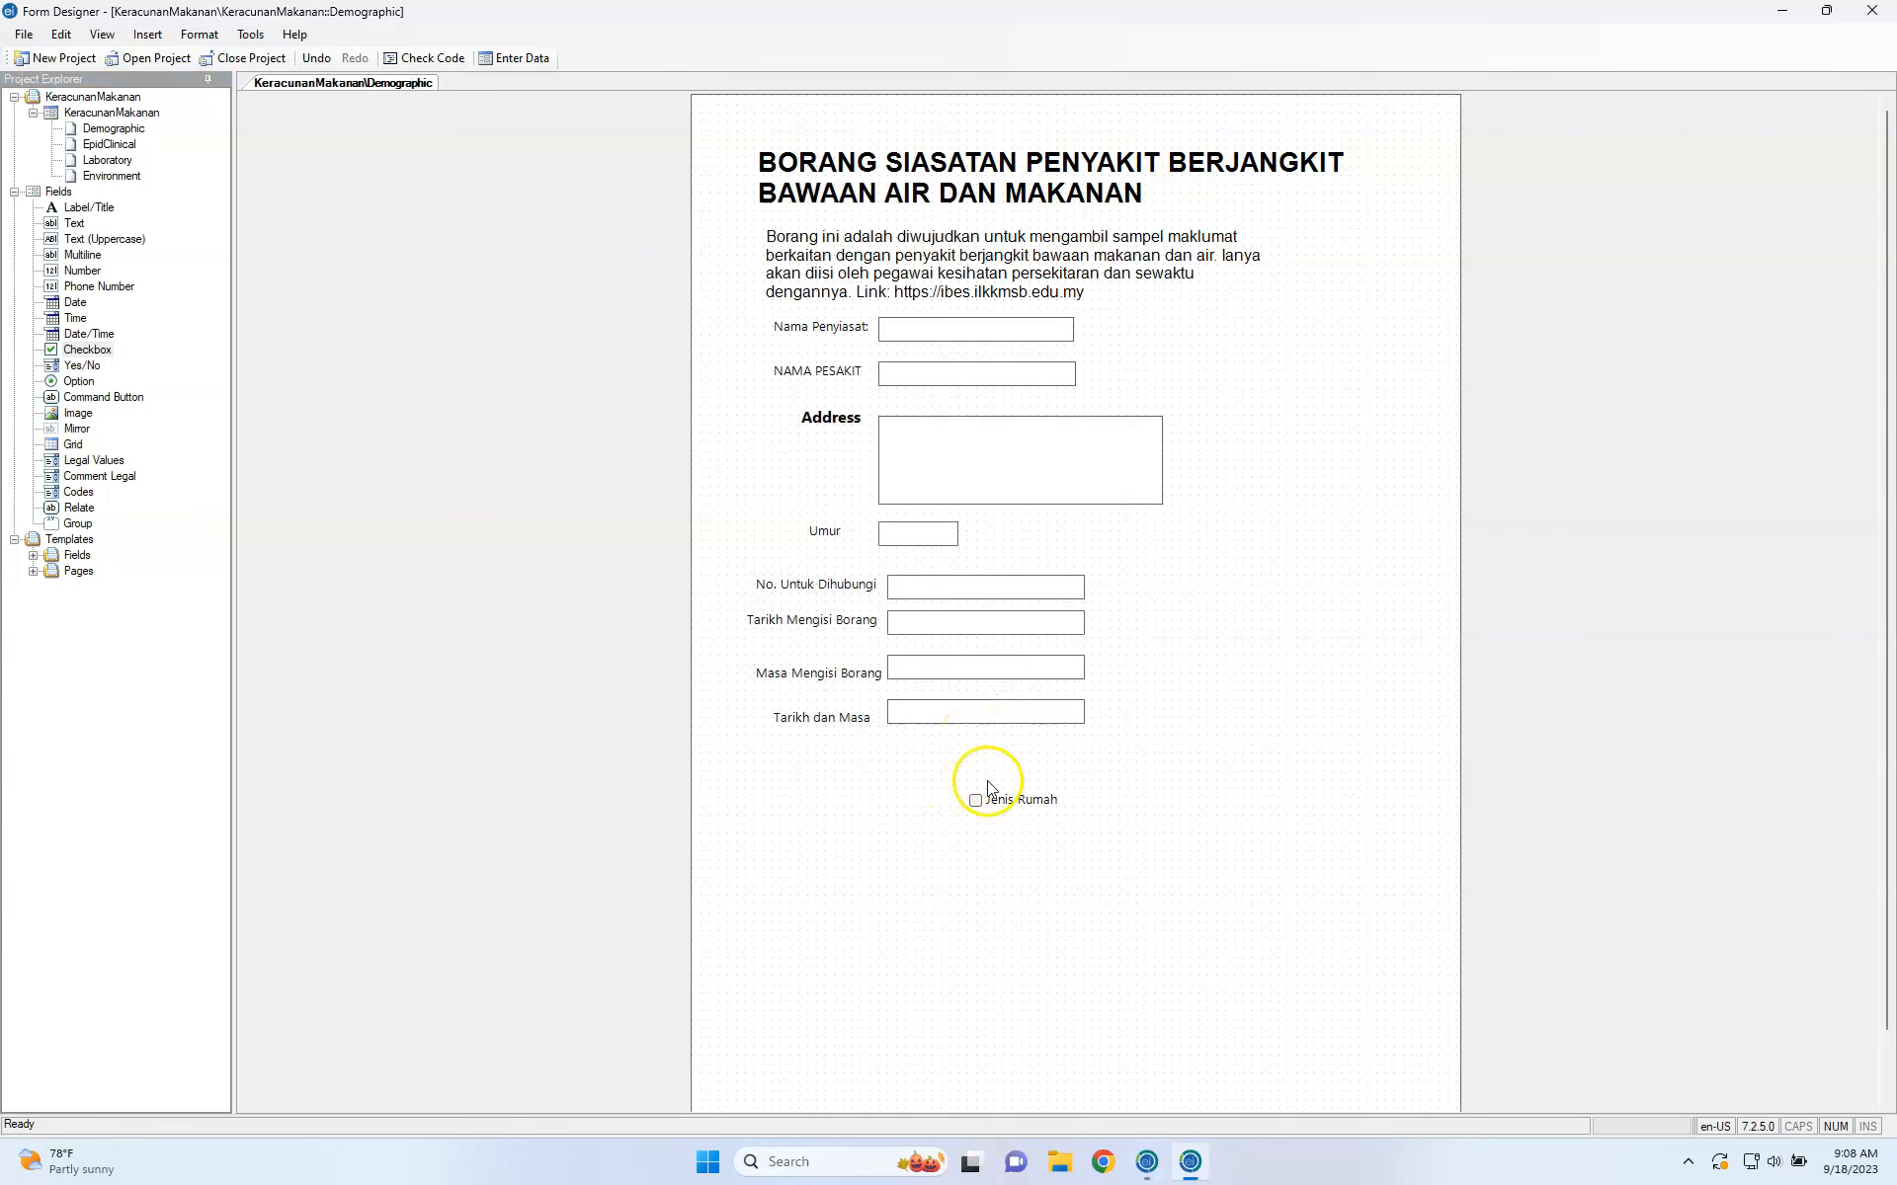
left_click_drag(1017, 794, 847, 781)
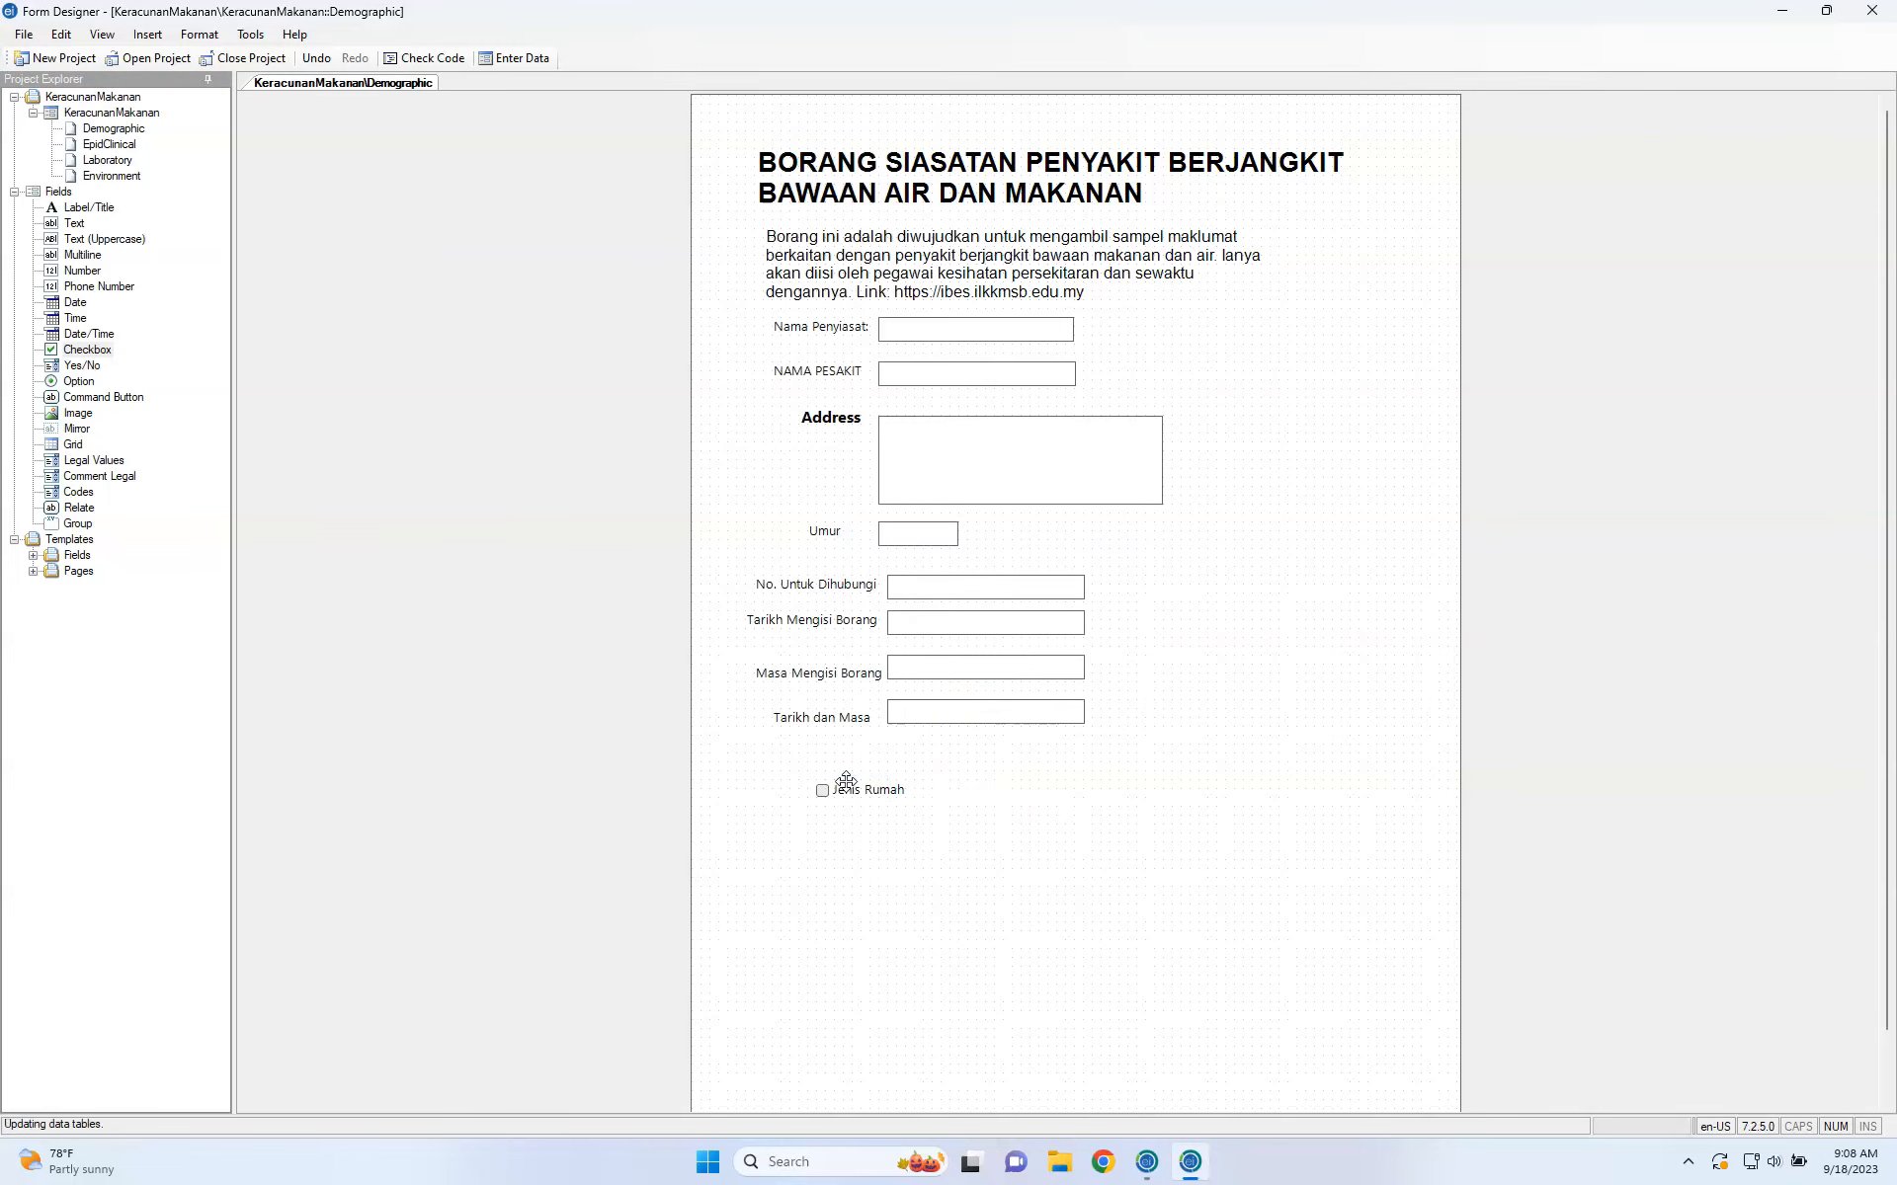
Change the checkbox's prompt and field name to Teres in its Properties.
right_click(847, 784)
left_click(872, 796)
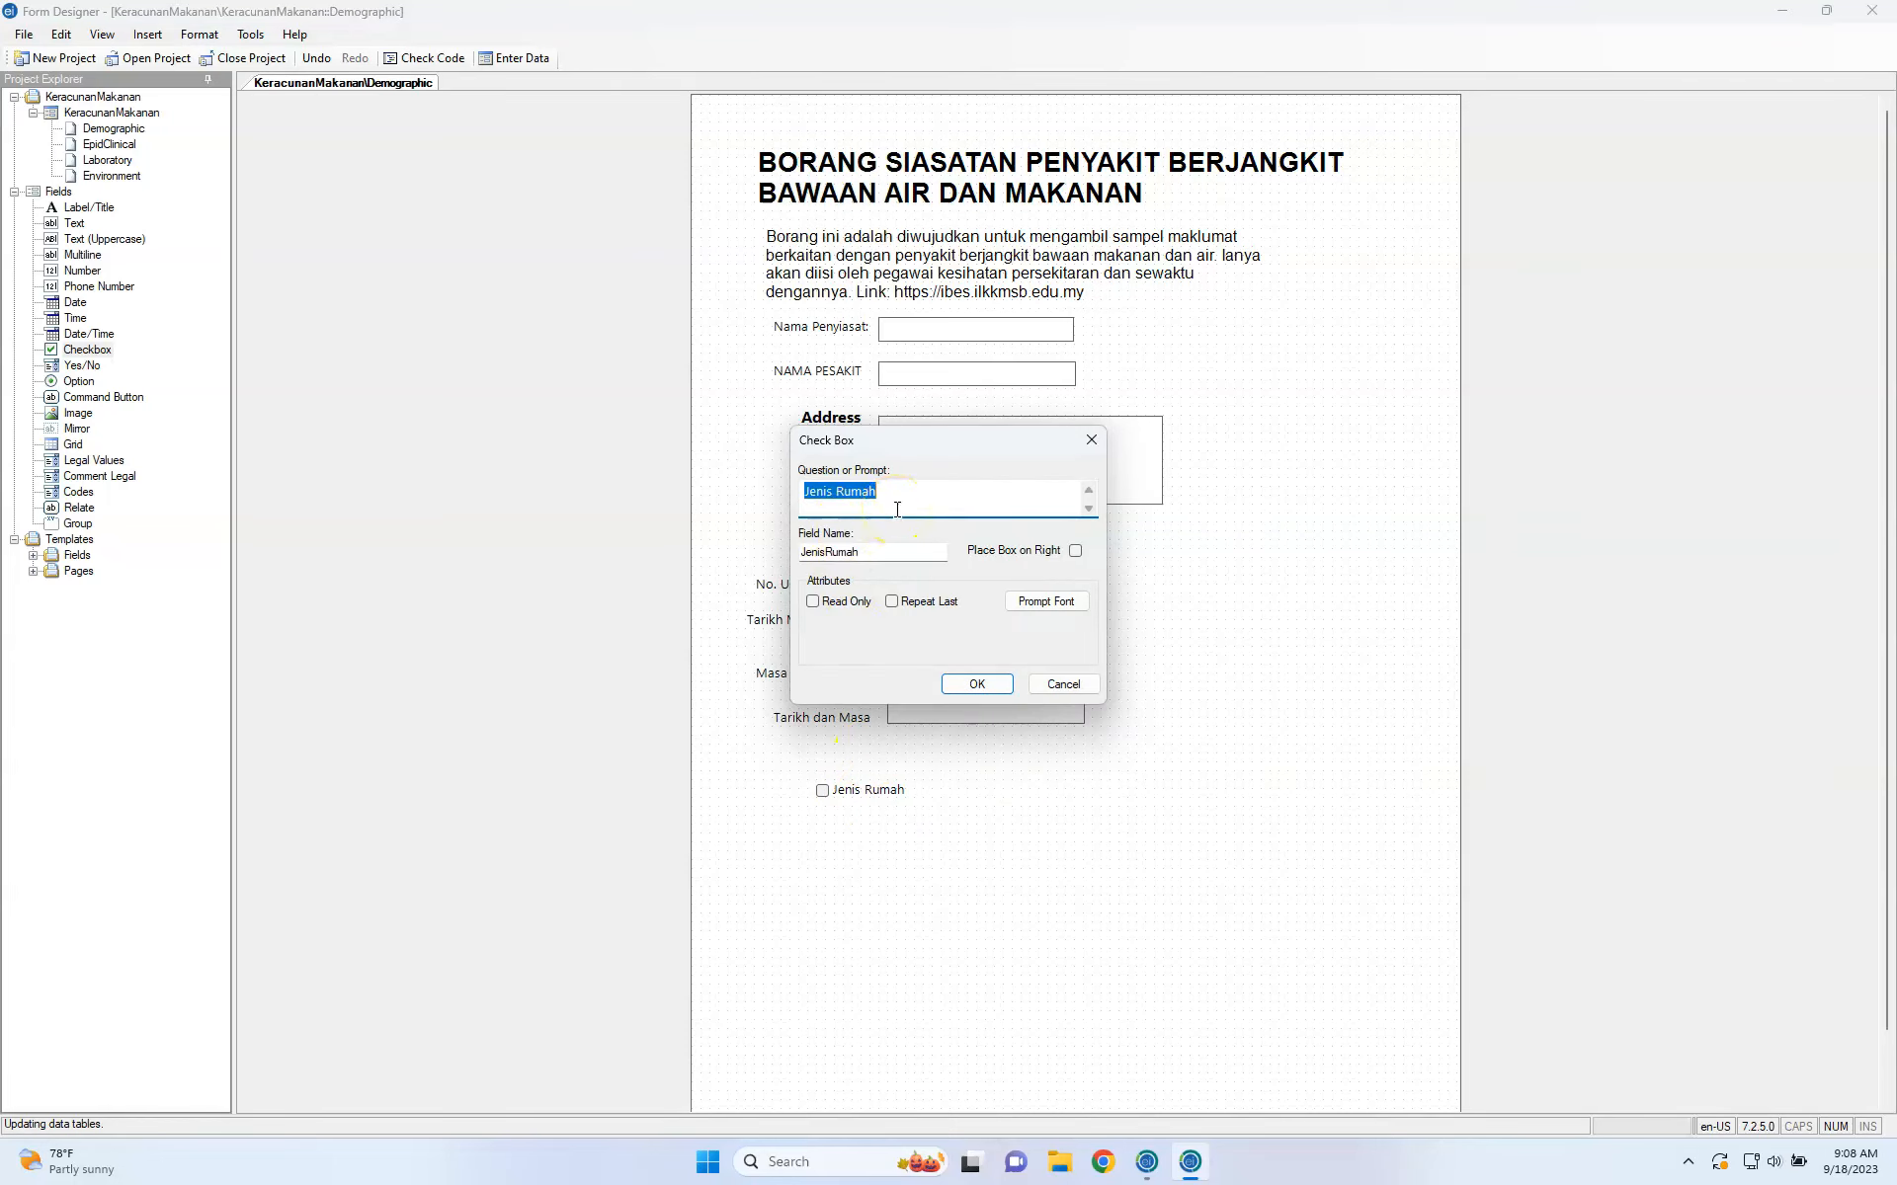
type("TEr")
key("BackSpace")
key("BackSpace")
type("eres")
left_click(888, 549)
double_click(888, 549)
type("TE")
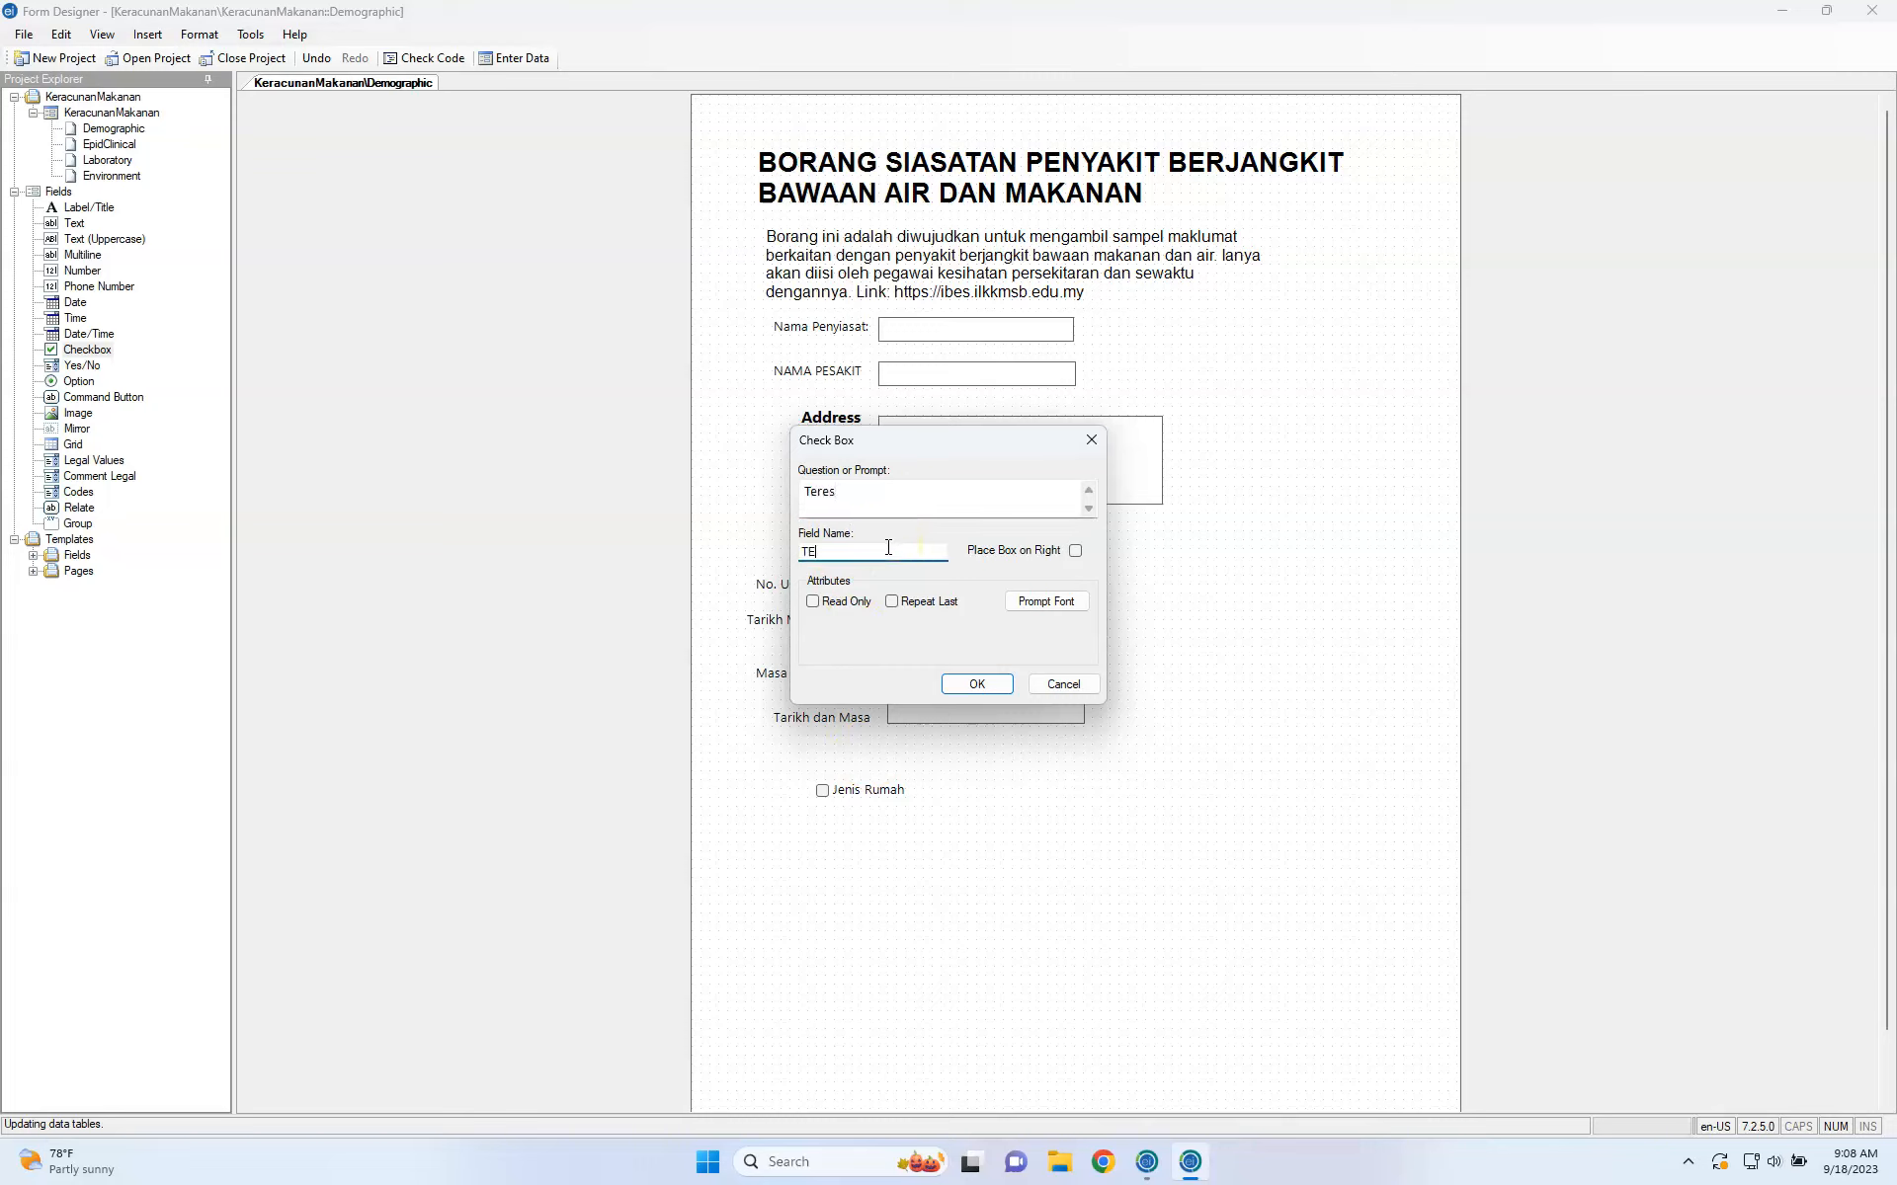
type("r")
key("BackSpace")
key("BackSpace")
type("eres")
left_click(976, 682)
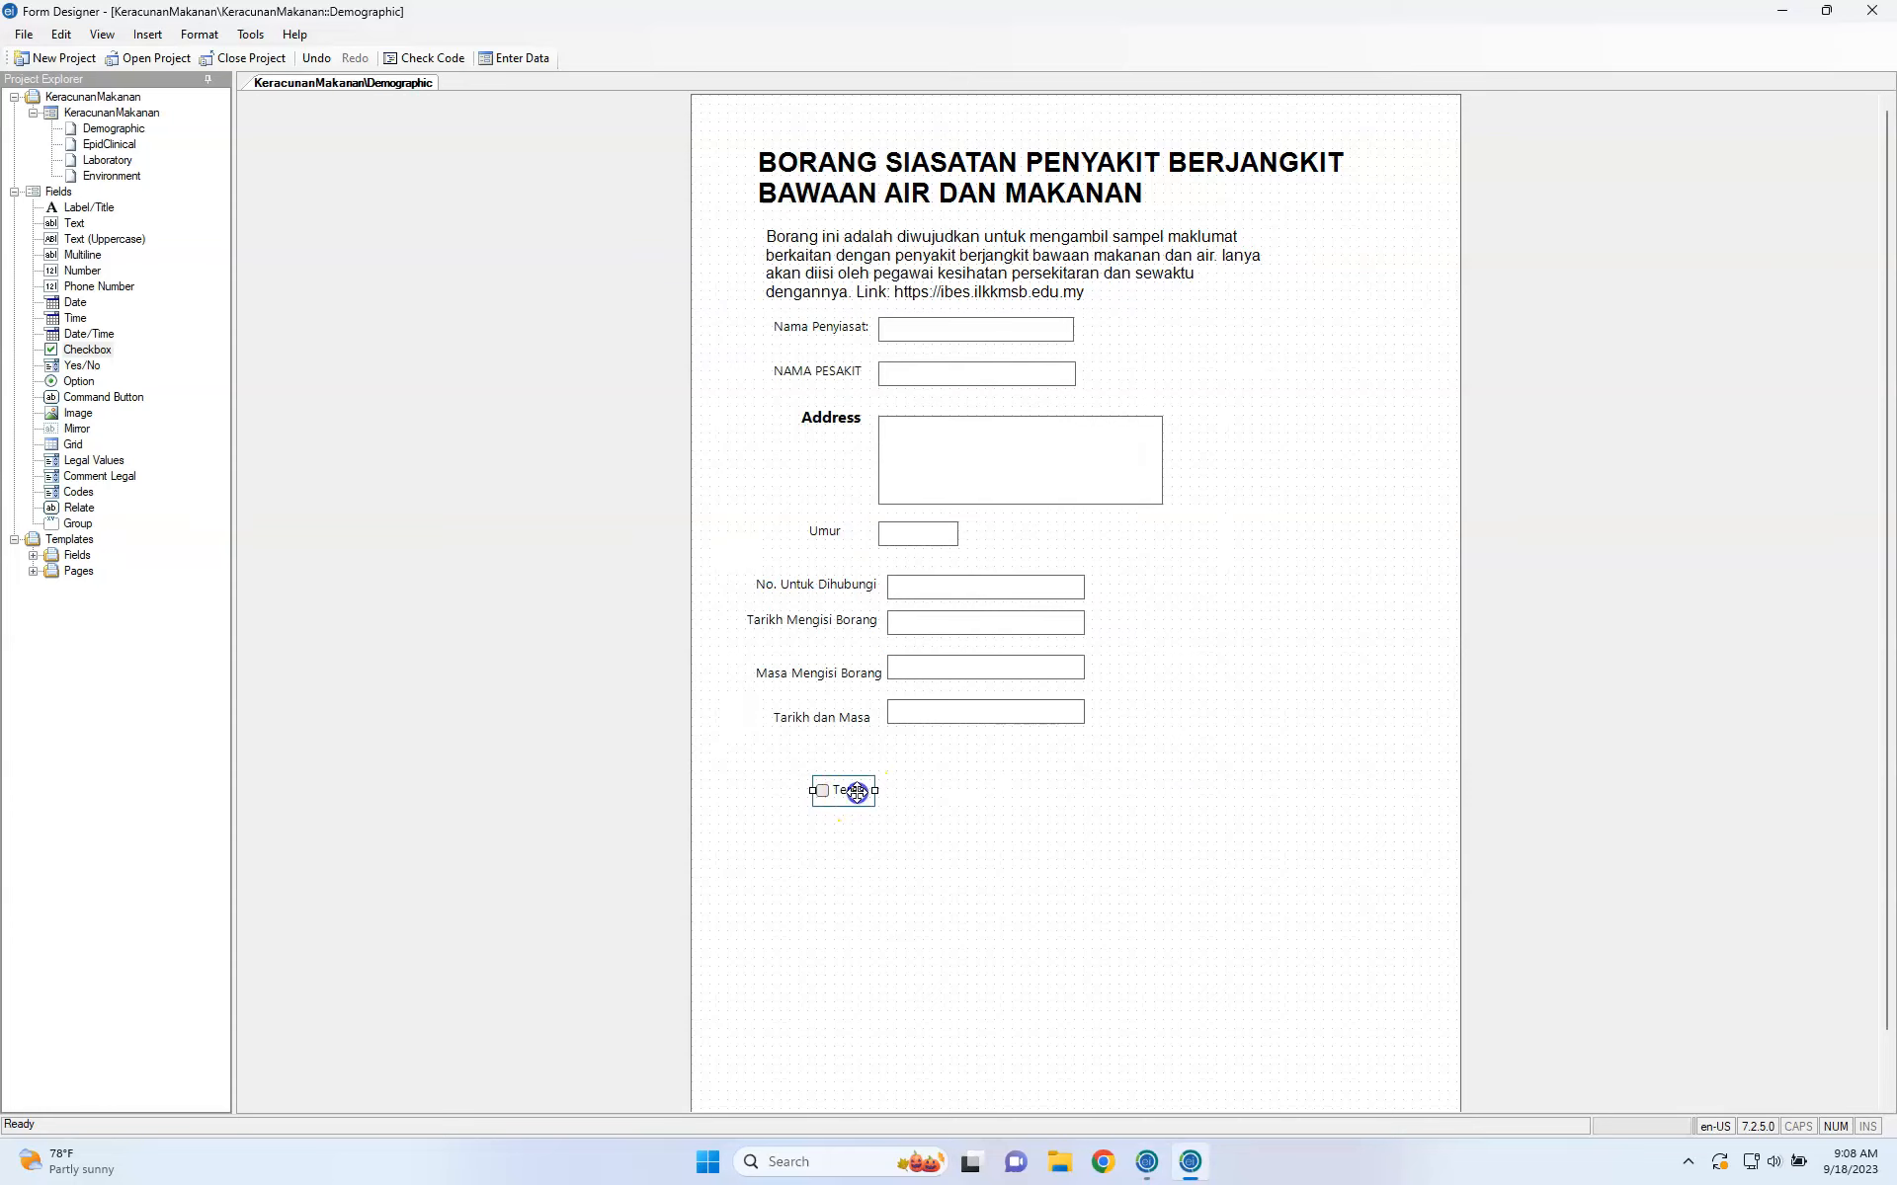
Add label 'Sila tandakan jenis rumah anda' named typeofHouse, placed just above Teres.
left_click(866, 875)
left_click(88, 210)
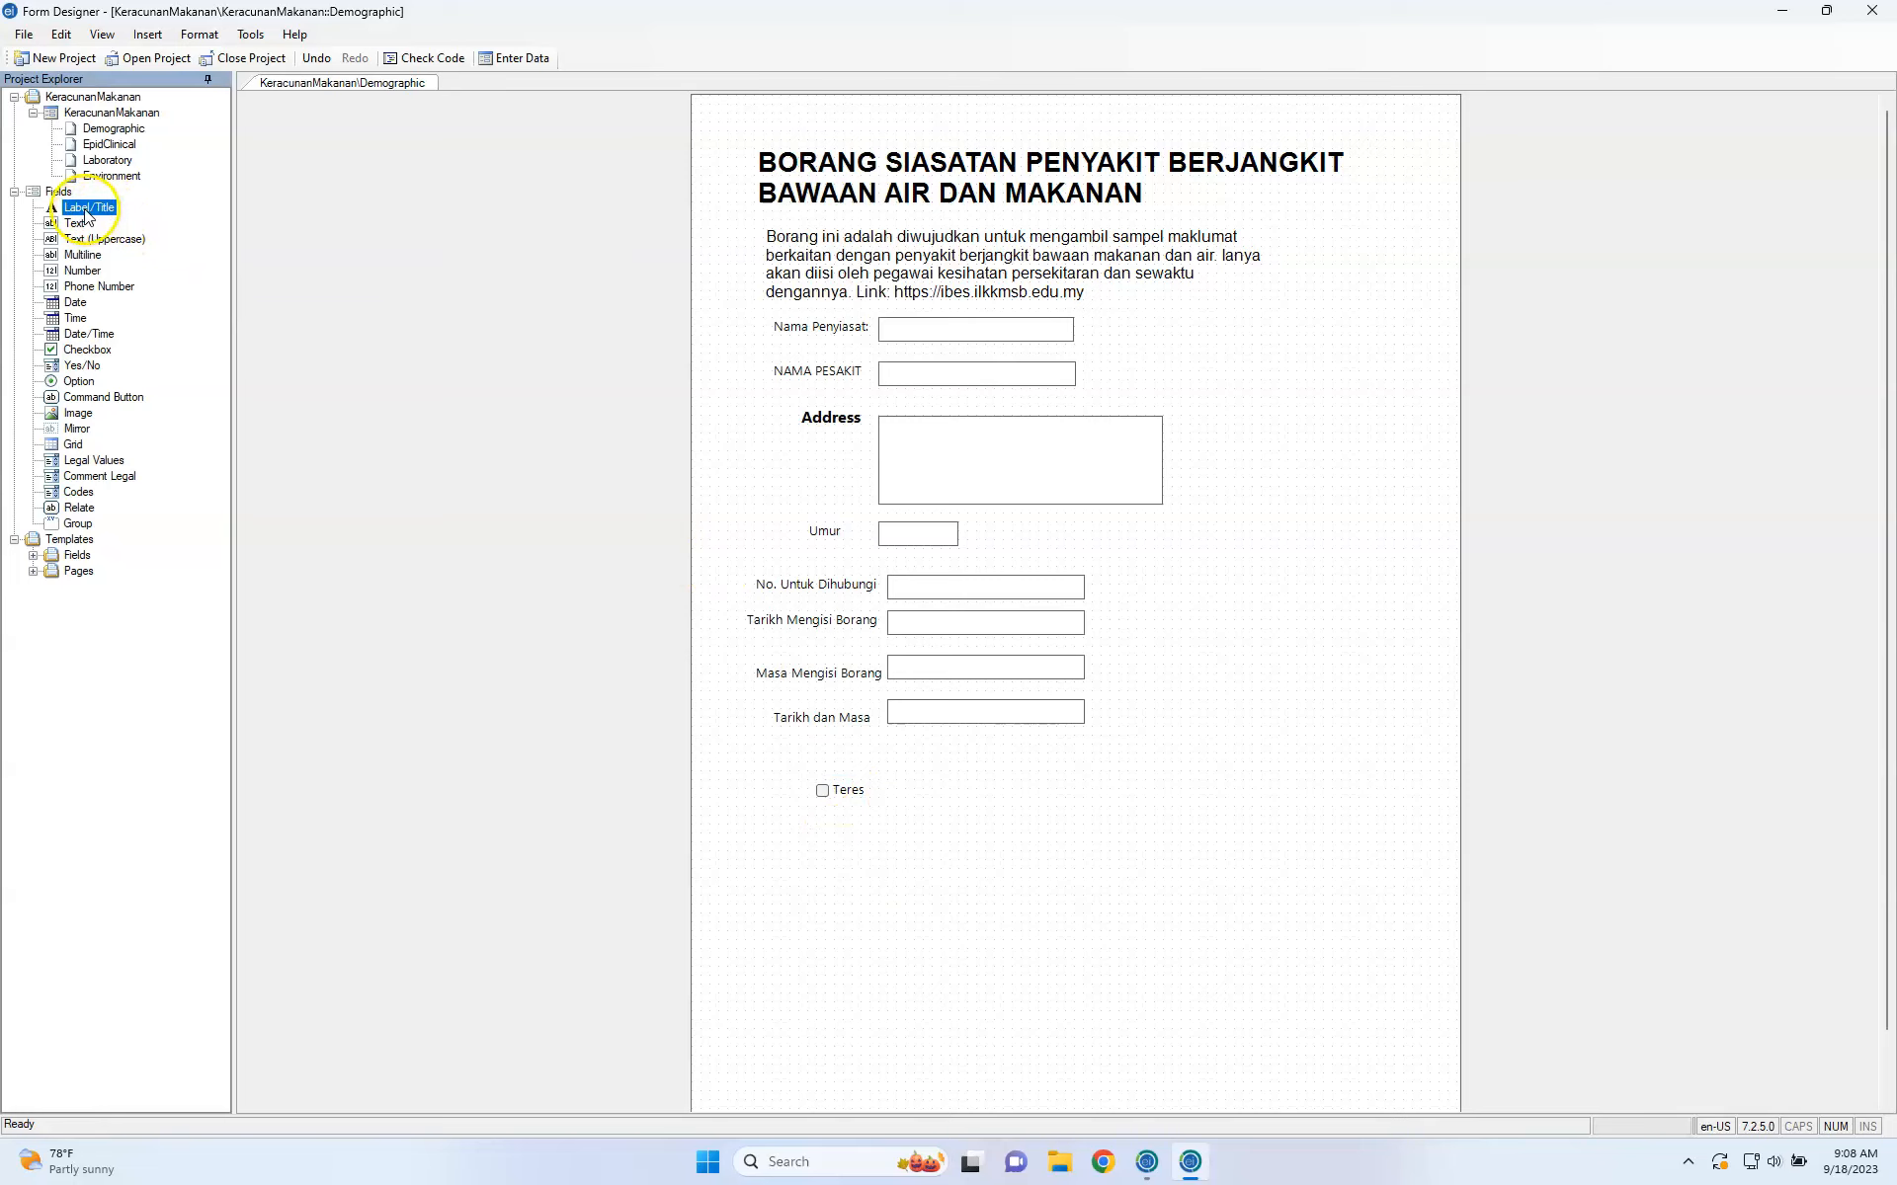
left_click(846, 775)
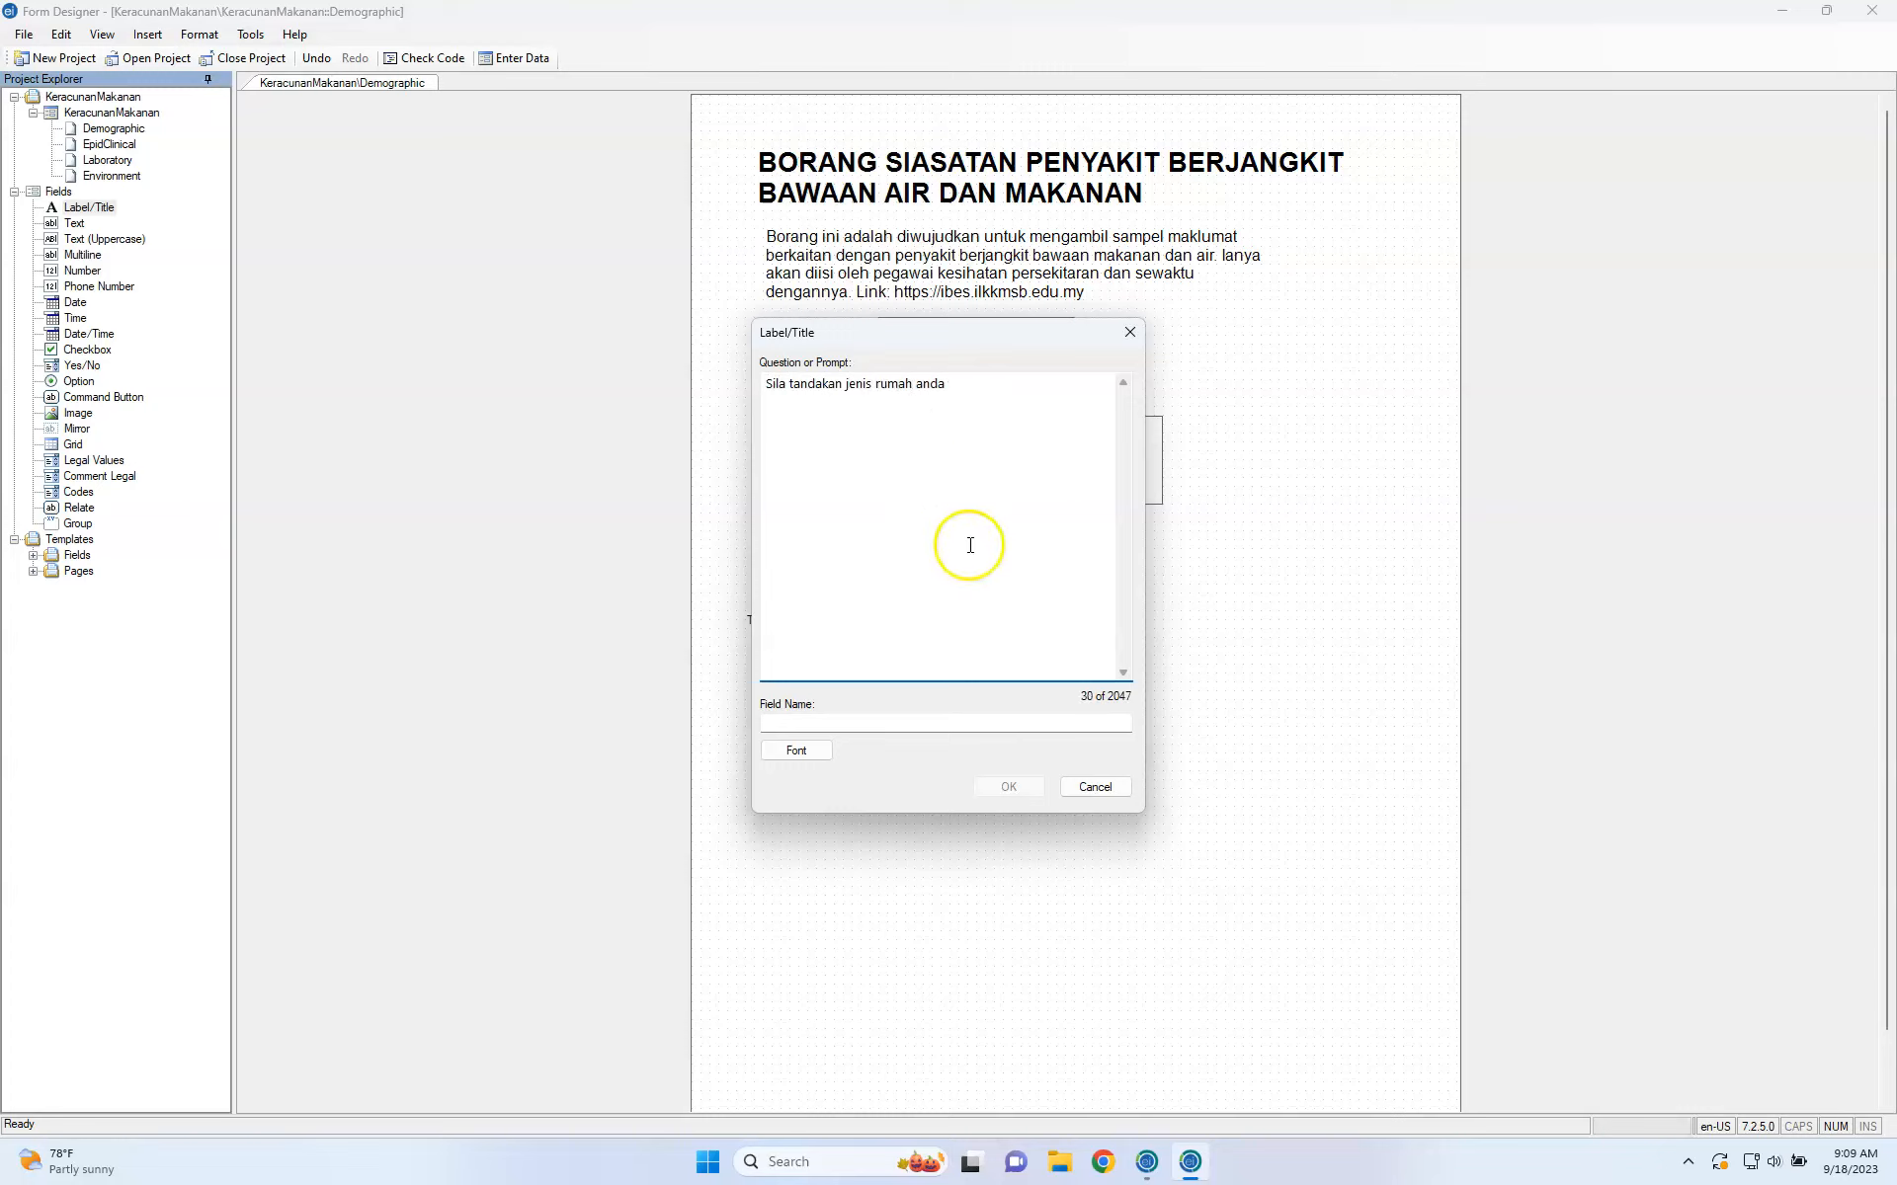
left_click(888, 720)
double_click(888, 720)
type("type")
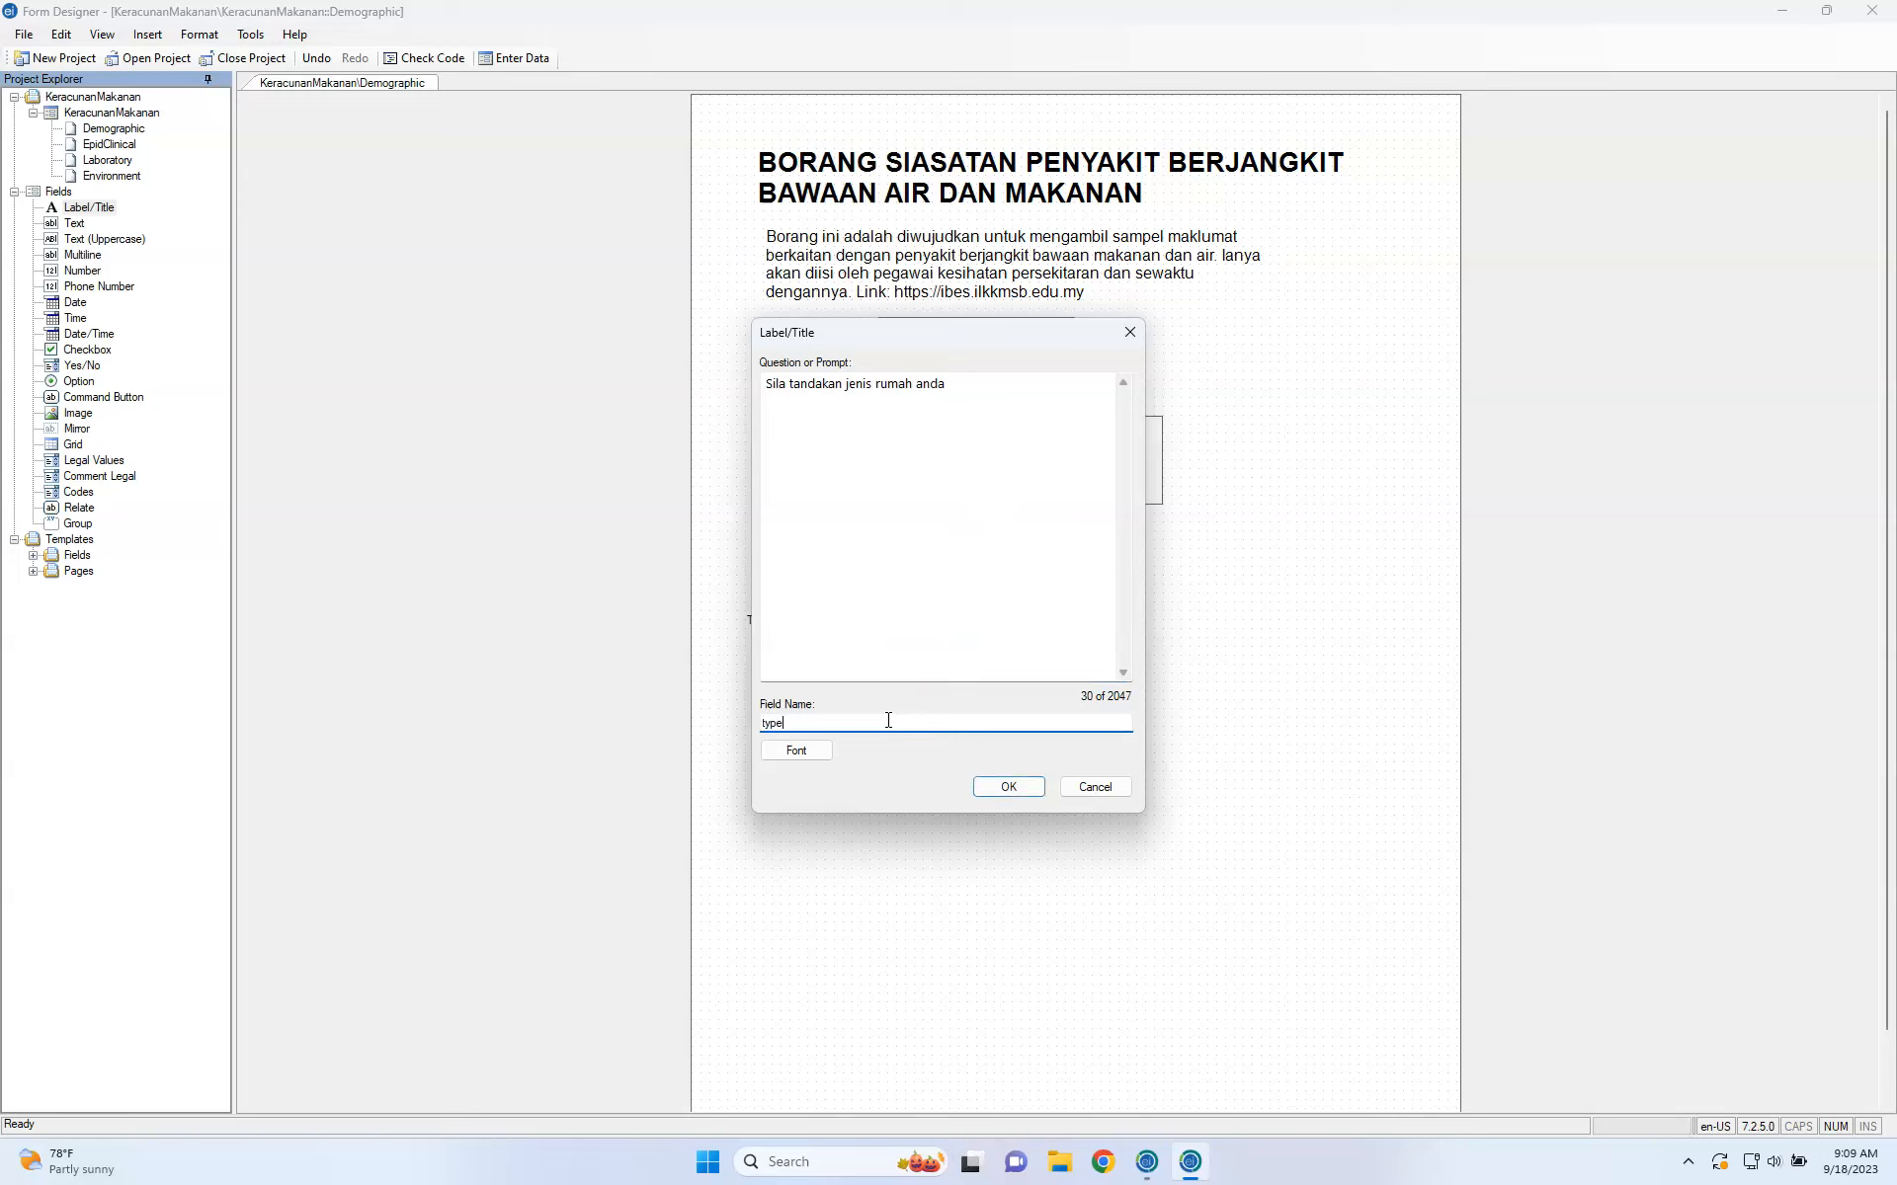
type("ofHouse")
left_click(1007, 786)
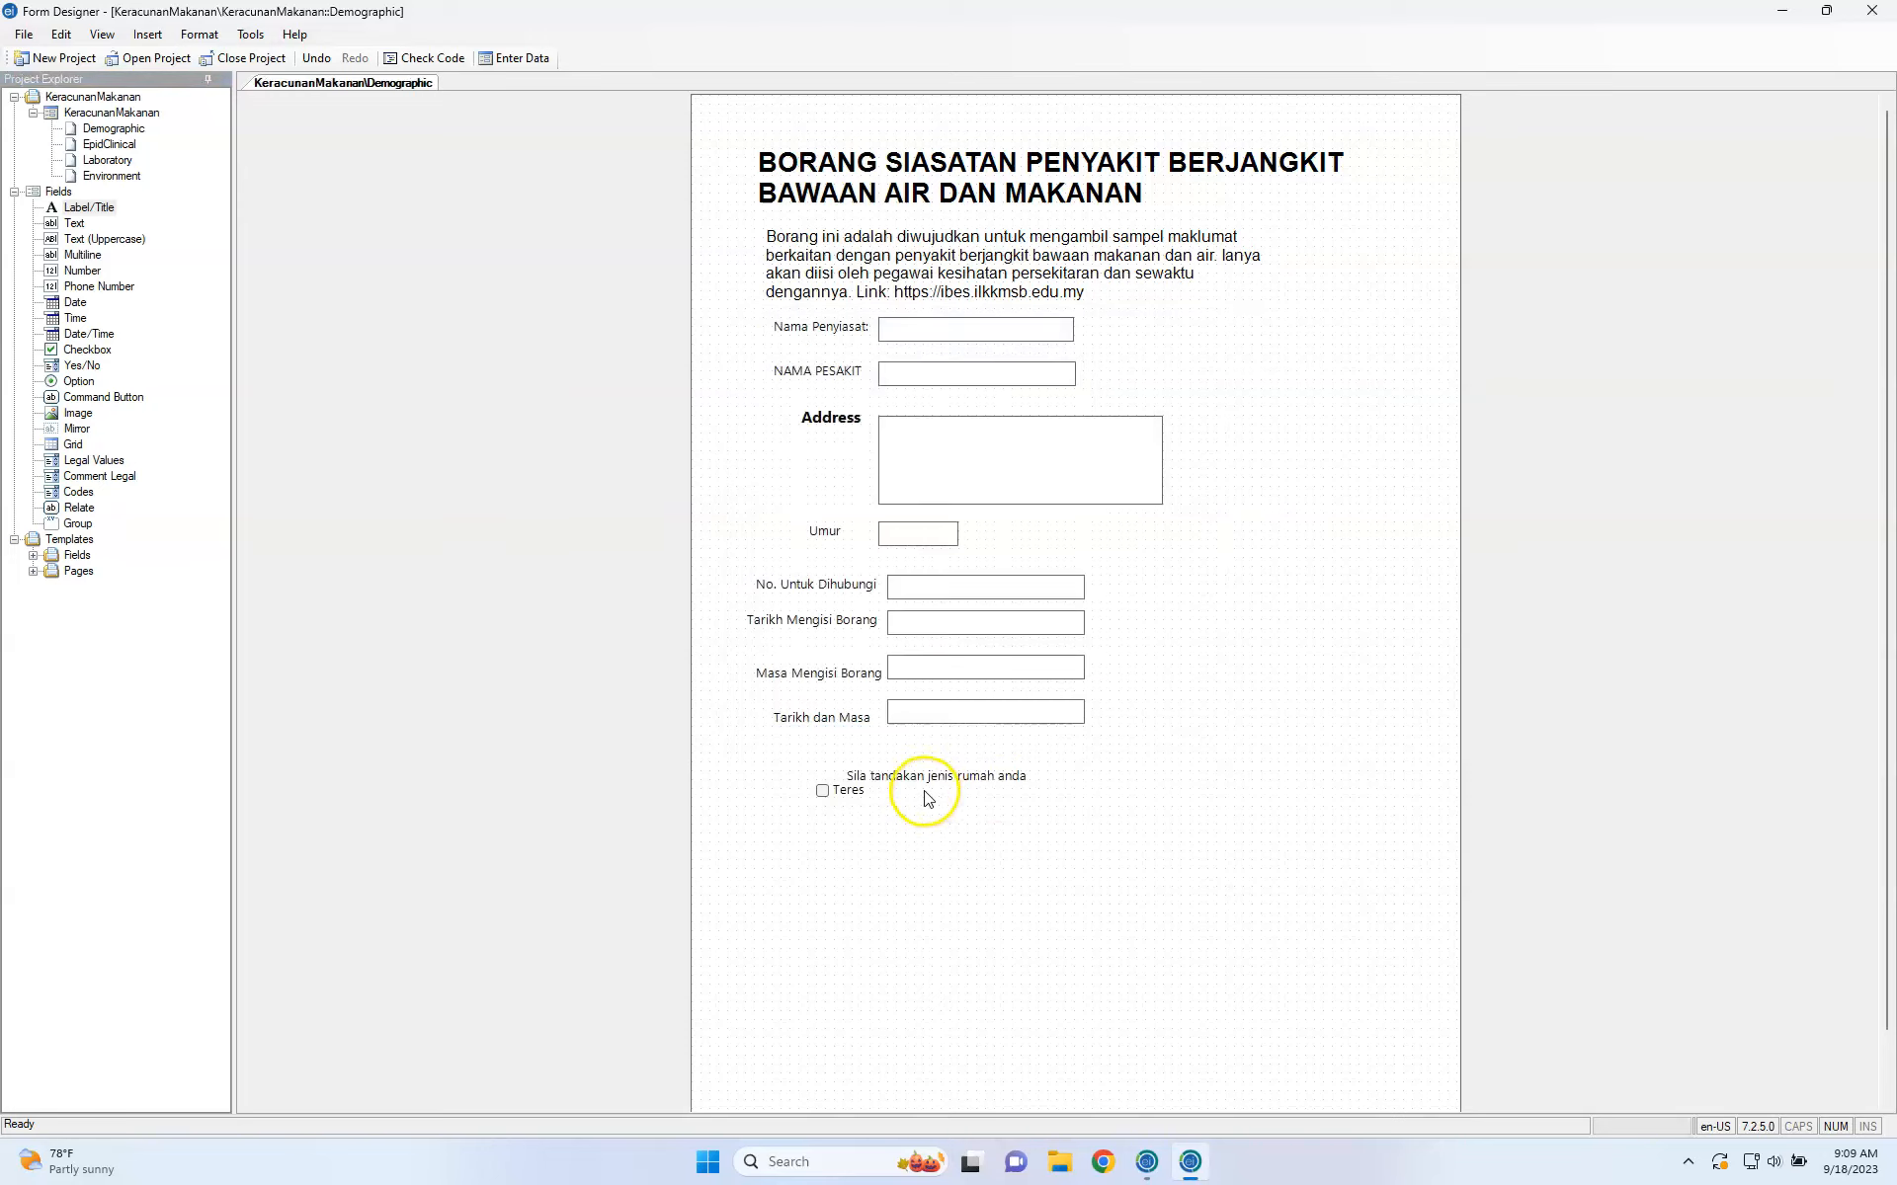
left_click_drag(923, 776, 809, 799)
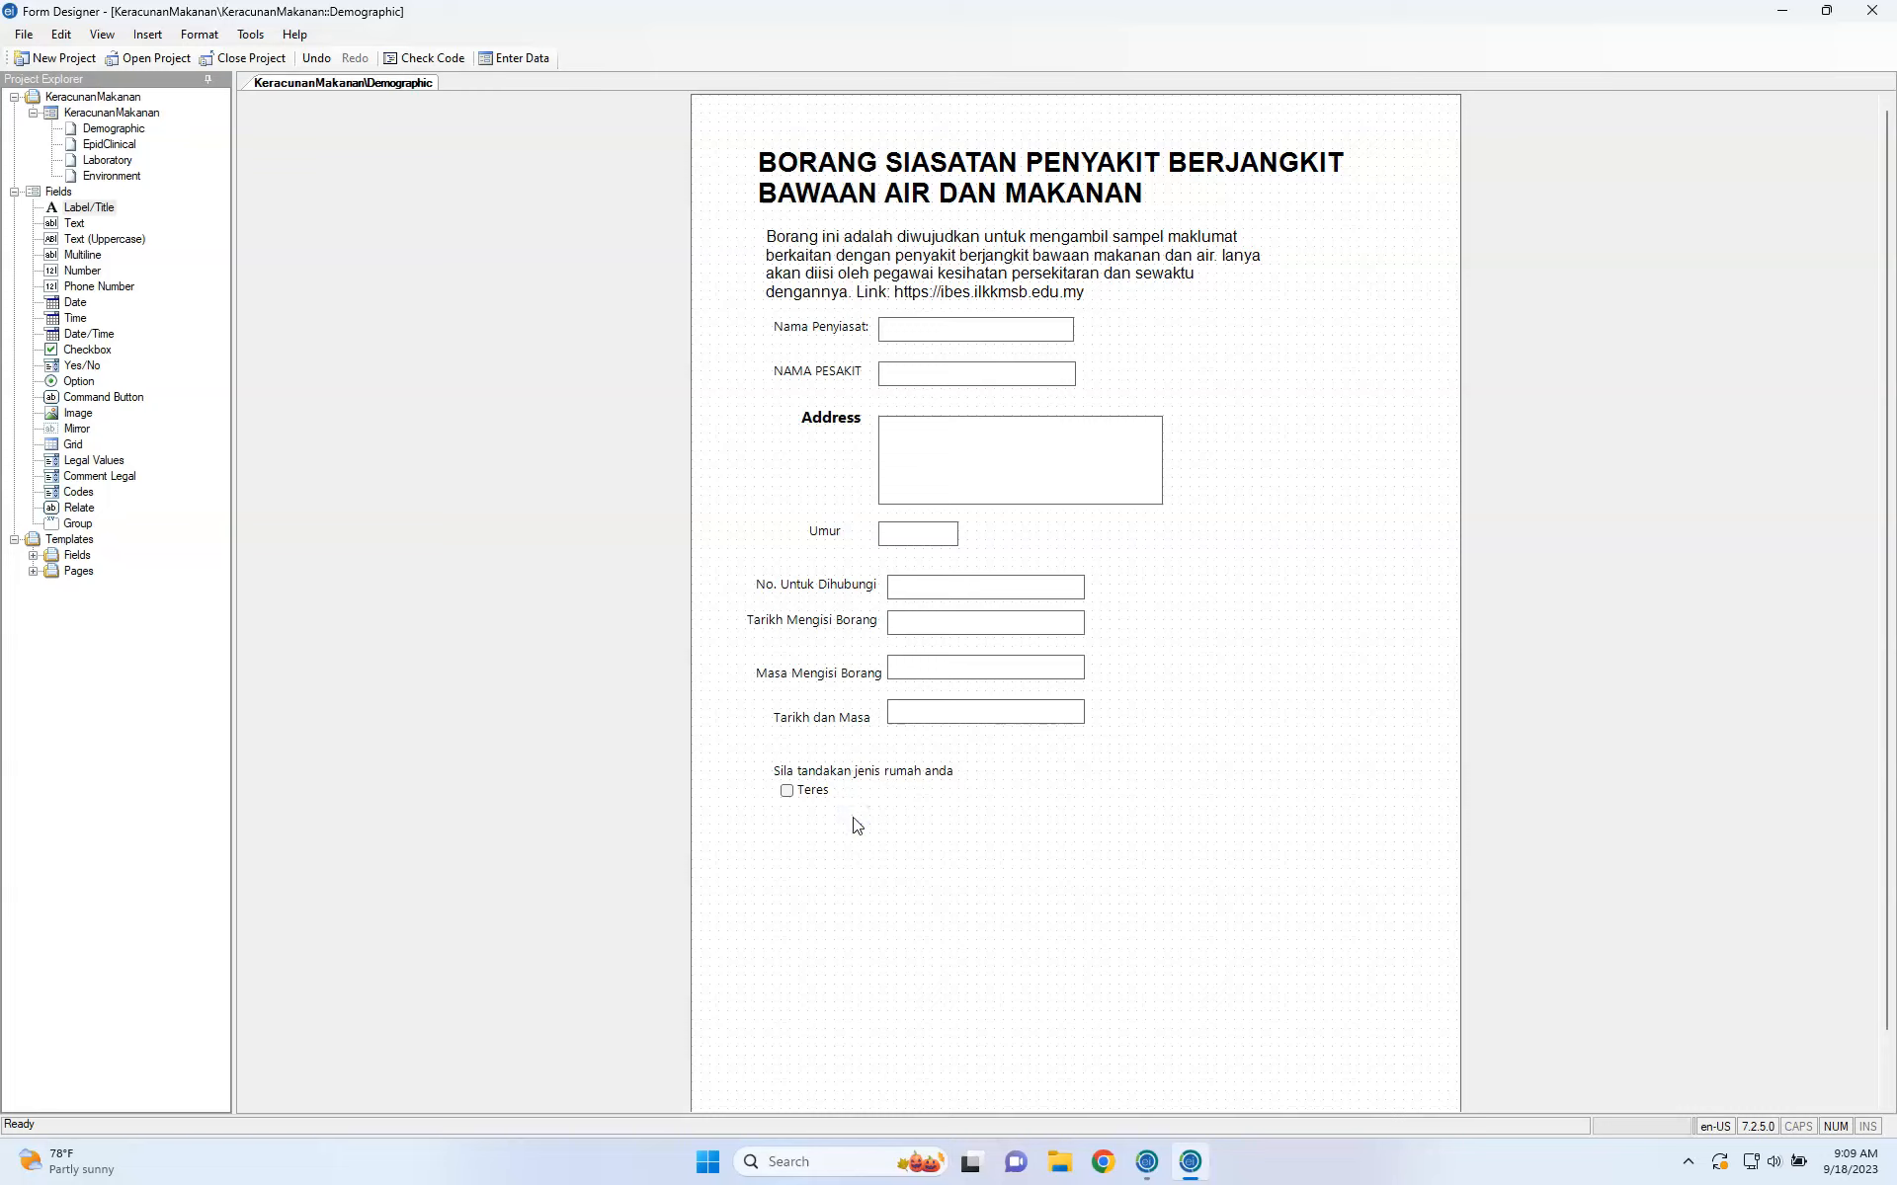
left_click(788, 790)
left_click(893, 828)
left_click(993, 647)
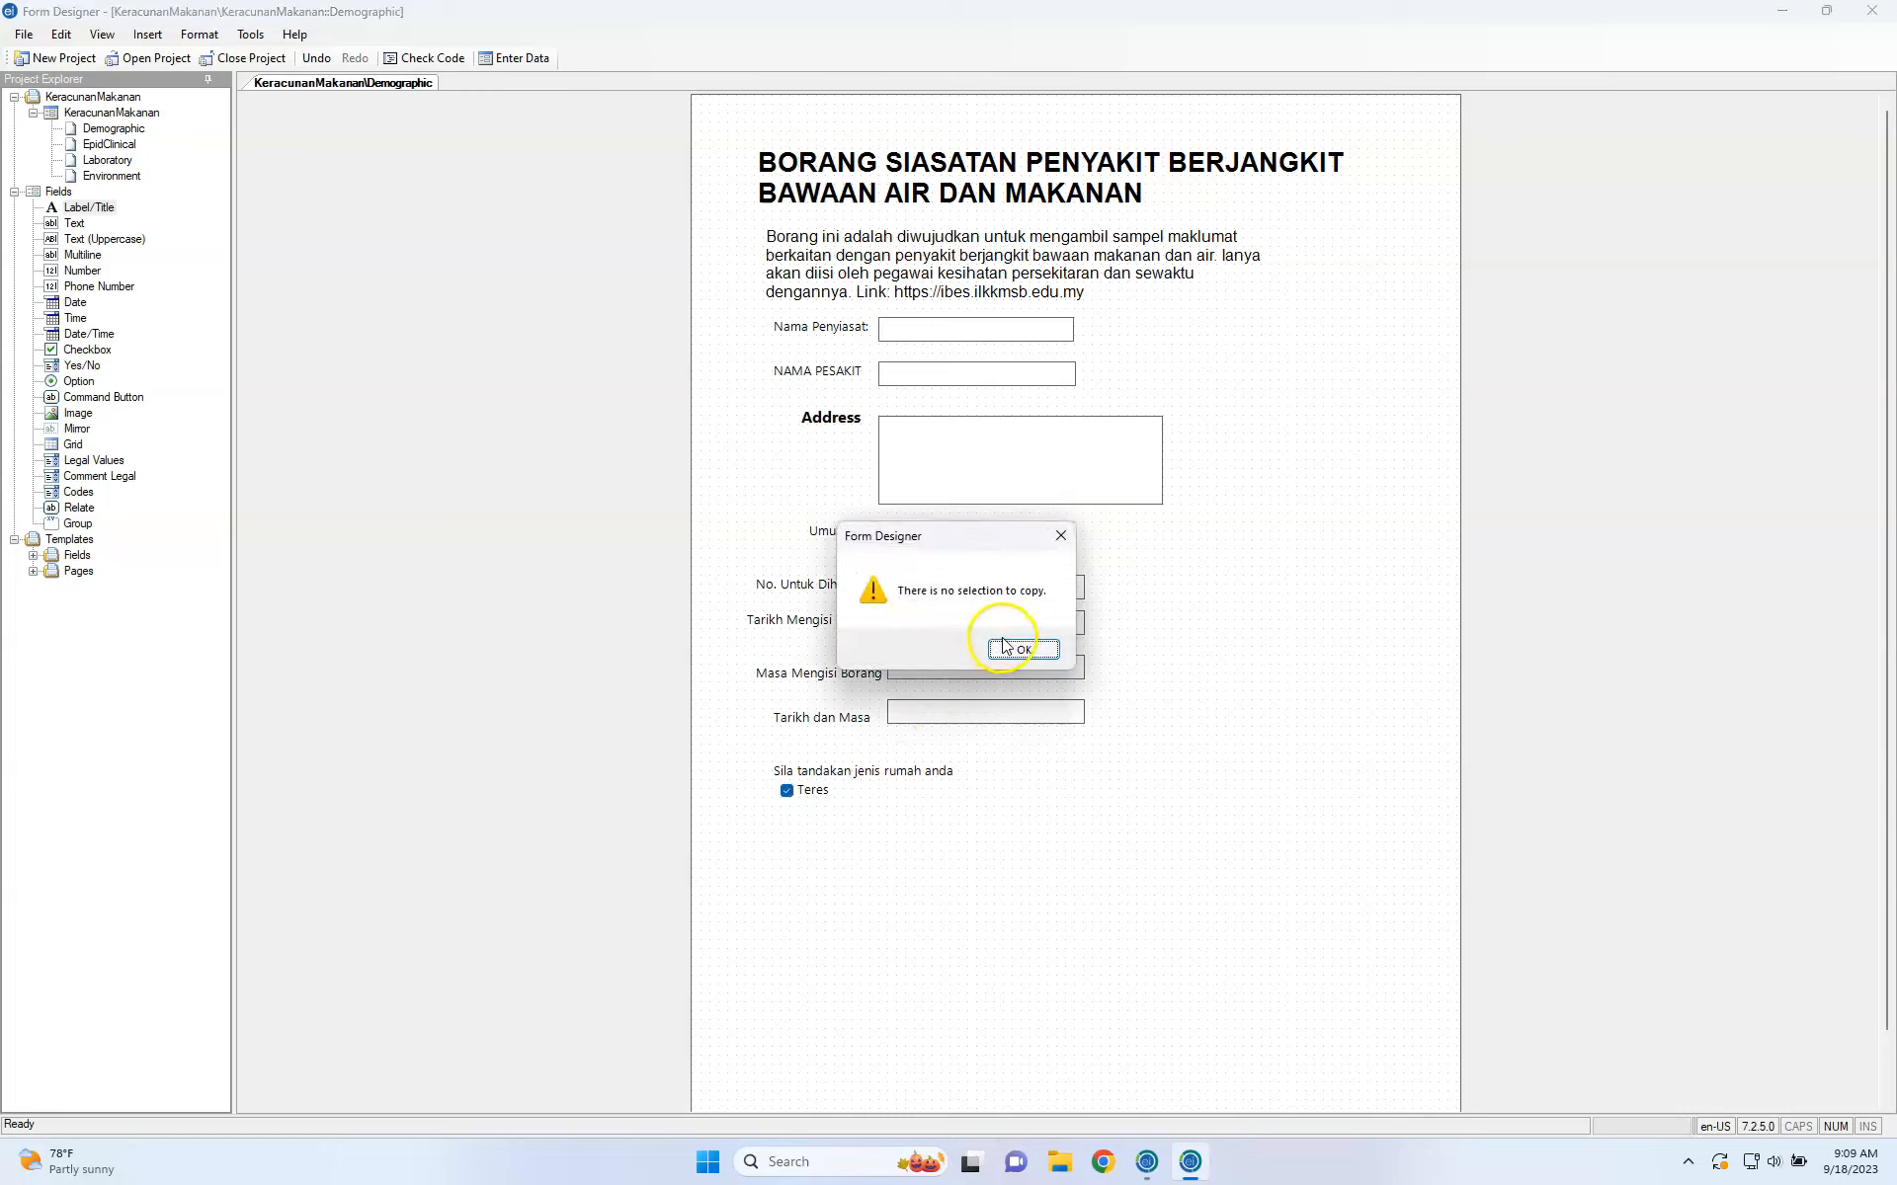
left_click(823, 791)
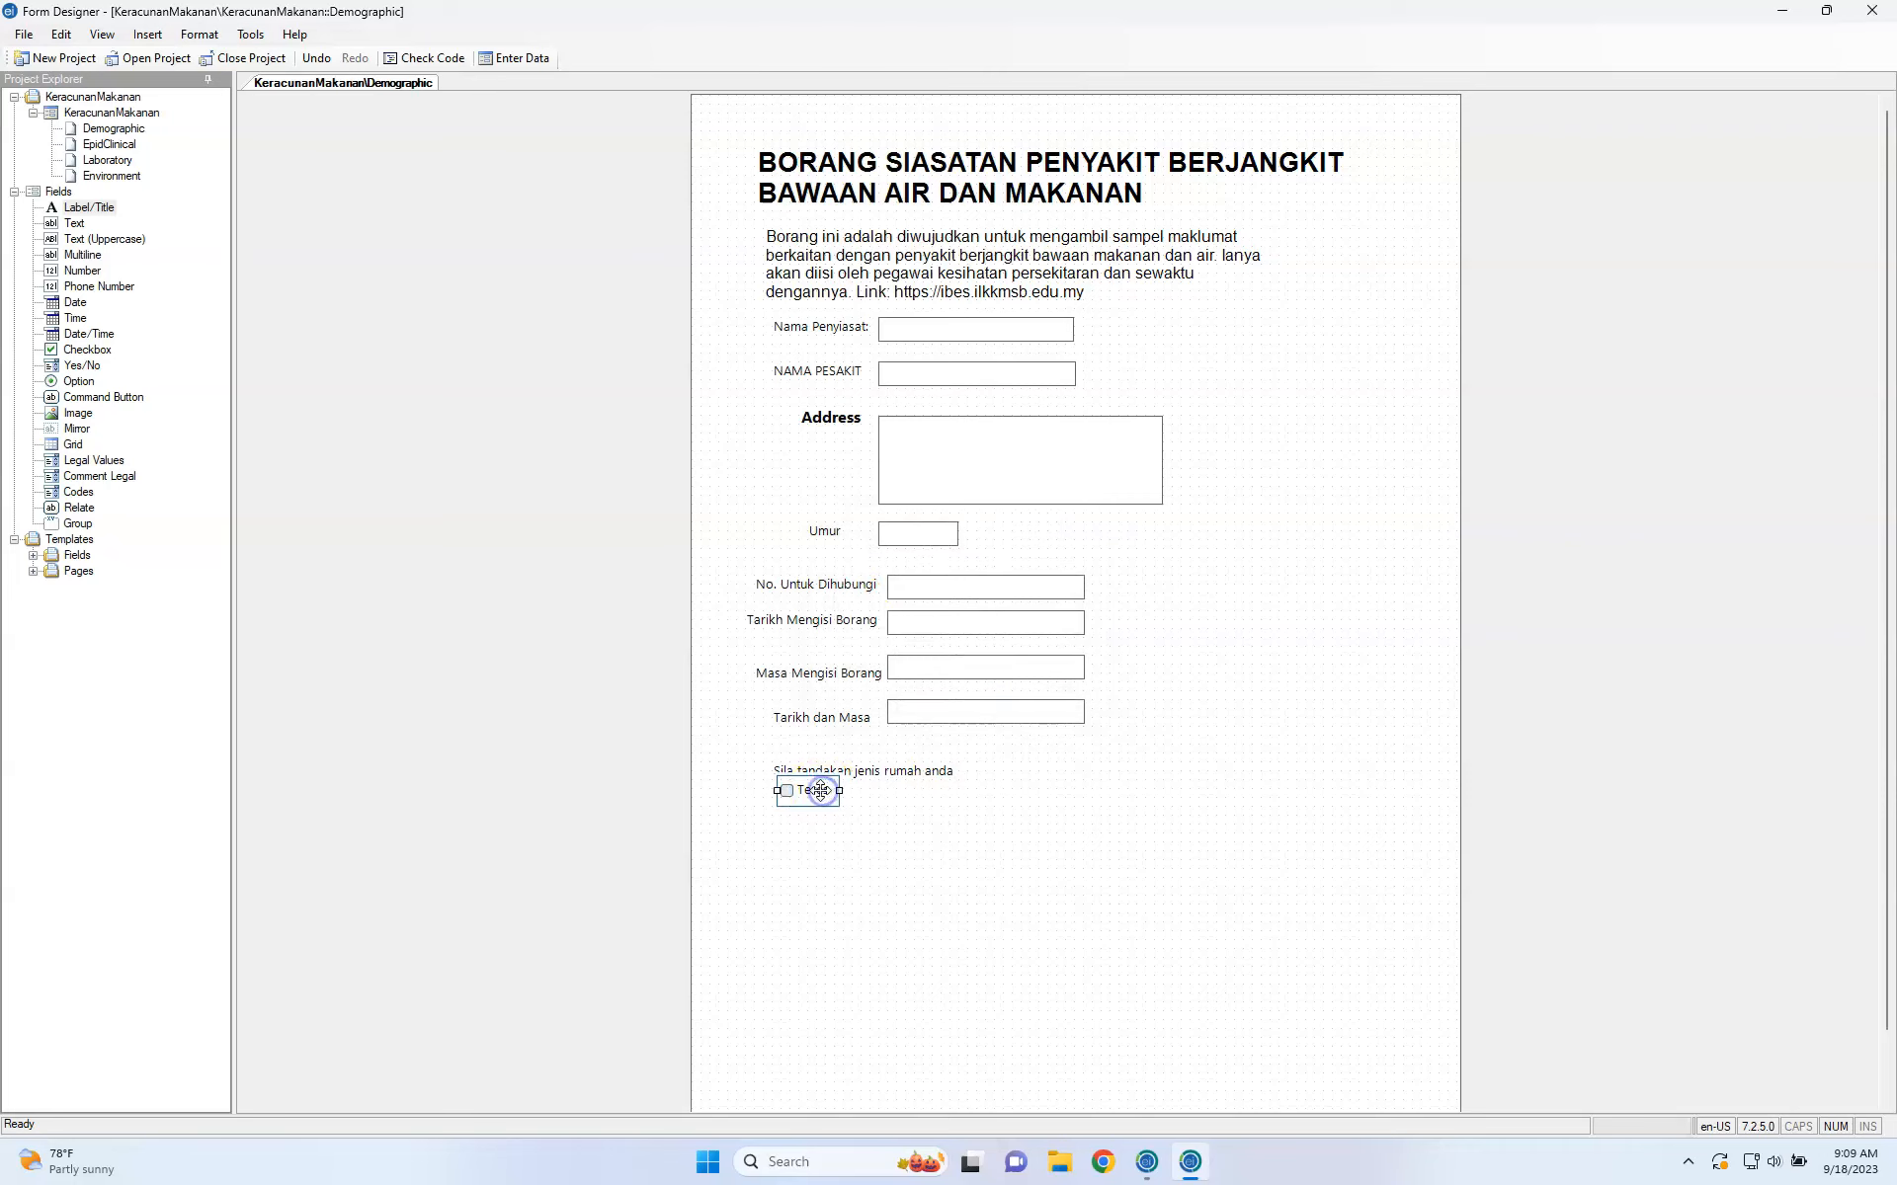
left_click(94, 351)
left_click_drag(94, 359, 907, 804)
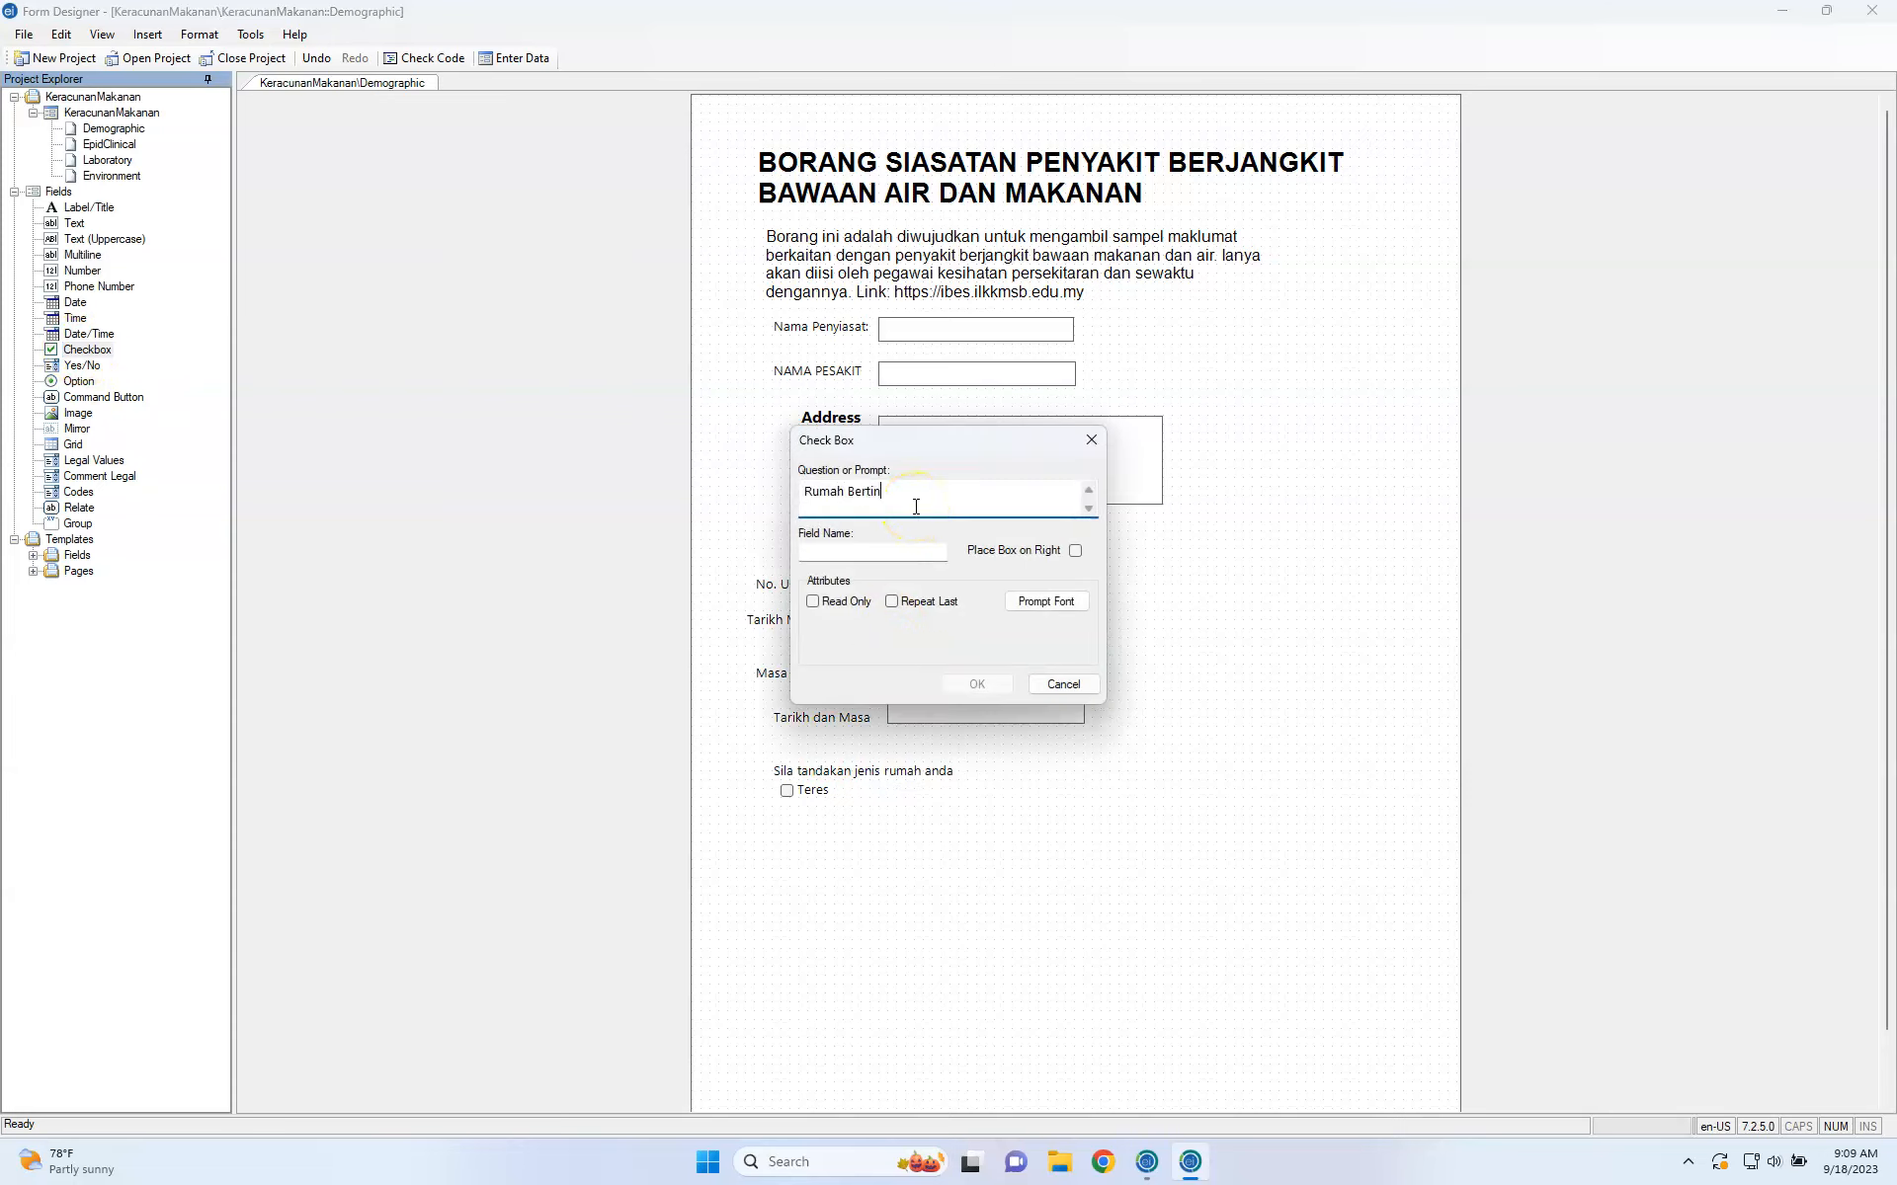
Finish the Rumah Bertingkat checkbox and move it beside Teres.
left_click(879, 551)
double_click(880, 550)
type("Apartment")
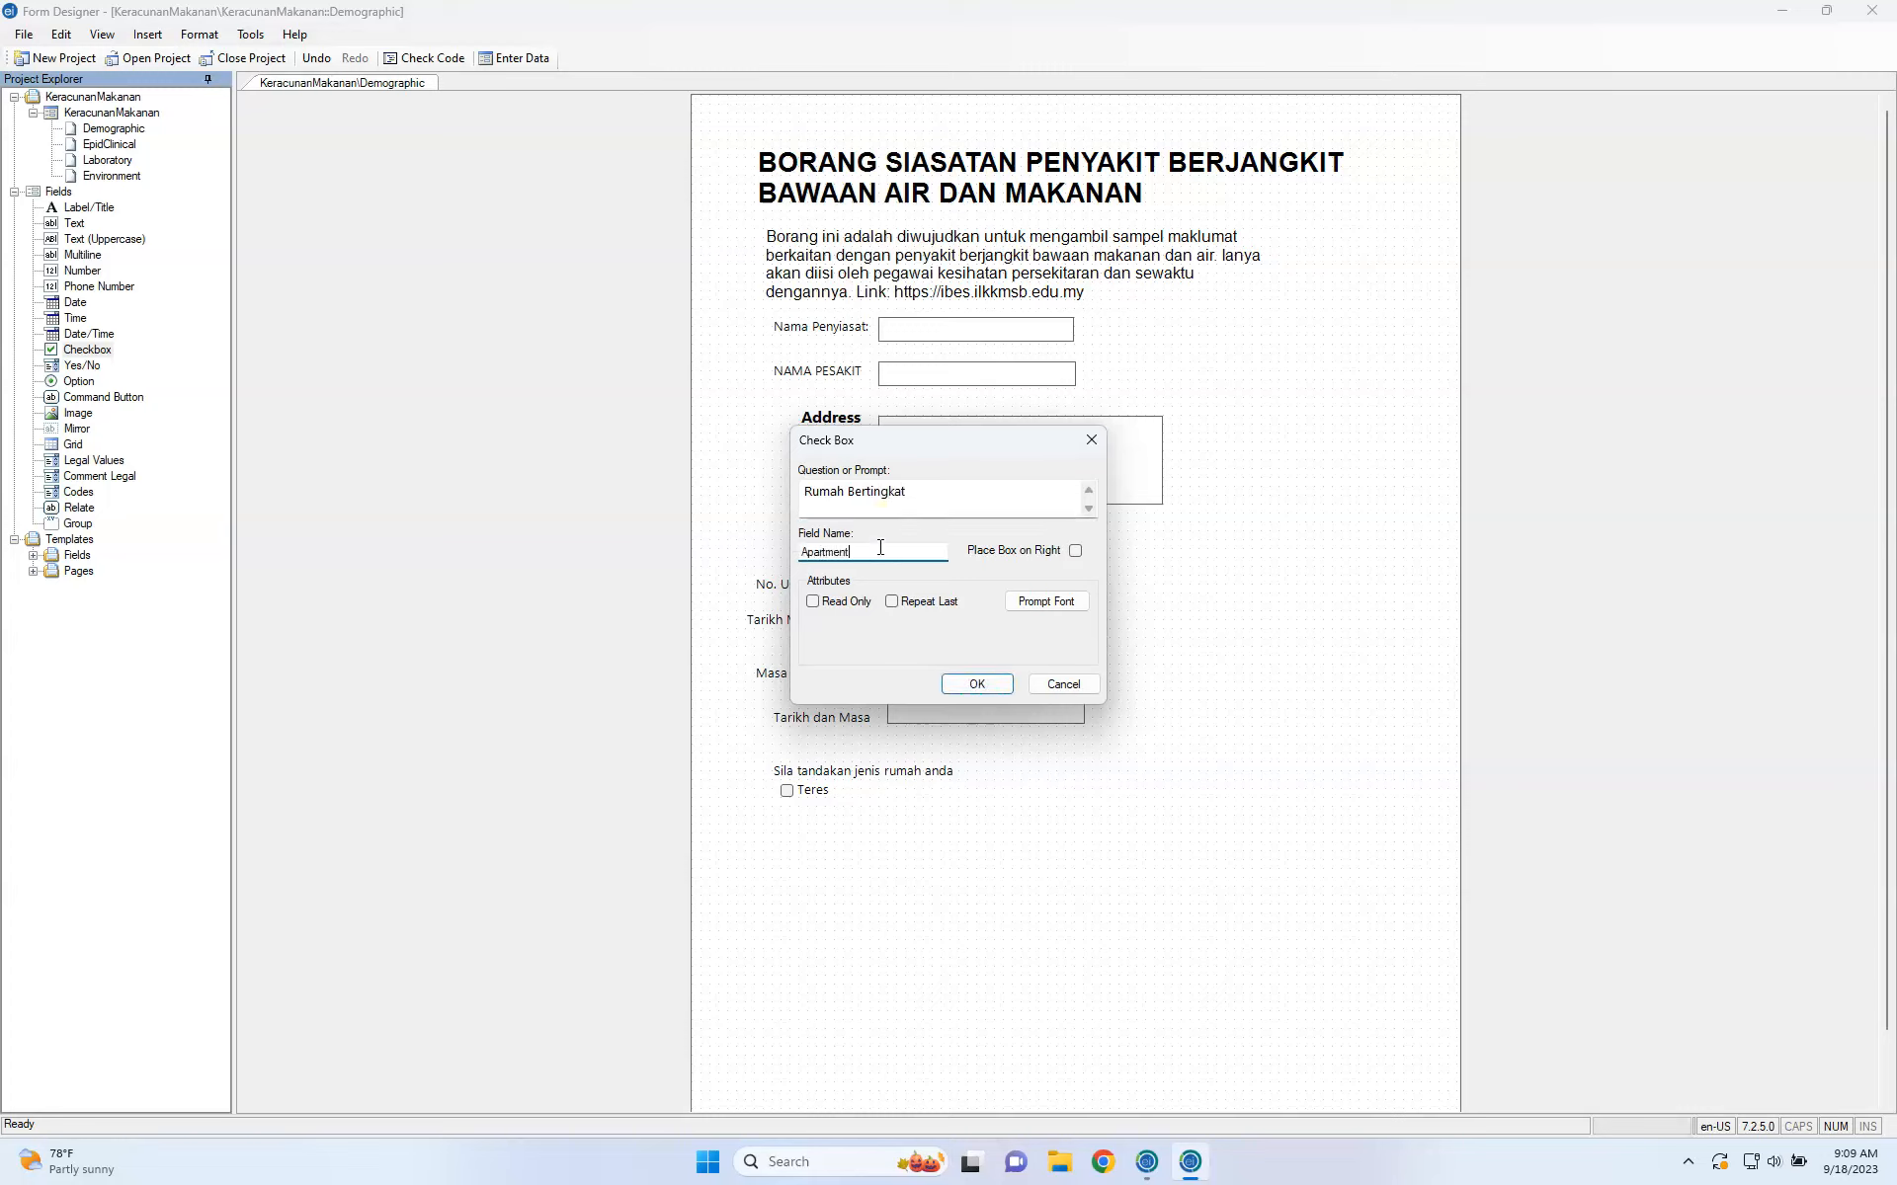
left_click(975, 682)
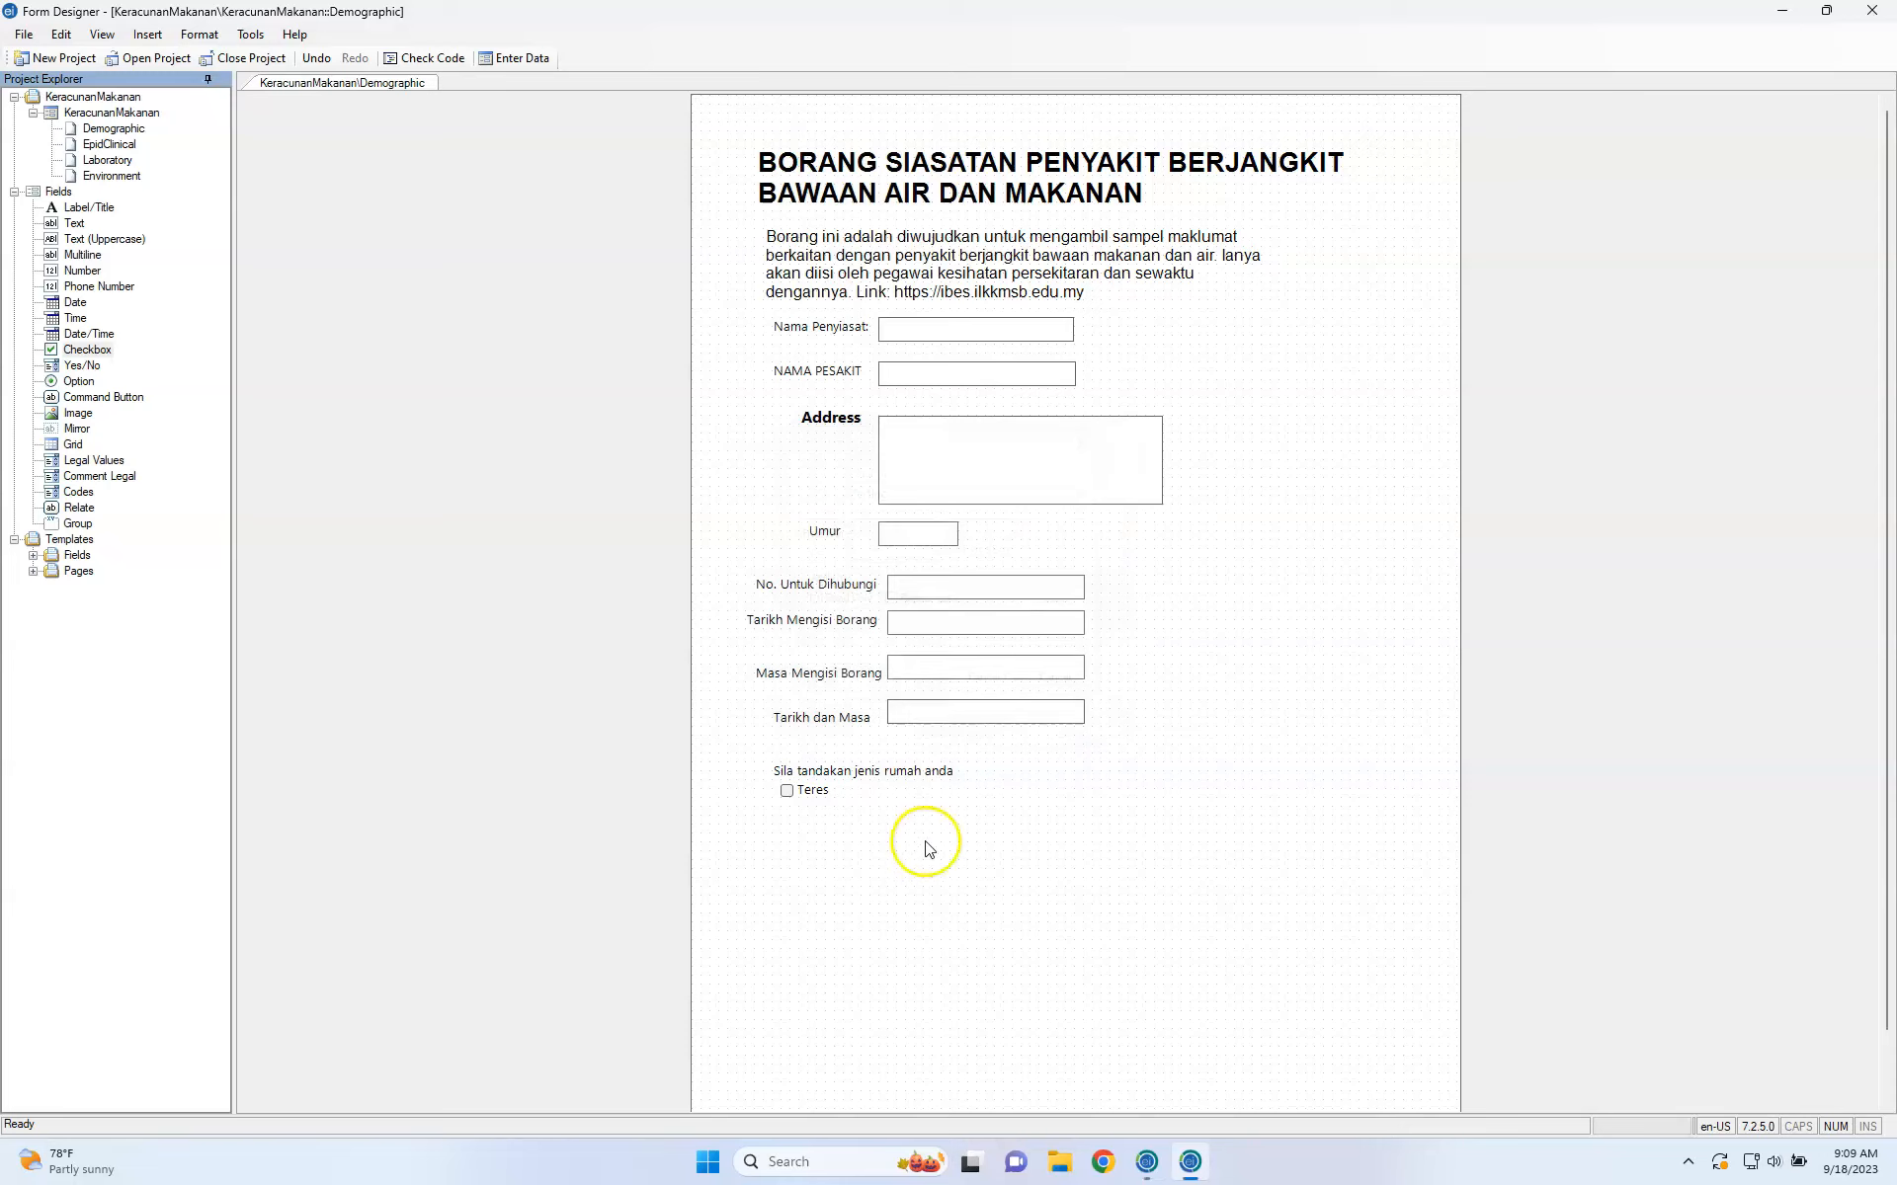
left_click_drag(927, 807, 867, 784)
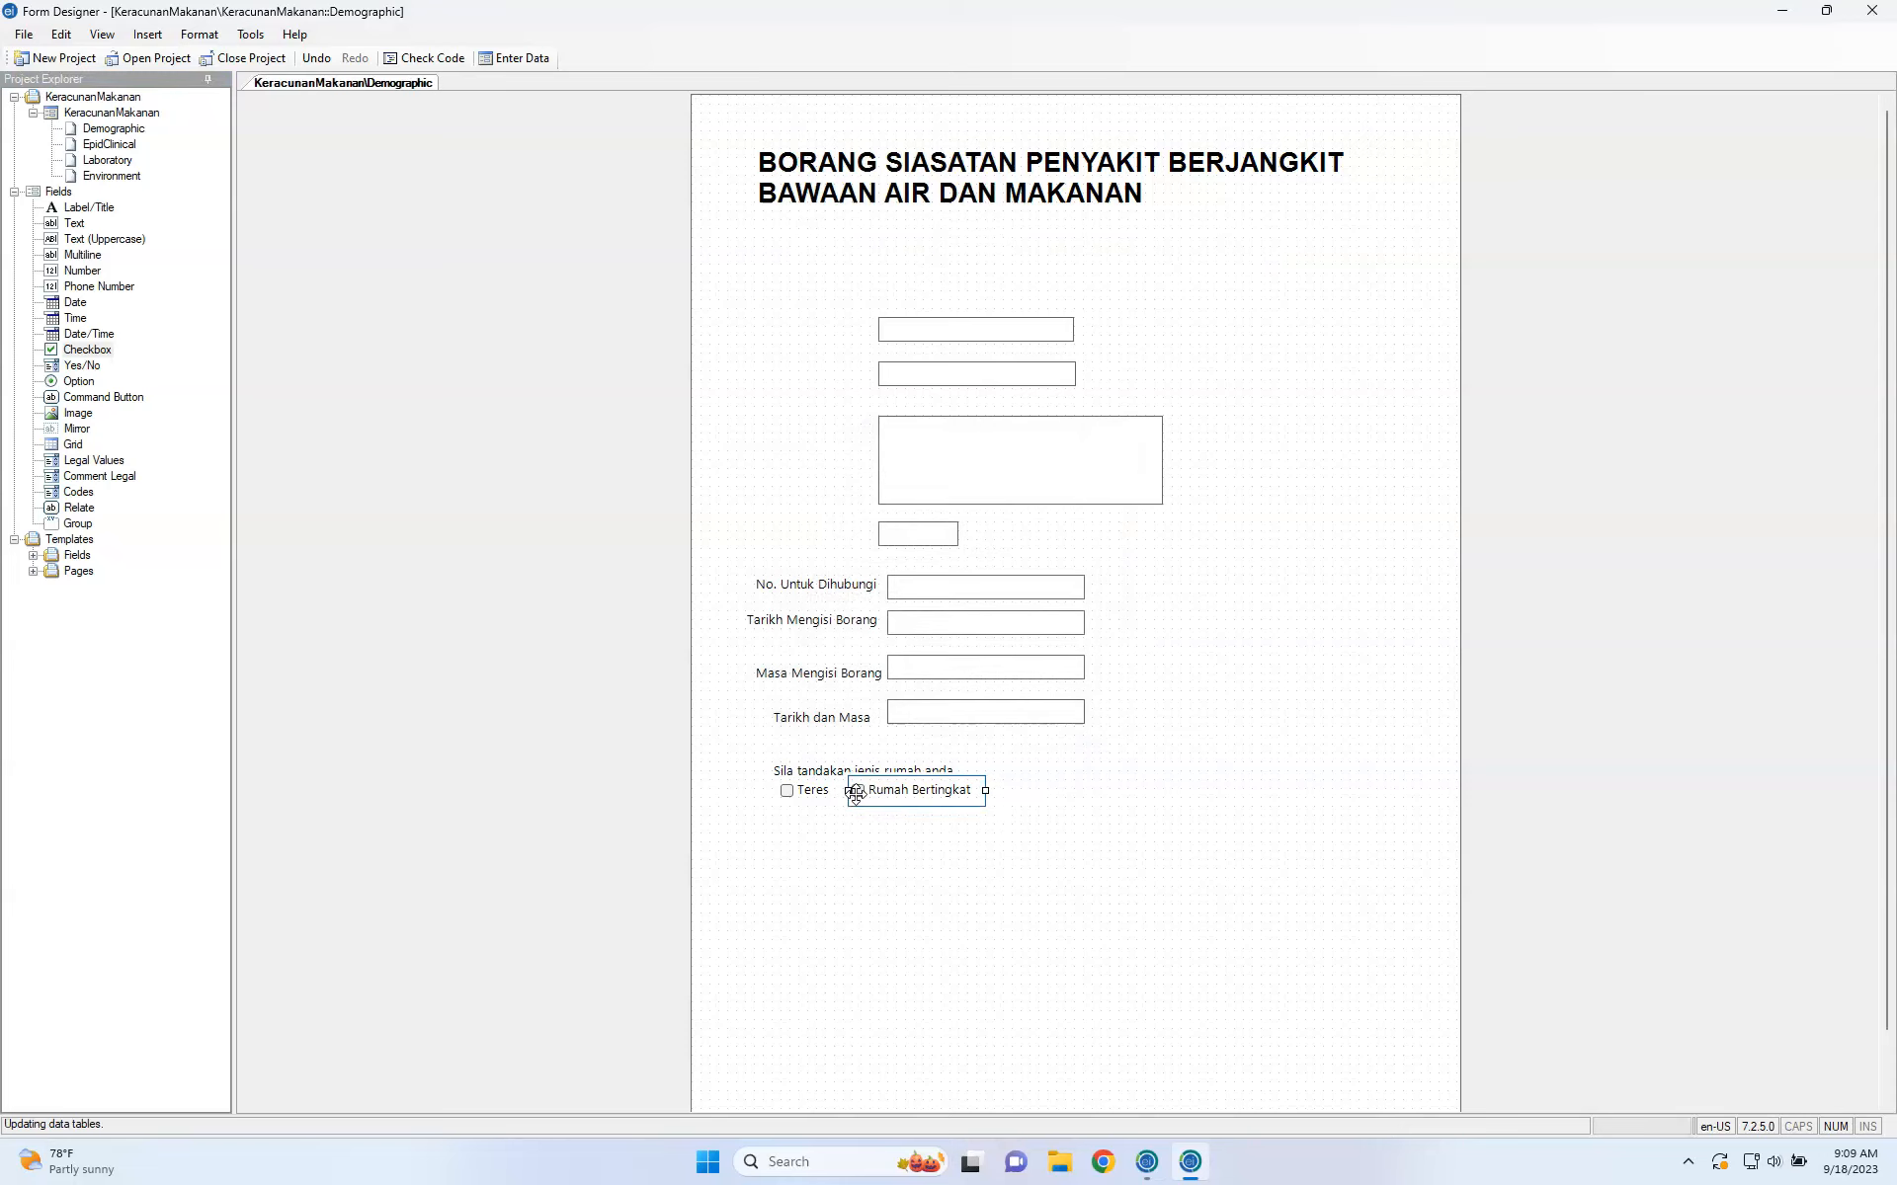
Add a Bunglow checkbox with an auto-generated field name, then place another checkbox below Teres.
left_click_drag(98, 349, 892, 958)
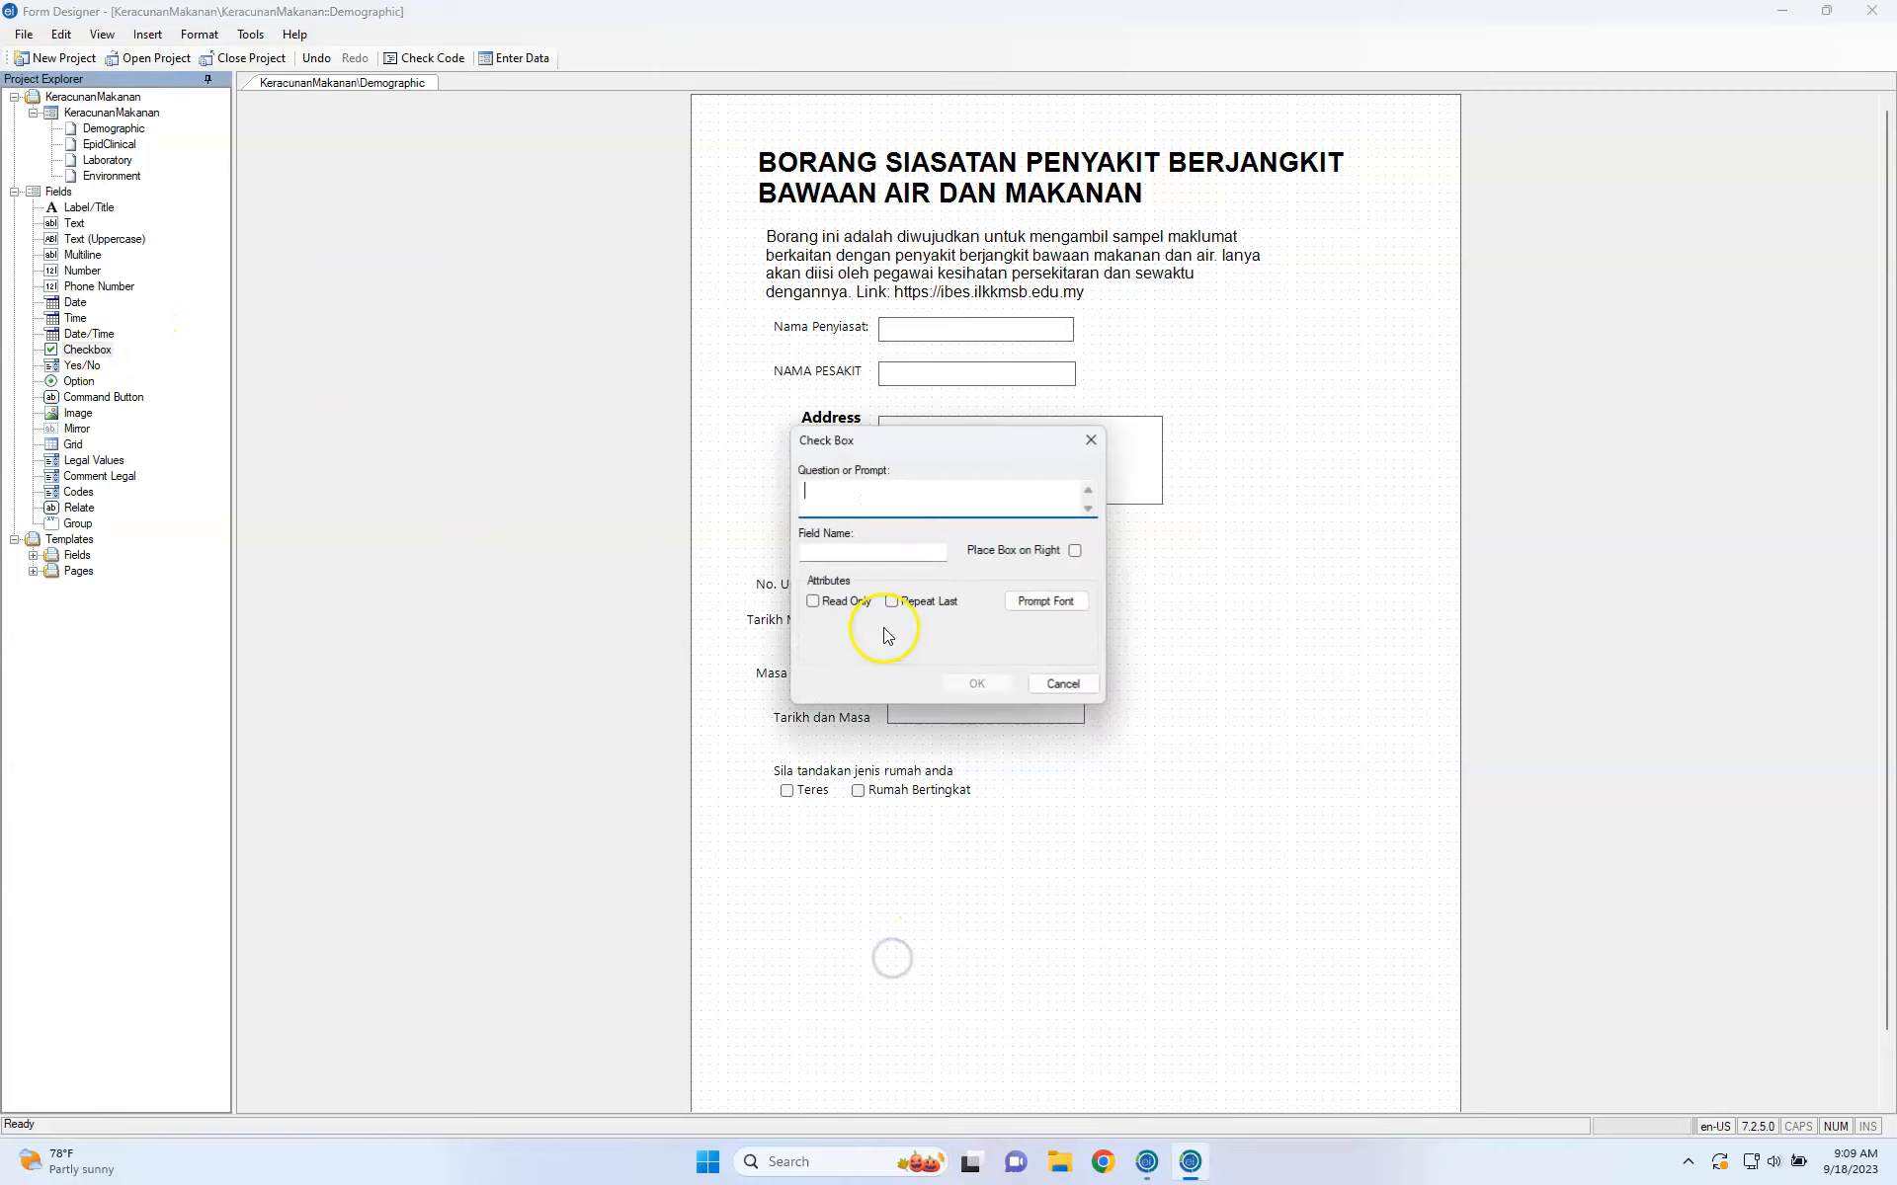
type("w")
left_click(901, 550)
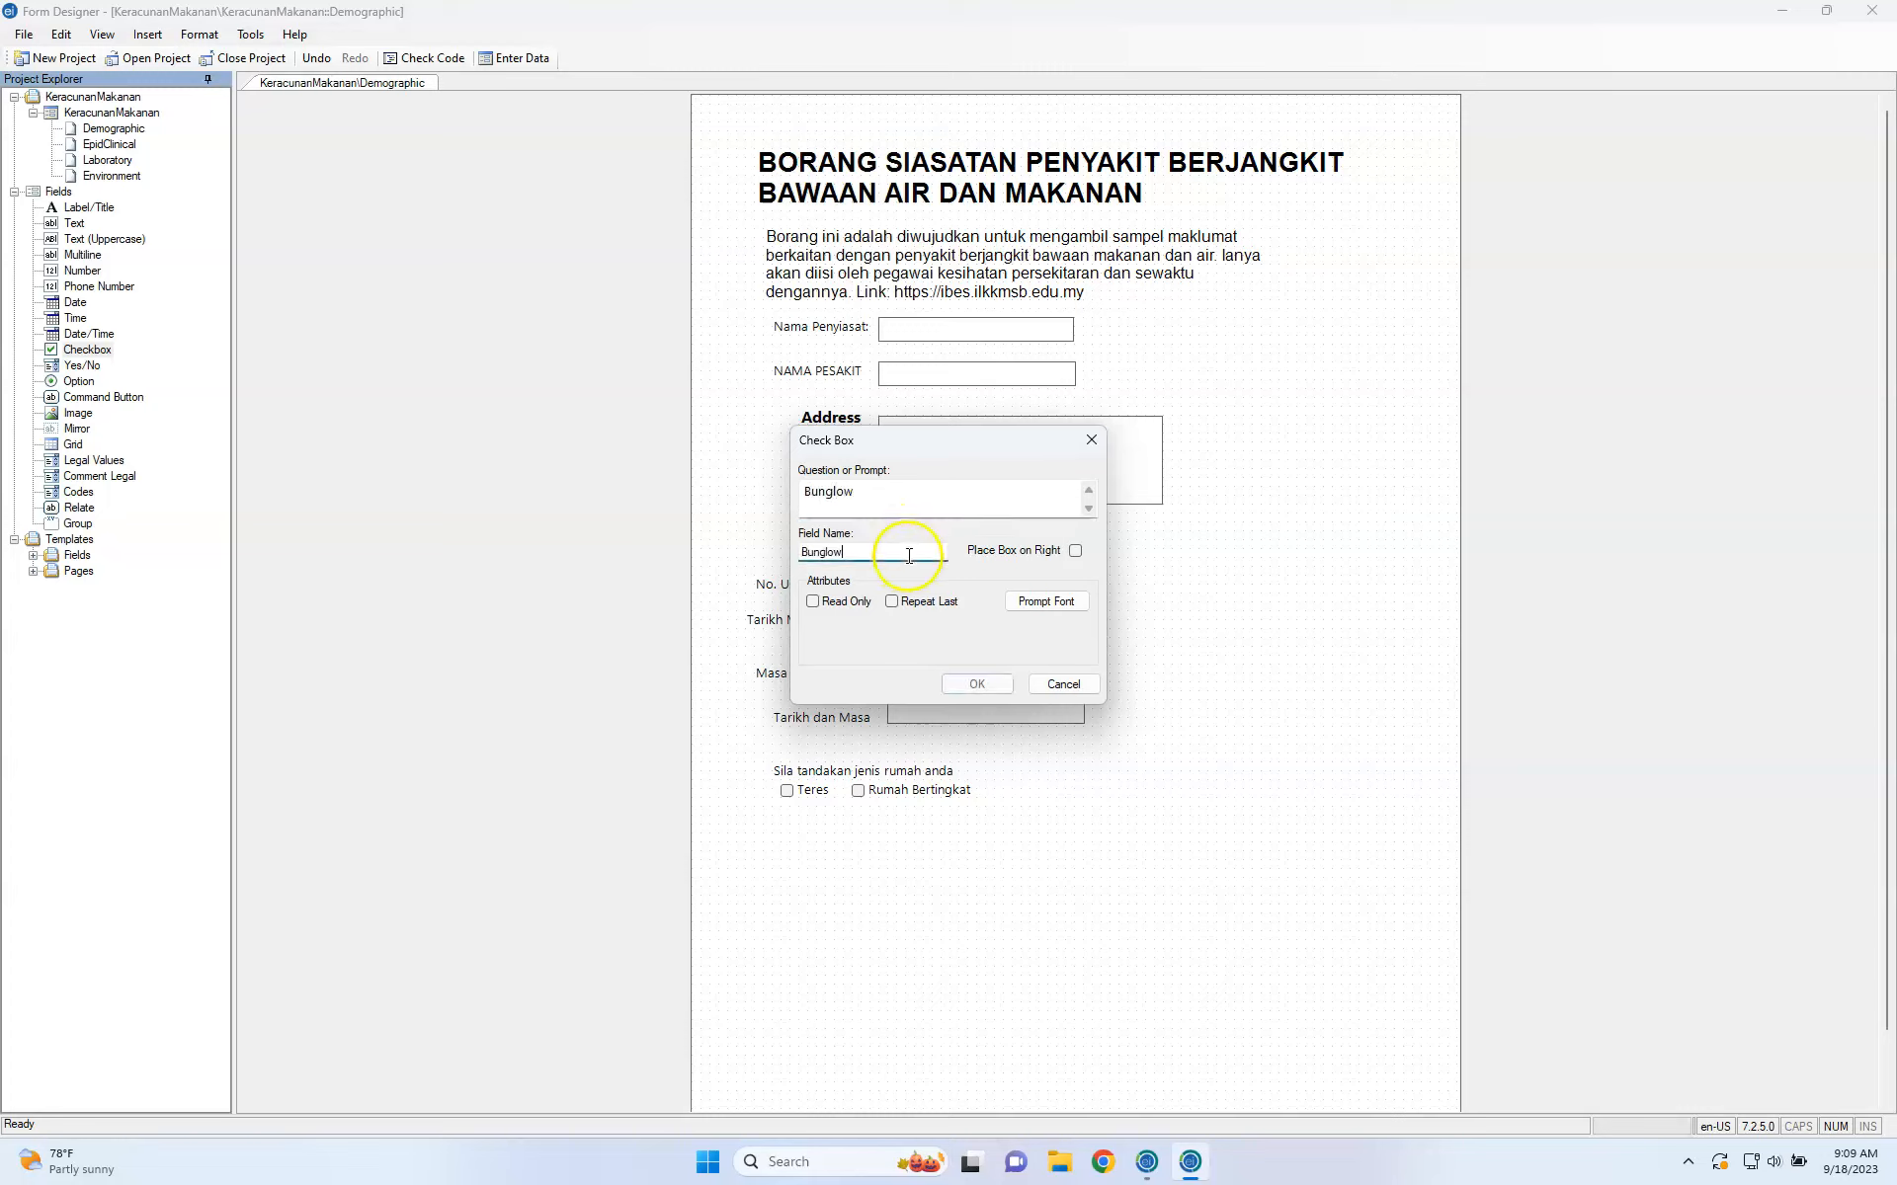
left_click(976, 683)
left_click_drag(86, 351, 91, 366)
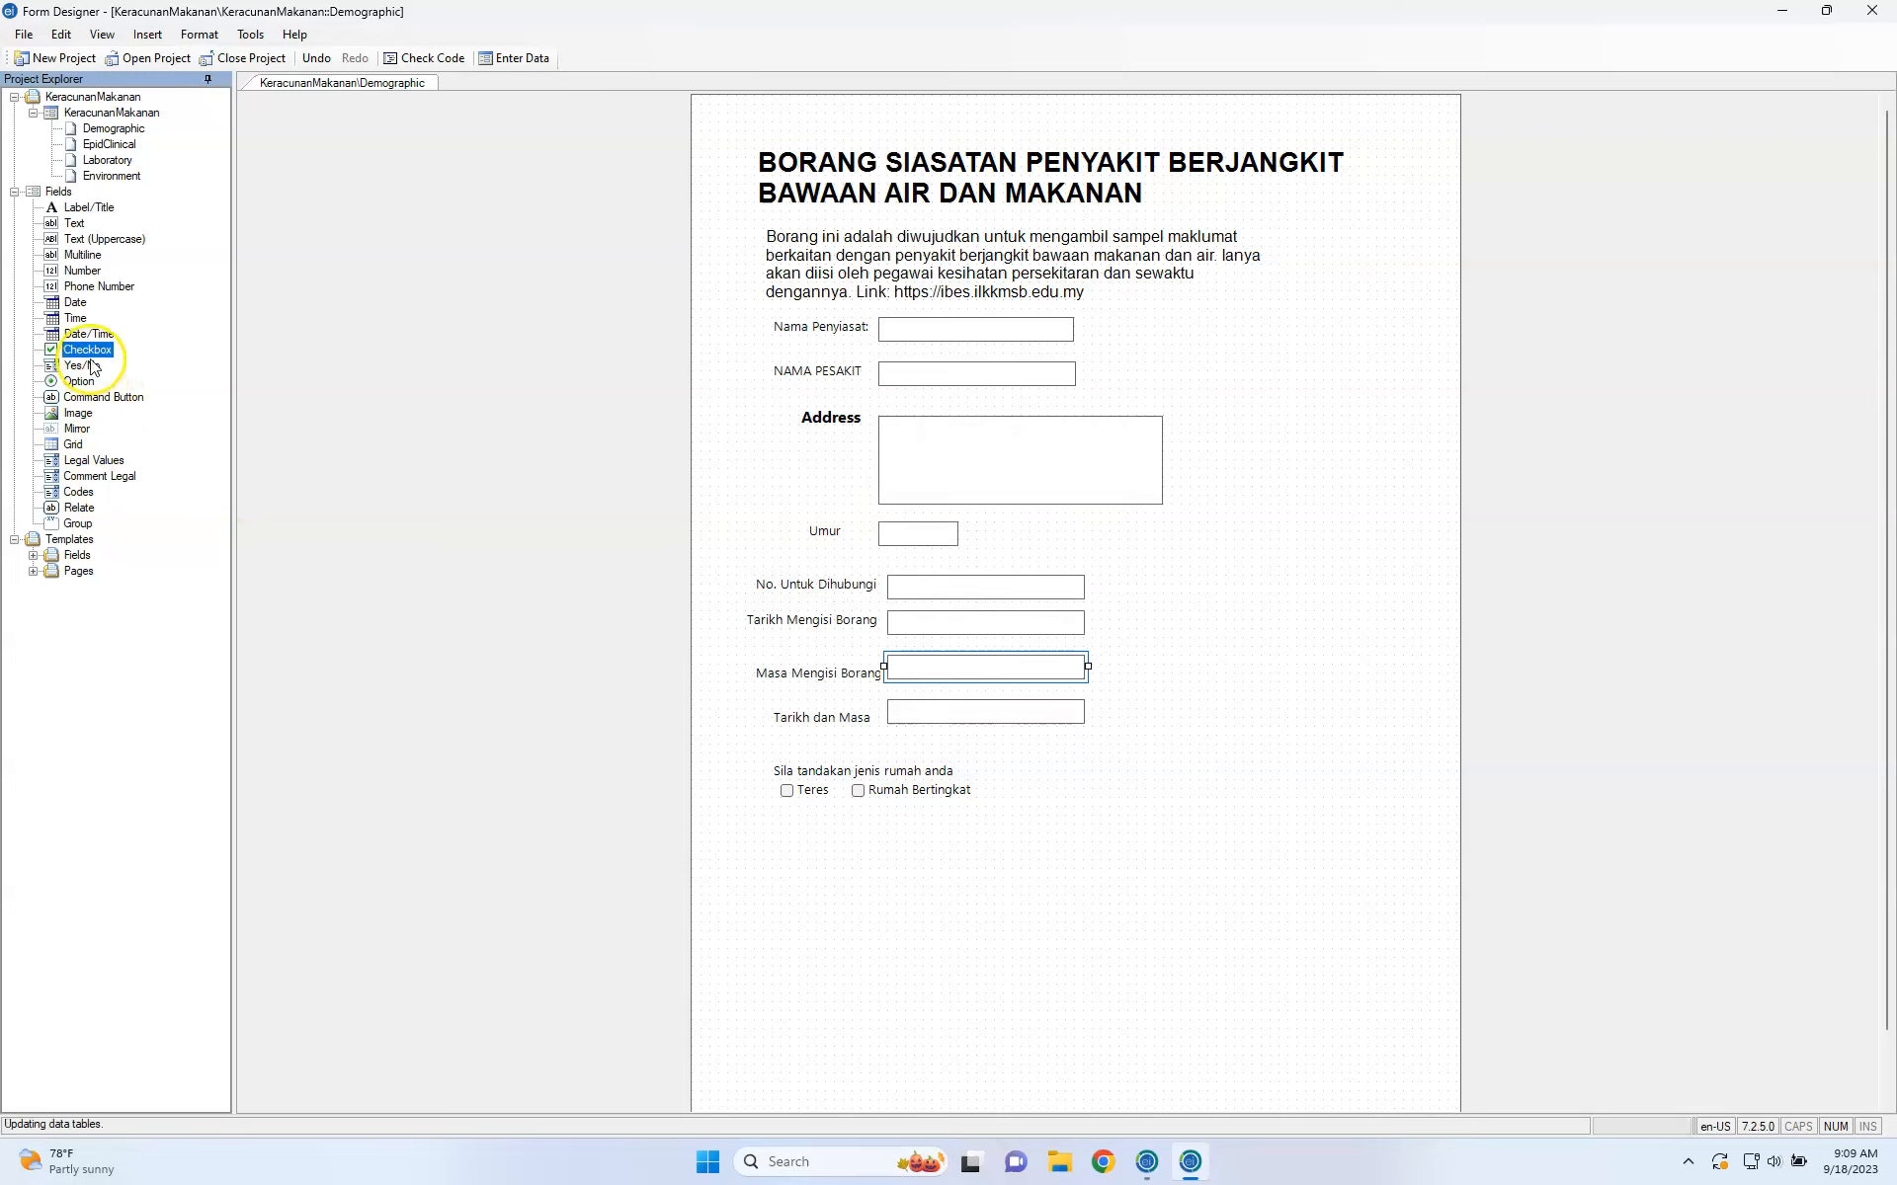
left_click(854, 823)
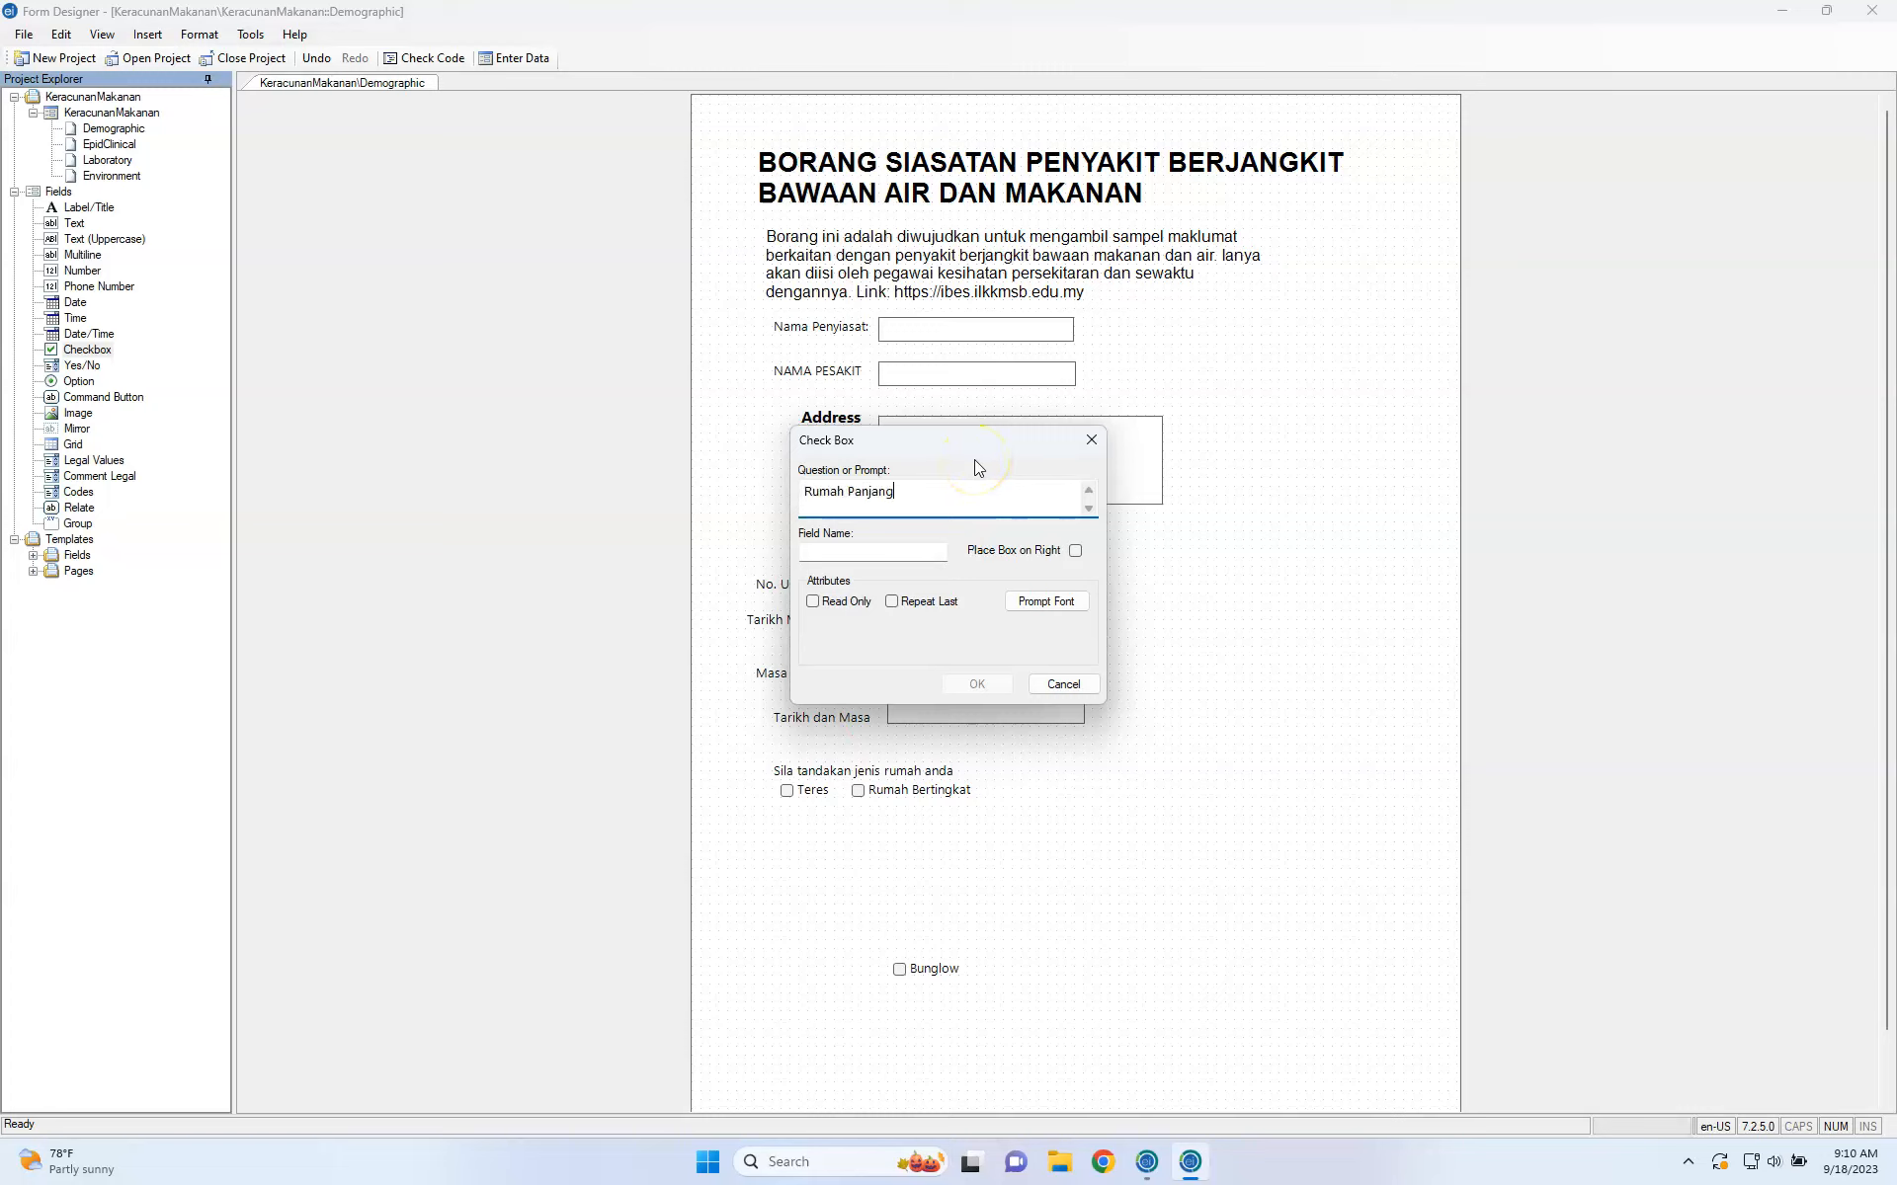
Confirm the Rumah Panjang checkbox and line it and Bunglow up beside Rumah Bertingkat.
left_click(976, 684)
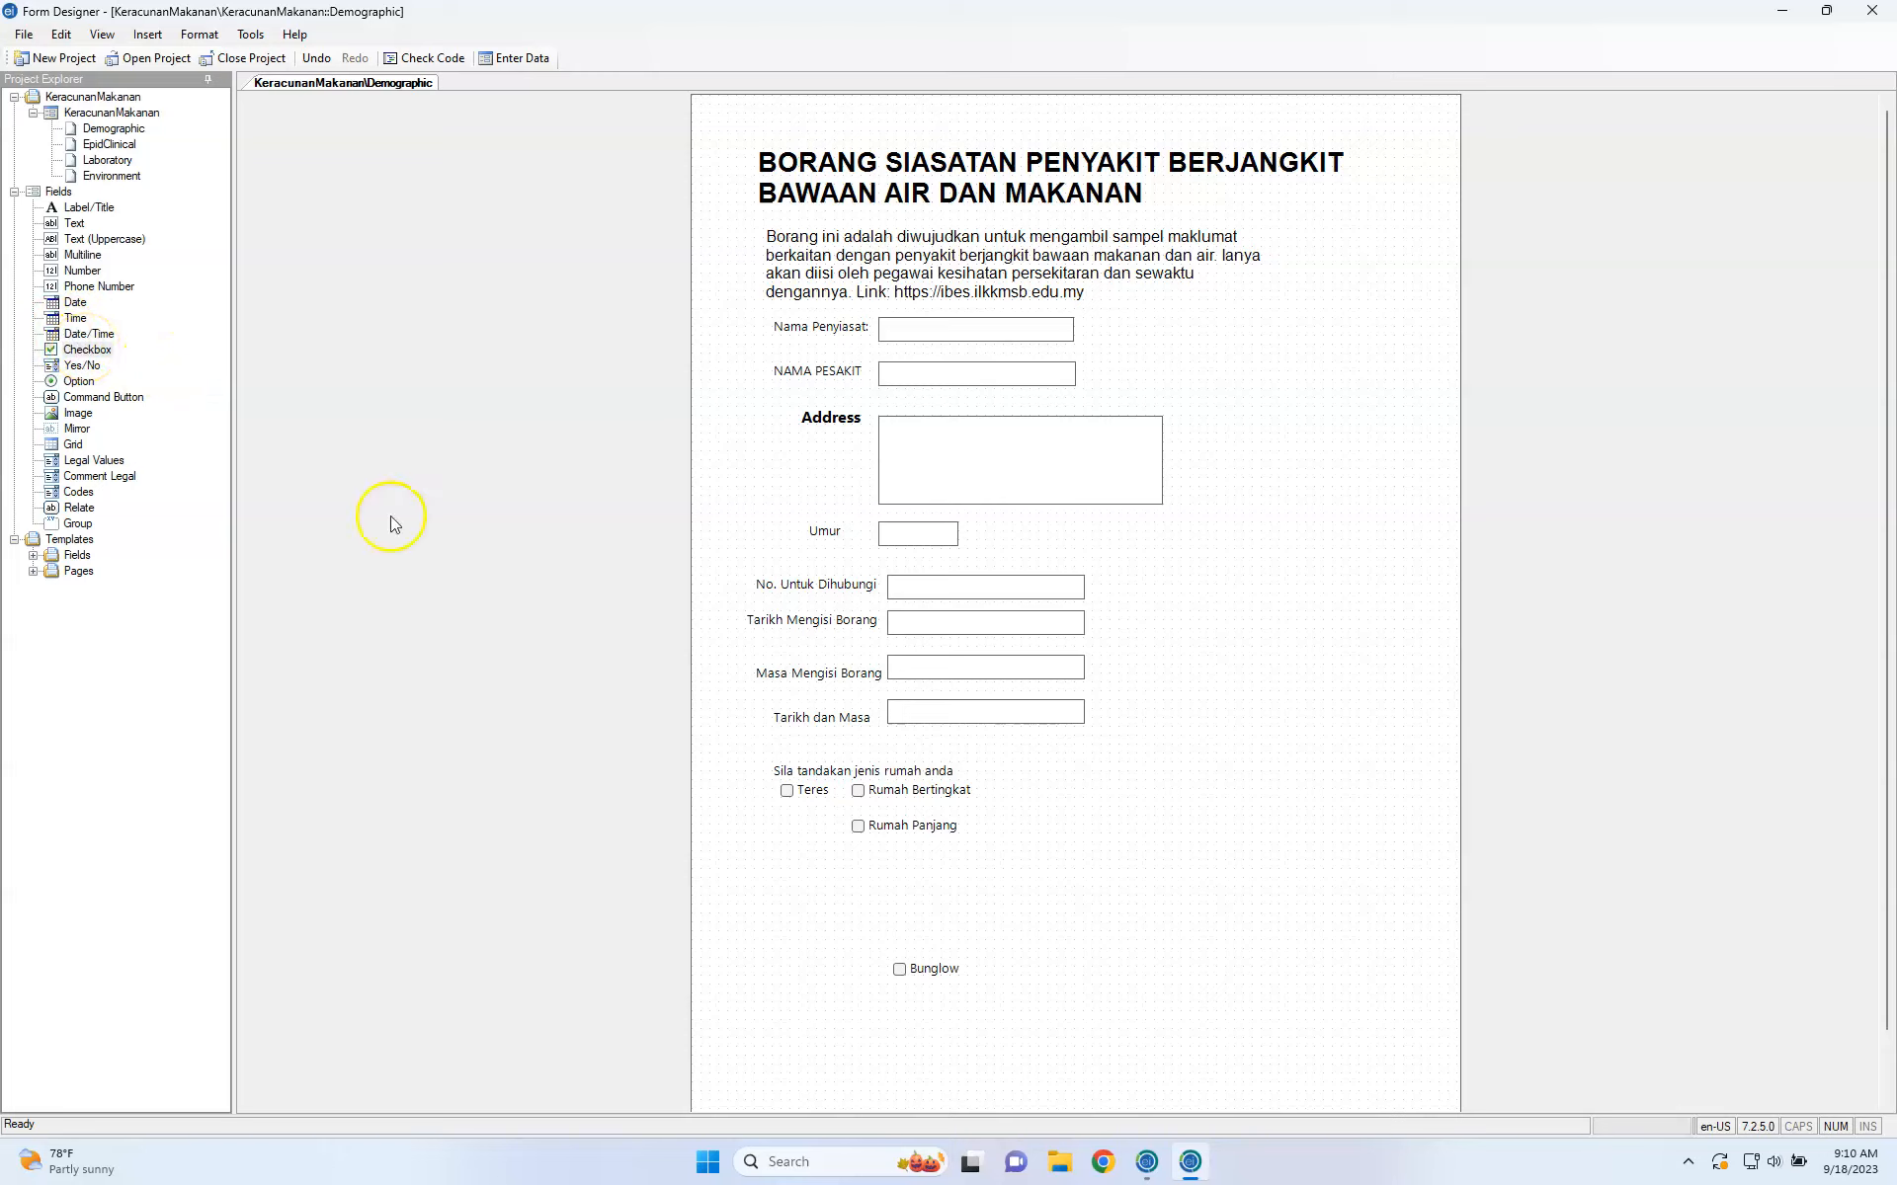
left_click_drag(965, 829, 1077, 793)
left_click(896, 971)
left_click_drag(896, 971, 1104, 805)
Nudge Rumah Bertingkat left and shift the question with its four checkboxes slightly down.
left_click(1044, 873)
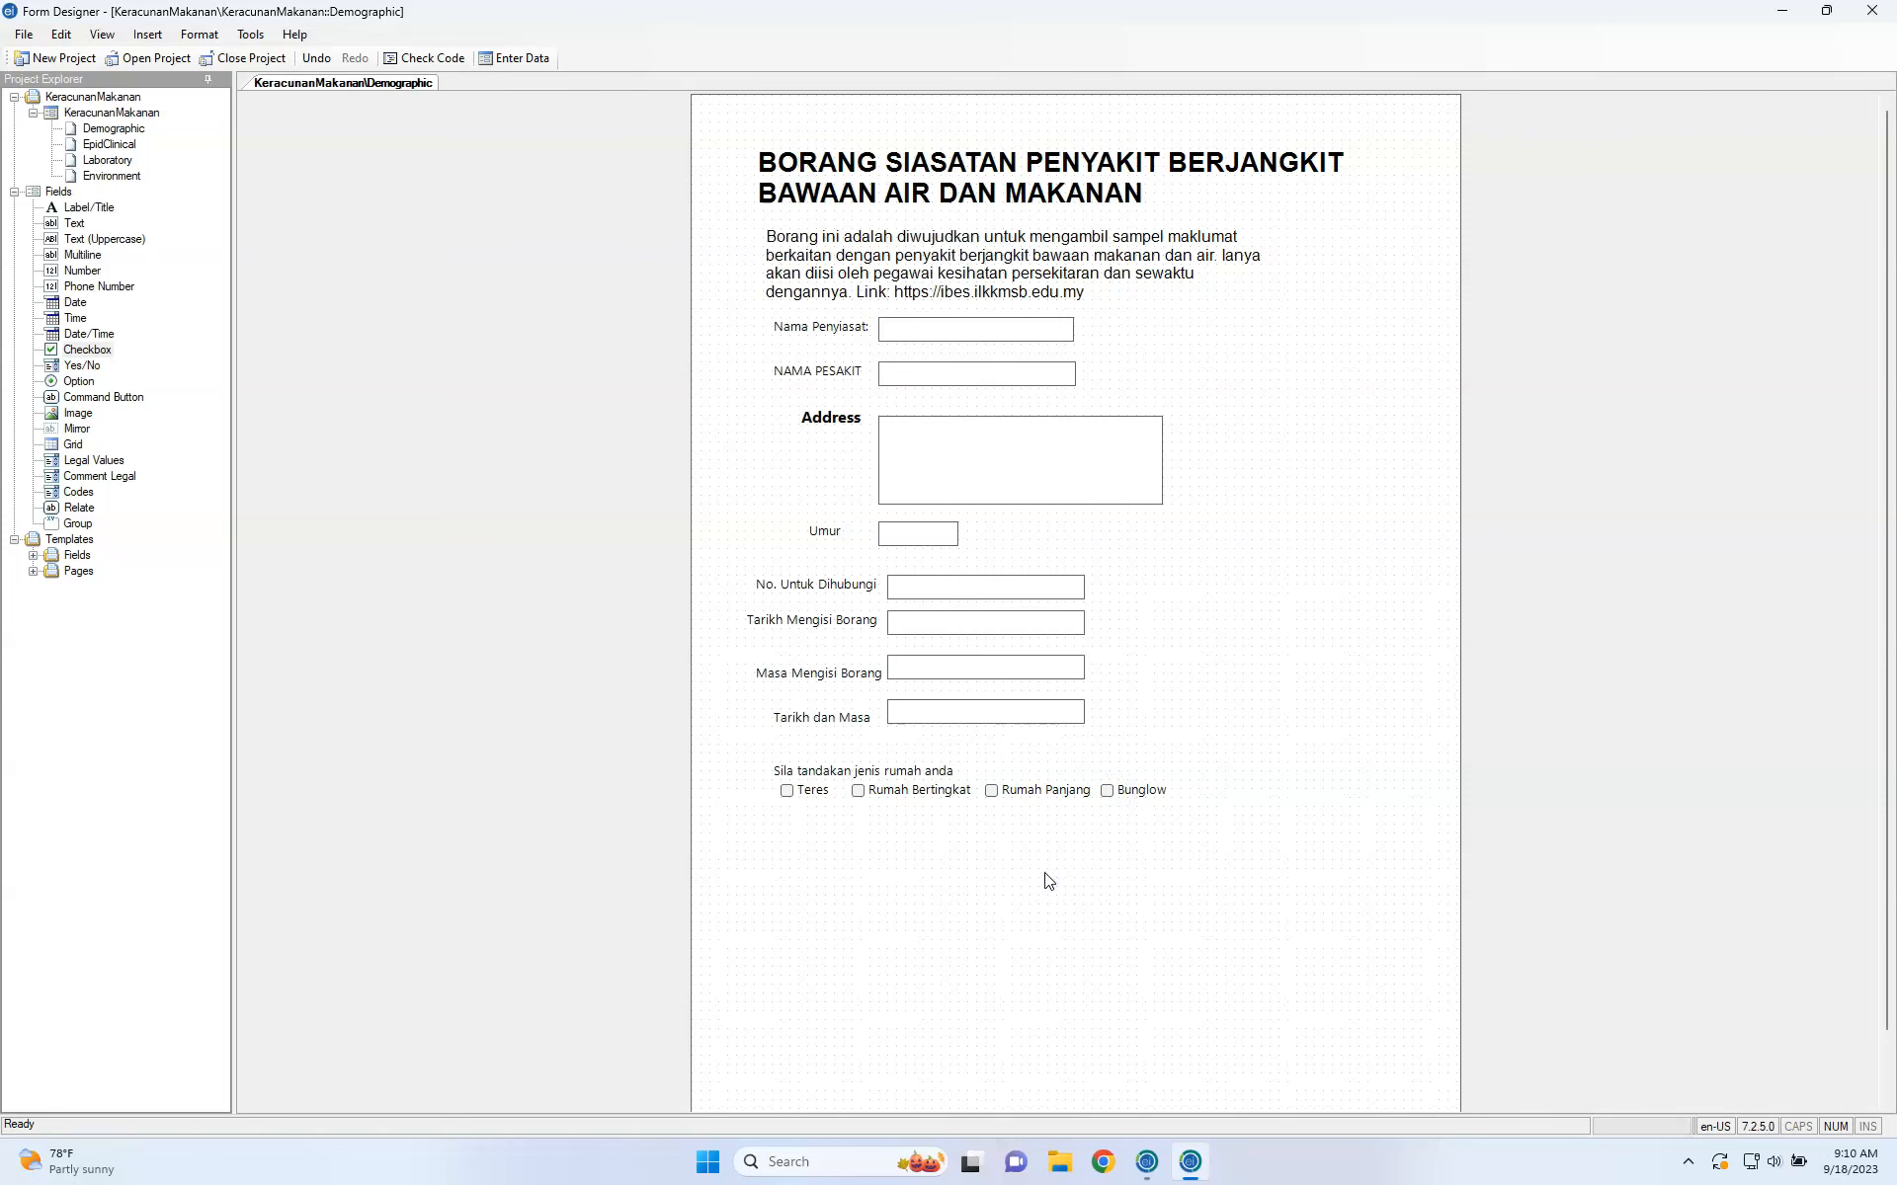
mouse_move(889, 803)
left_mouse_down()
mouse_move(885, 787)
mouse_move(915, 807)
left_mouse_up()
left_click_drag(763, 755, 1249, 835)
left_click_drag(1080, 791, 1109, 814)
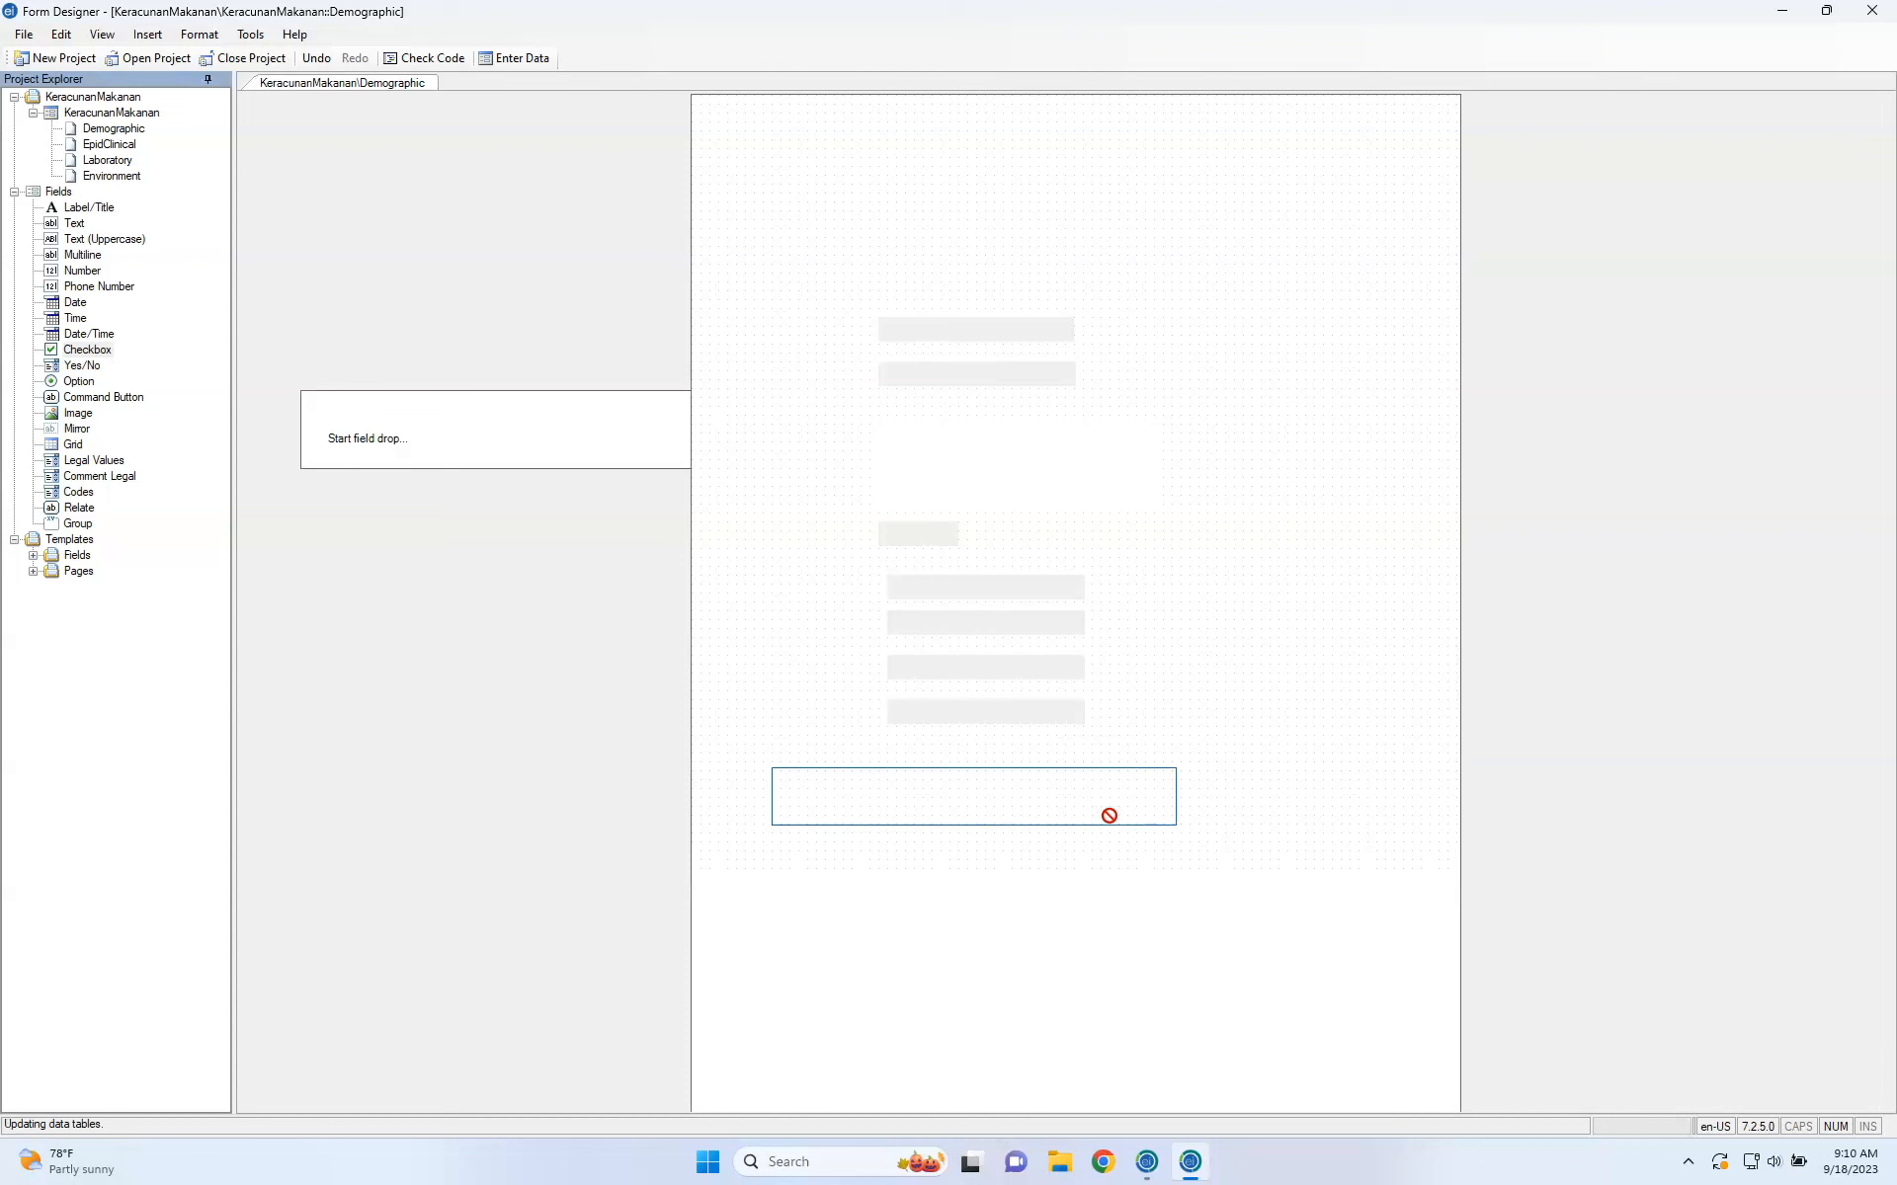
left_click(1067, 892)
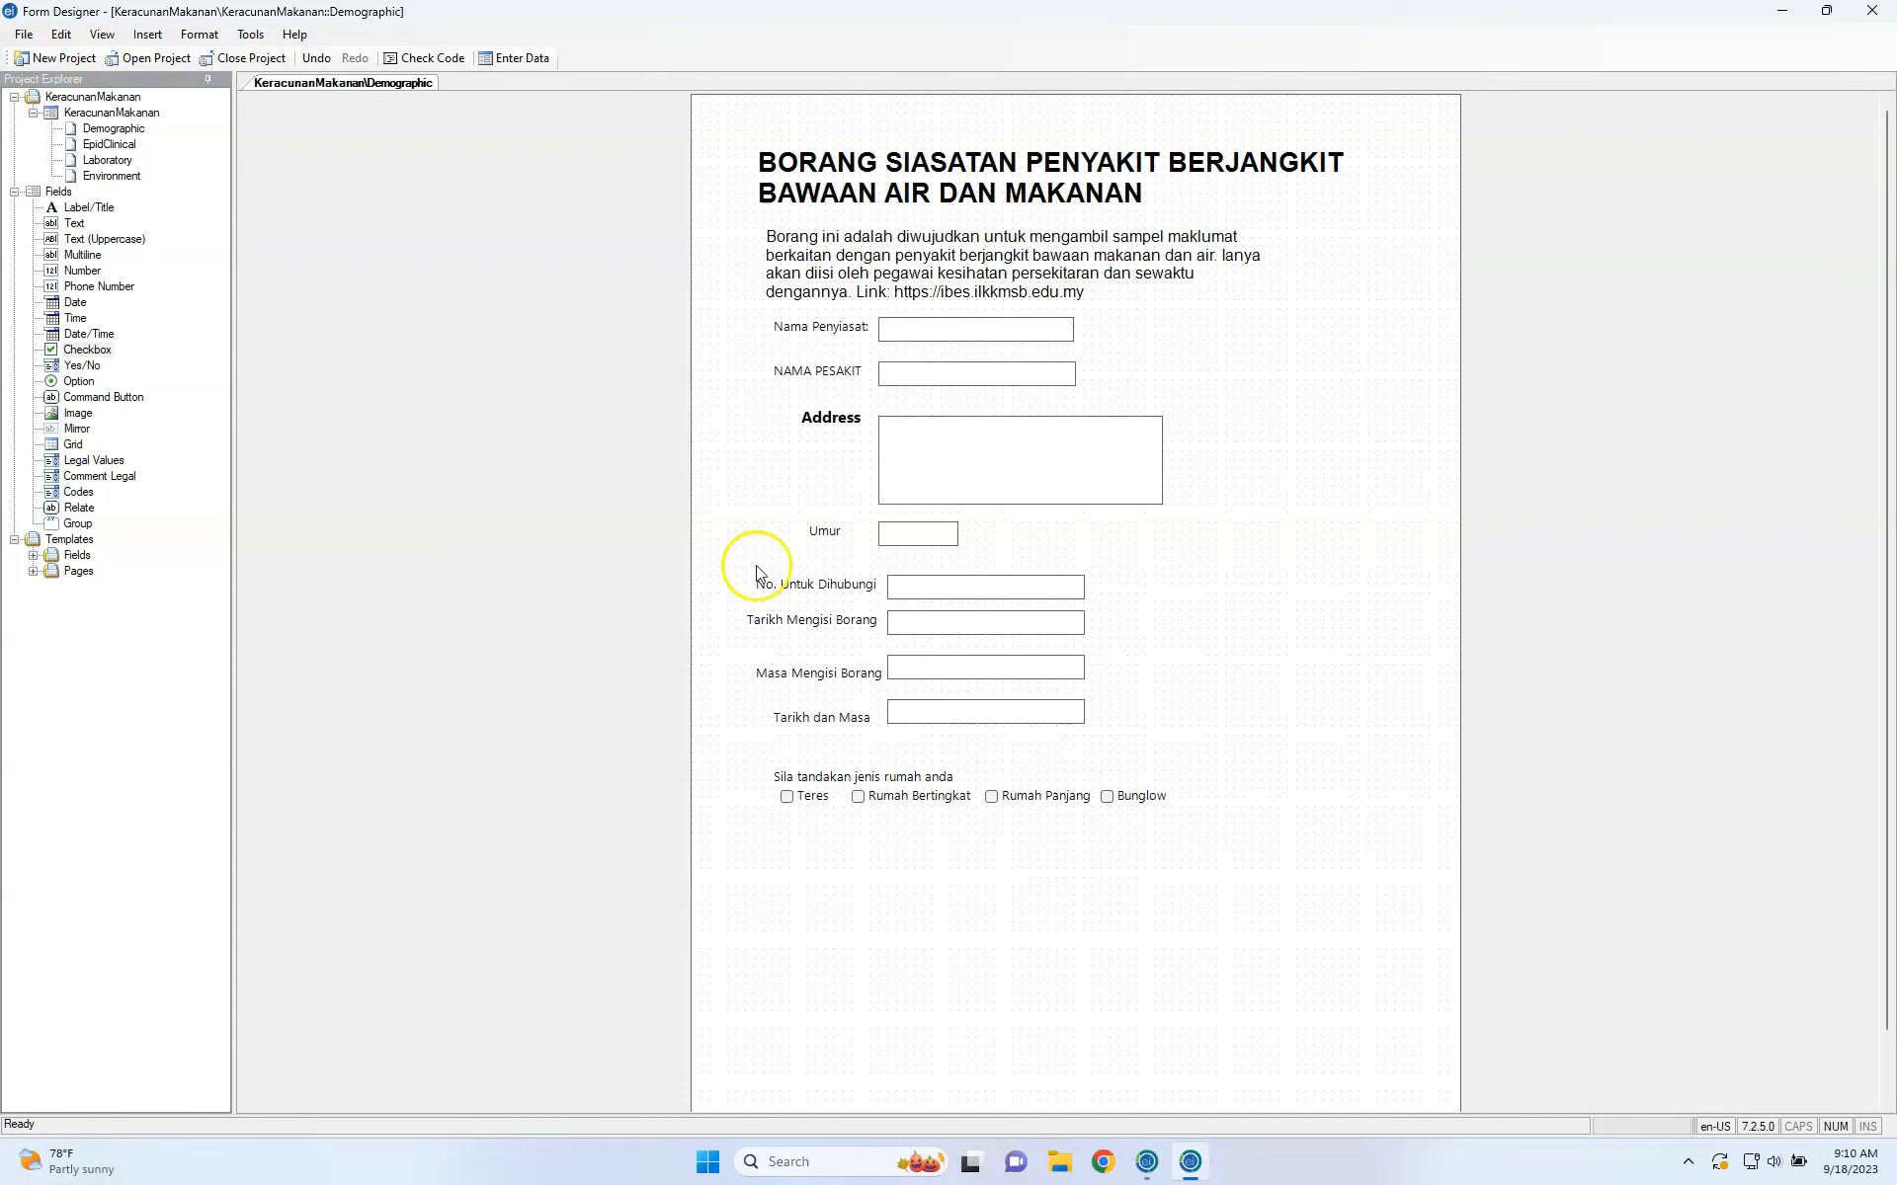
Add a group box prompted 'Jenis Rumah' below the checkboxes and move it left.
left_click(78, 528)
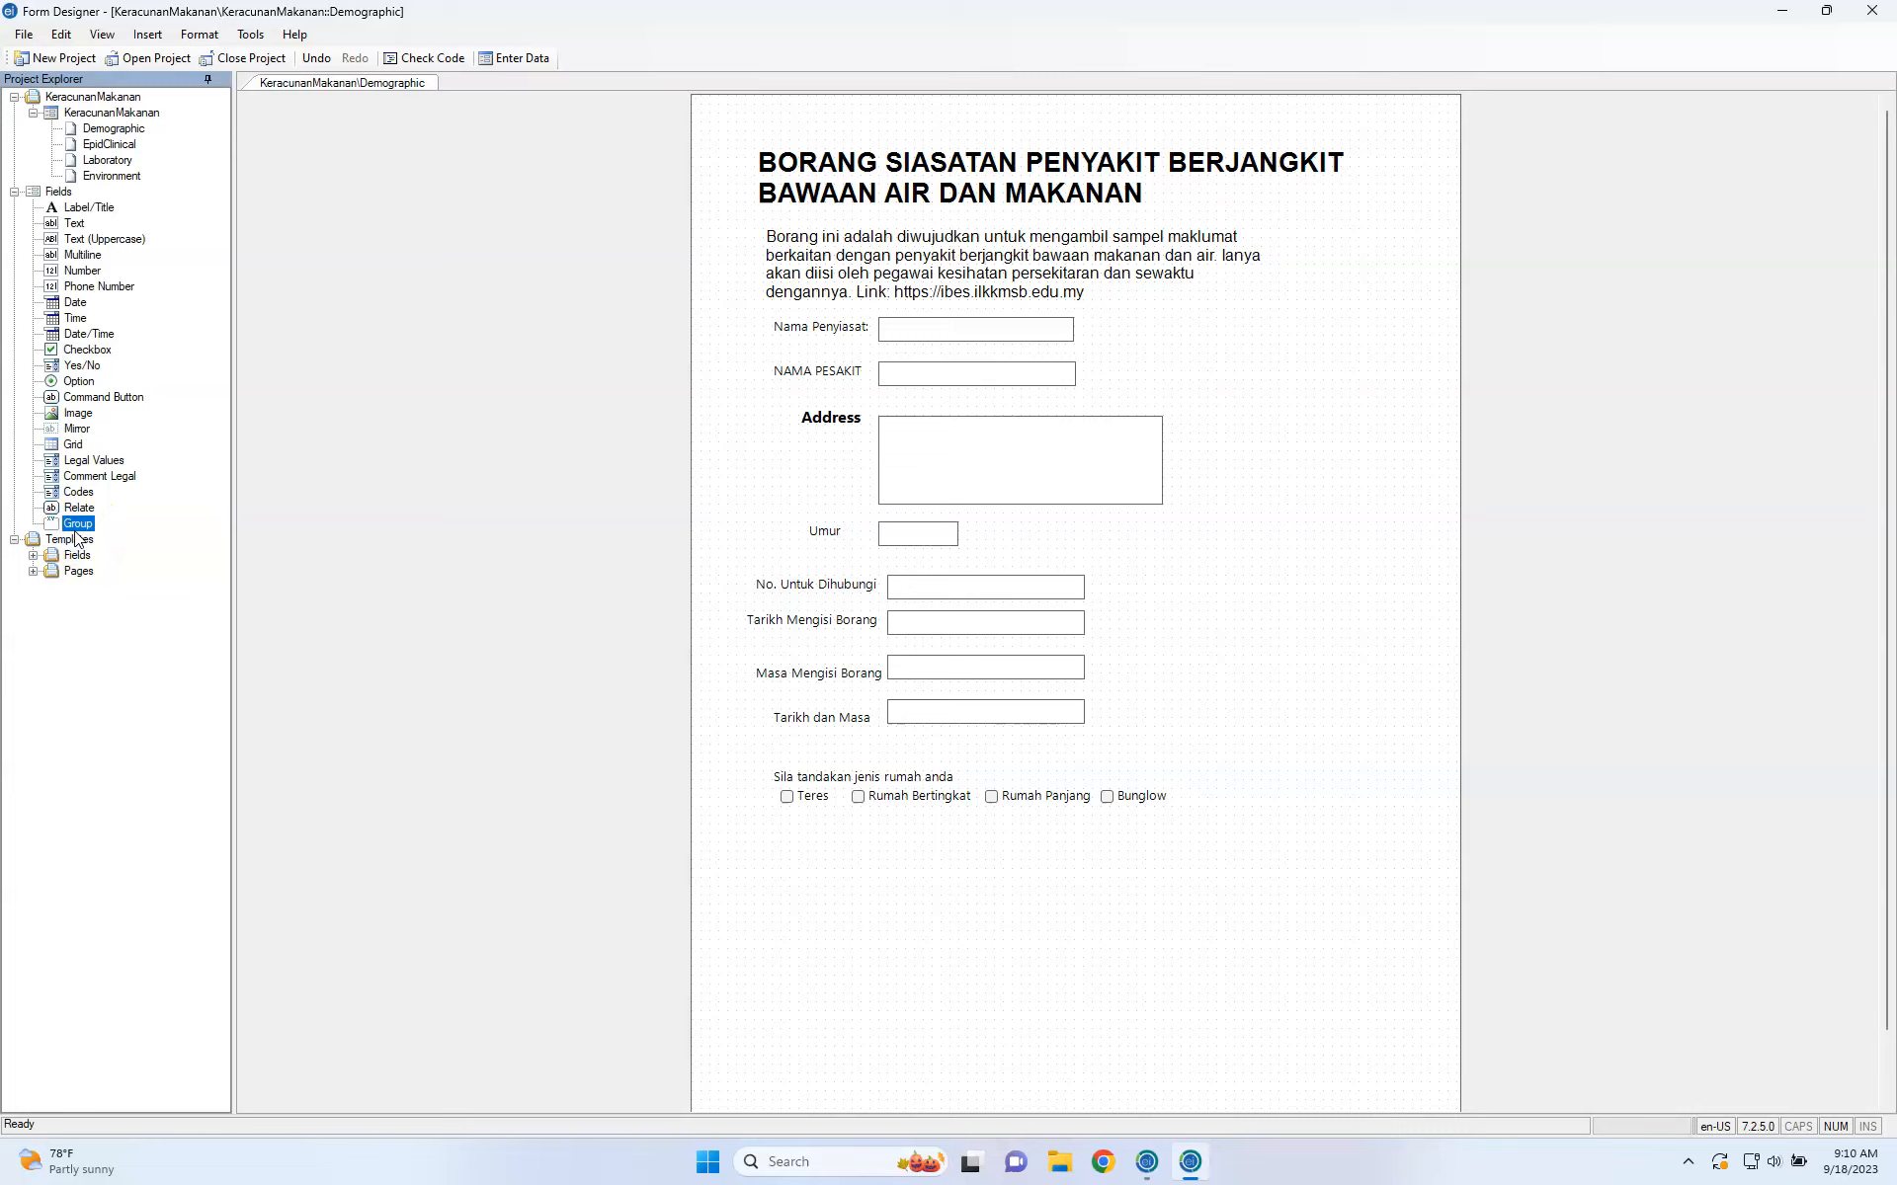
left_click_drag(77, 538, 899, 869)
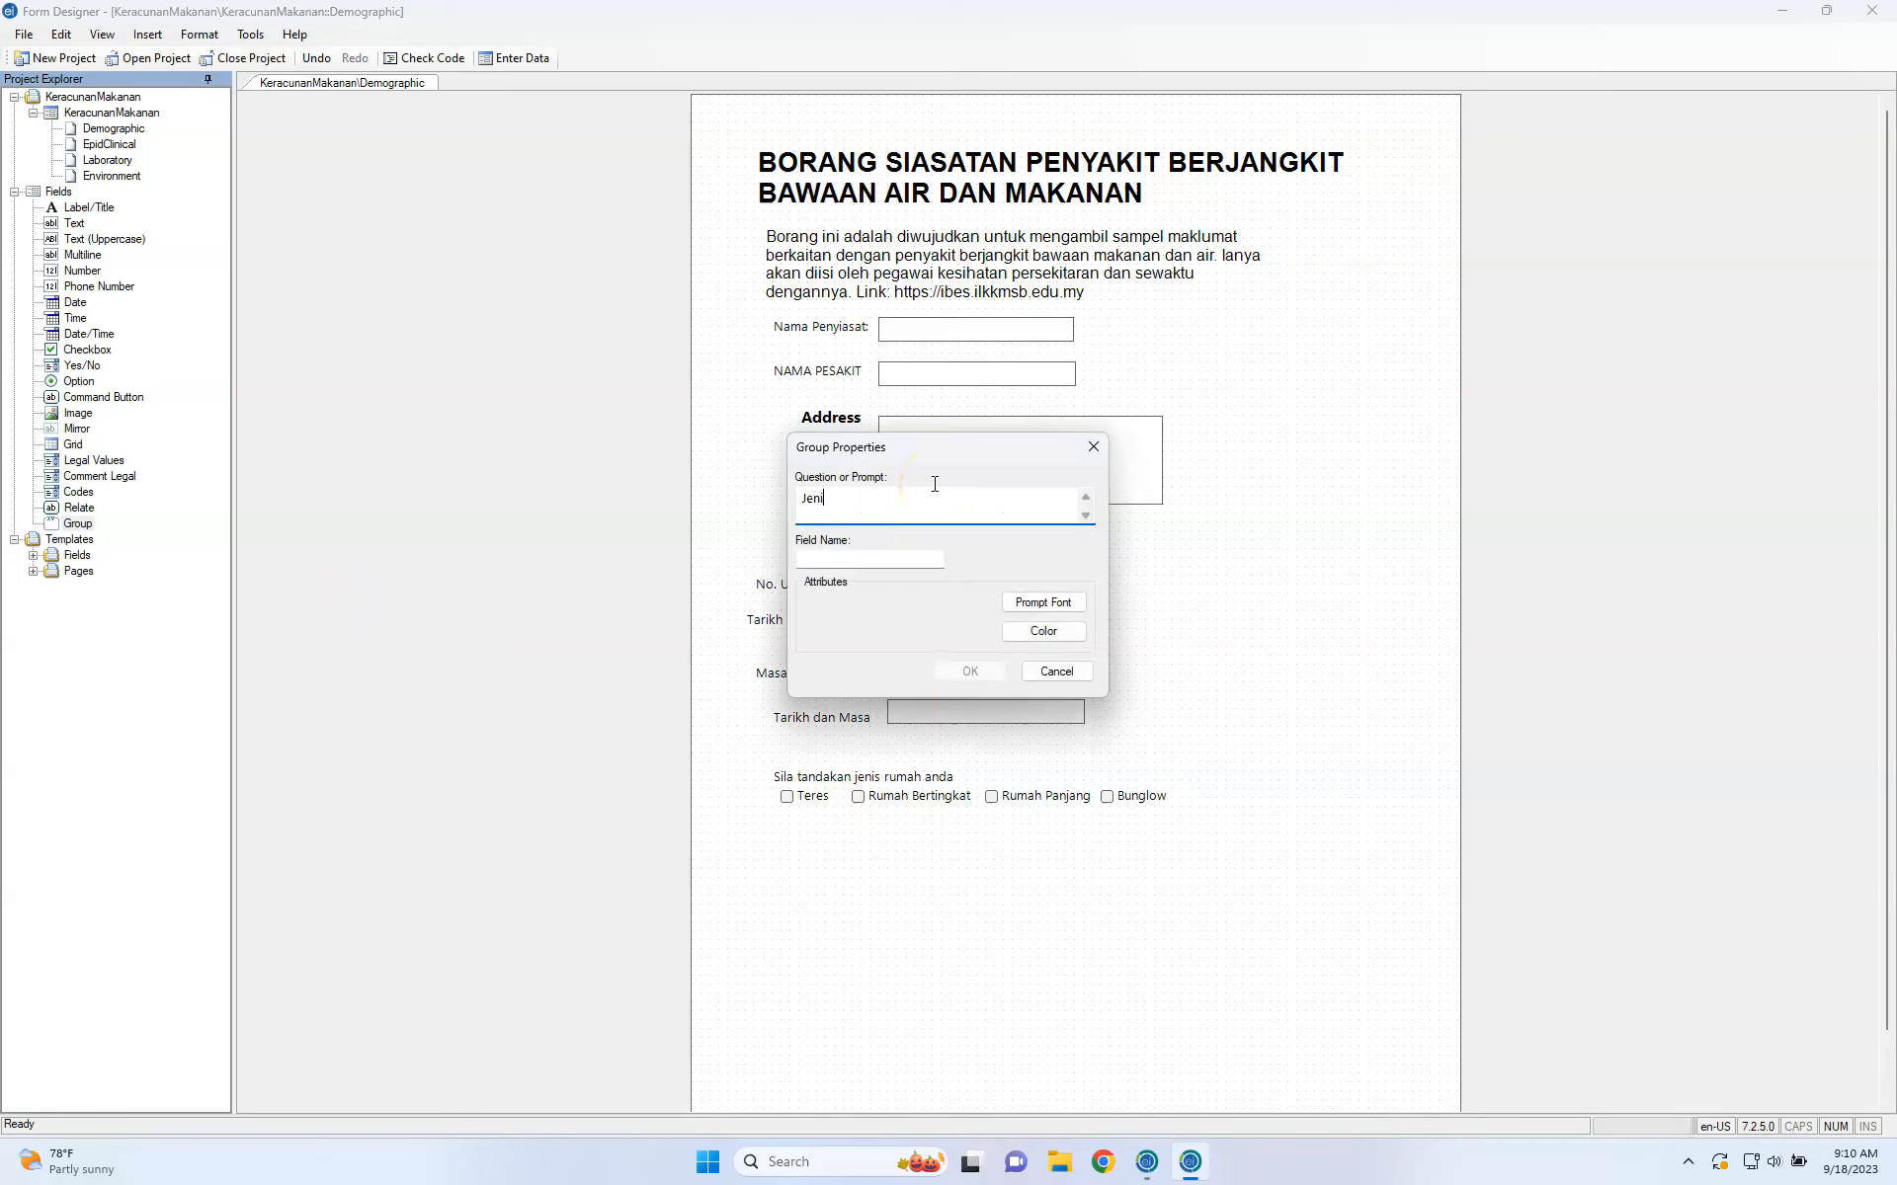
key("Tab")
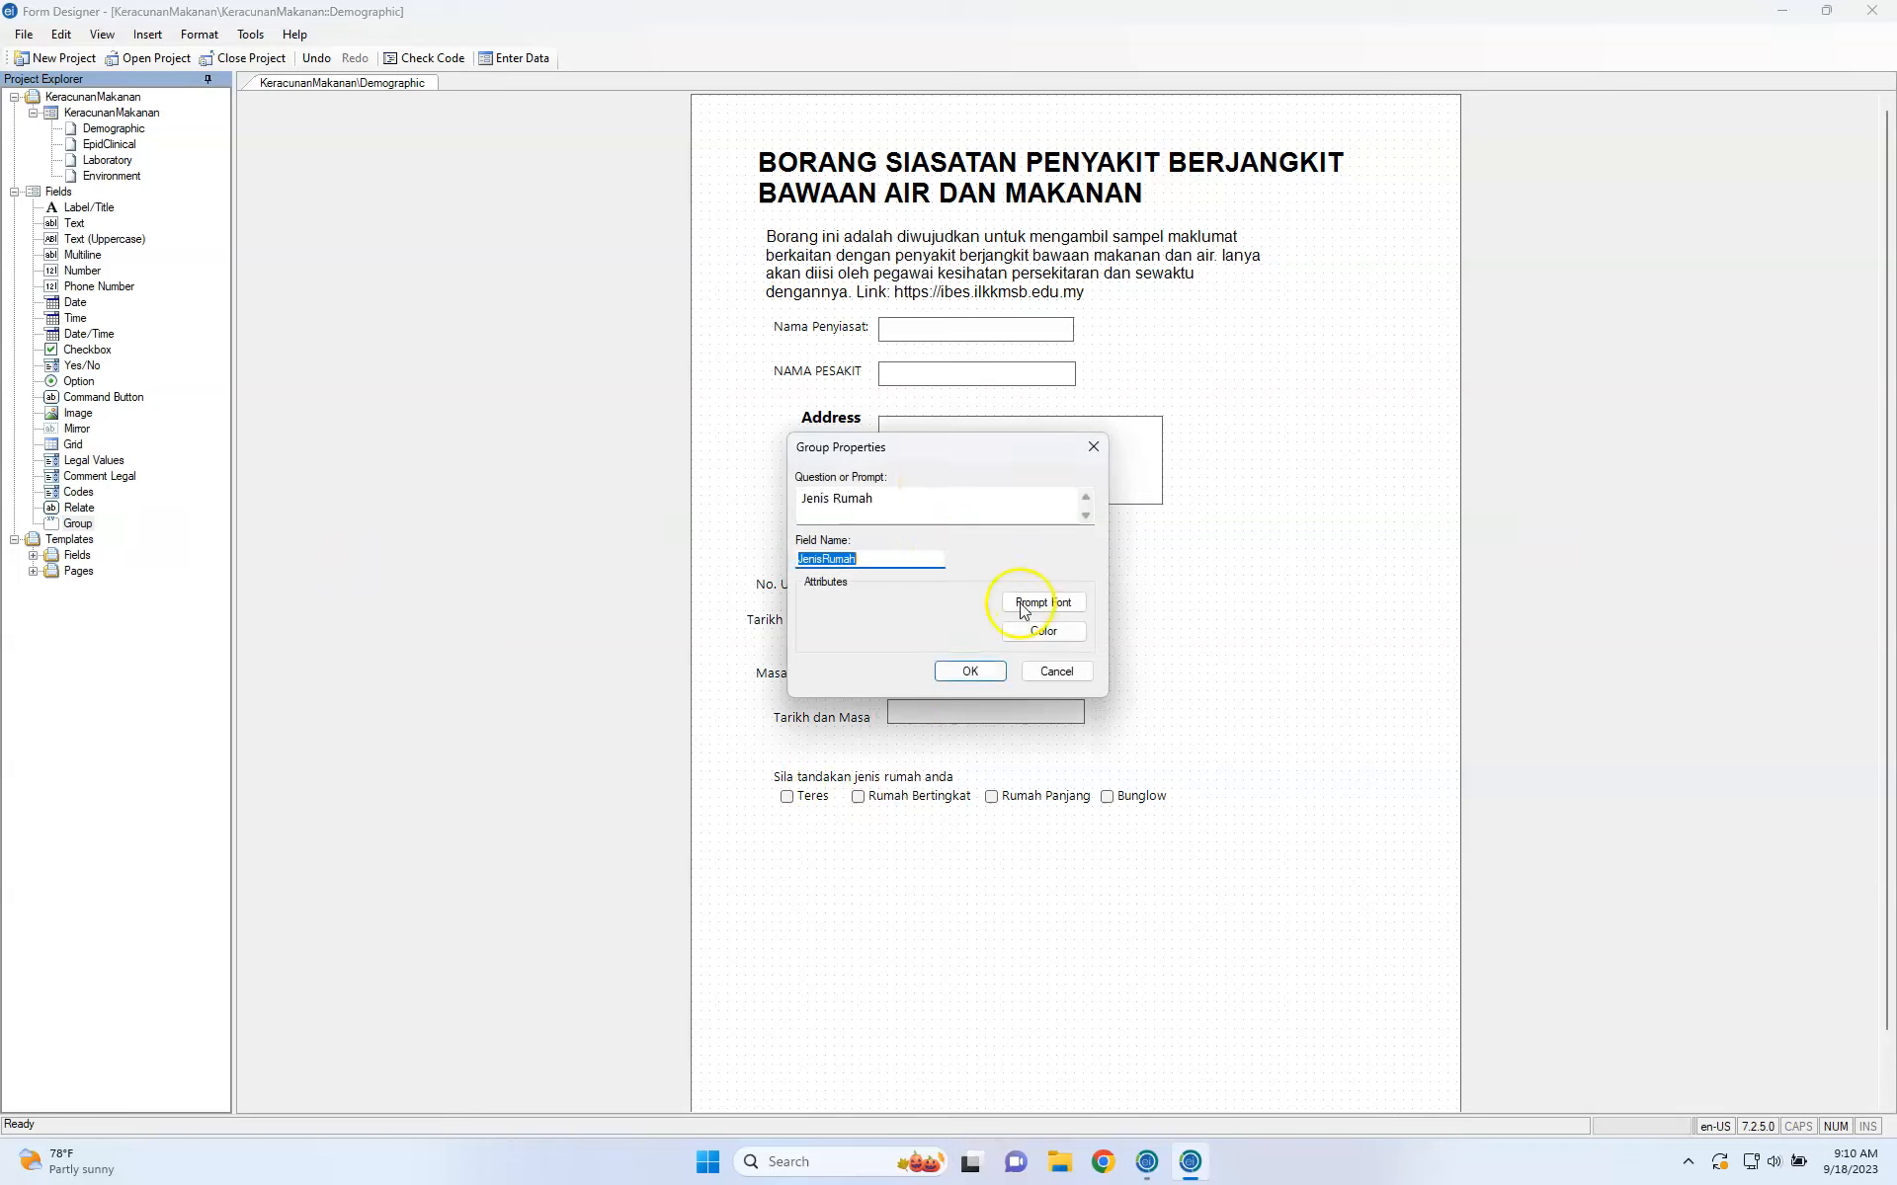
left_click(970, 670)
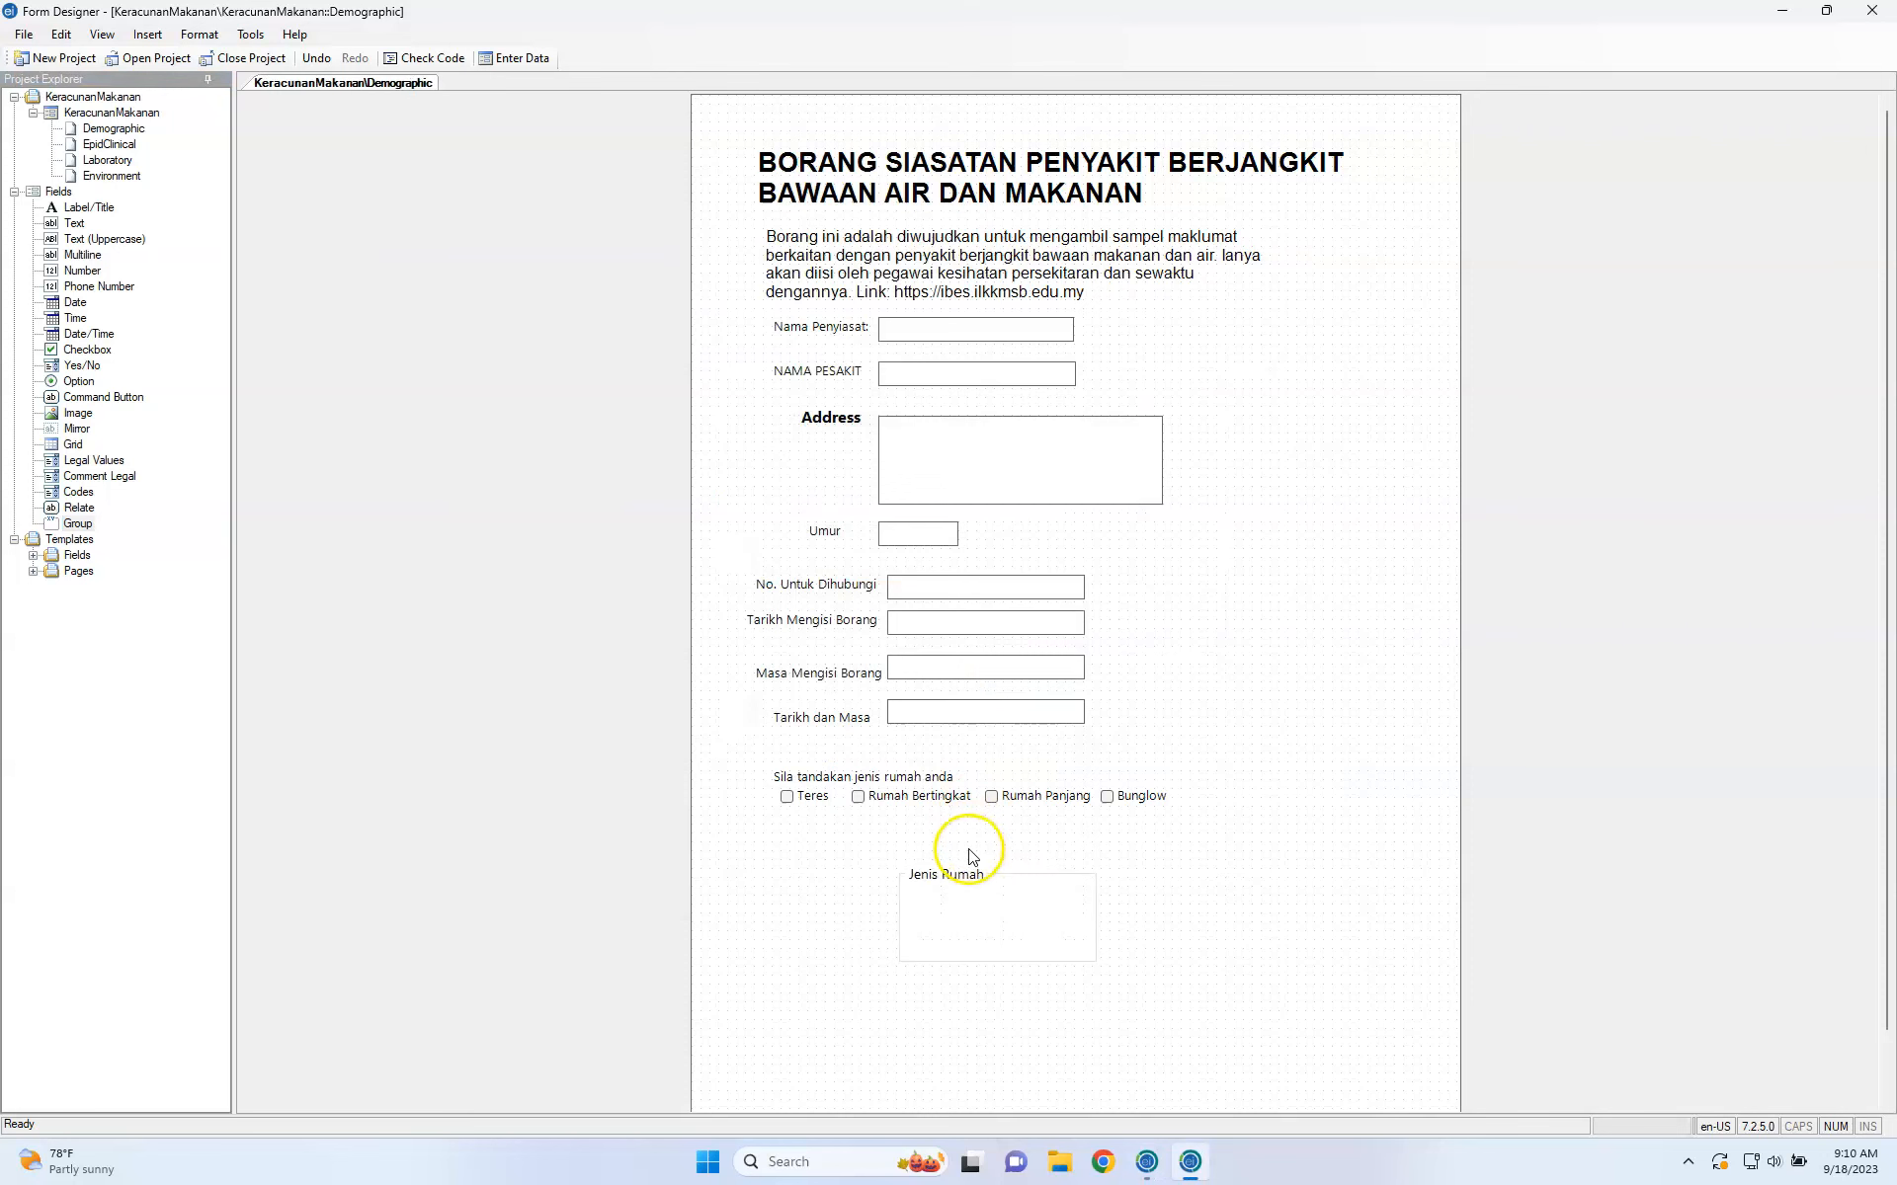
left_click_drag(1003, 880, 897, 860)
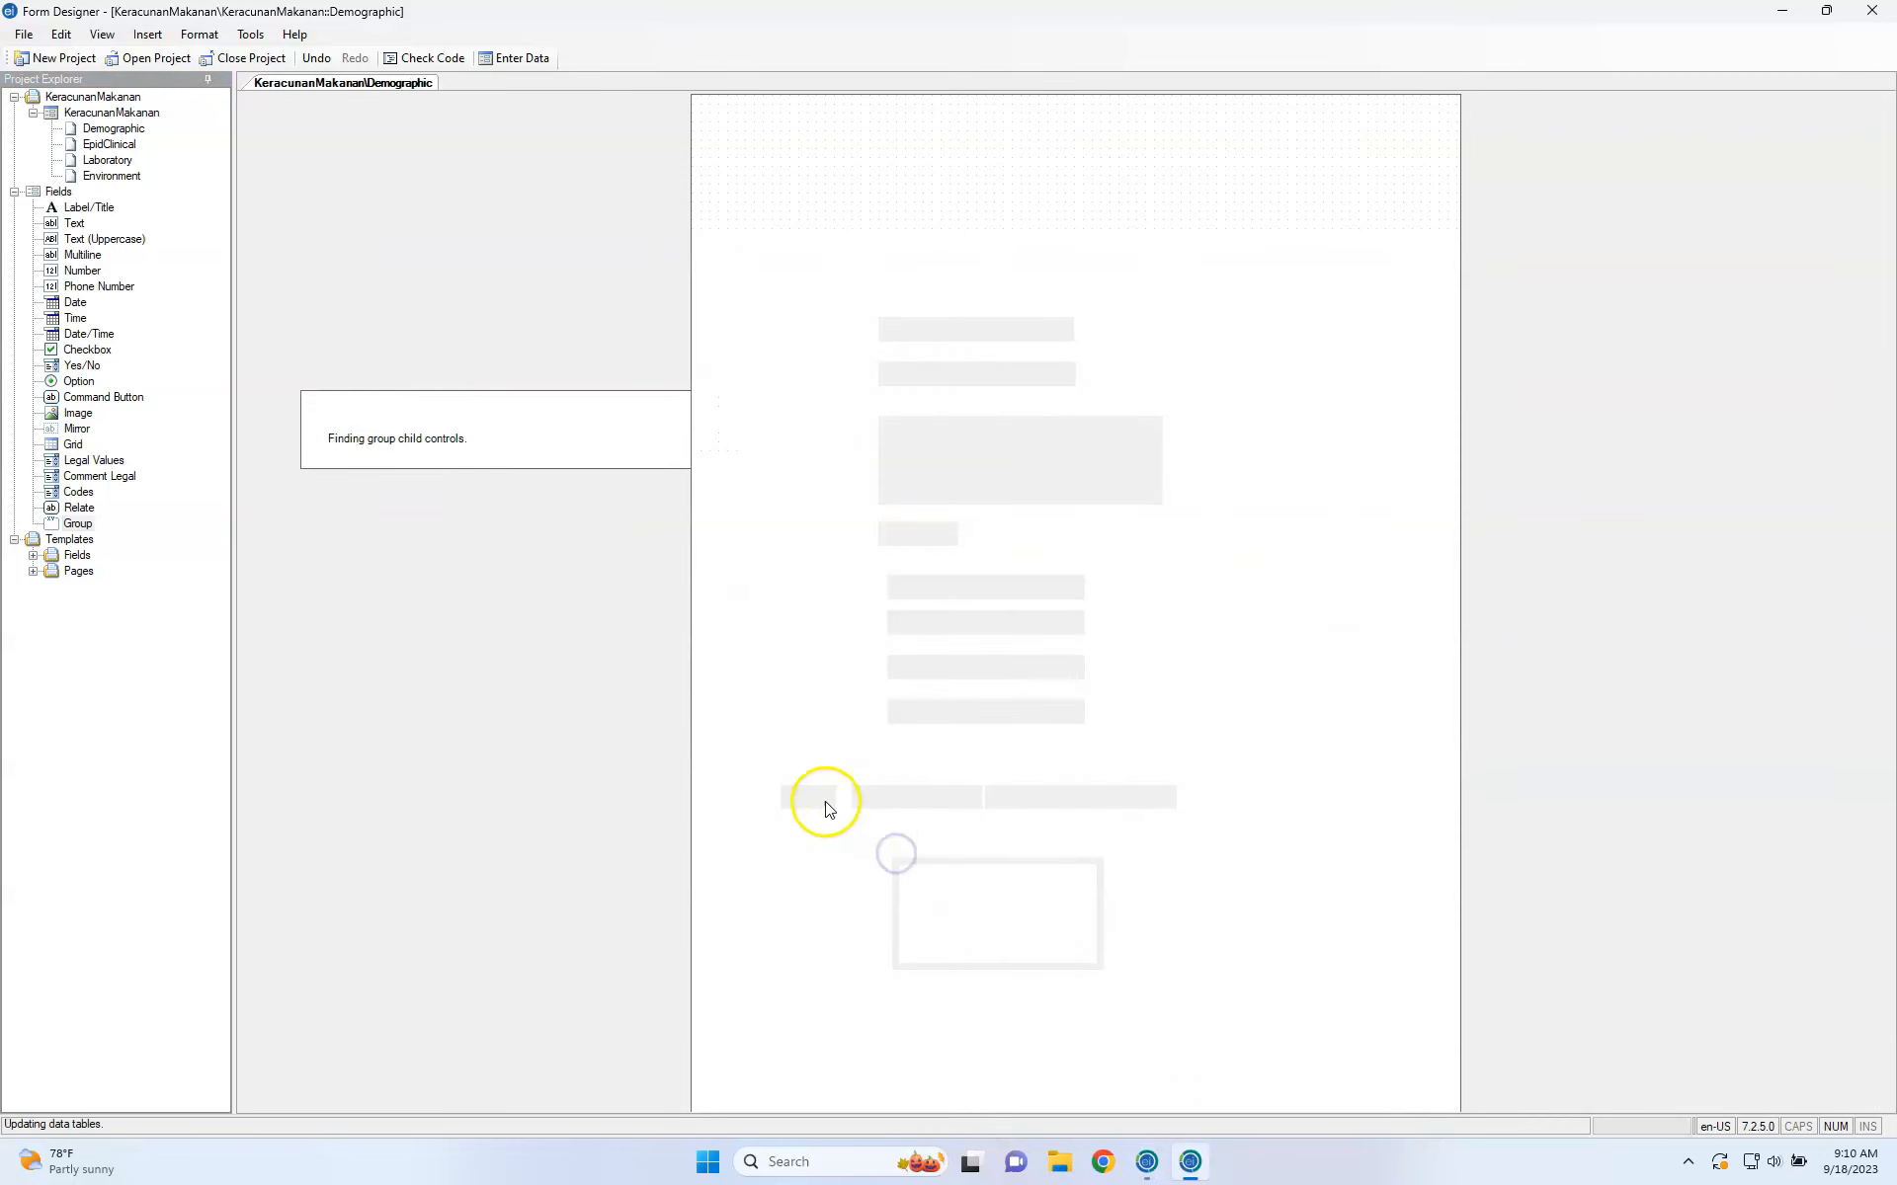
Stack Teres, Rumah Bertingkat, Rumah Panjang and Bunglow inside the group, then fit and reposition it.
left_click_drag(812, 802, 840, 880)
left_click_drag(881, 795, 894, 991)
left_click(934, 926)
left_click_drag(1037, 795, 882, 911)
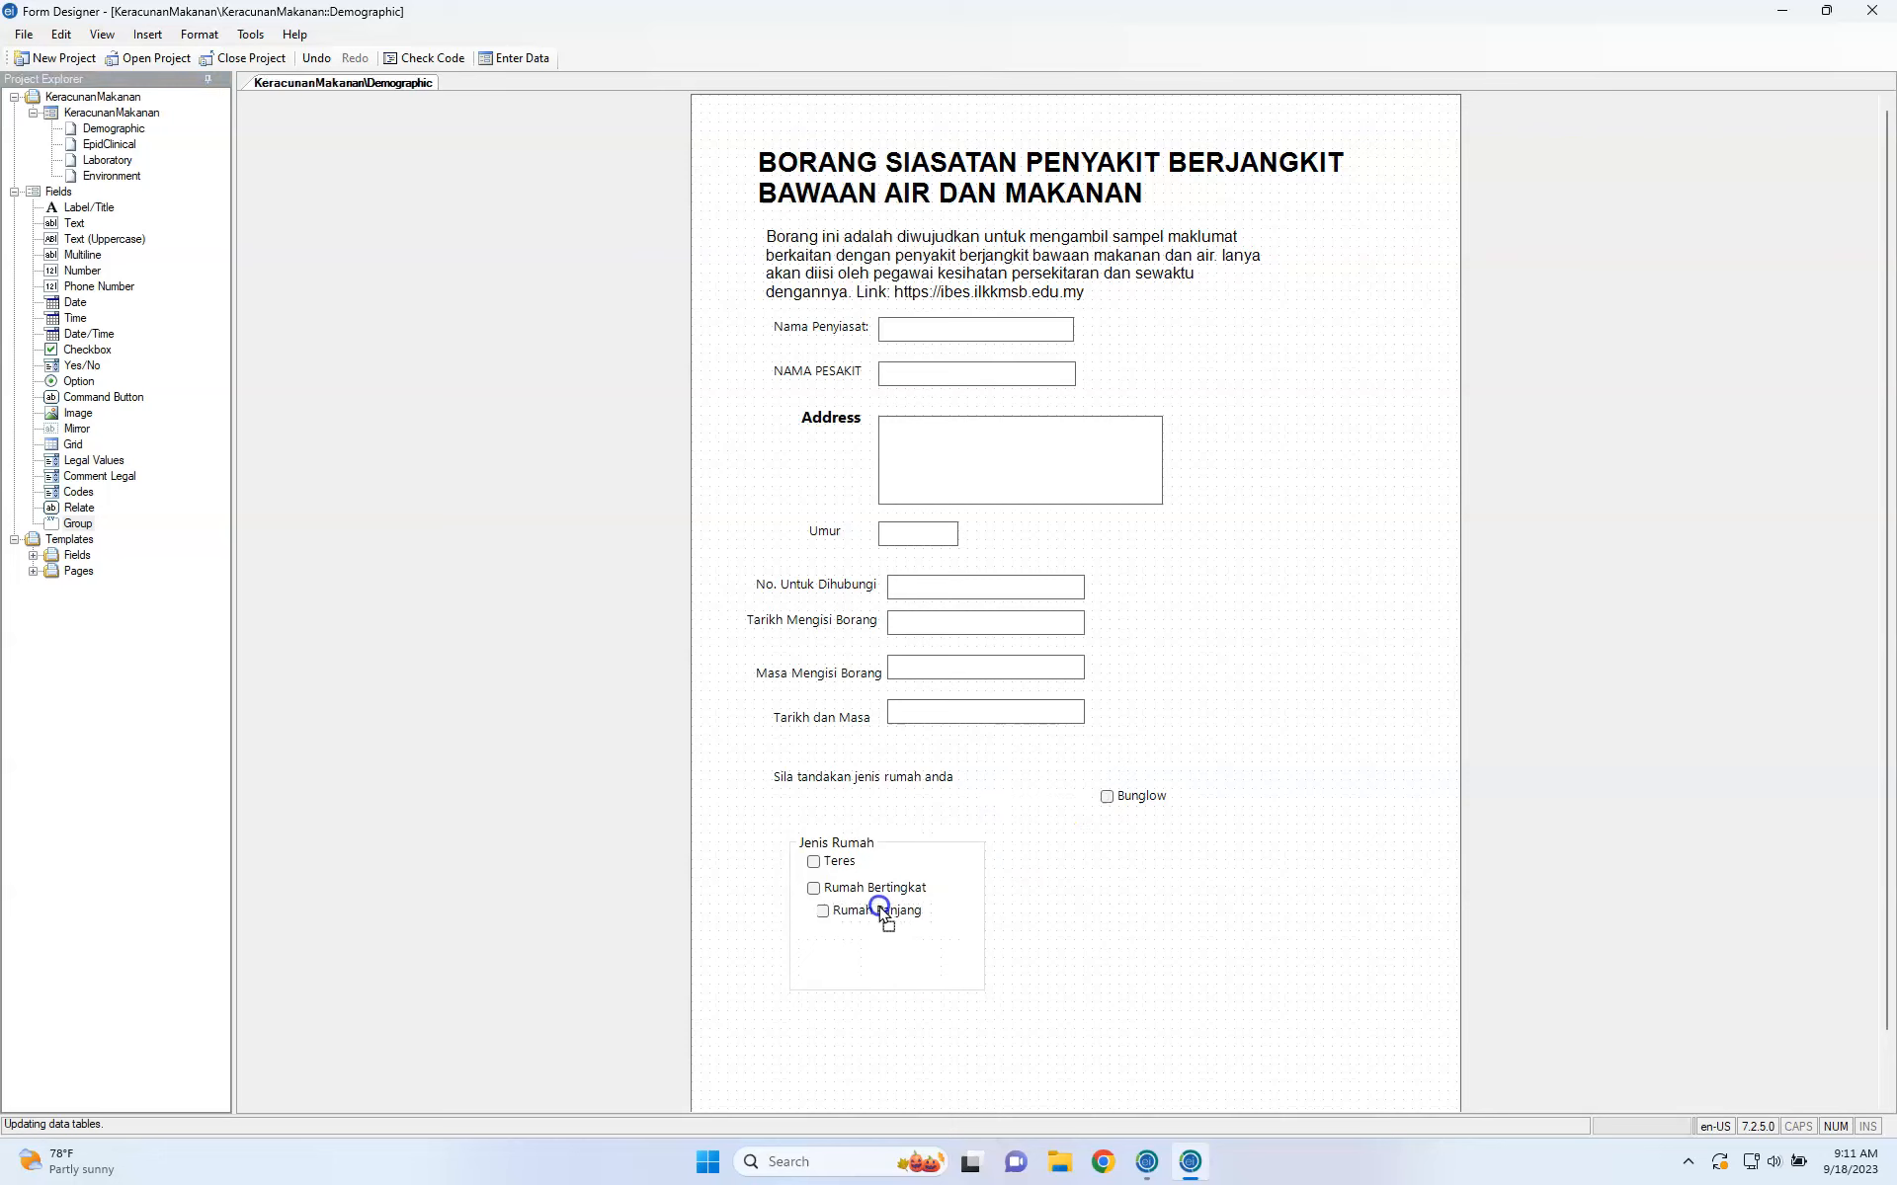
left_click(1126, 795)
left_click_drag(1126, 796, 839, 946)
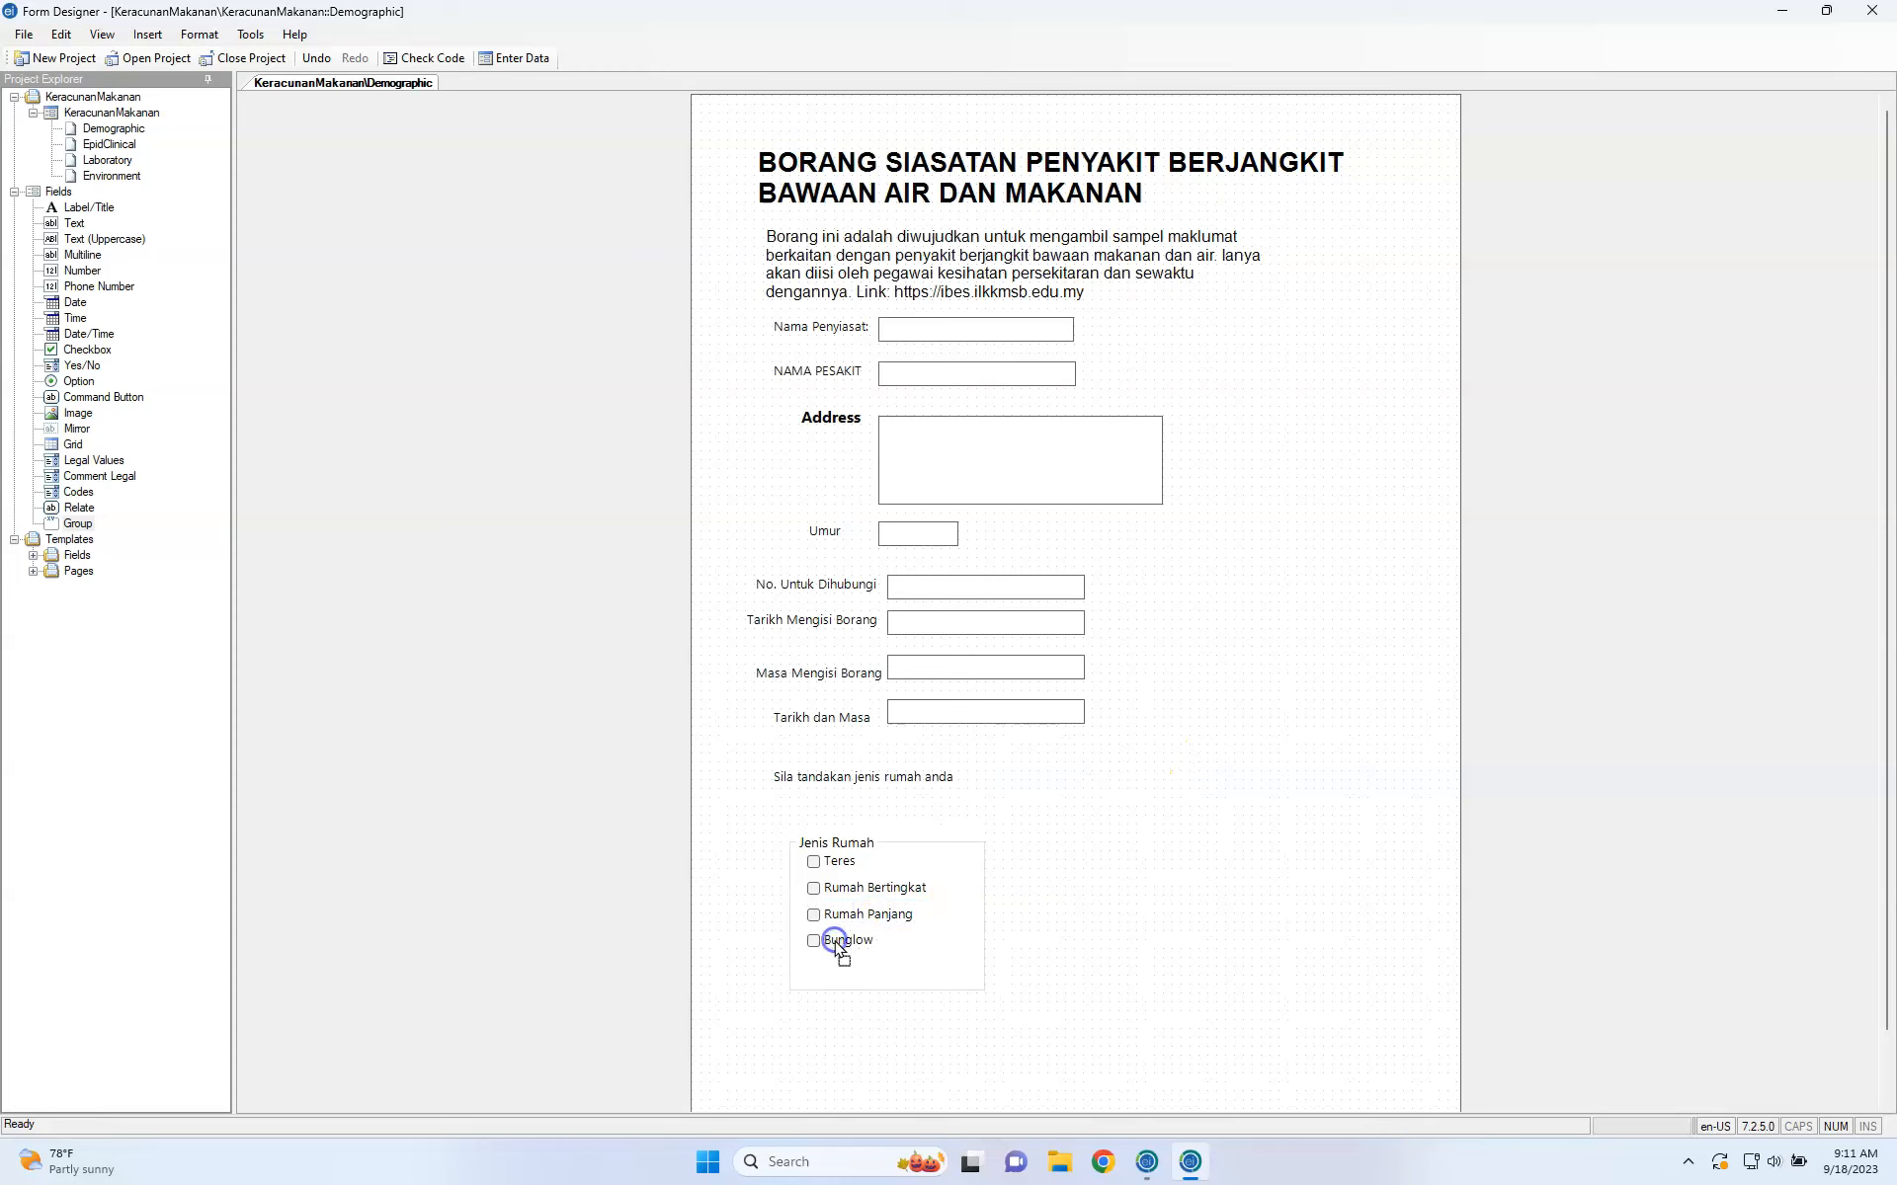
left_click(885, 986)
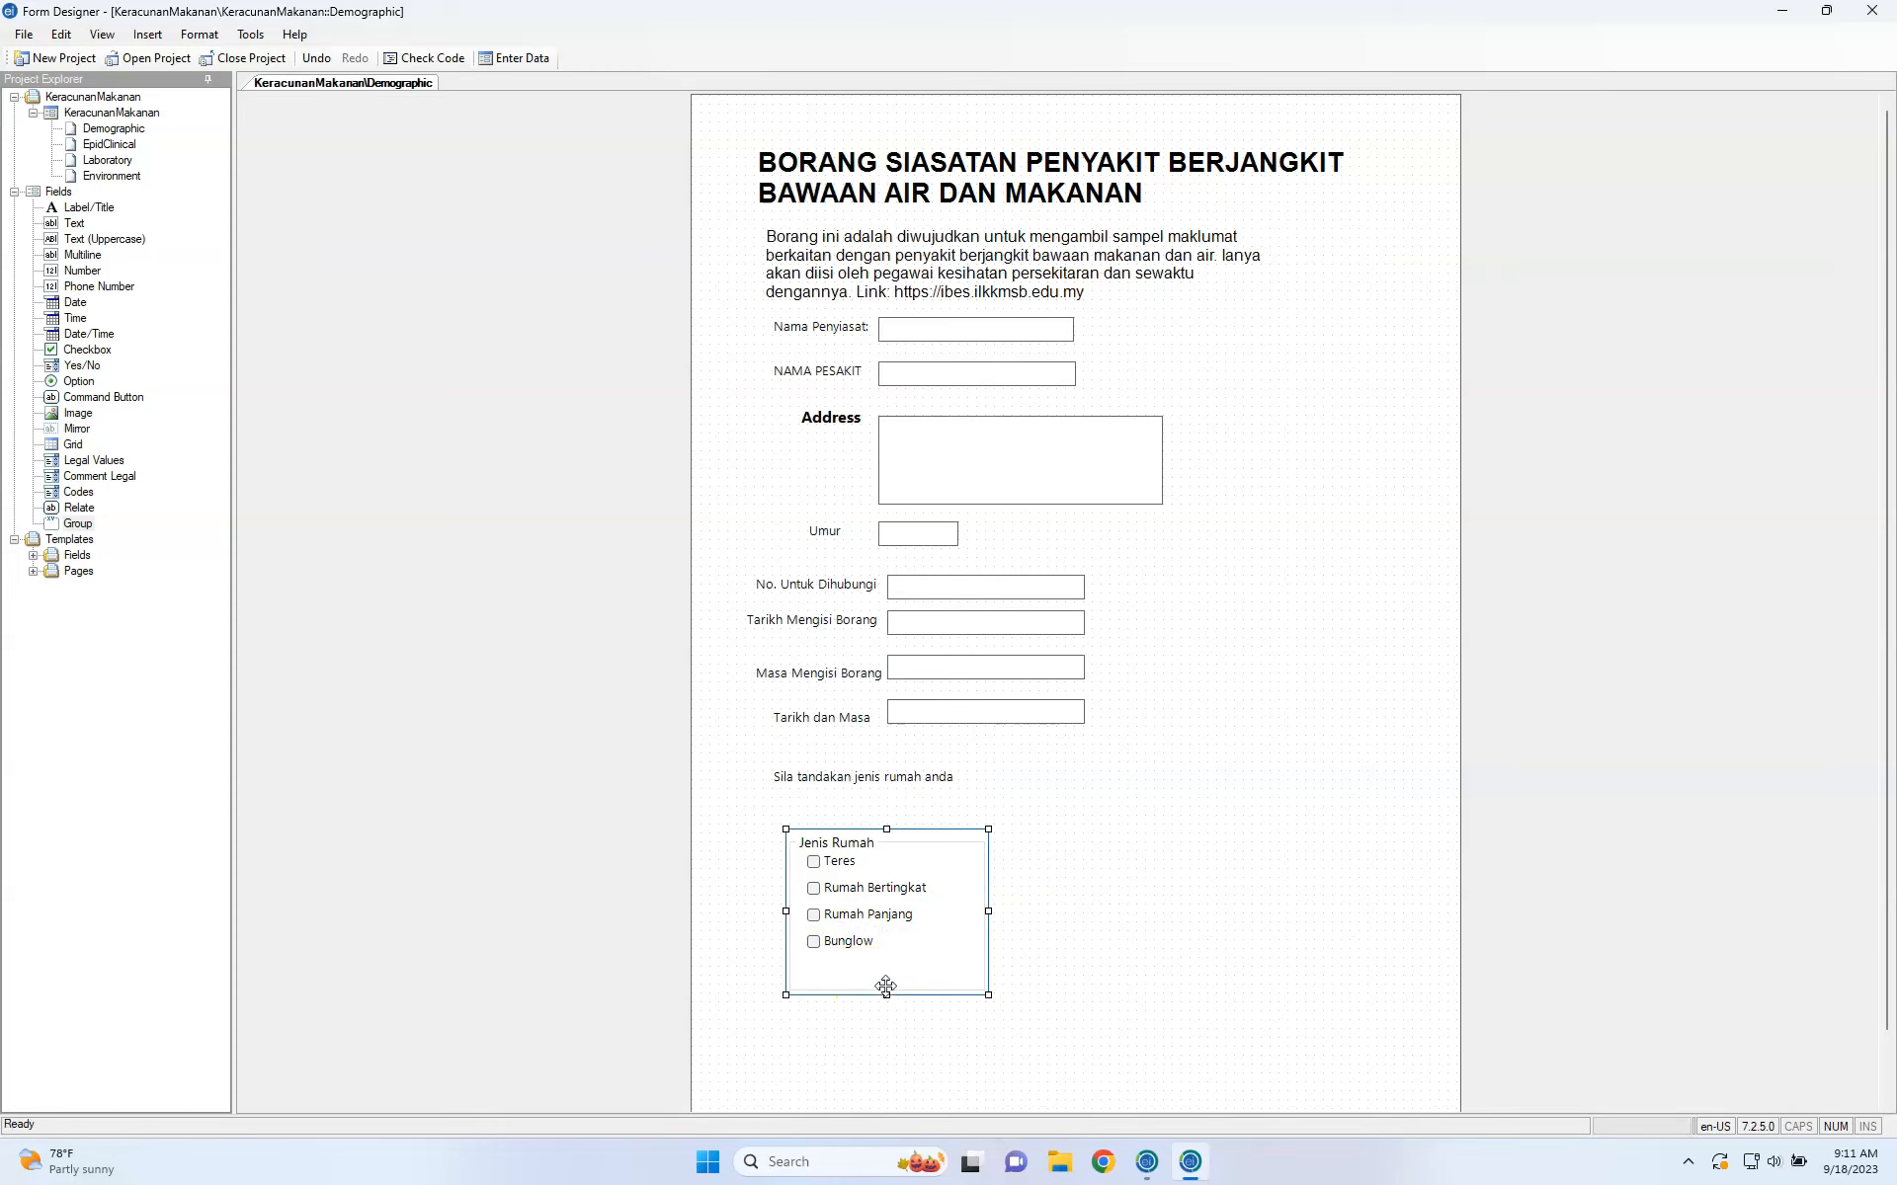
left_click_drag(886, 991, 882, 956)
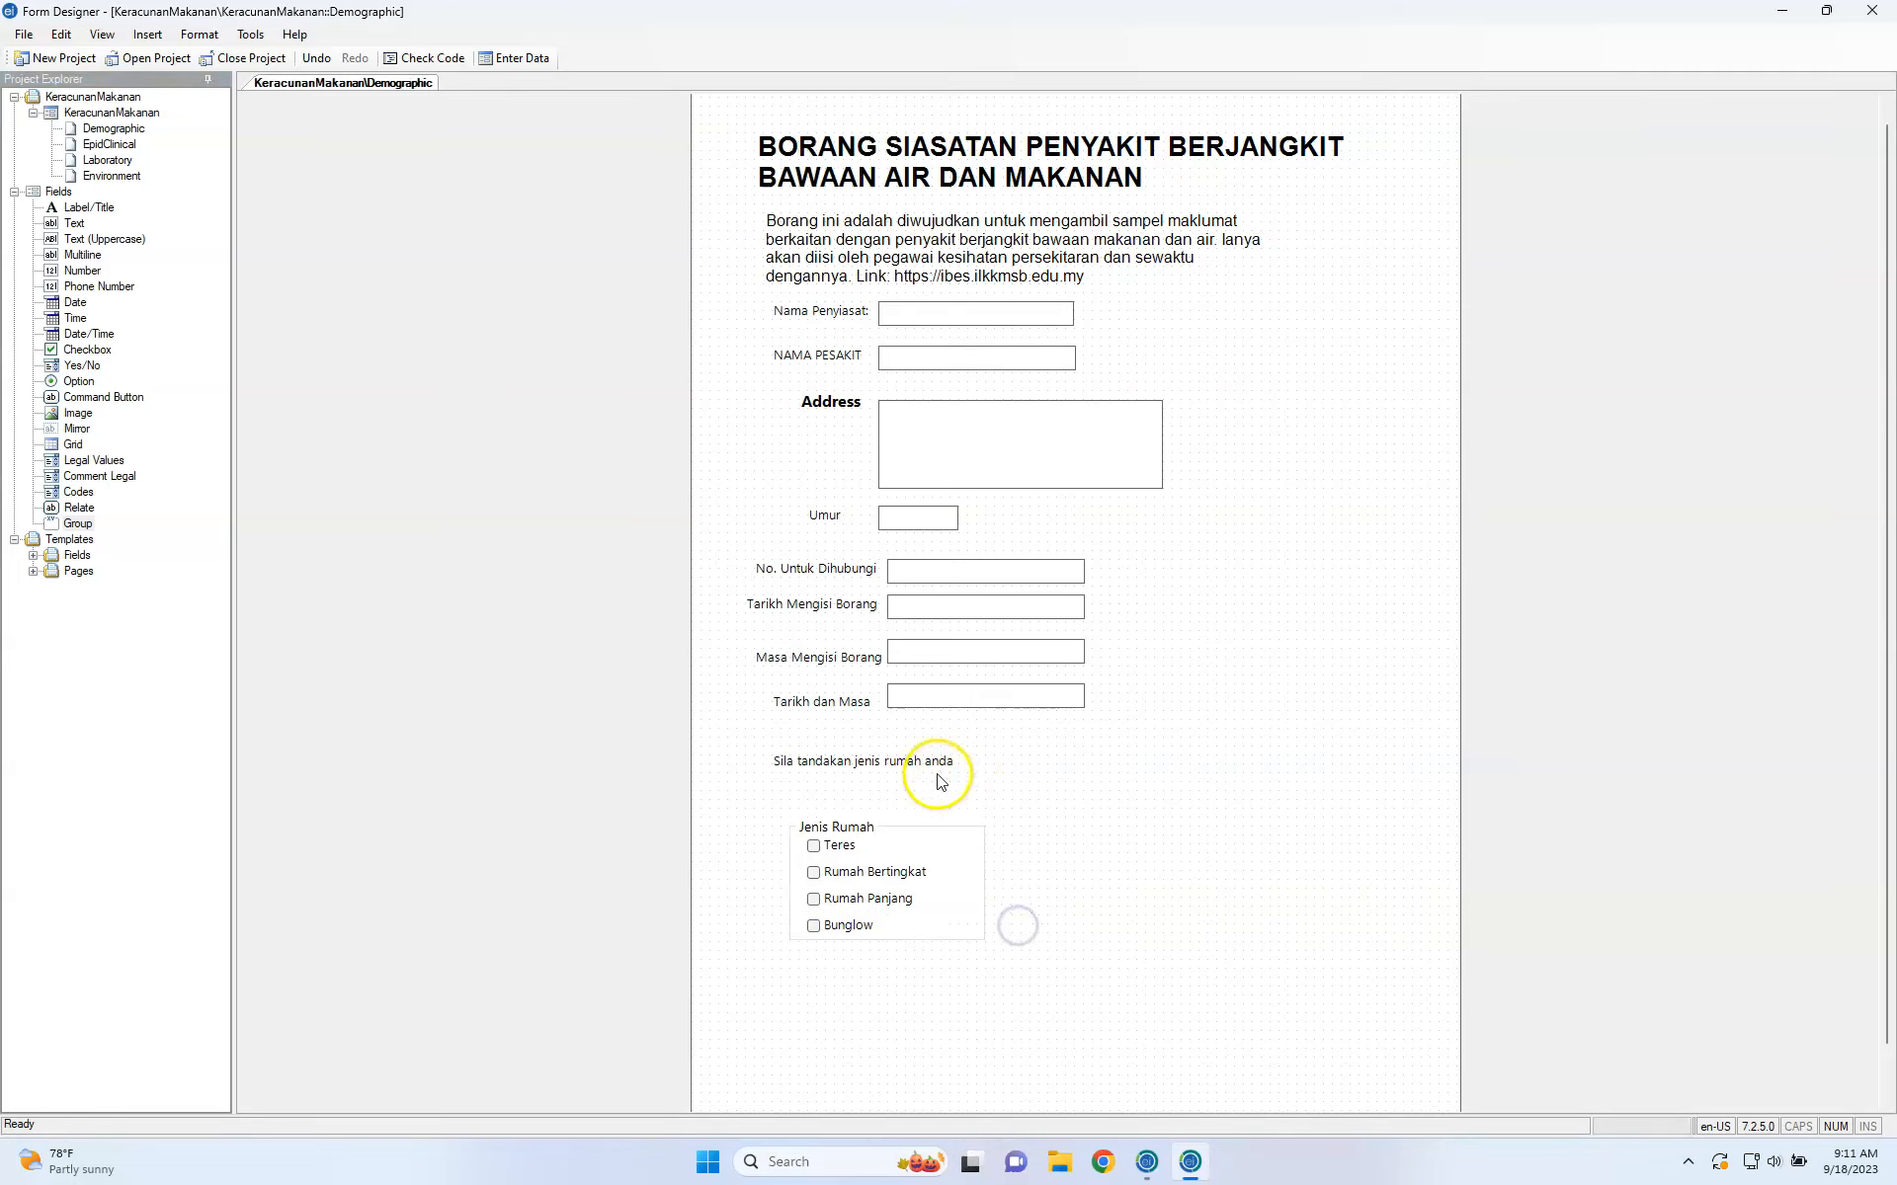
mouse_move(967, 822)
left_mouse_down()
mouse_move(1050, 799)
mouse_move(893, 807)
mouse_move(936, 808)
left_mouse_up()
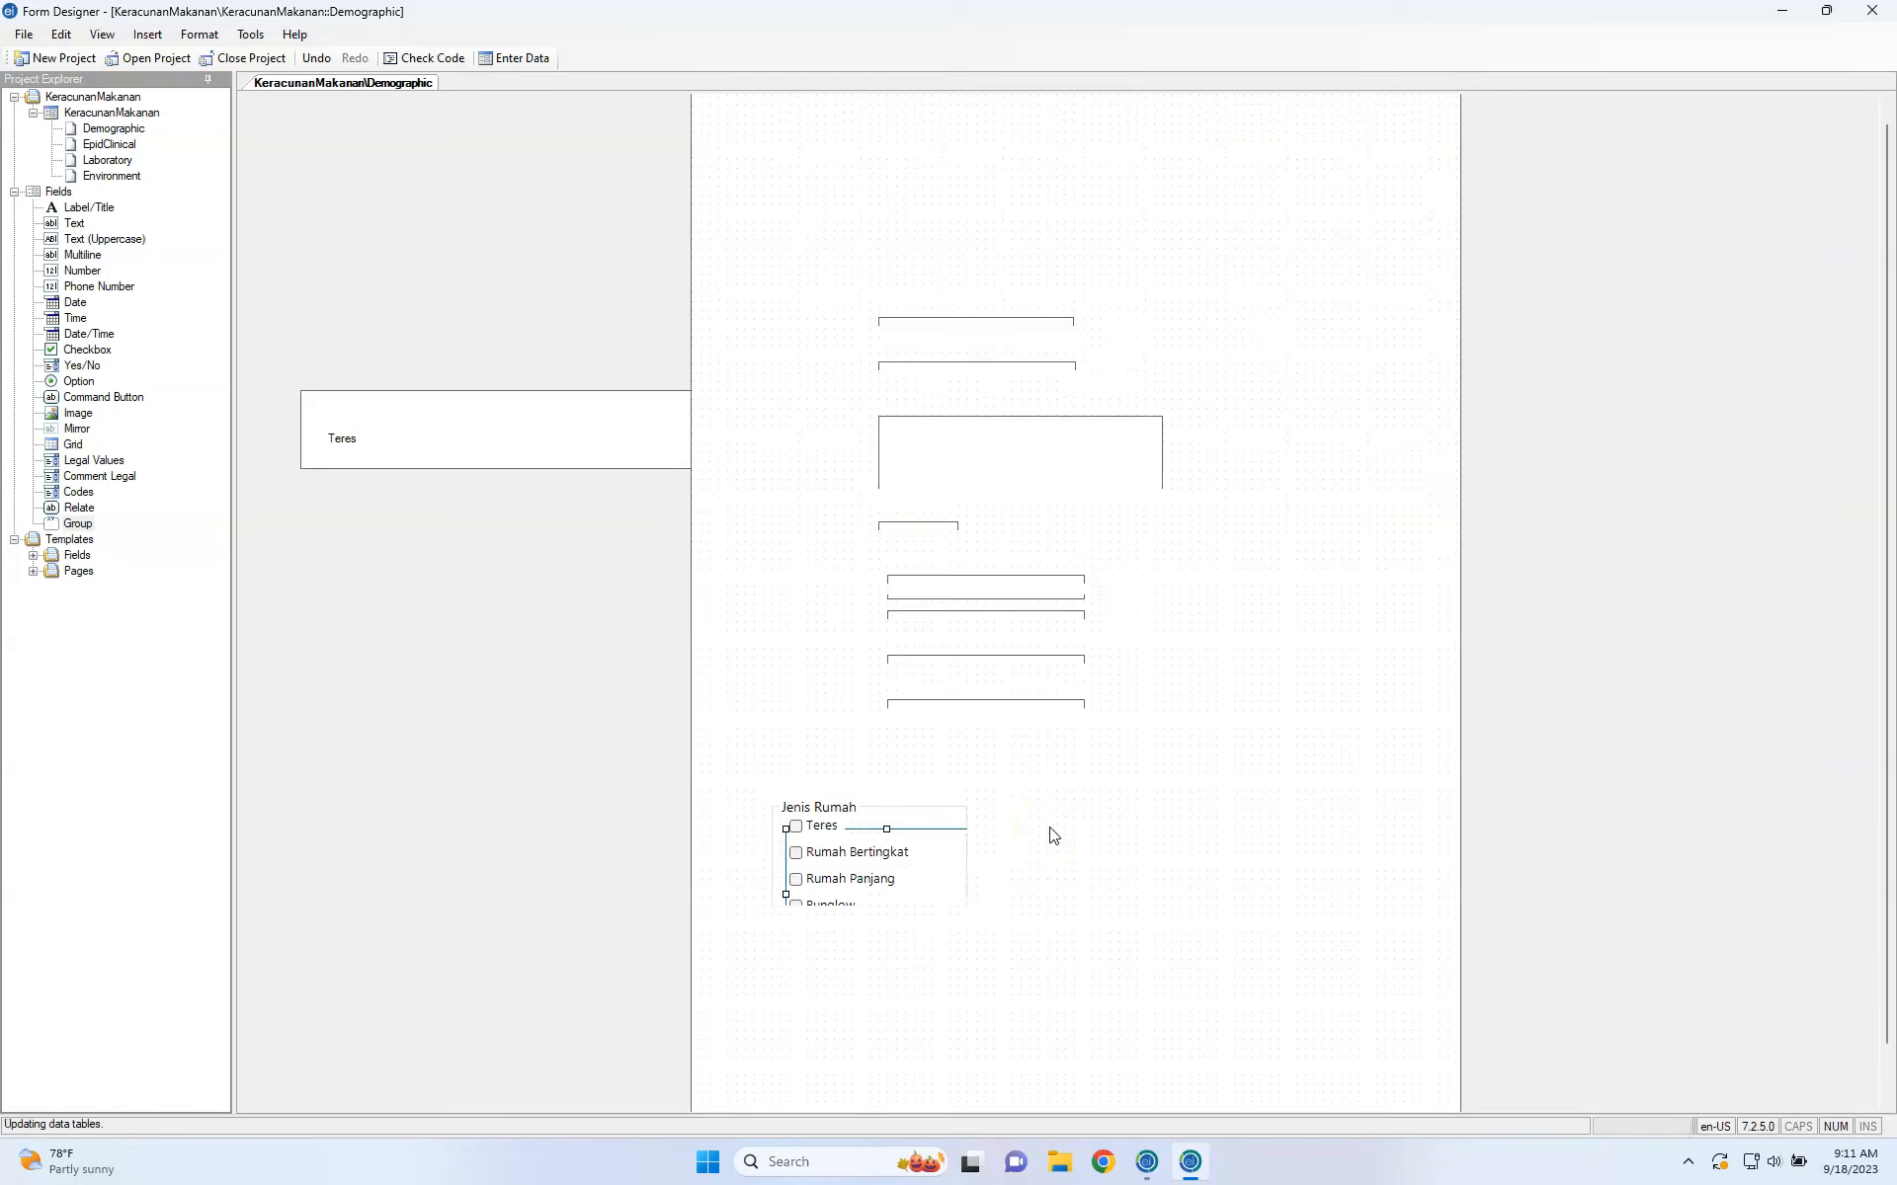
Switch desktop spaces to reach the KeracunanMakanan Demographic page in Epi Info 7 Enter.
key("ctrl+Left")
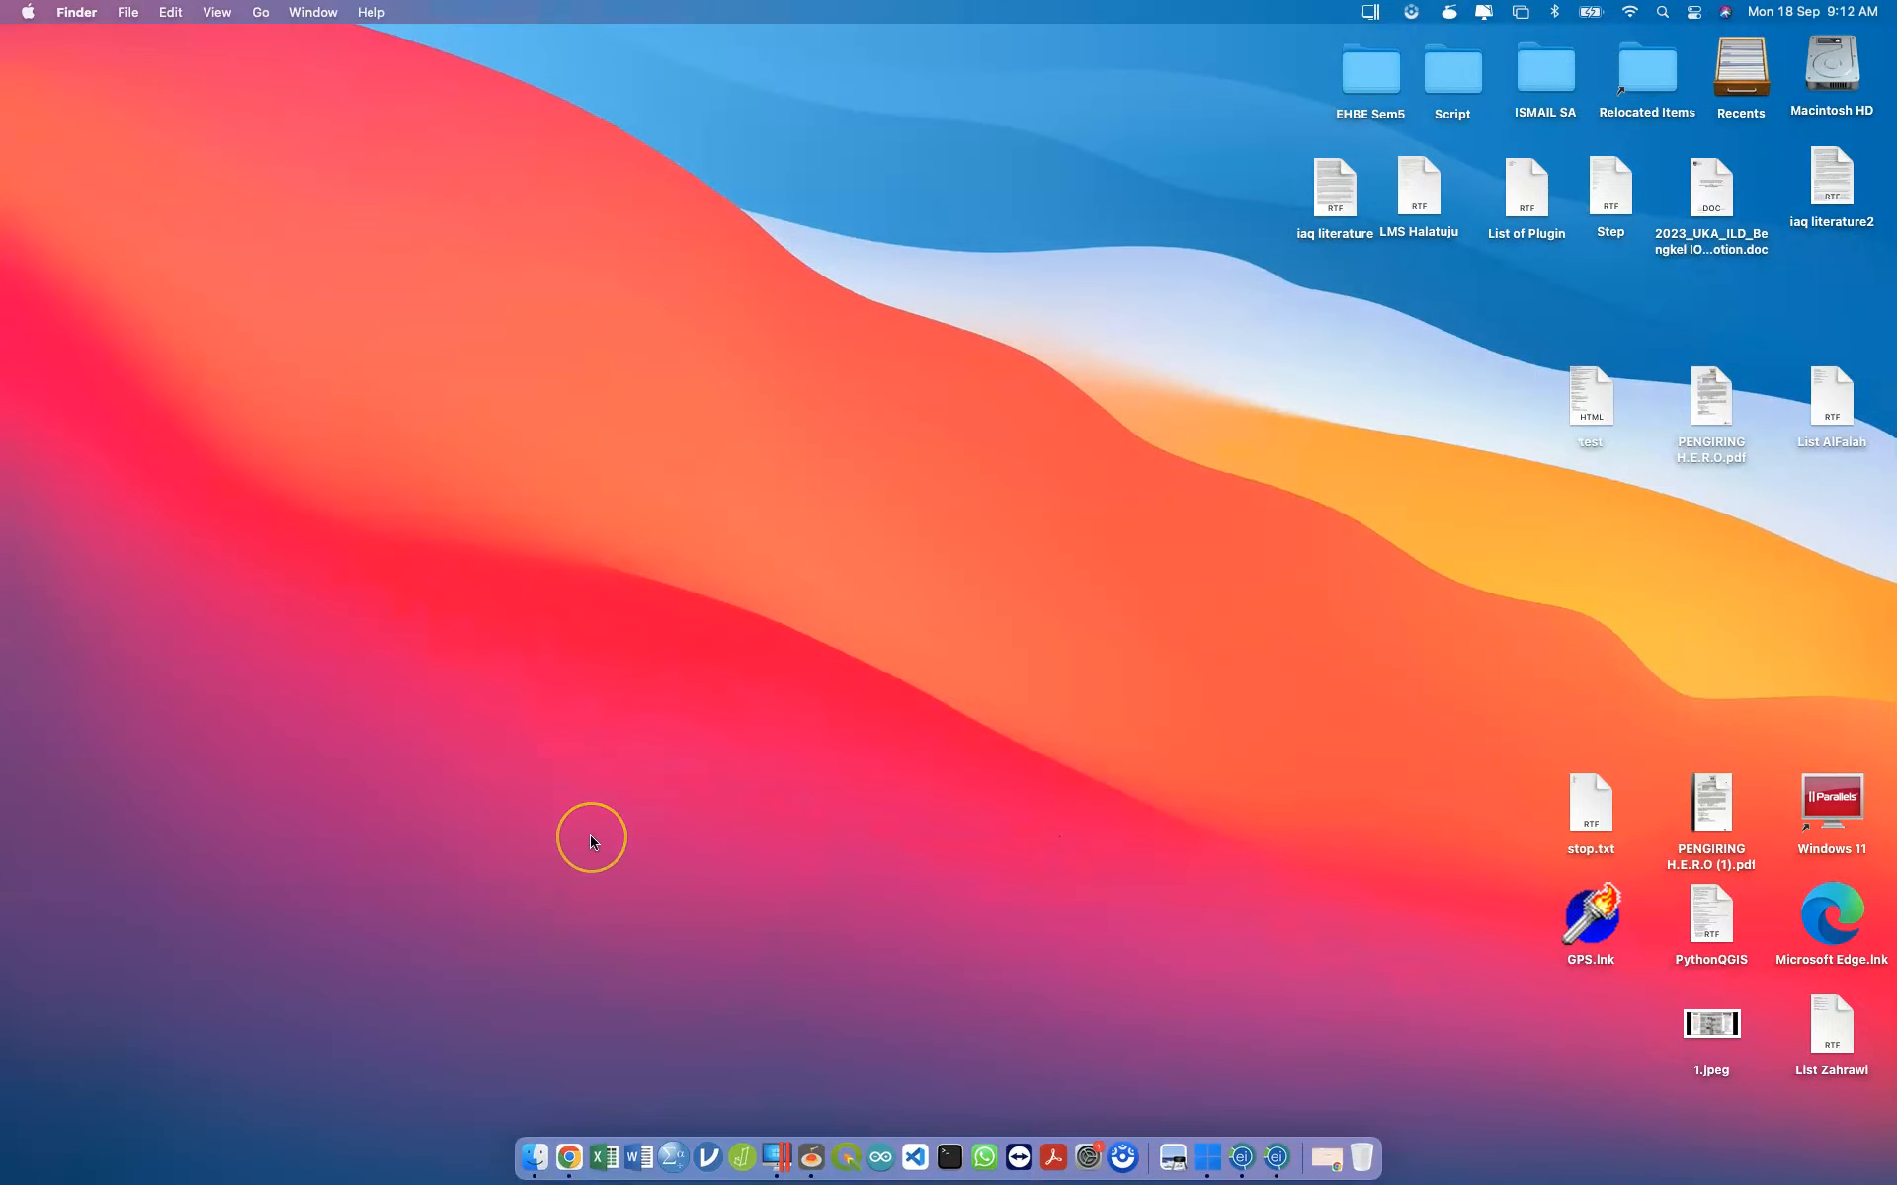
key("ctrl+Right")
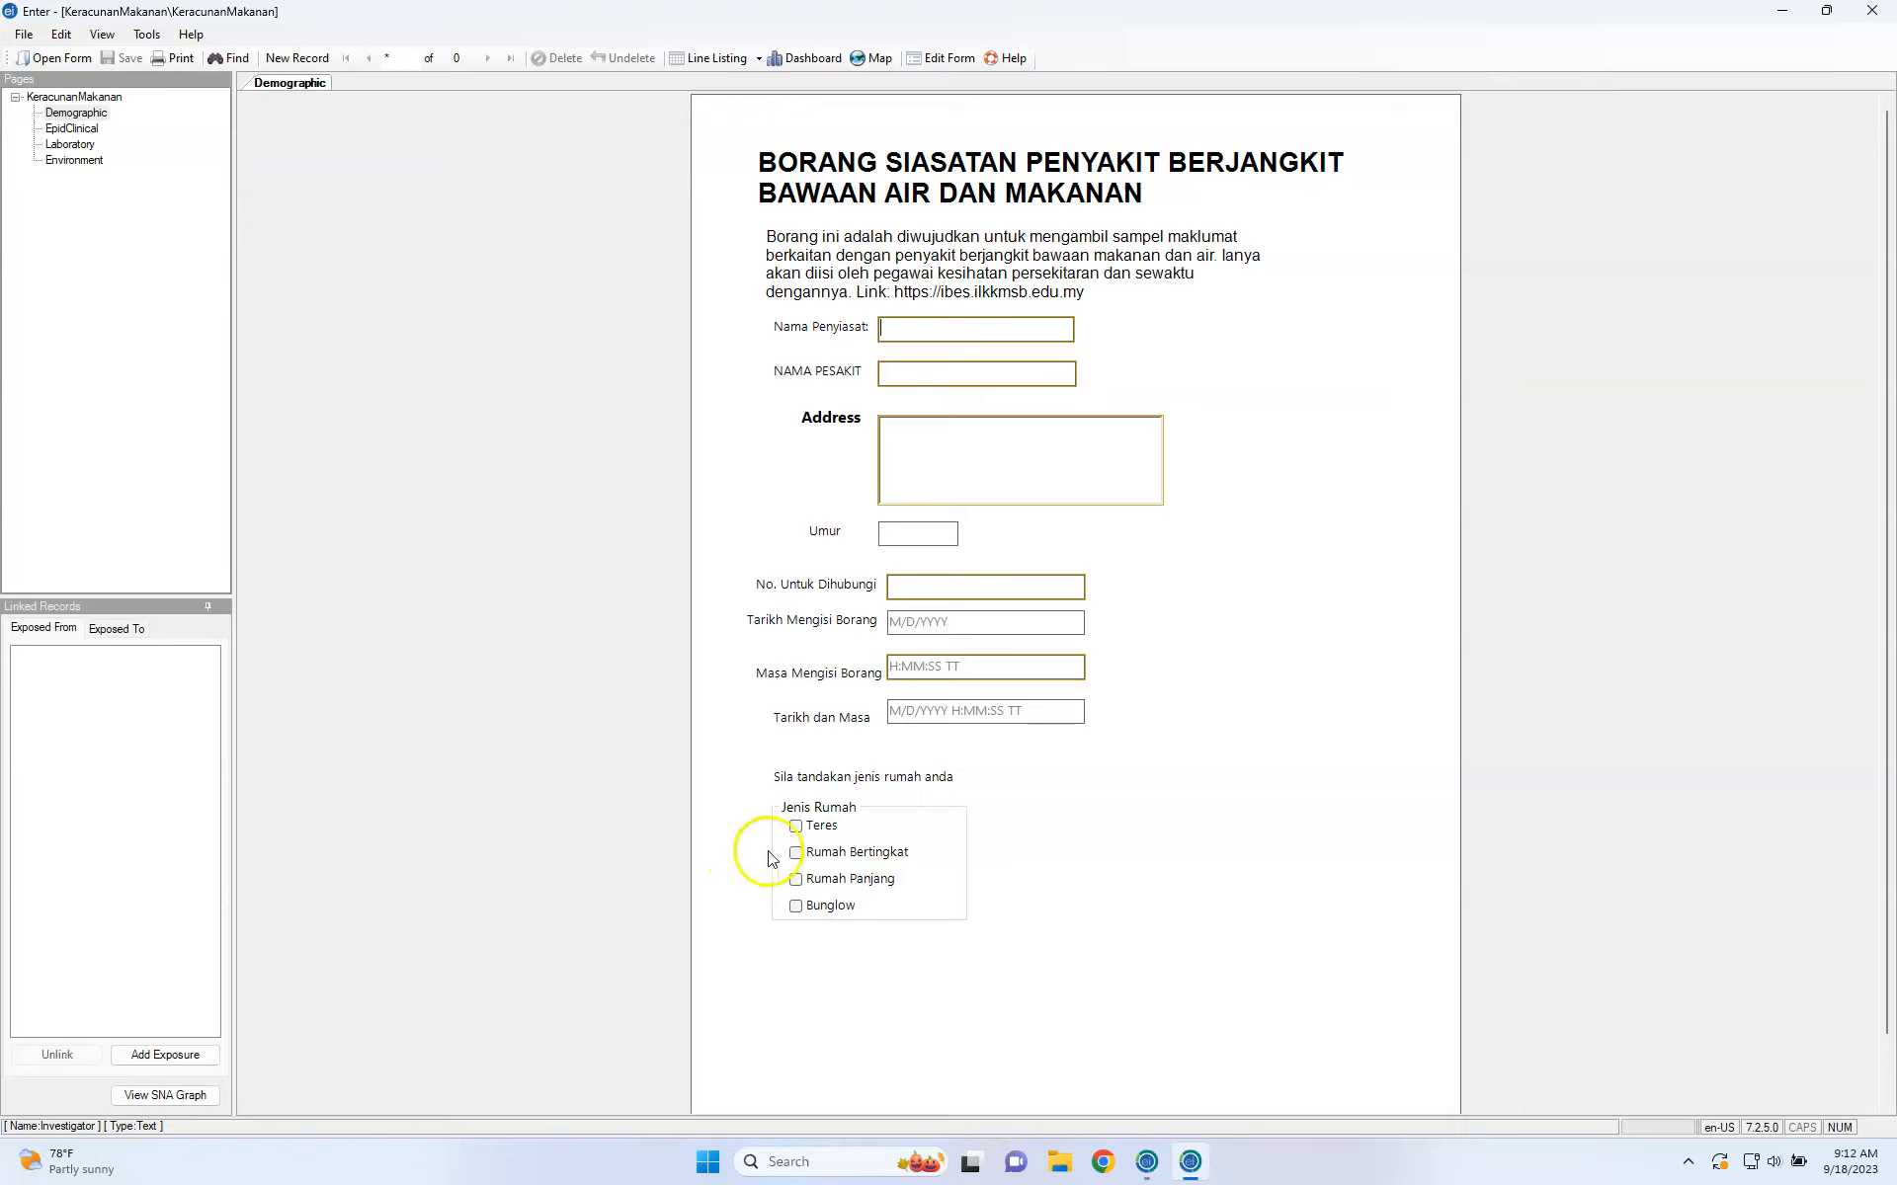
Toggle Teres, Rumah Bertingkat, Rumah Panjang and Bunglow on and off, ending with only Bunglow ticked.
left_click(795, 853)
left_click(795, 880)
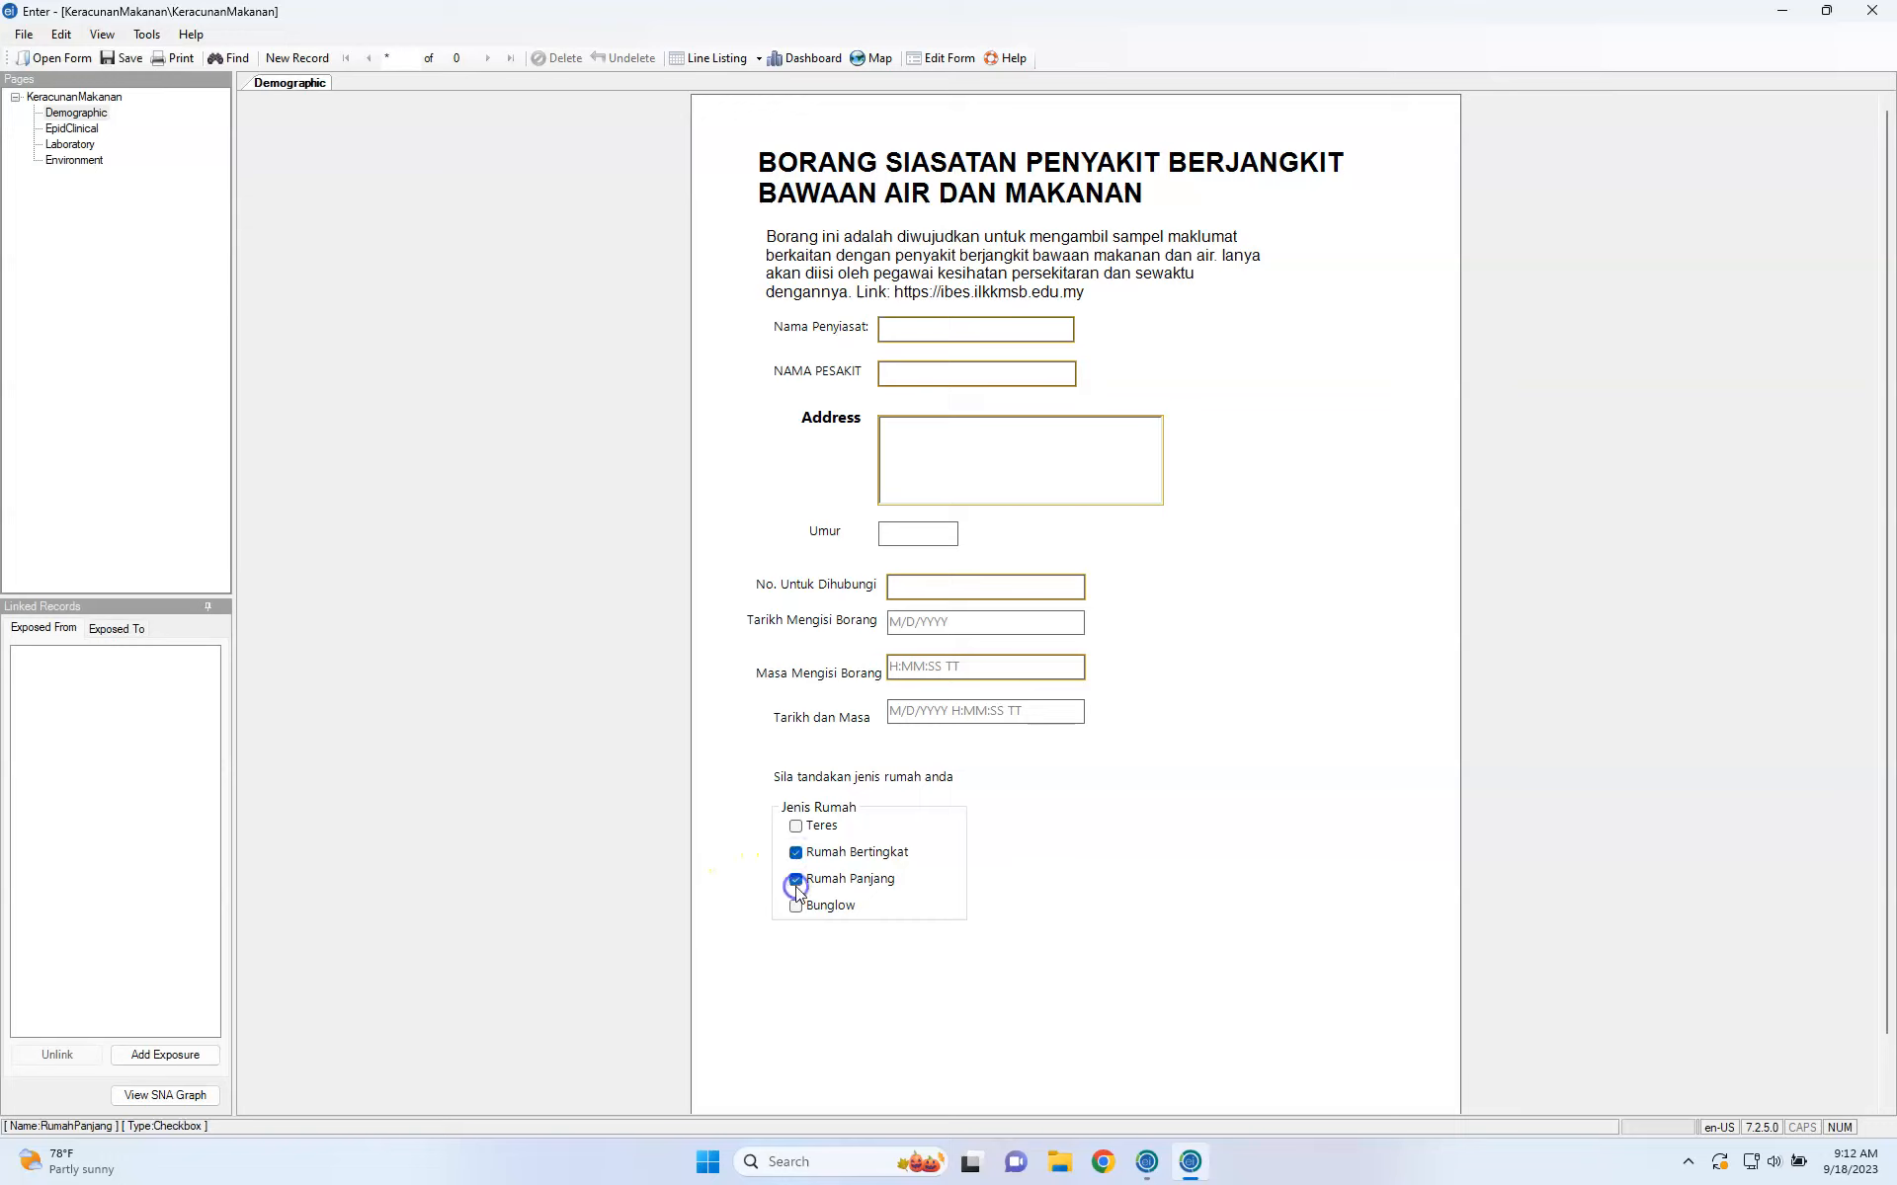
left_click(796, 907)
left_click(796, 827)
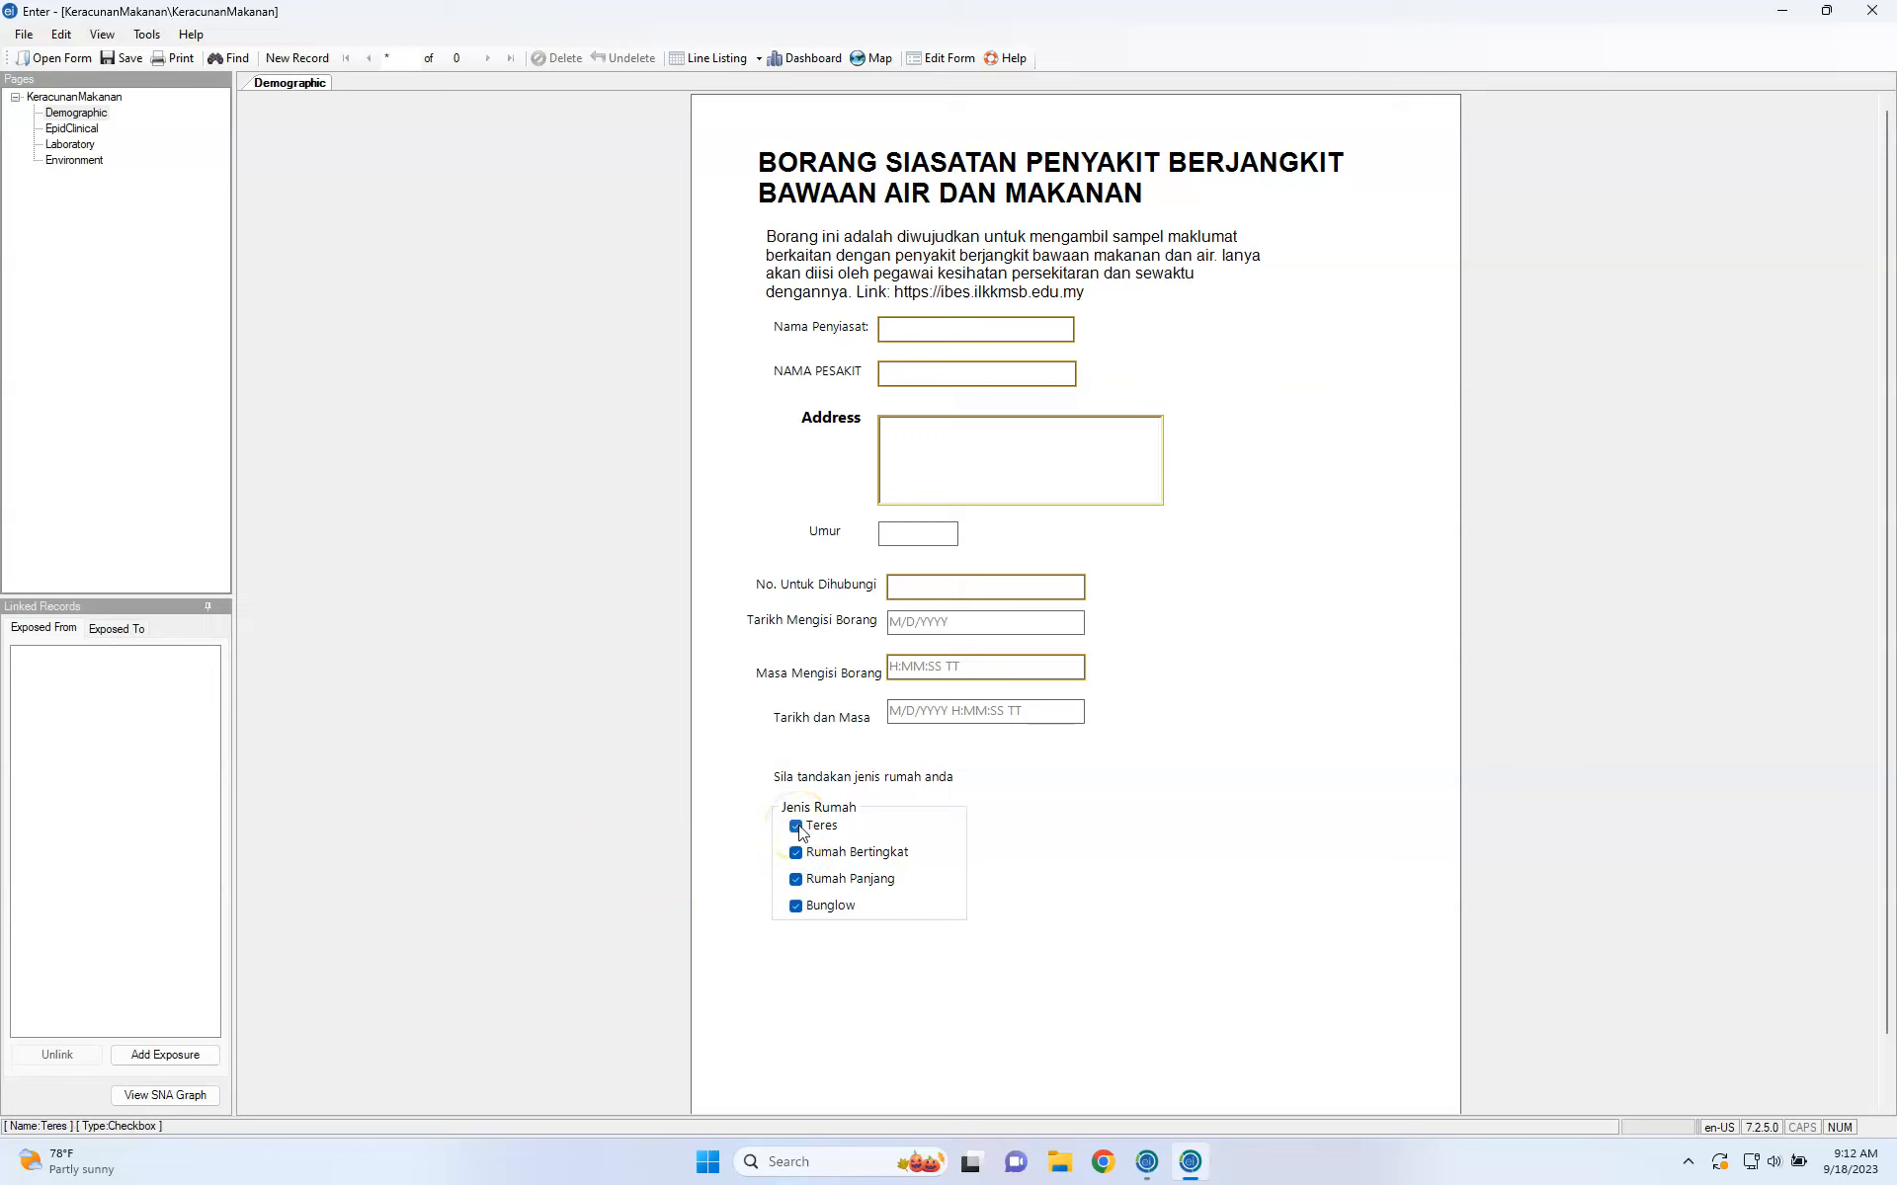
left_click(795, 853)
left_click(796, 880)
left_click(796, 907)
left_click(796, 879)
left_click(797, 852)
left_click(796, 826)
left_click(796, 882)
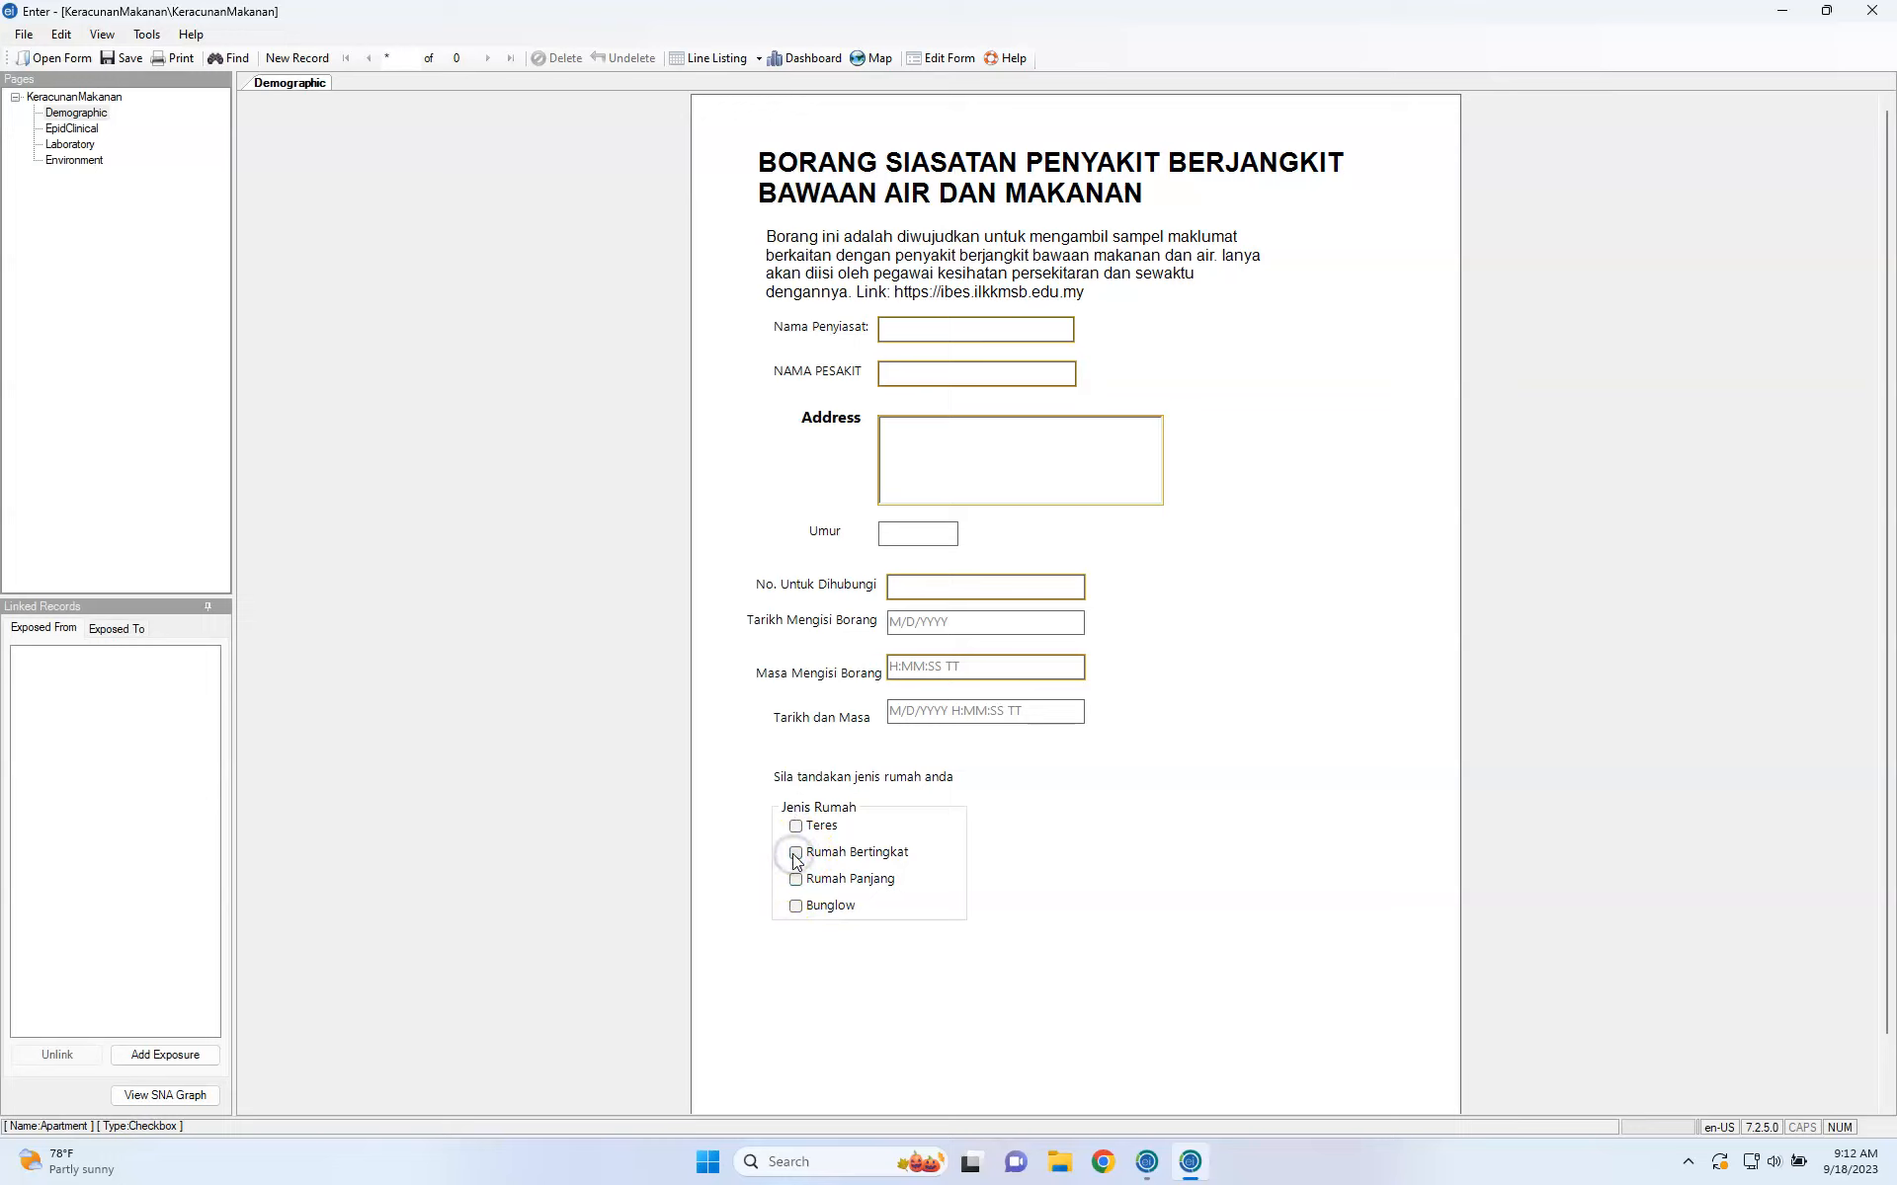
left_click(796, 906)
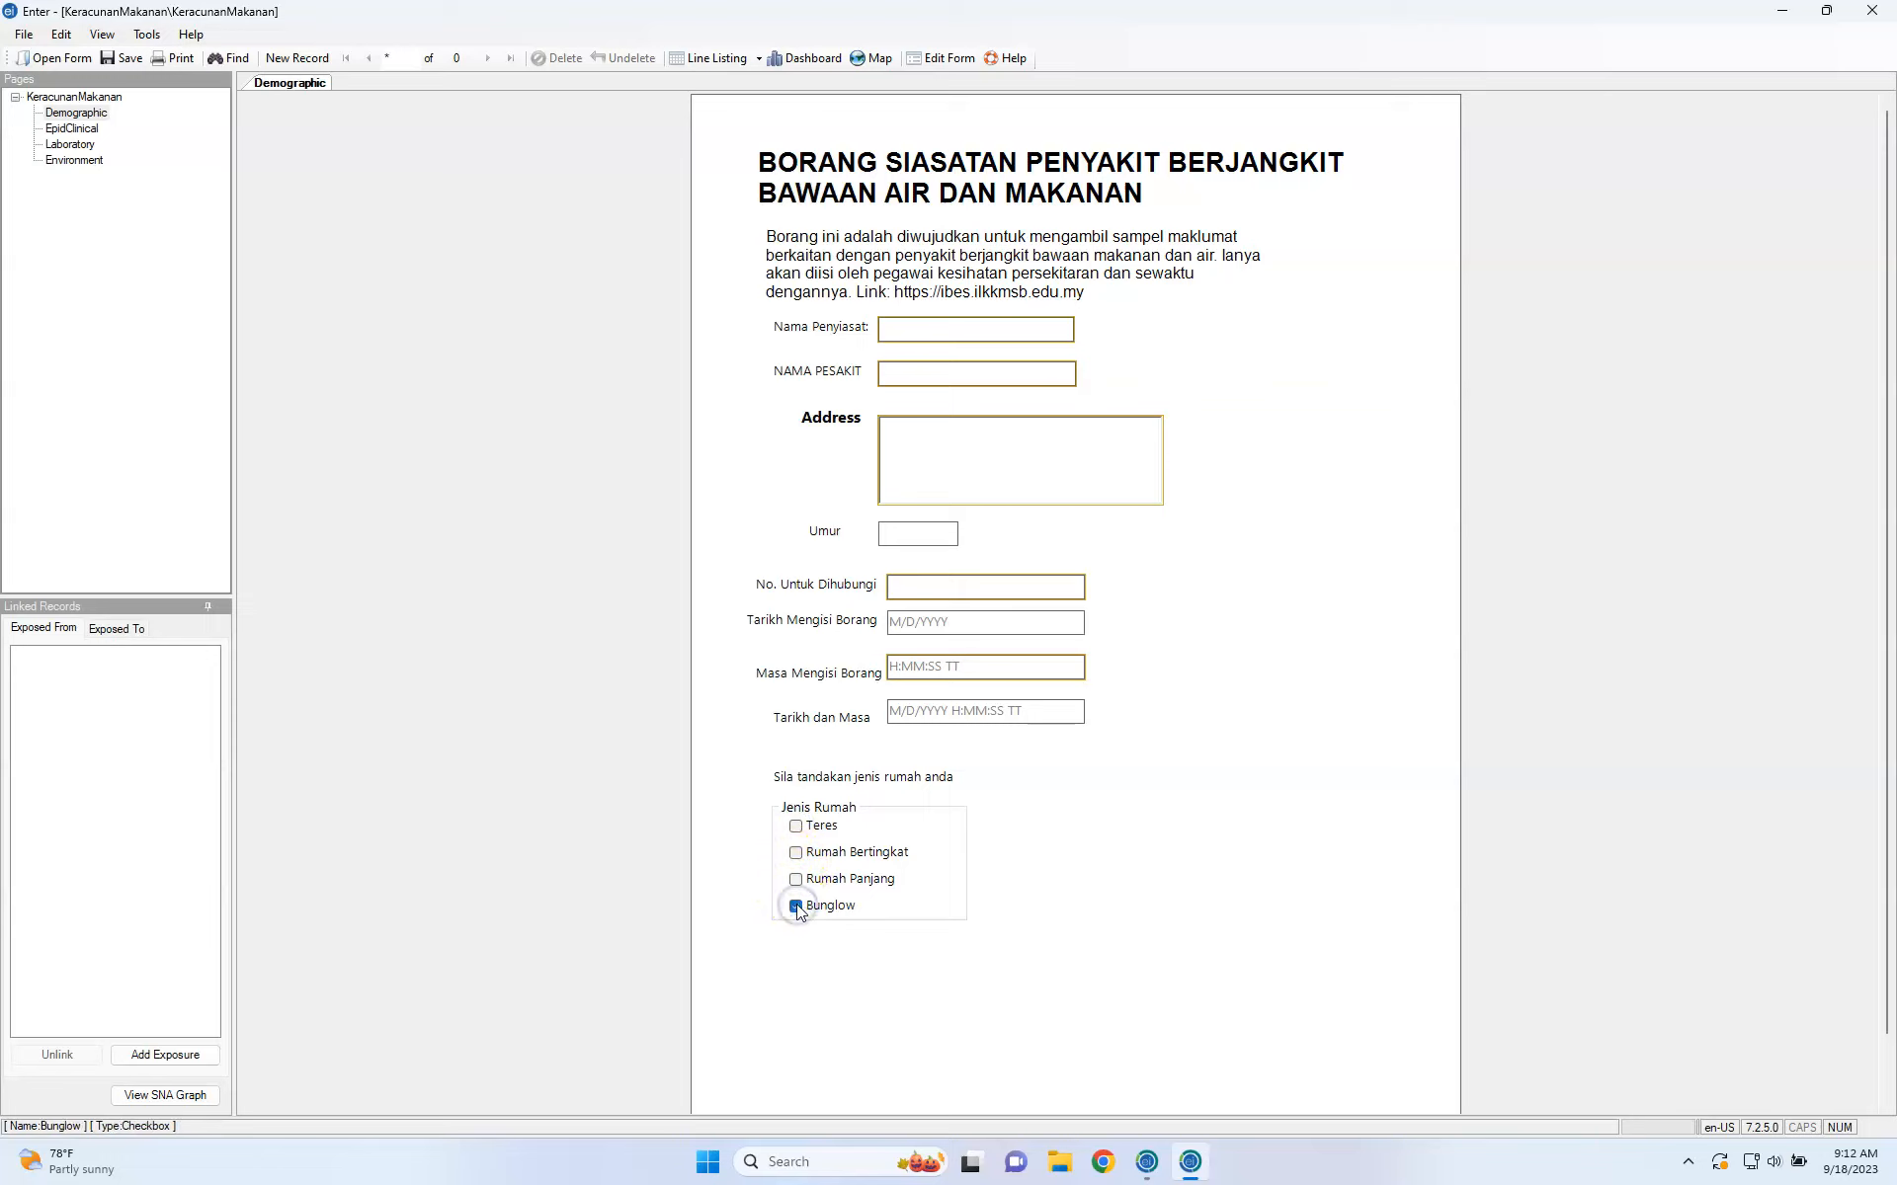